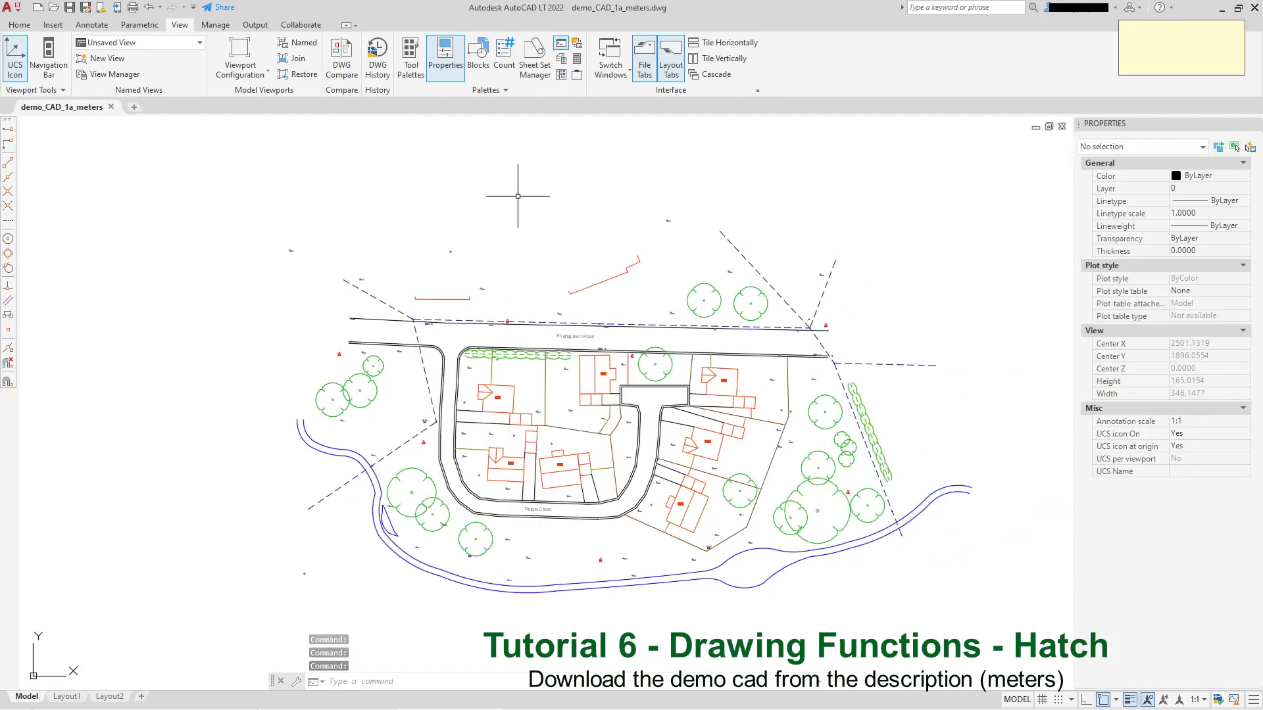
Draw a rectangle in the empty area to the west of the site plan.
key(Escape)
key(Escape)
click(19, 24)
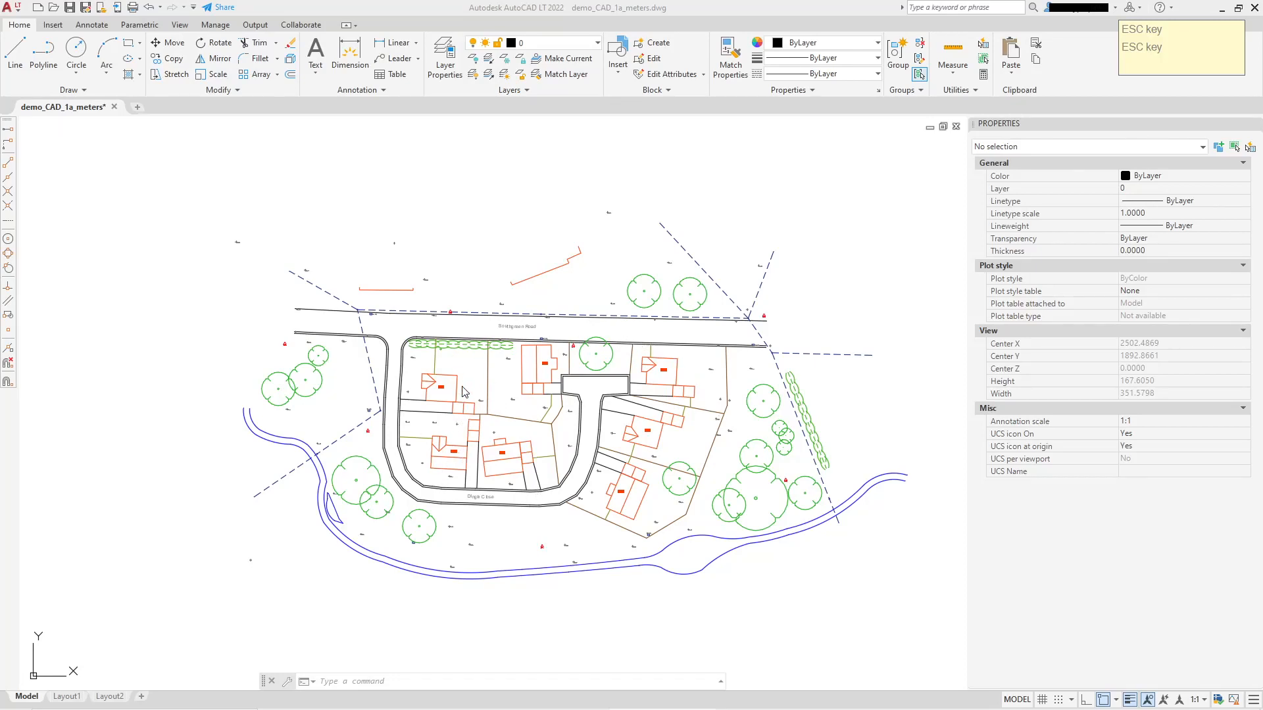
scroll(464, 392, up, 2)
scroll(466, 401, down, 4)
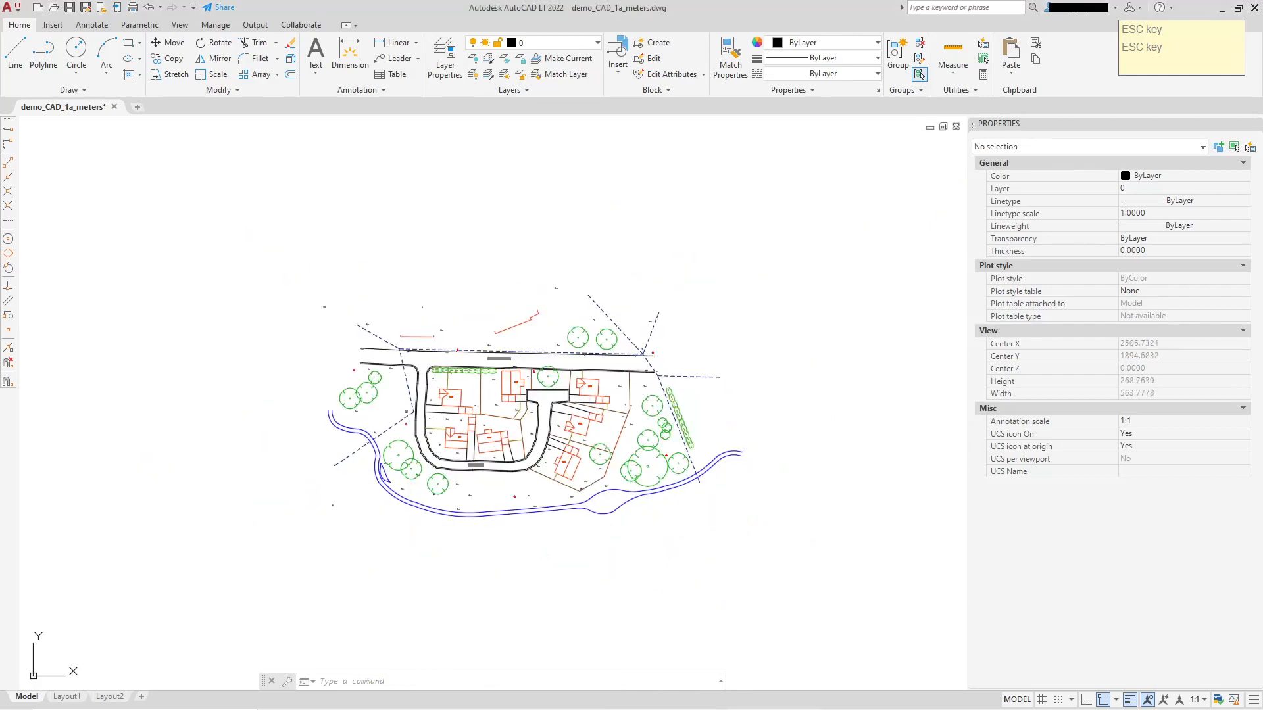
middle_drag(437, 419, 637, 439)
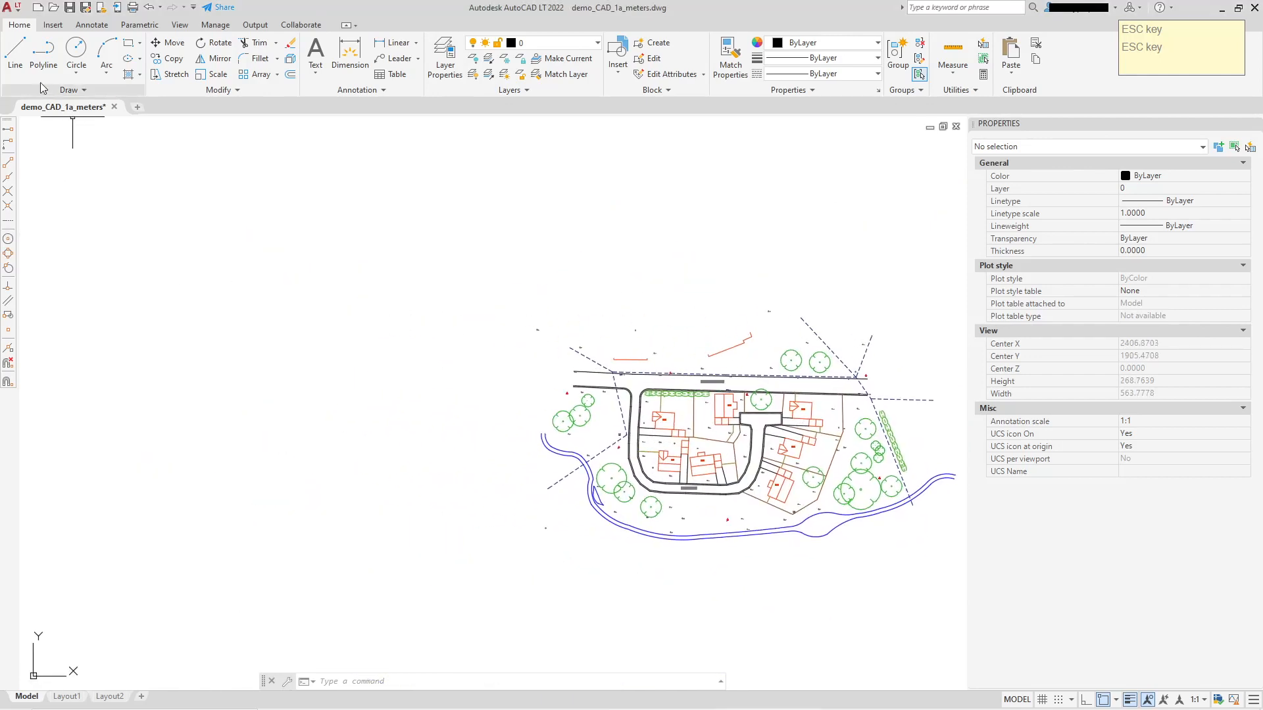
click(129, 43)
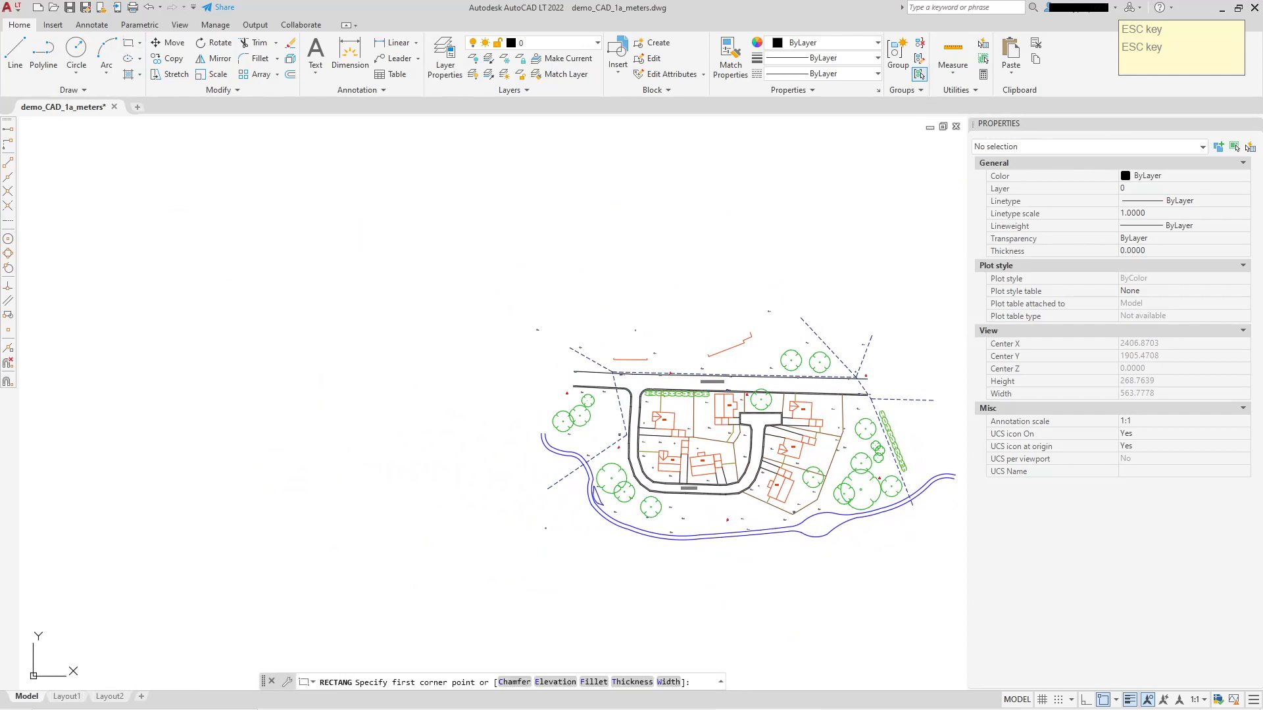
click(197, 212)
click(378, 305)
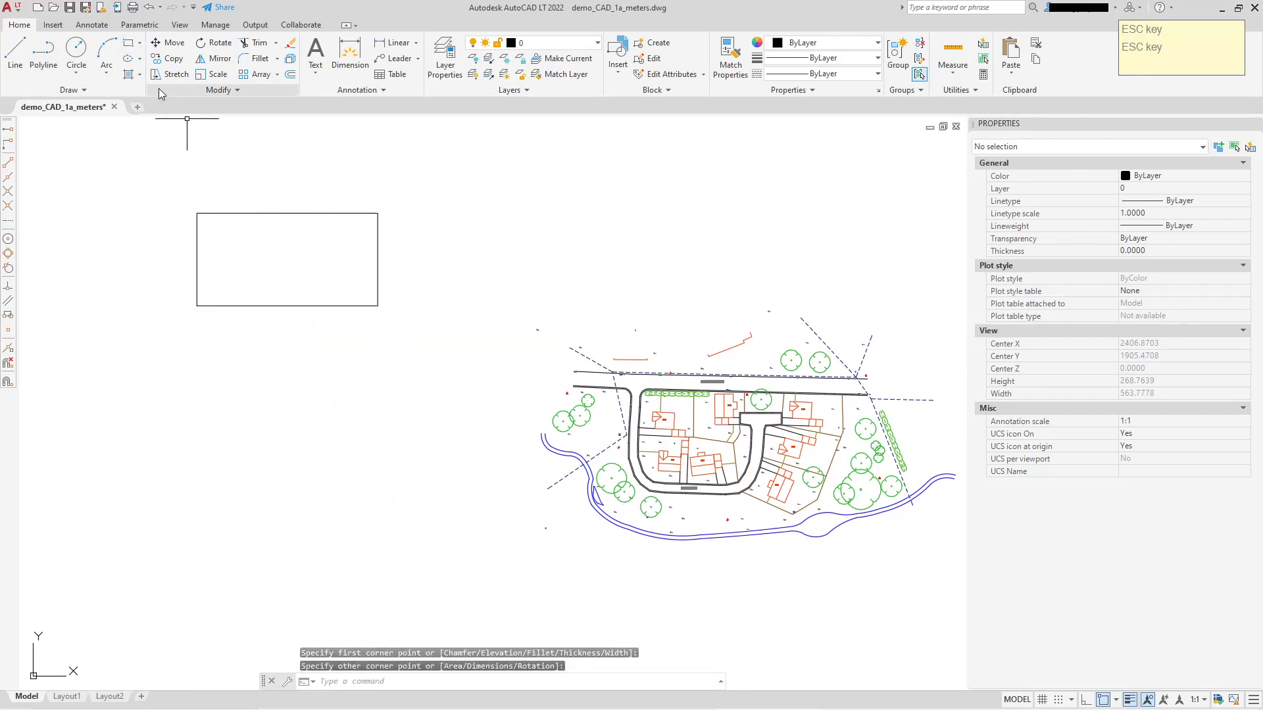
Draw a second rectangle, about 96 by 55, directly below the first one.
click(128, 44)
click(165, 342)
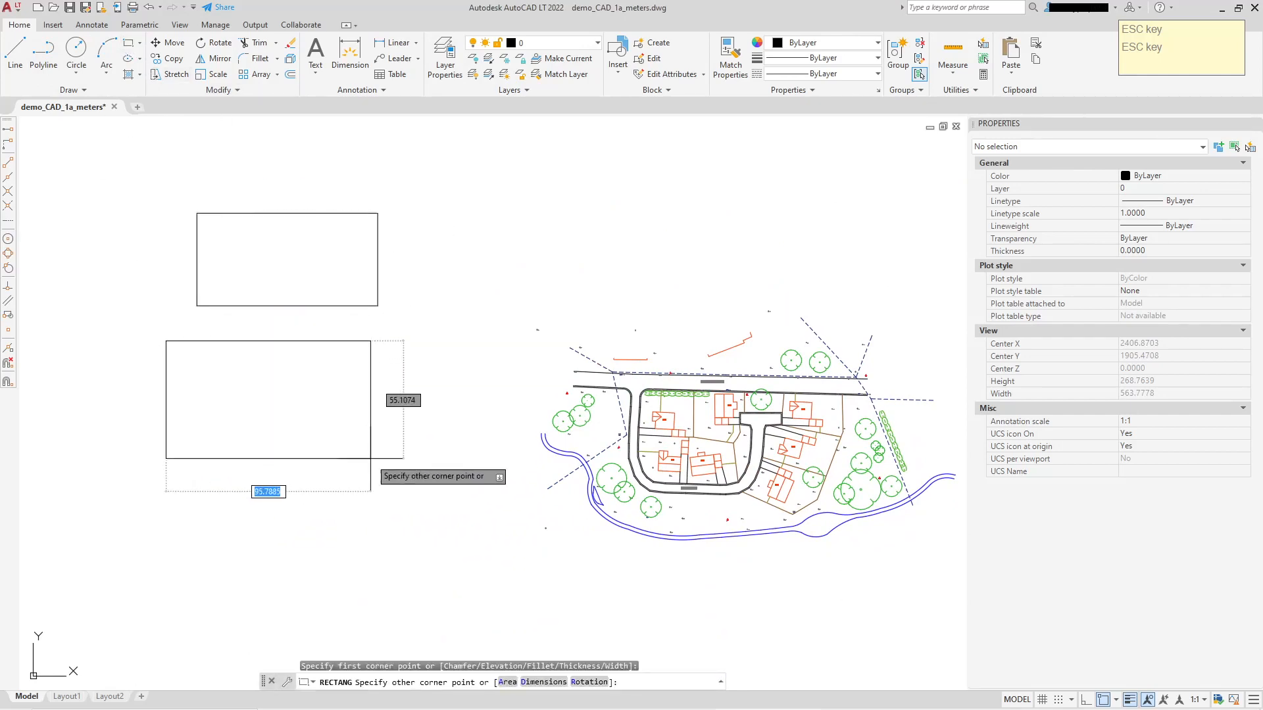
click(370, 459)
Draw a large circle with a radius of about 59 below the two rectangles.
click(76, 50)
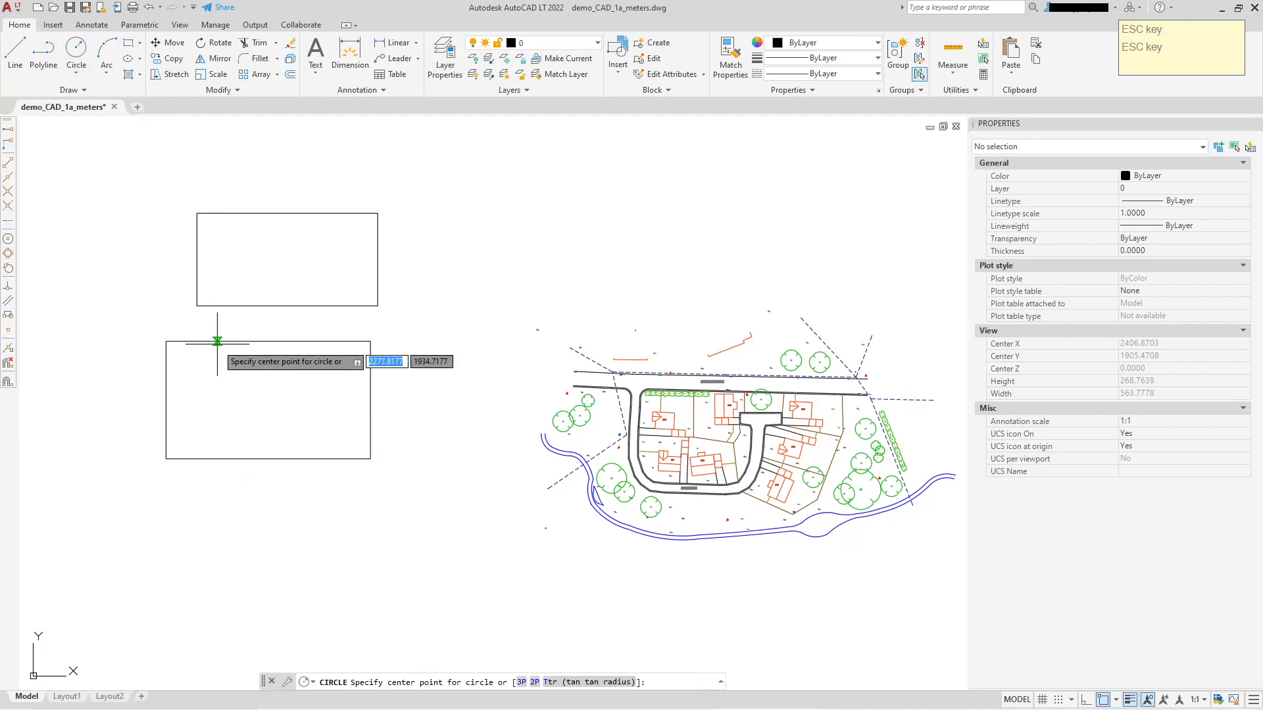
middle_drag(257, 434, 296, 256)
click(273, 443)
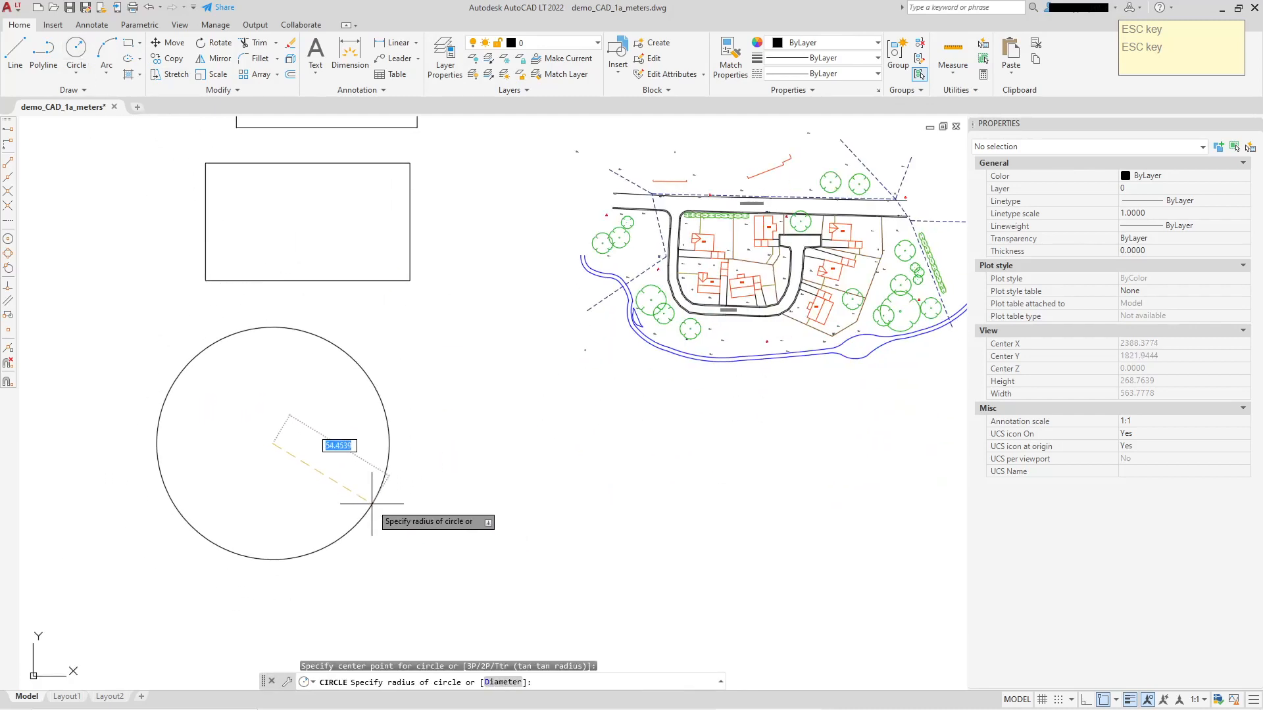
click(372, 511)
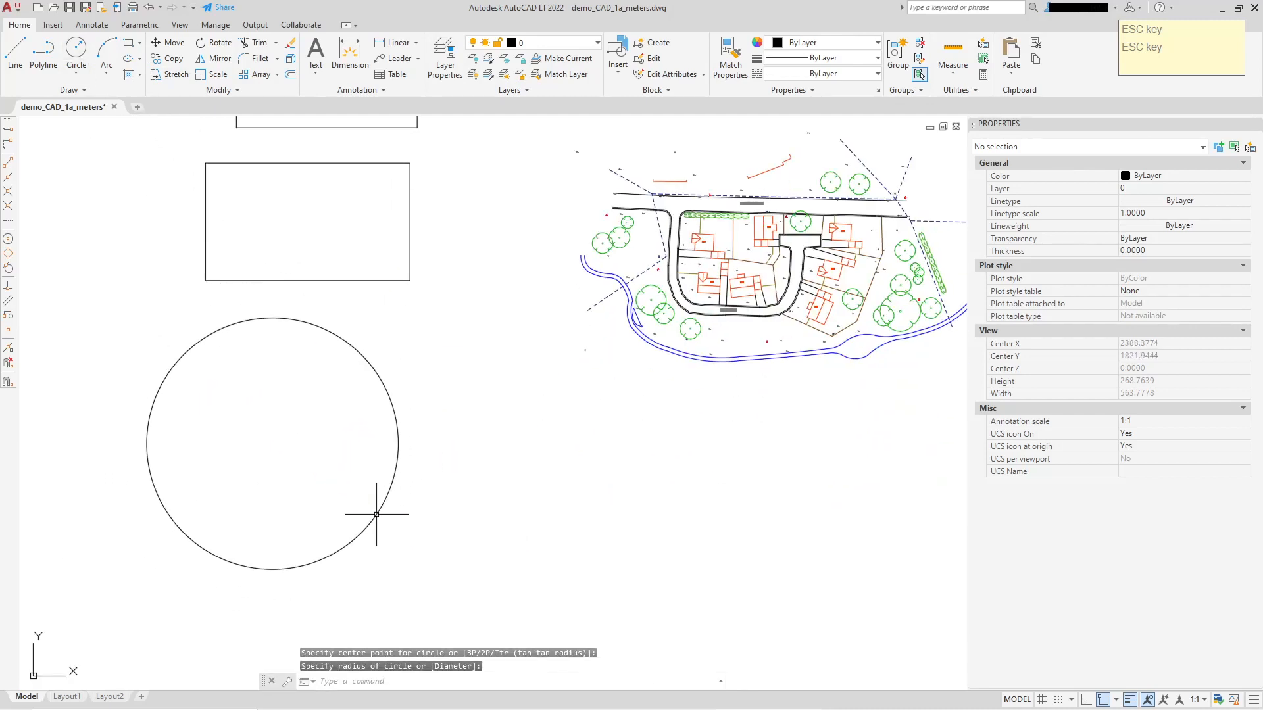
Draw a rectangle inside the large circle and a small circle inside that rectangle.
click(128, 43)
click(187, 388)
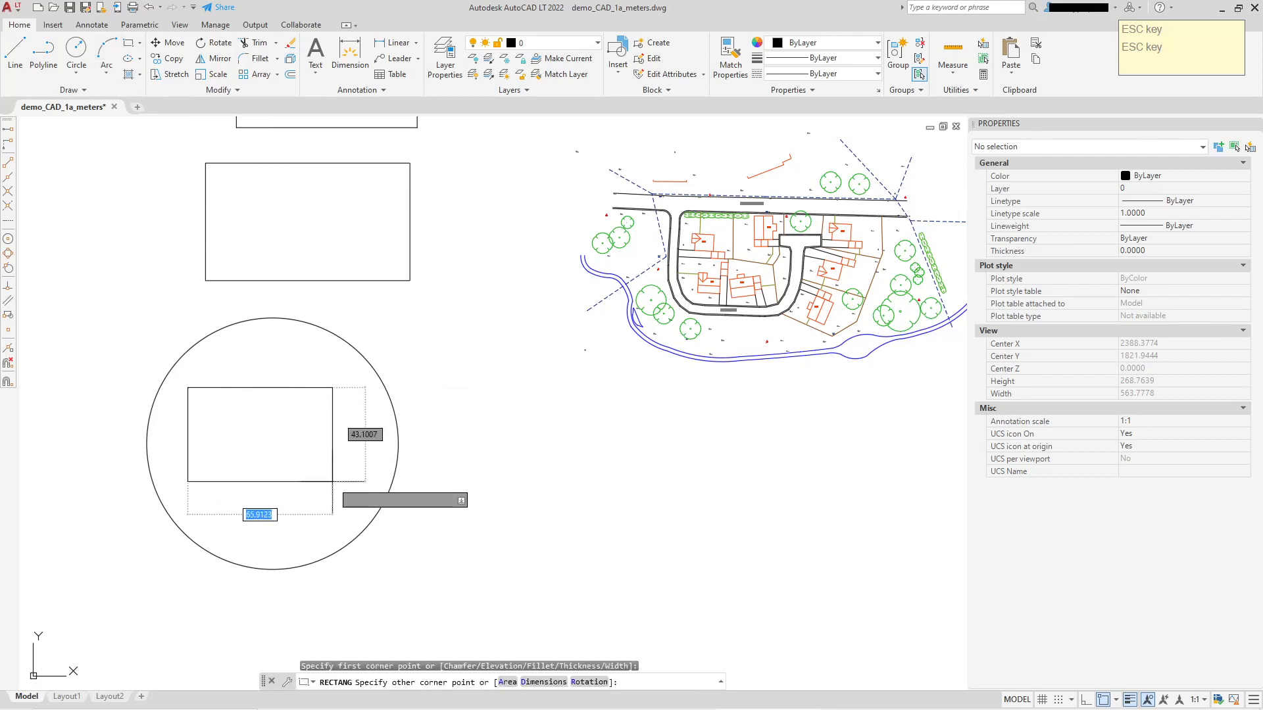
click(340, 485)
click(77, 52)
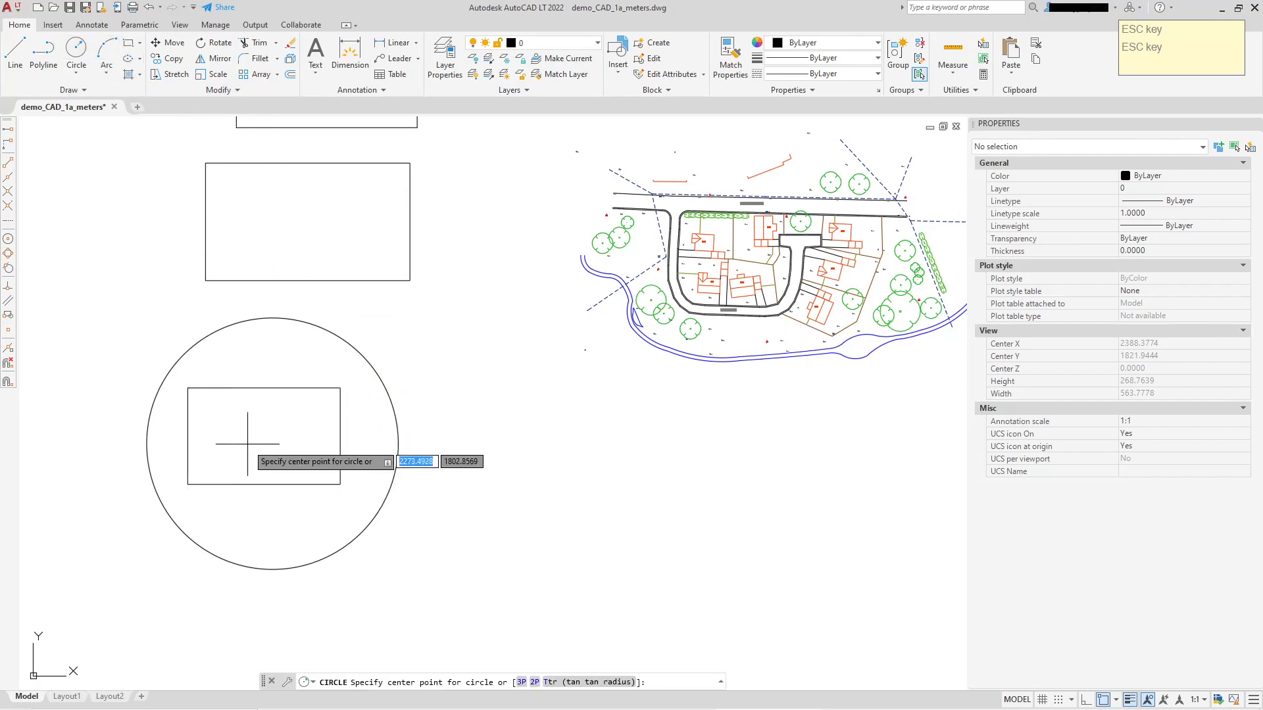
click(269, 432)
click(287, 447)
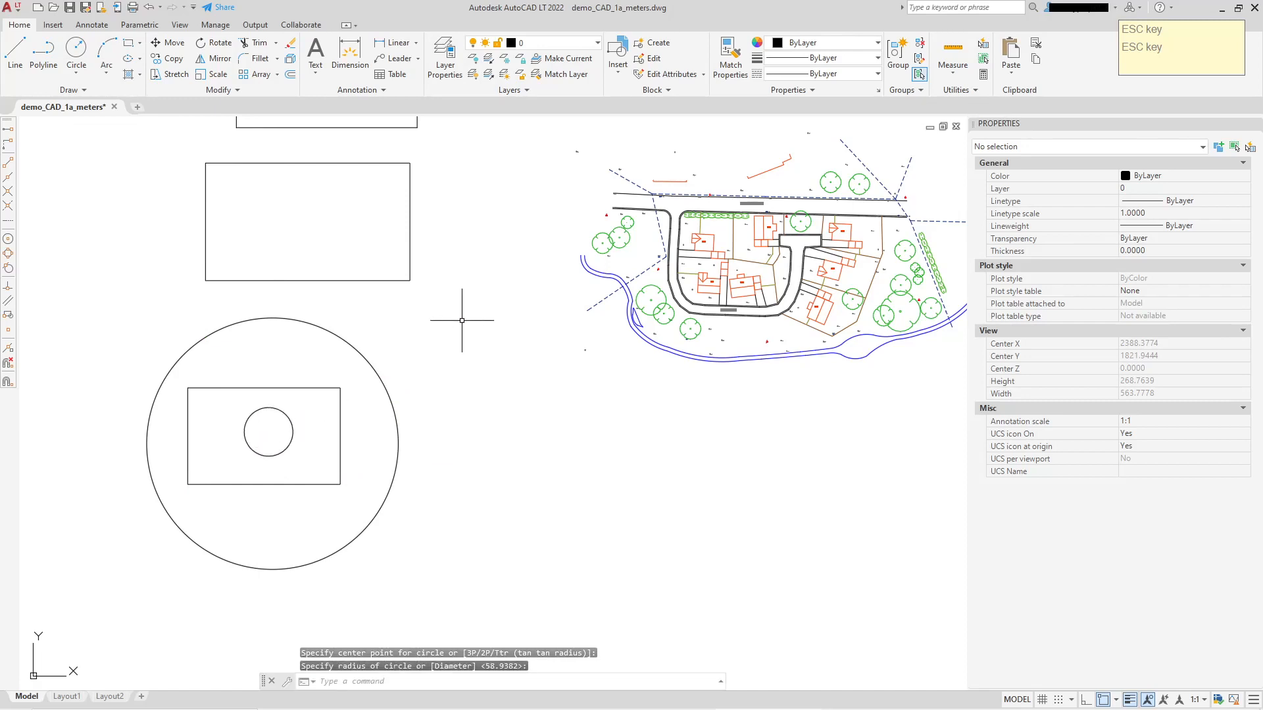
Draw a small square inside the second rectangle.
scroll(454, 348, down, 3)
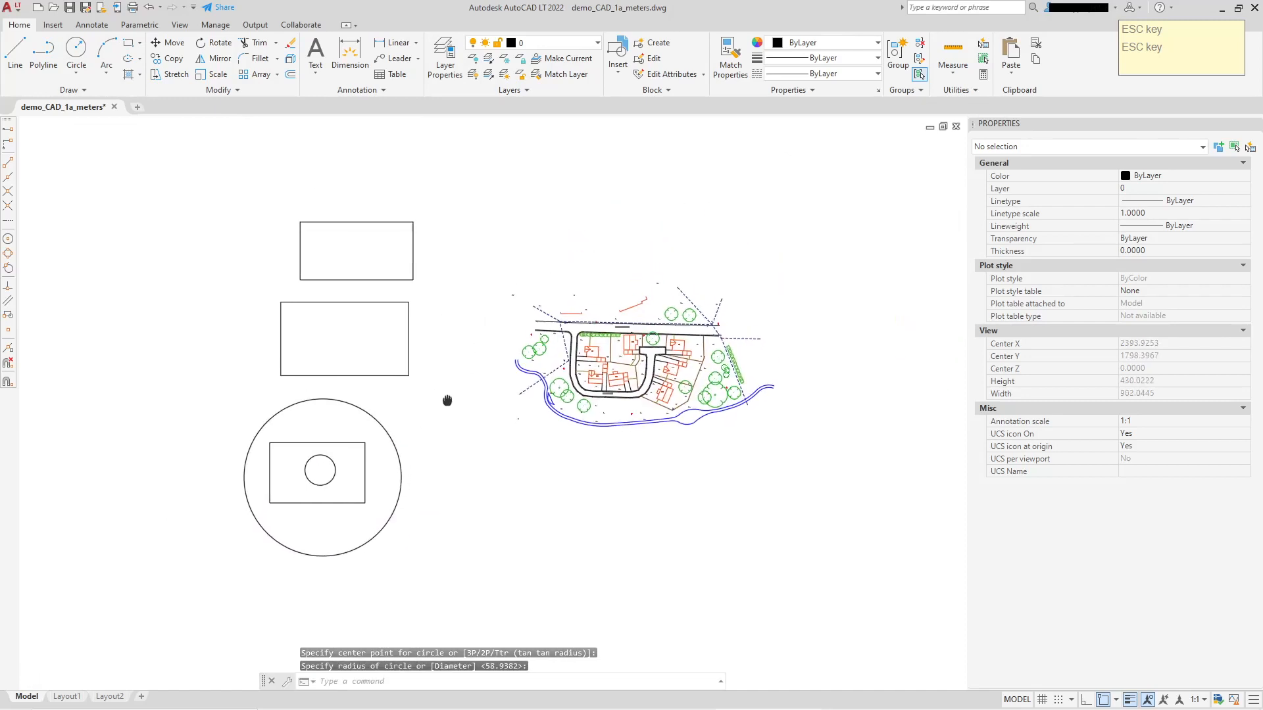
click(131, 50)
click(306, 351)
click(330, 372)
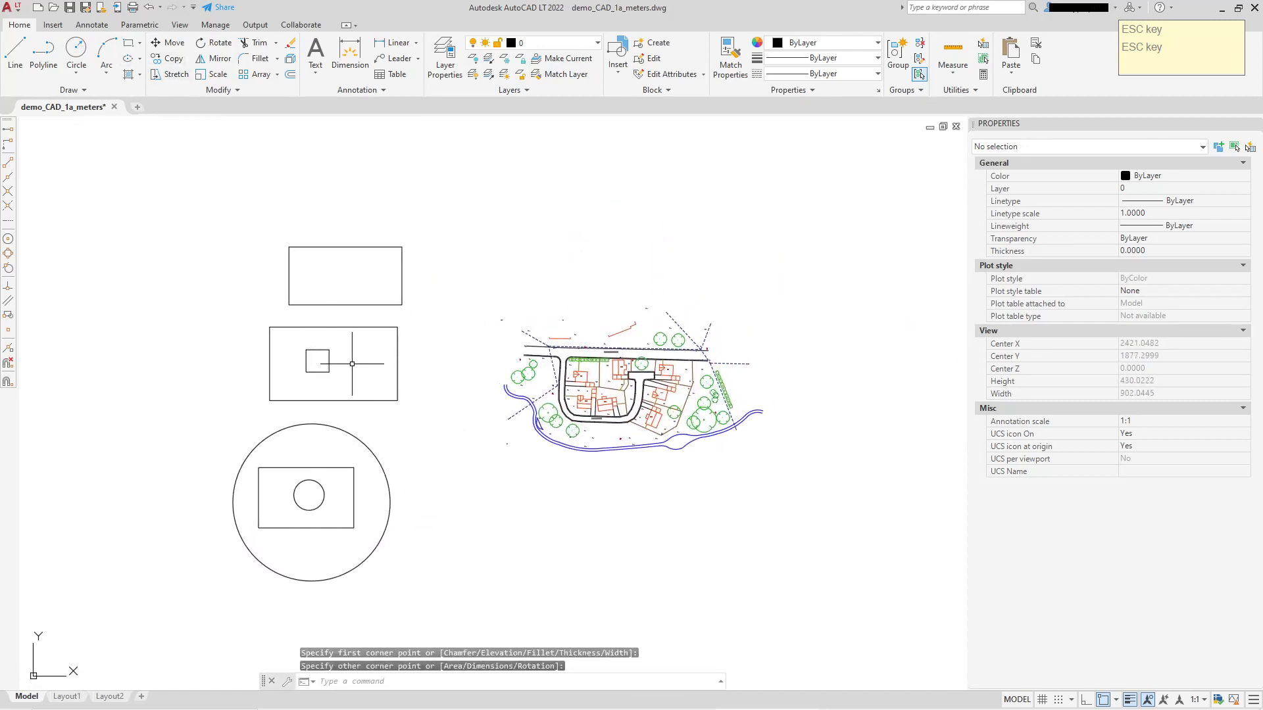
Start a hatch and choose the SOLID pattern for it.
middle_drag(430, 307, 450, 352)
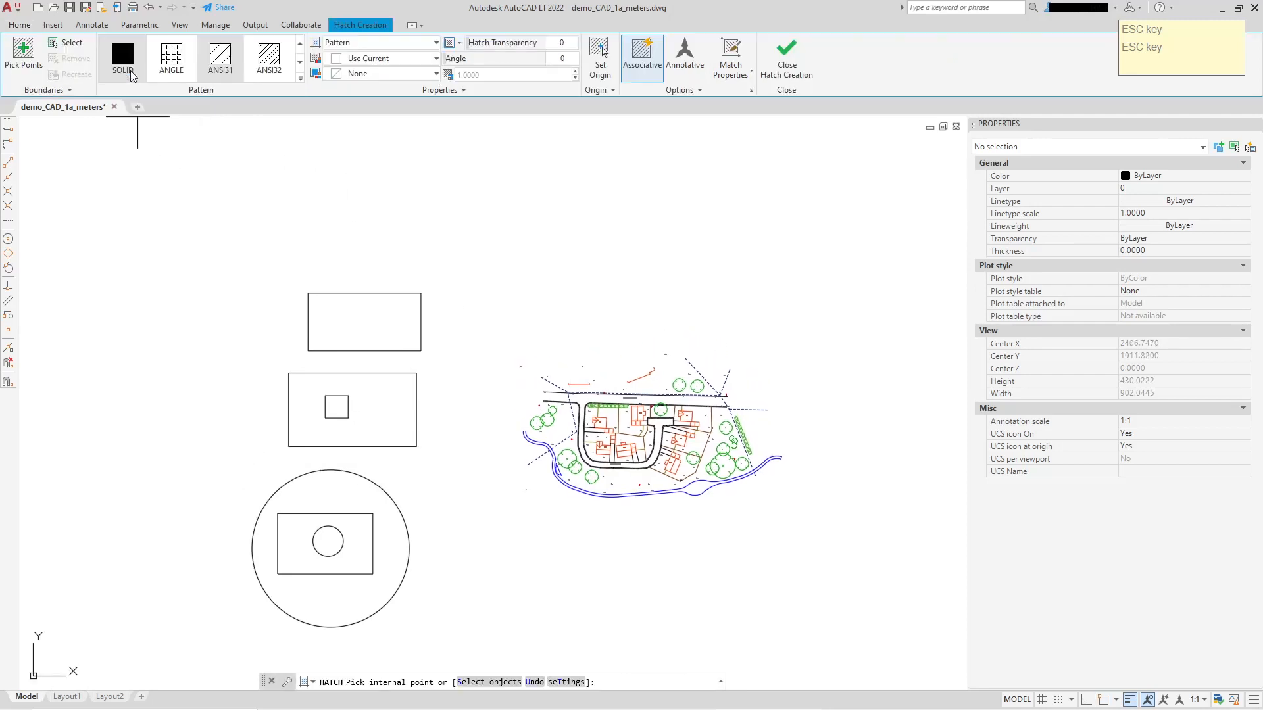
click(129, 73)
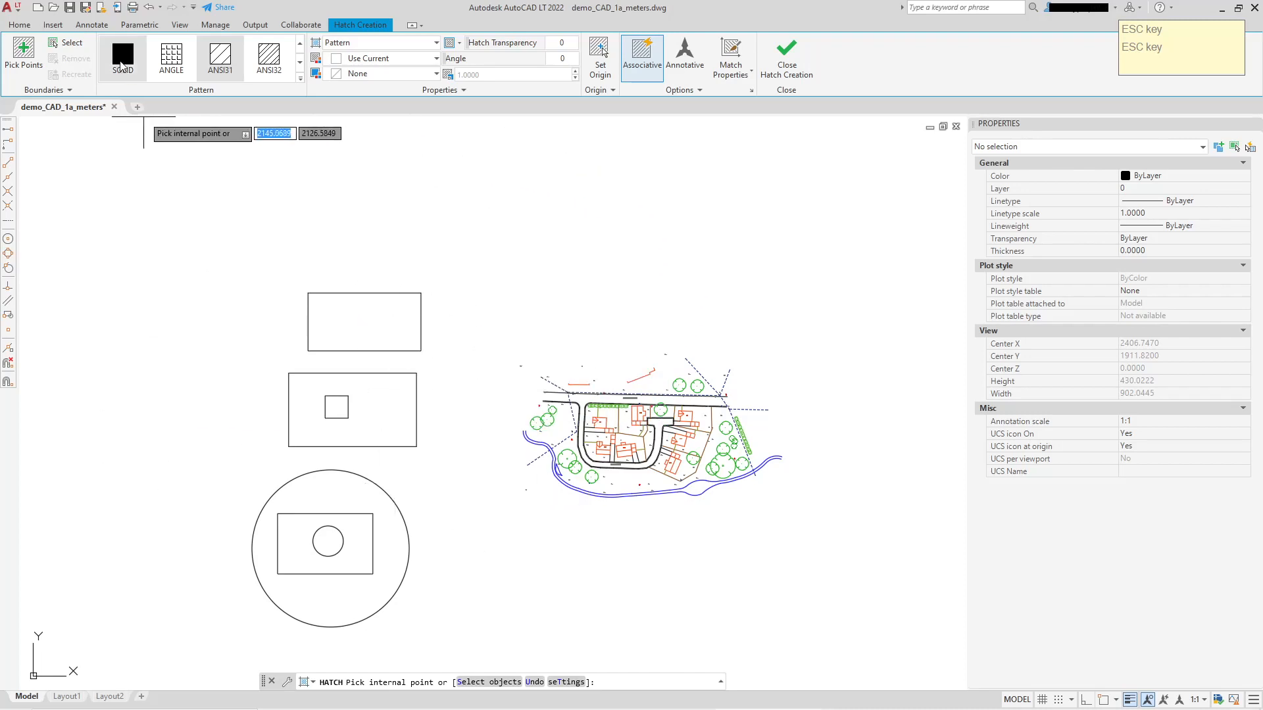
click(300, 79)
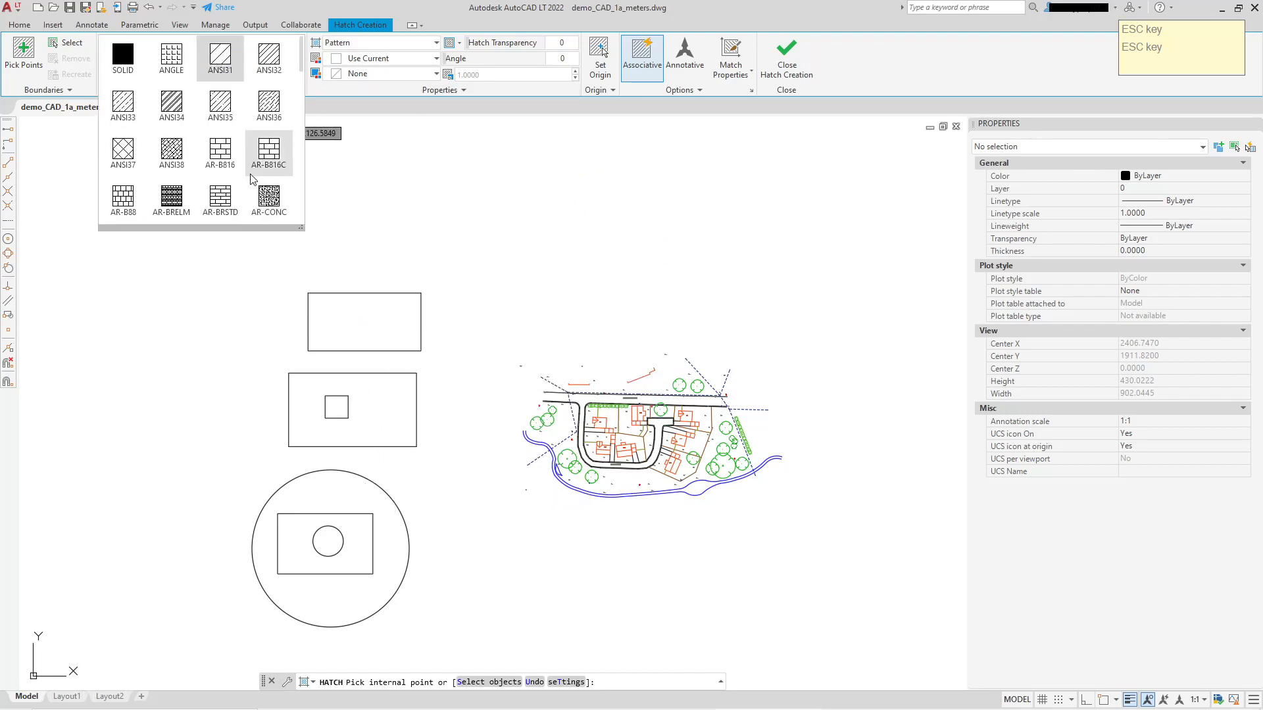
click(124, 63)
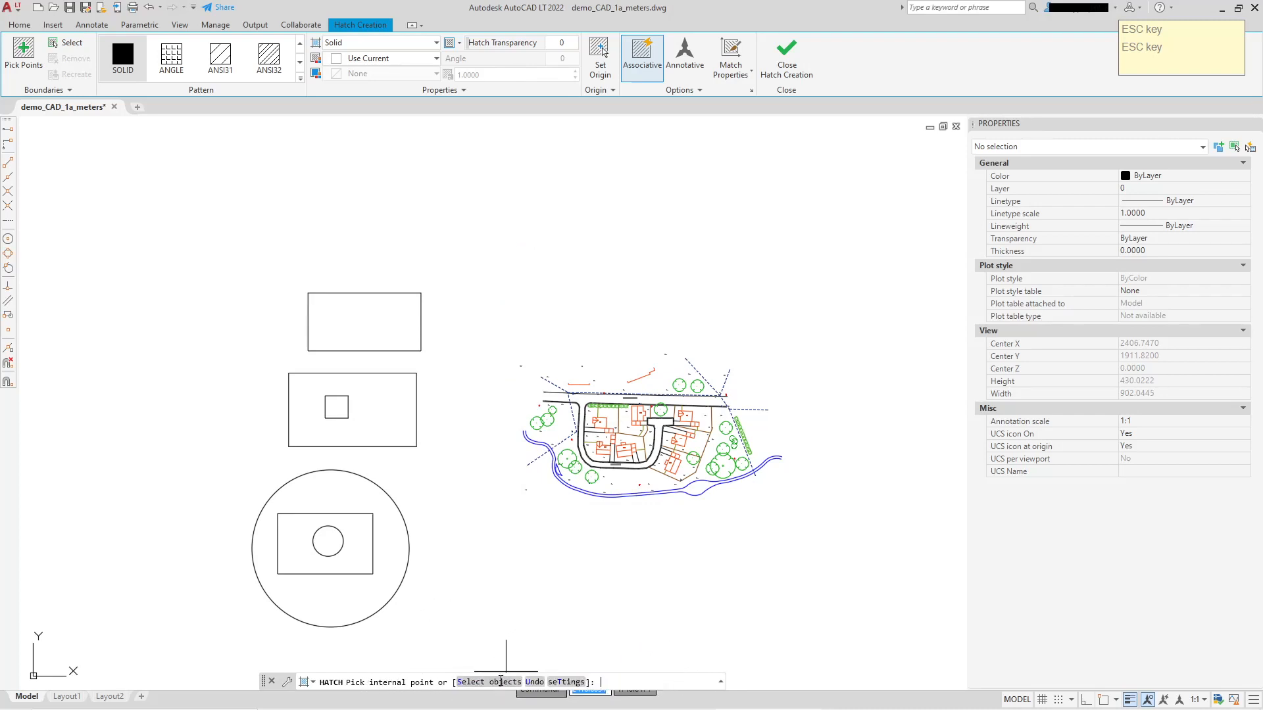
Try defining the hatch boundary by selecting objects, return to picking internal points, and undo the attempt.
click(501, 681)
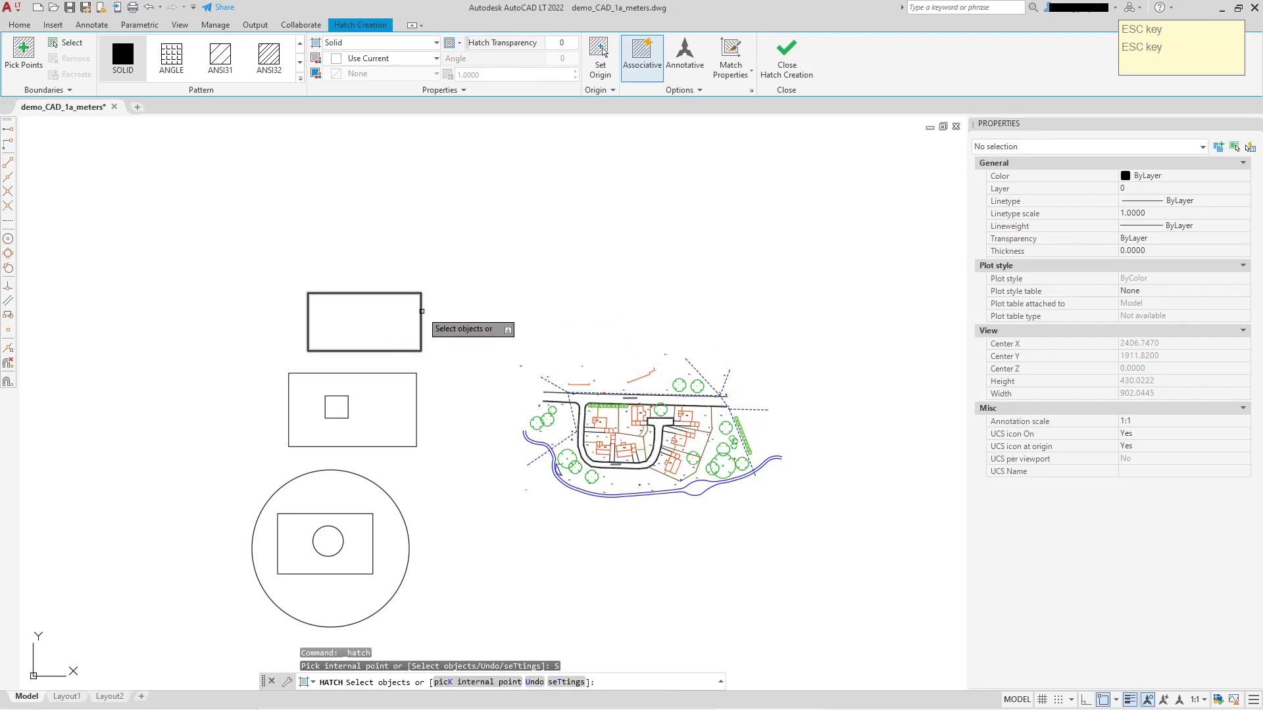
click(485, 298)
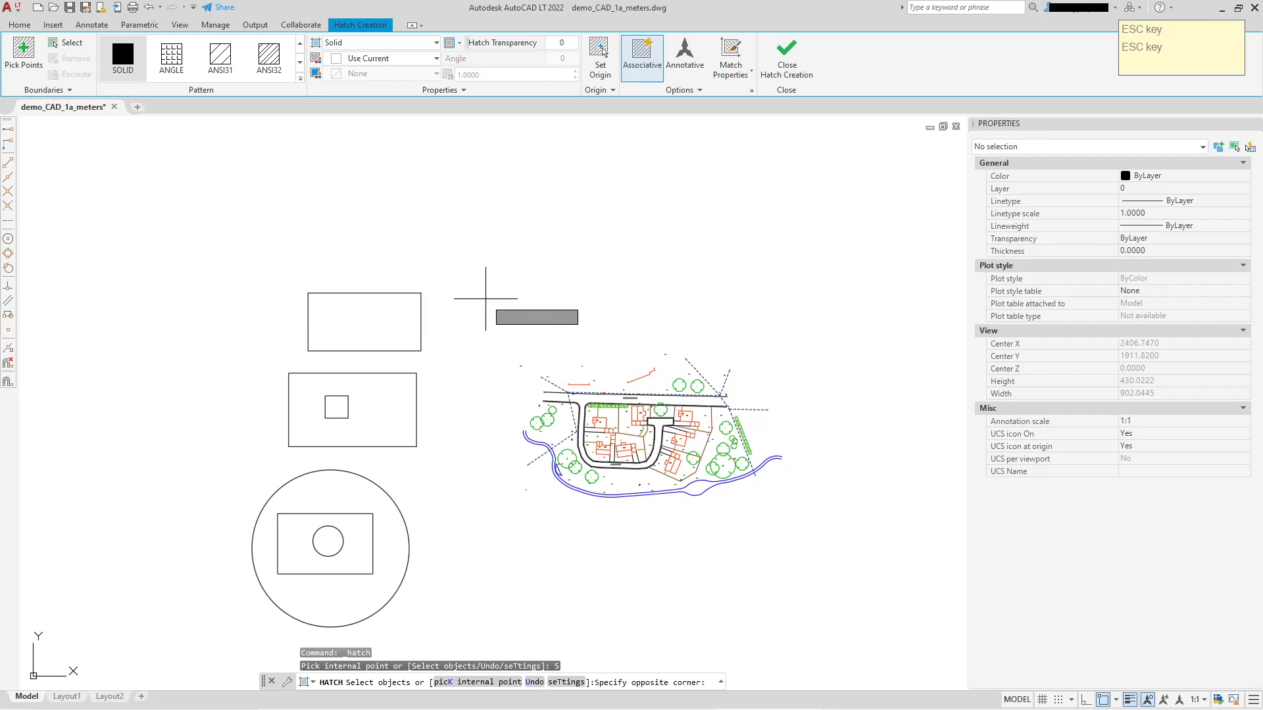
click(526, 339)
click(496, 246)
click(520, 293)
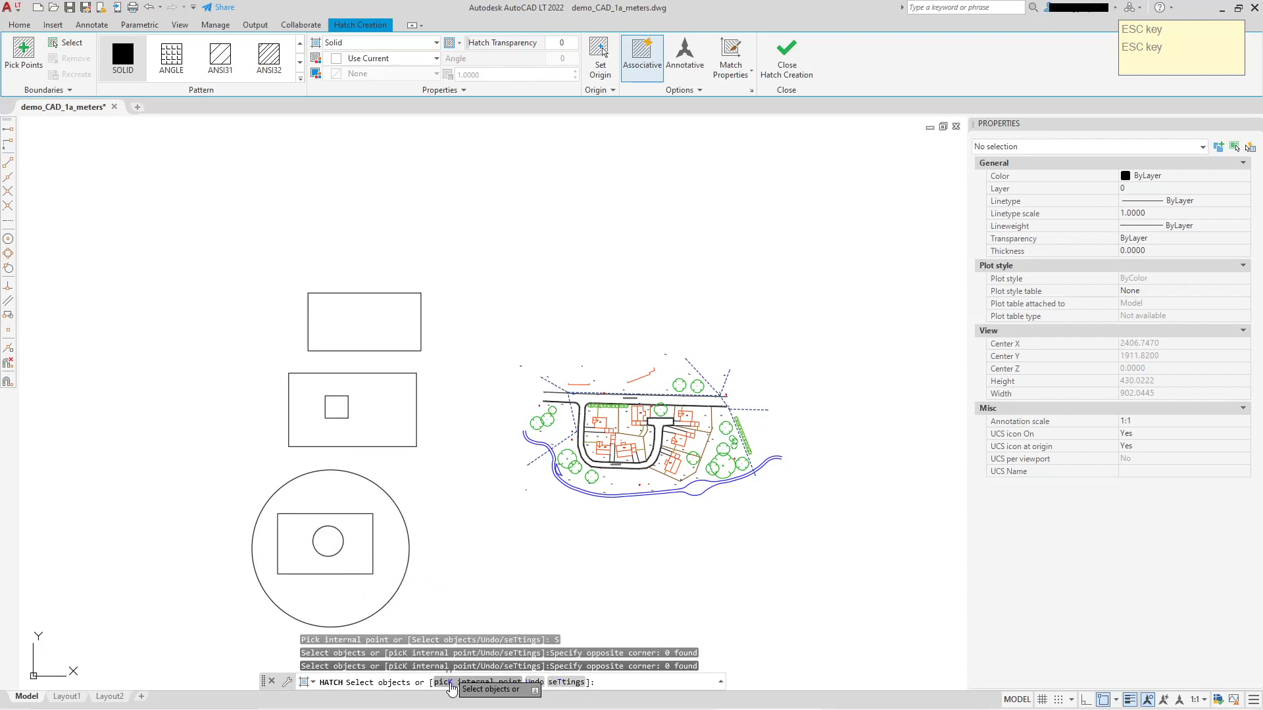
click(450, 683)
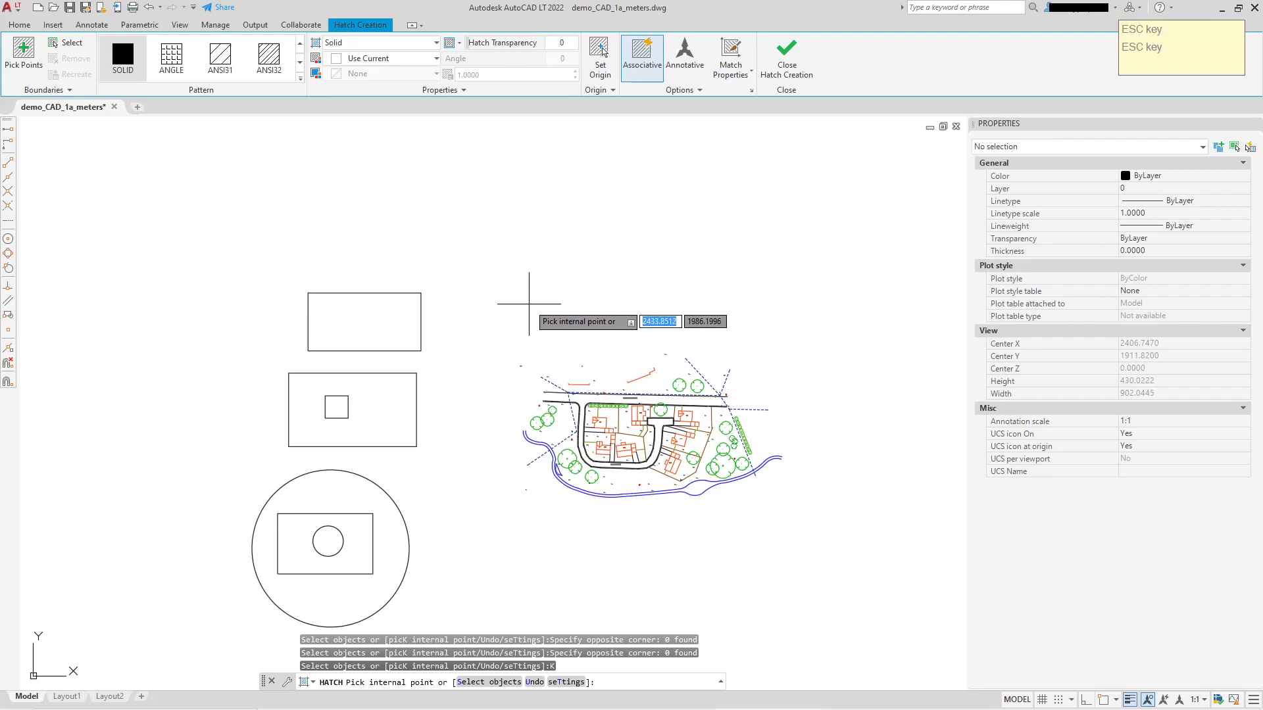
key(ctrl+z)
key(ctrl+z)
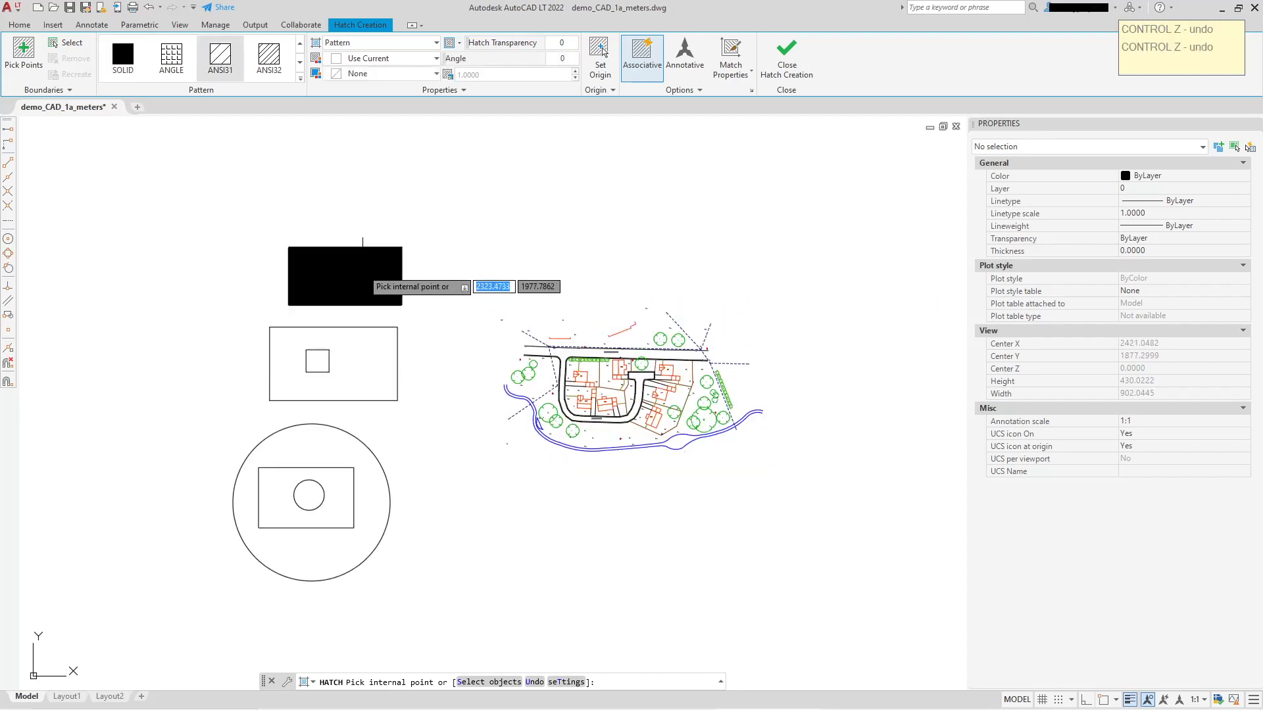
Hatch the upper rectangle and the area around the square in the second rectangle as separate ANSI31 hatches.
right_click(442, 203)
click(467, 211)
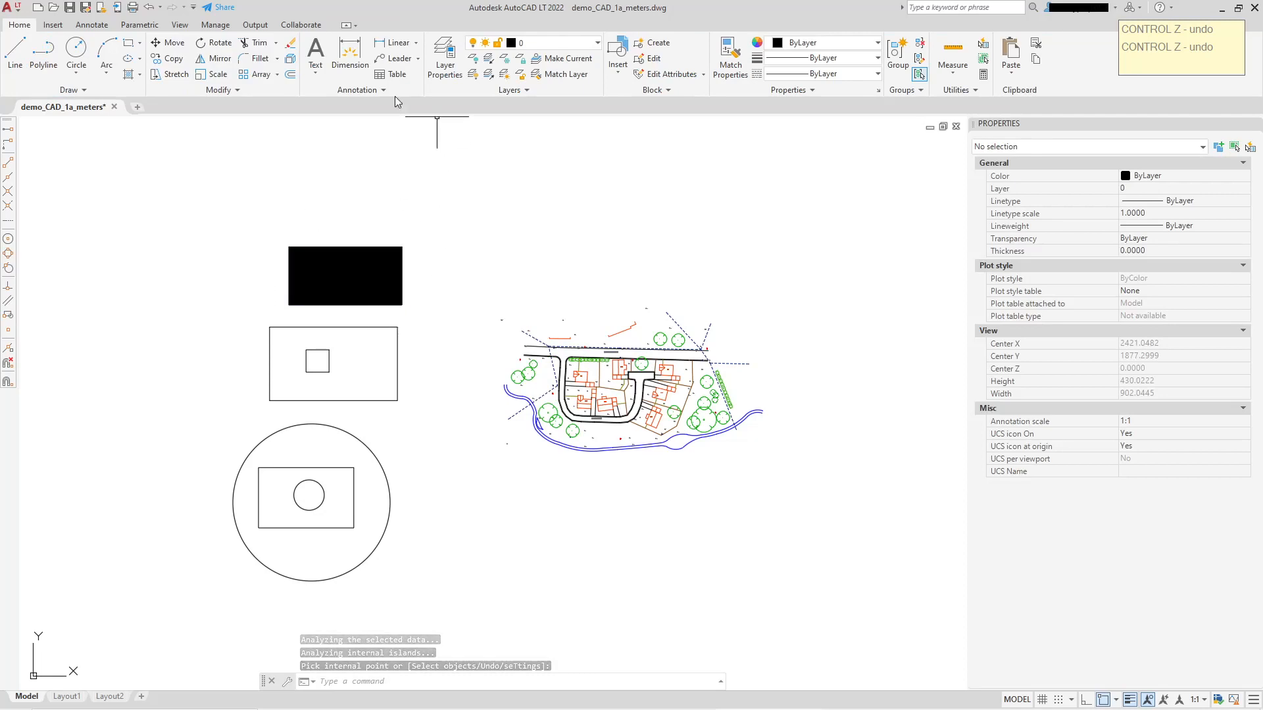
click(130, 75)
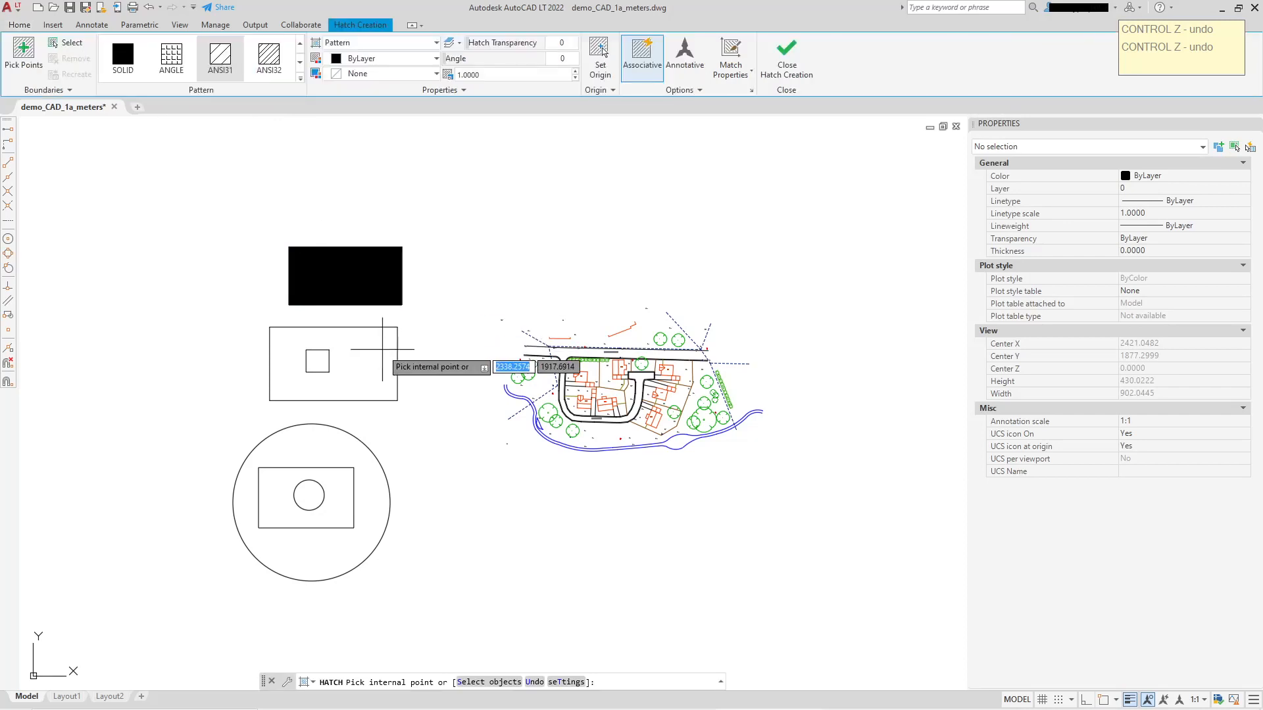
right_click(481, 282)
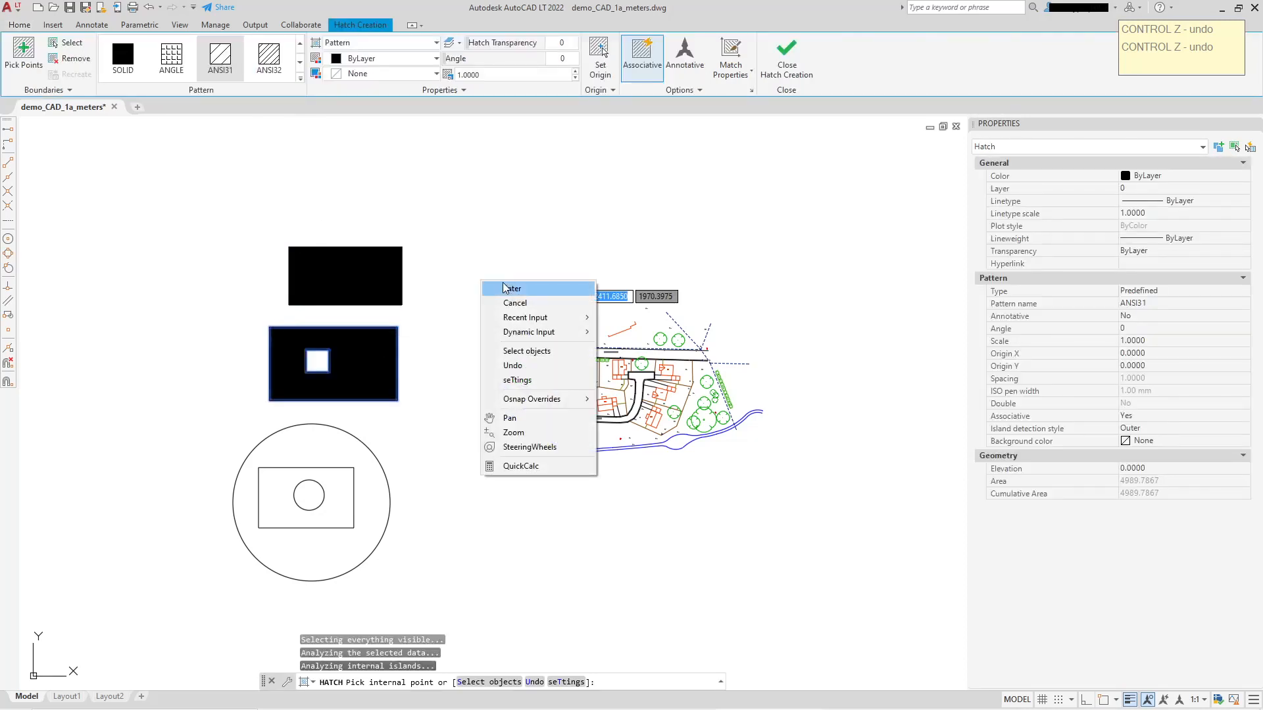
click(506, 290)
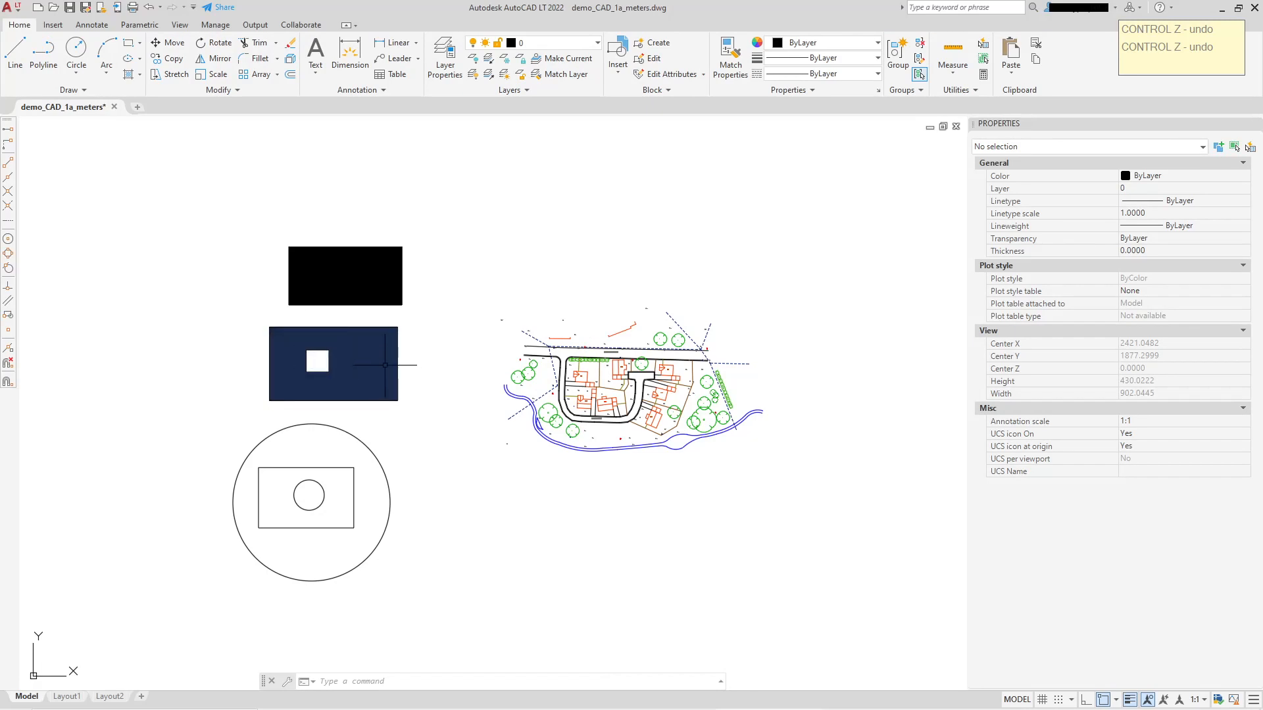
Hatch the area between the large circle and its inner rectangle with the ANSI31 pattern.
click(128, 76)
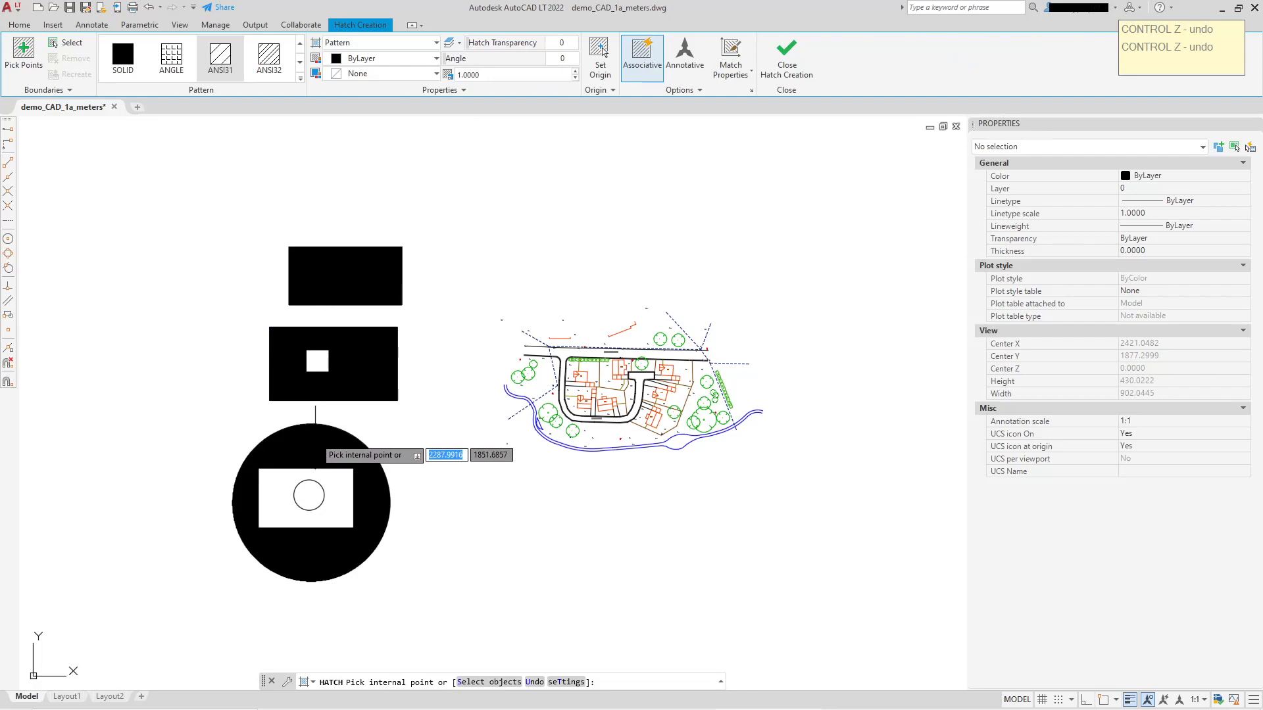
right_click(470, 330)
click(494, 337)
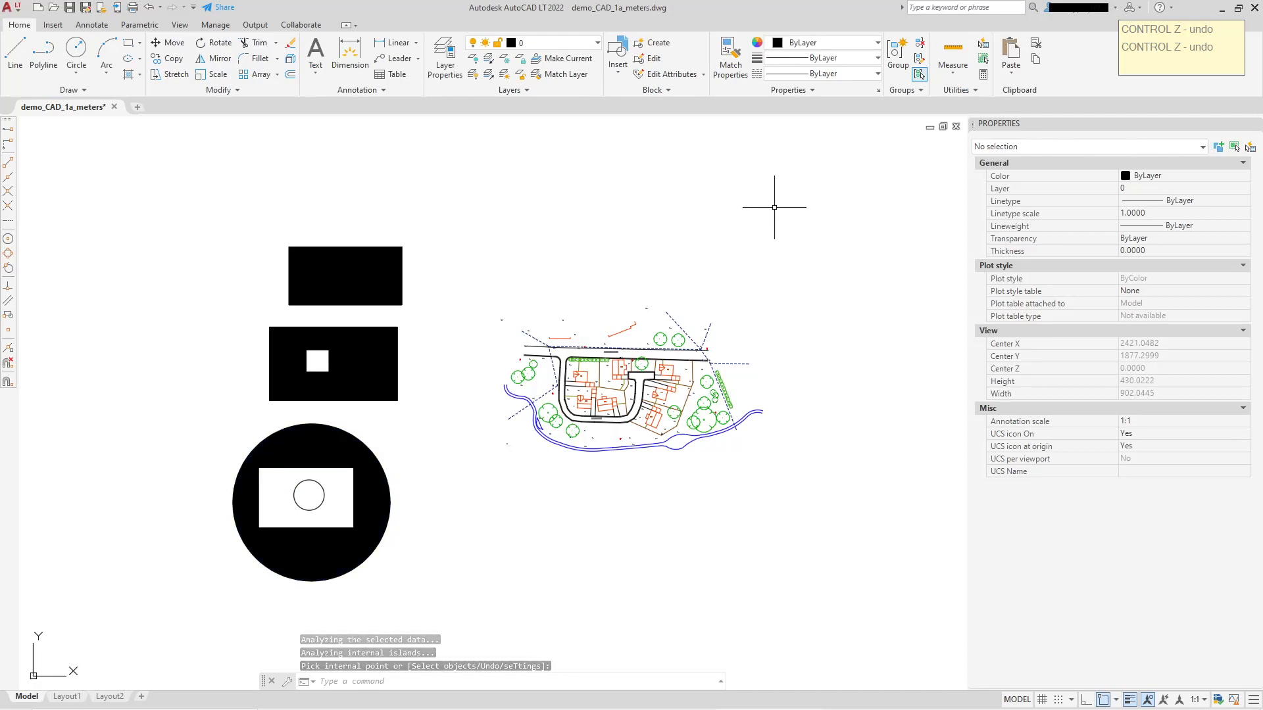
Set the island detection style of the second rectangle's hatch to Ignore.
middle_drag(778, 203, 729, 156)
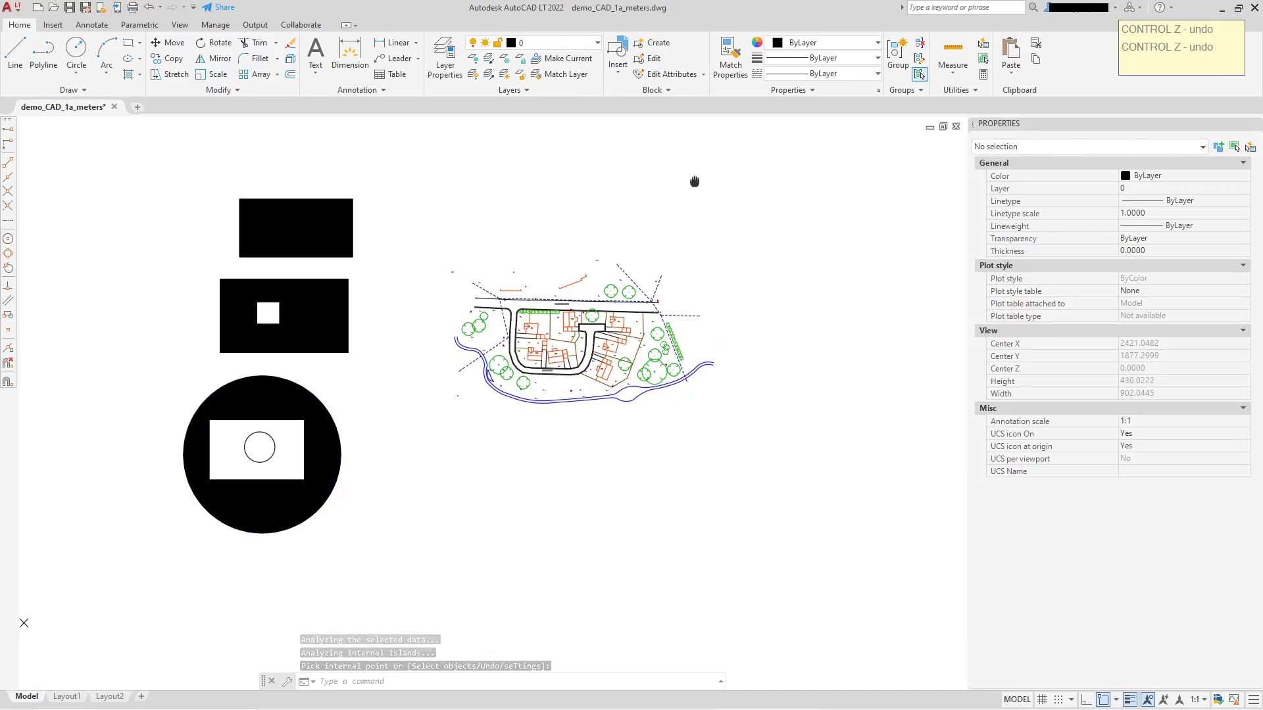
click(320, 305)
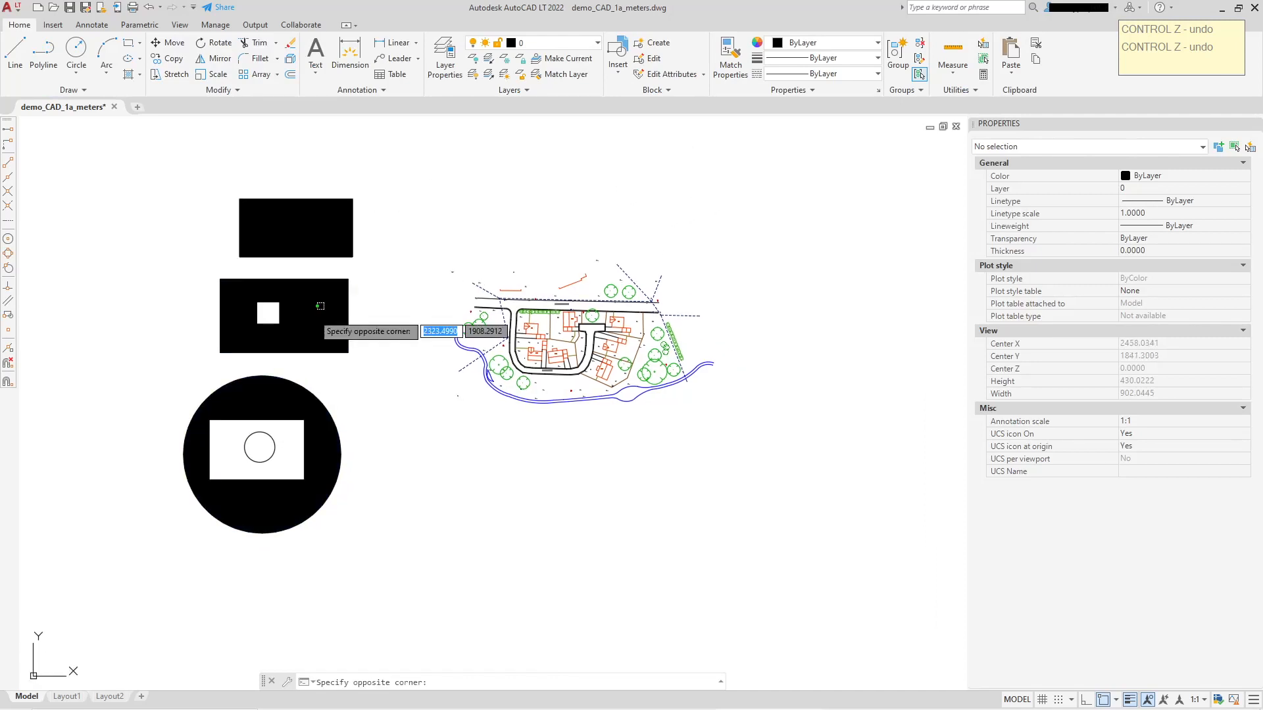
click(318, 305)
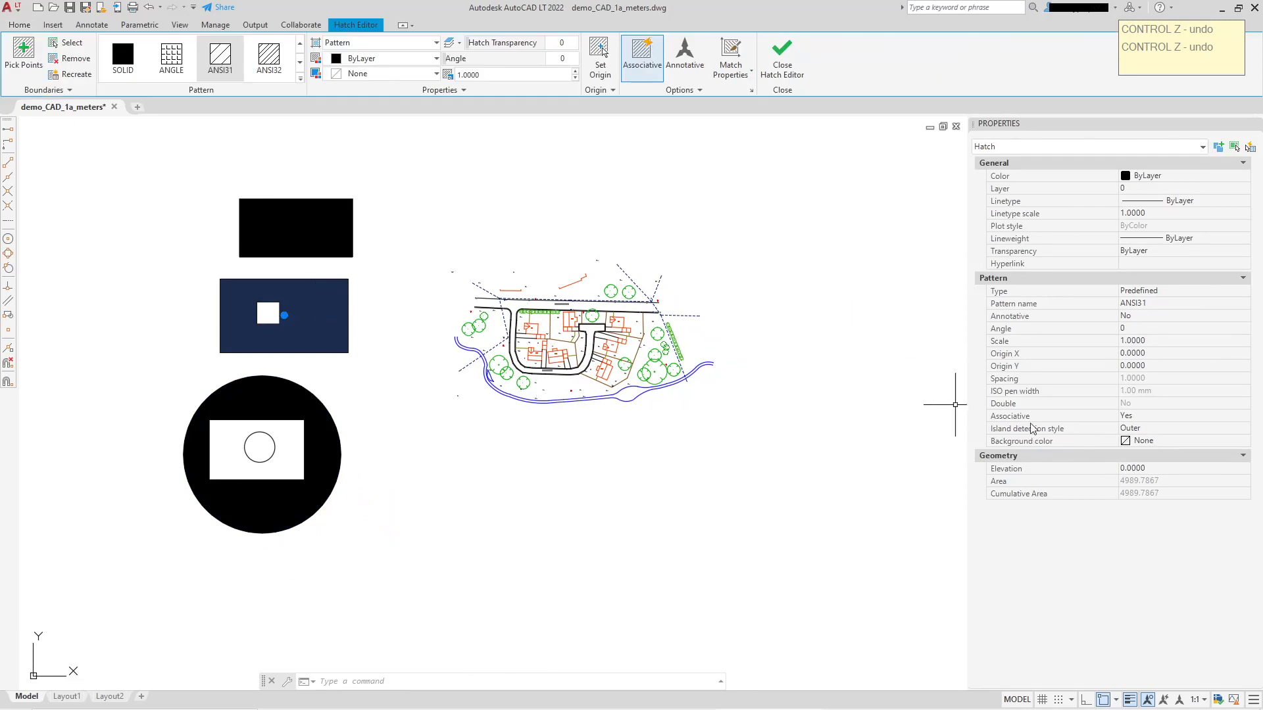
click(1242, 429)
click(1245, 429)
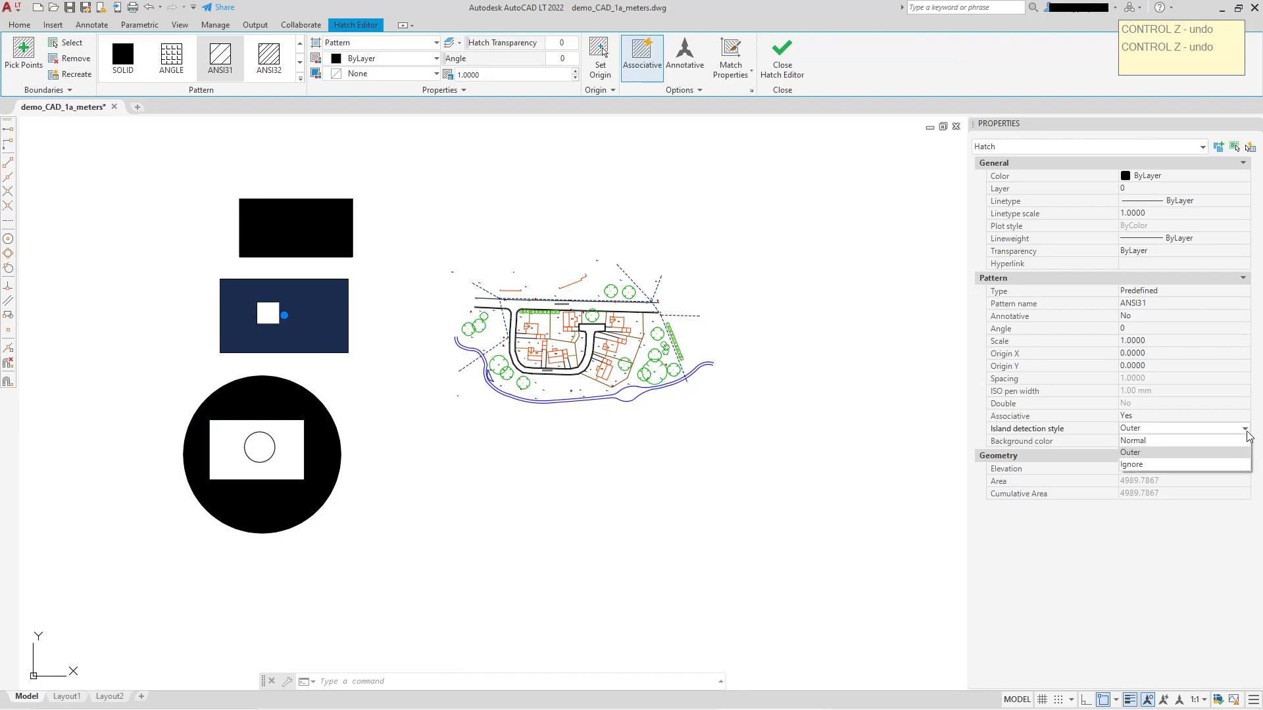
click(1132, 465)
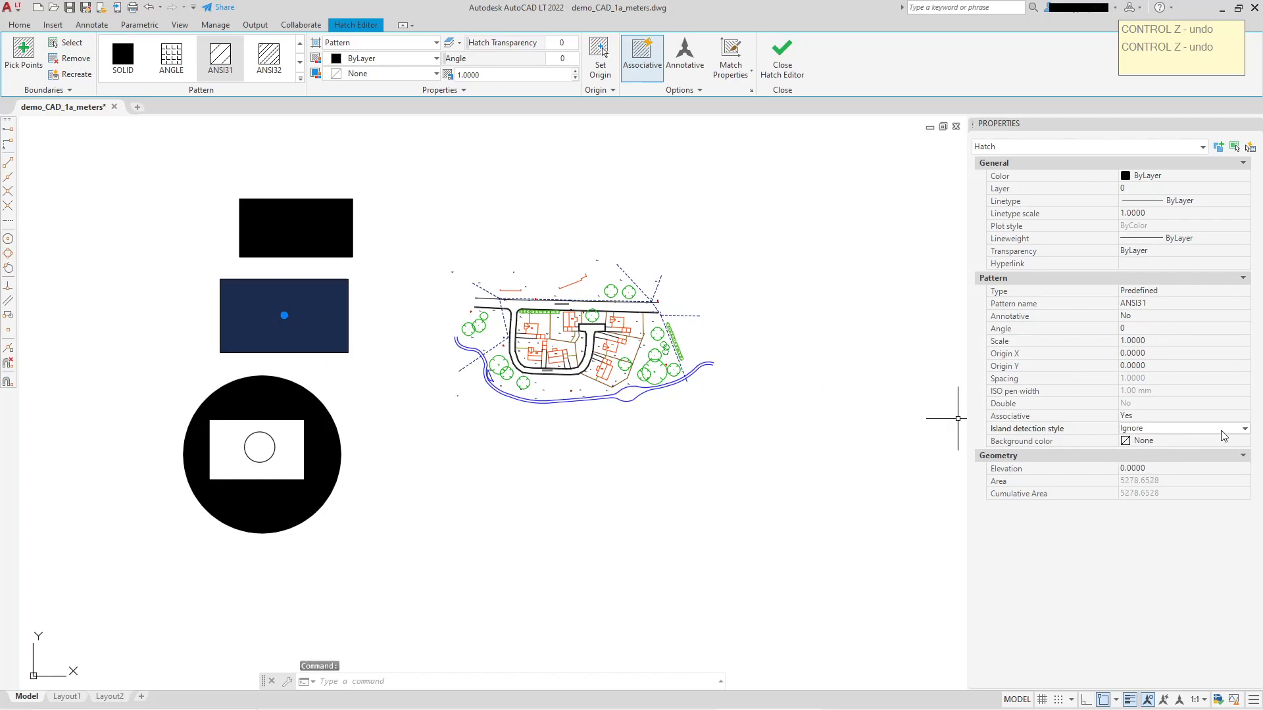
Set the island detection style of the second rectangle's hatch to Outer and deselect it.
click(1245, 429)
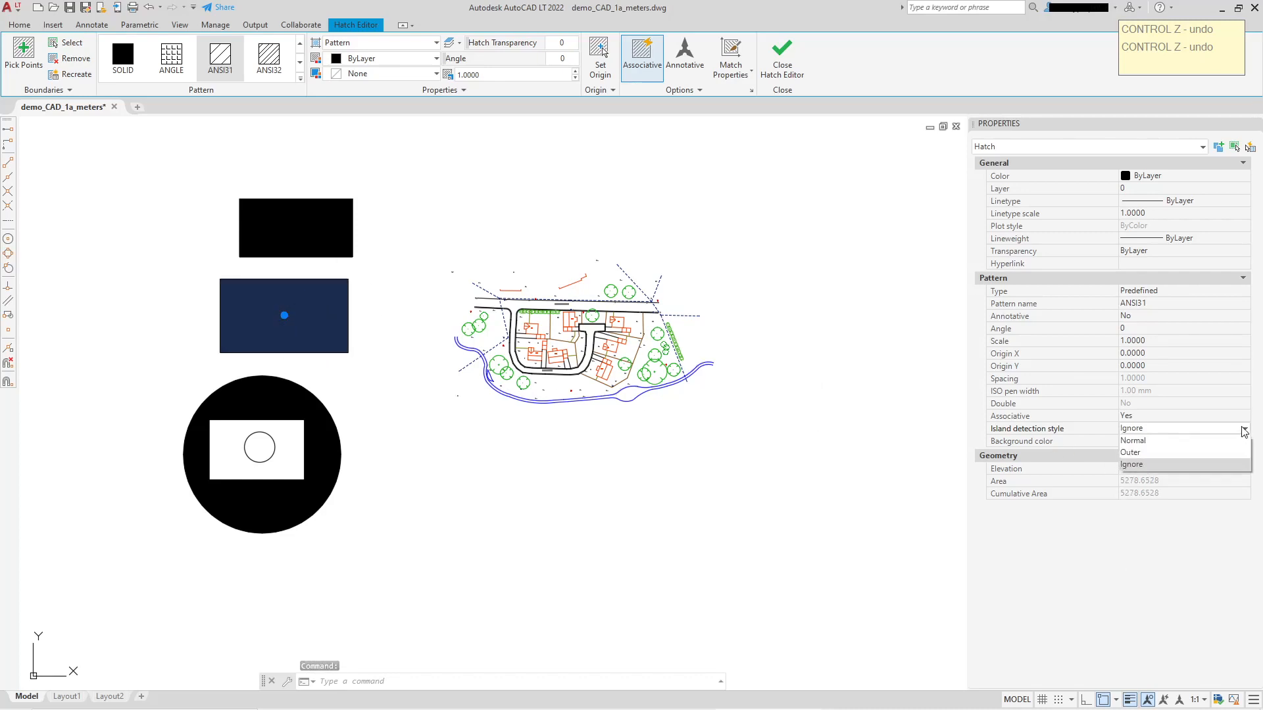
click(1148, 453)
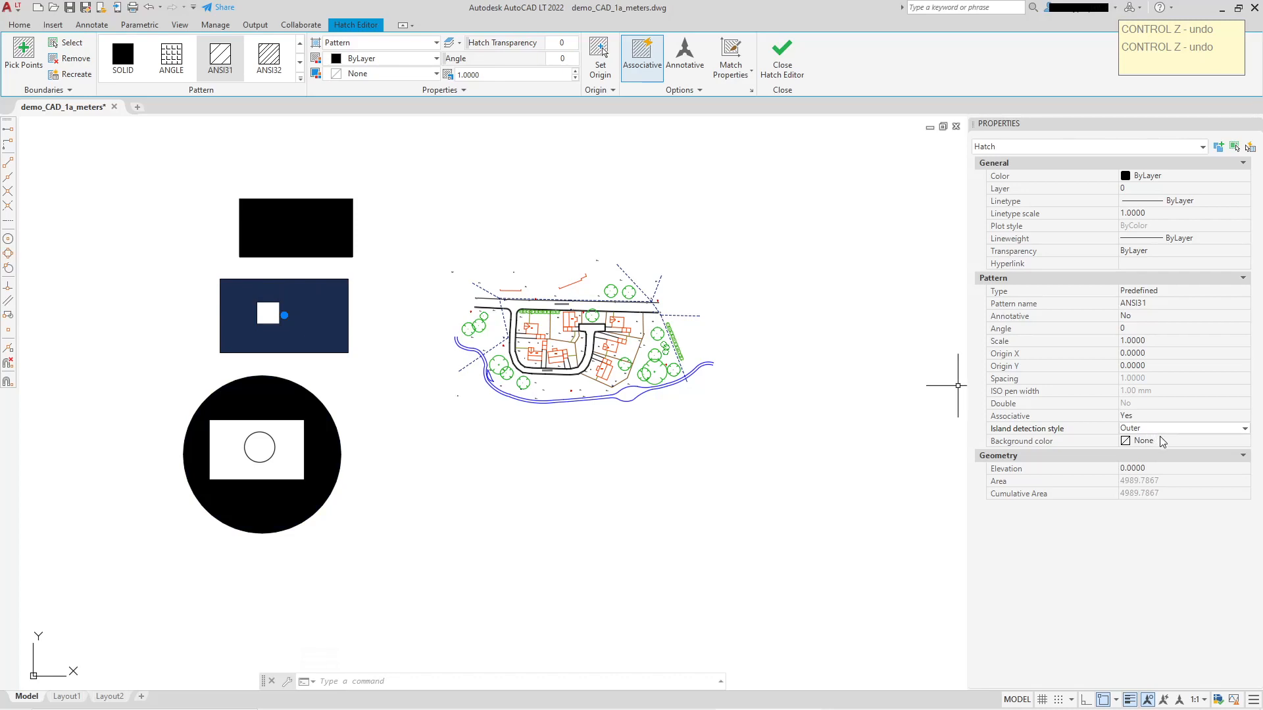
key(Escape)
Set the island detection style of the large circle's hatch to Normal.
click(326, 454)
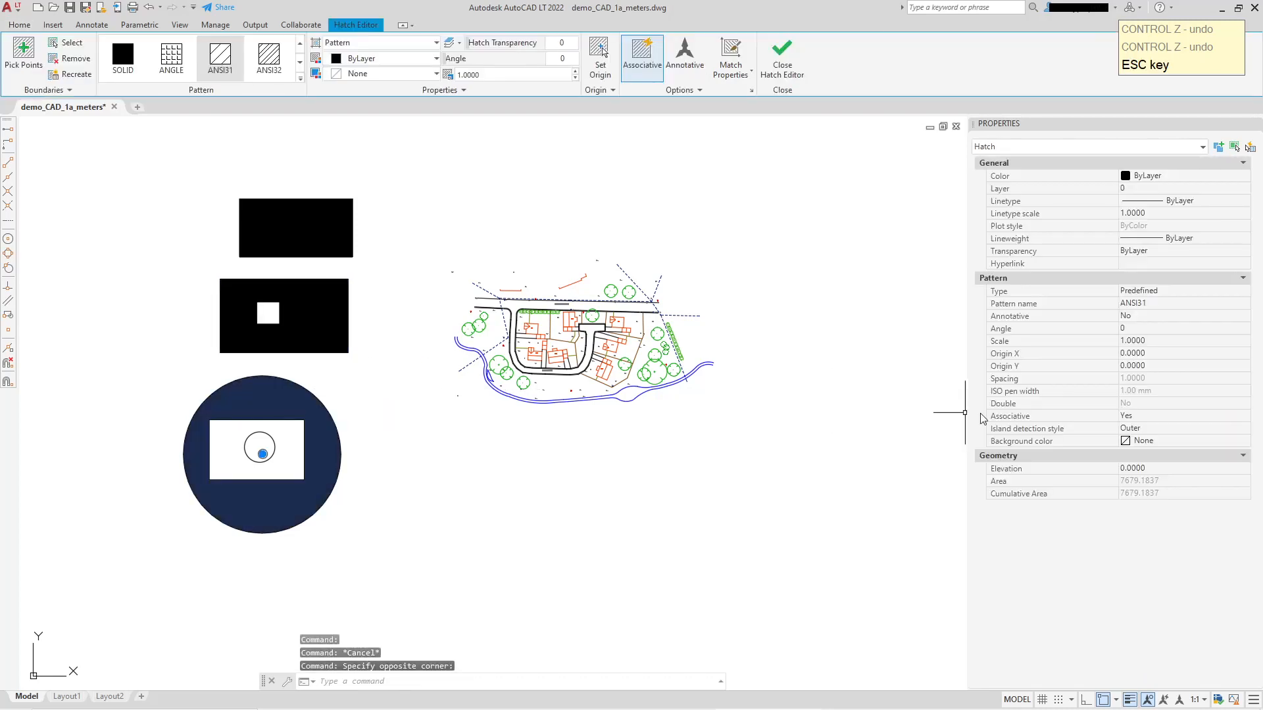
click(1184, 429)
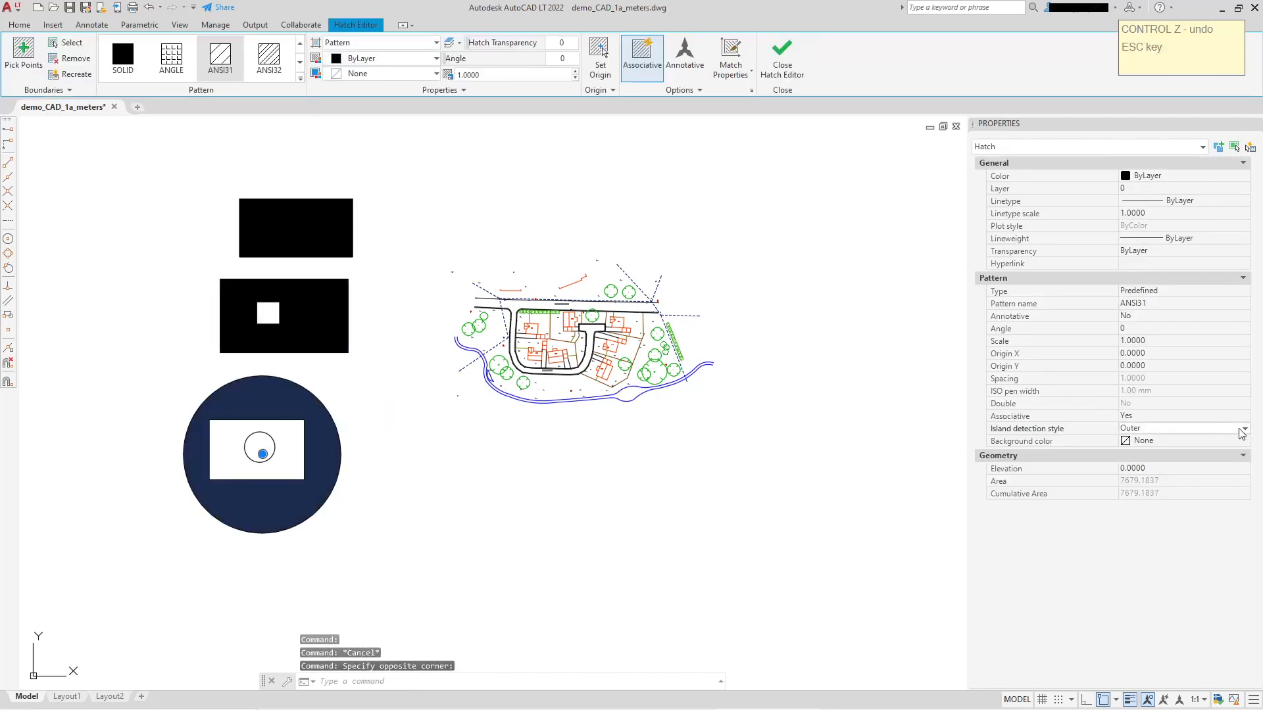
click(1244, 429)
click(1133, 440)
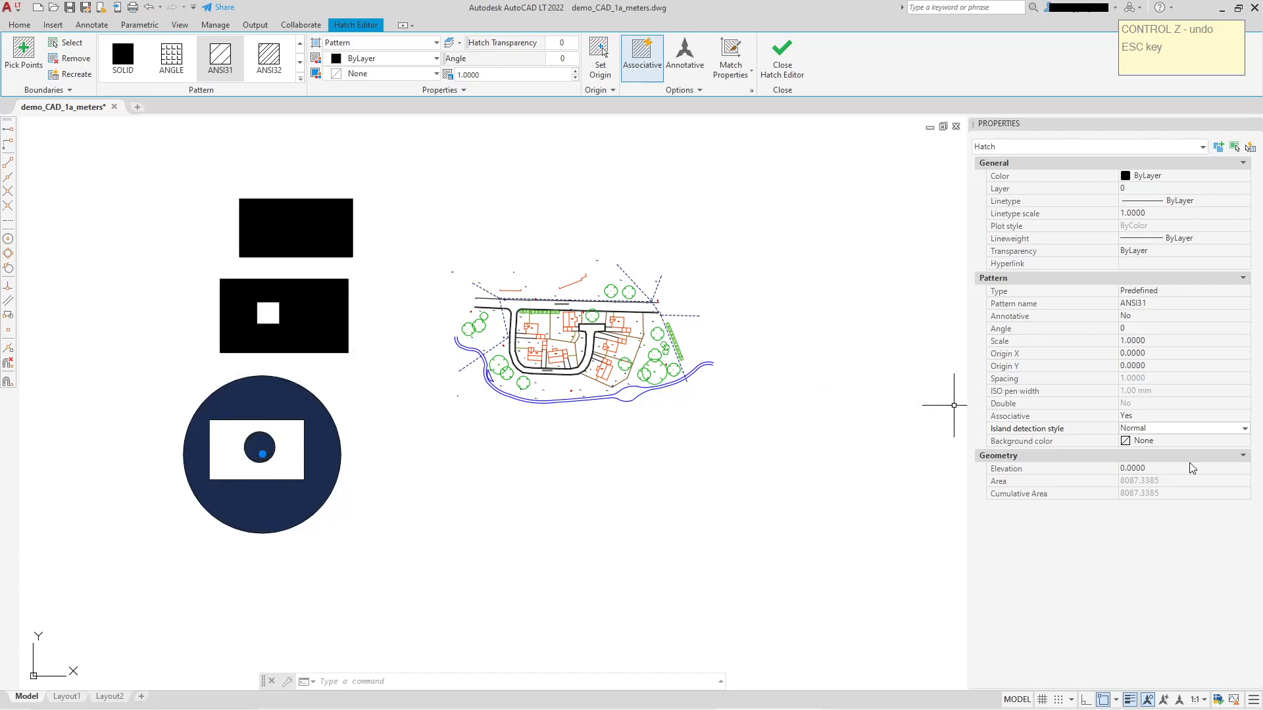
Return the large circle's hatch to the Outer island detection style and clear the selection.
click(1245, 431)
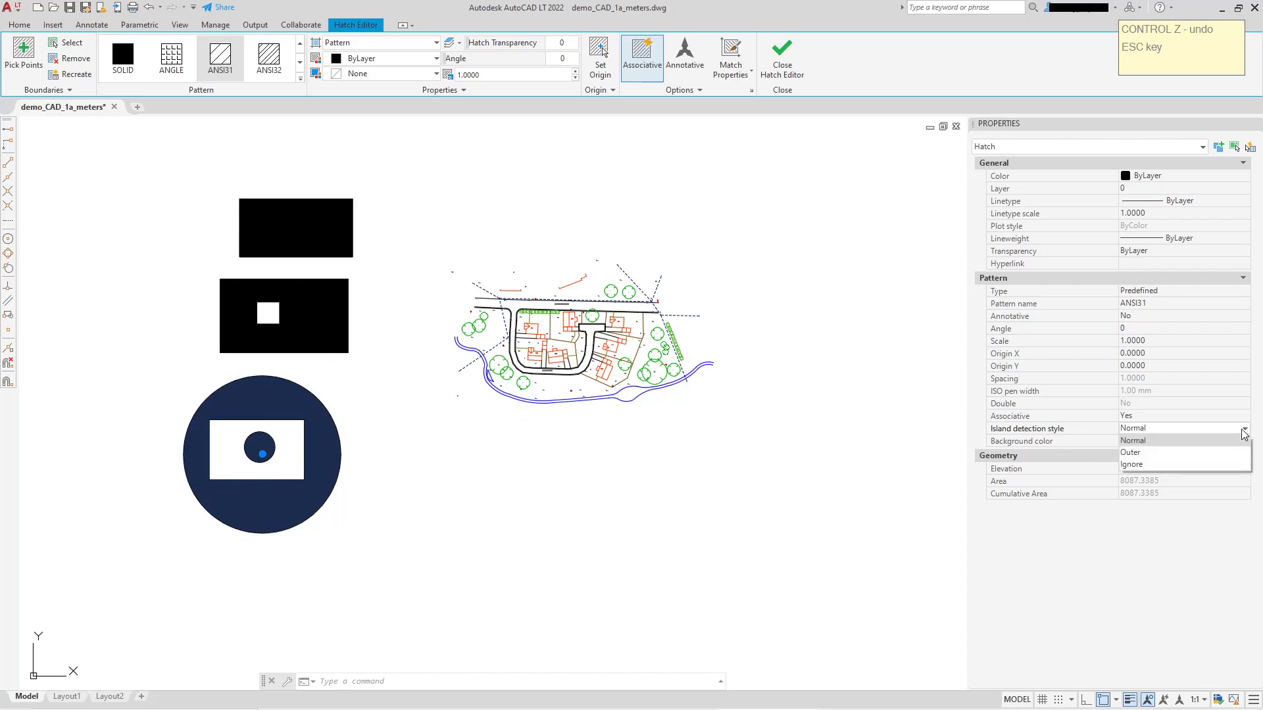
click(1189, 453)
key(Escape)
key(Escape)
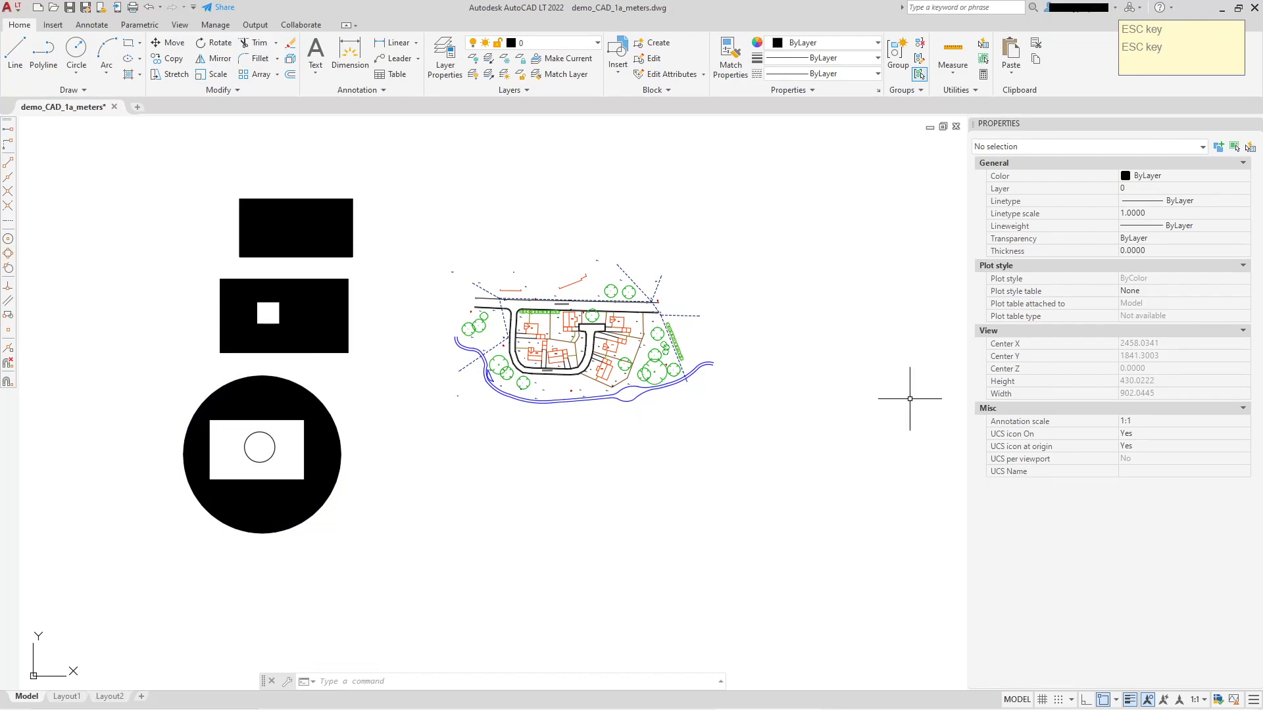
Select the large circle's hatch again, switch its island detection style to Normal, and deselect it.
click(253, 405)
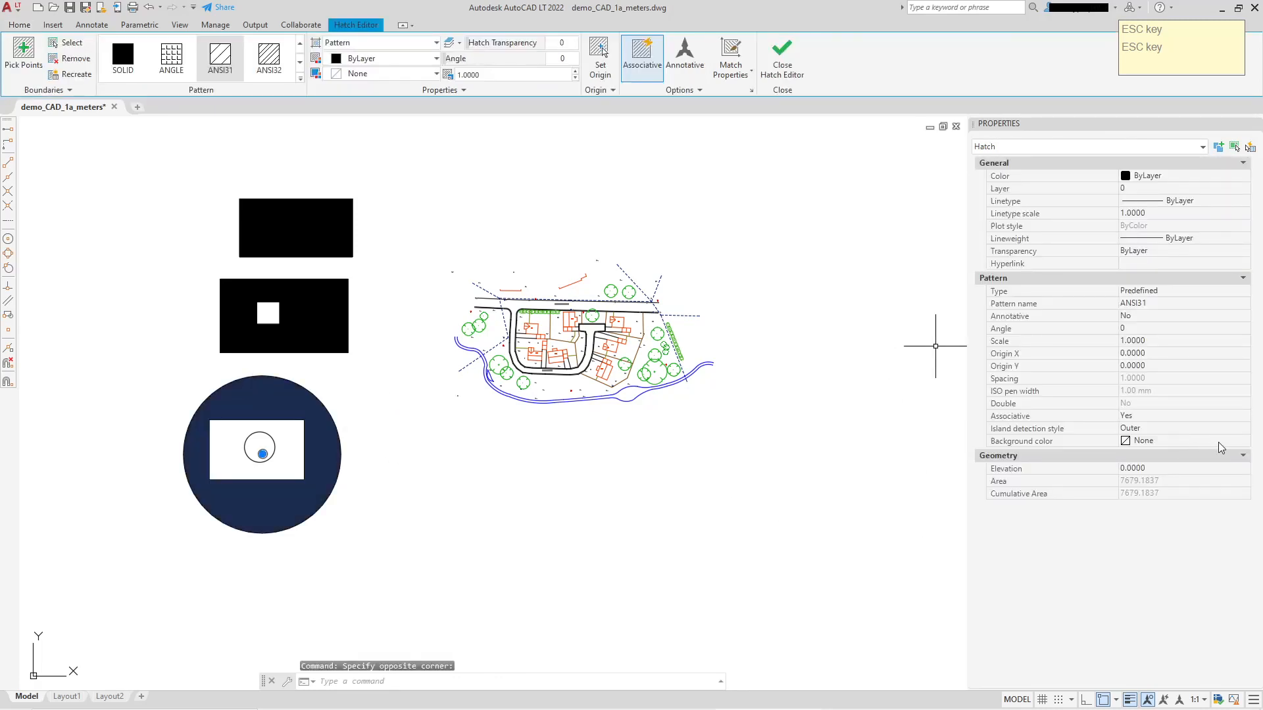
click(1158, 428)
click(1150, 439)
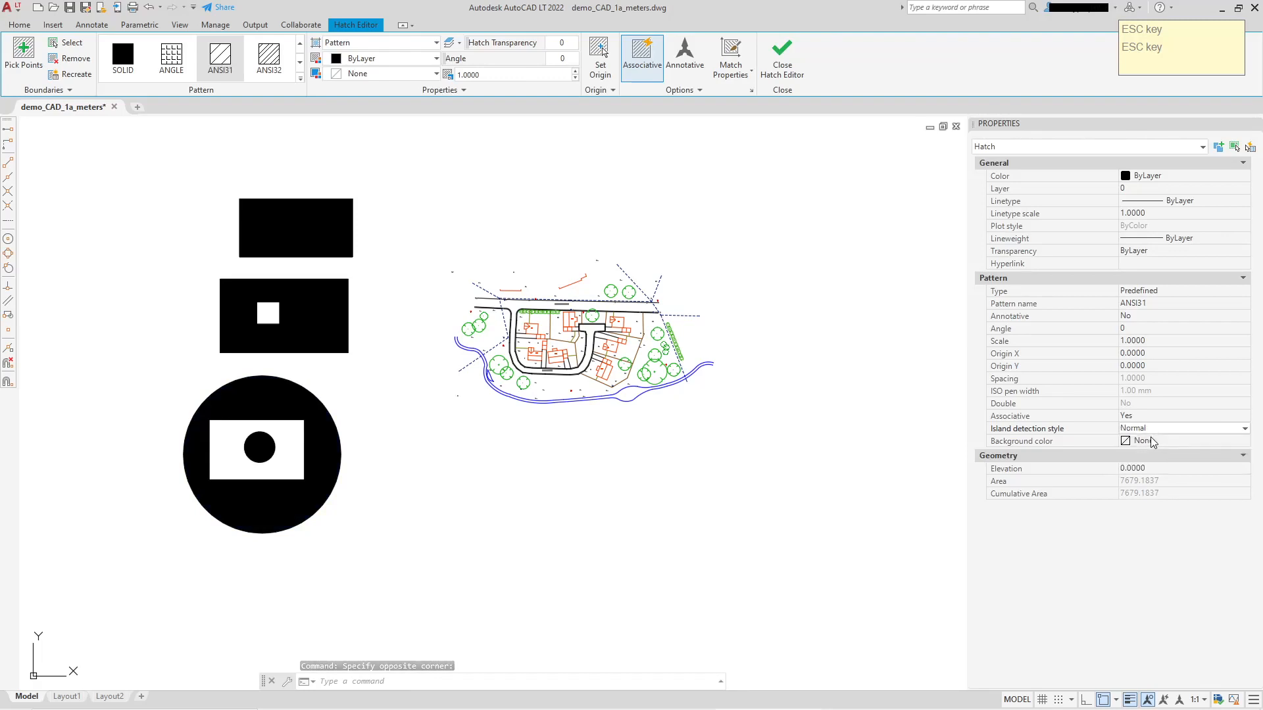
scroll(290, 453, up, 2)
key(Escape)
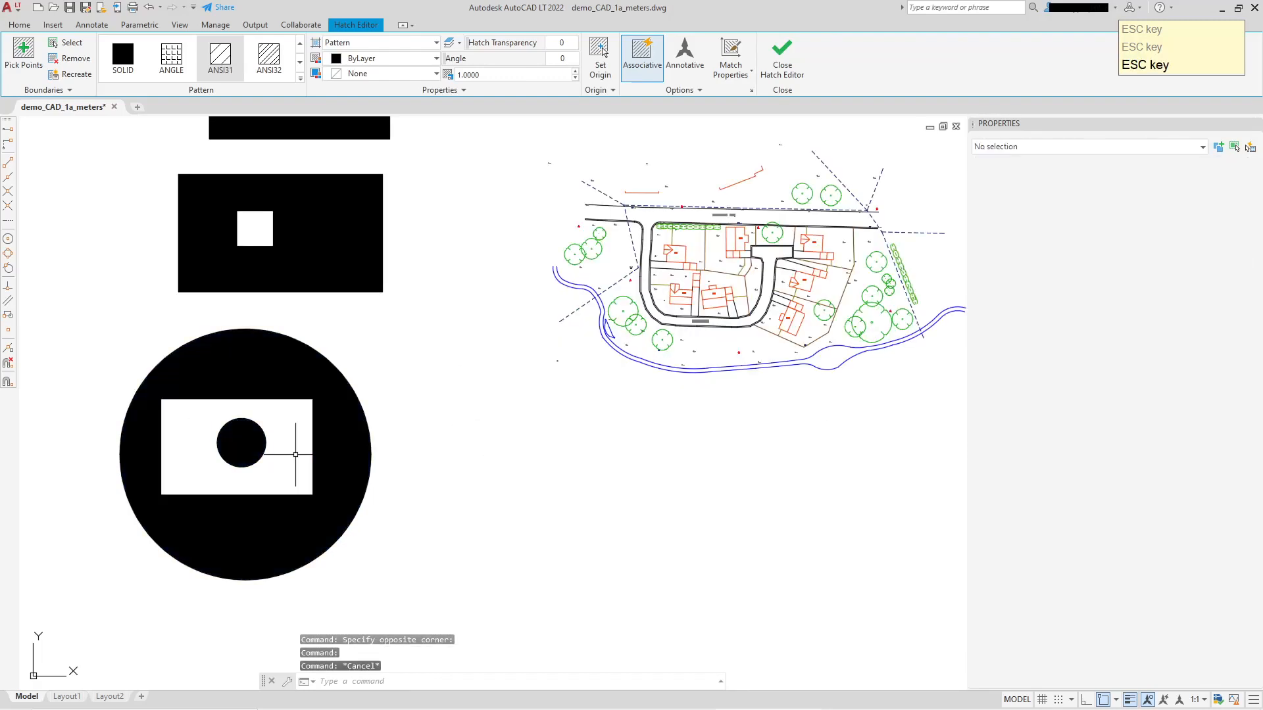
middle_drag(286, 385, 314, 358)
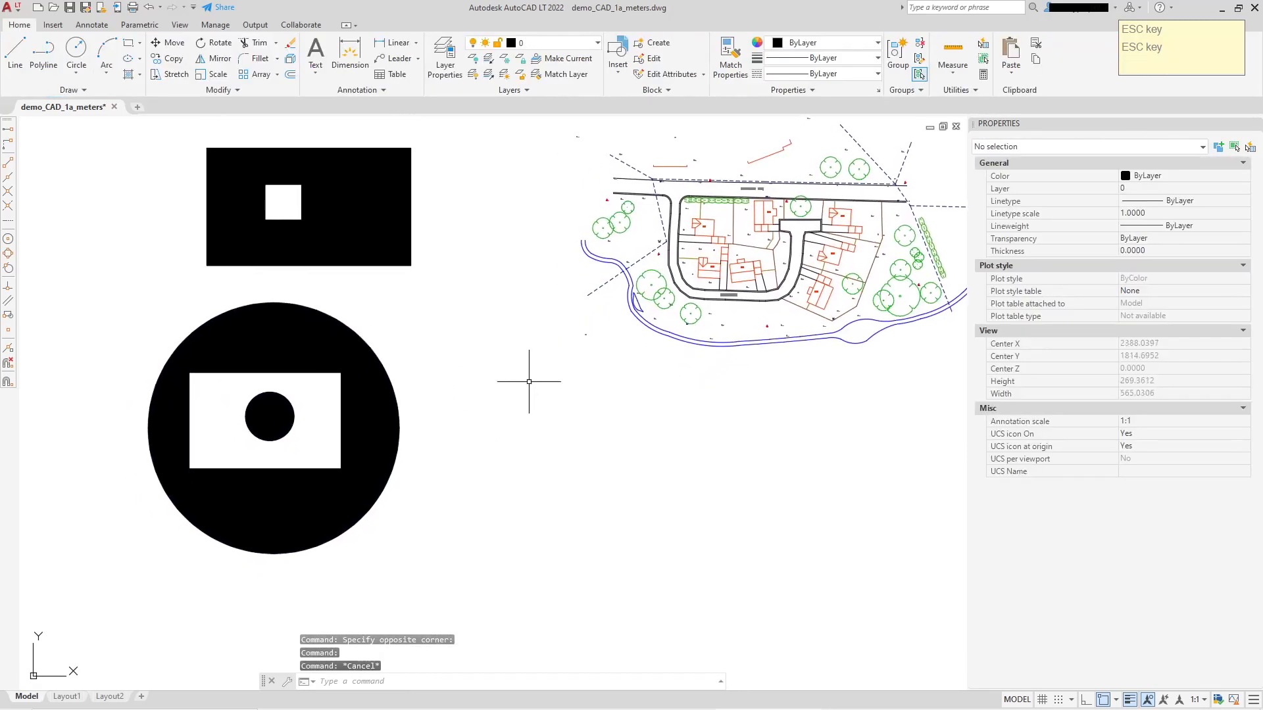
Set the HPISLANDDETECTION system variable to 0.
text(h)
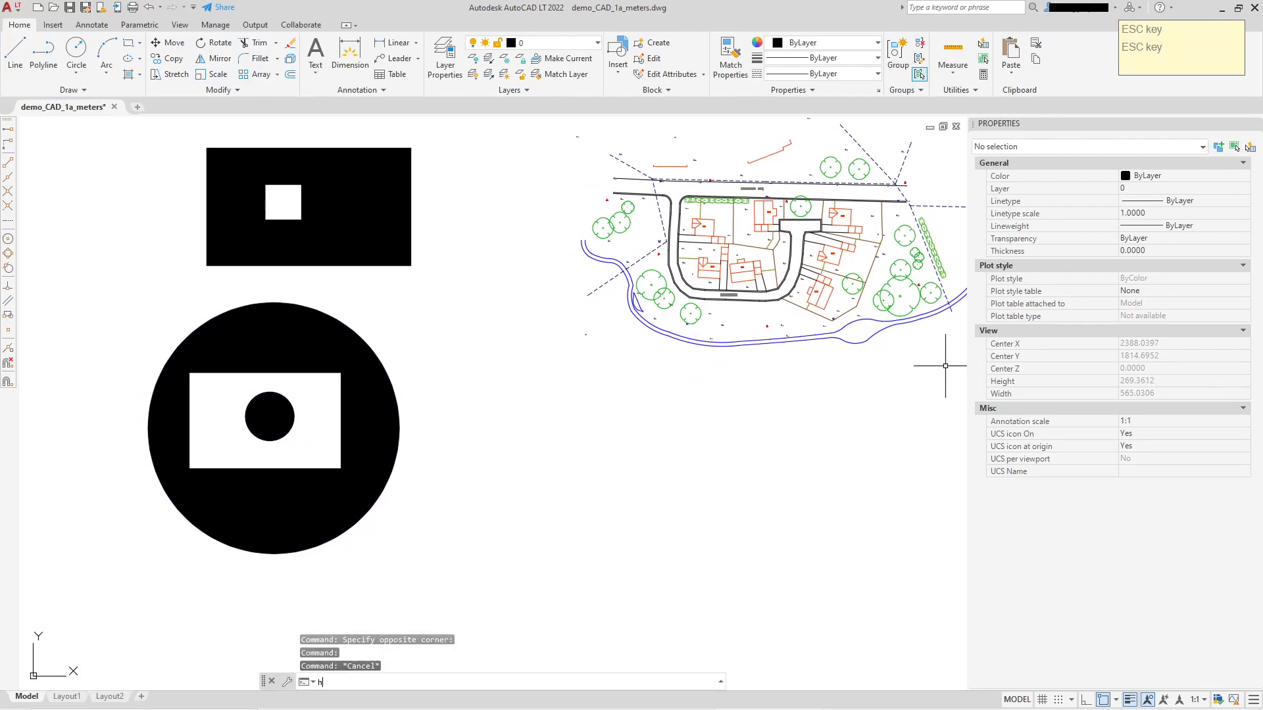
text(pisl)
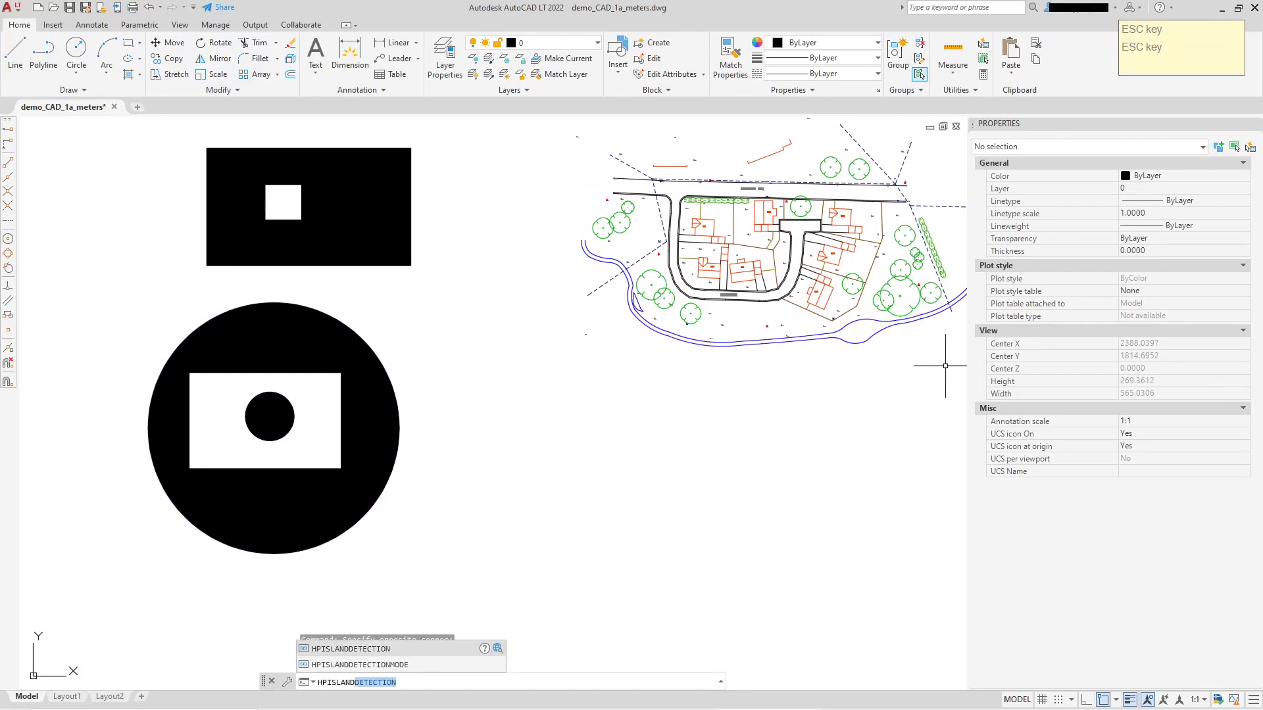
click(338, 649)
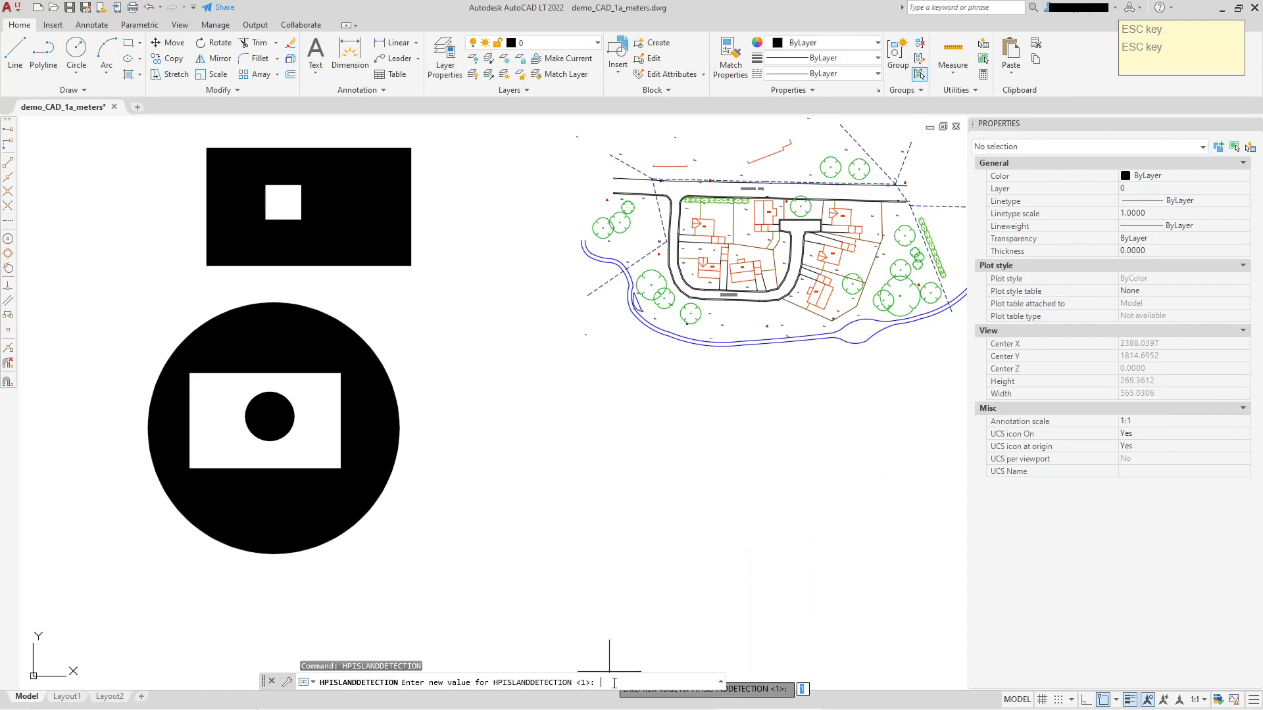
text(0)
key(Return)
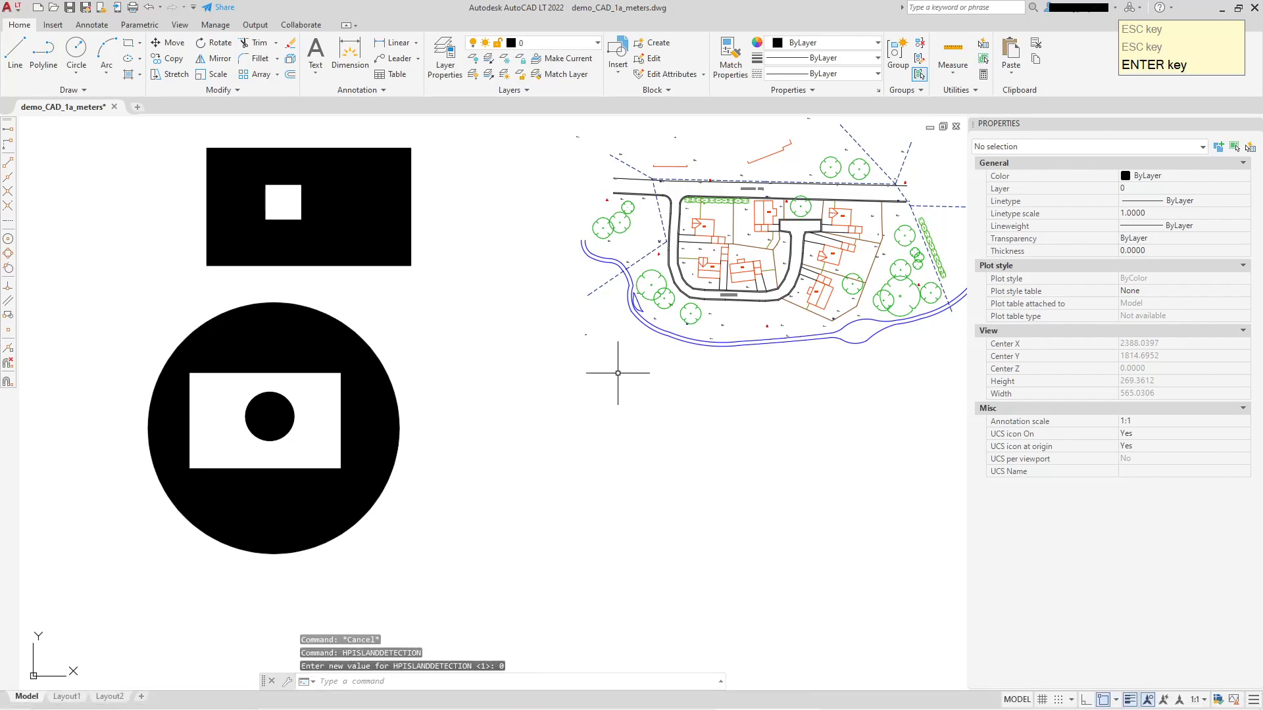
key(Escape)
Delete the hatches from both rectangles and the large circle, keeping their outlines.
scroll(429, 361, down, 6)
scroll(401, 288, up, 2)
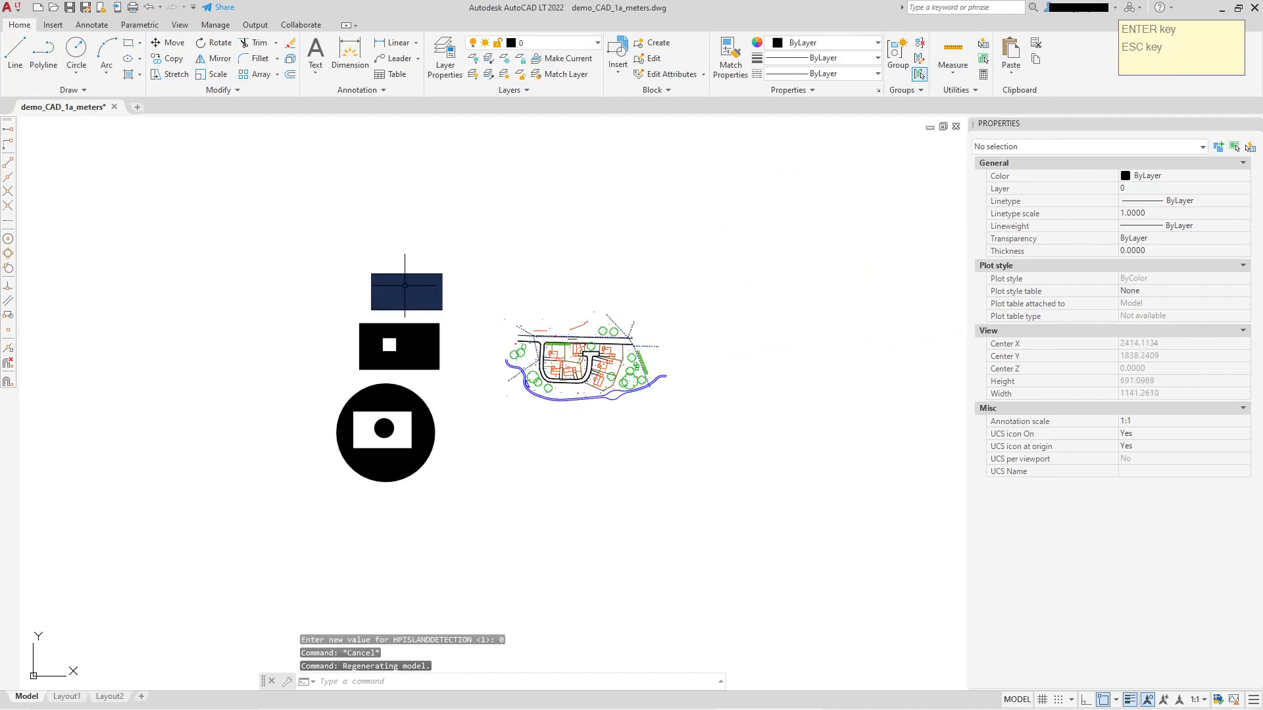
click(408, 290)
click(423, 331)
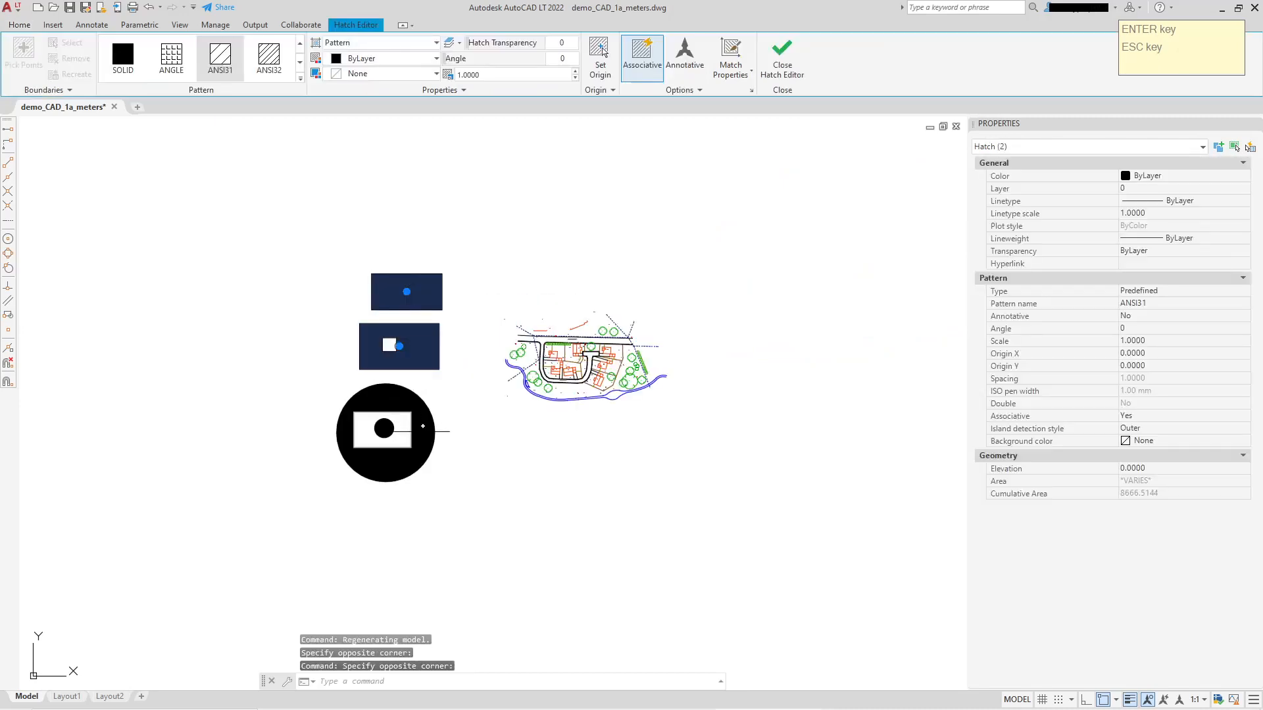
click(418, 432)
key(Delete)
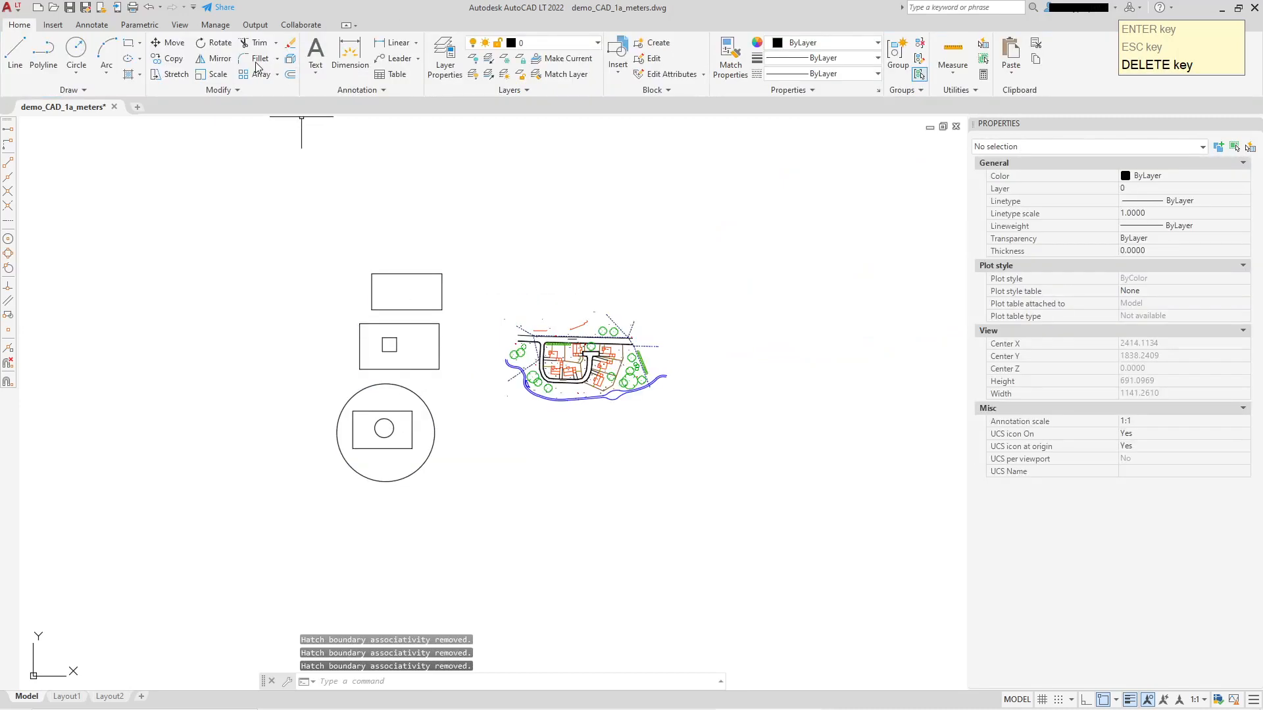
Hatch the upper rectangle, the second rectangle around its square, and the large circle together with ANSI31, using Normal island detection.
click(129, 75)
click(407, 289)
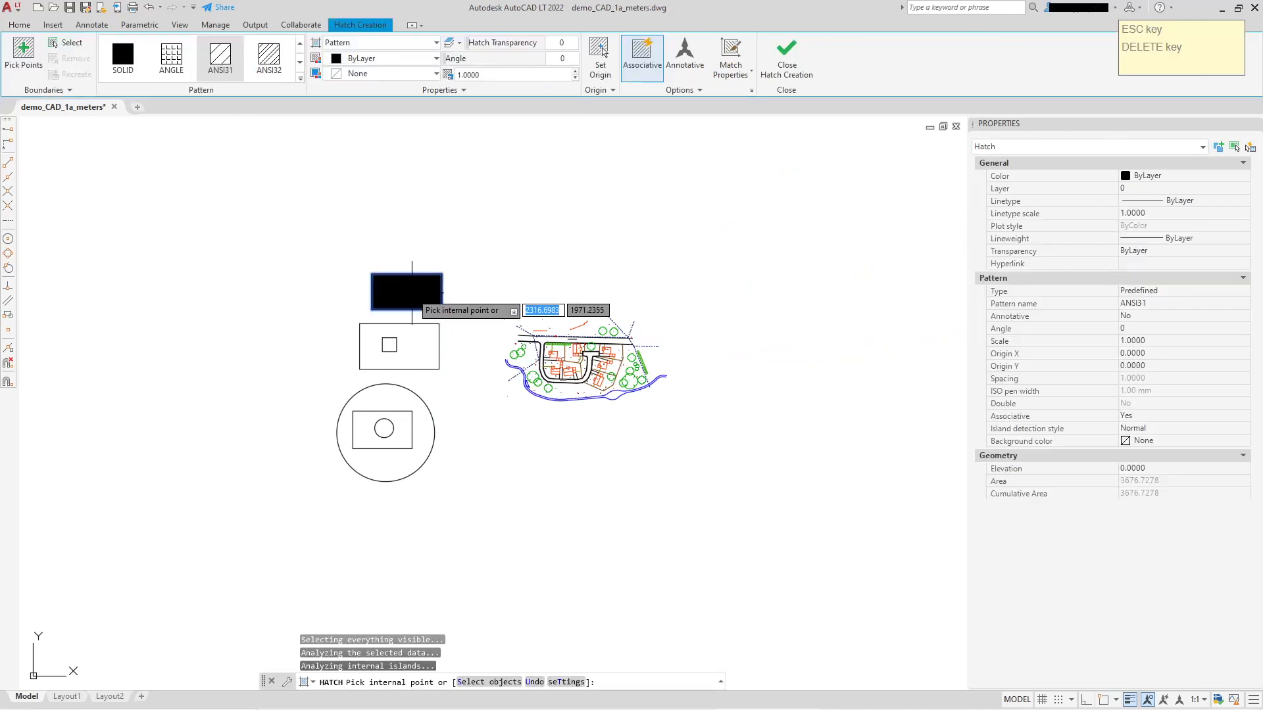
click(411, 342)
click(421, 402)
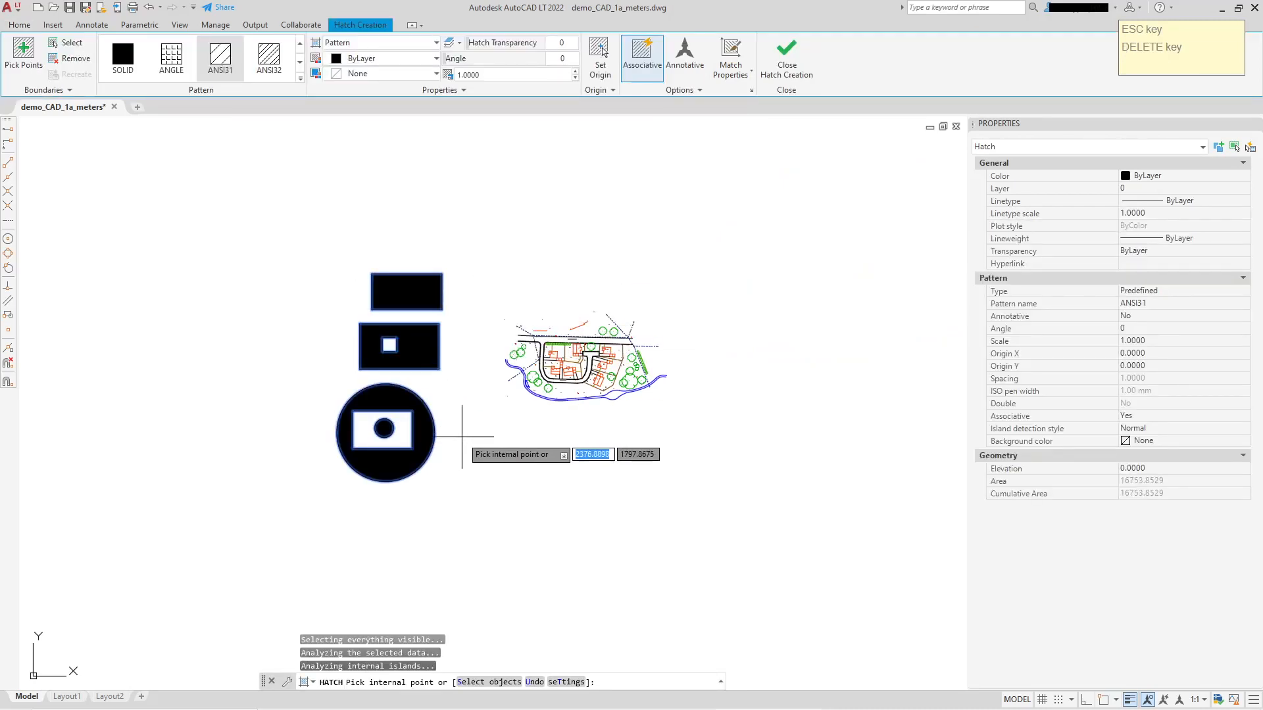
scroll(473, 451, up, 2)
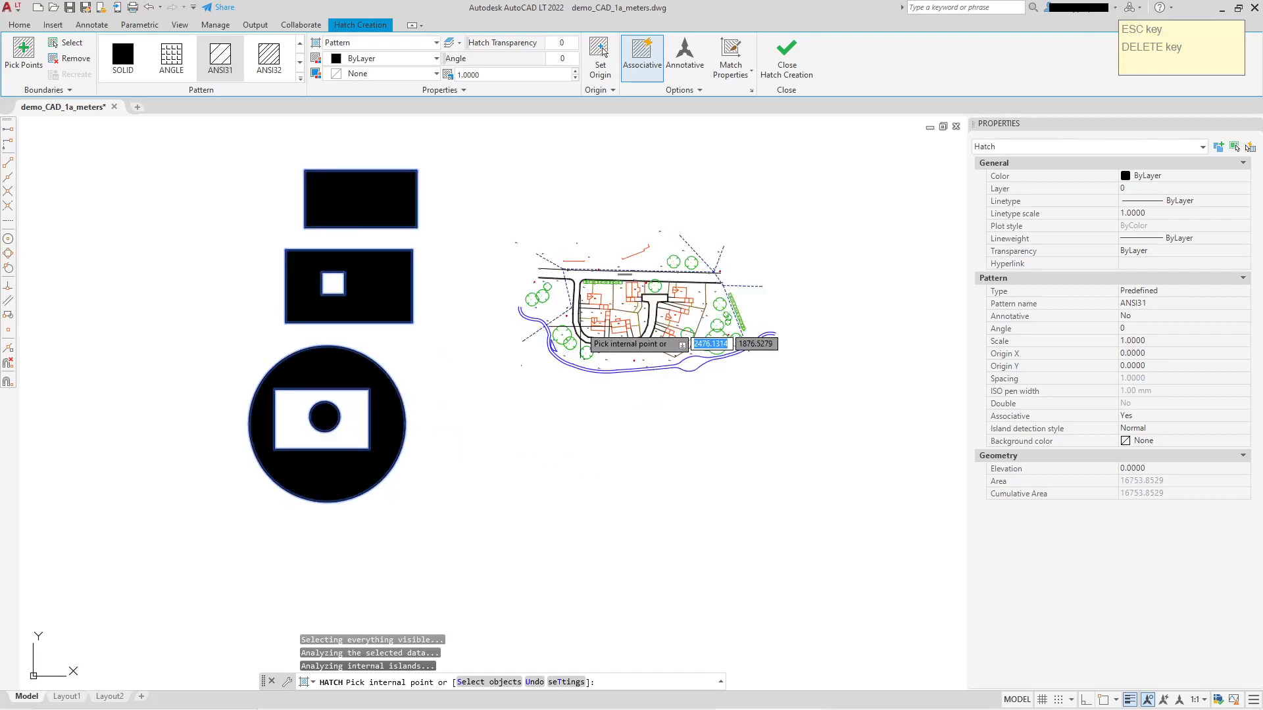
key(Escape)
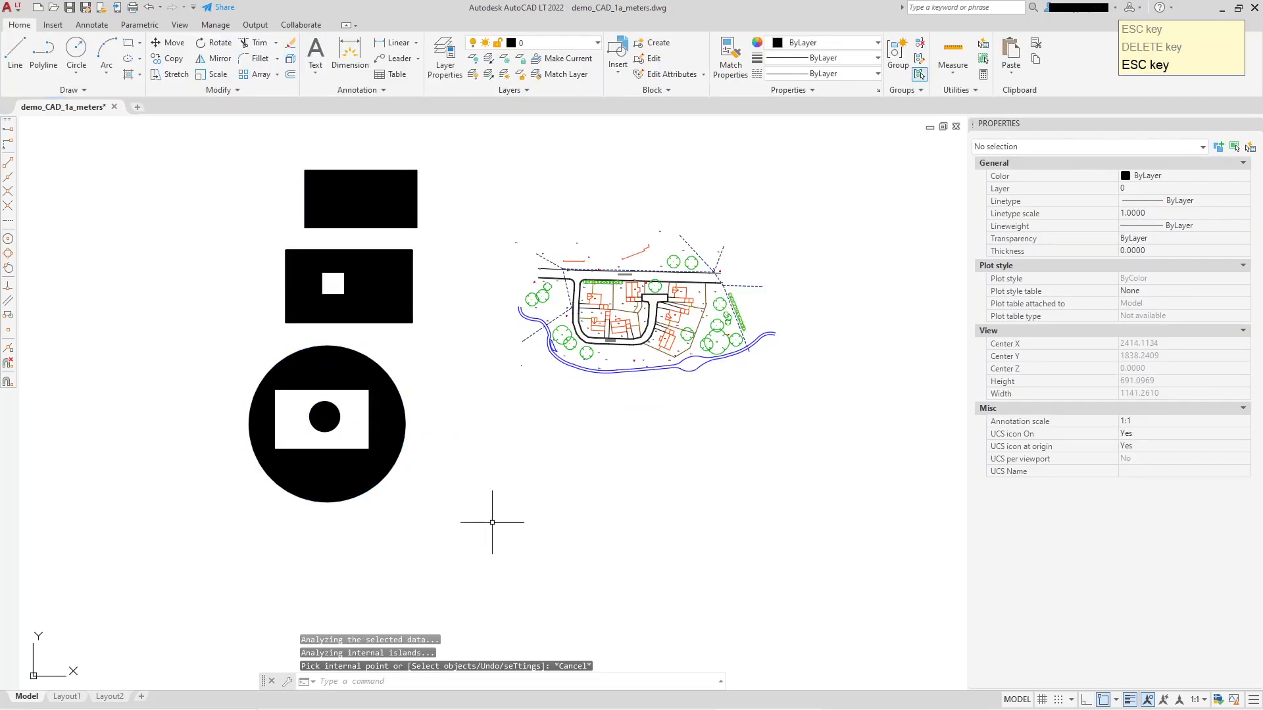
Set the HPISLANDDETECTION system variable to 1.
text(HPISLANd)
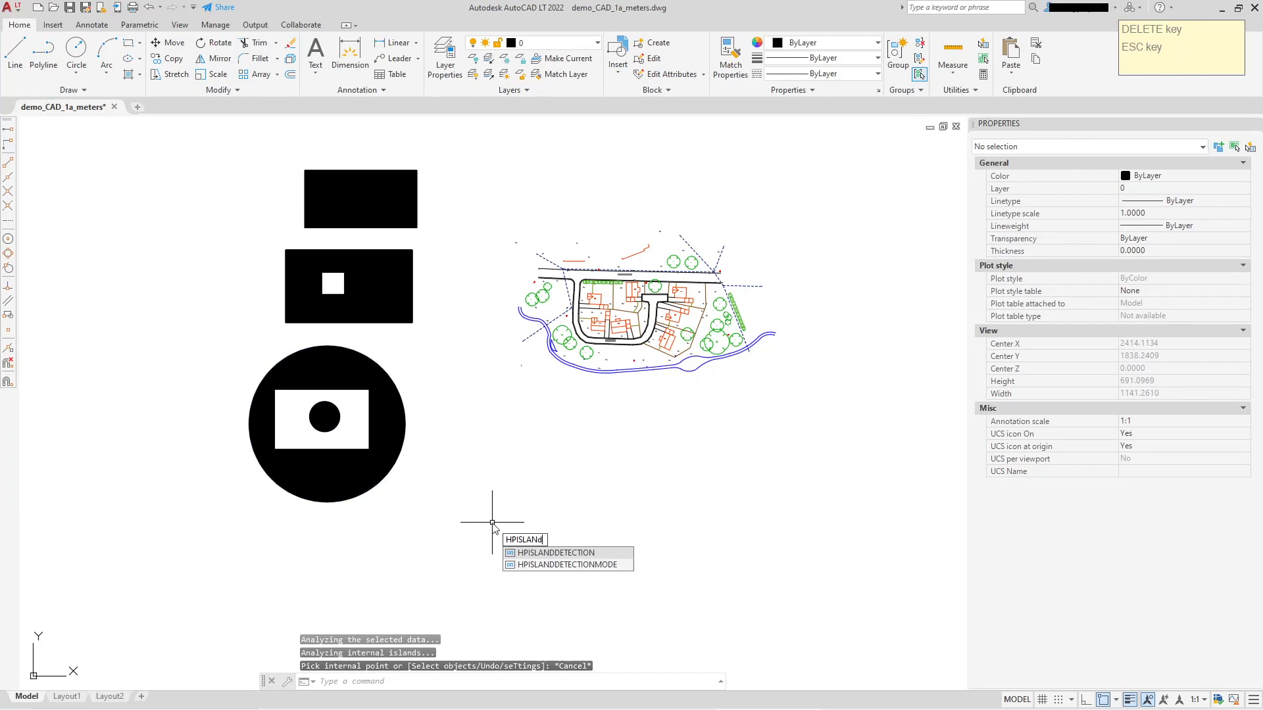
key(Return)
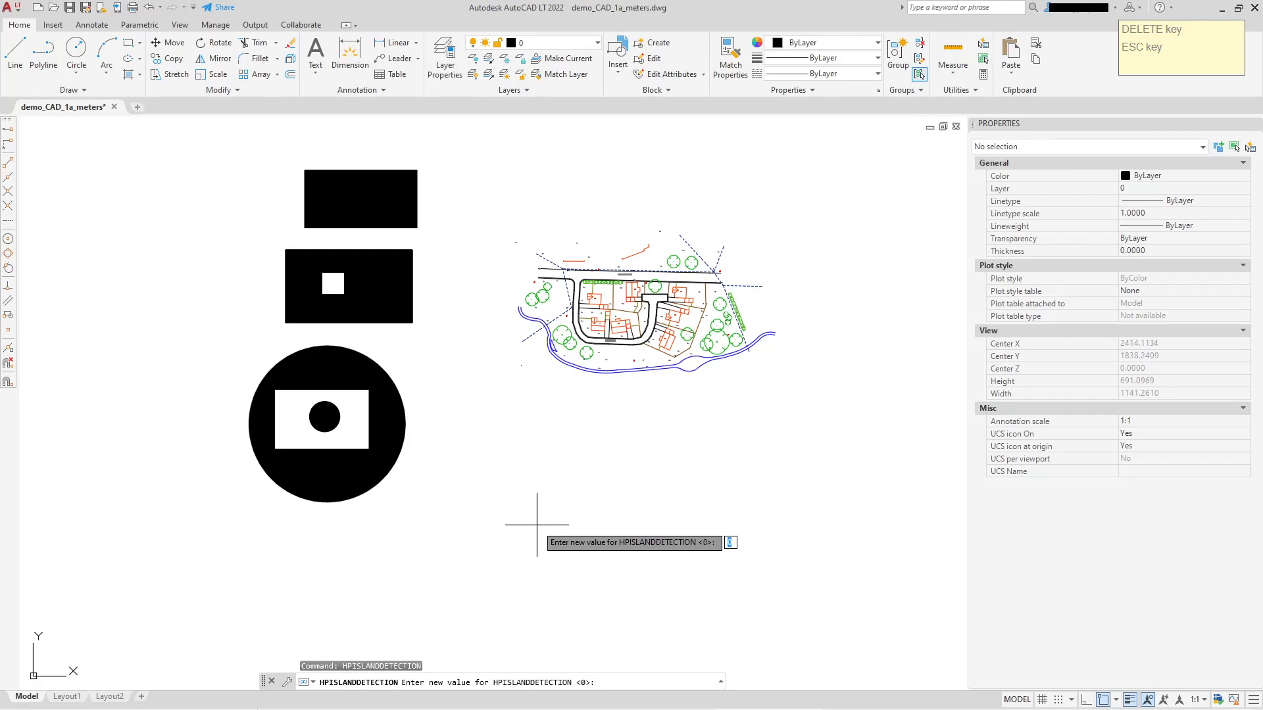
key(Return)
key(Escape)
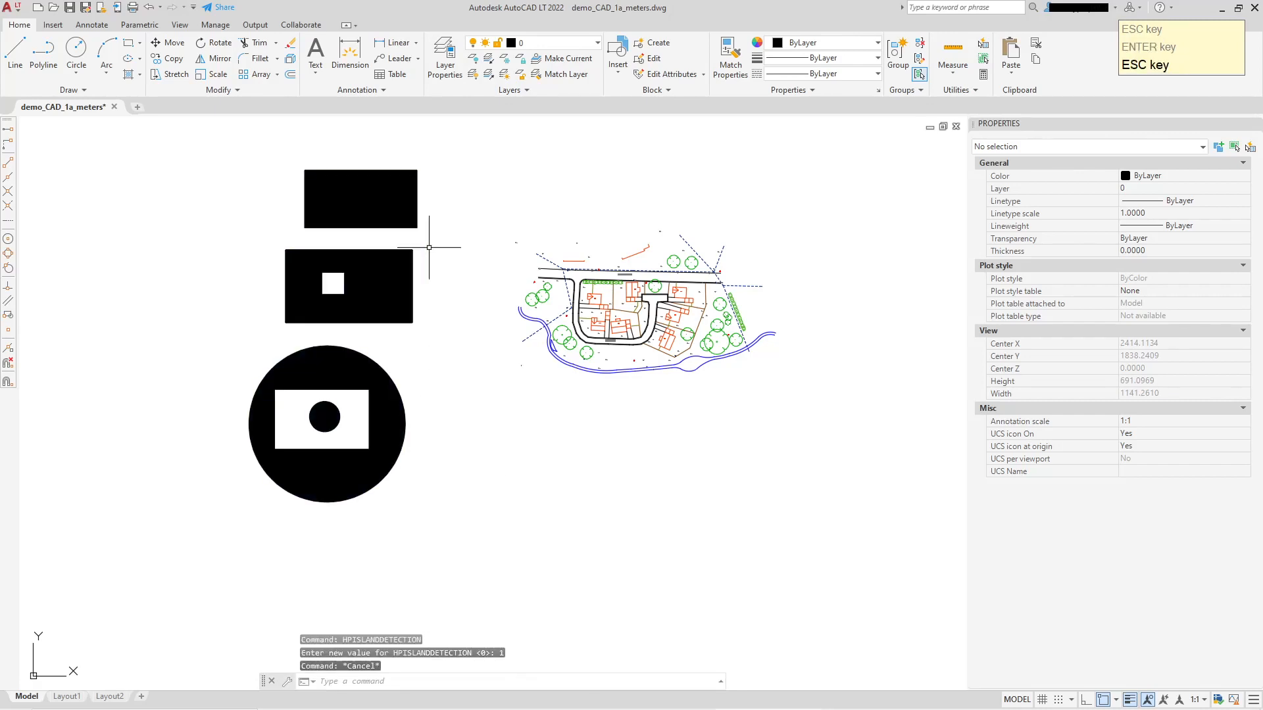
Delete the combined hatch that fills all three shapes.
click(431, 248)
click(375, 205)
key(Delete)
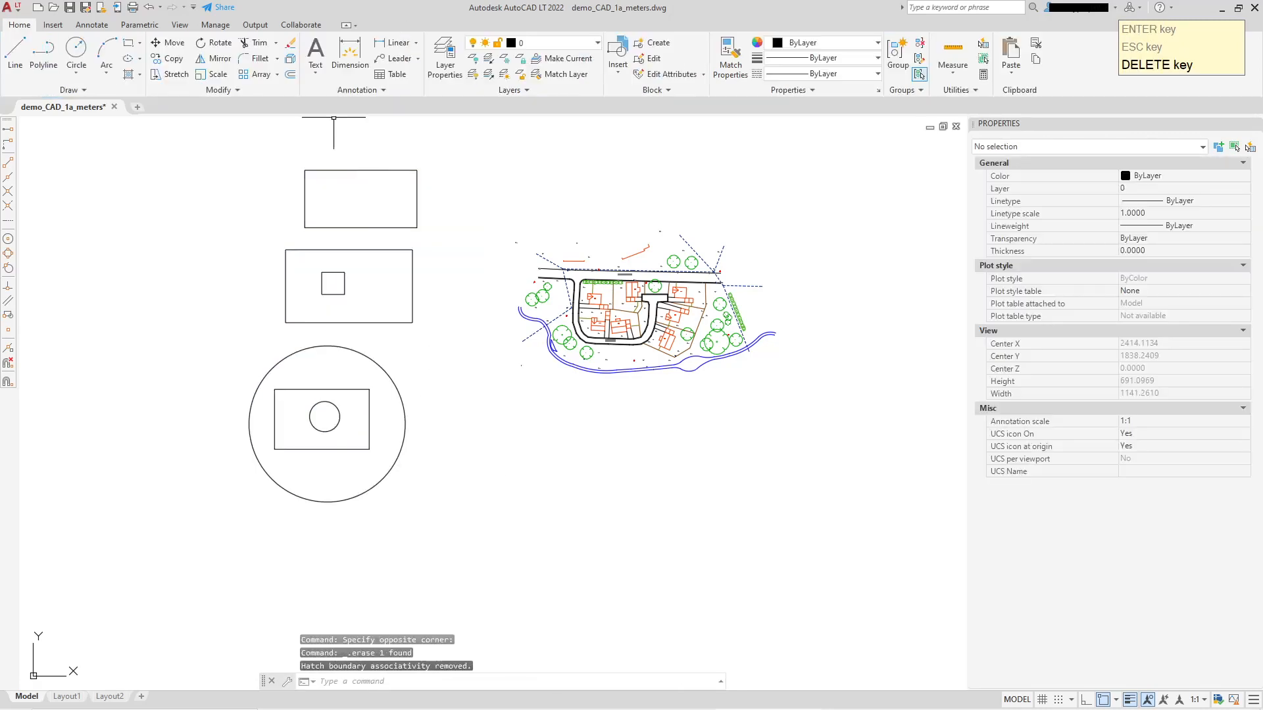
Hatch both rectangles and the large circle in one ANSI31 hatch by internal points, using Outer island detection.
click(129, 74)
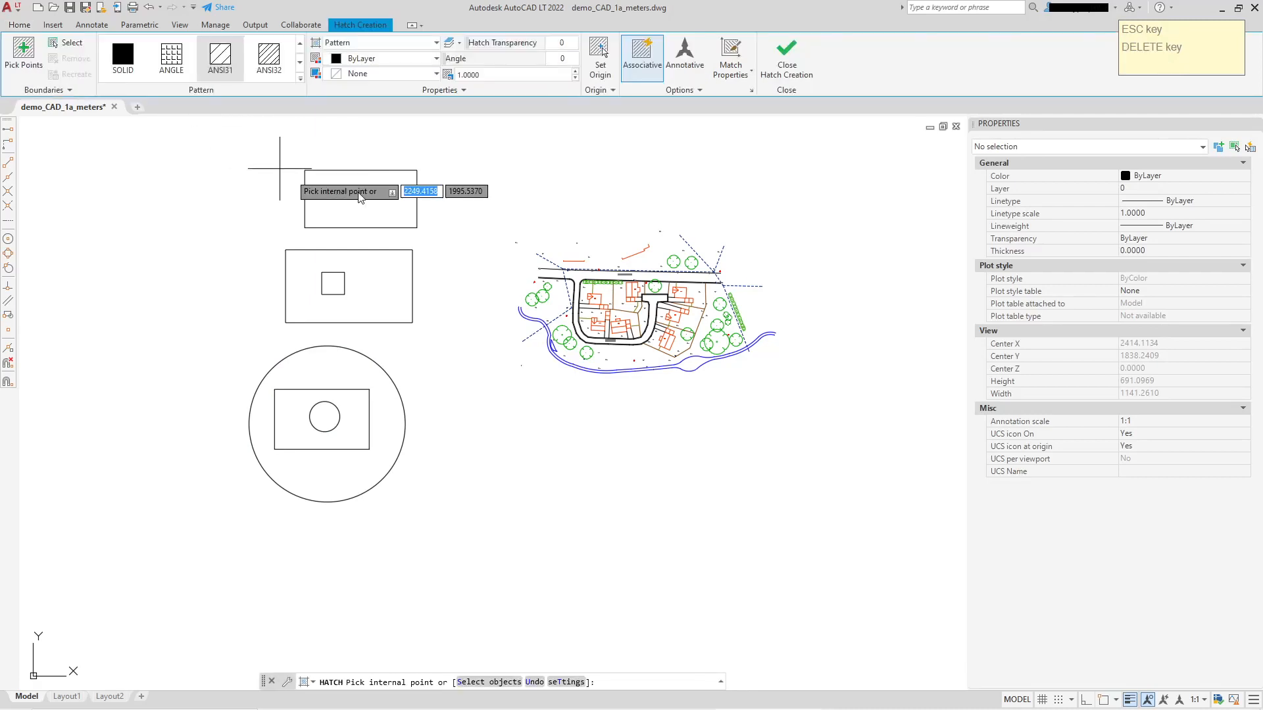
click(404, 209)
click(398, 290)
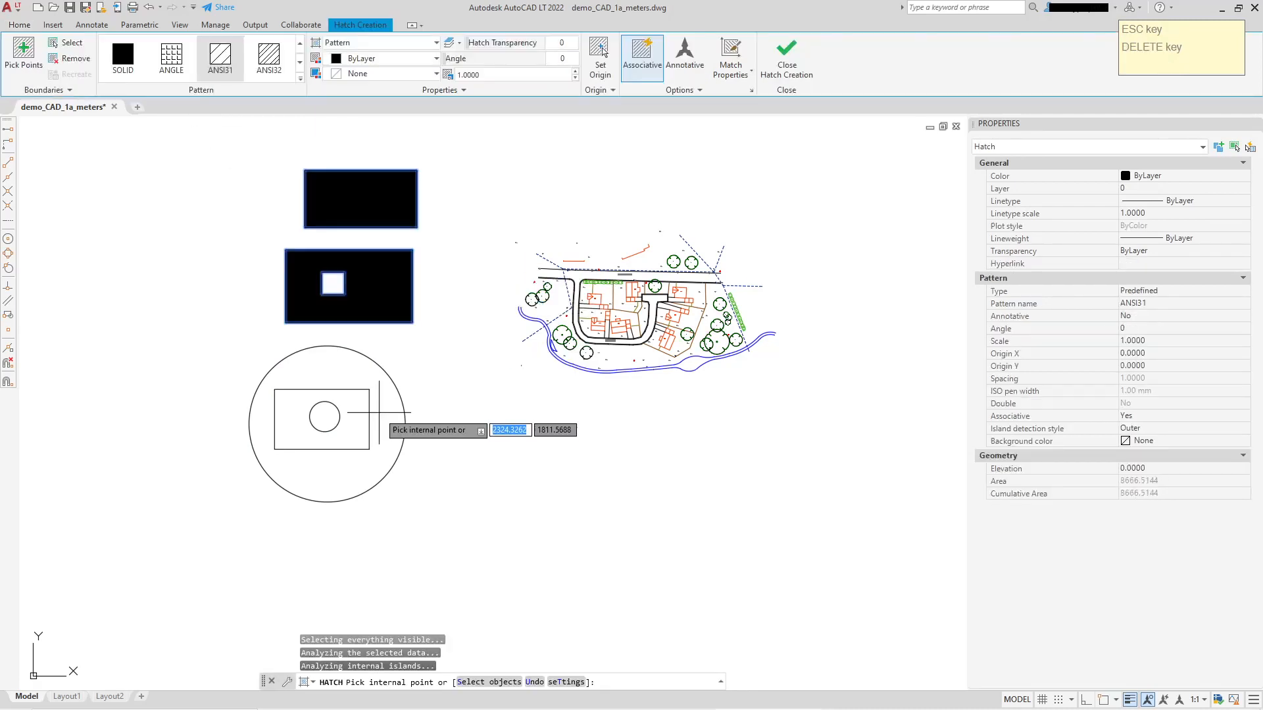
click(394, 424)
right_click(485, 281)
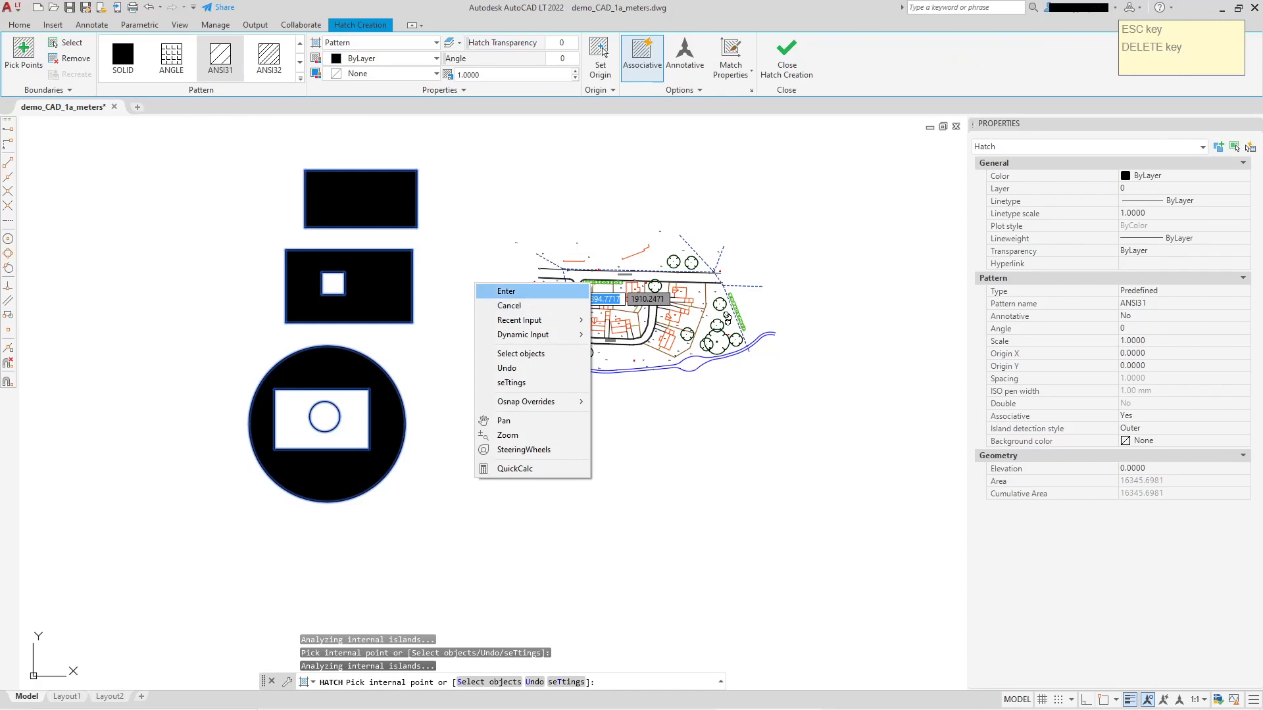
click(523, 288)
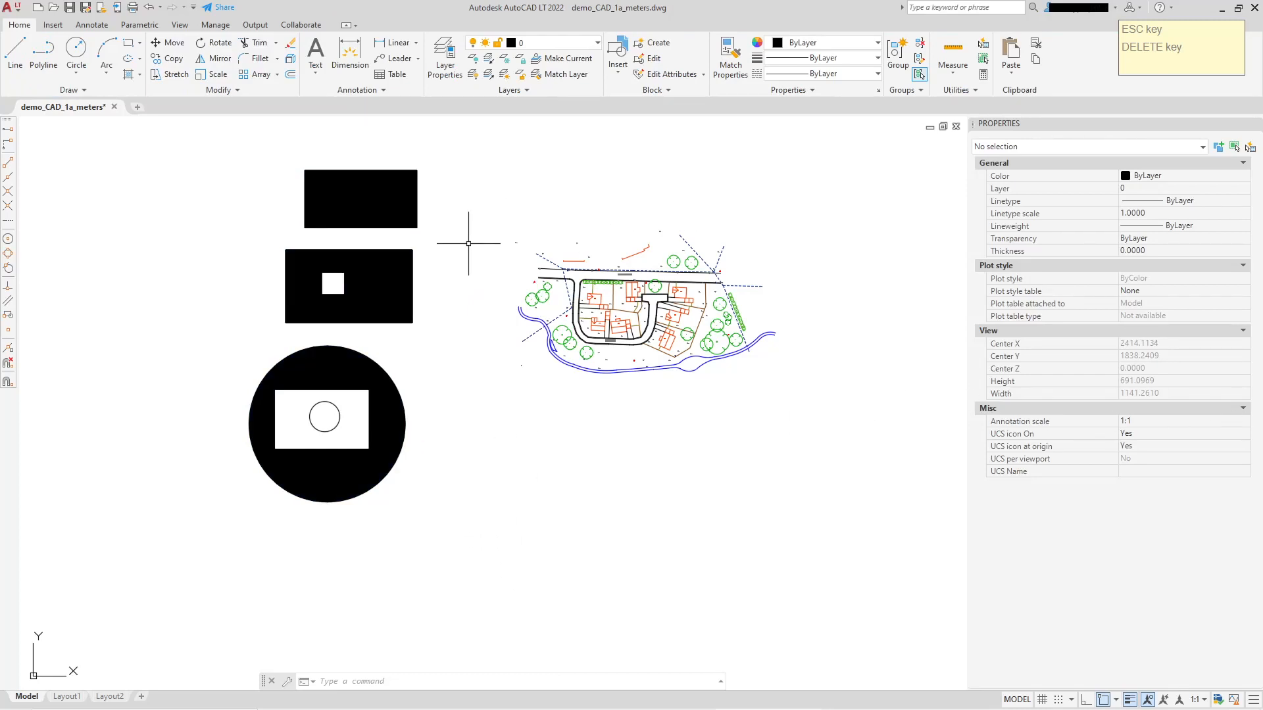
Undo the last two actions and erase the Outer-style combined hatch from the three shapes.
key(ctrl+z)
key(ctrl+z)
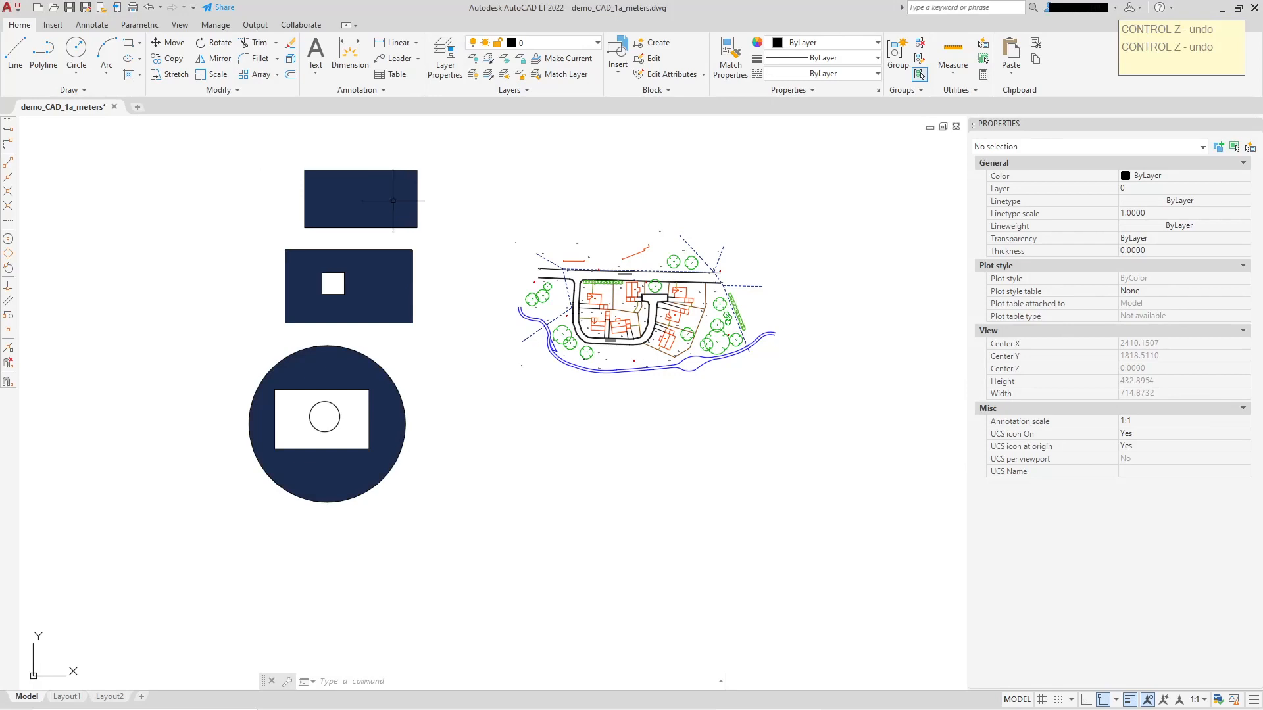
click(395, 192)
key(Delete)
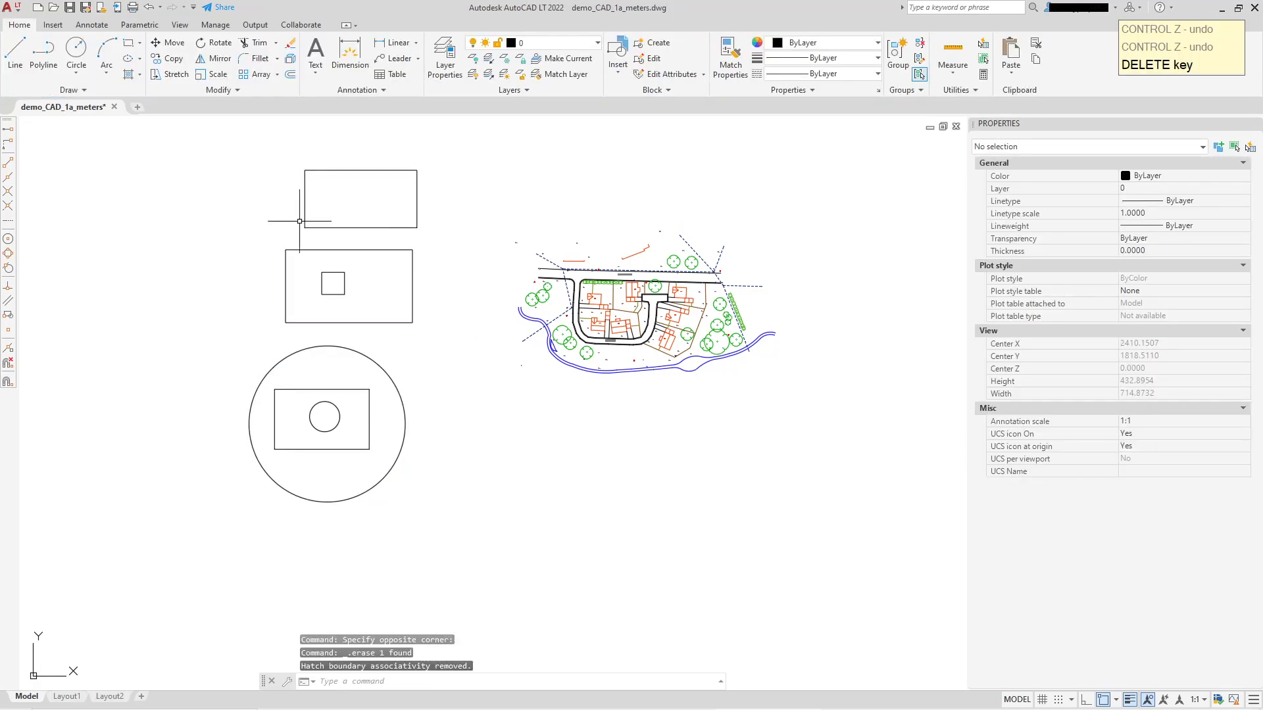
Hatch both outer rectangles and the large circle in one ANSI31 hatch by selecting only these boundary objects, and delete that hatch.
click(129, 73)
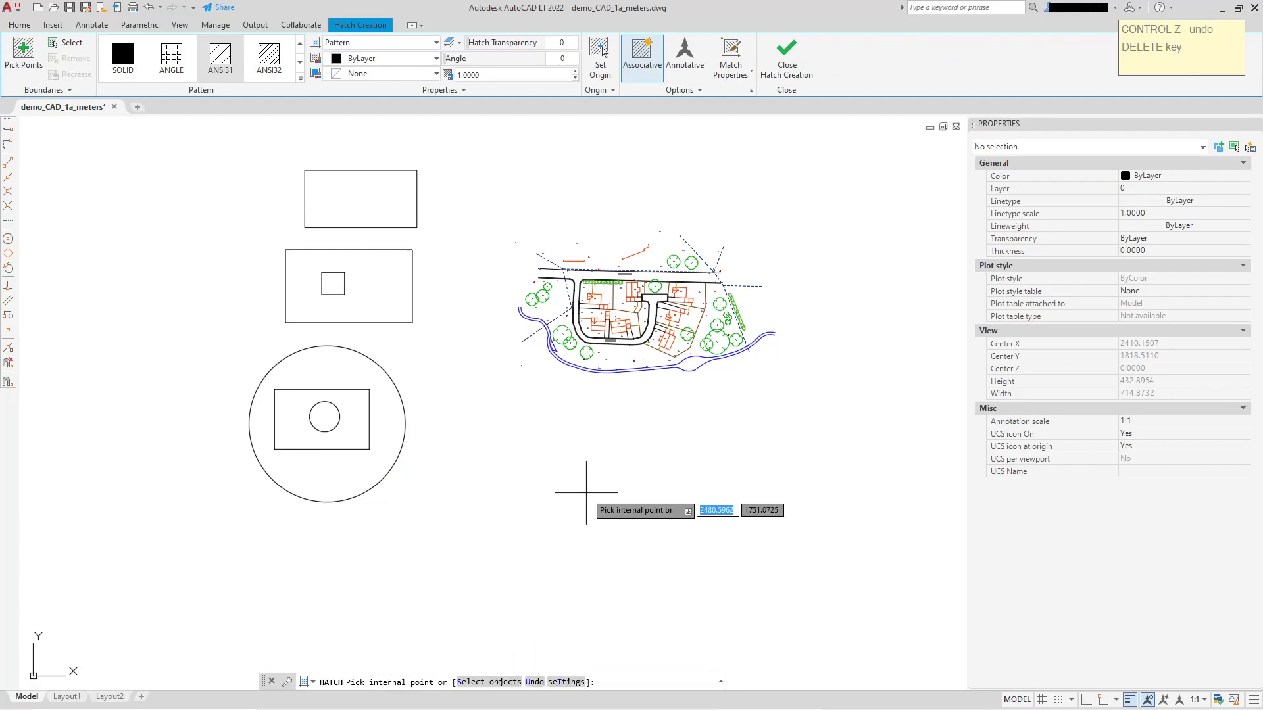
click(501, 683)
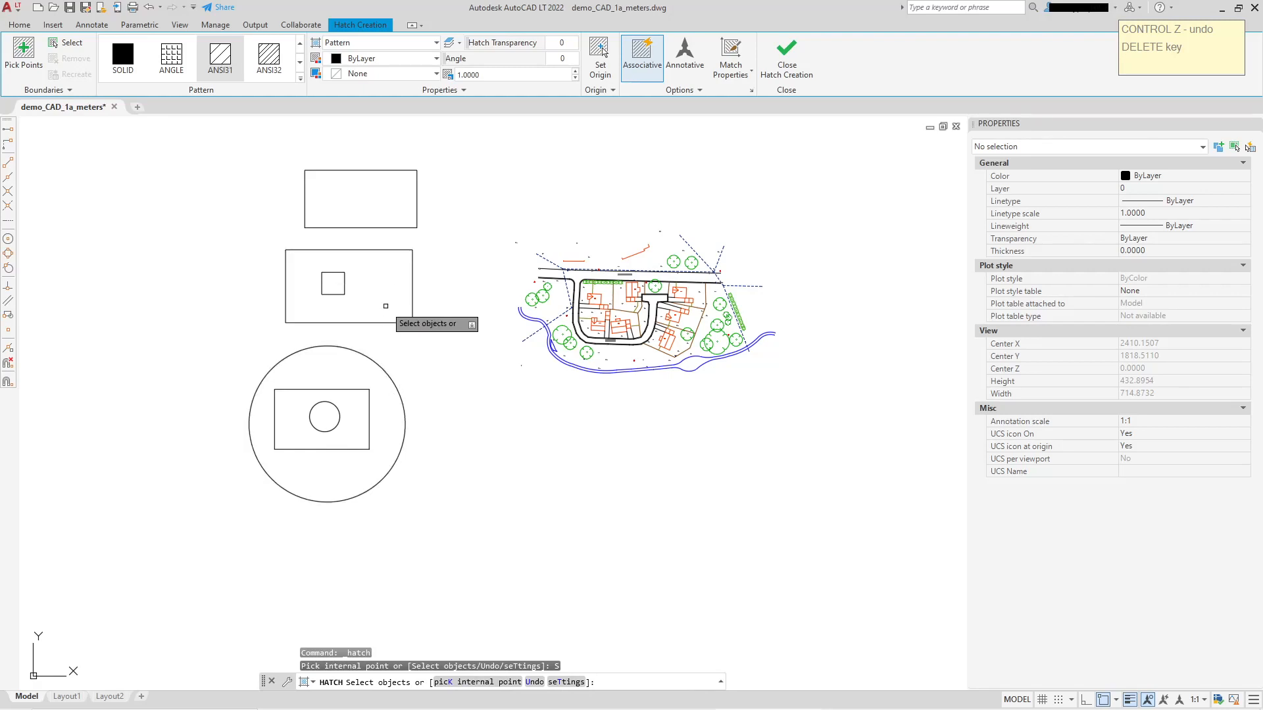
click(416, 217)
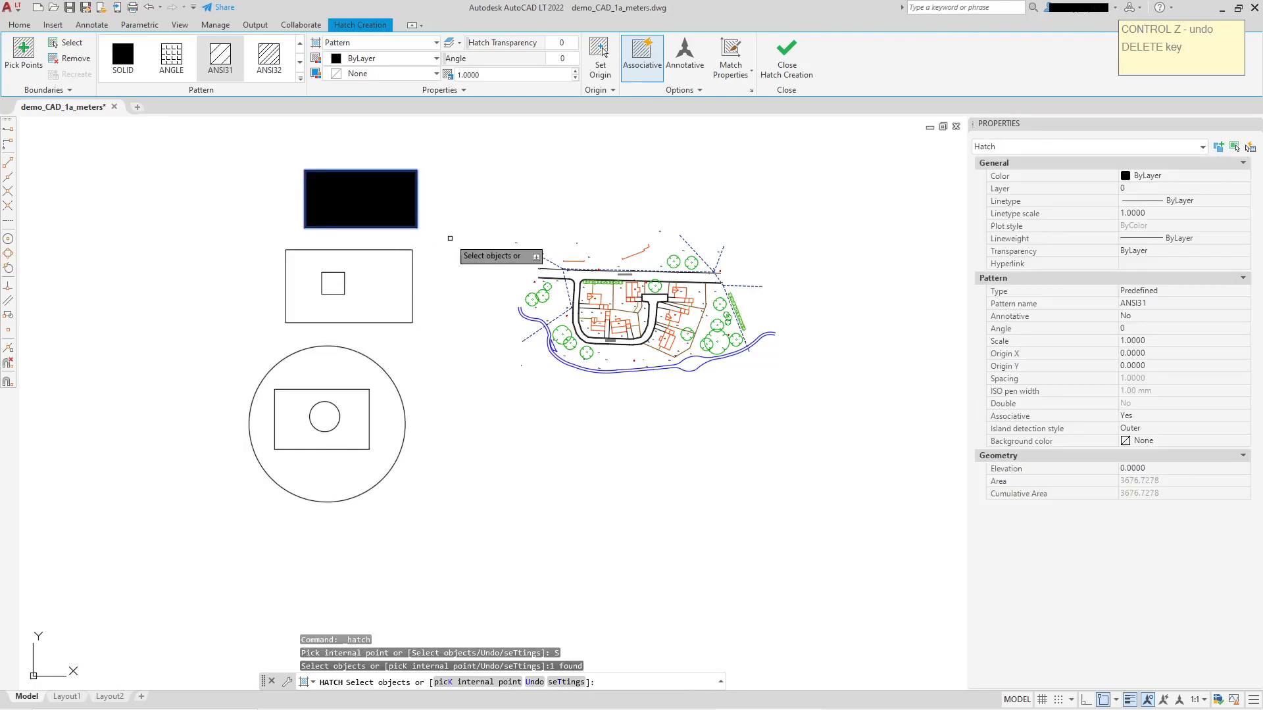
click(412, 280)
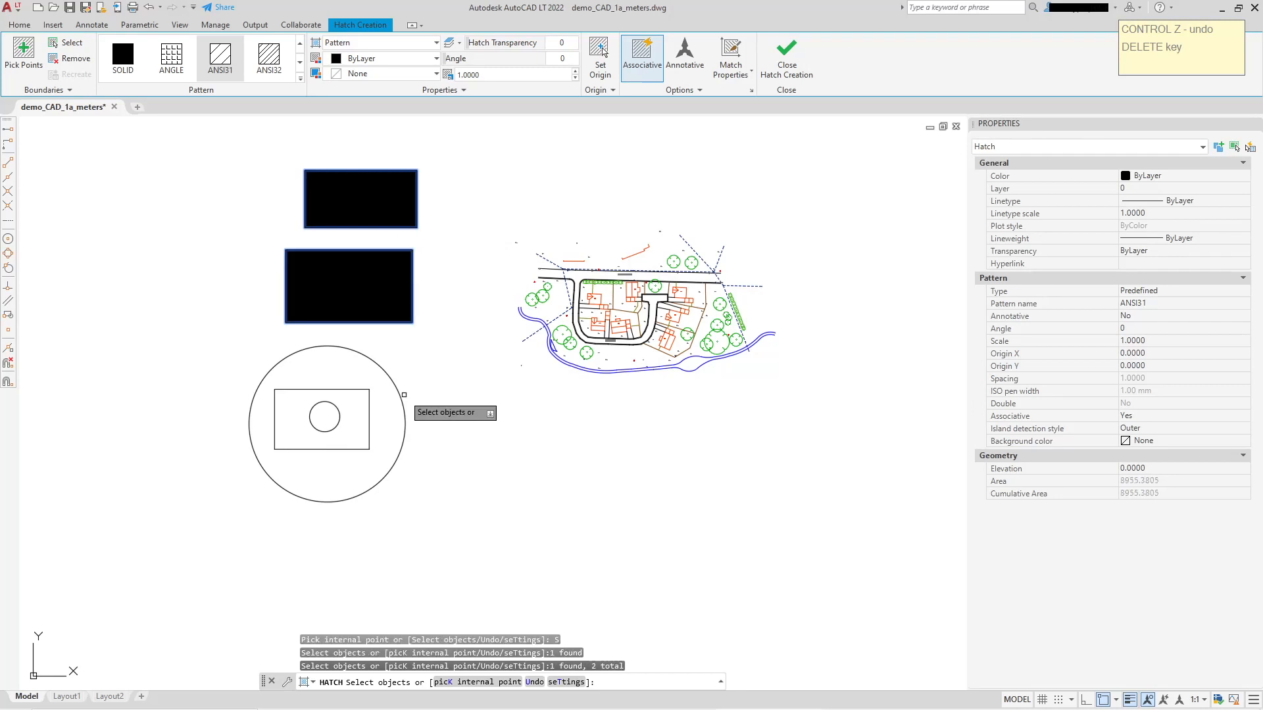
click(399, 391)
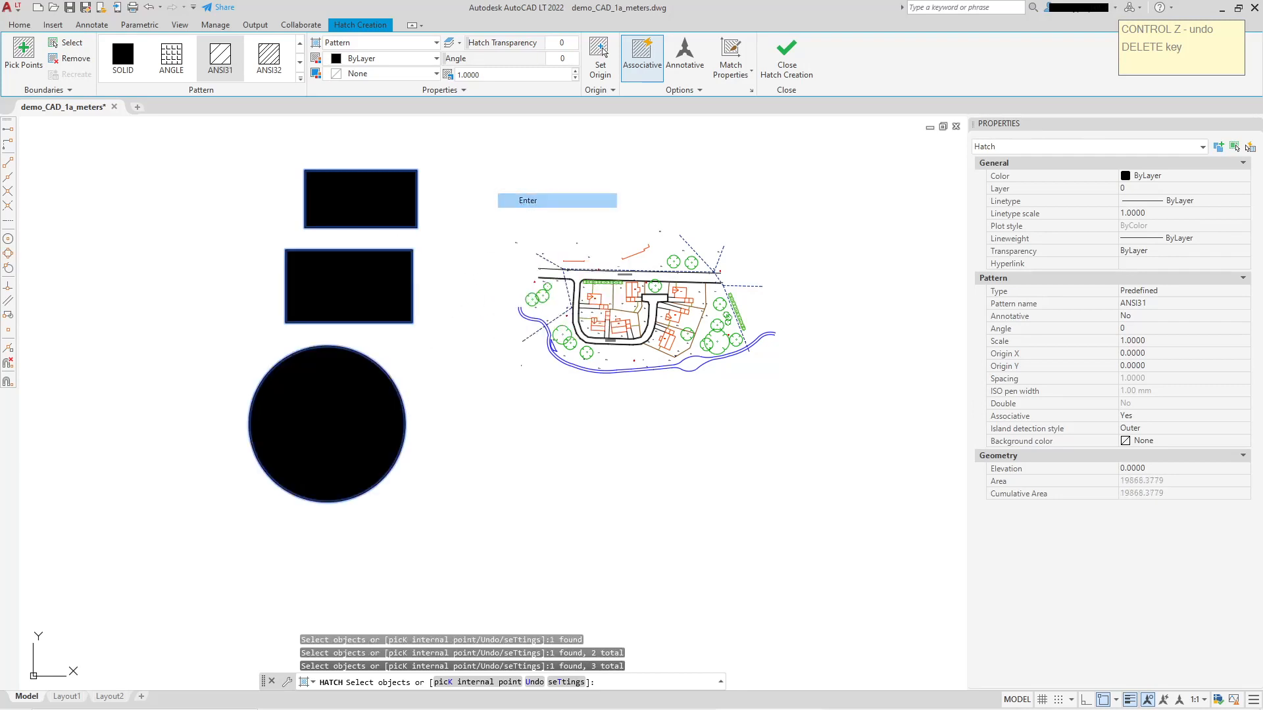
key(Return)
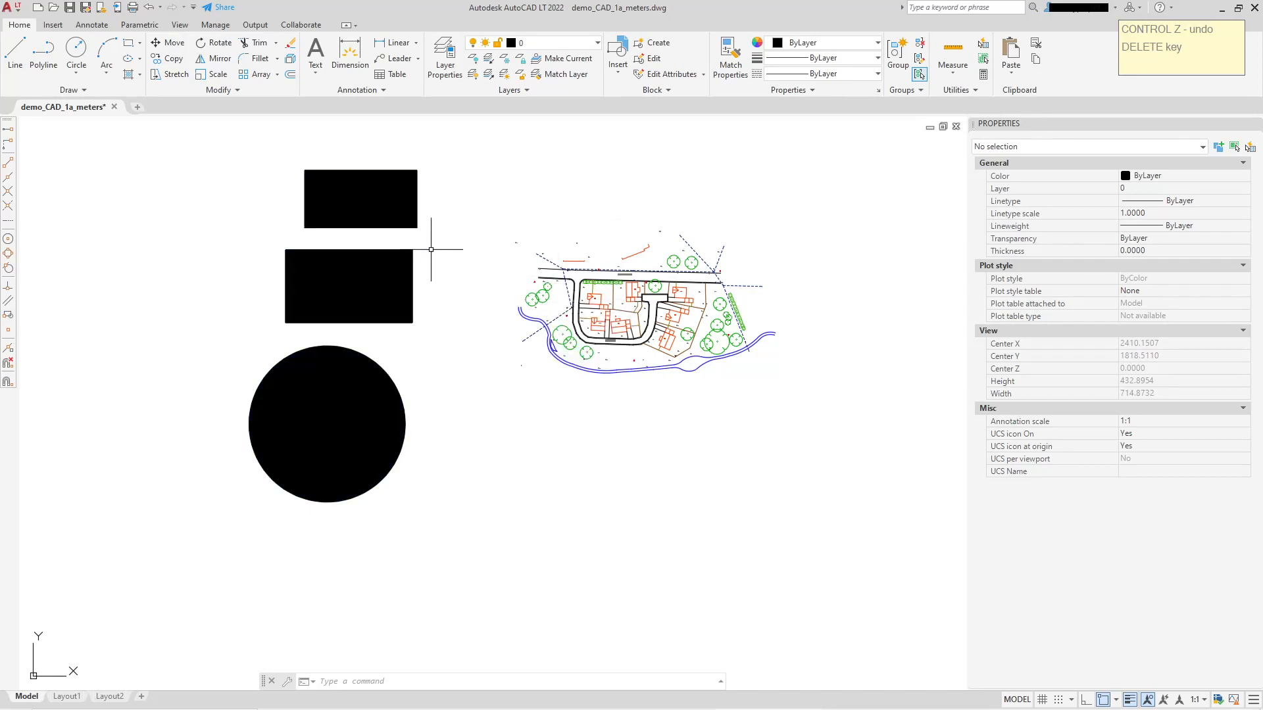
click(364, 369)
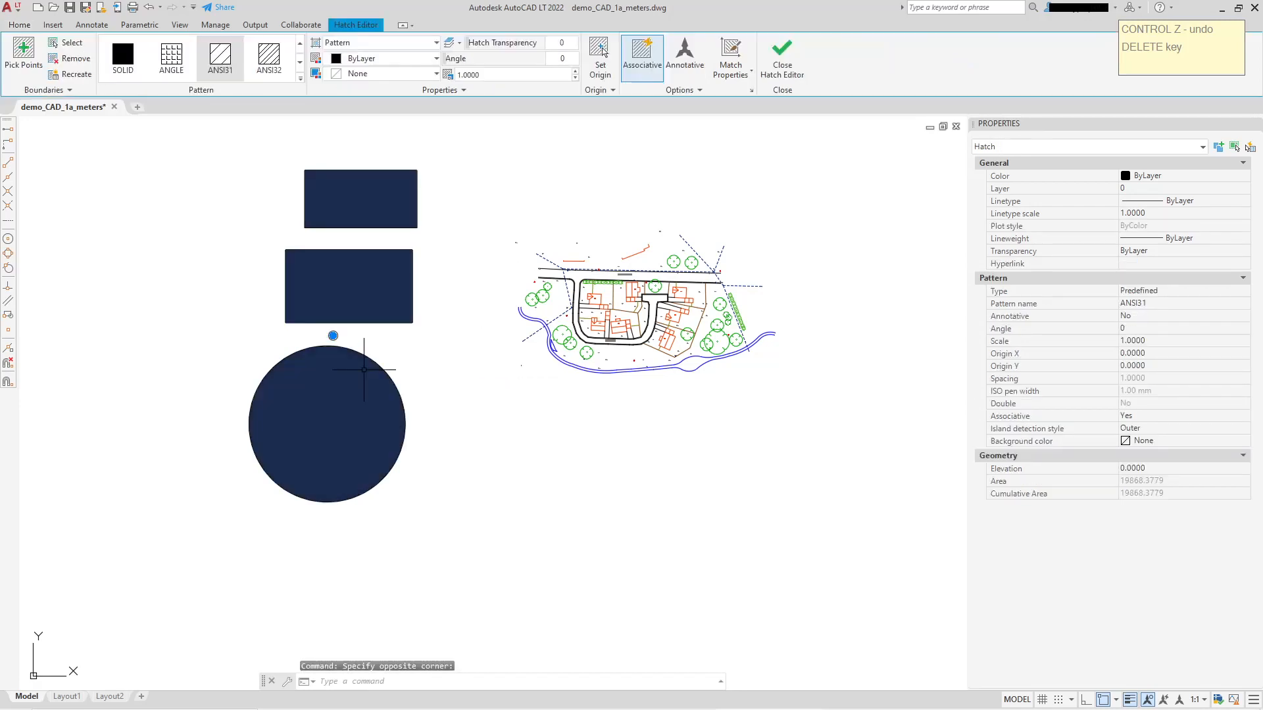
key(Delete)
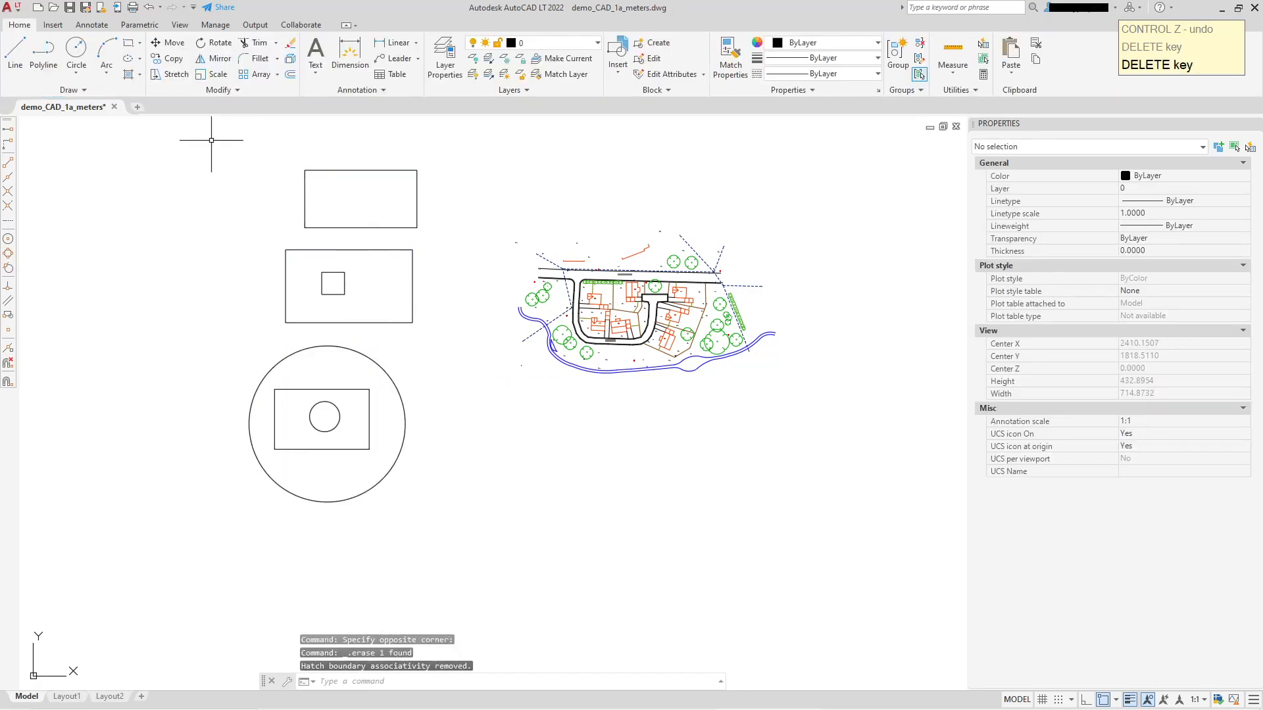
Hatch the area between the large circle and its inner rectangle by selecting both as ANSI31 boundary objects.
click(127, 75)
click(358, 388)
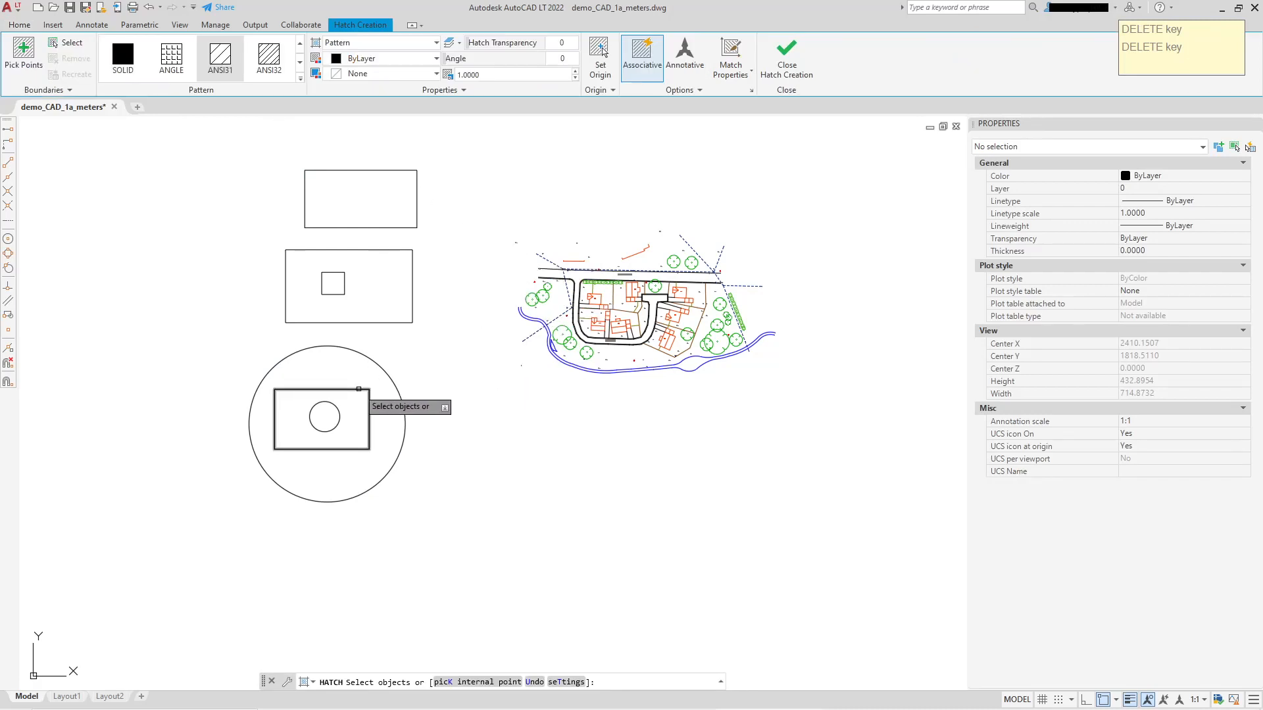
click(366, 358)
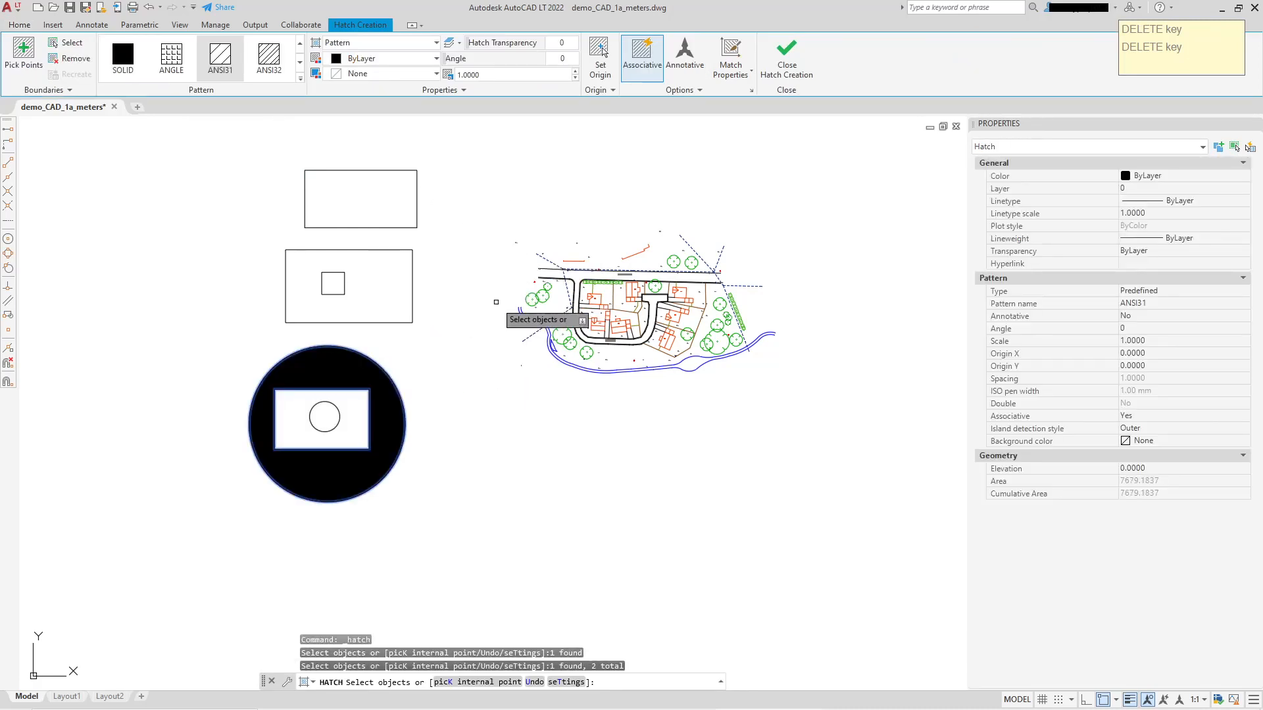
right_click(455, 300)
click(472, 310)
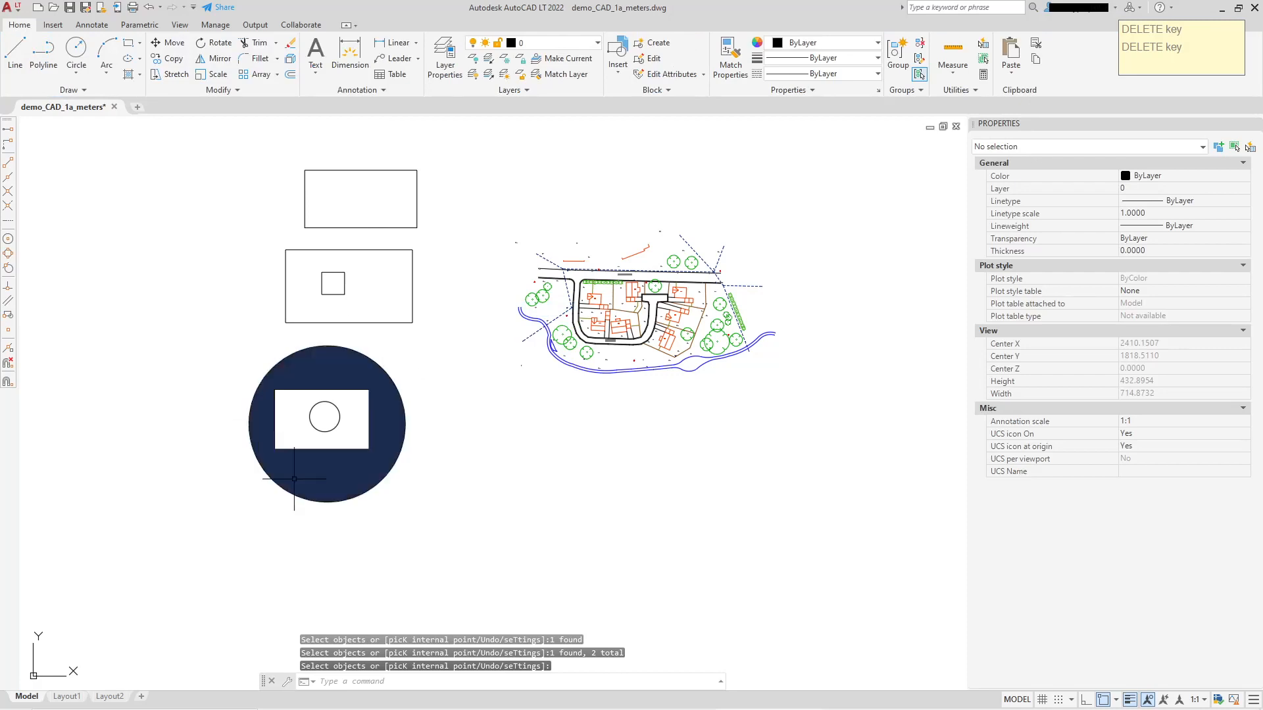
Hatch the area between the middle rectangle and its inner square by selecting both as ANSI31 boundary objects.
click(129, 75)
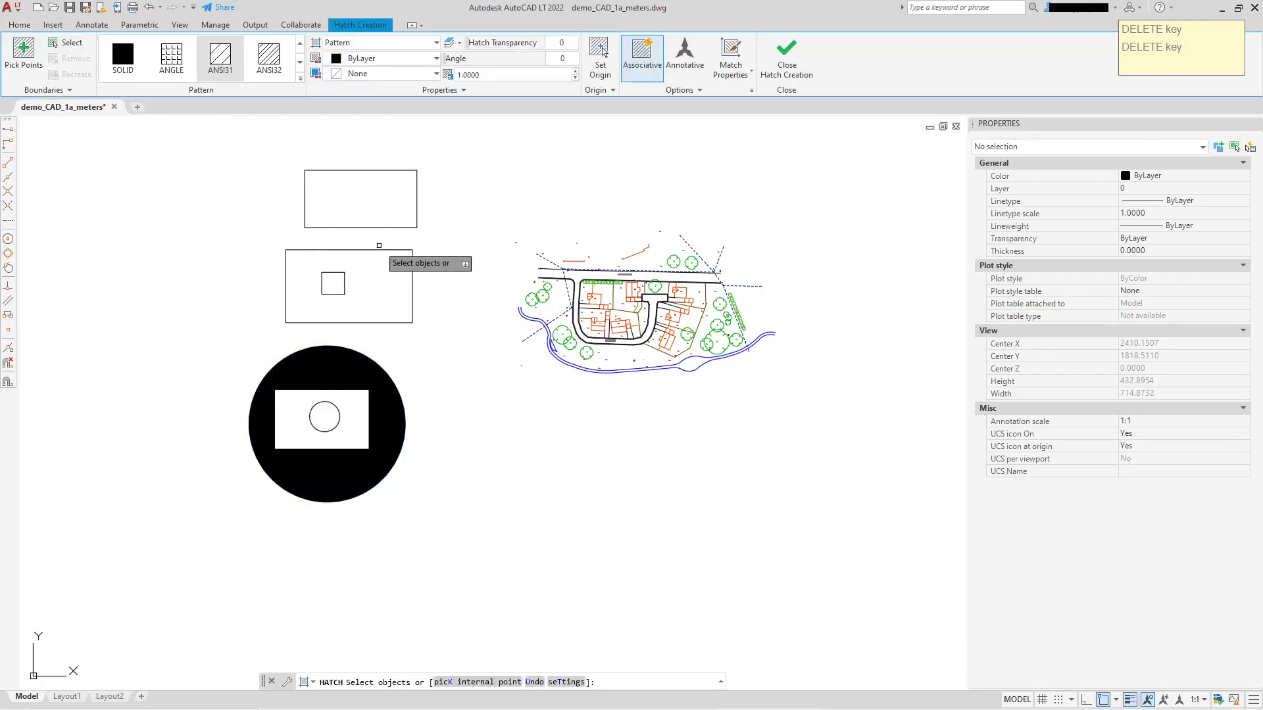
click(334, 269)
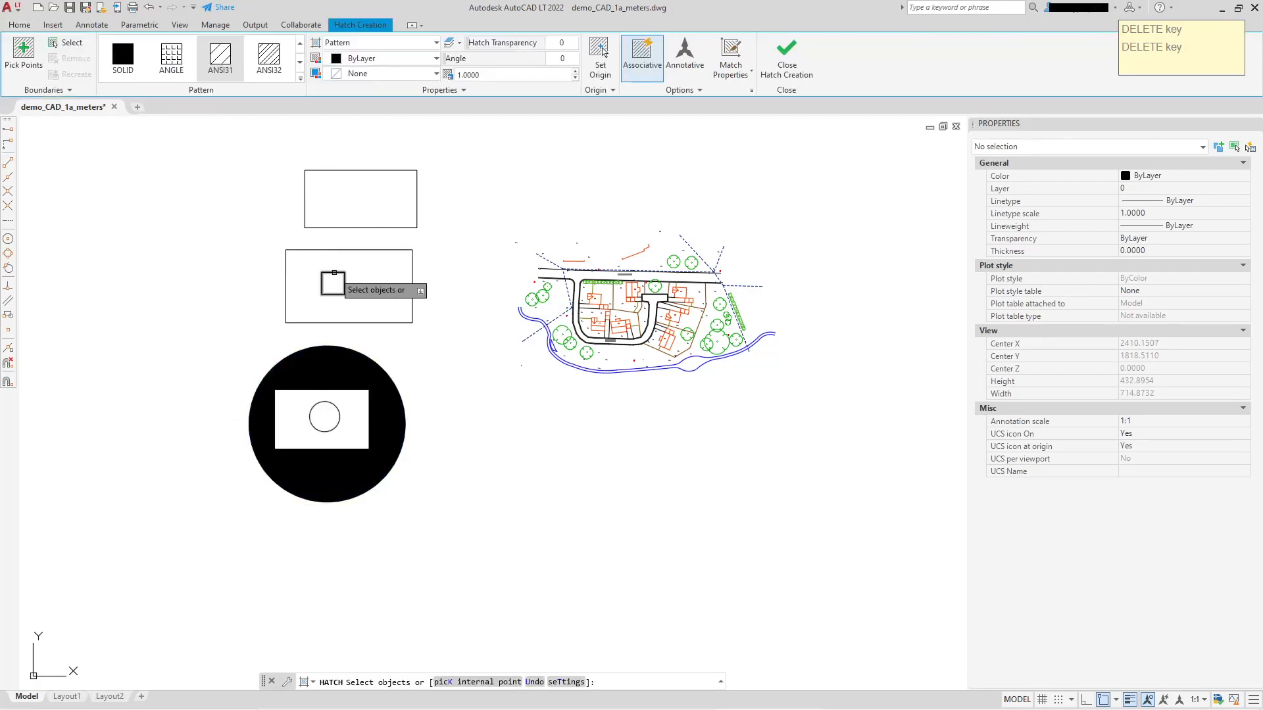
click(360, 248)
right_click(513, 198)
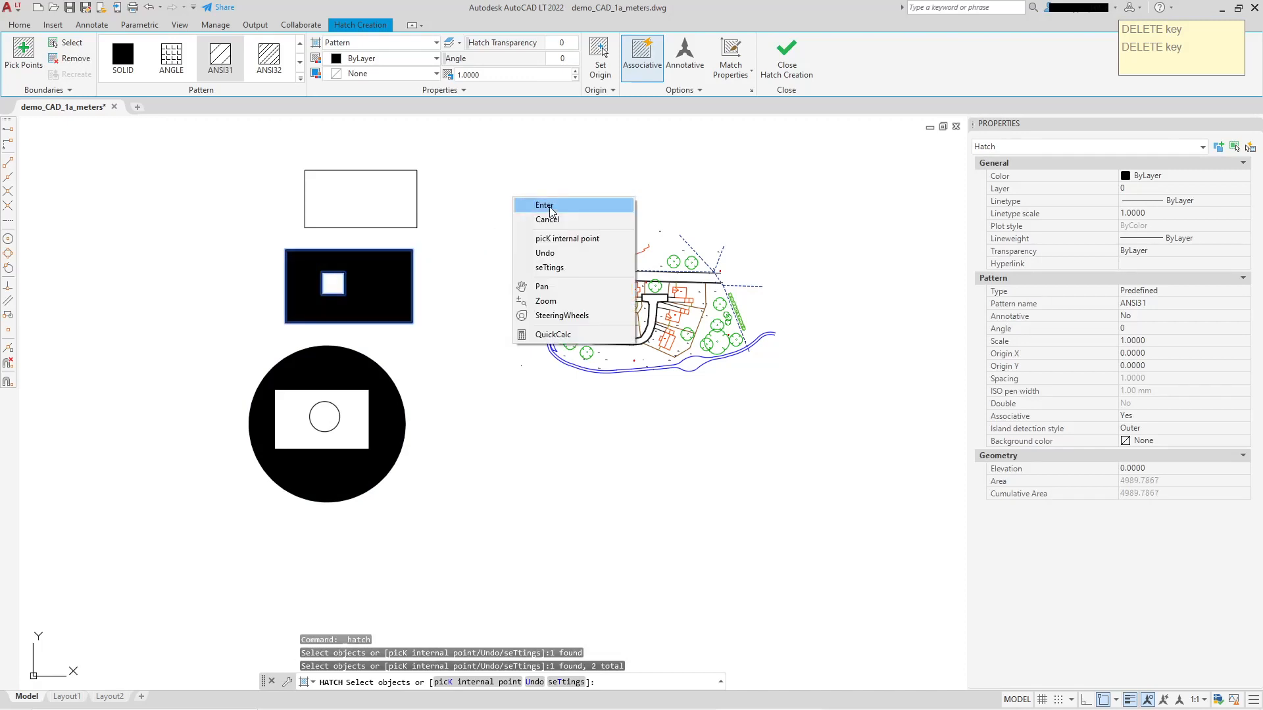
click(544, 205)
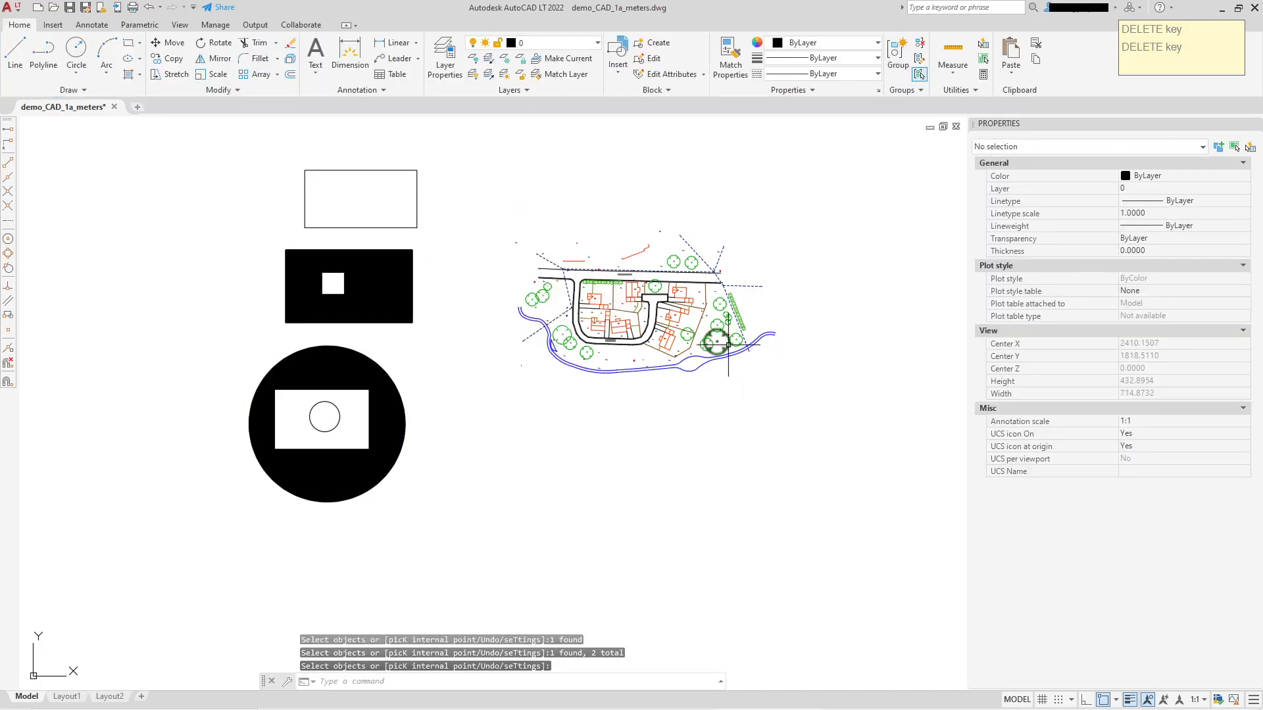
Select the middle rectangle's hatch to examine its properties, and clear the selection.
mouse_move(728, 345)
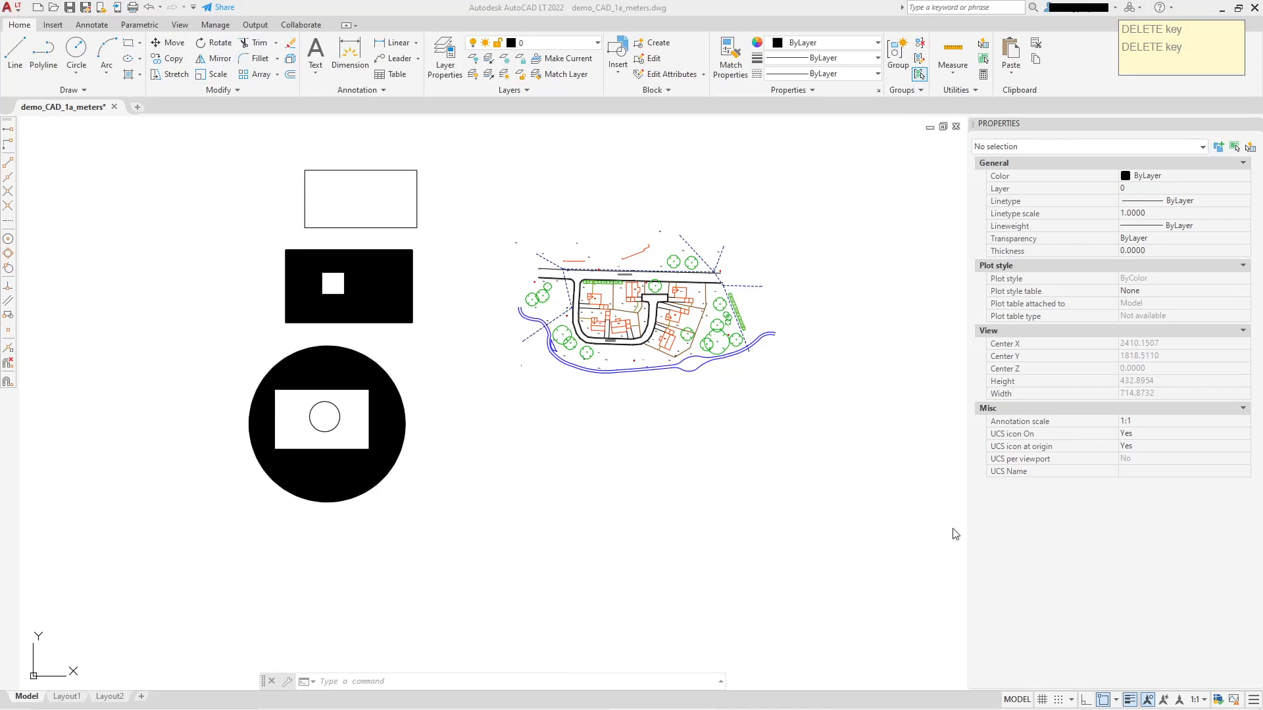
click(464, 259)
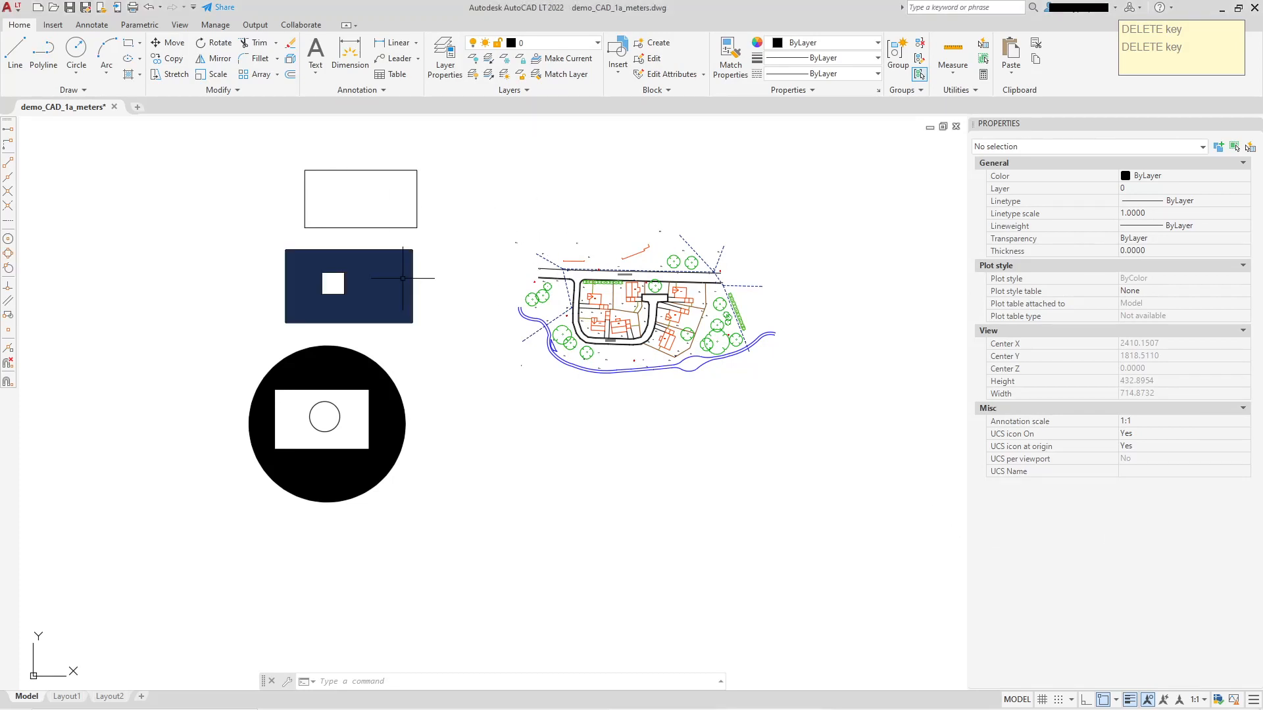
click(378, 274)
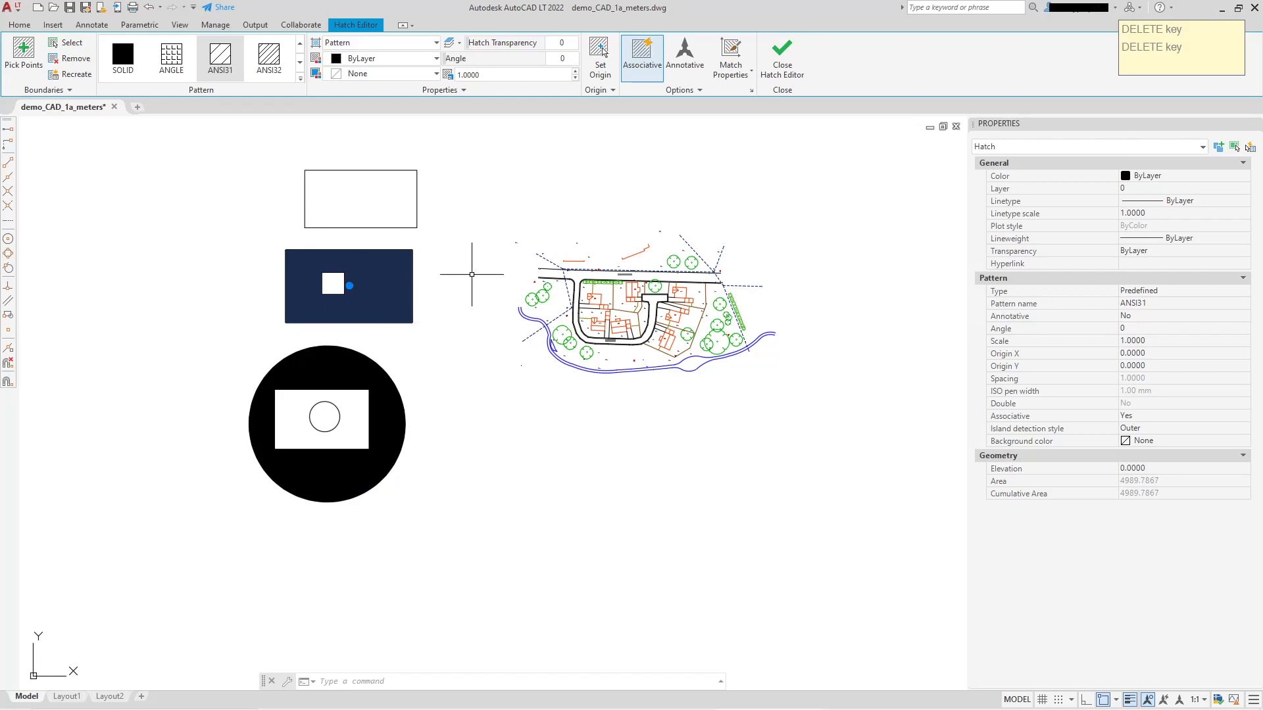
scroll(396, 234, up, 2)
key(Escape)
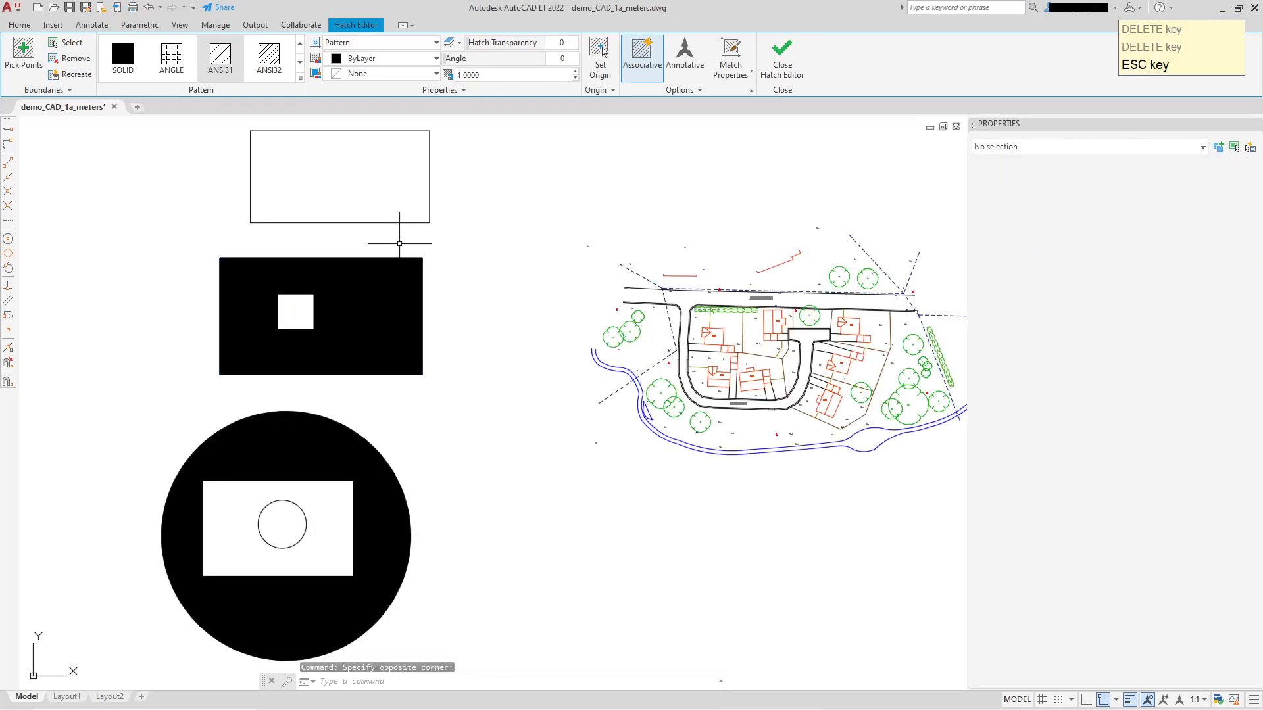
Stretch the middle rectangle's two right corners outward and its upper-left corner to about X 2224, Y 1933.
click(398, 257)
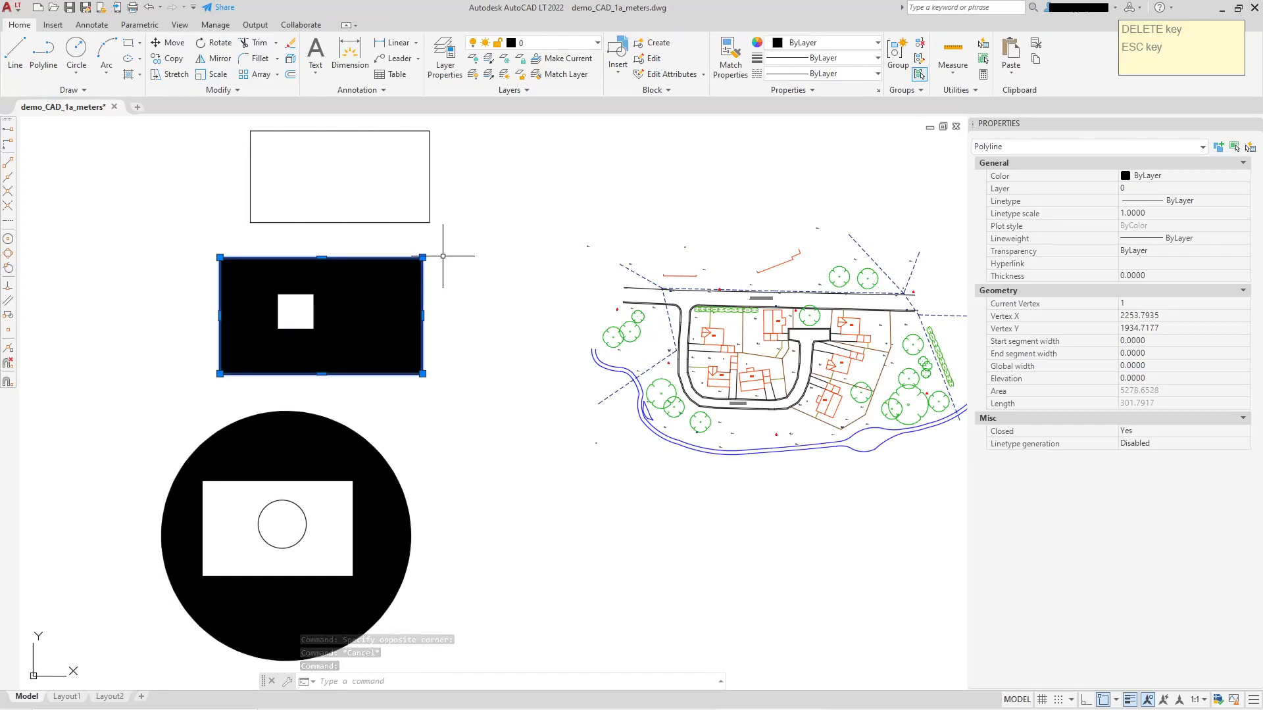
click(422, 257)
click(502, 217)
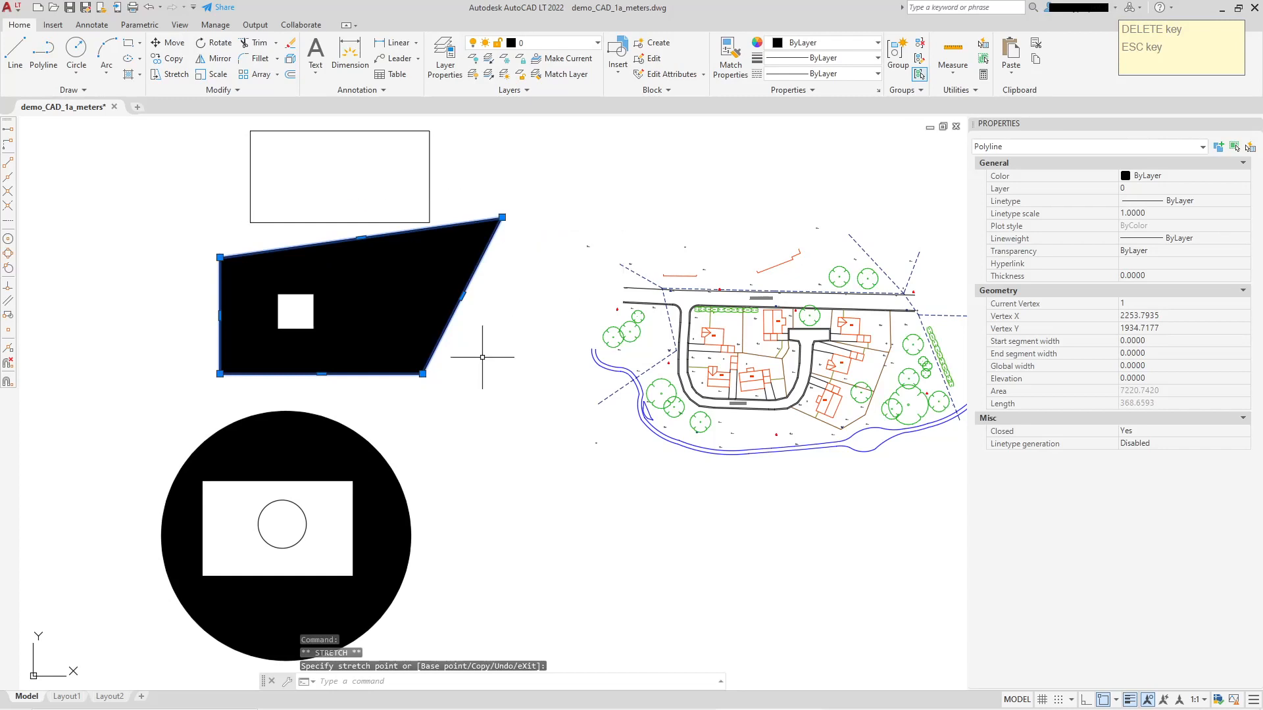
click(422, 373)
click(474, 444)
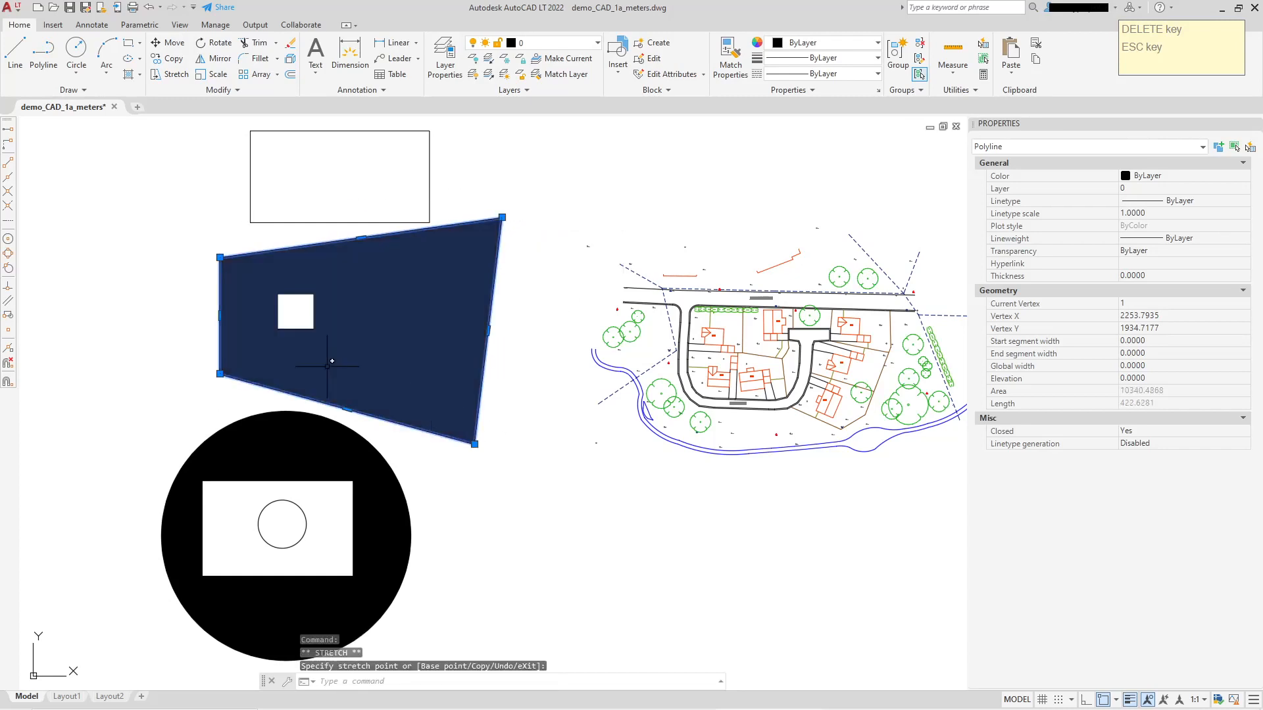
click(219, 257)
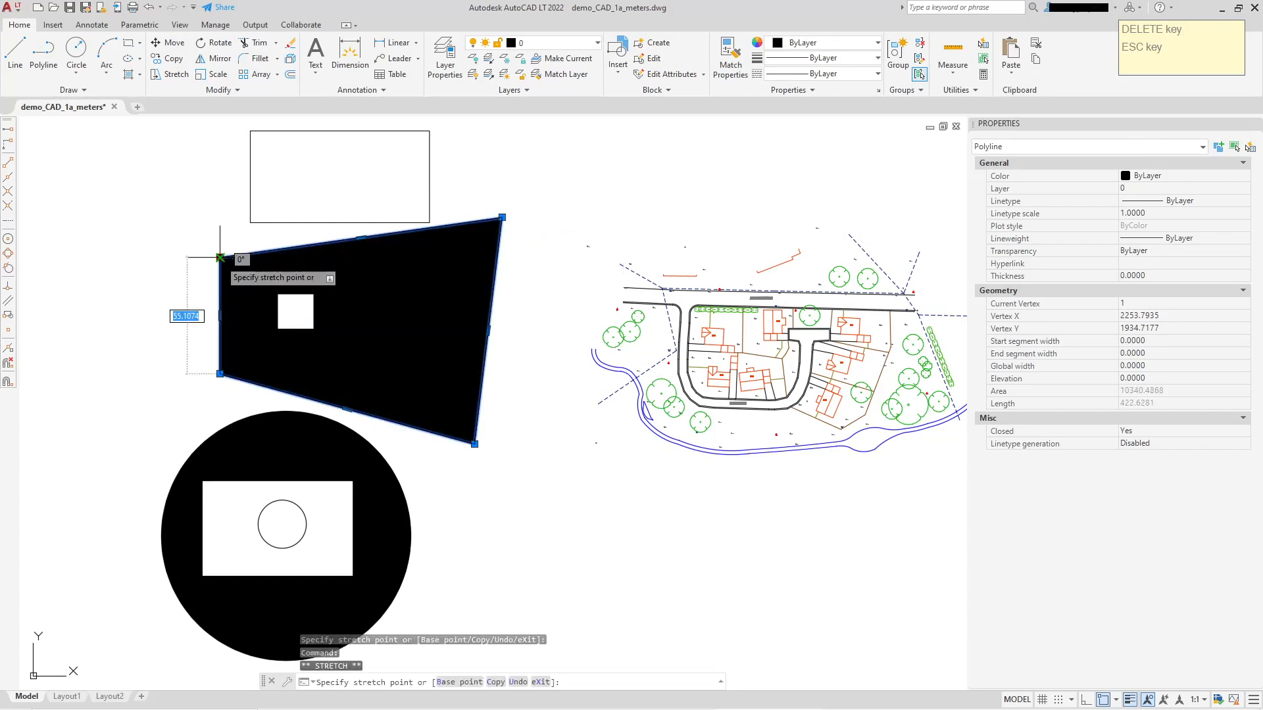
click(156, 260)
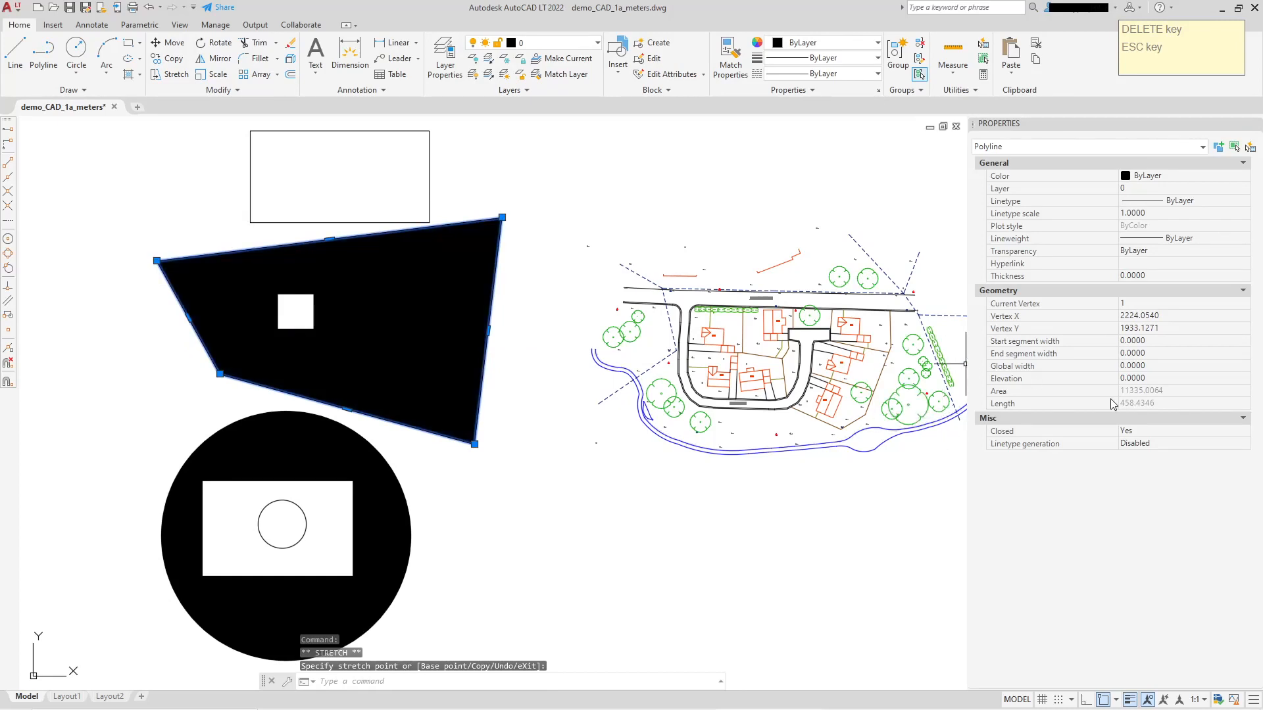
key(Escape)
Set the Associative property of the stretched quadrilateral's hatch to No.
click(417, 274)
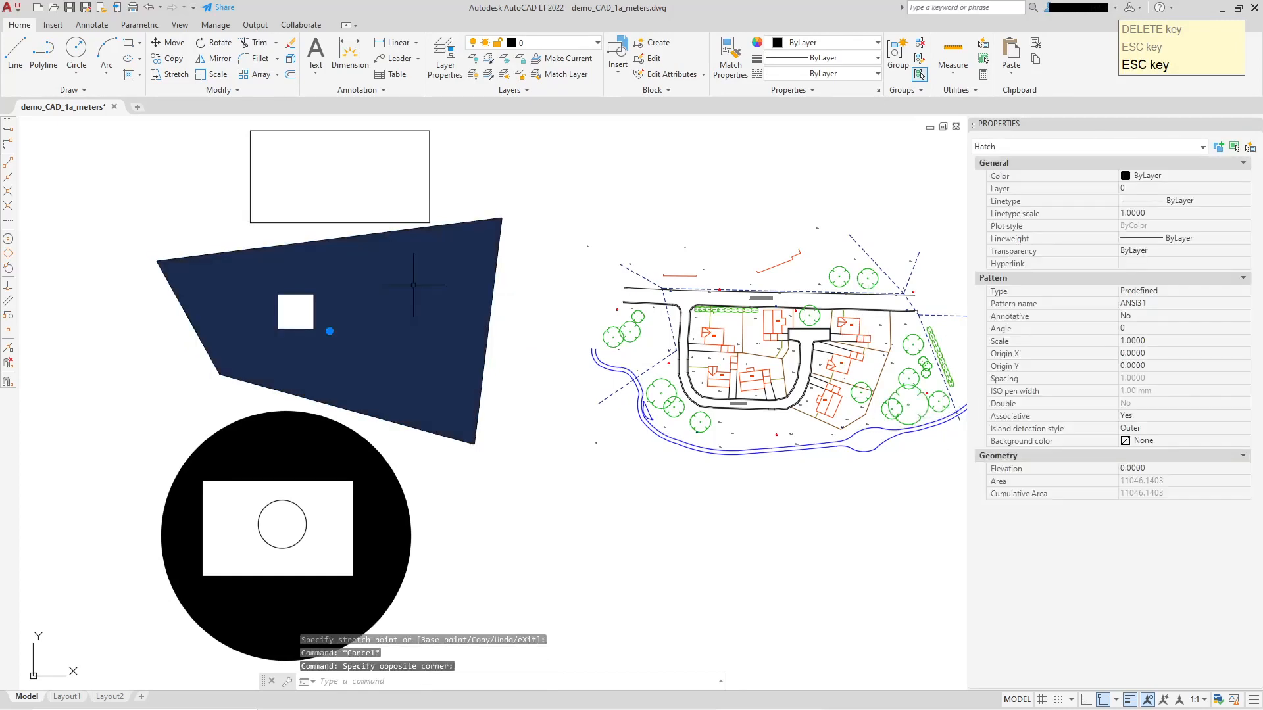
click(1169, 409)
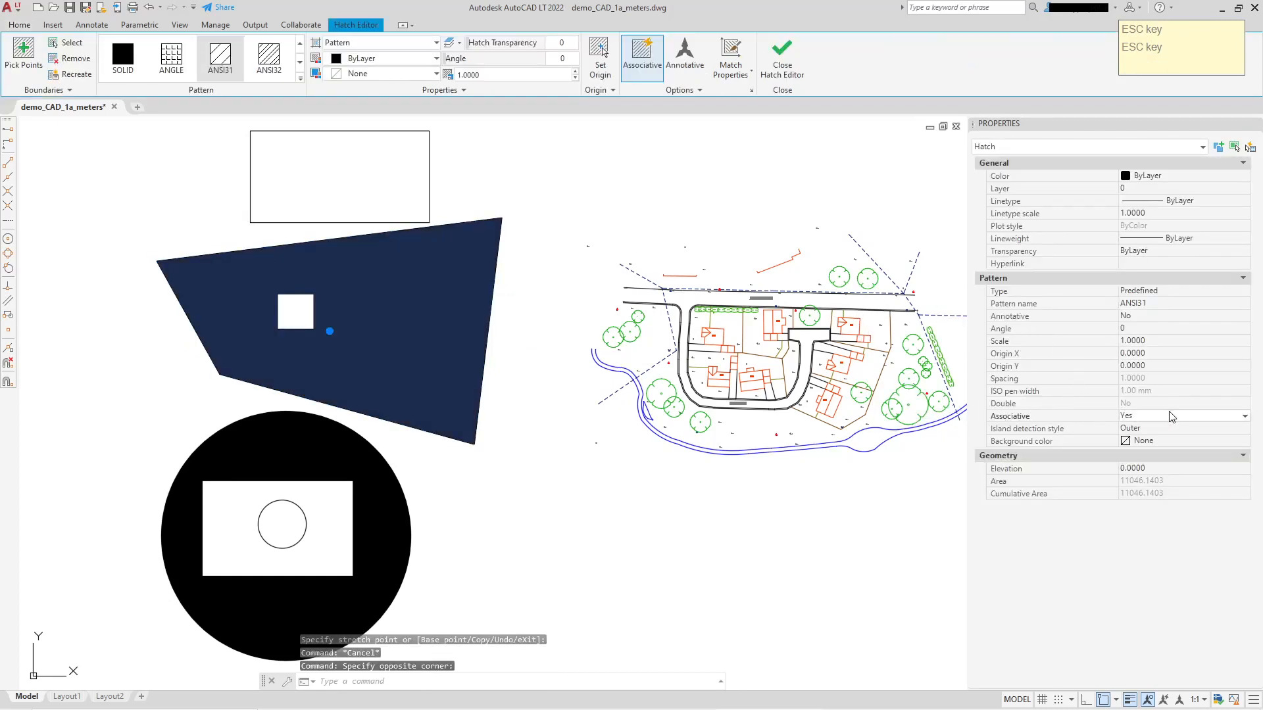
click(1151, 442)
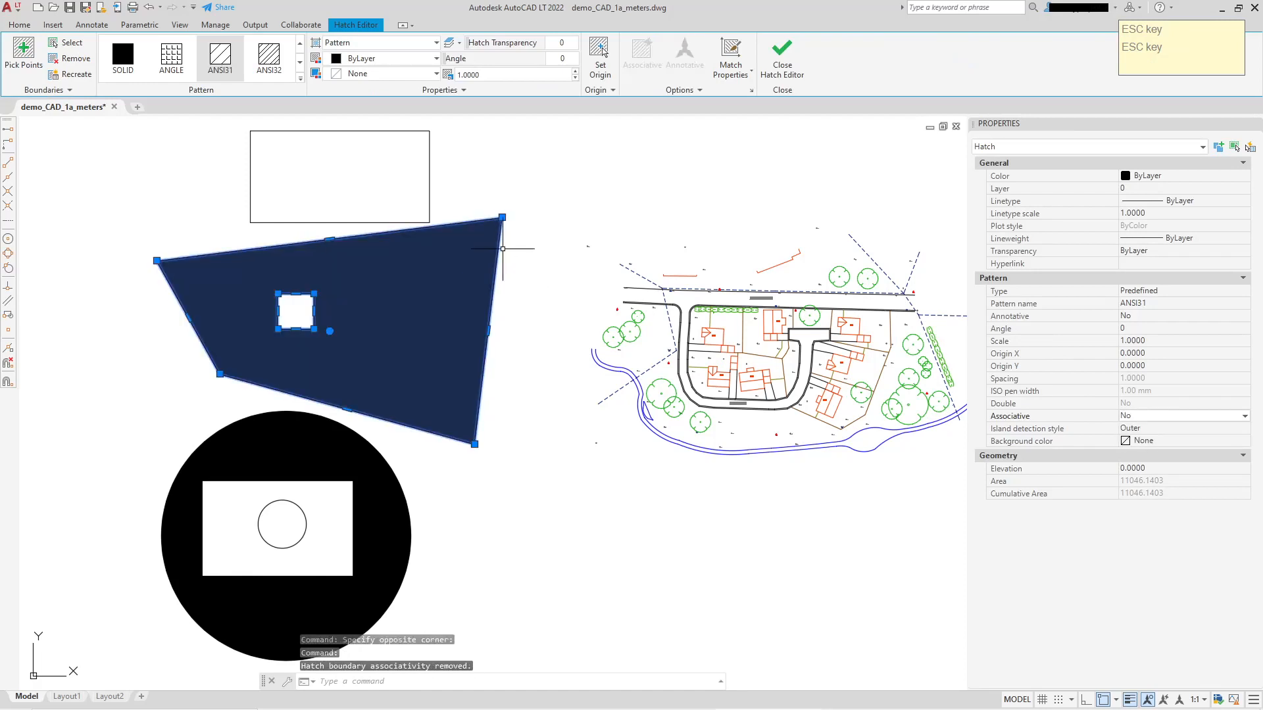
key(Escape)
Stretch the quadrilateral boundary's upper-right corner up and outward, and its upper-left corner to about X 2210, Y 1963.
click(502, 217)
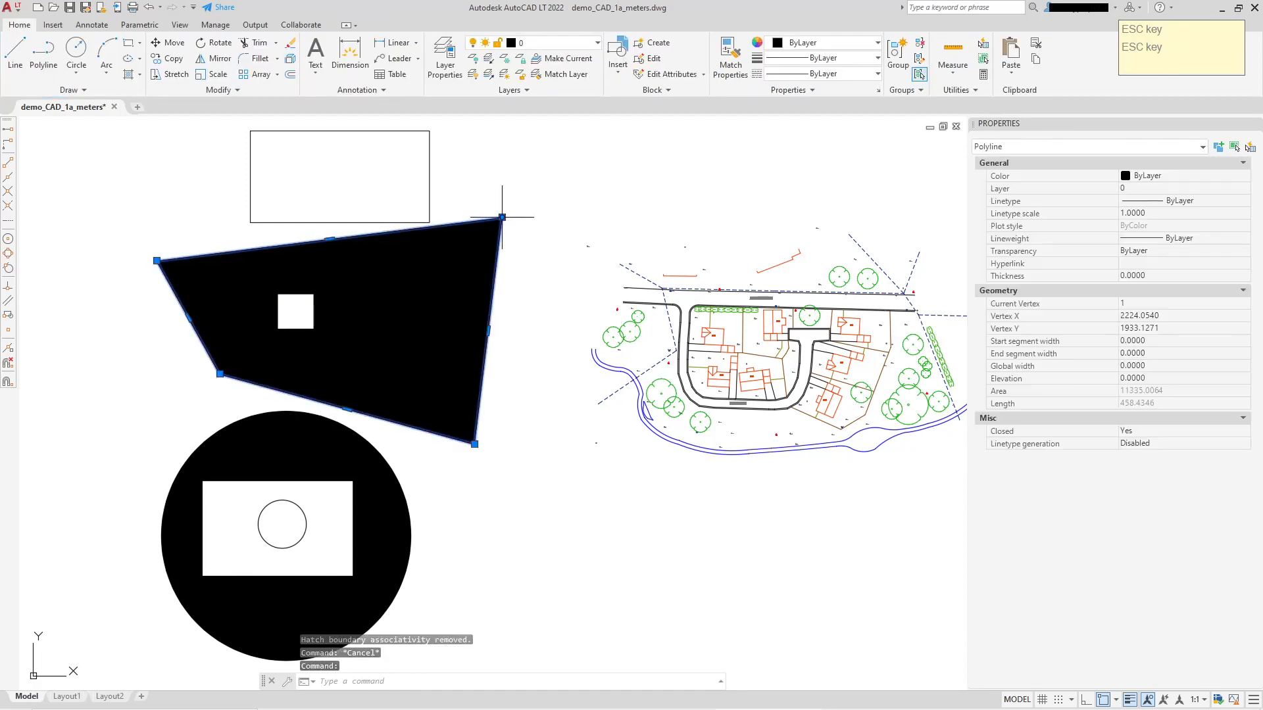
click(502, 217)
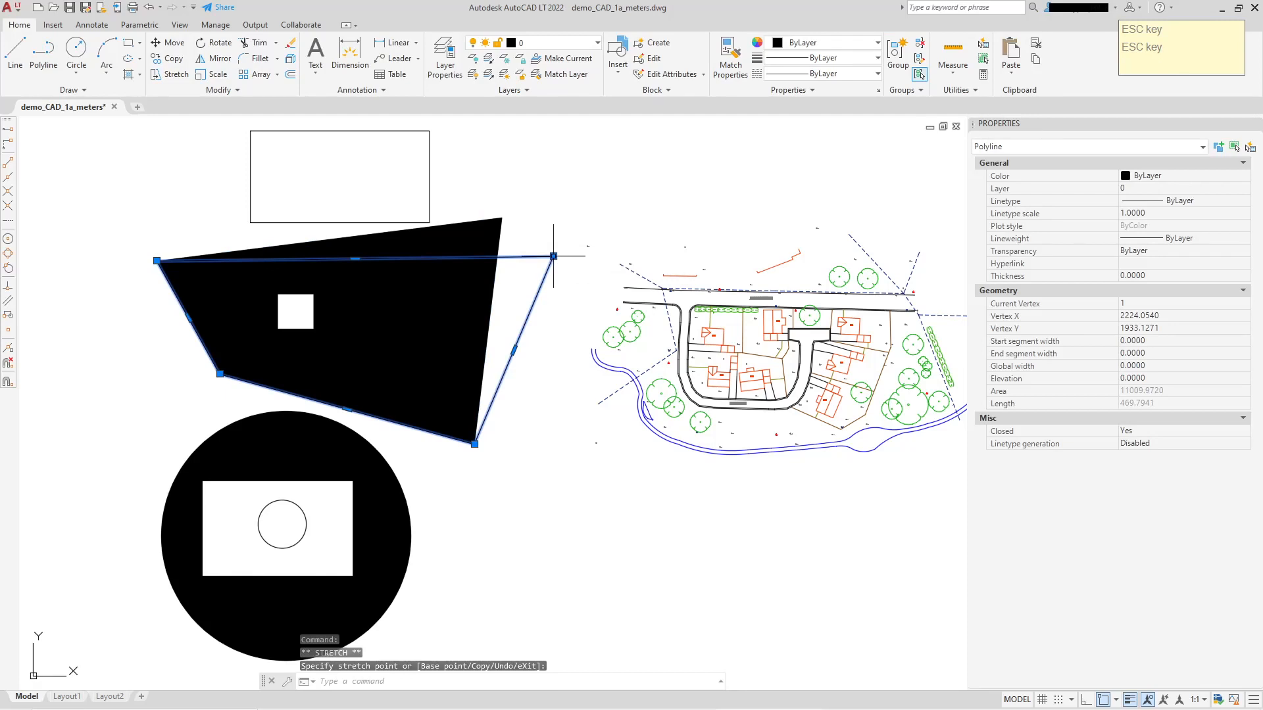
click(554, 333)
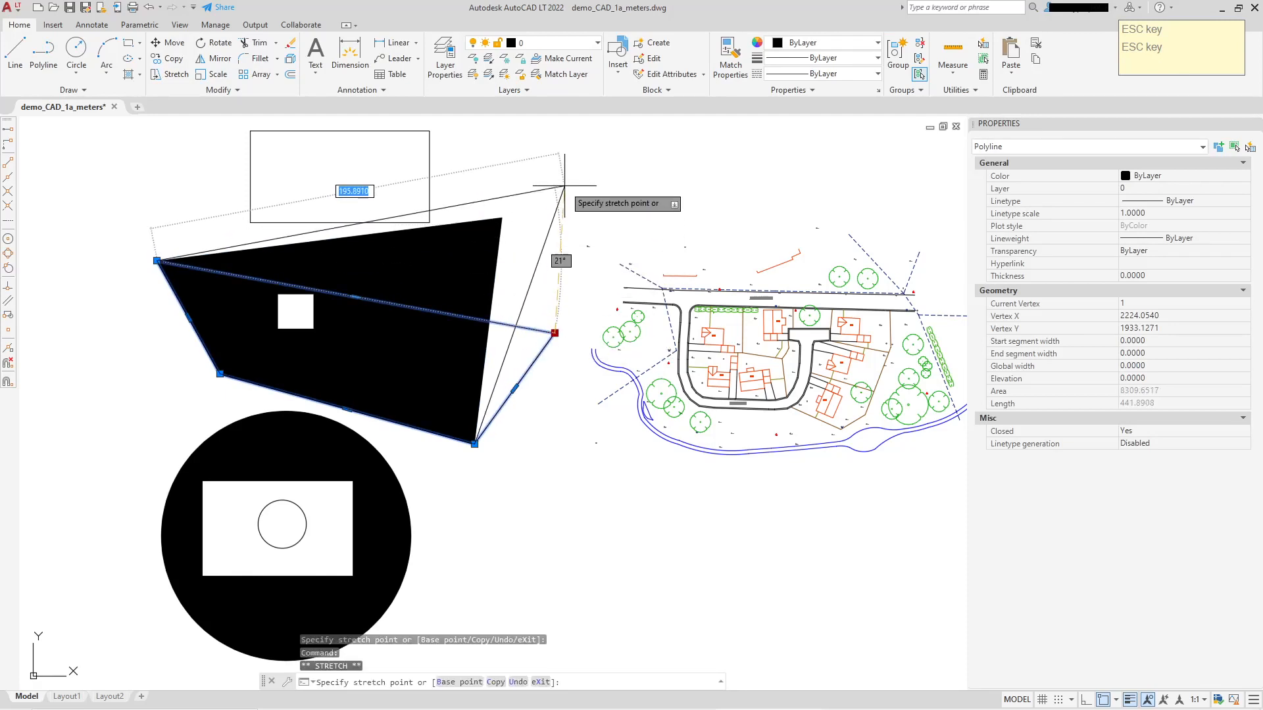
click(568, 178)
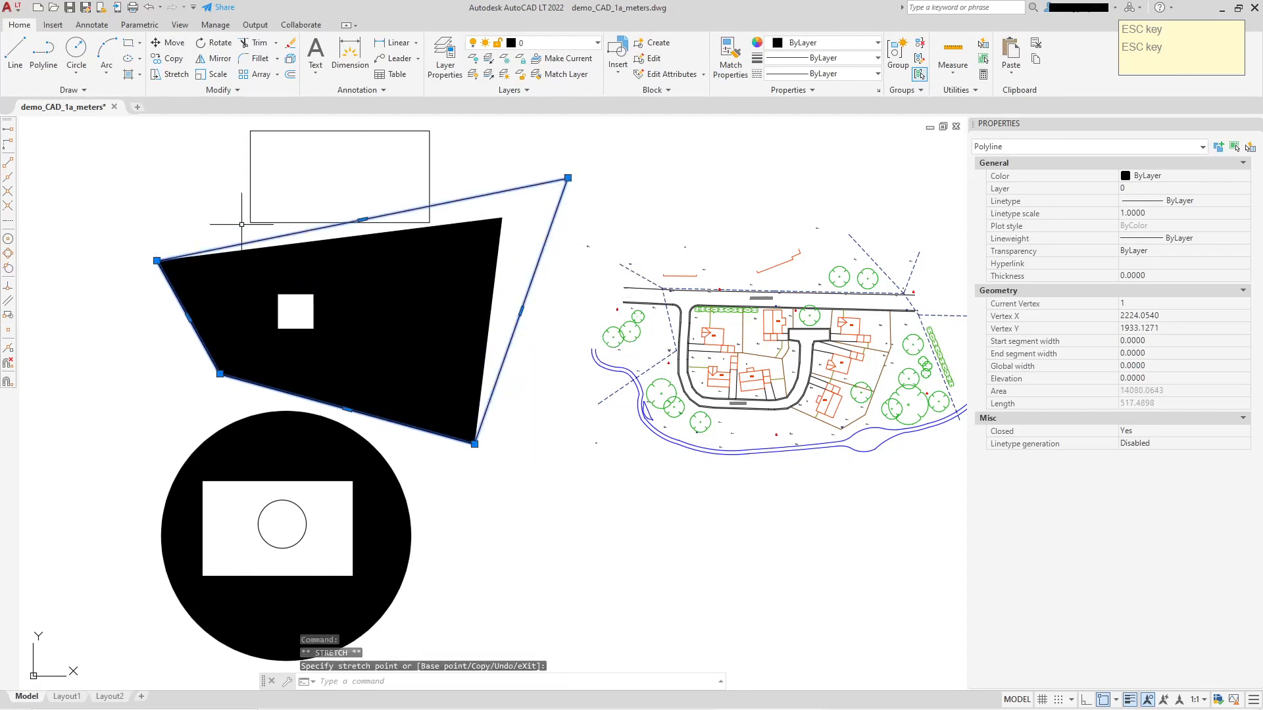
click(127, 197)
Erase all the test shapes and their hatches beside the site plan.
key(ctrl+z)
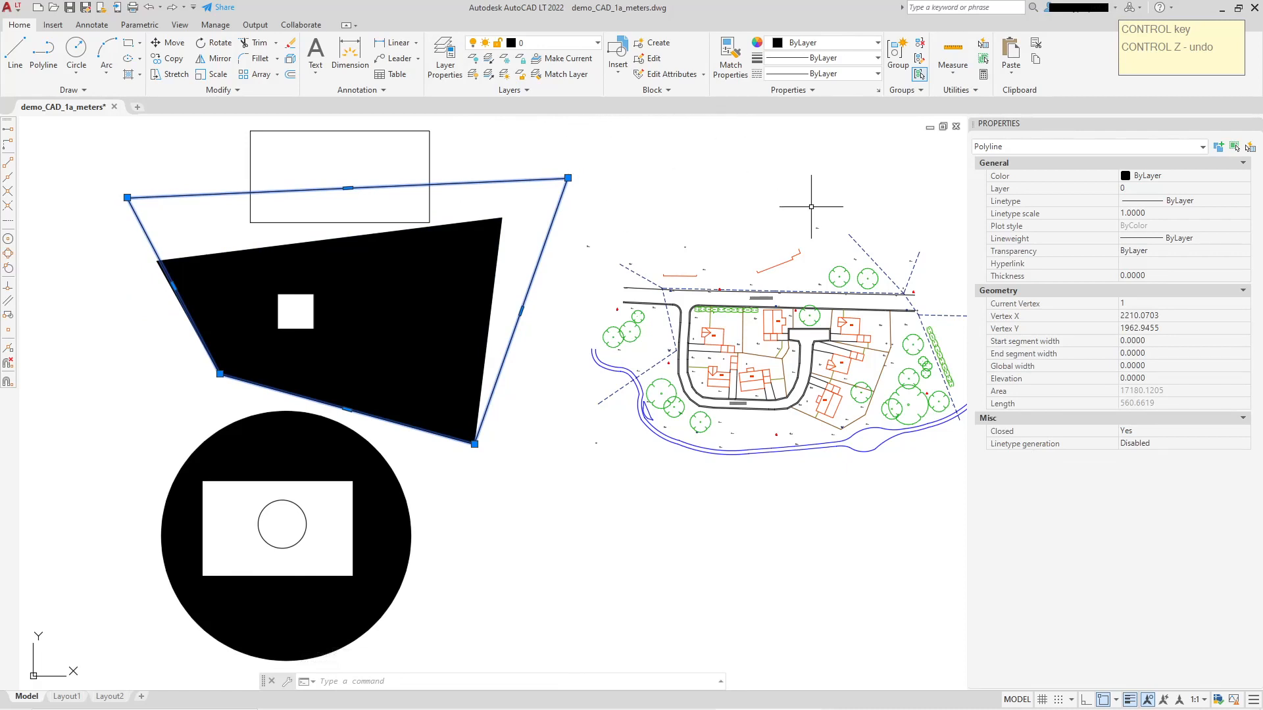
key(ctrl+z)
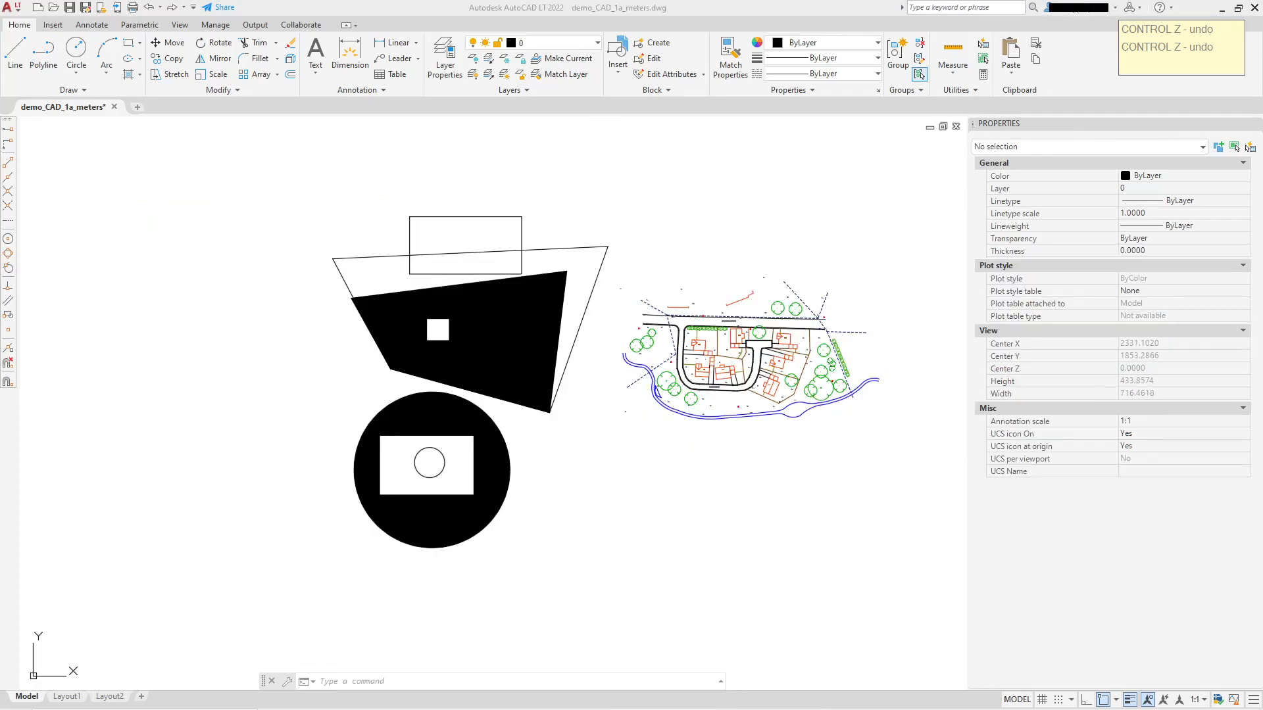
click(235, 146)
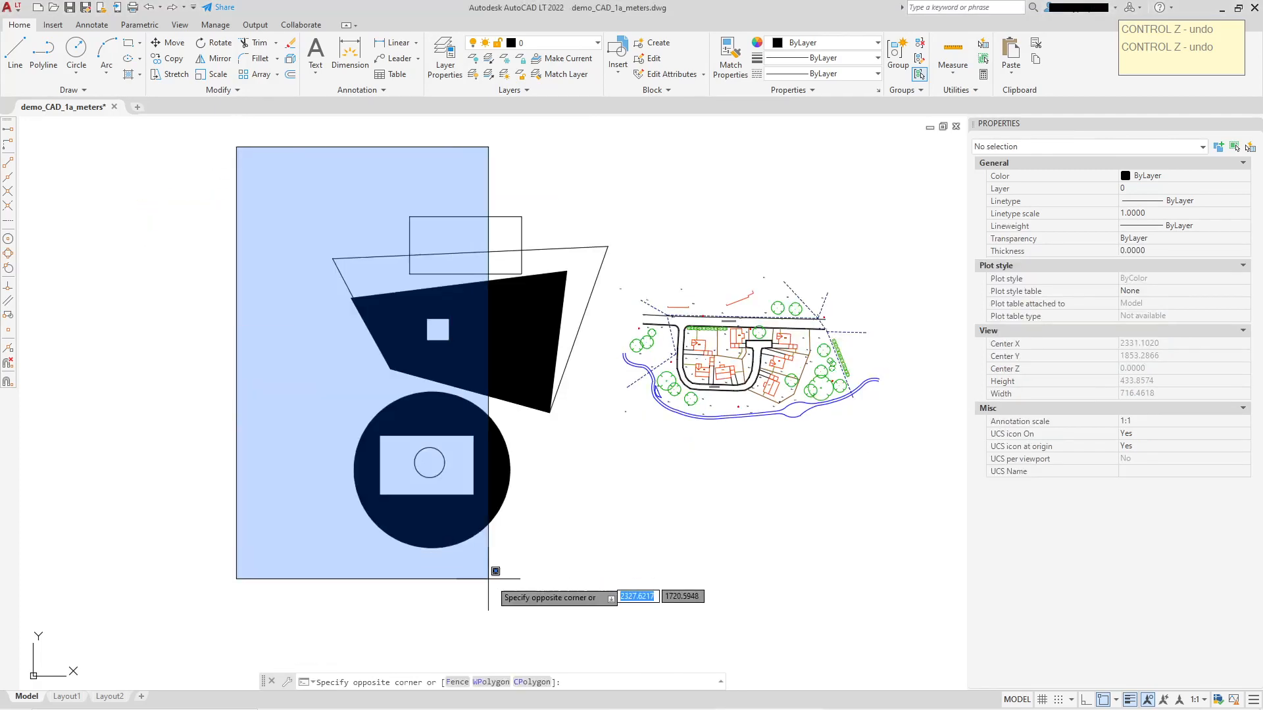
click(615, 612)
key(Delete)
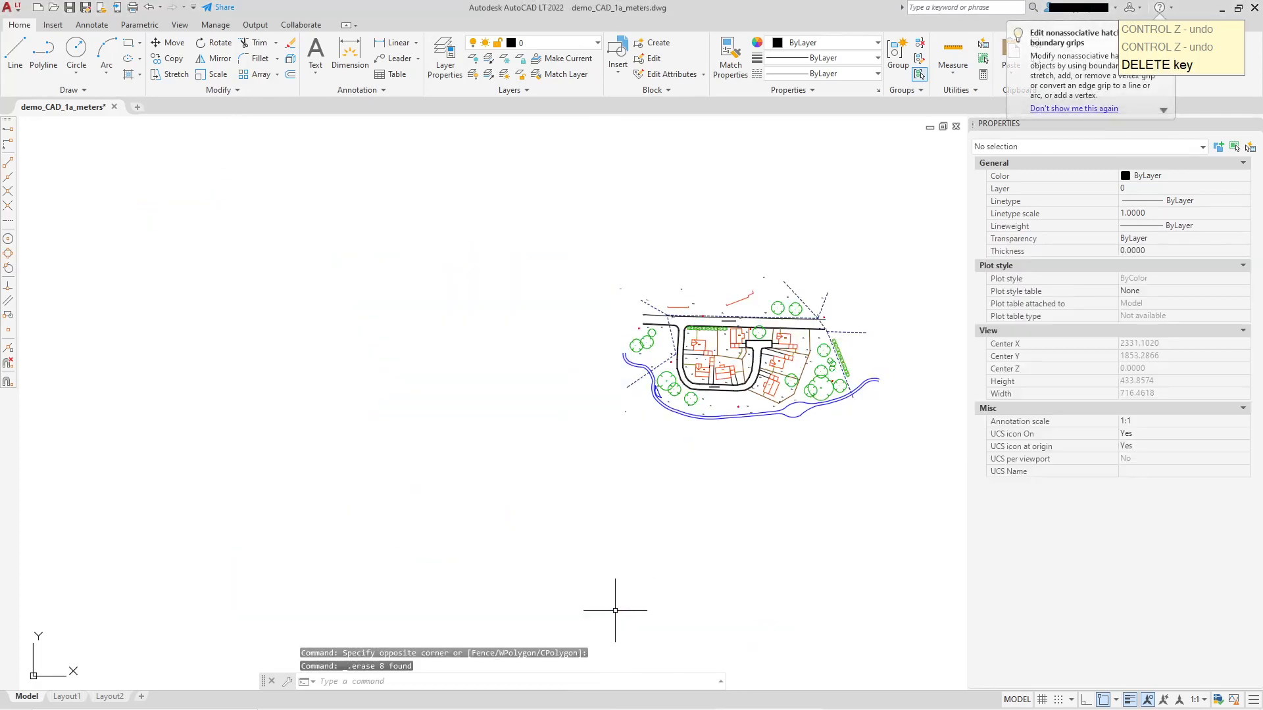
Hatch the garden around house No 3 with a SOLID pattern in Yellow by picking an internal point.
scroll(793, 421, up, 6)
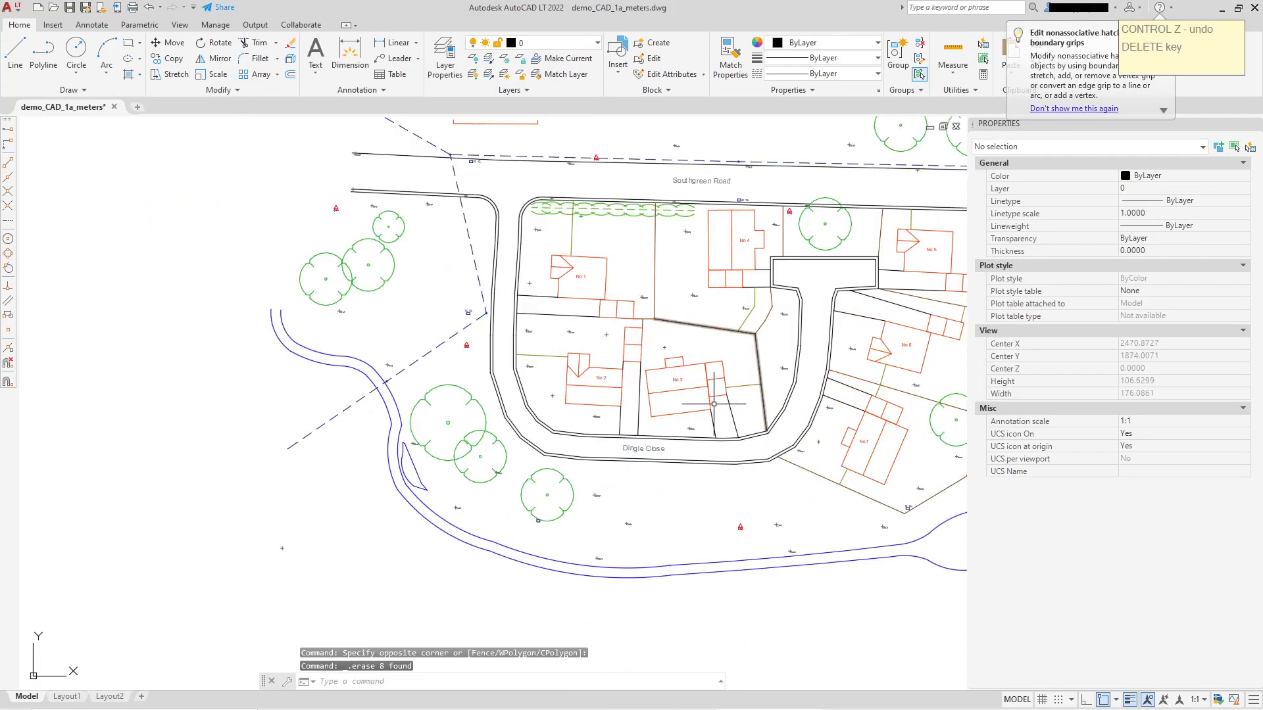
middle_drag(689, 402, 591, 417)
scroll(631, 420, up, 4)
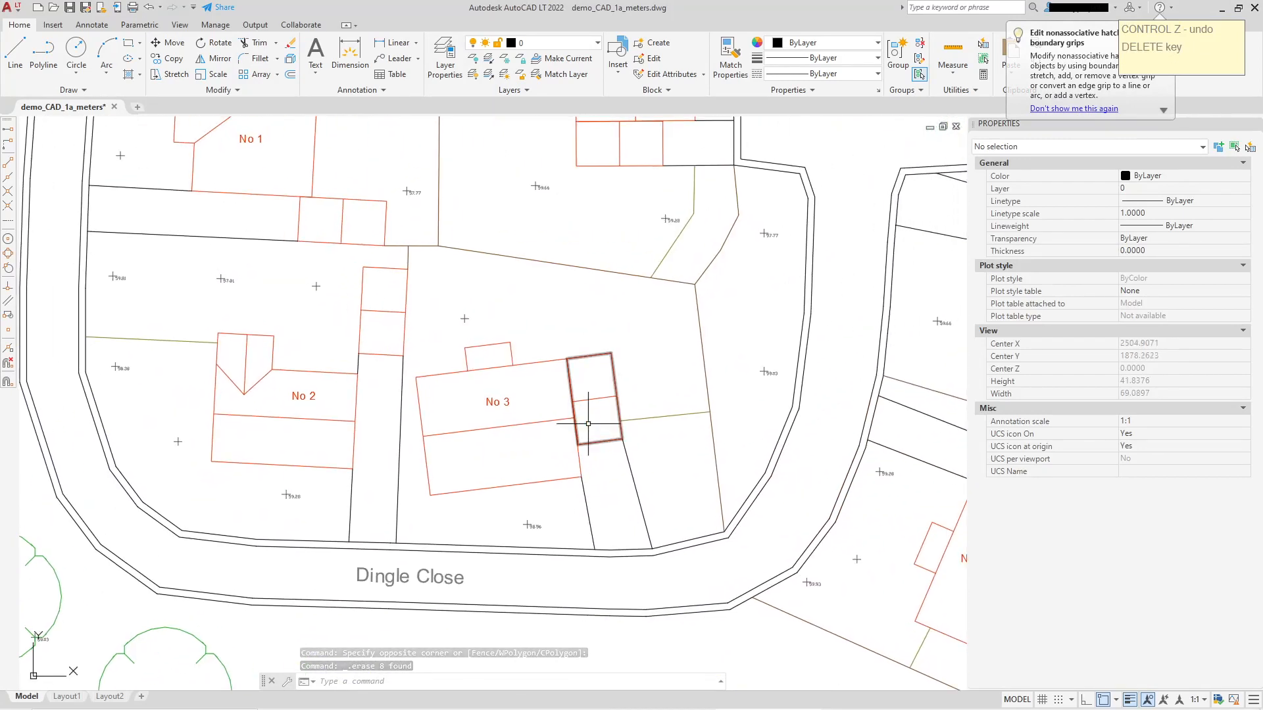
click(129, 75)
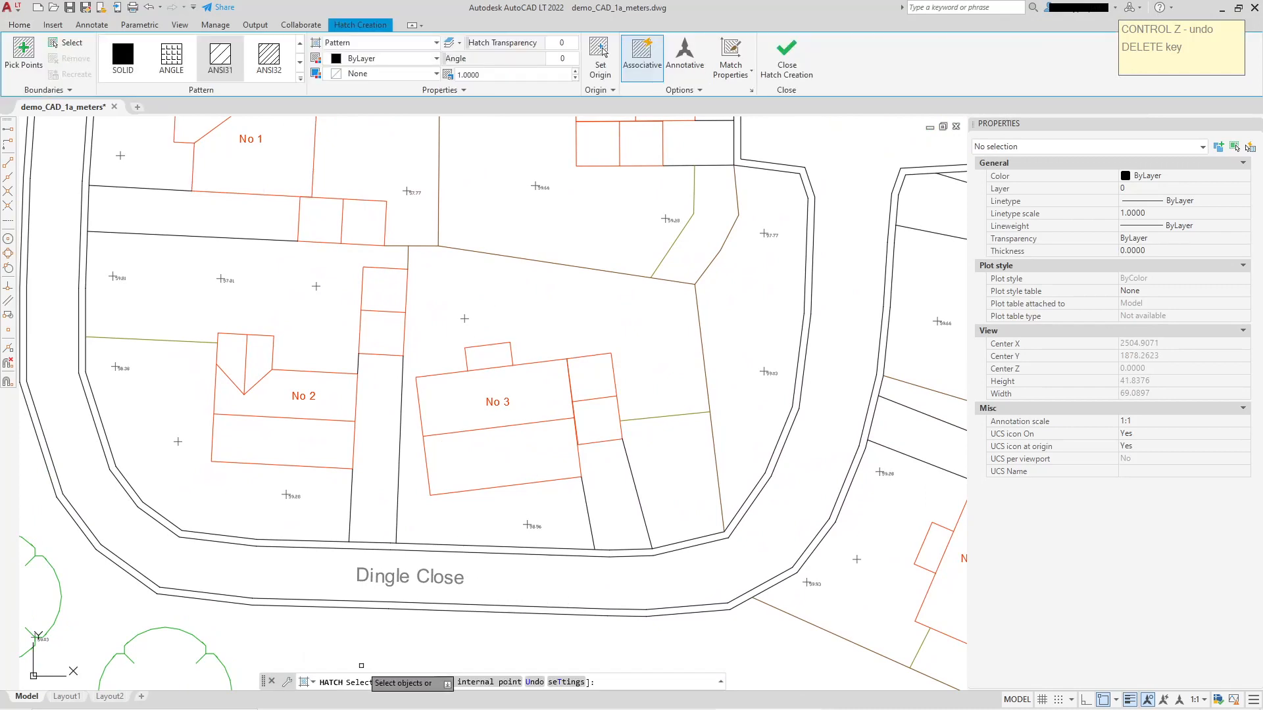
click(488, 684)
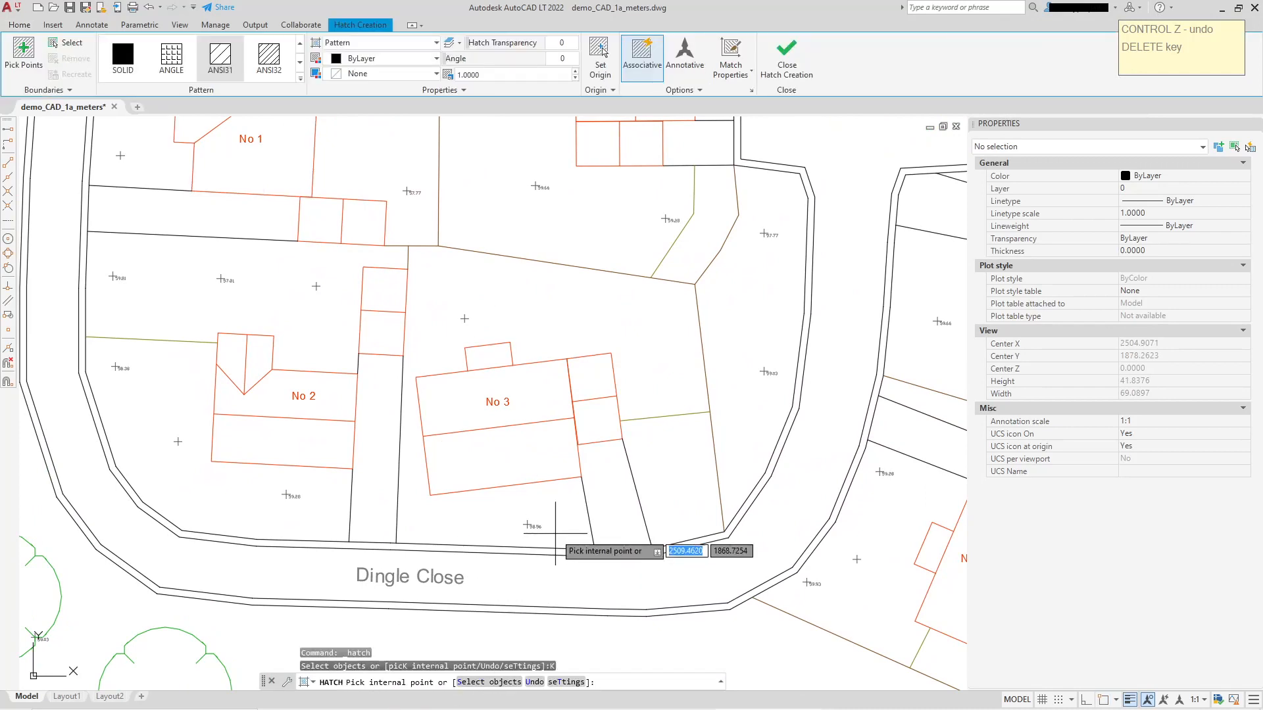
click(120, 59)
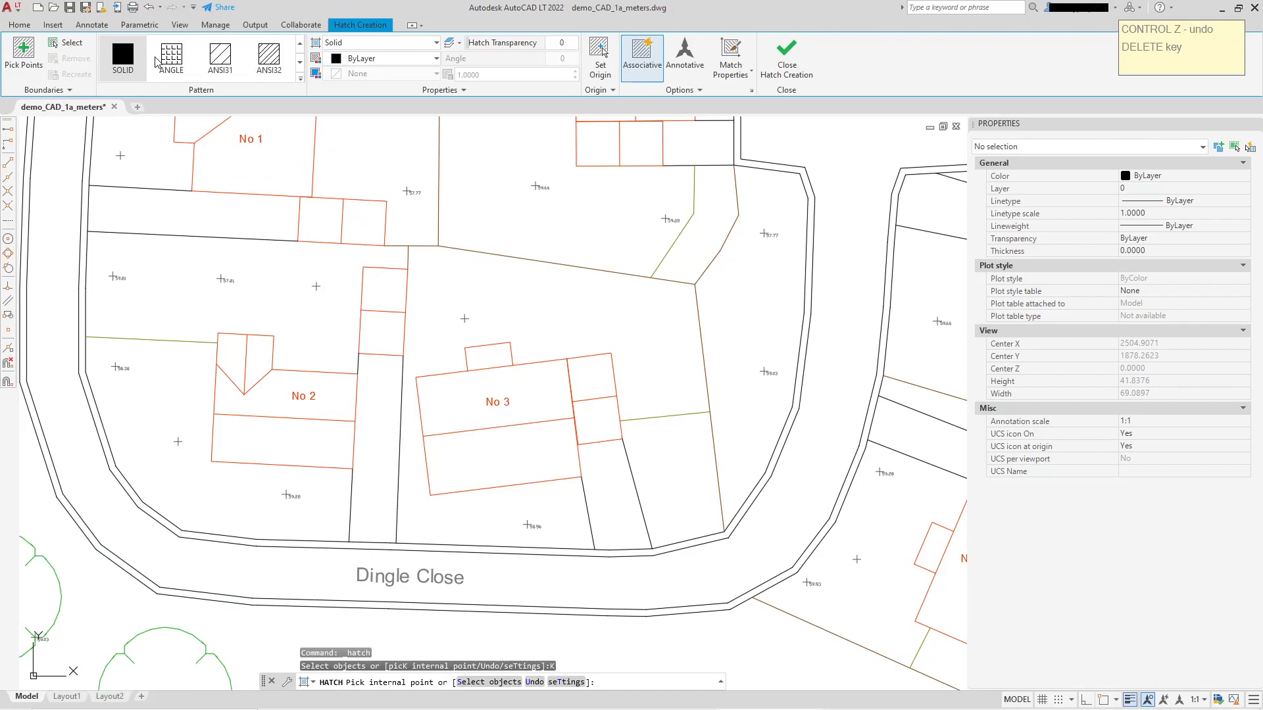
click(434, 62)
click(343, 206)
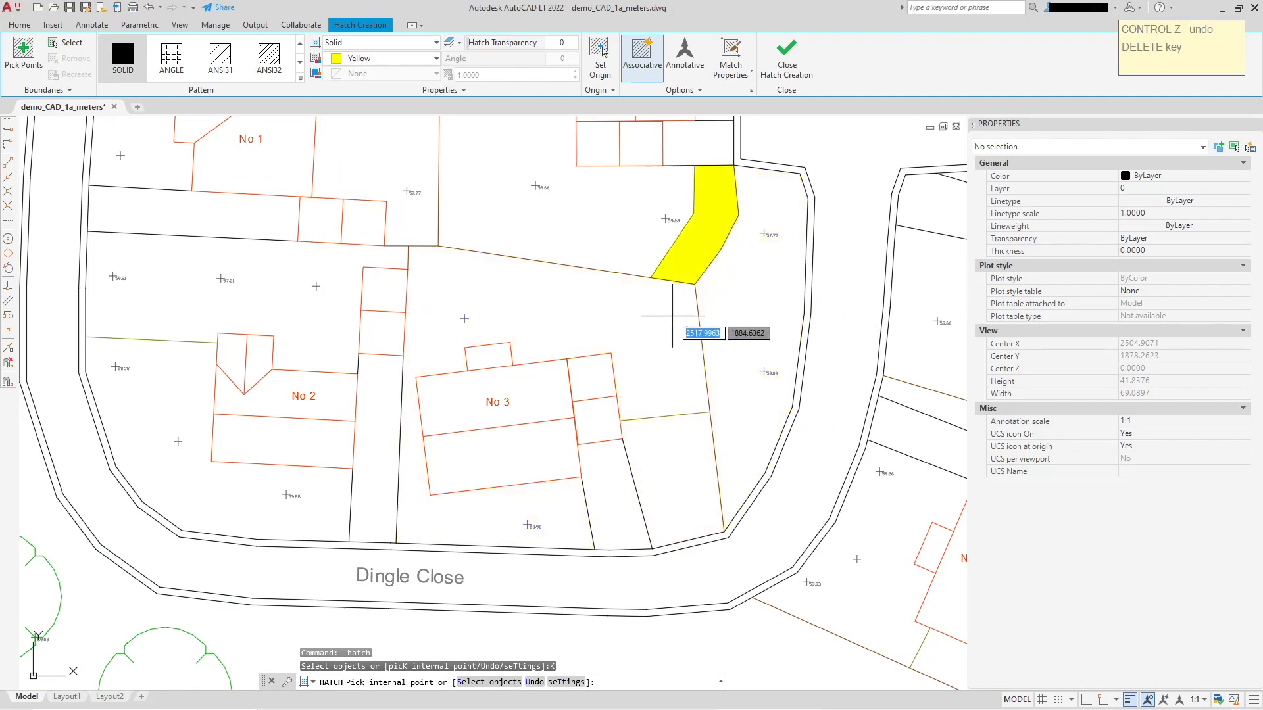
click(535, 303)
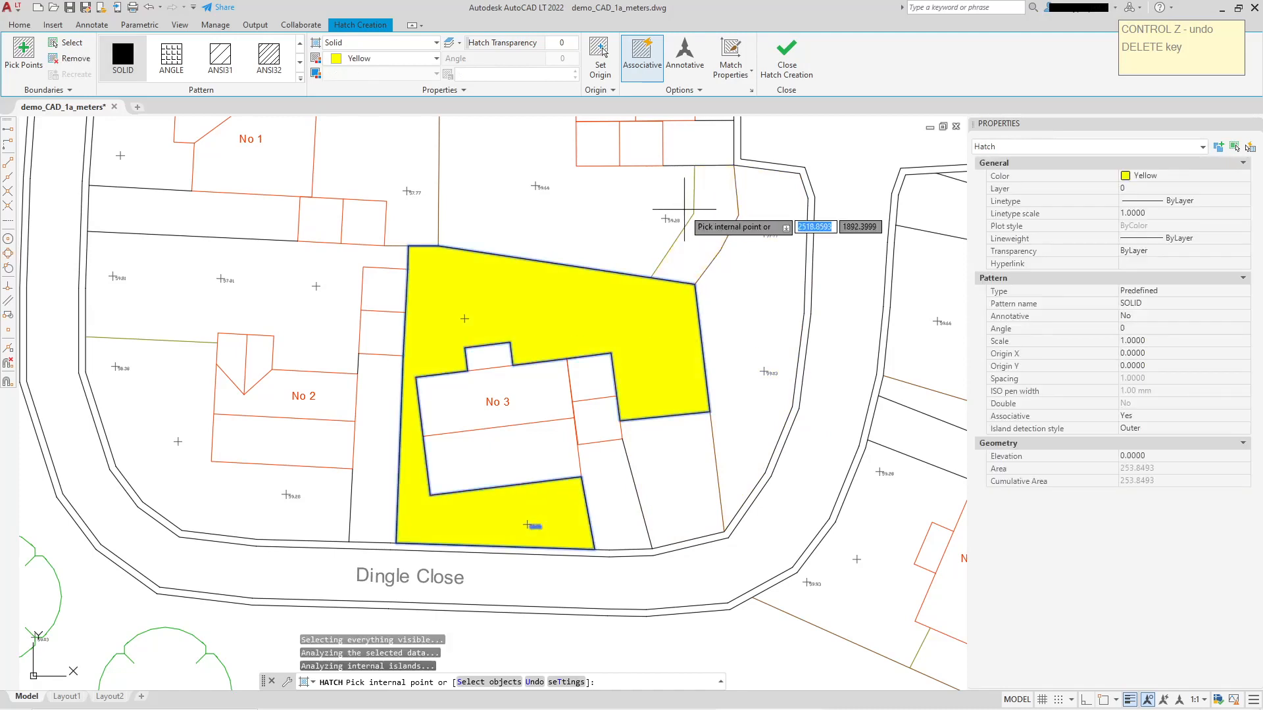
right_click(611, 217)
click(622, 219)
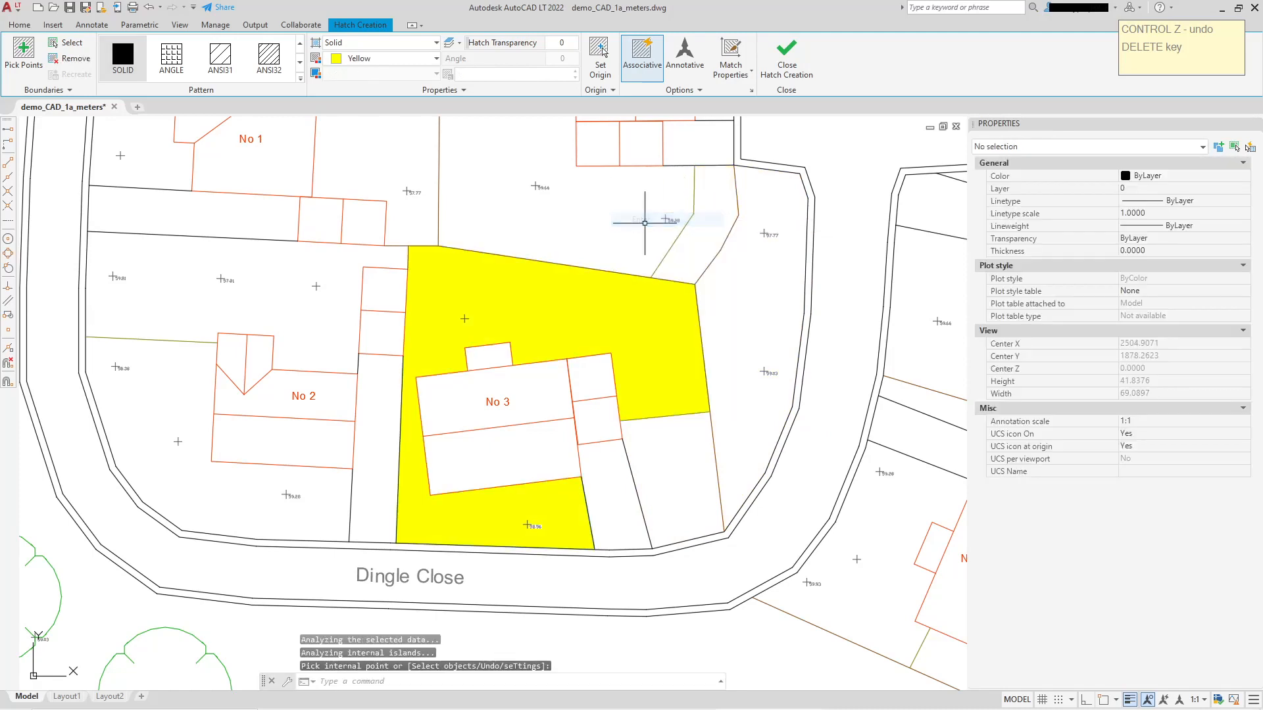
Select the yellow hatch around No 3 to examine its properties and extent.
middle_drag(585, 353, 585, 276)
click(575, 214)
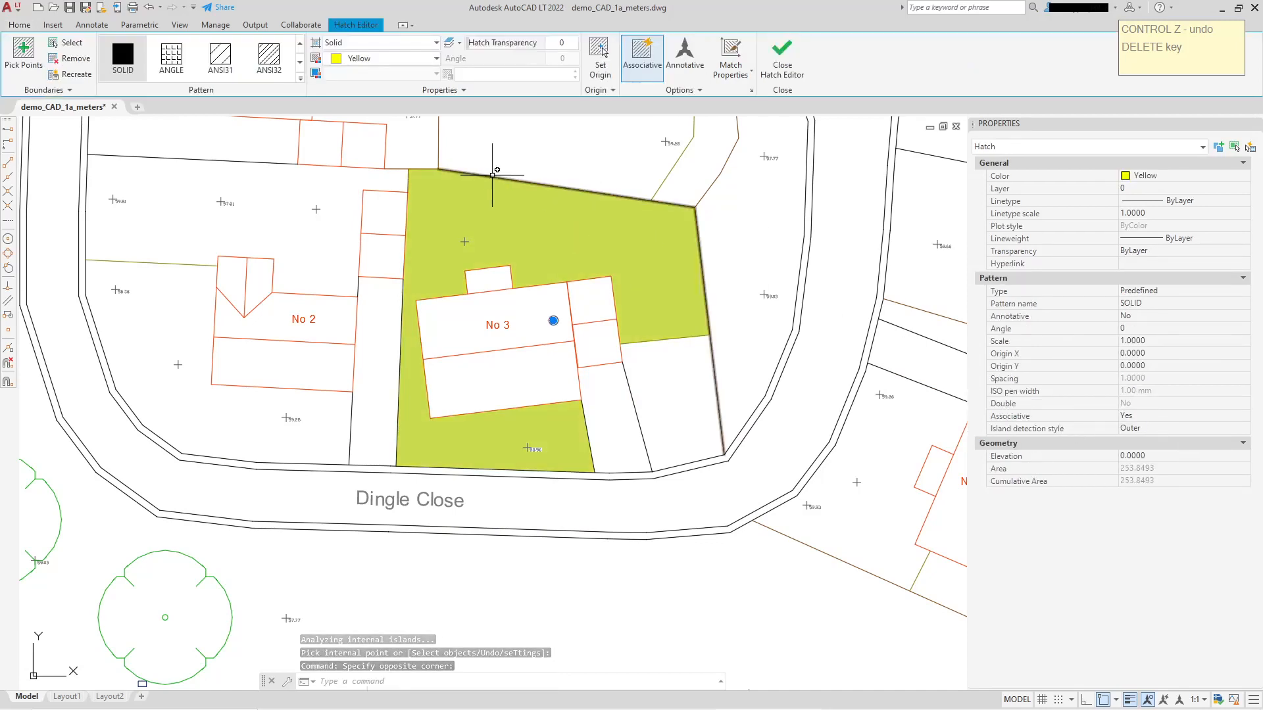
middle_drag(495, 178, 492, 254)
scroll(472, 216, up, 2)
key(Escape)
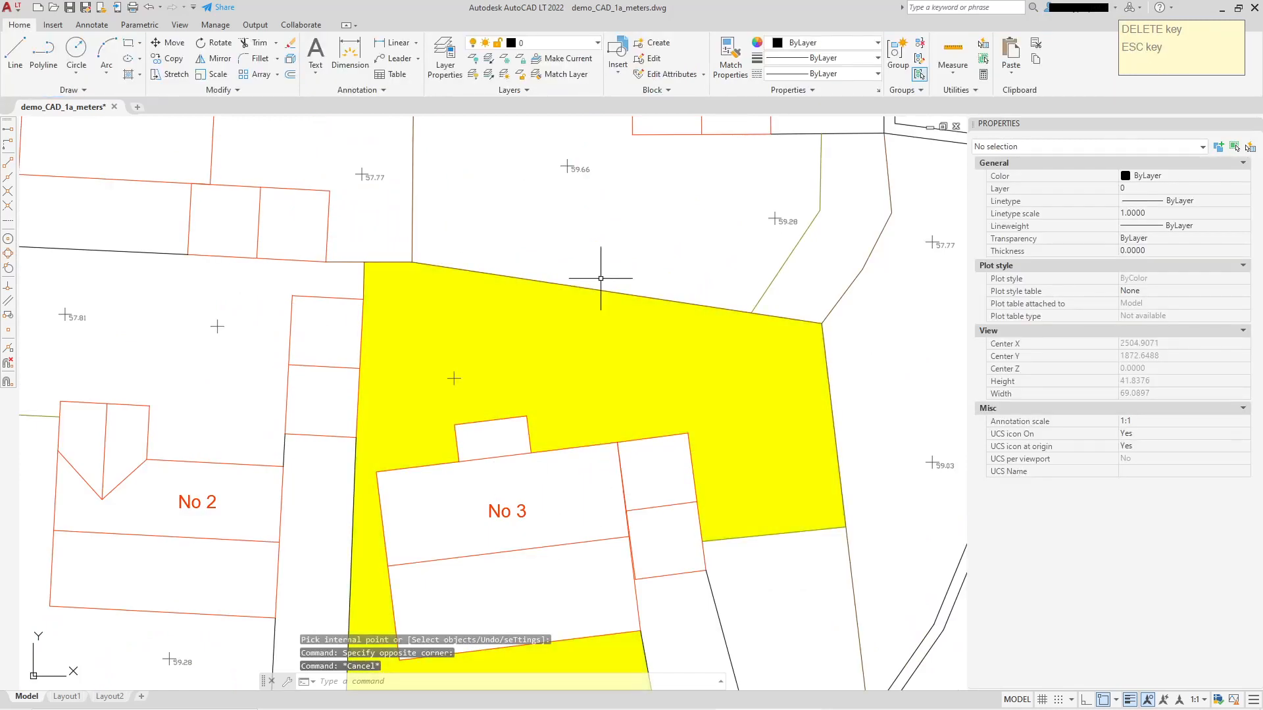
Select in turn the fence and garage polylines around the yellow hatch to examine which separate objects form its boundary.
scroll(390, 247, up, 4)
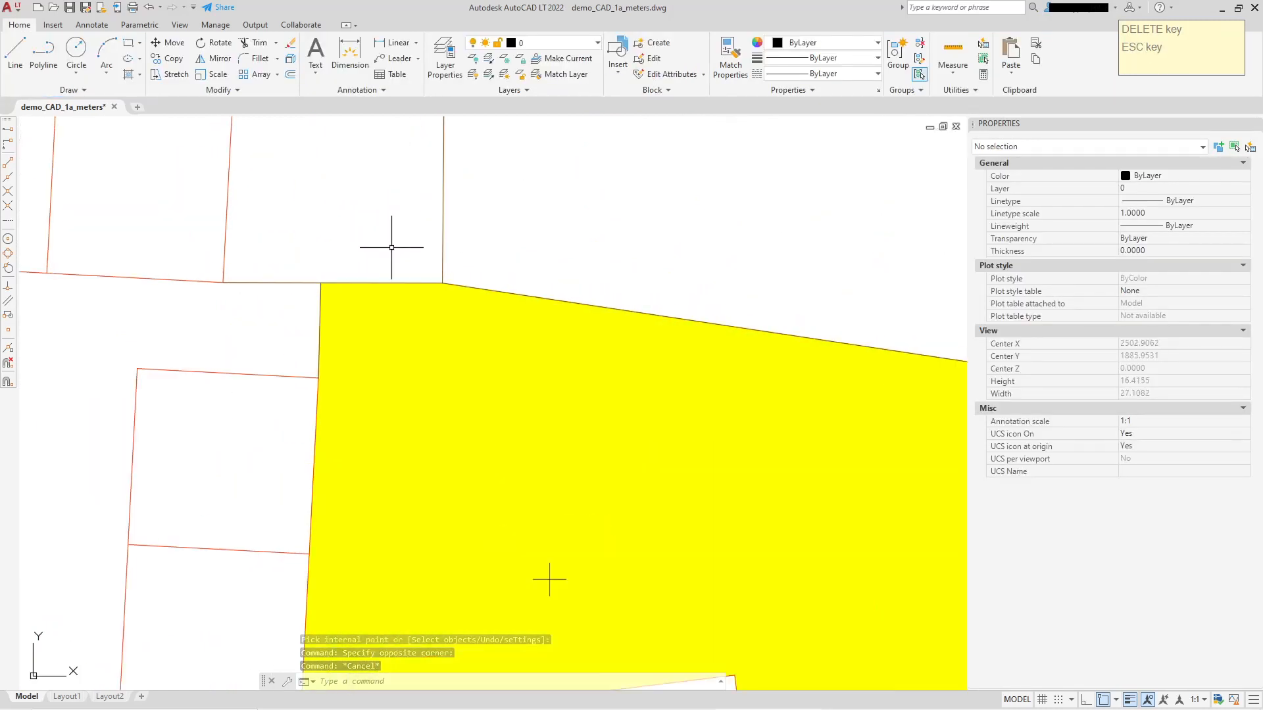
click(297, 281)
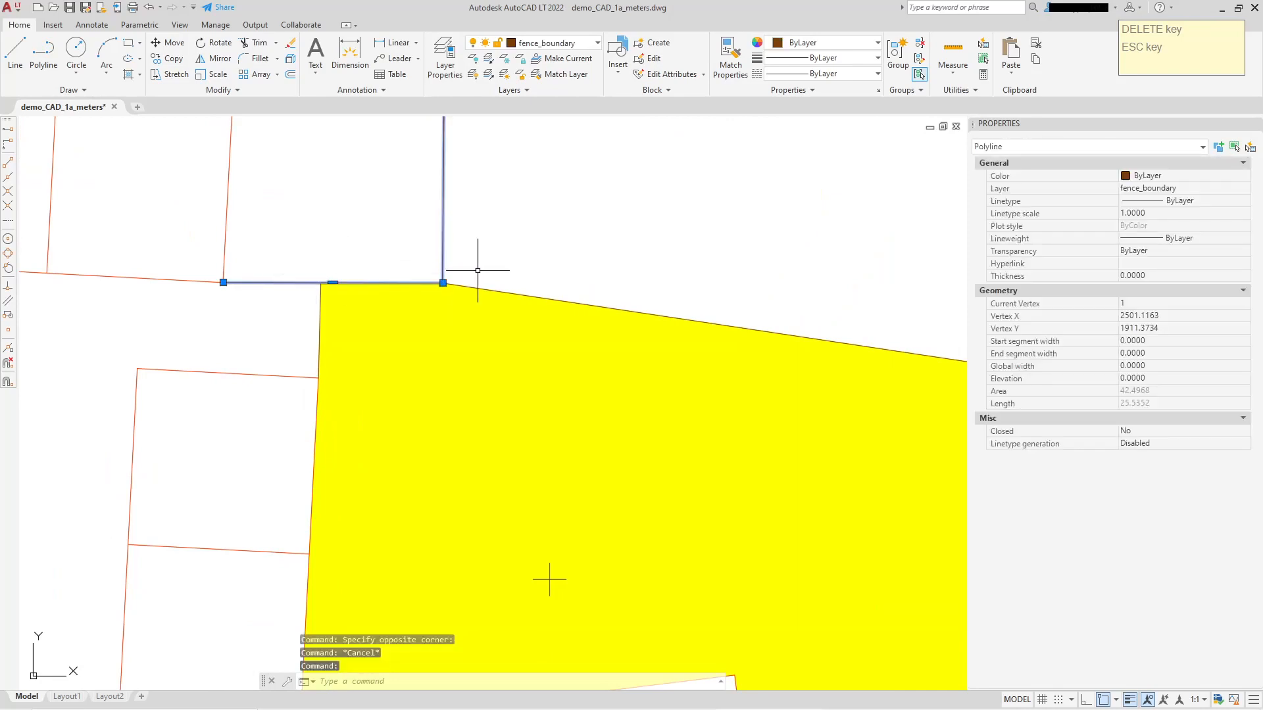
click(485, 288)
scroll(564, 258, down, 2)
middle_drag(713, 308, 246, 150)
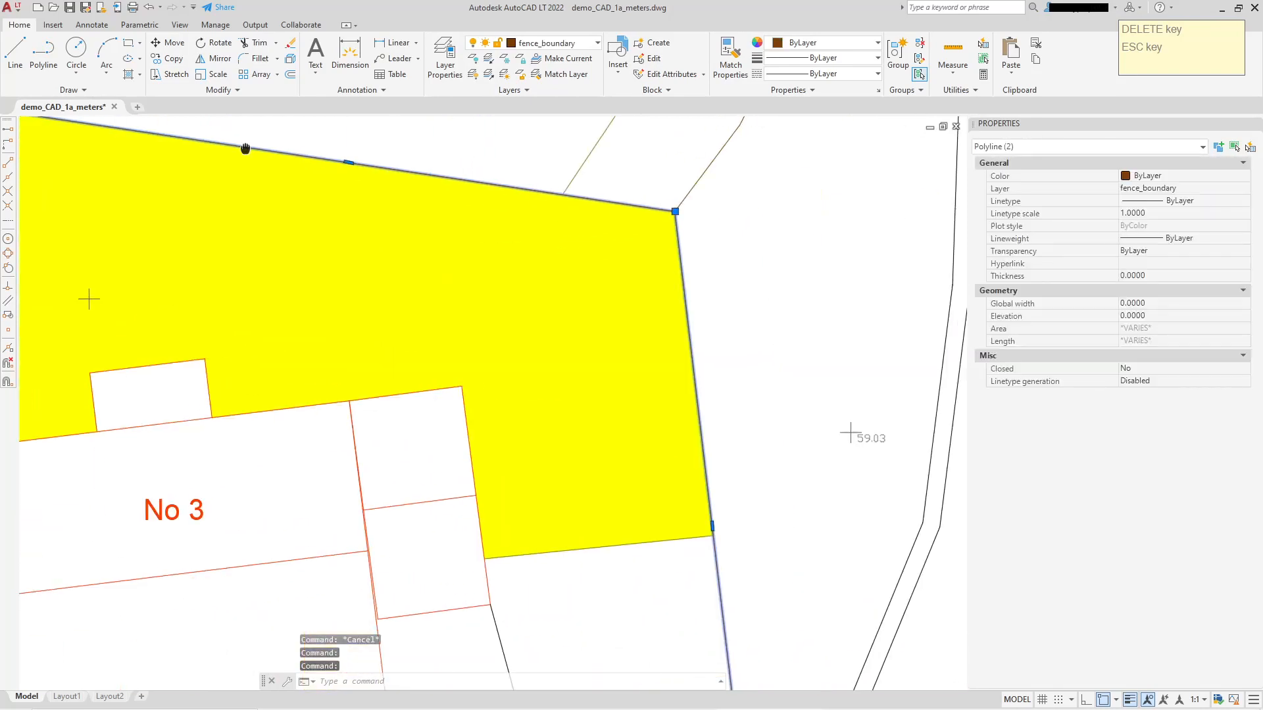
scroll(316, 168, down, 2)
middle_drag(607, 478, 569, 369)
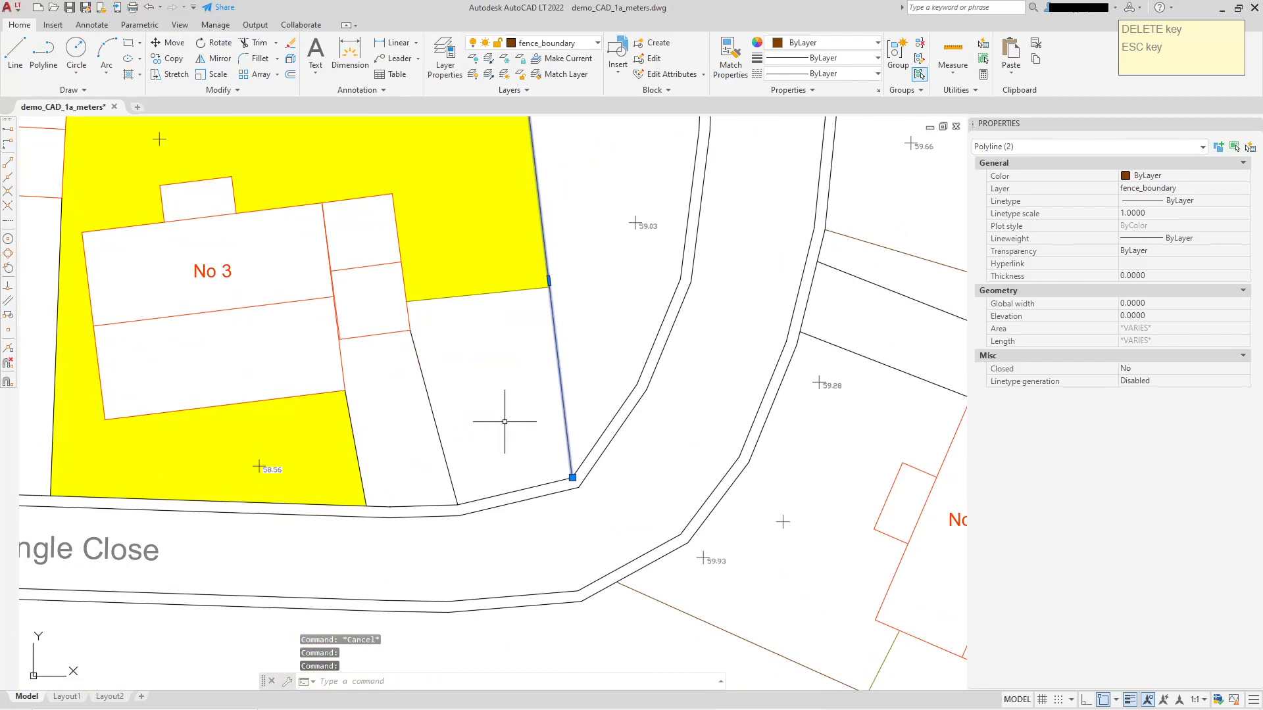
click(434, 298)
scroll(408, 318, up, 4)
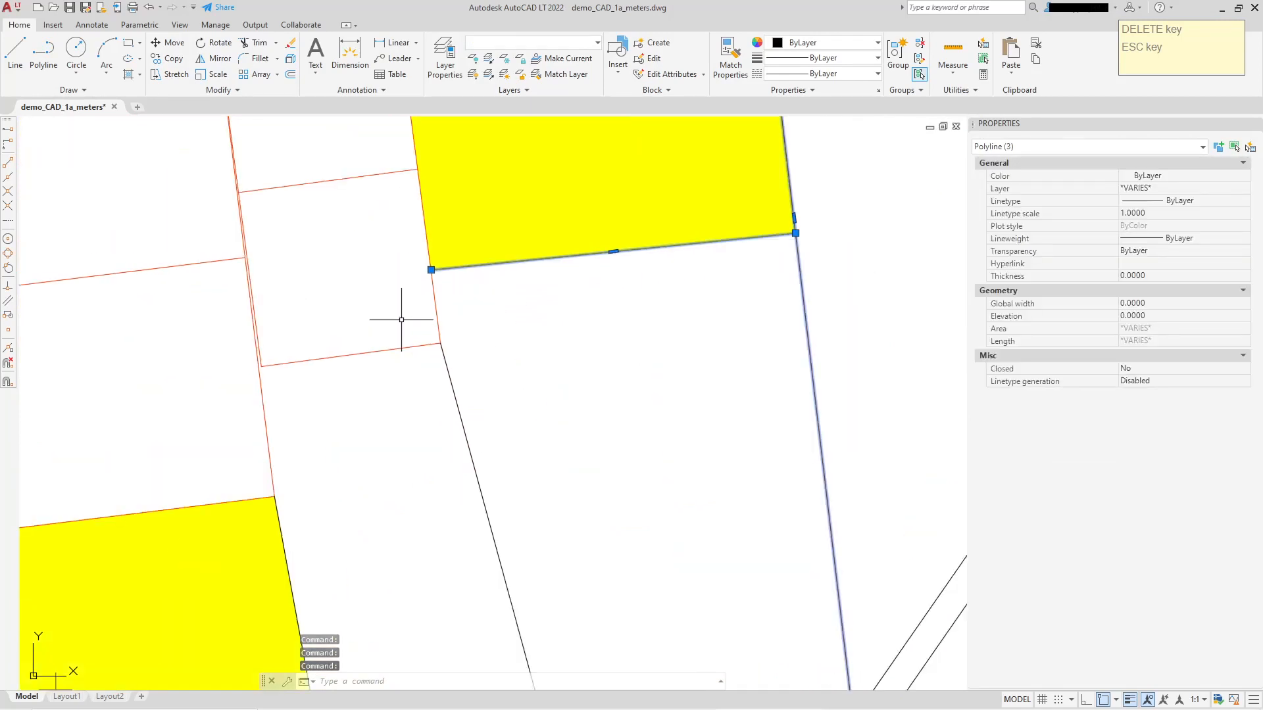
click(431, 280)
scroll(447, 304, down, 5)
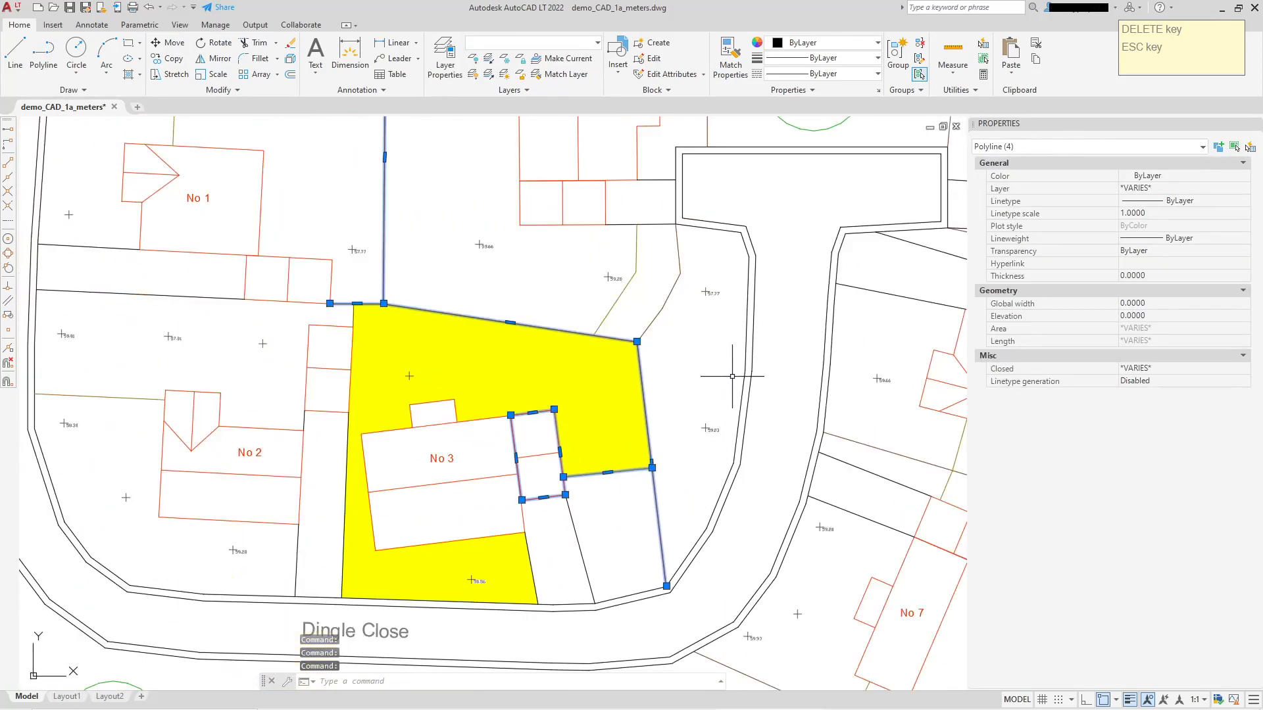
key(Escape)
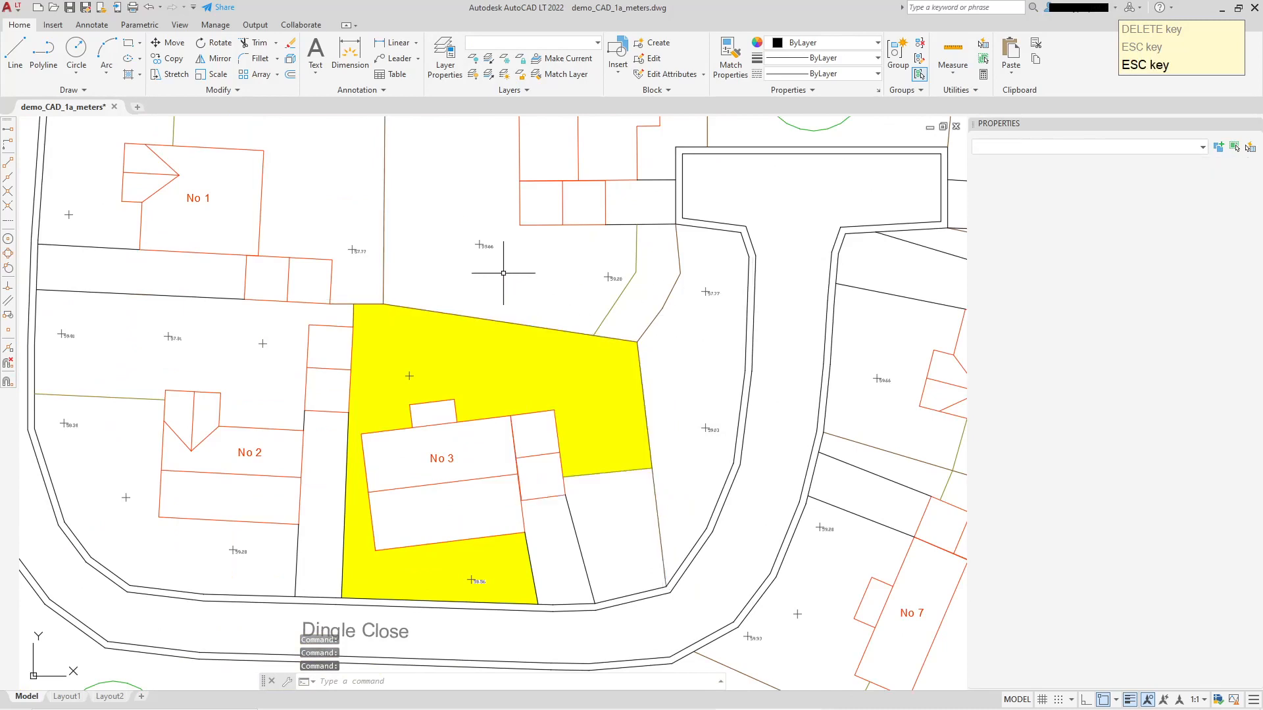
Stretch the upper-left end of the fence polyline along No 3's garden to about X 2503.57, Y 1892.89.
middle_drag(461, 264, 490, 244)
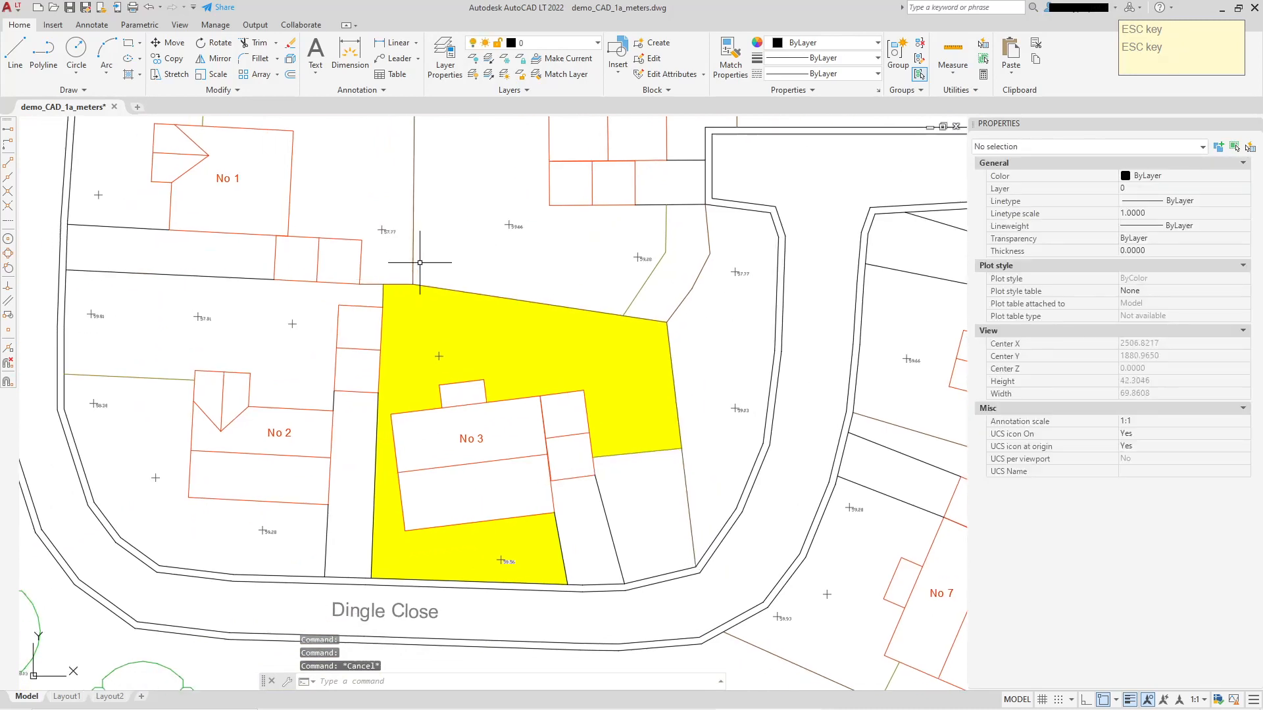
click(431, 287)
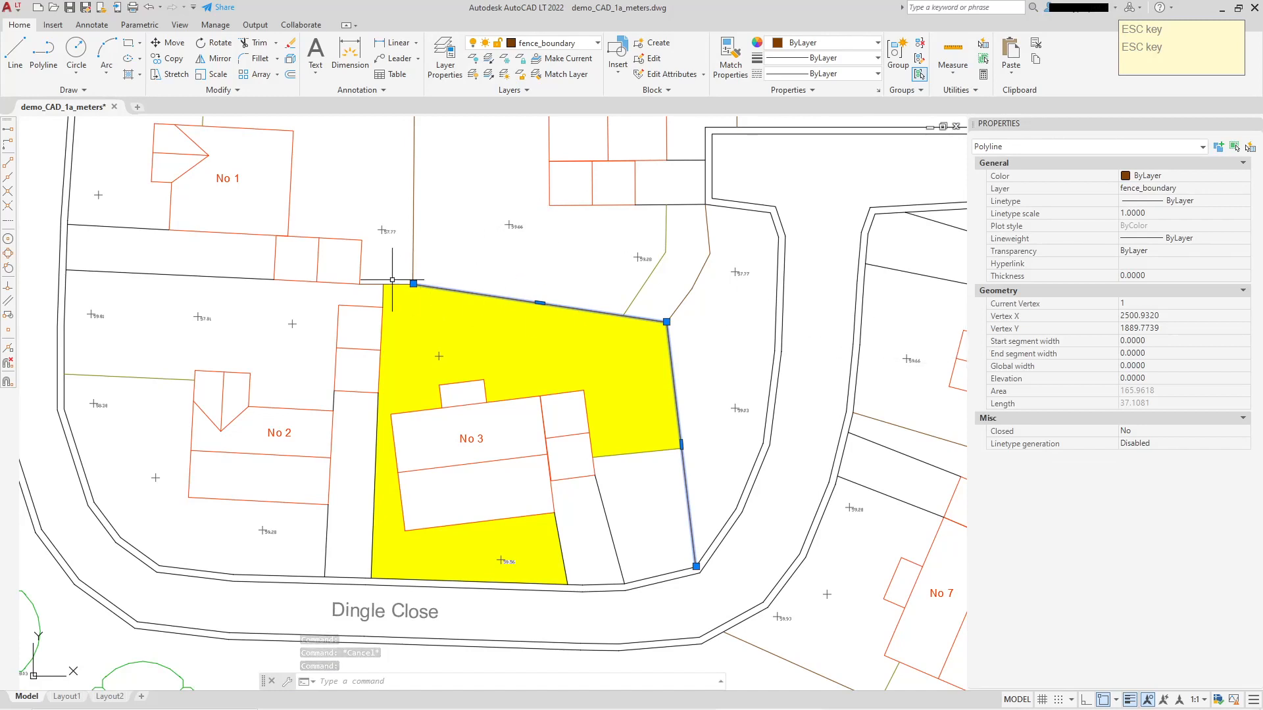
click(413, 283)
click(448, 242)
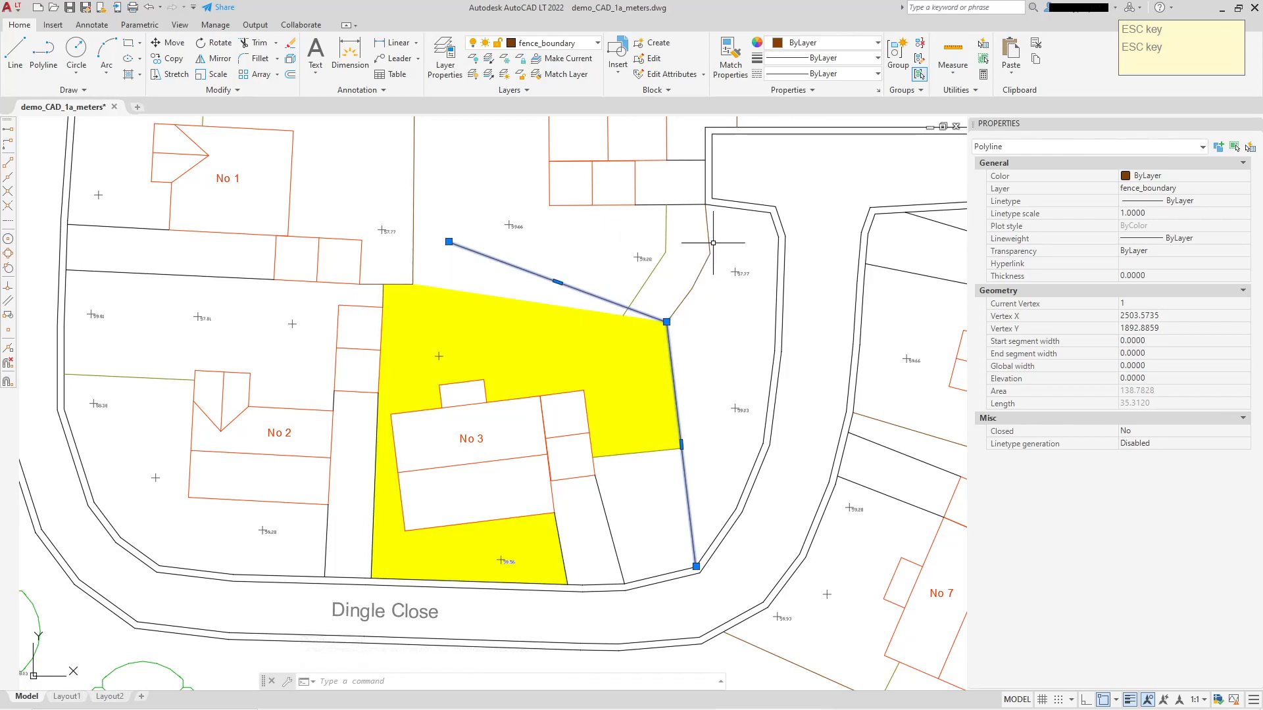
middle_drag(469, 275, 473, 327)
scroll(473, 326, down, 2)
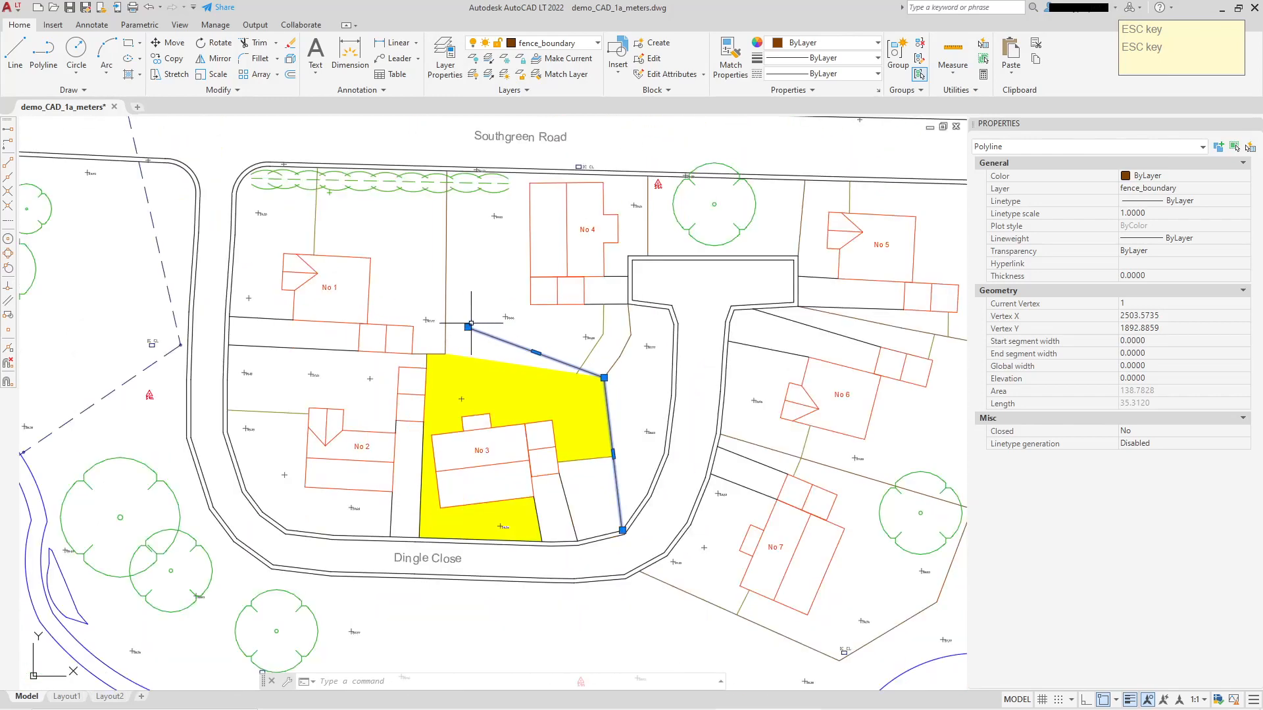
scroll(492, 358, up, 2)
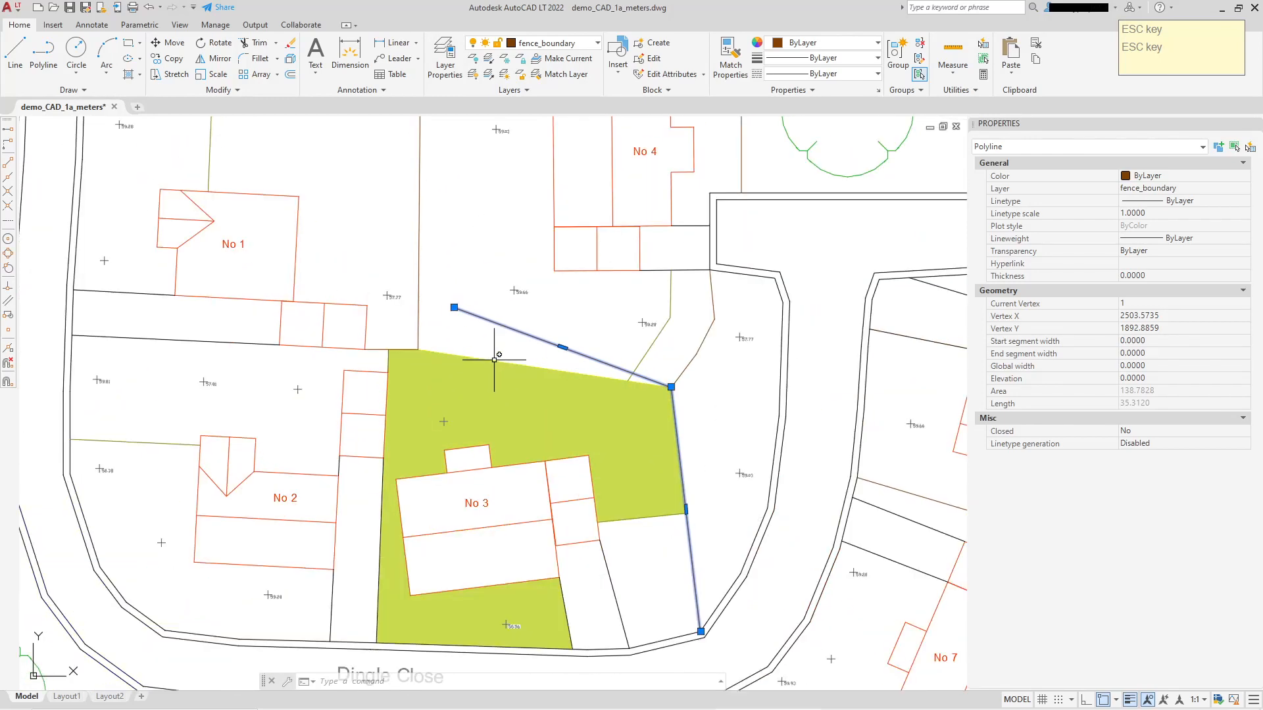
Undo the stretch of the fence polyline along No 3's garden.
key(ctrl+z)
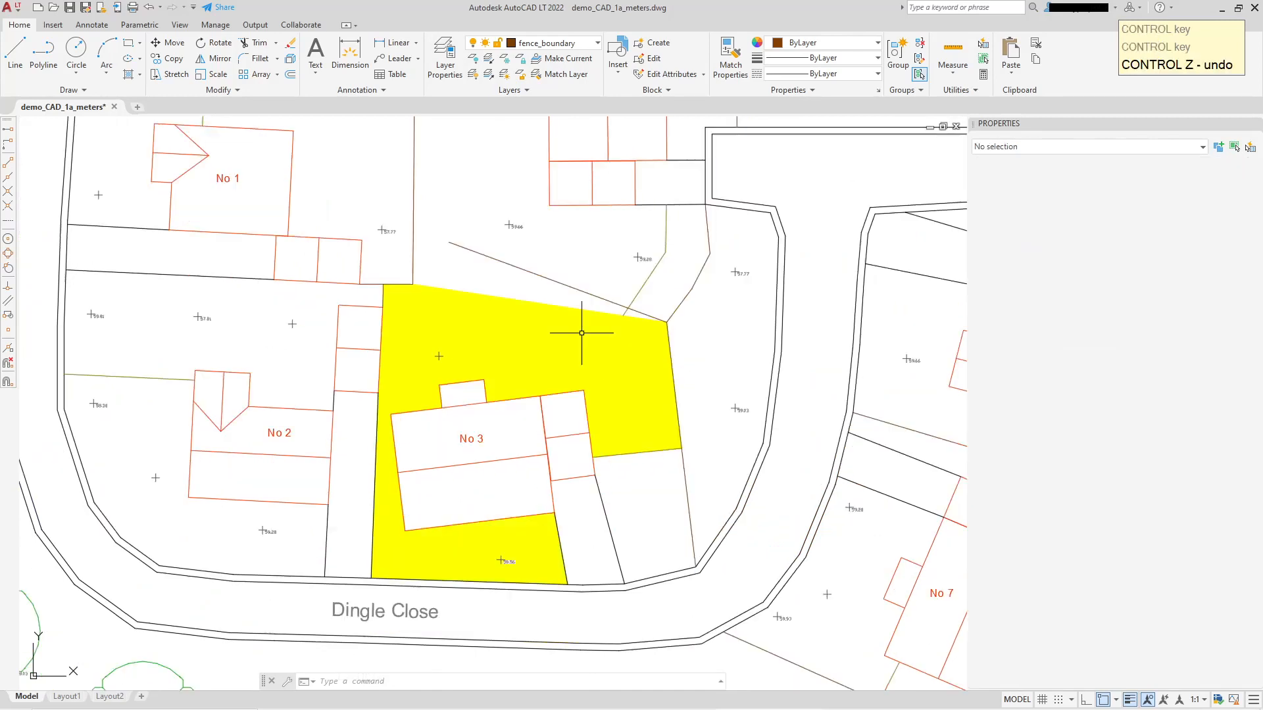
key(ctrl+z)
middle_drag(618, 297, 620, 229)
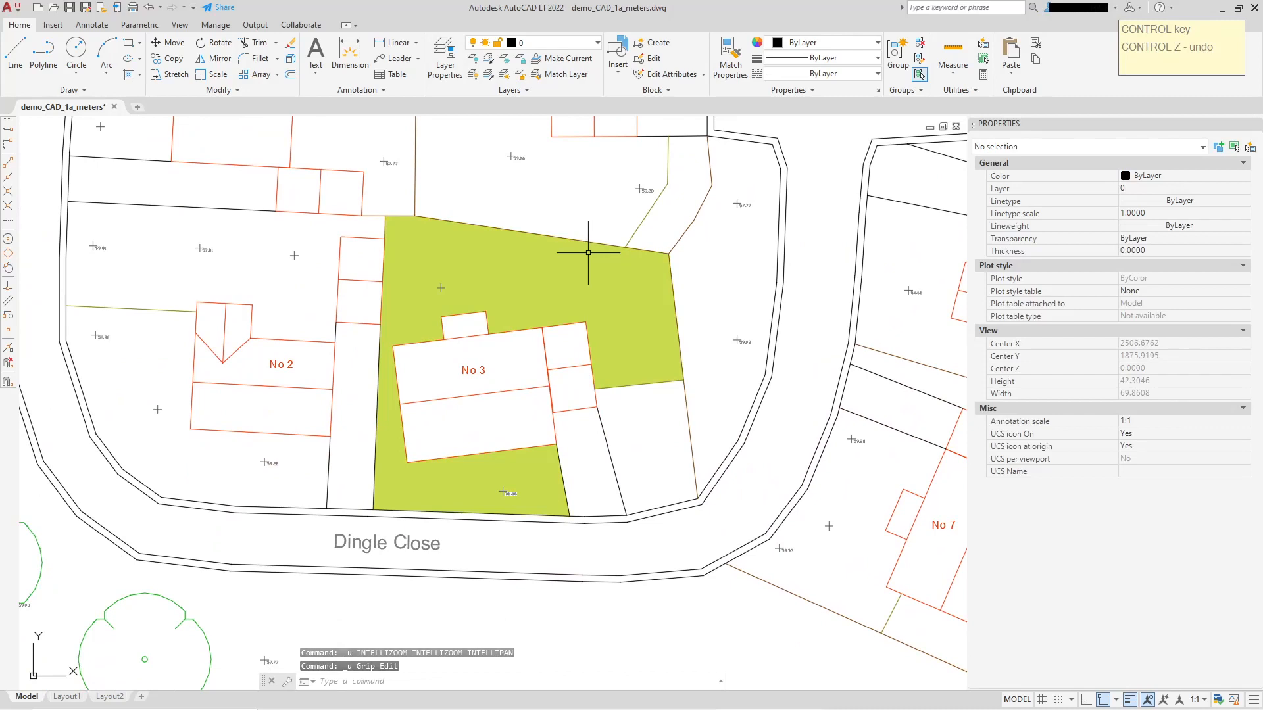
Recreate the yellow hatch's boundary as a polyline and reassociate the hatch with the new boundary.
click(417, 243)
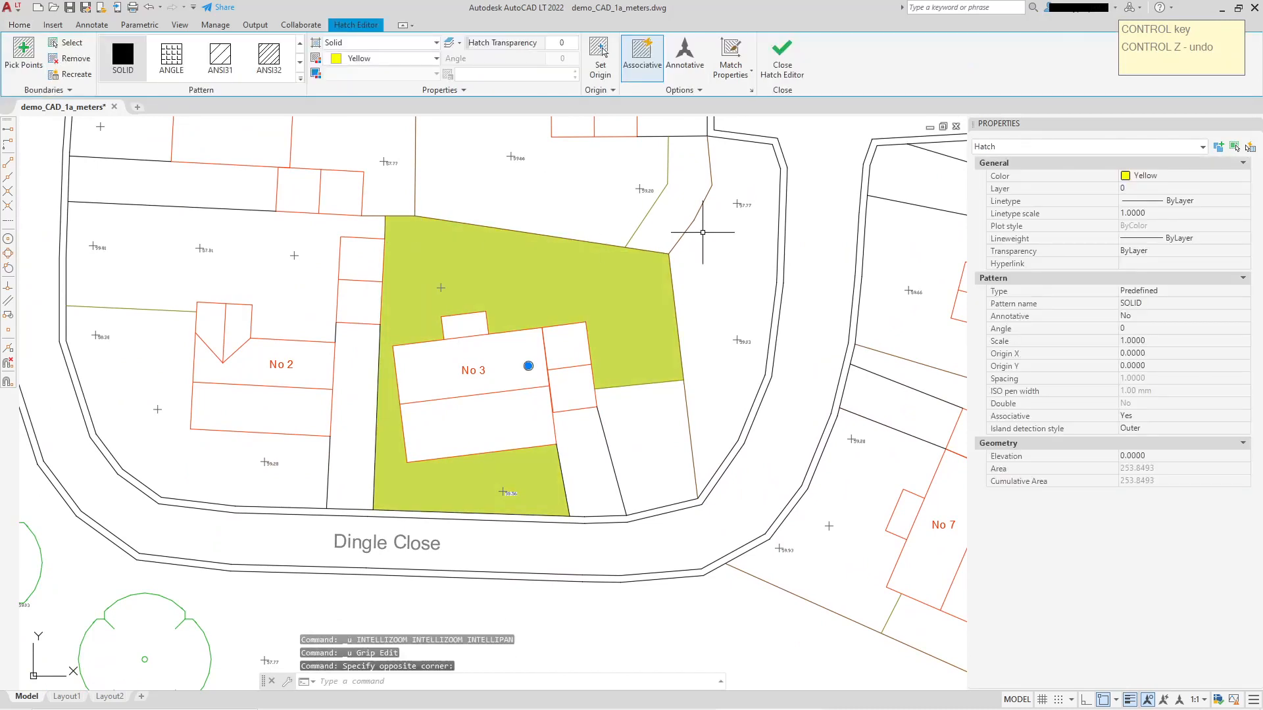
click(76, 75)
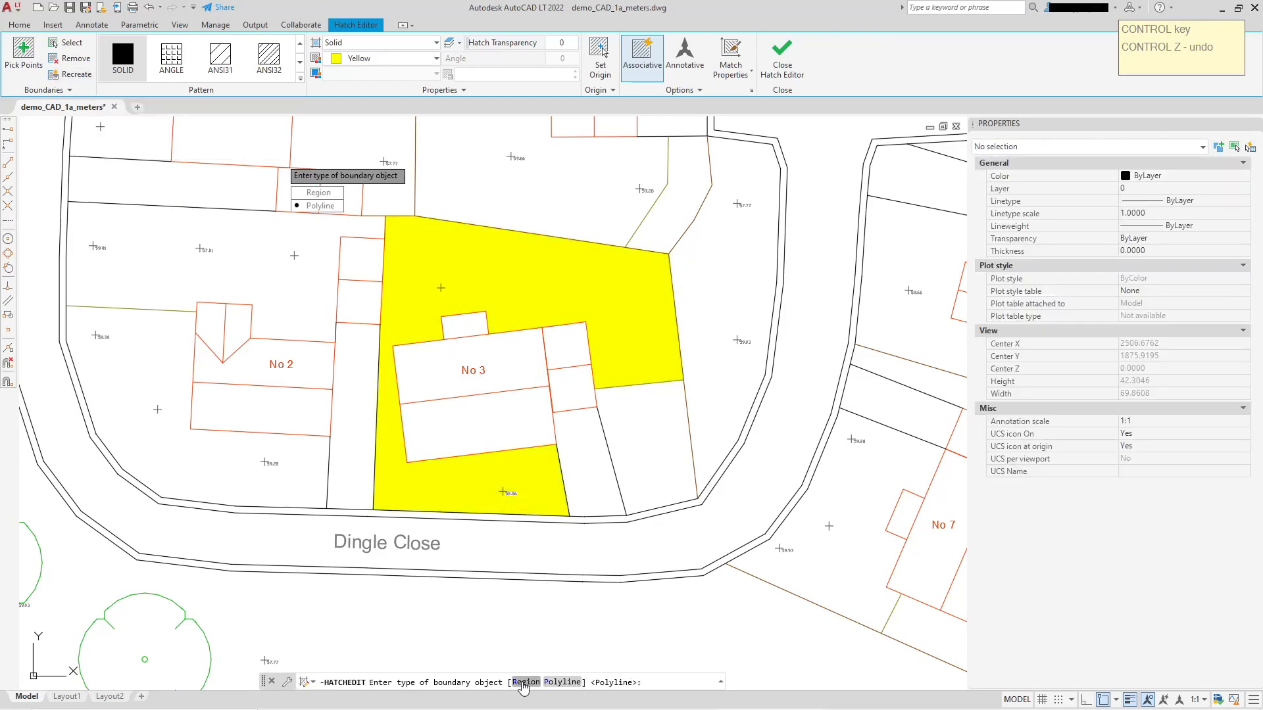
click(563, 683)
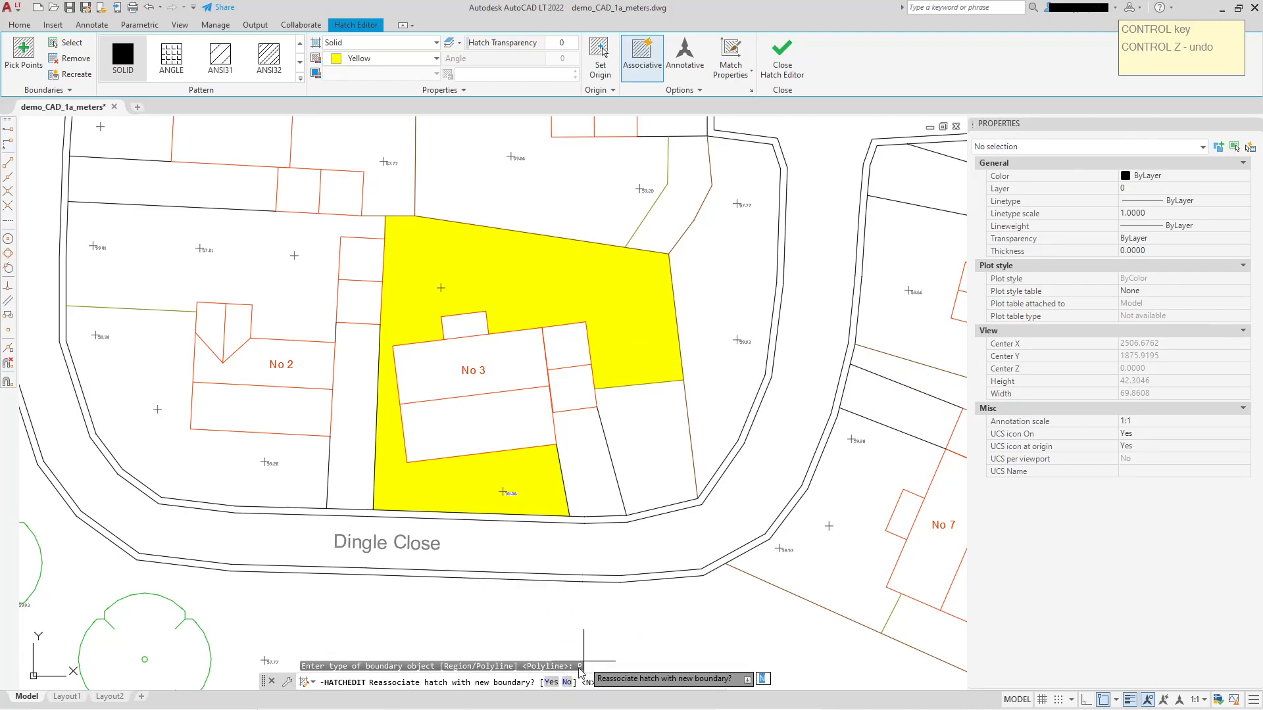
click(552, 682)
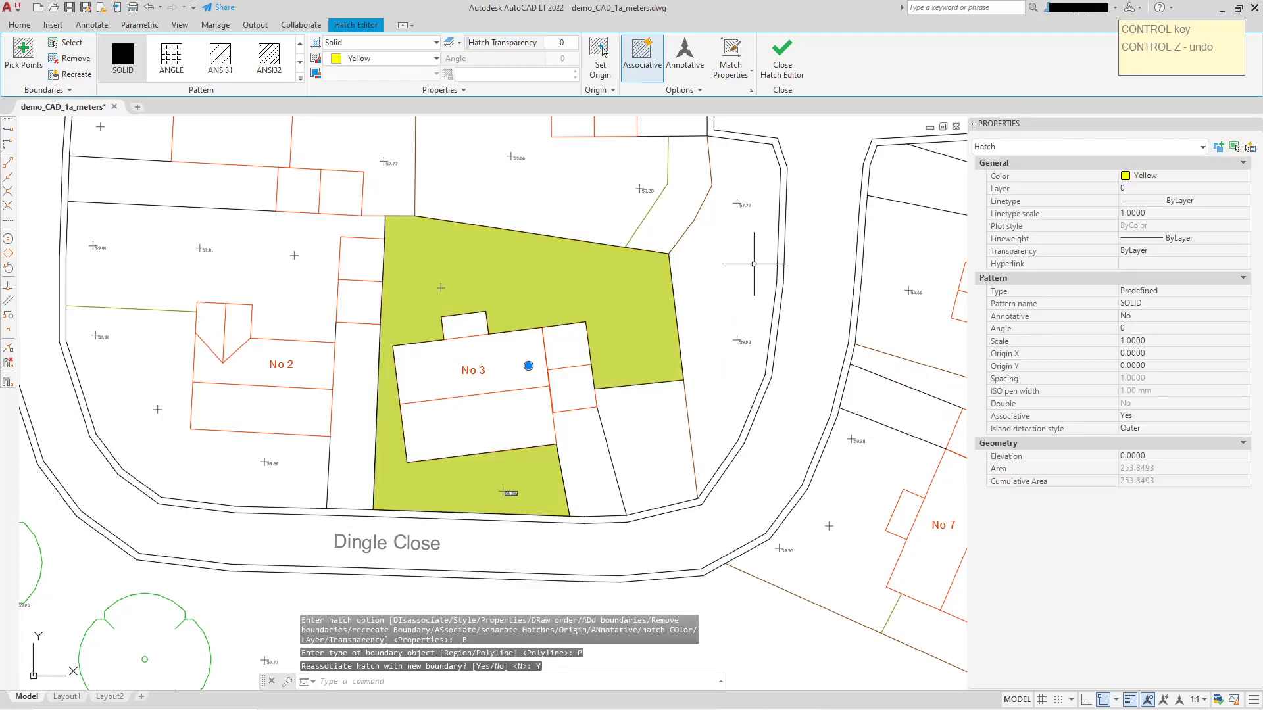
key(Escape)
Select the recreated boundary polyline and the yellow hatch separately to inspect each object.
click(593, 239)
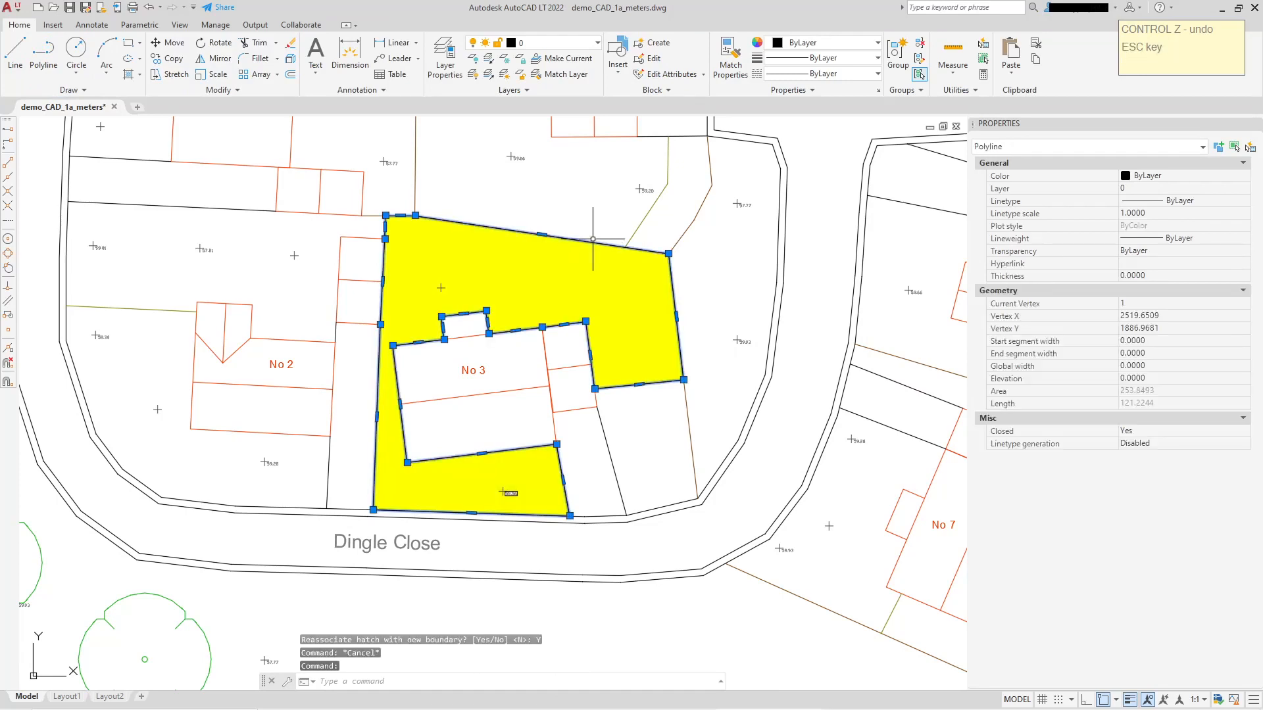
key(Escape)
click(525, 269)
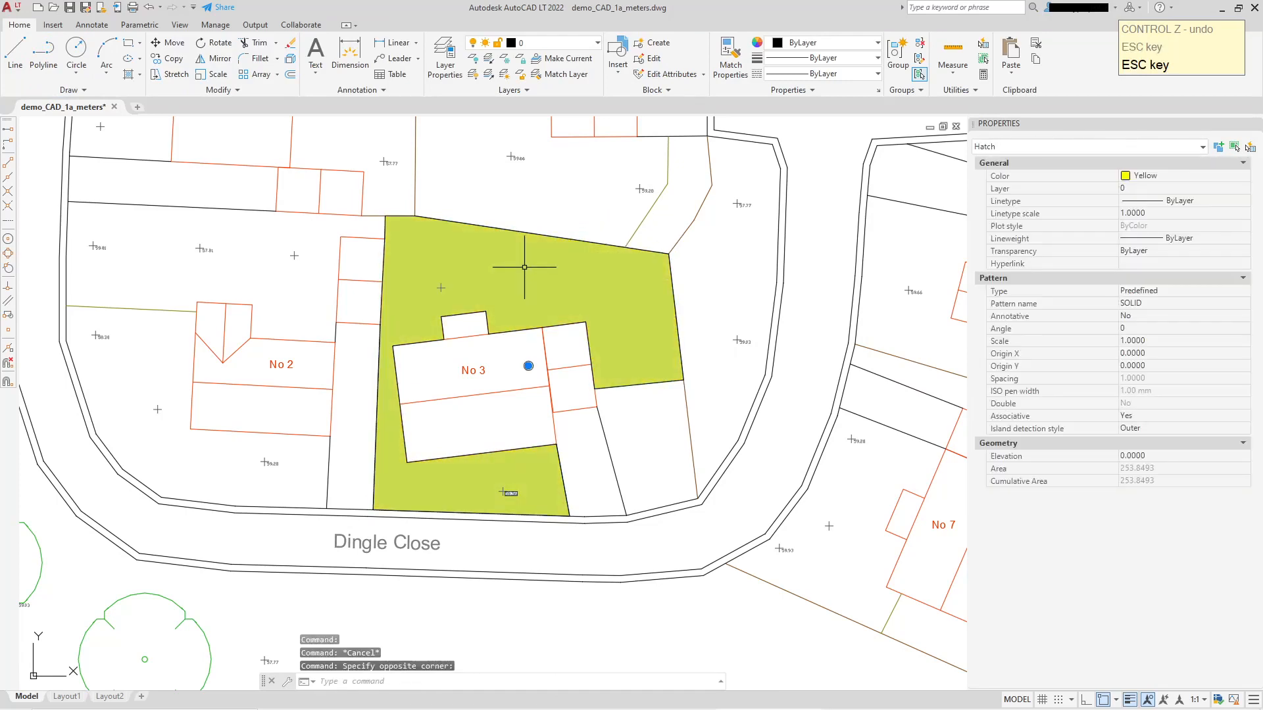
key(Escape)
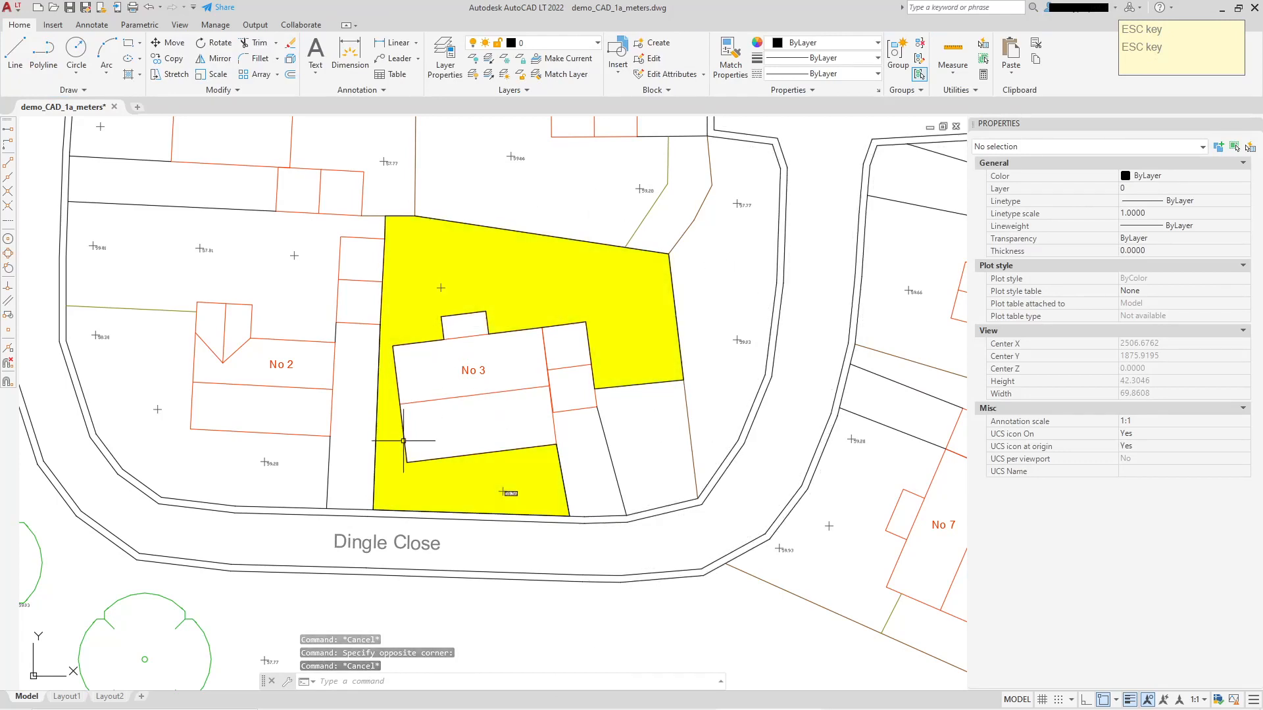
Stretch two upper vertices of the recreated garden boundary polyline, one up and outward and one into No 2's plot.
click(526, 233)
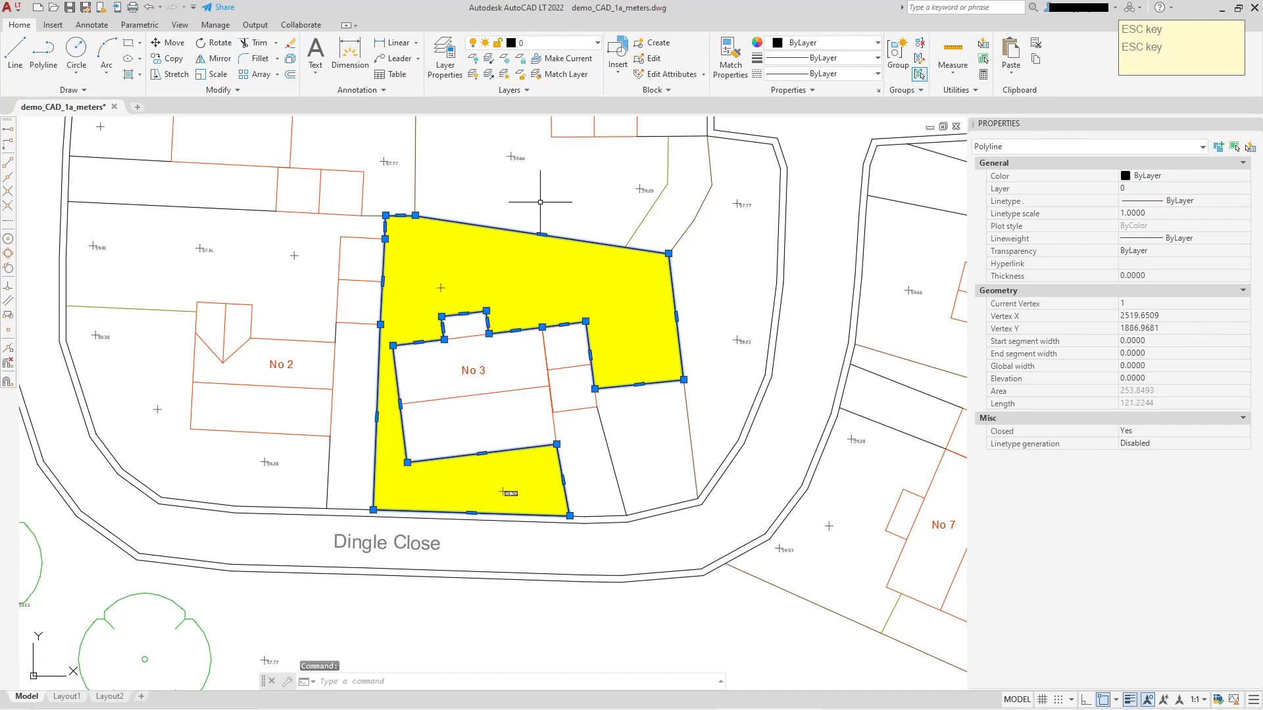
middle_drag(540, 202, 567, 255)
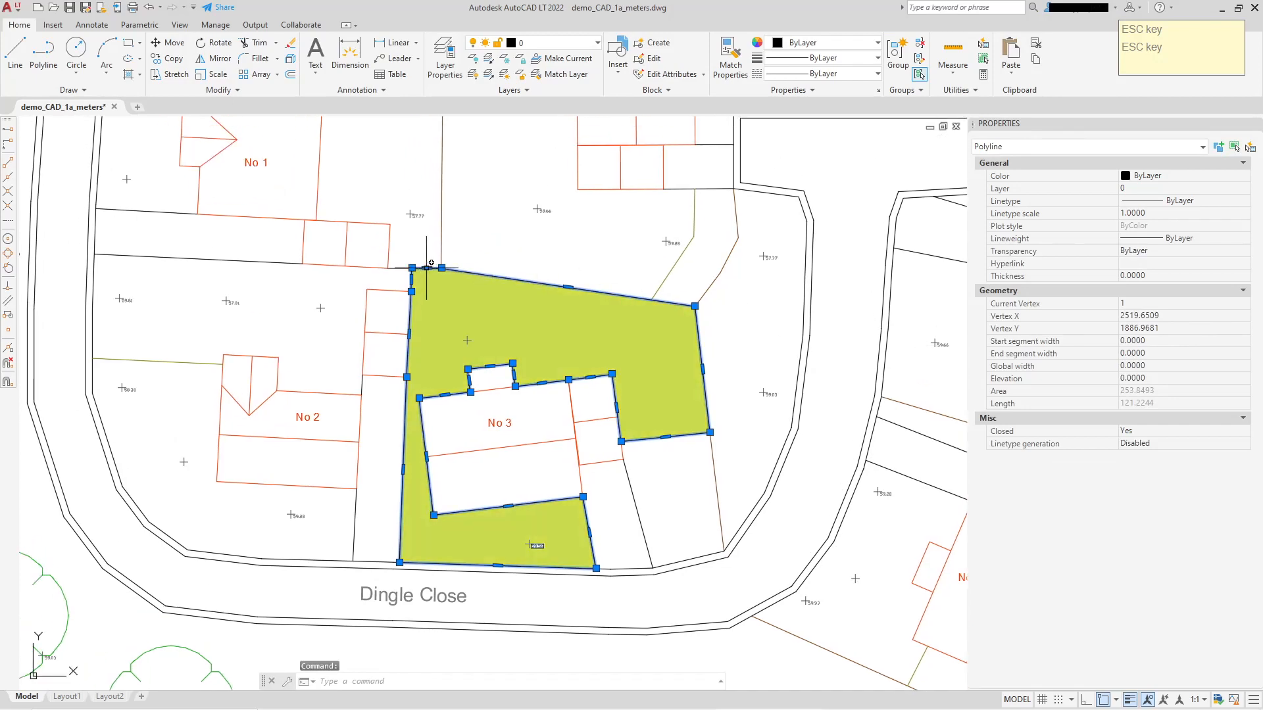
scroll(440, 259, up, 4)
click(440, 283)
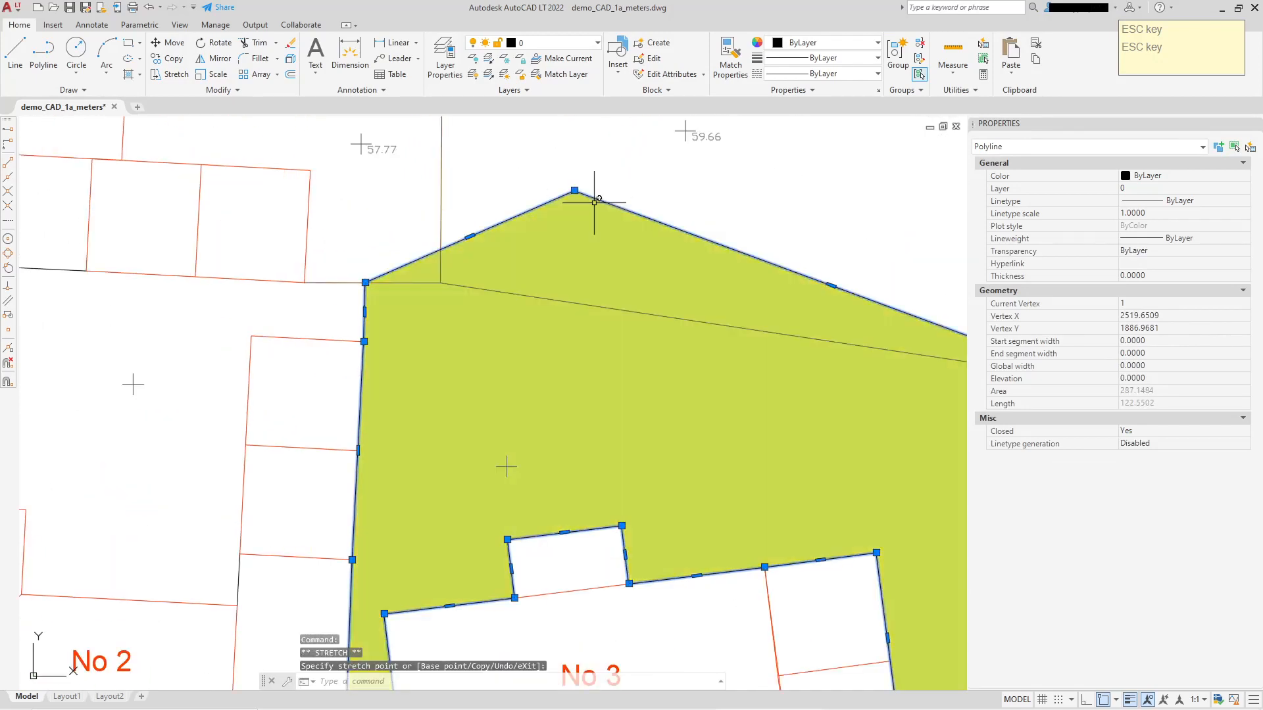
scroll(658, 242, down, 4)
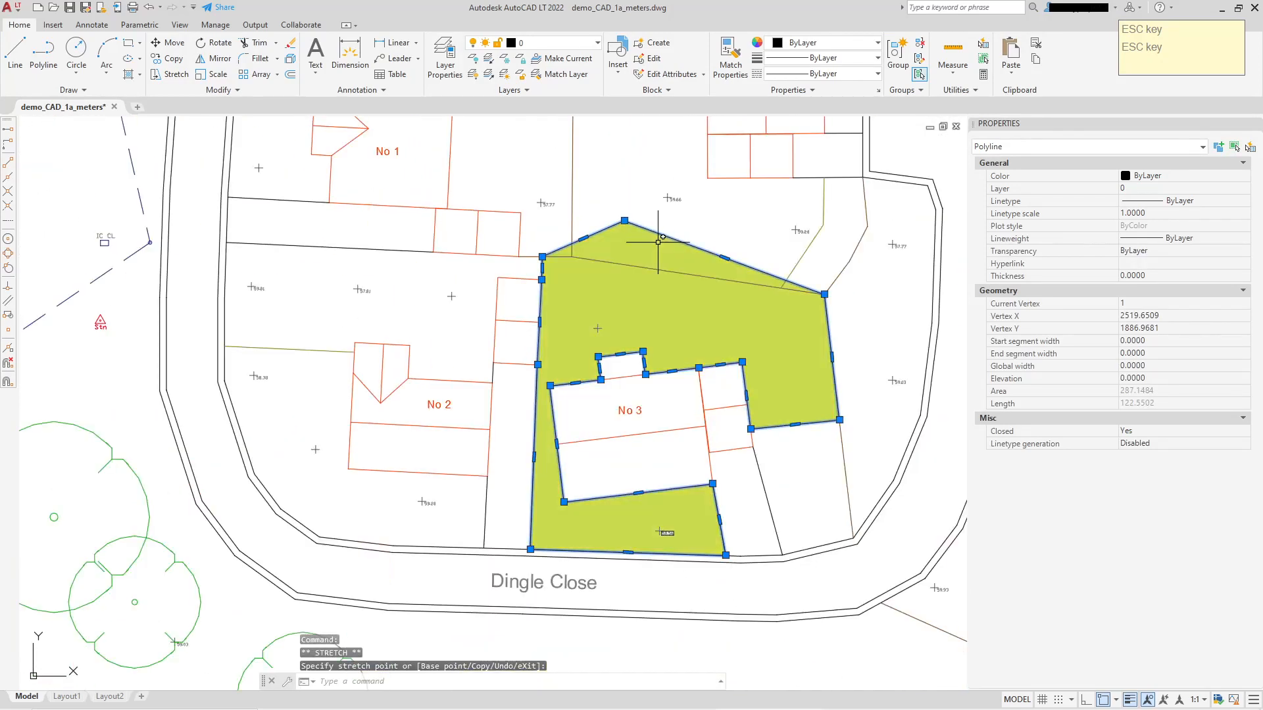
click(417, 292)
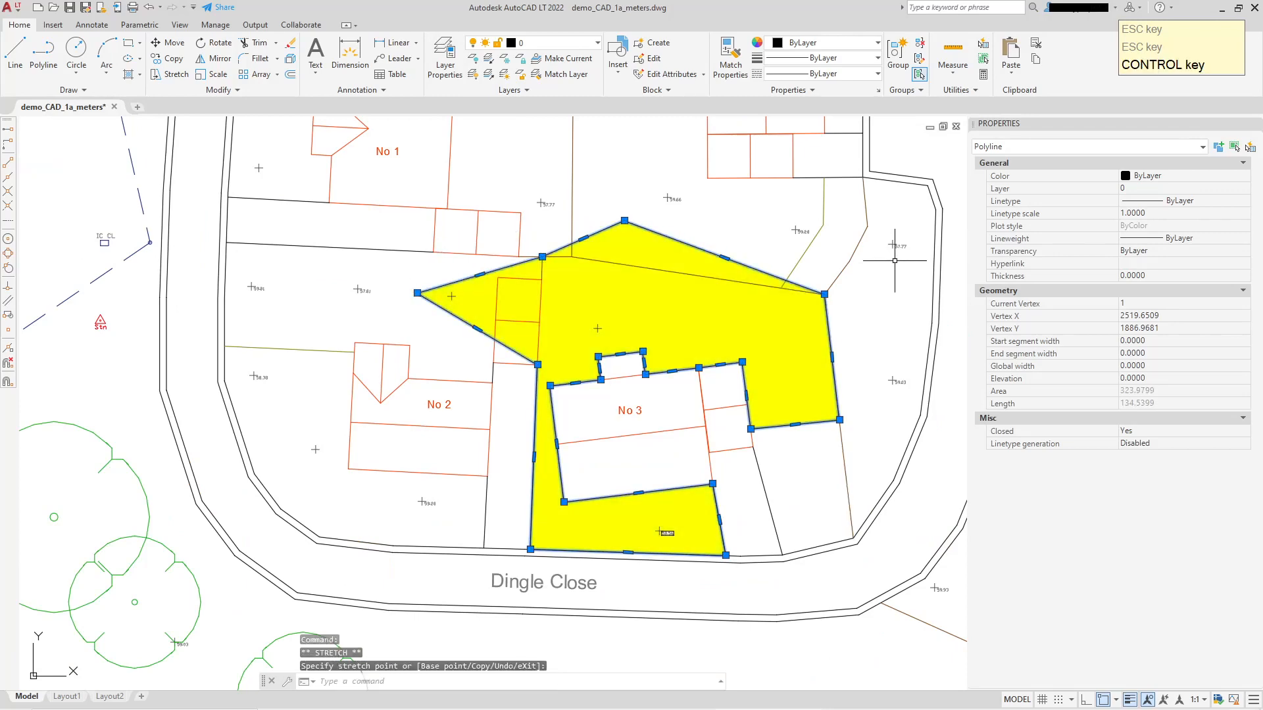
Undo both vertex stretches on the garden boundary polyline.
key(ctrl+z)
key(ctrl+z)
scroll(809, 273, down, 2)
mouse_move(809, 273)
middle_down()
mouse_move(638, 232)
mouse_move(565, 281)
middle_up()
scroll(637, 232, down, 1)
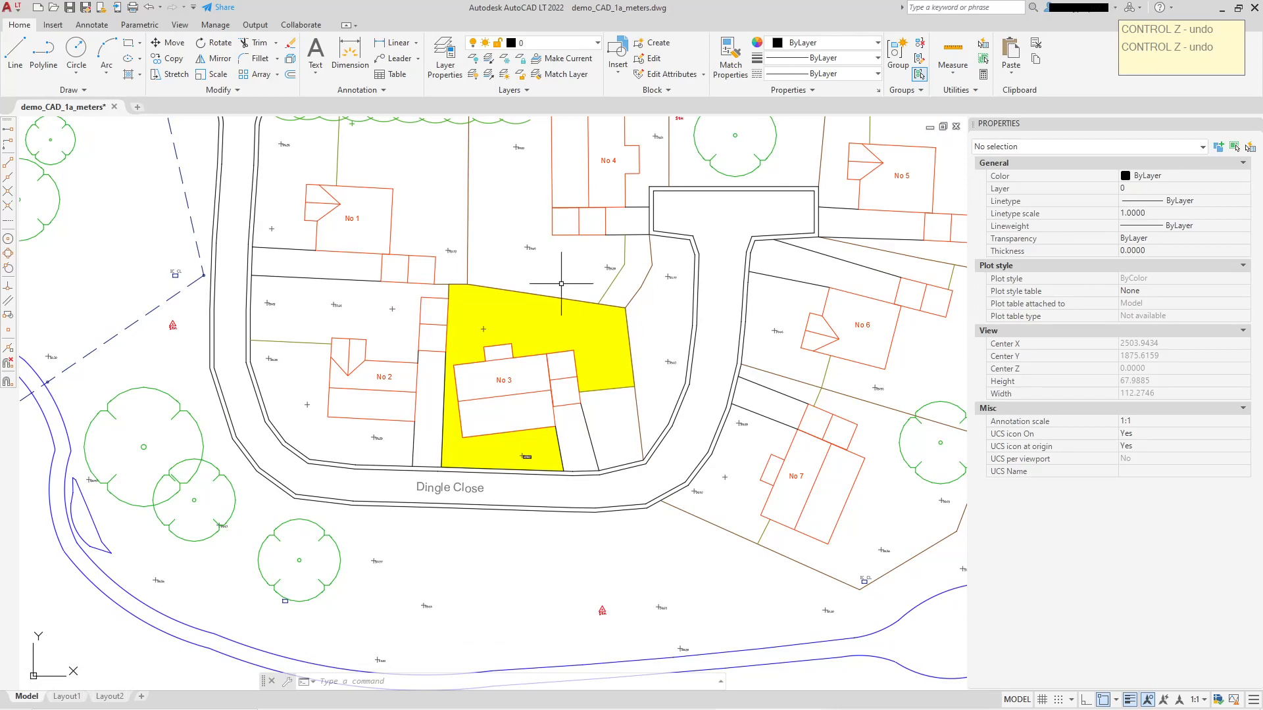
Send the recreated boundary polyline around No 3's garden to the back of the draw order.
scroll(561, 283, up, 4)
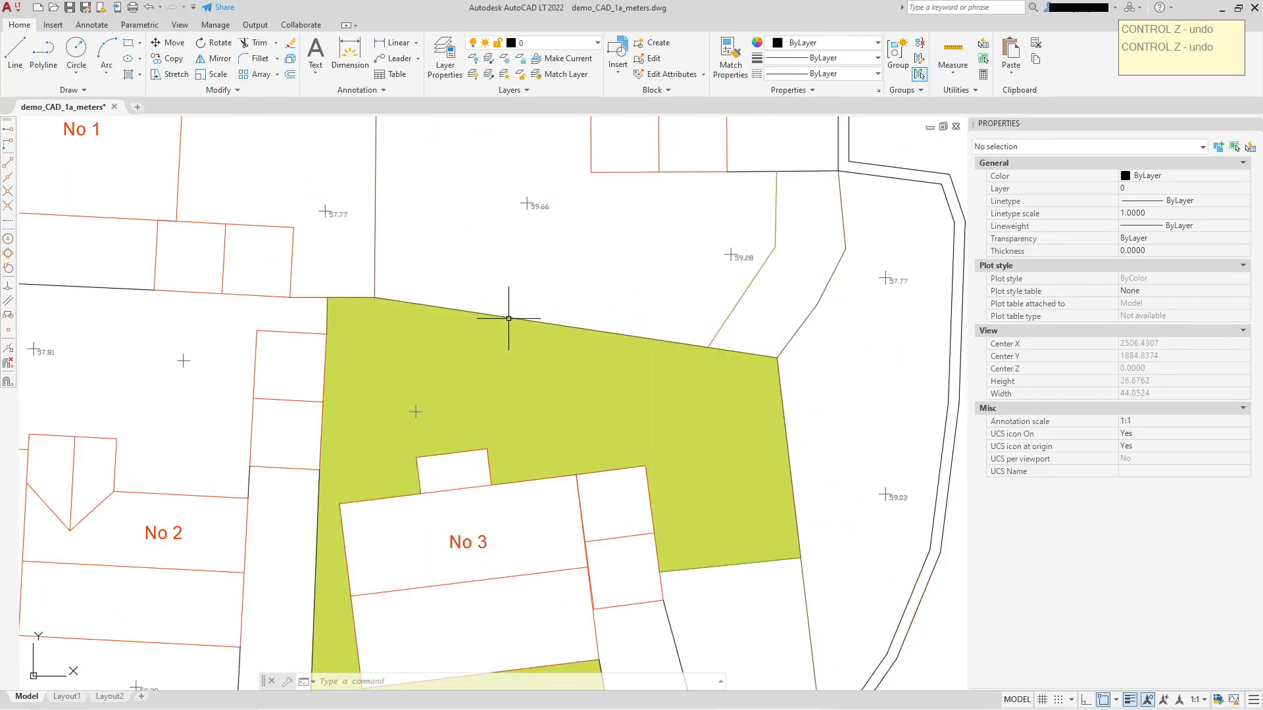
click(508, 319)
right_click(540, 252)
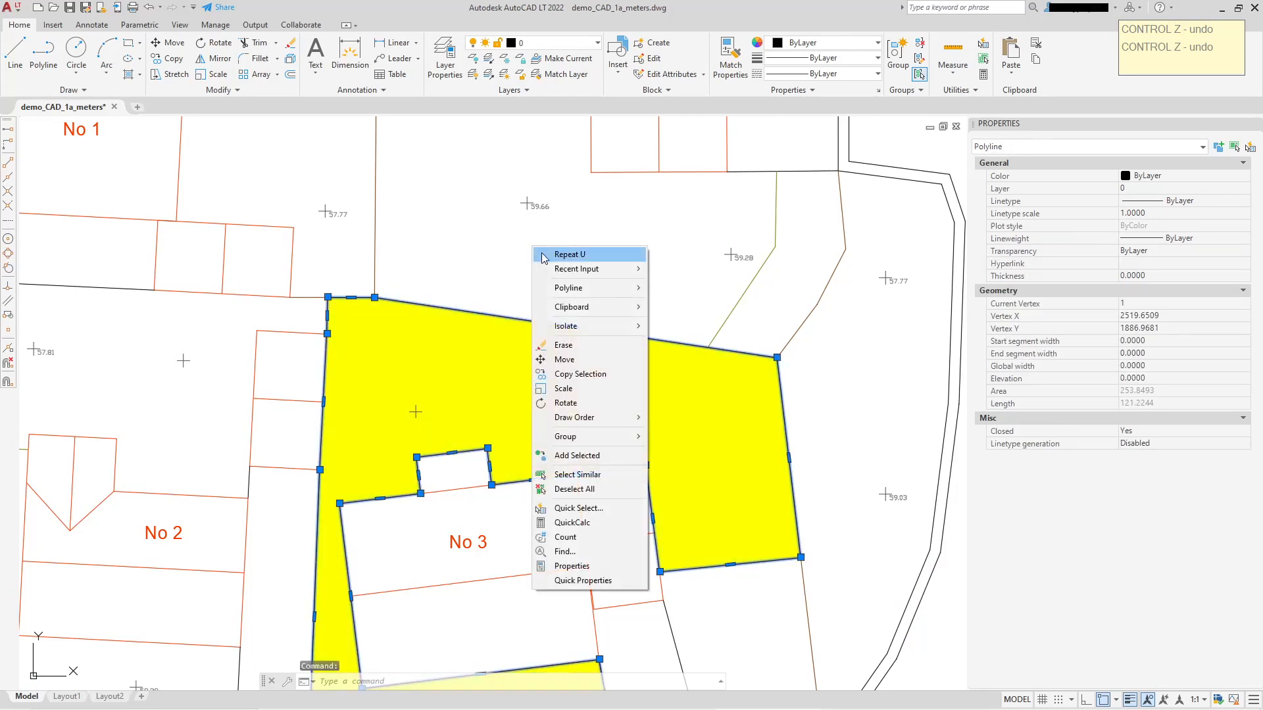
mouse_move(585, 419)
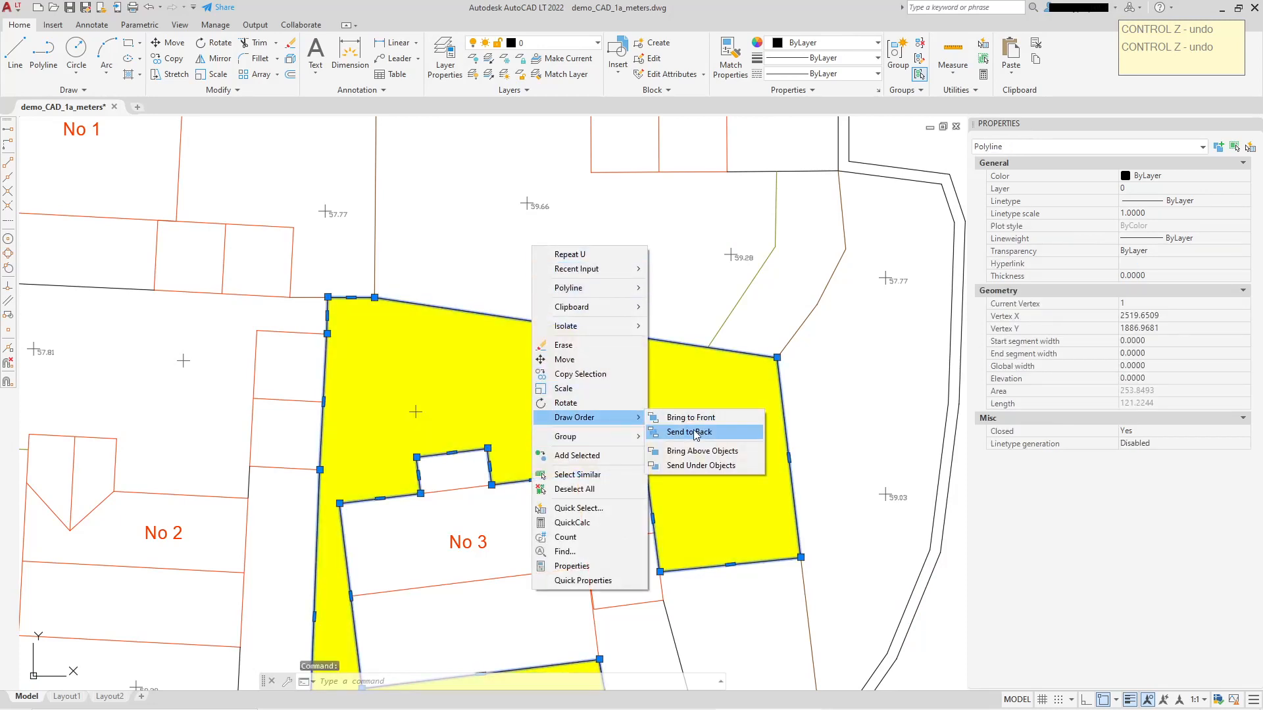
click(695, 434)
Send the yellow solid hatch of No 3's garden to the back of the draw order.
middle_drag(874, 305, 859, 241)
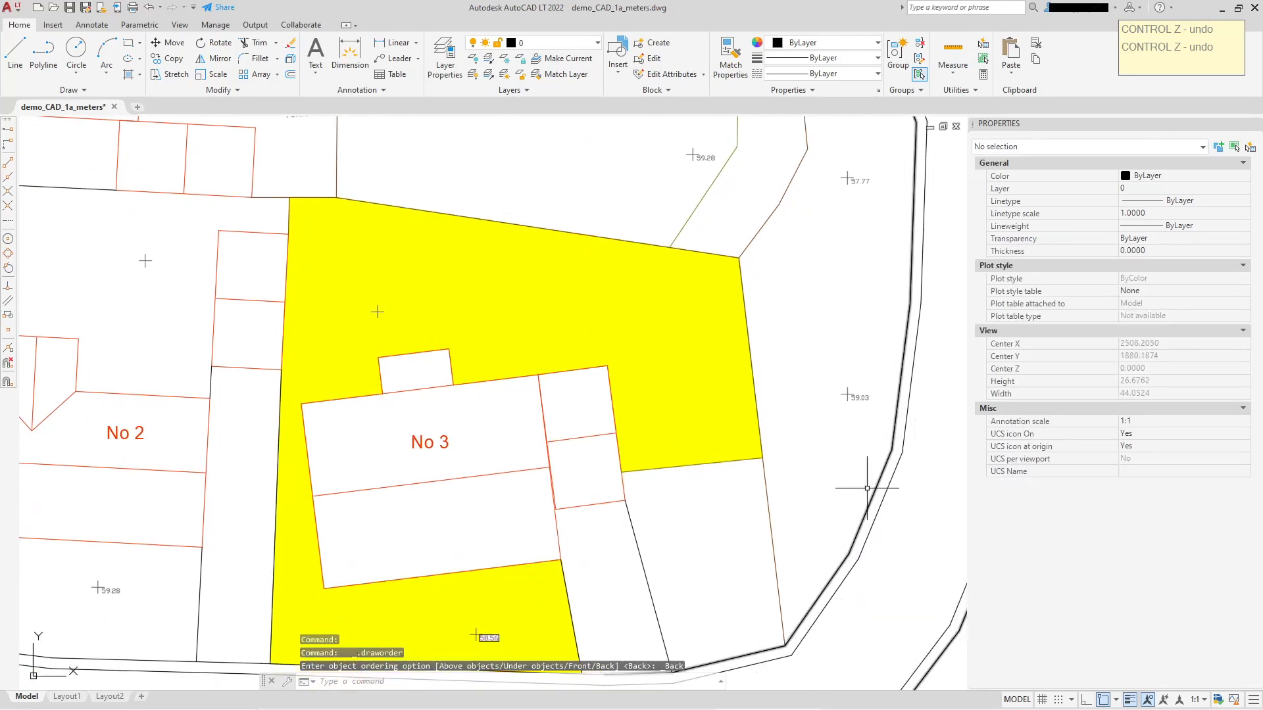
click(411, 206)
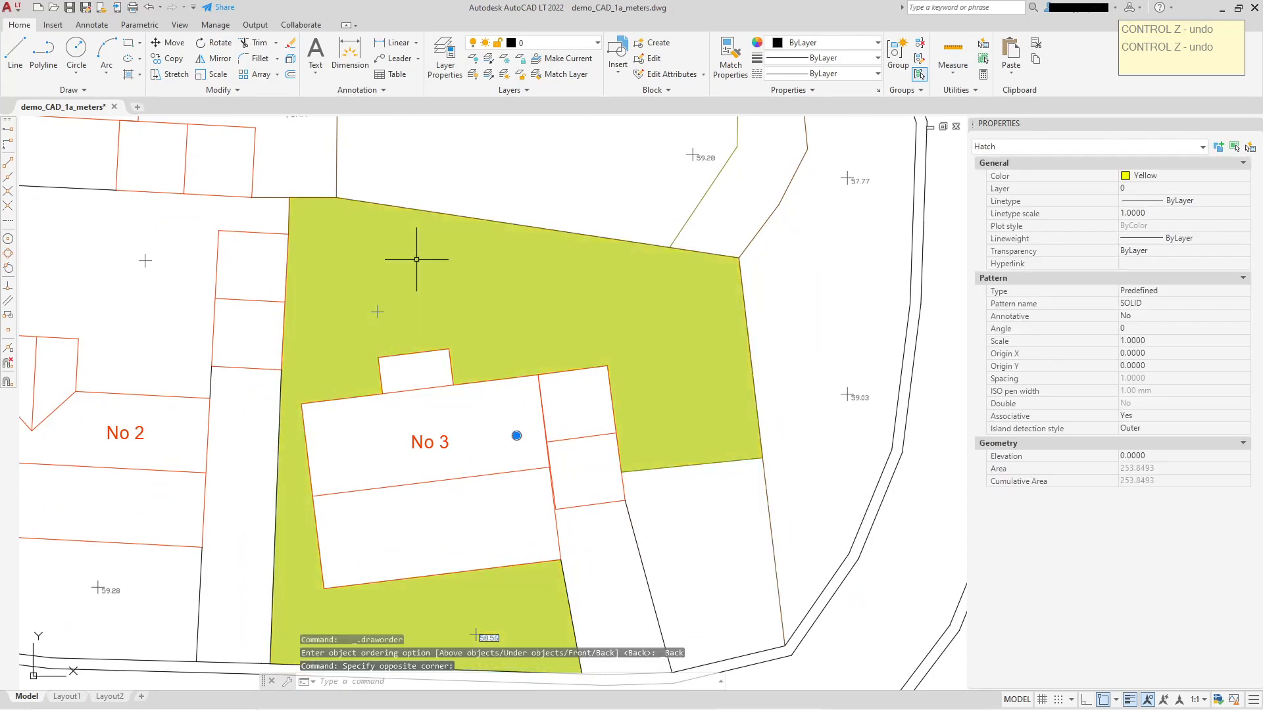
right_click(418, 260)
mouse_move(499, 490)
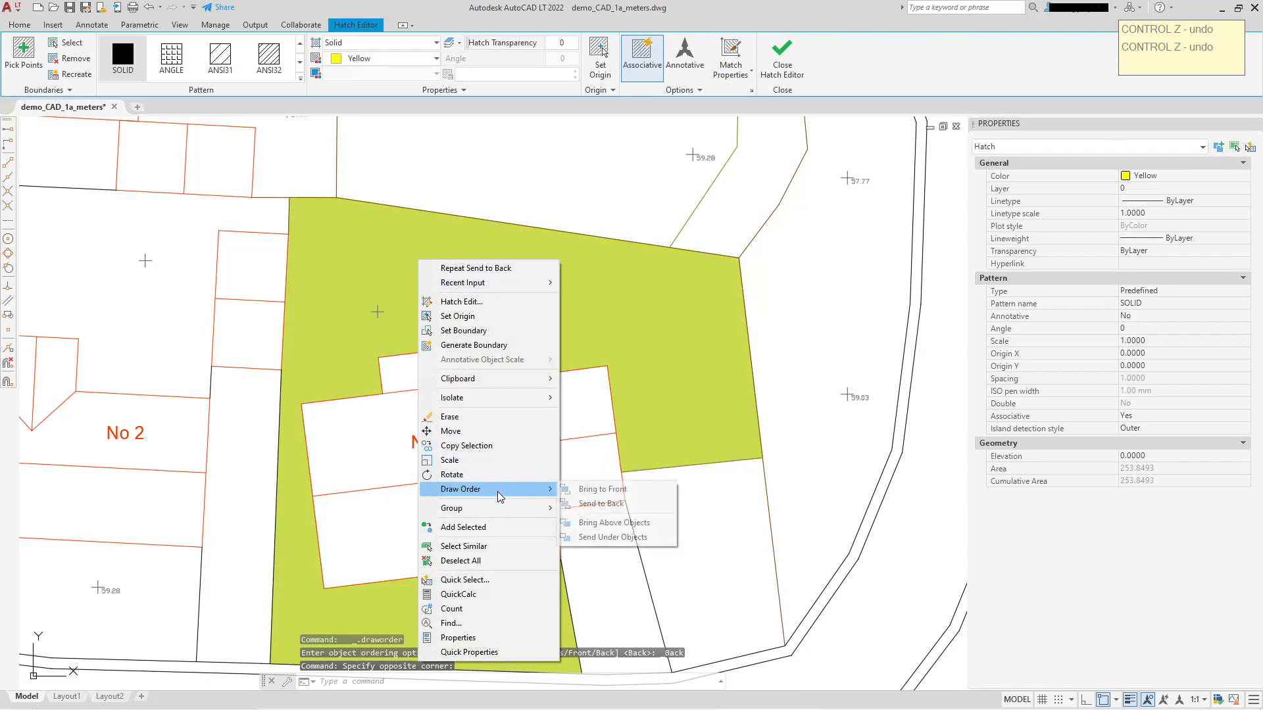
click(618, 504)
key(Escape)
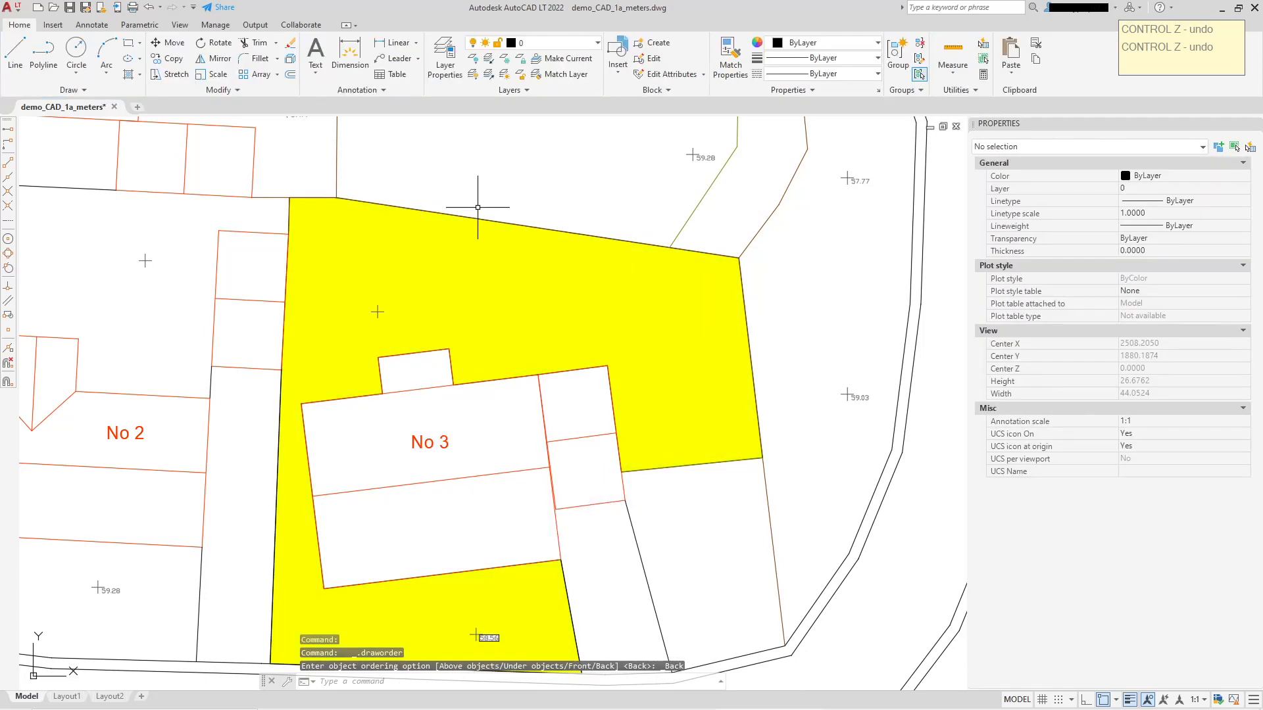
Send the fence_boundary polyline along the upper edge of No 3's garden to the back of the draw order.
click(473, 216)
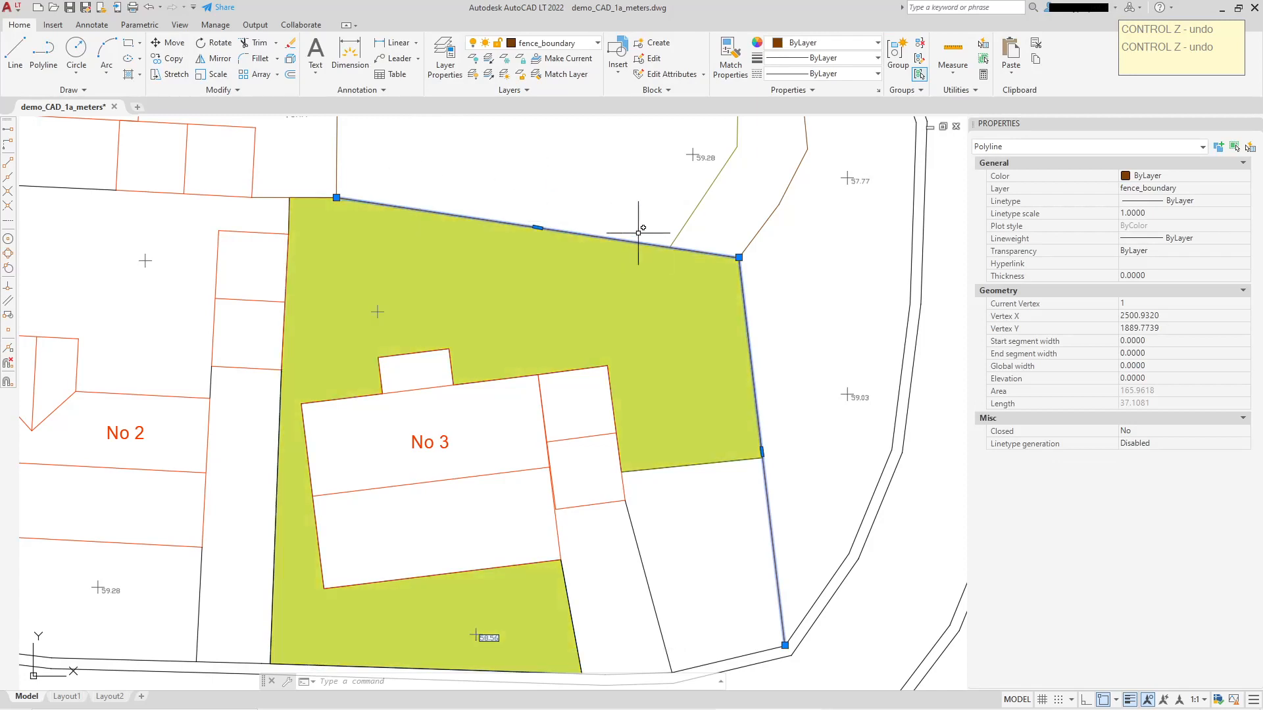
right_click(538, 227)
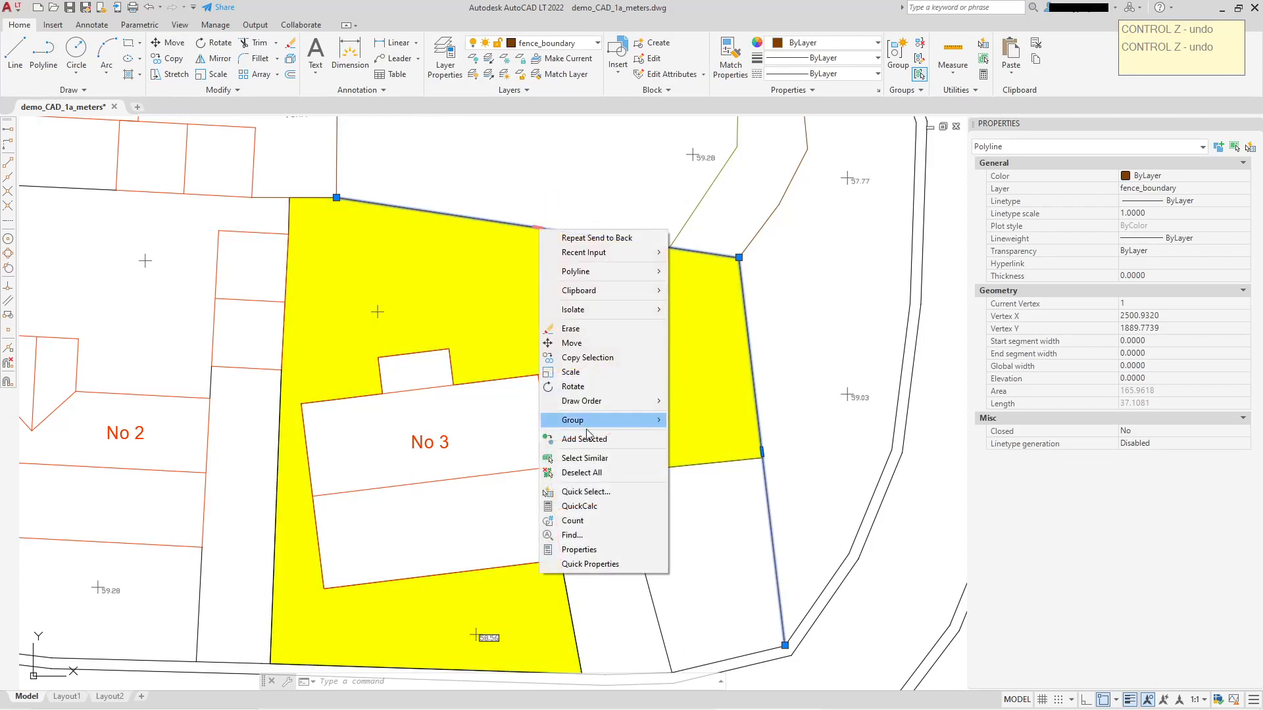
mouse_move(595, 402)
click(697, 415)
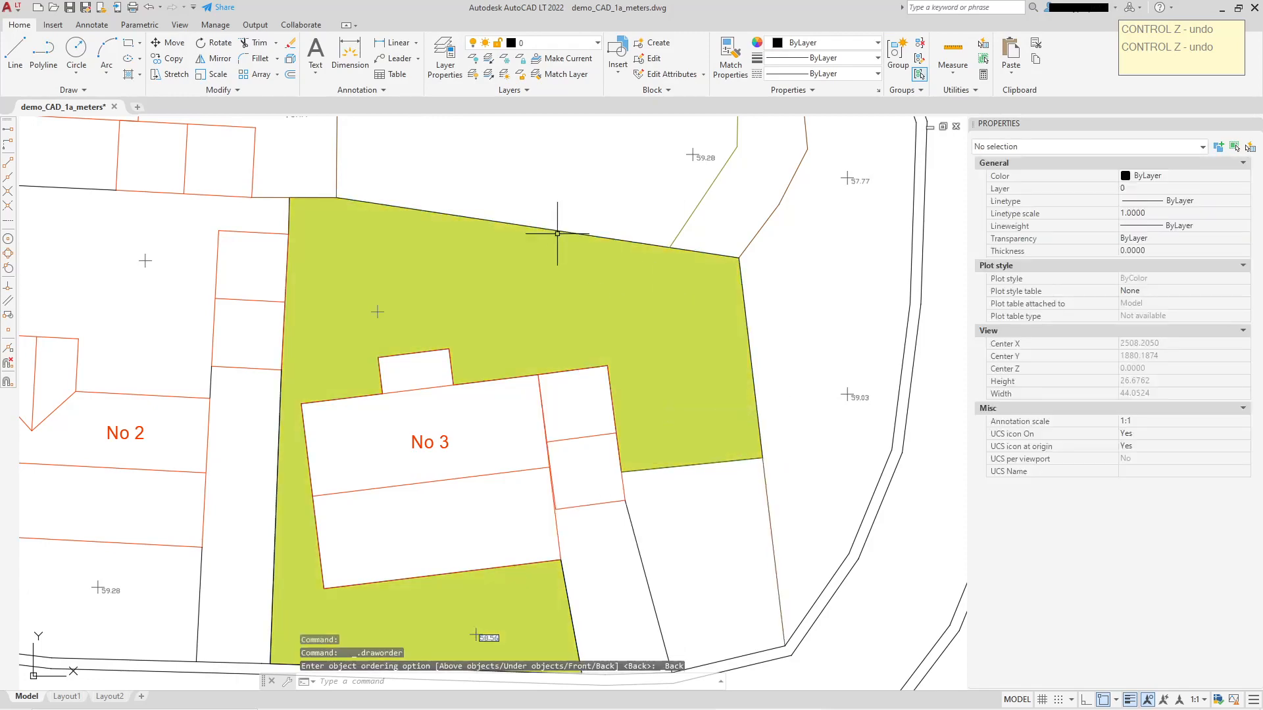
Select the recreated boundary polyline around No 3's garden to check it, and undo the last action.
click(538, 227)
scroll(681, 218, down, 2)
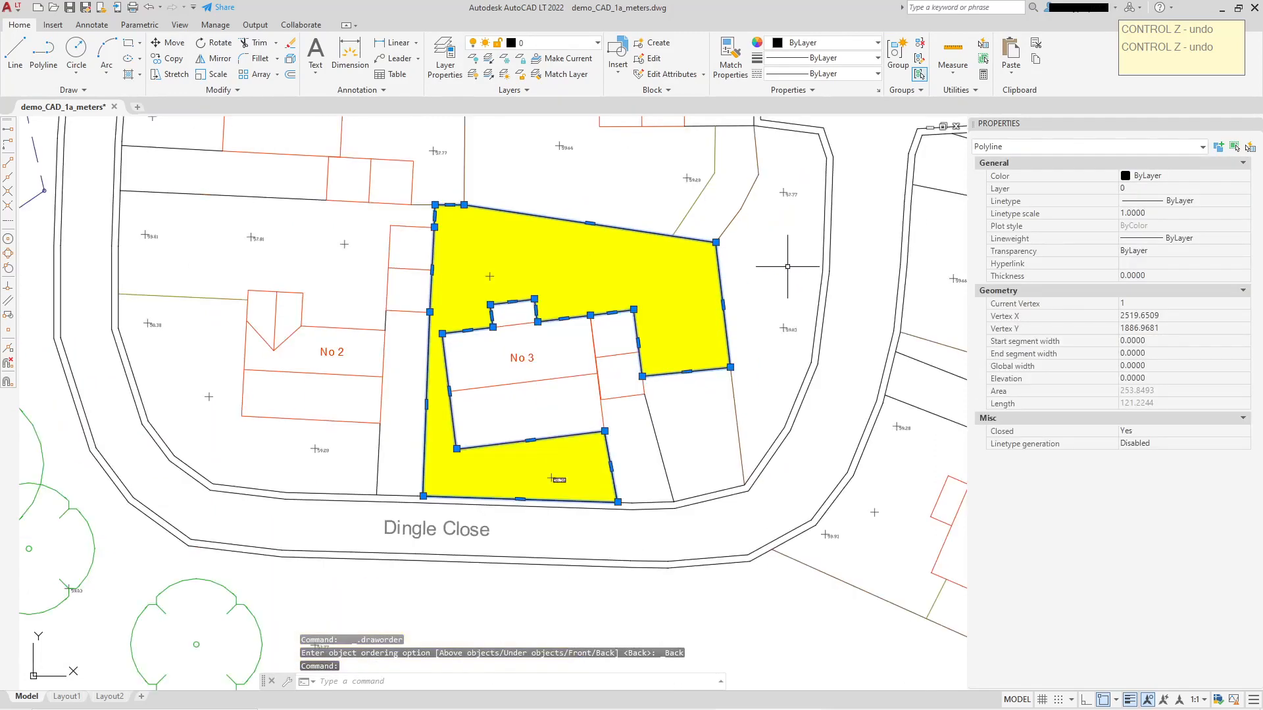
key(ctrl+z)
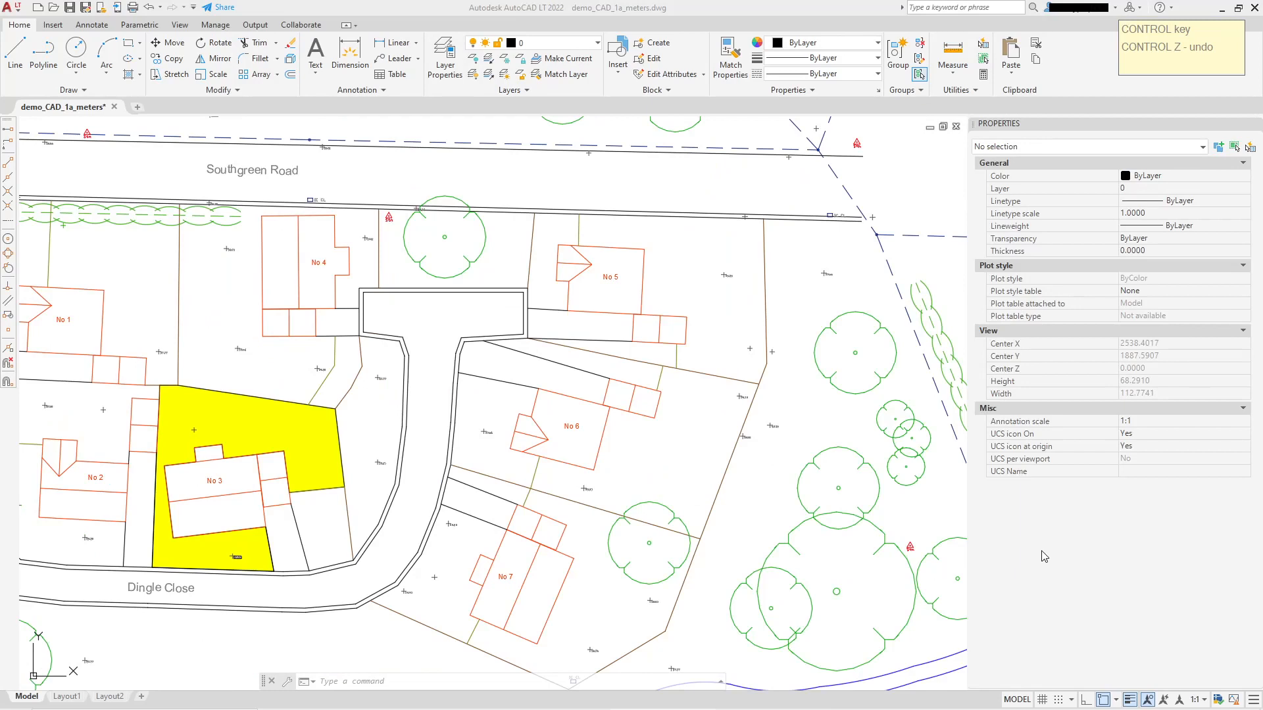
Move the largest tree east of No 7 onto the plot's southern fence corner, at about X 2552.34, Y 1852.59.
middle_drag(322, 418, 634, 398)
middle_drag(591, 455, 514, 490)
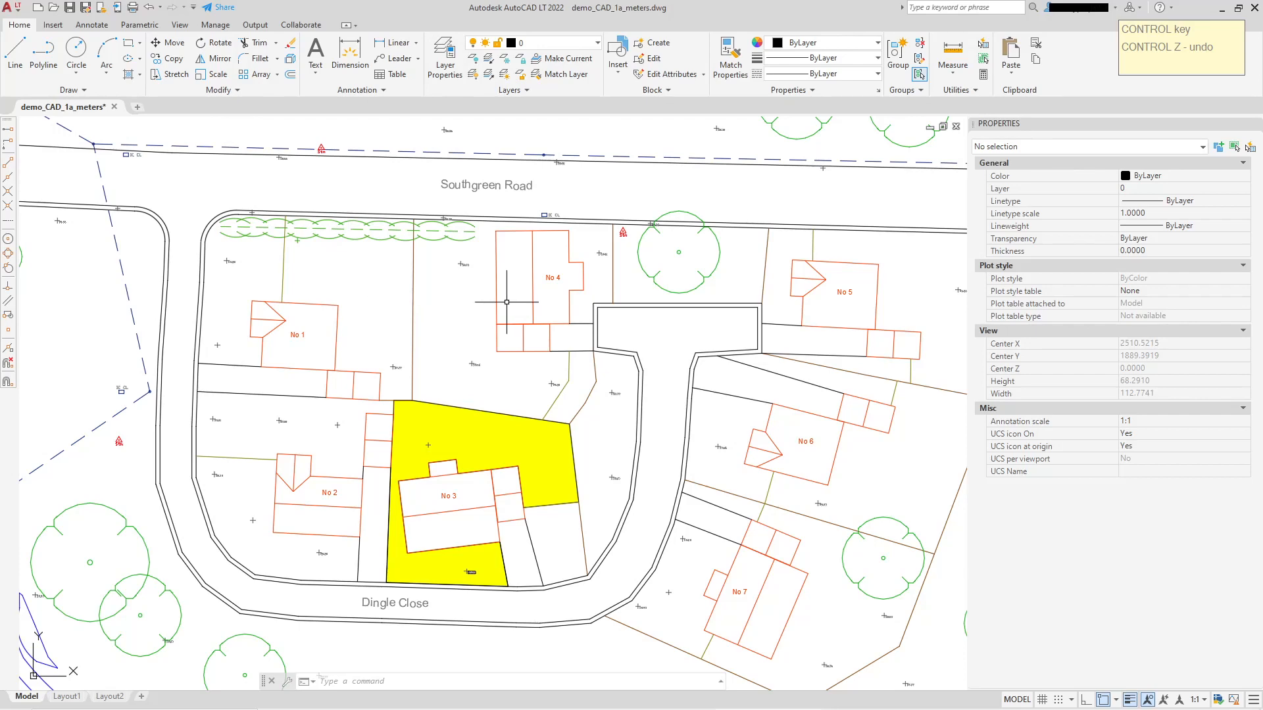
middle_drag(474, 334, 356, 243)
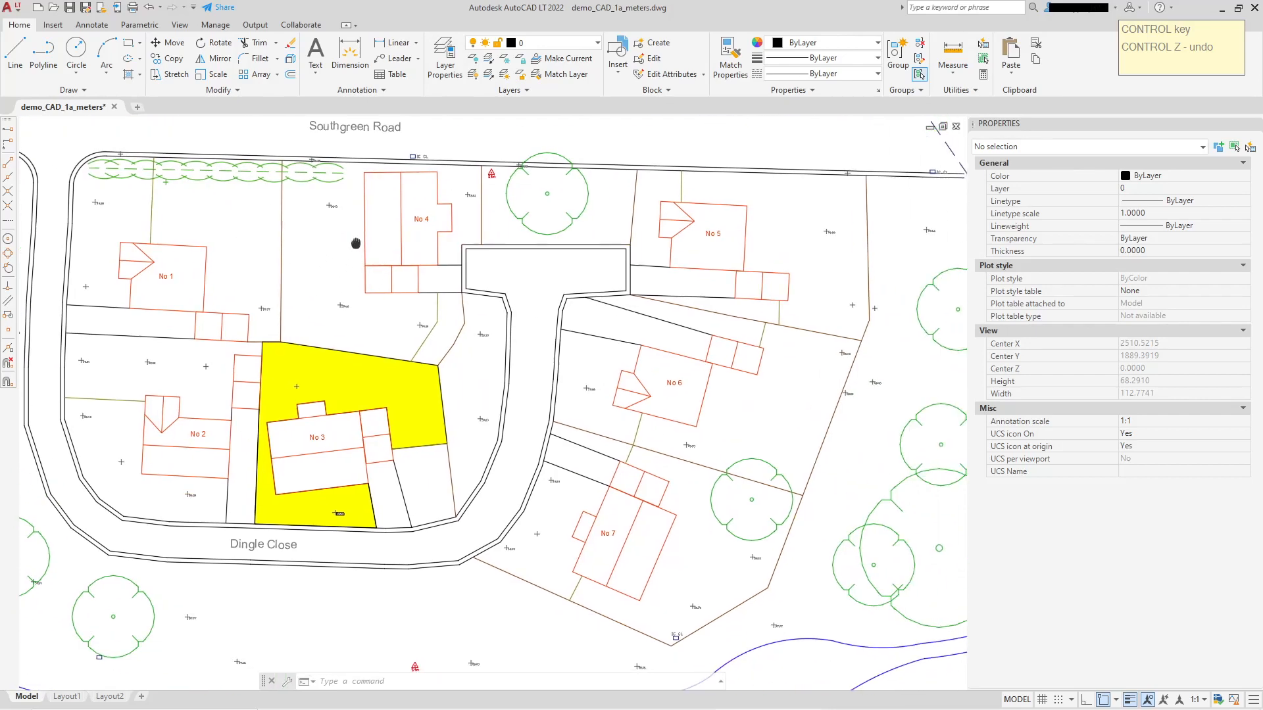
middle_drag(498, 356, 355, 202)
middle_drag(521, 338, 479, 276)
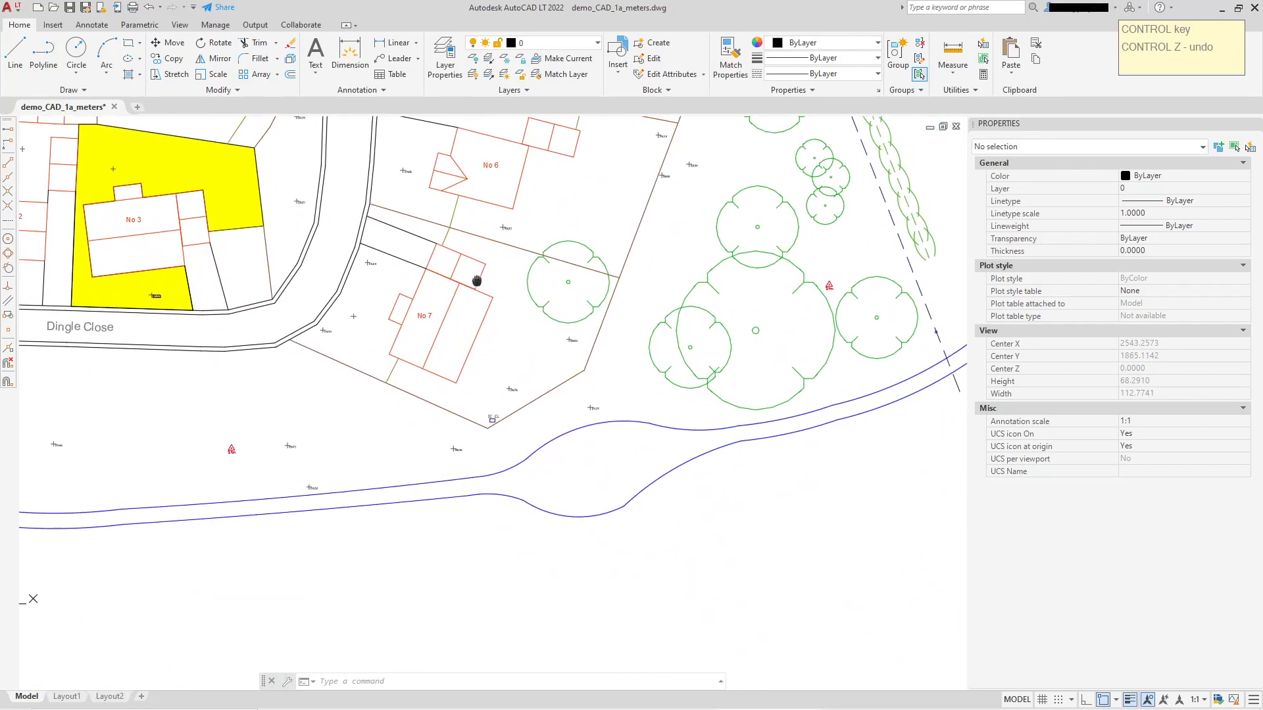
click(772, 394)
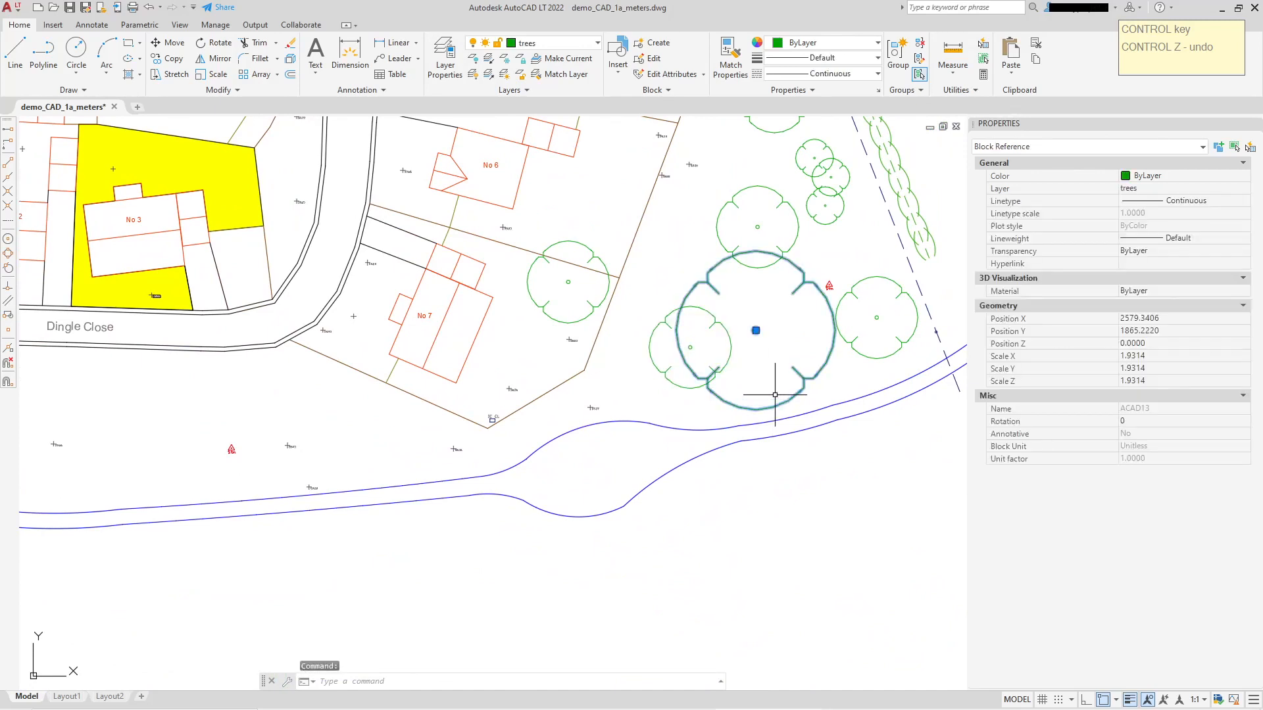
click(755, 331)
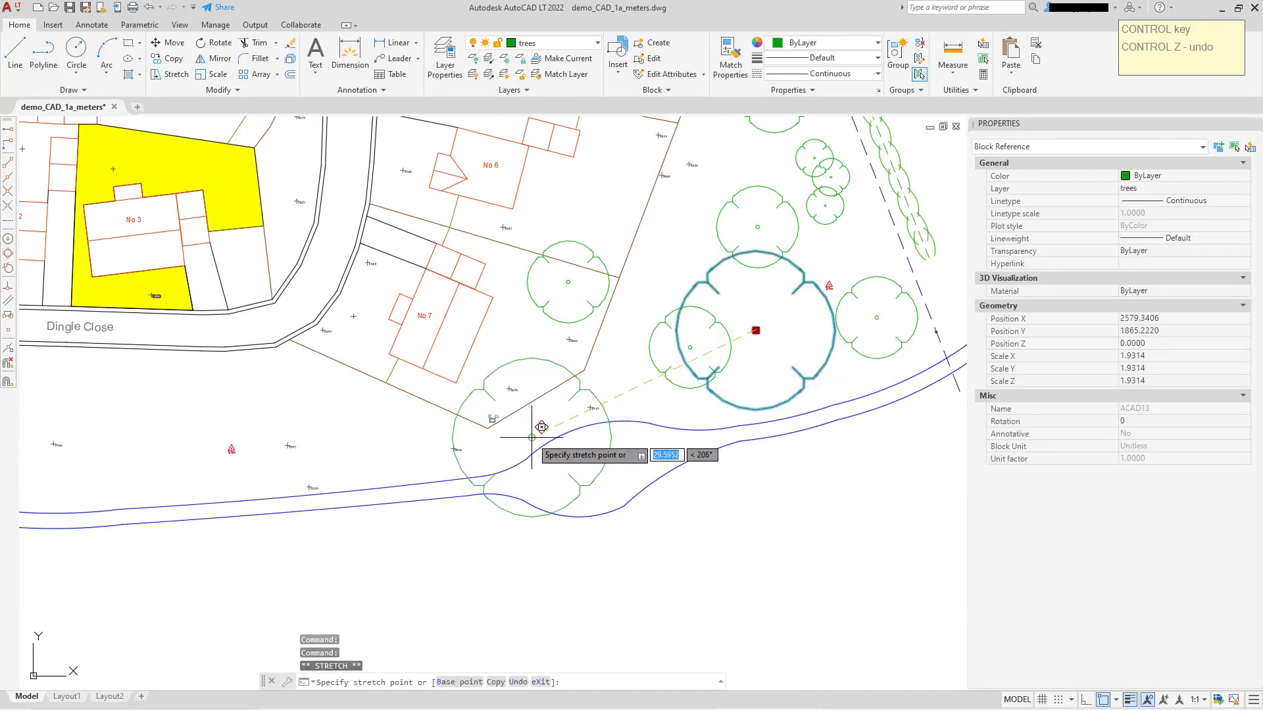
click(529, 436)
Draw a circle of about 11.29 radius around the moved tree, centred on the tree's small trunk circle.
click(76, 55)
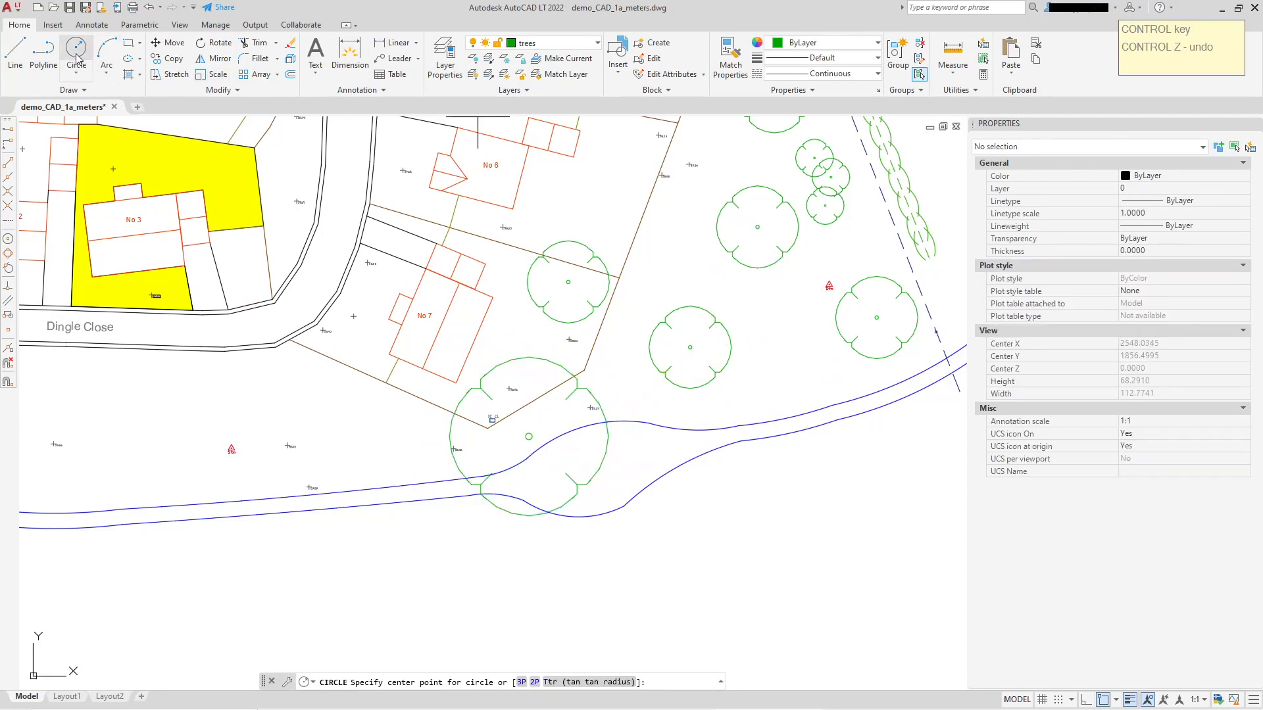
click(7, 241)
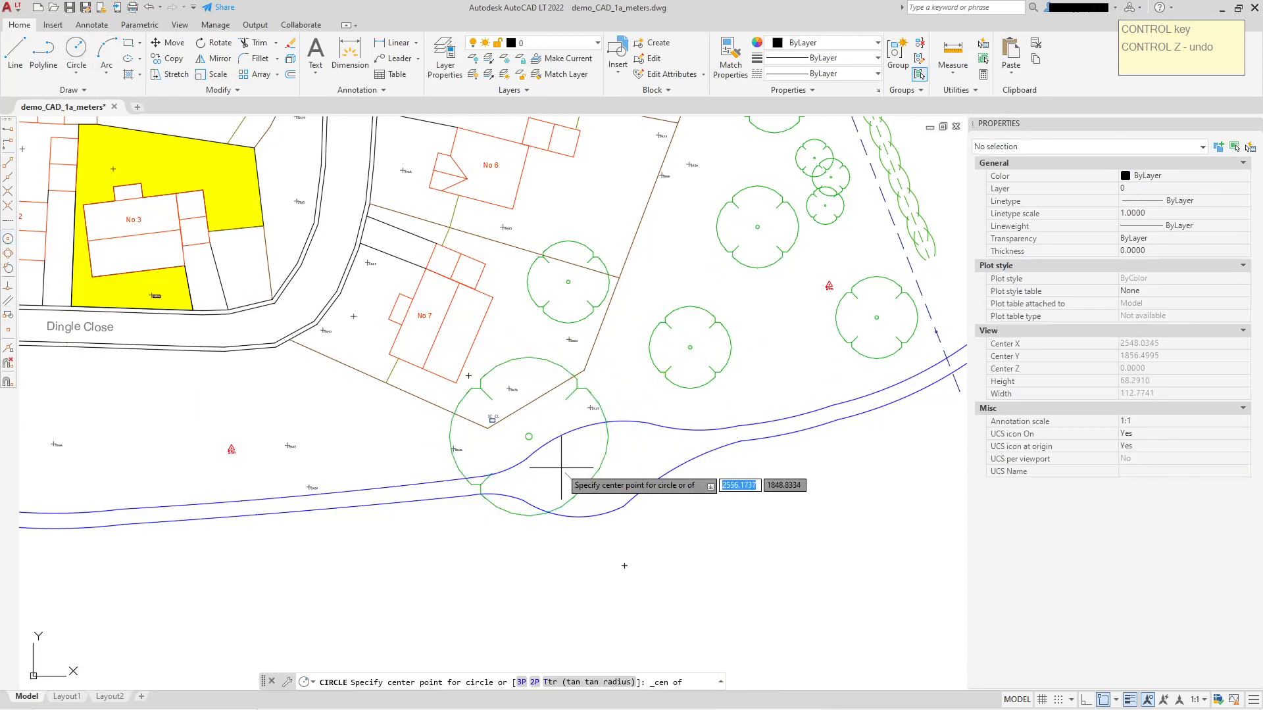
click(529, 436)
scroll(469, 394, up, 4)
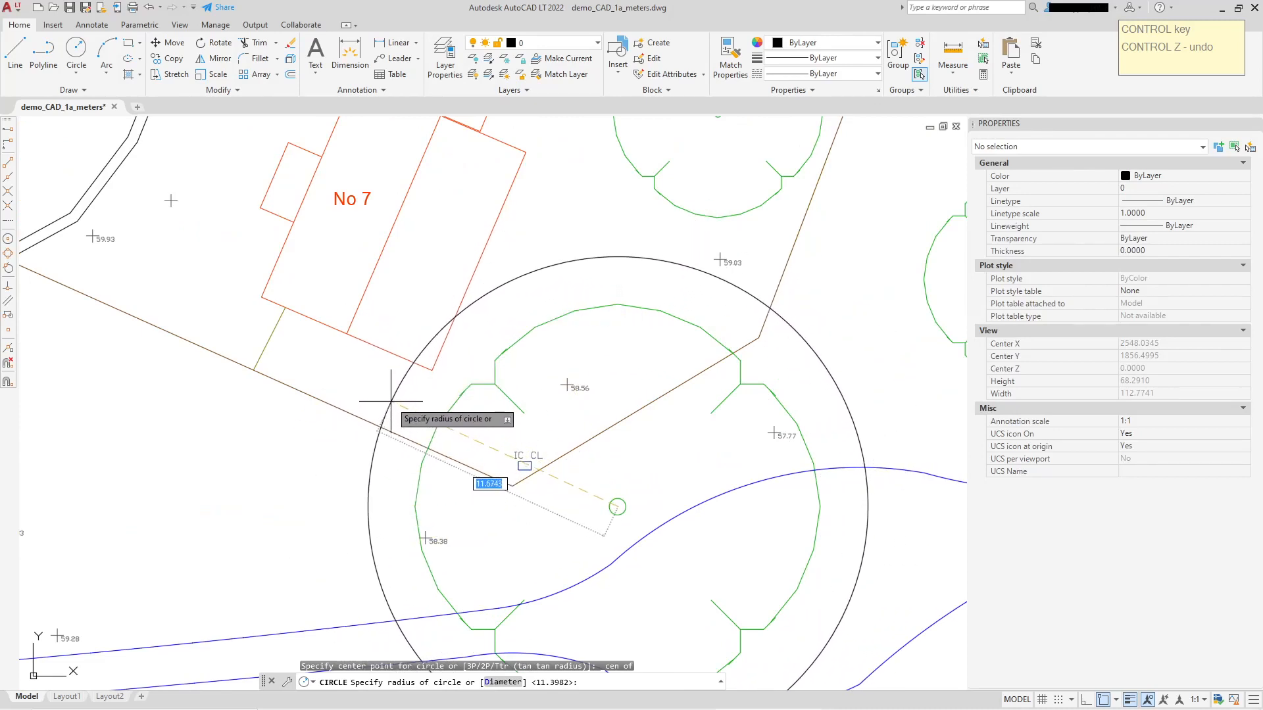
click(392, 415)
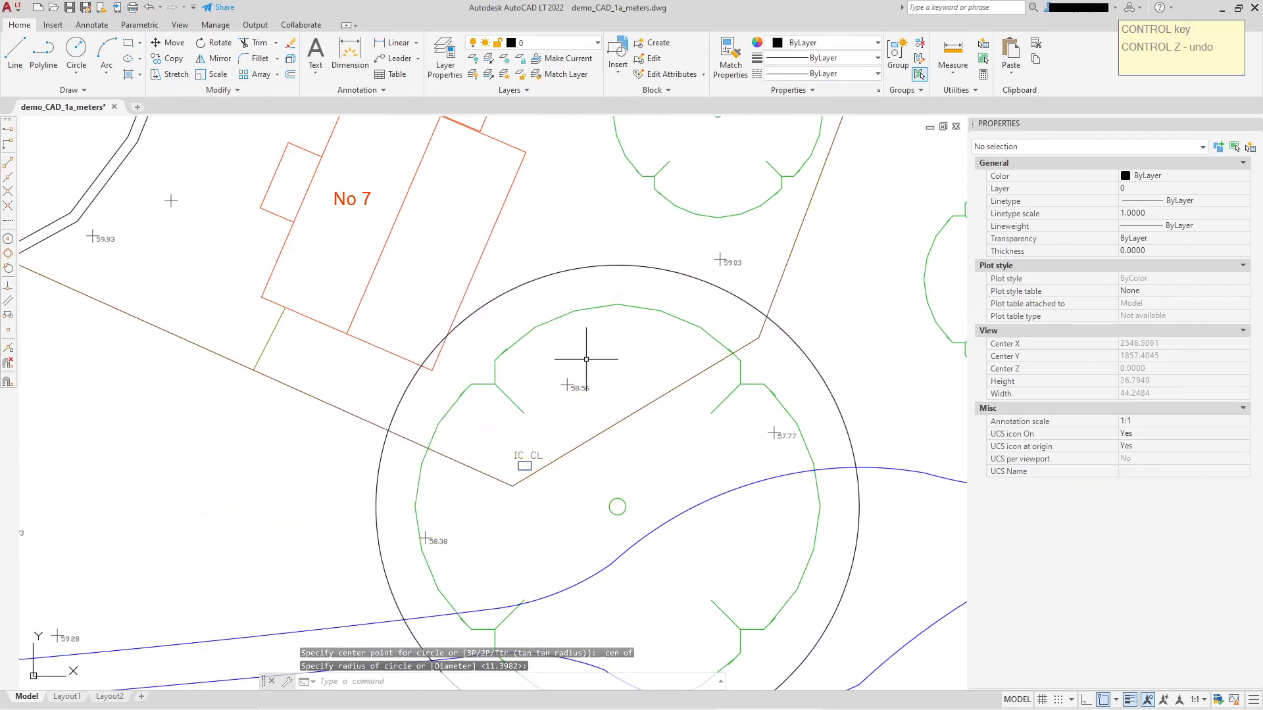
Set the color of the circle around the tree to Magenta.
click(748, 303)
click(1148, 180)
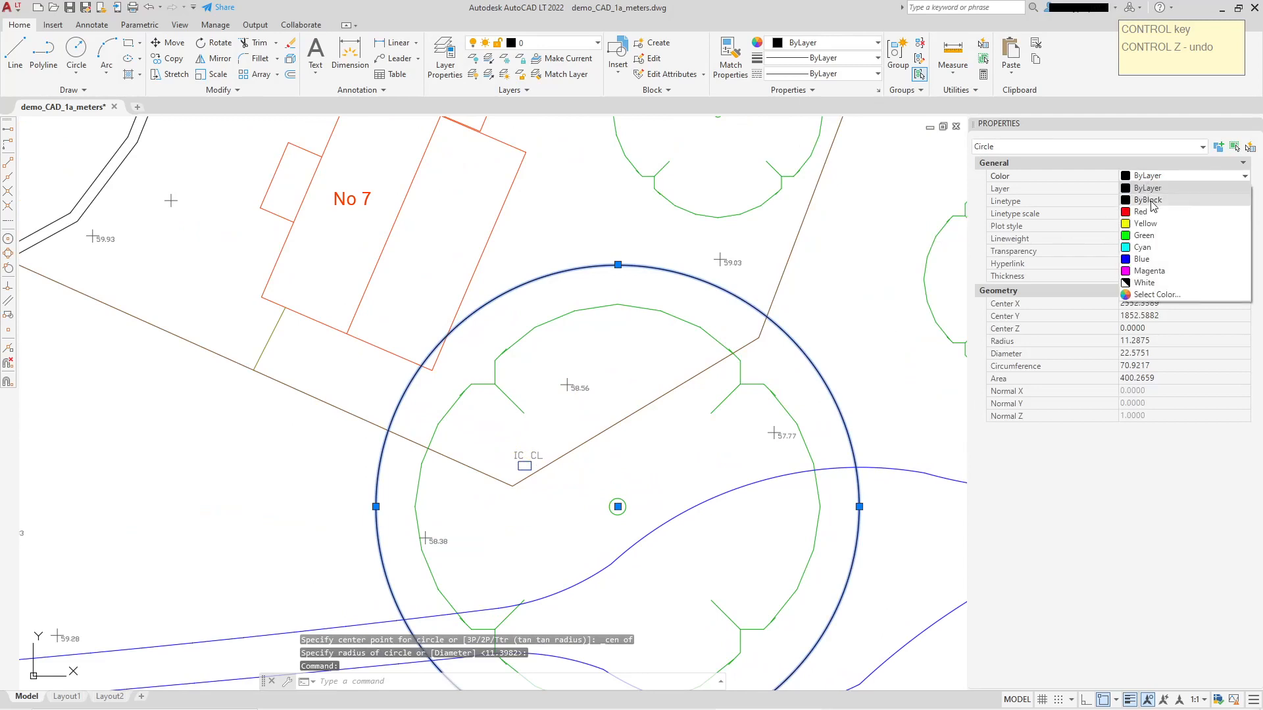
click(1139, 275)
middle_drag(554, 256, 552, 317)
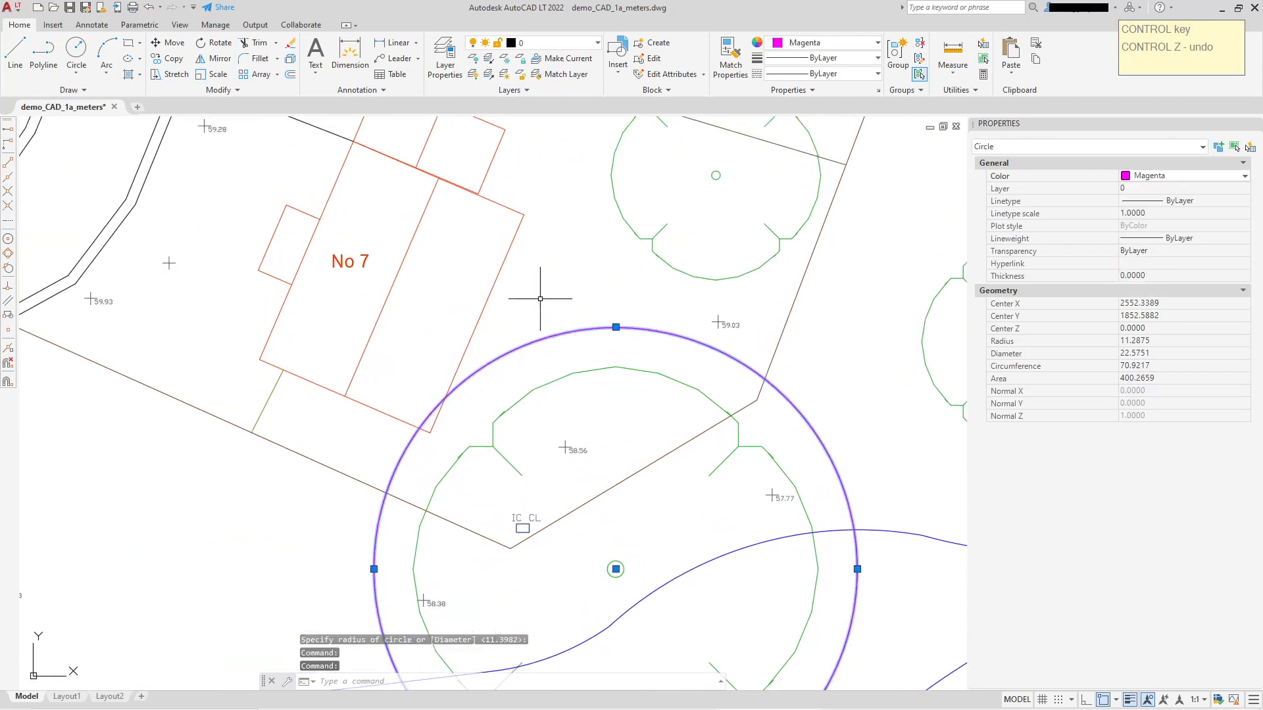
key(Escape)
Draw a two-segment polyline, about 10.9 and 12 long, across No 7's garden from its southwest fence to its east fence.
click(39, 59)
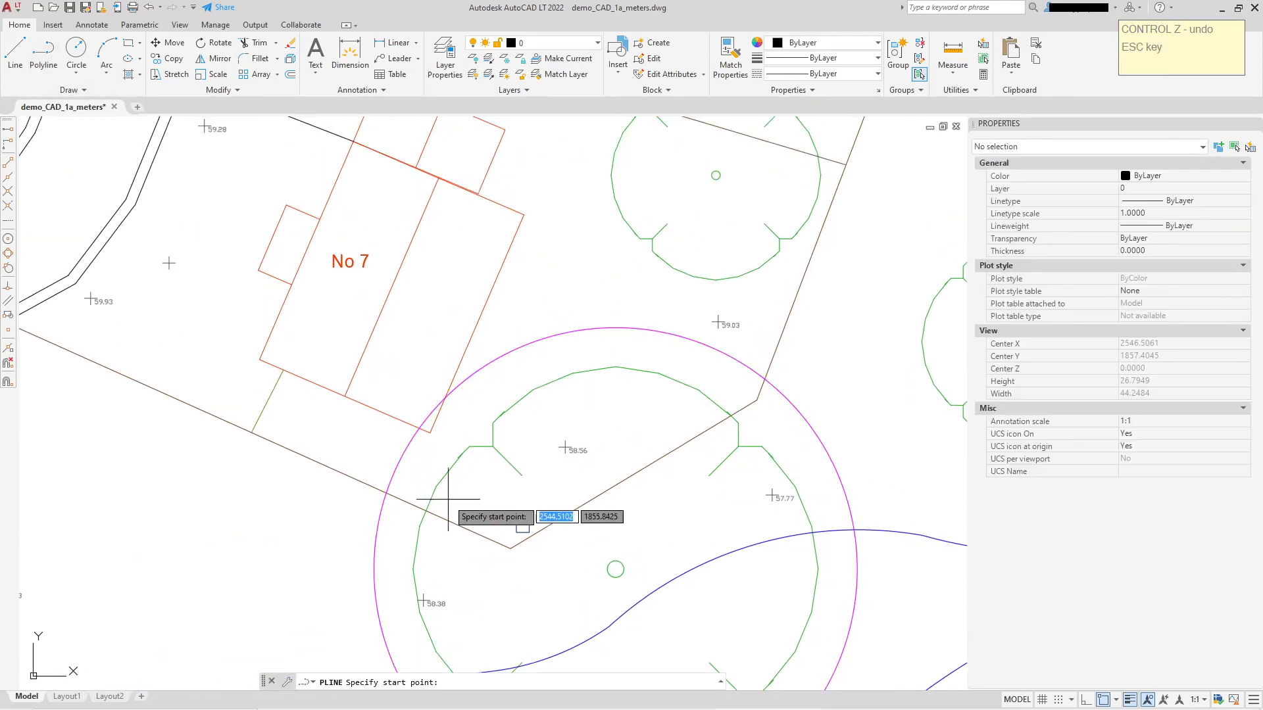
click(367, 483)
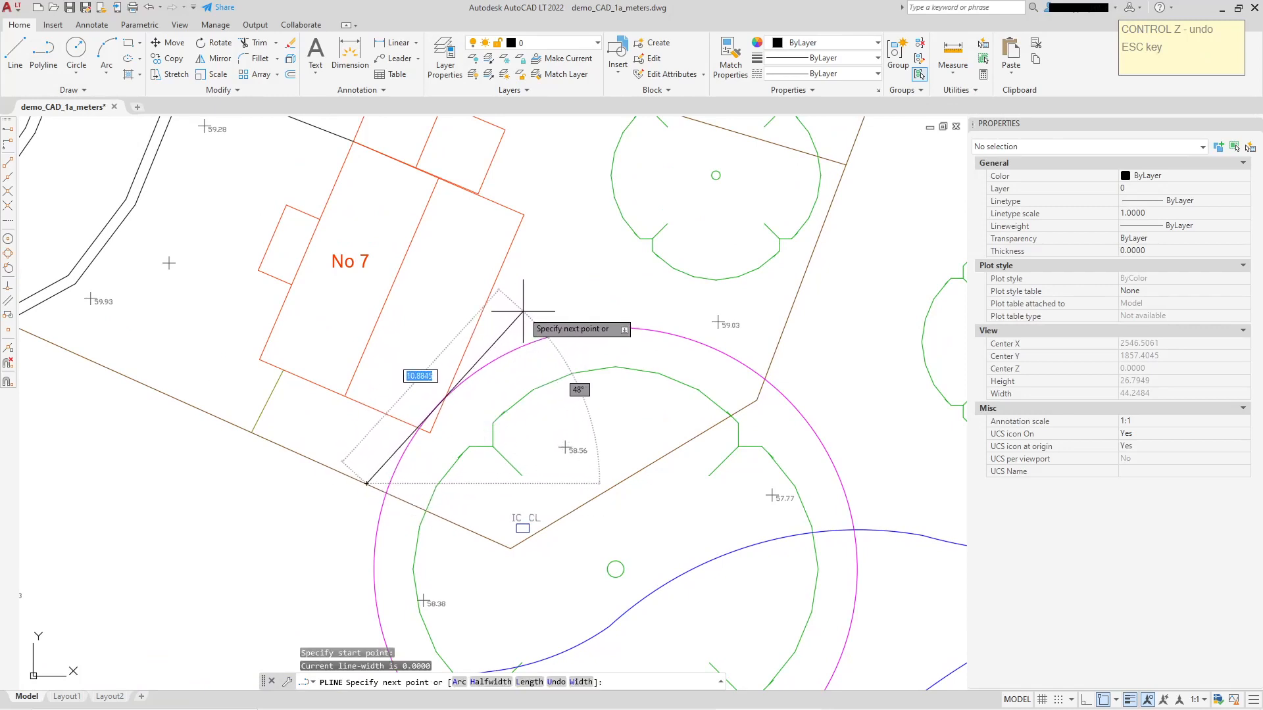
click(524, 311)
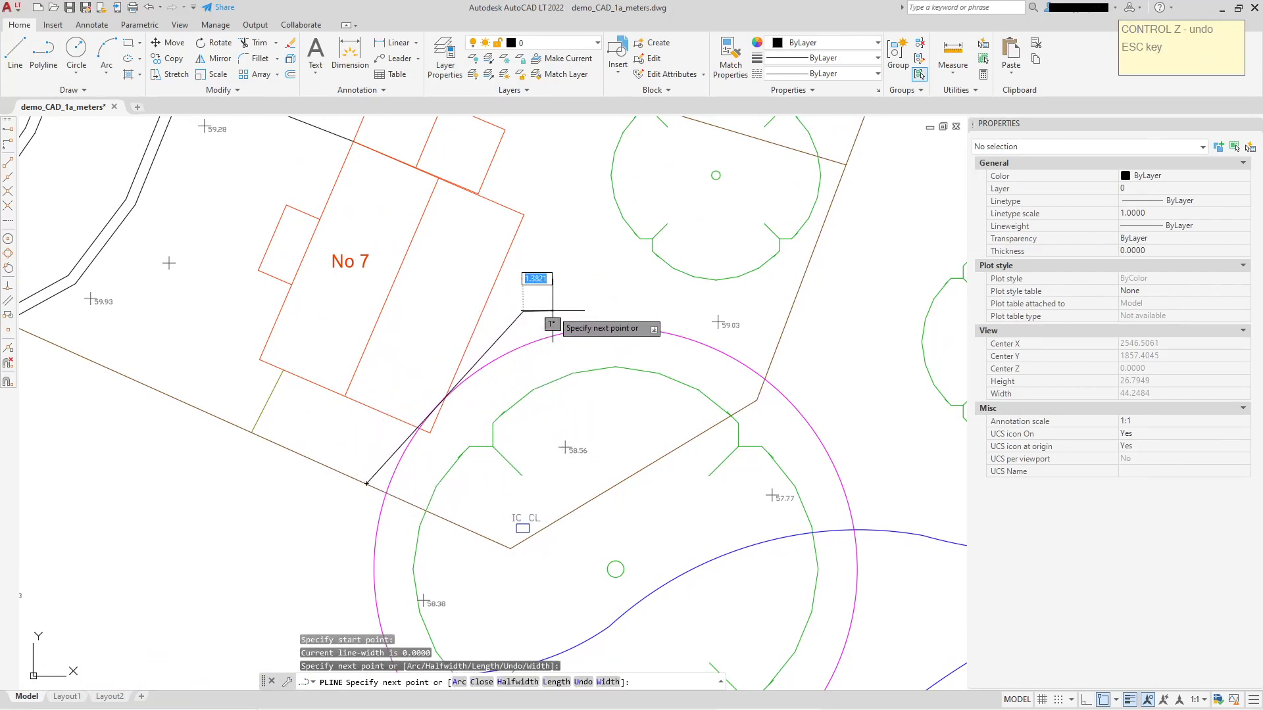
click(777, 346)
right_click(834, 329)
click(850, 336)
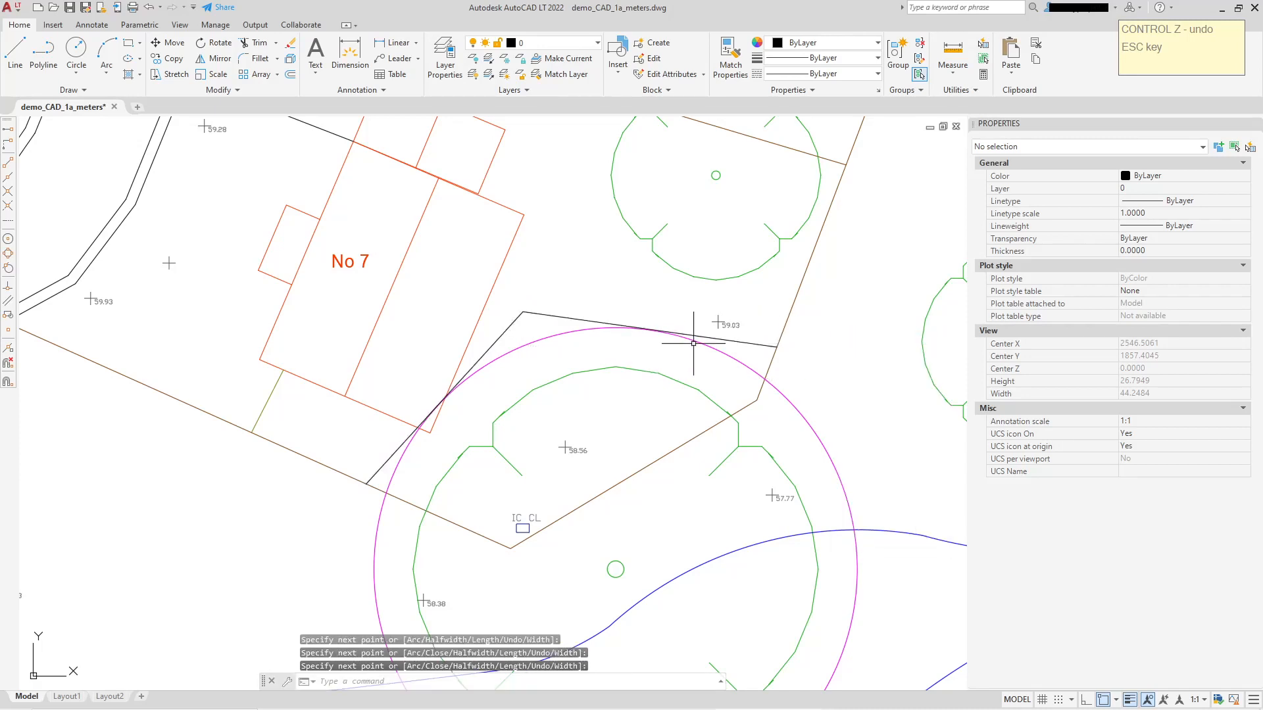
Set the global width of the new polyline across No 7's garden to 0.1.
click(763, 344)
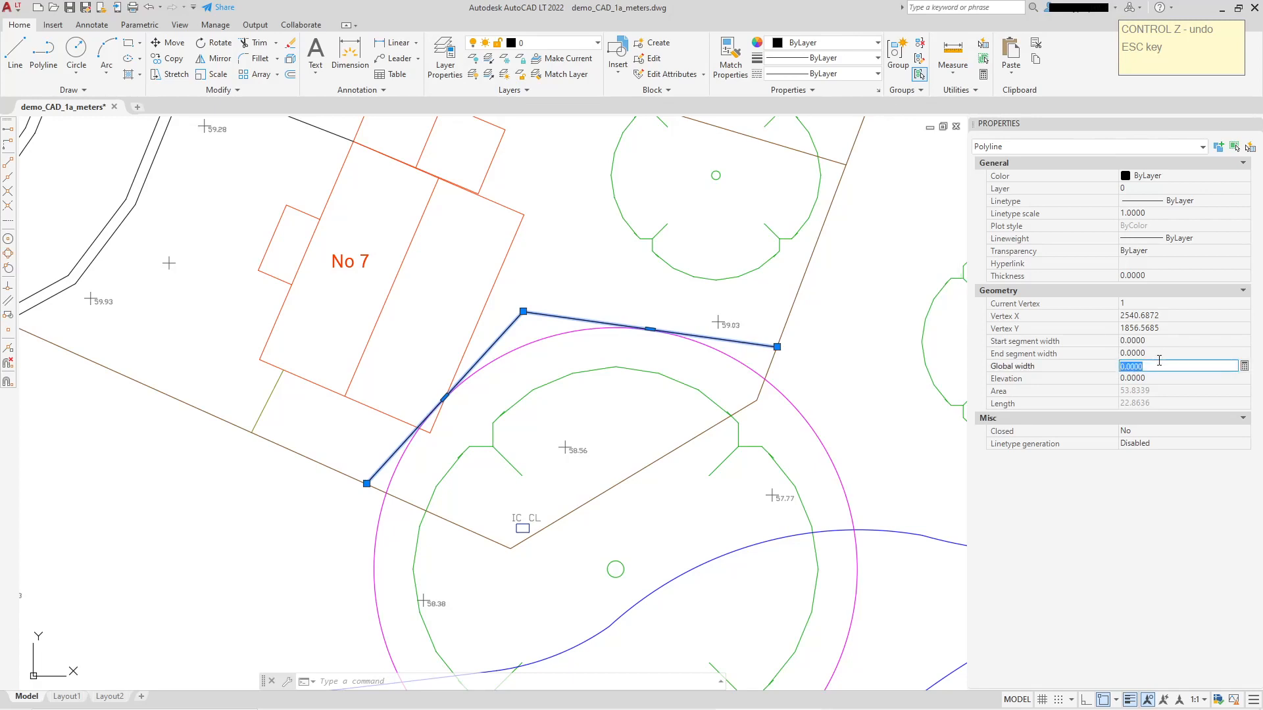
text(1)
key(Return)
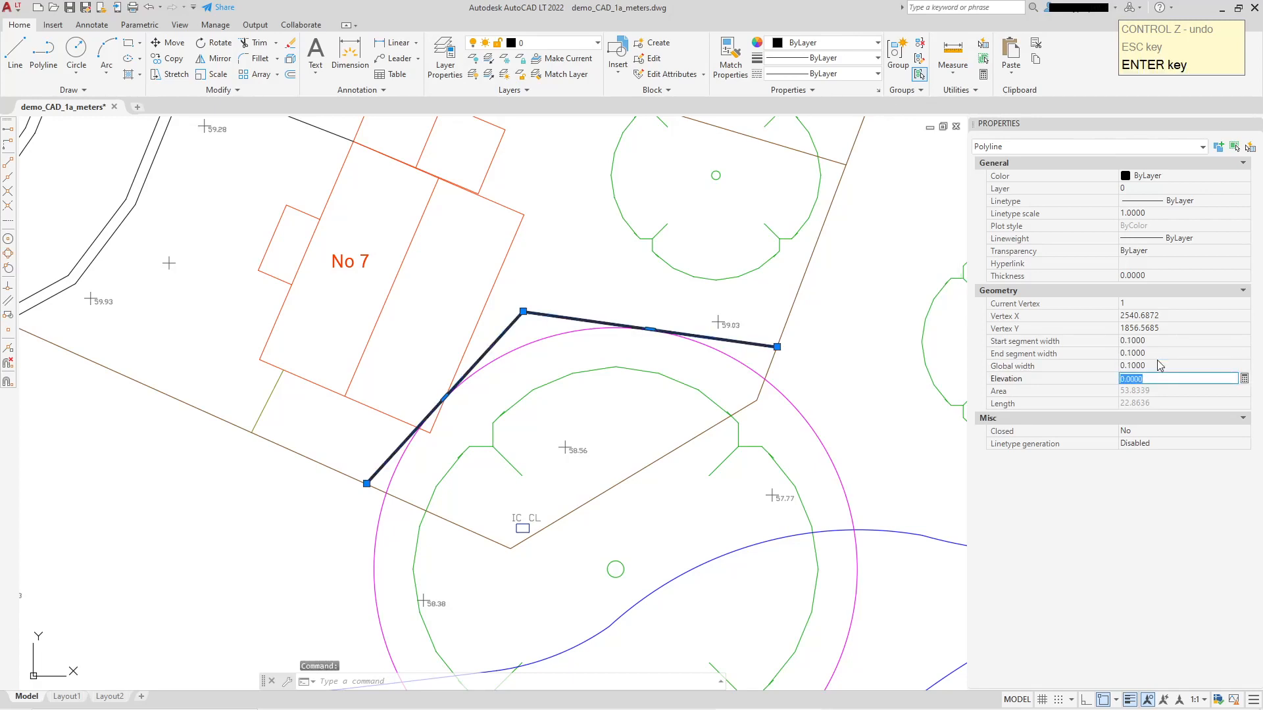
Set the color of the fence polyline across No 7's garden to Cyan and clear the selection.
click(1171, 176)
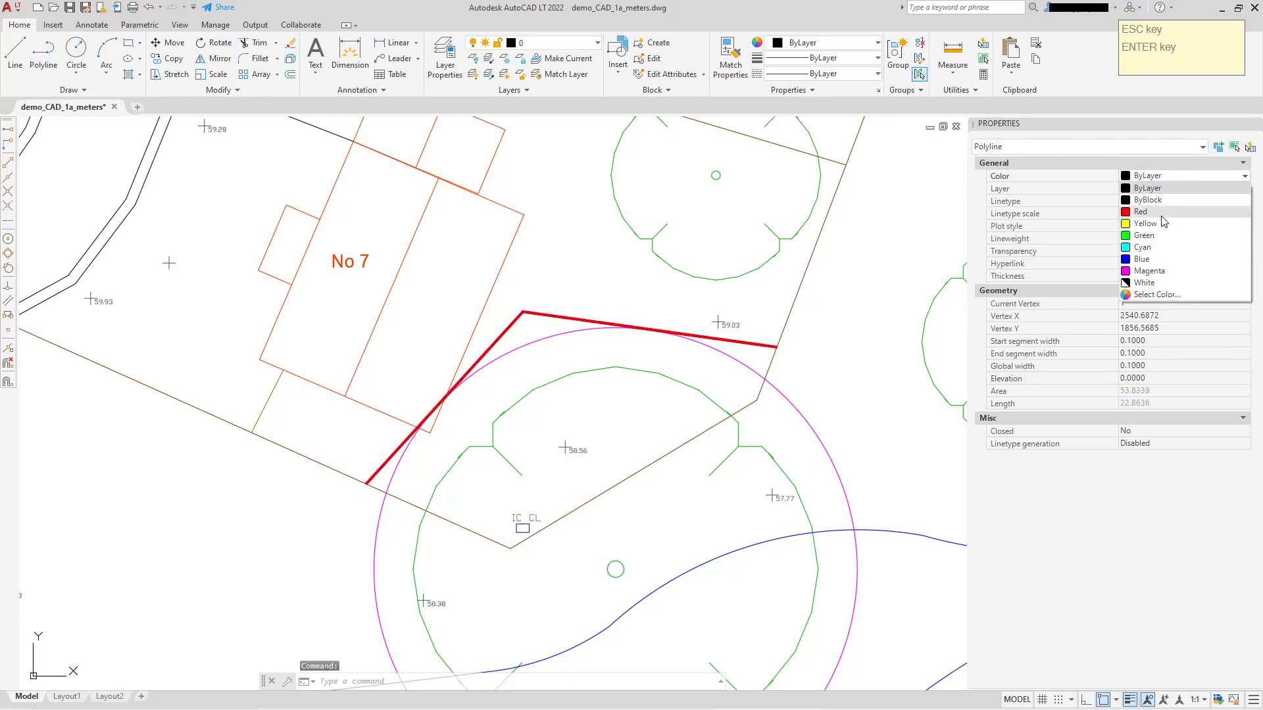
click(1142, 247)
scroll(732, 281, down, 2)
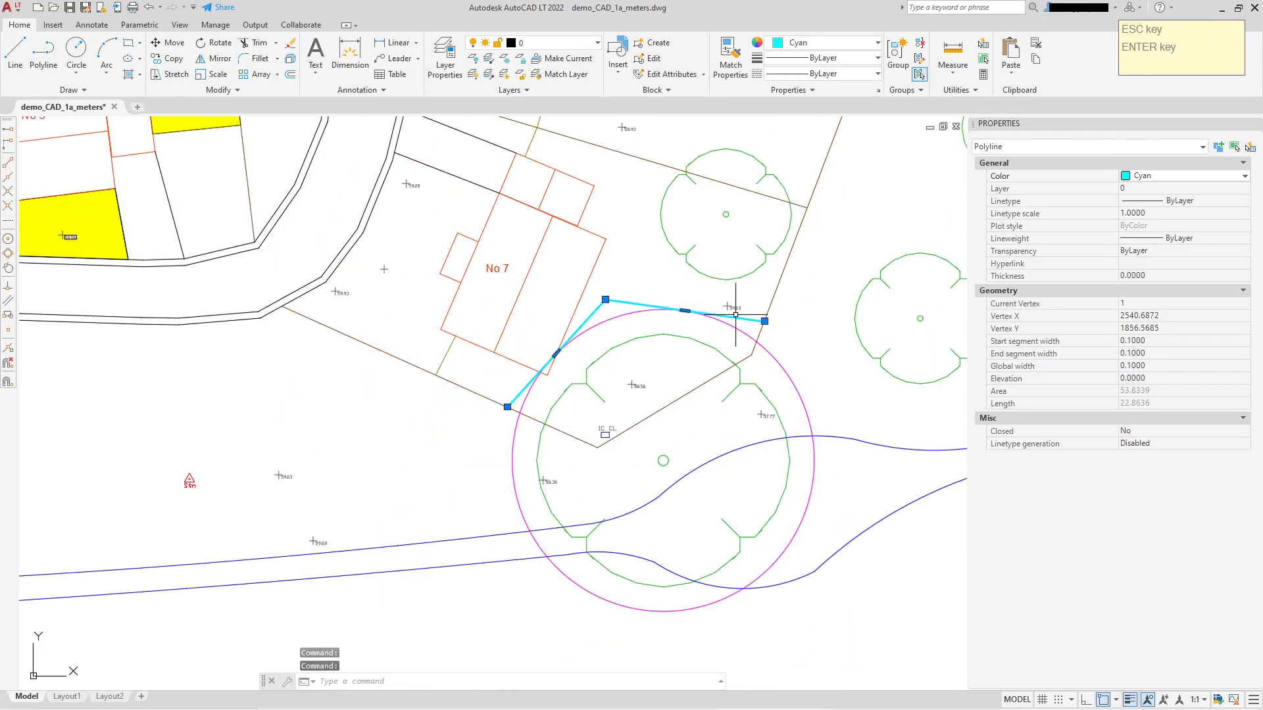
scroll(763, 320, up, 2)
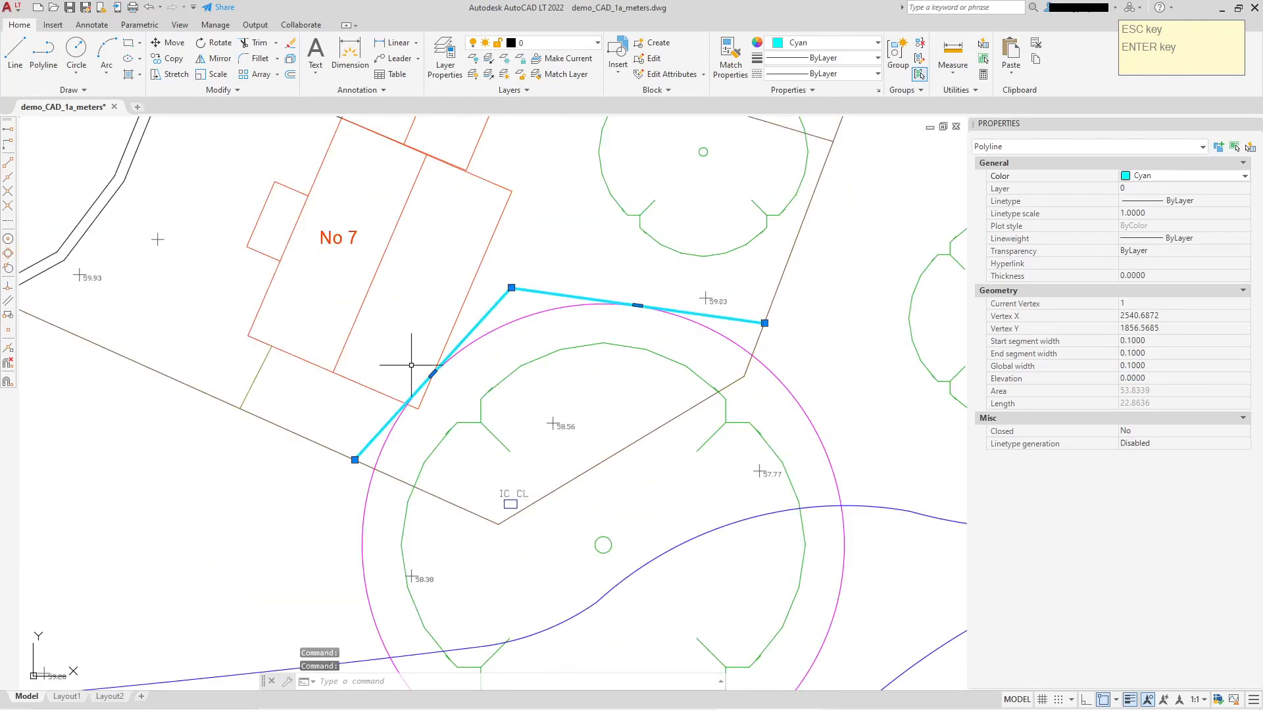
key(Escape)
Examine where the cyan fence line cuts across No 7's southeast corner inside the tree protection circle.
scroll(436, 381, up, 4)
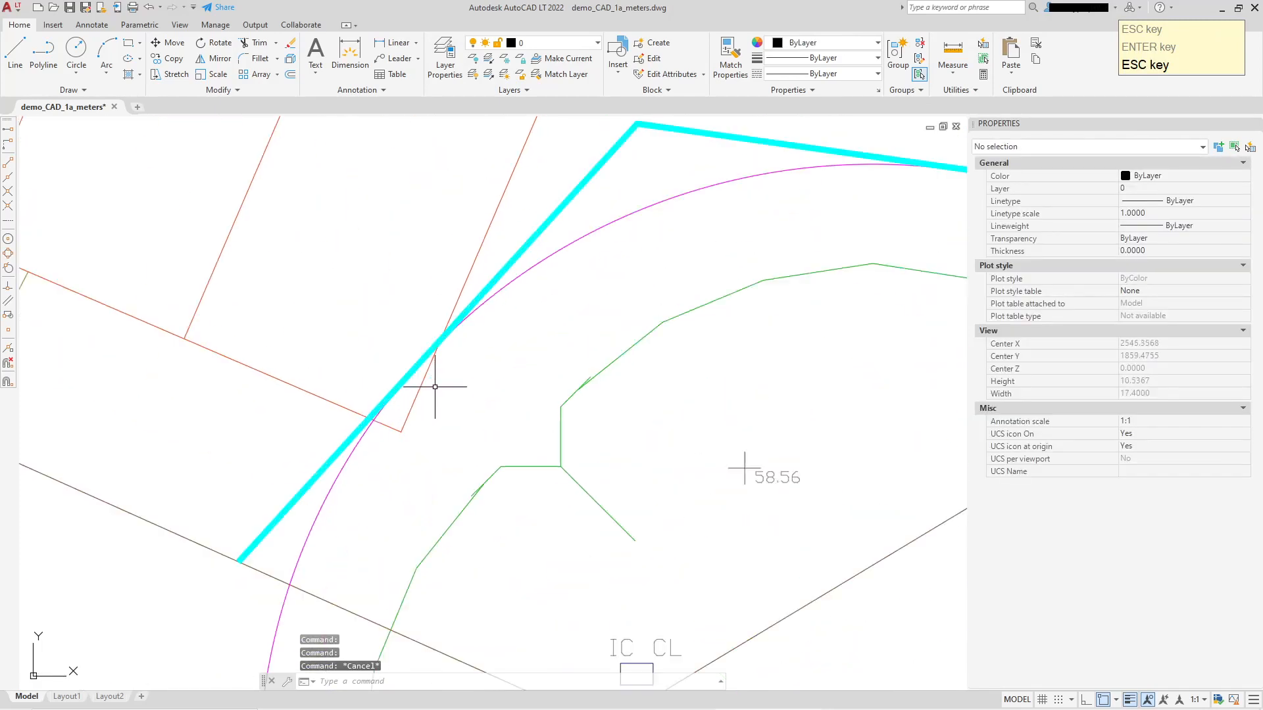
scroll(485, 309, down, 4)
scroll(434, 333, up, 2)
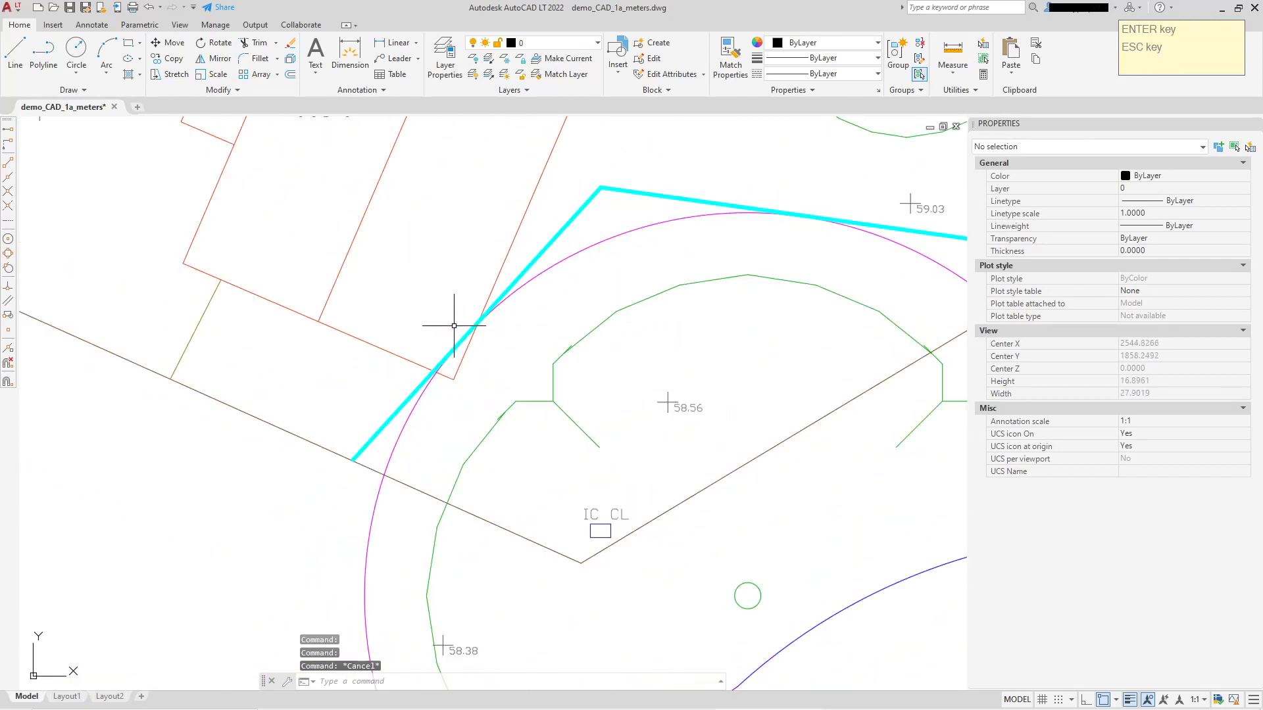
scroll(484, 347, down, 4)
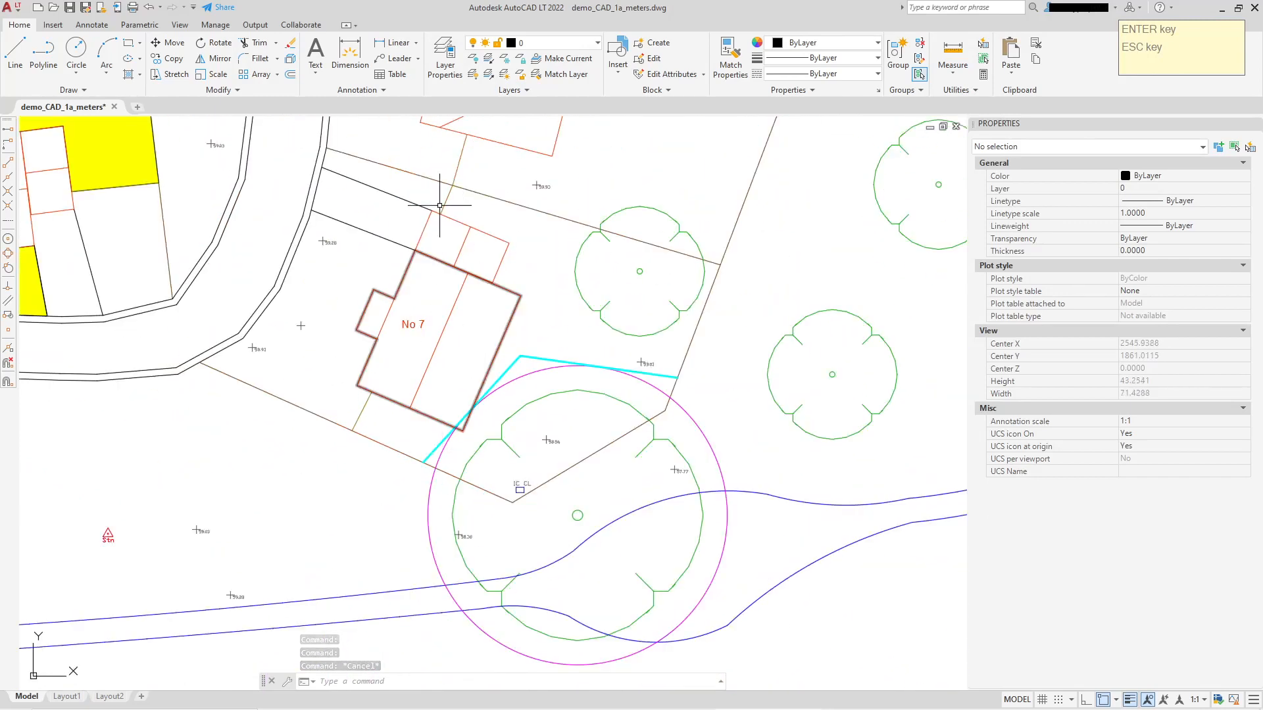
scroll(430, 437, up, 2)
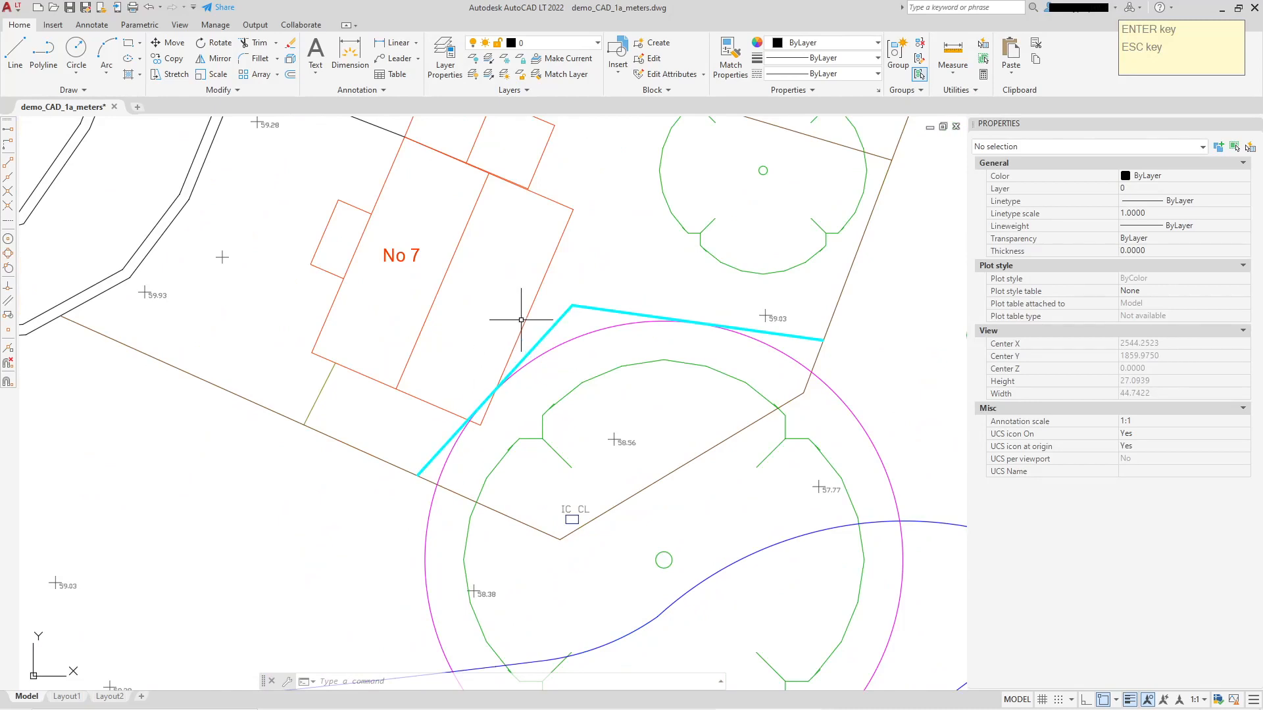
scroll(482, 425, up, 4)
scroll(506, 375, down, 2)
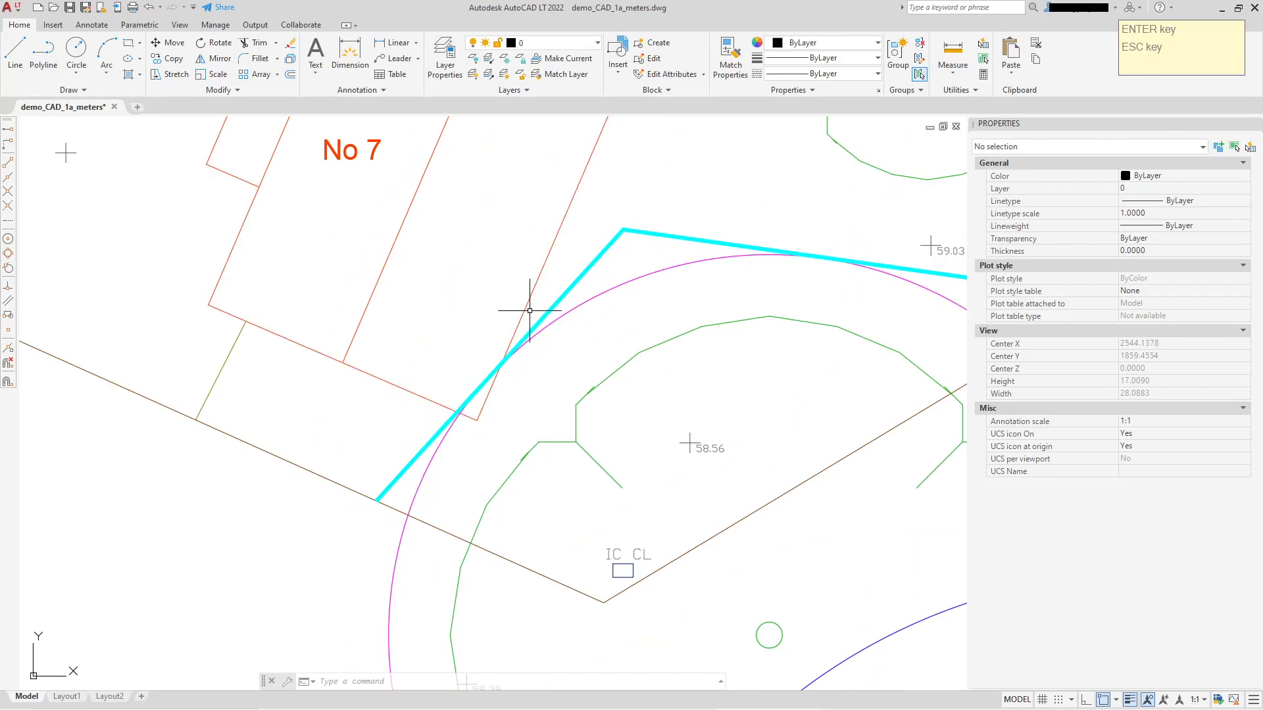
middle_drag(561, 401, 536, 442)
scroll(536, 429, down, 2)
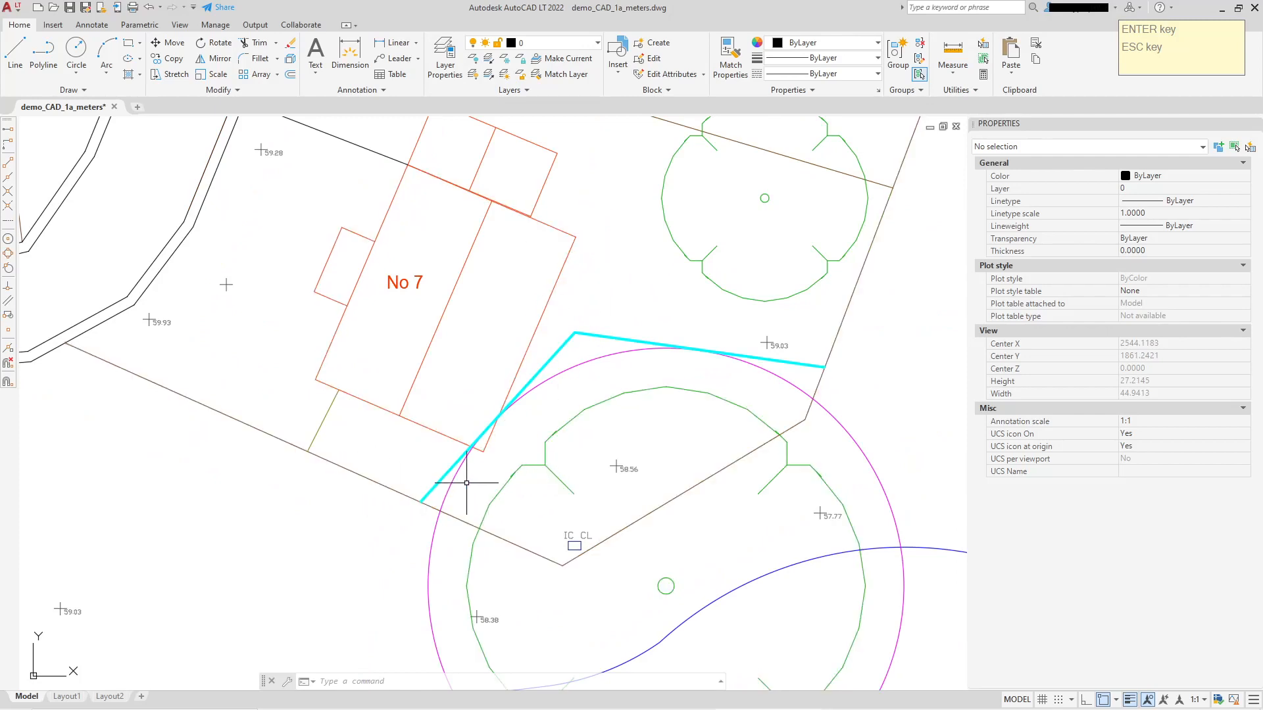
middle_drag(495, 393, 469, 396)
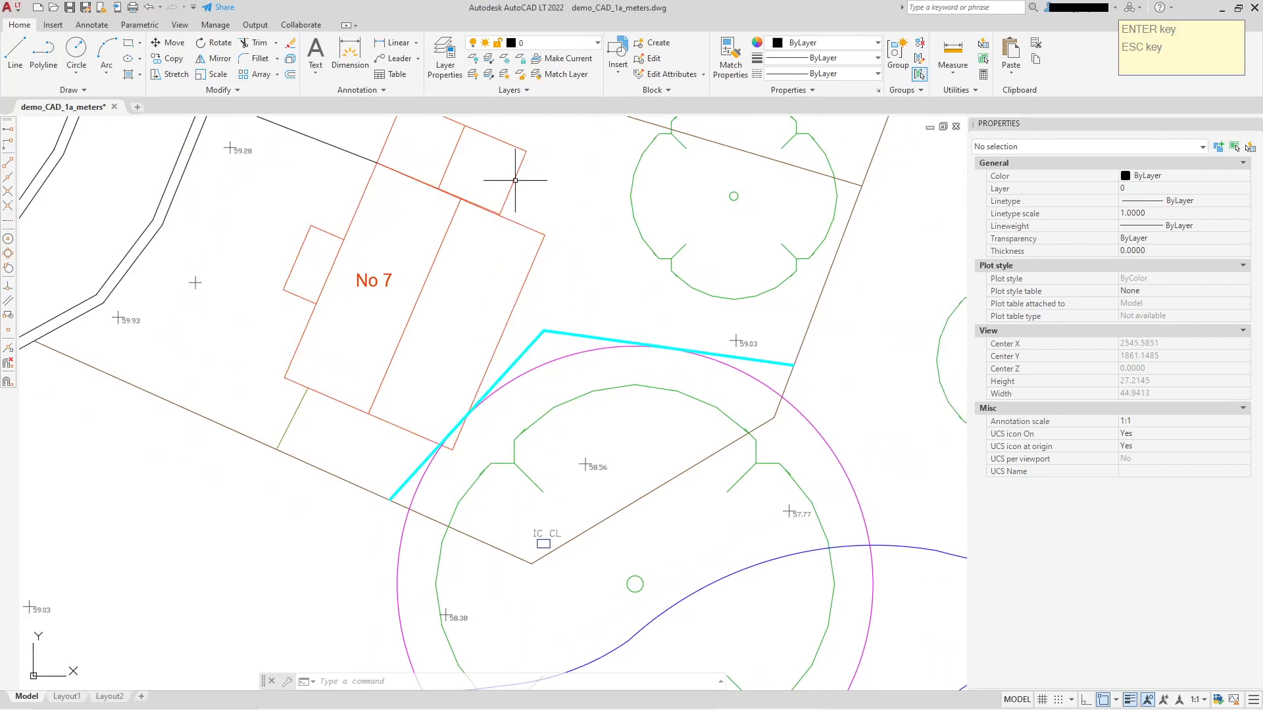
Draw a polyline along No 7's south and east walls, from the southwest corner through the southeast corner to the northeast corner.
click(44, 55)
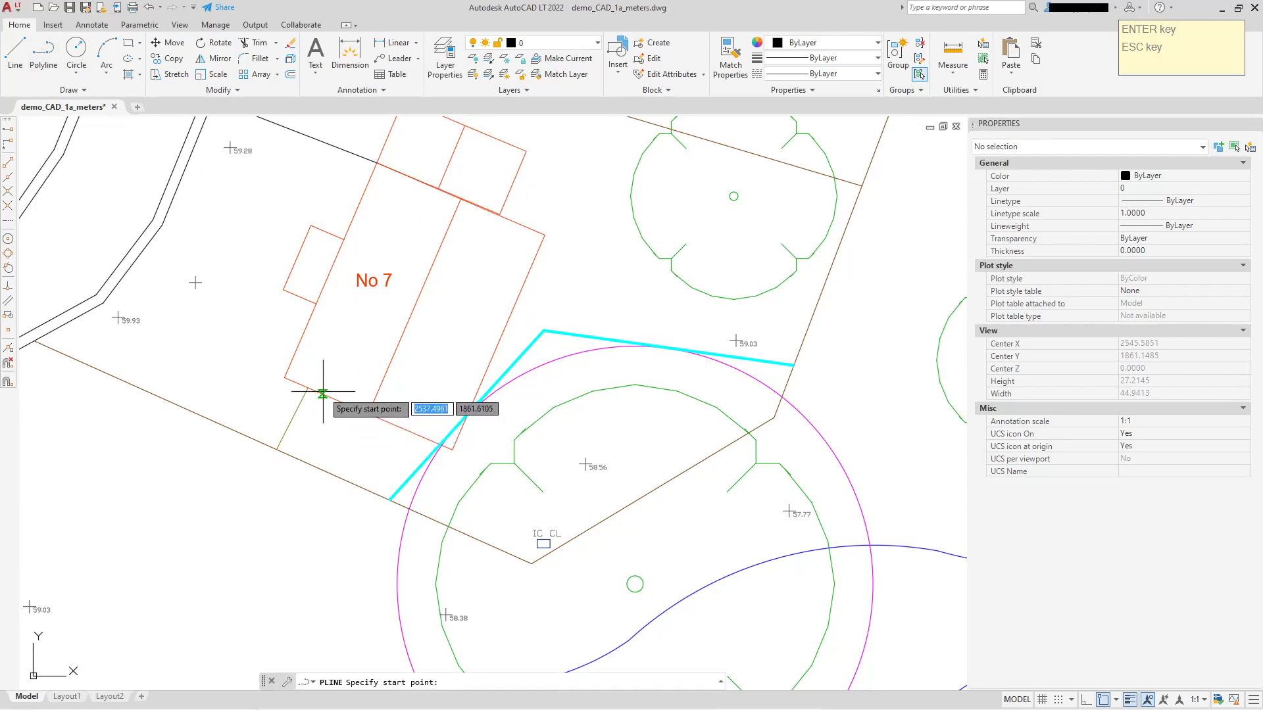
click(284, 377)
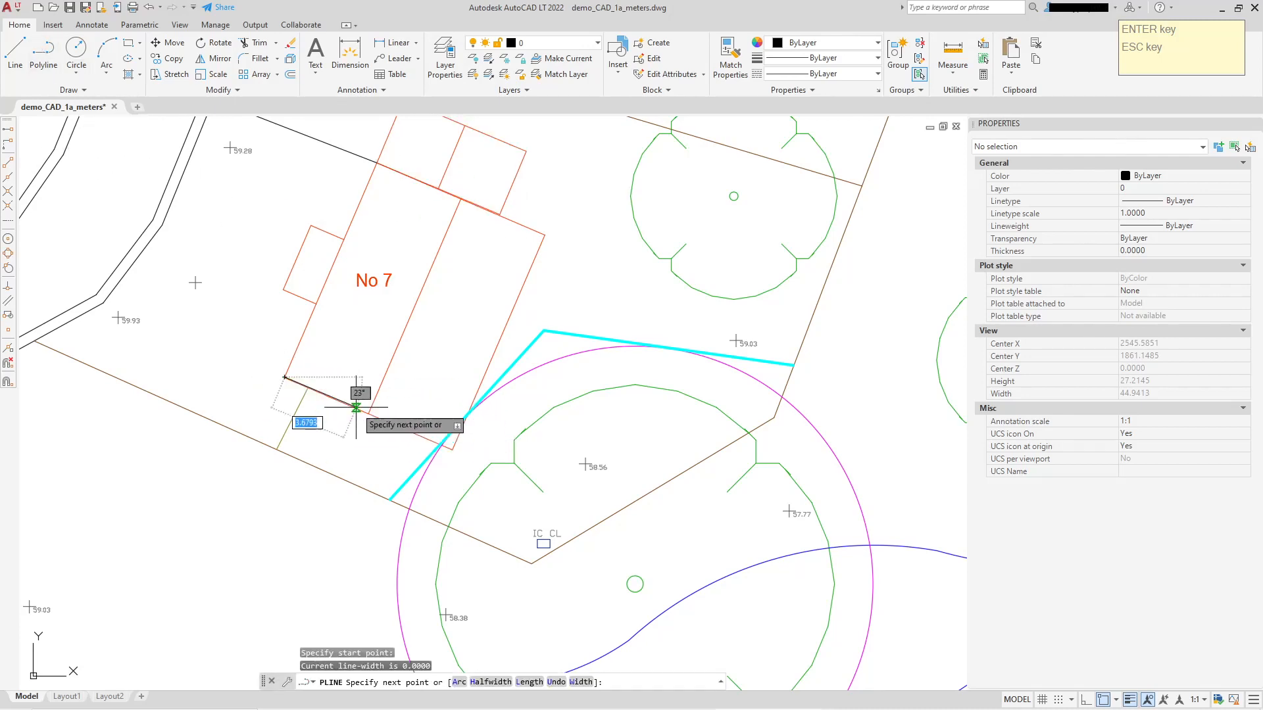
click(453, 449)
click(544, 233)
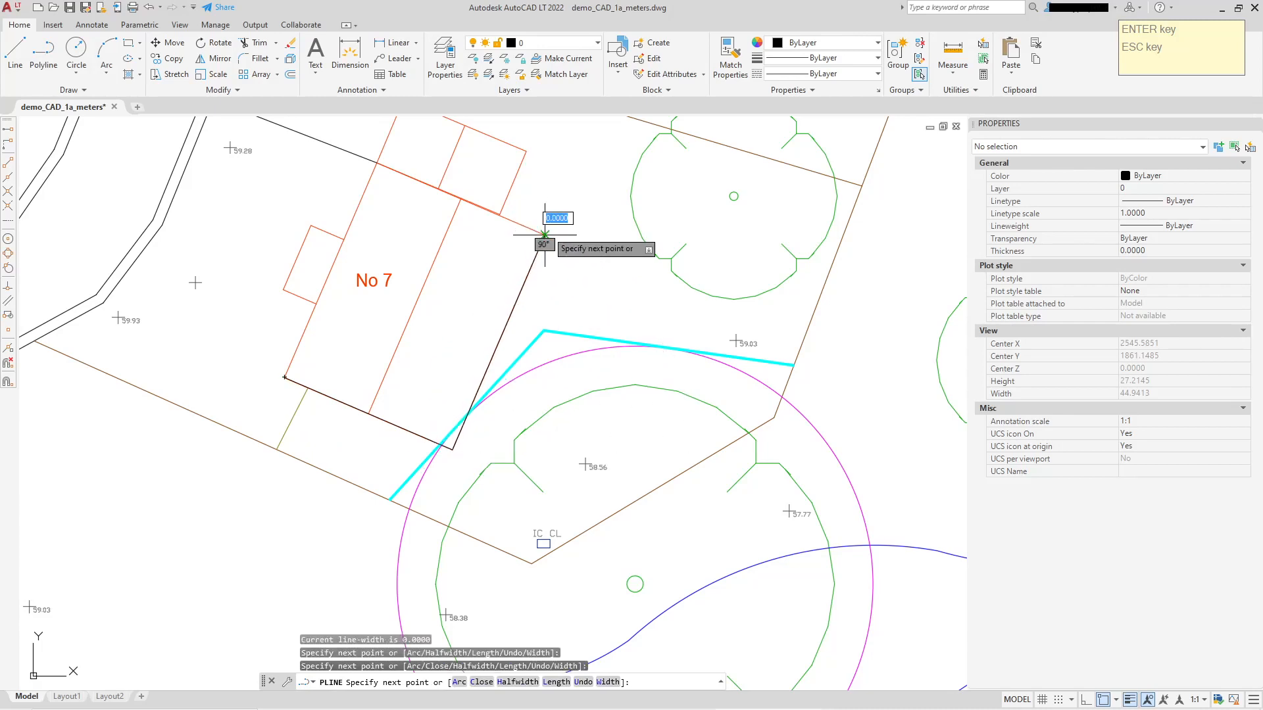
right_click(571, 187)
click(604, 196)
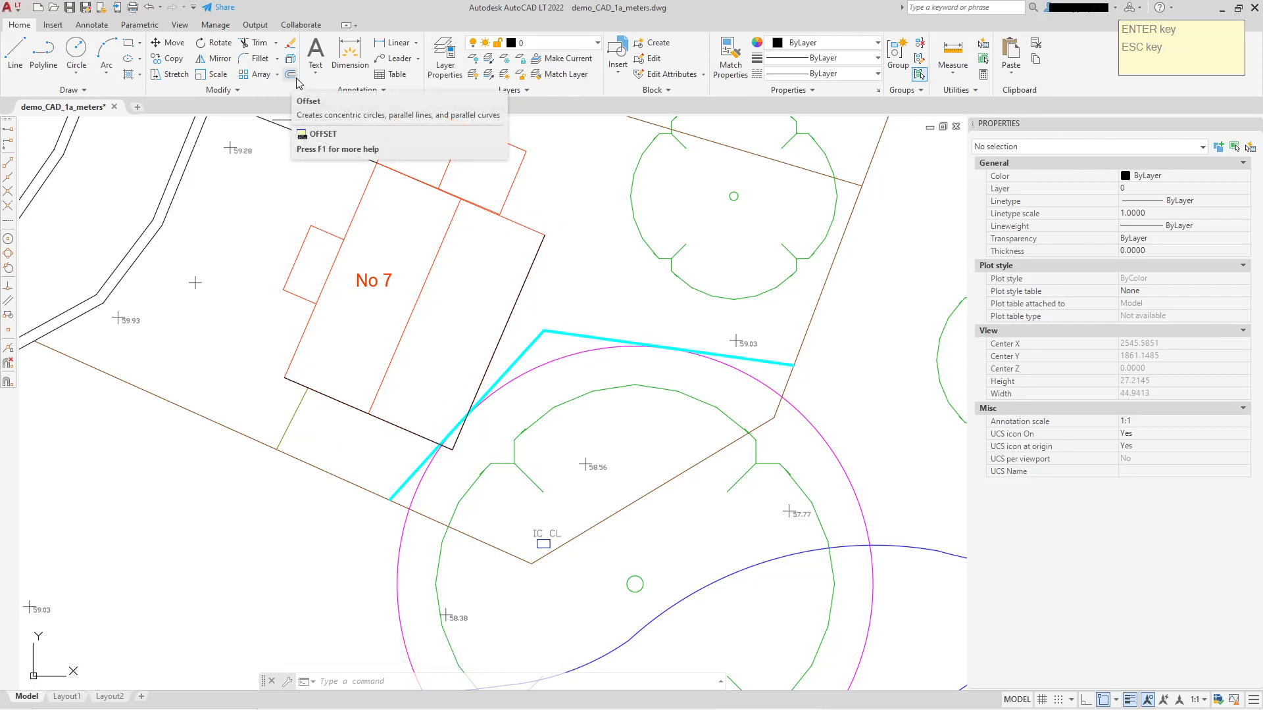
Offset the polyline along No 7's south and east walls outward by 1.5.
scroll(544, 252, down, 8)
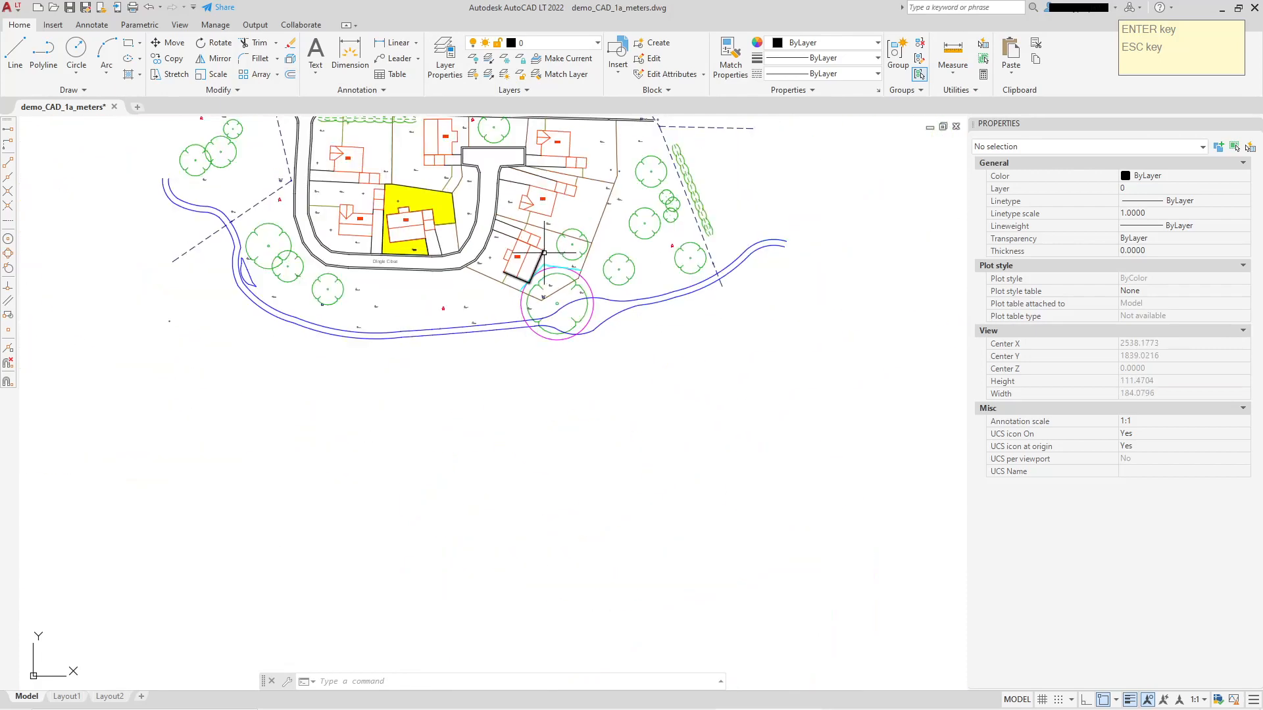
middle_drag(543, 252, 535, 423)
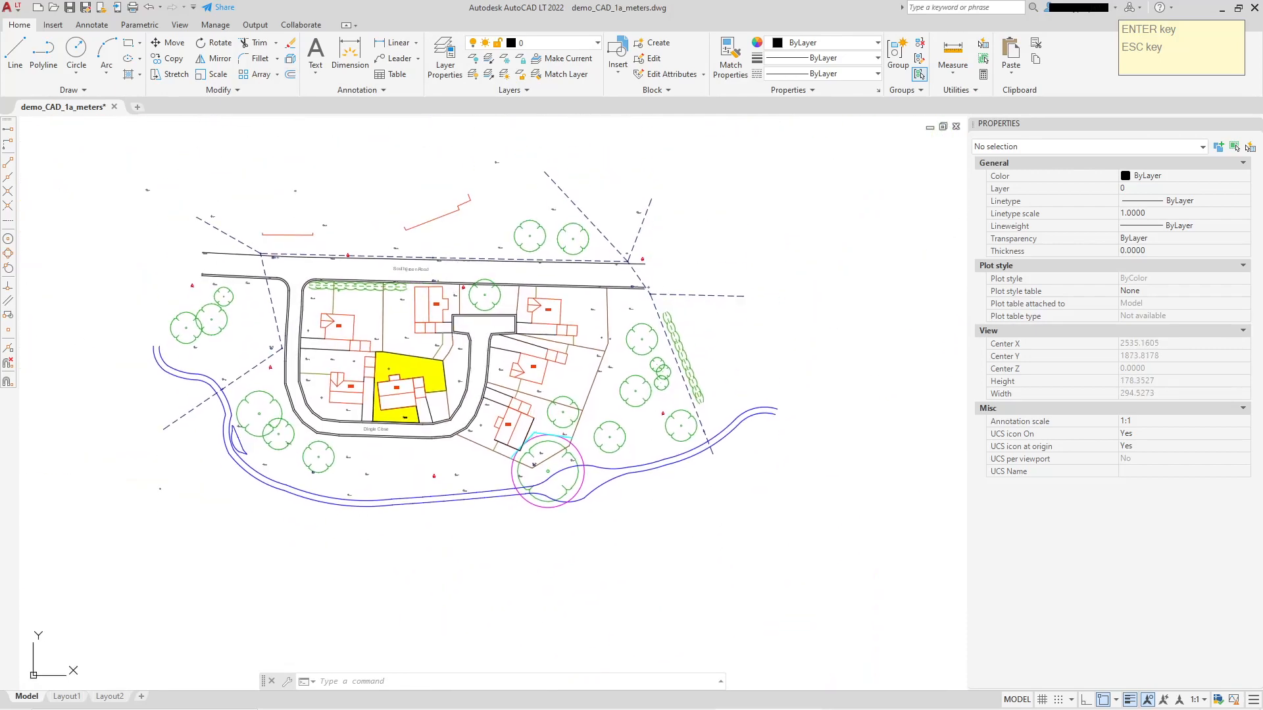
middle_drag(431, 301, 427, 204)
scroll(449, 315, up, 6)
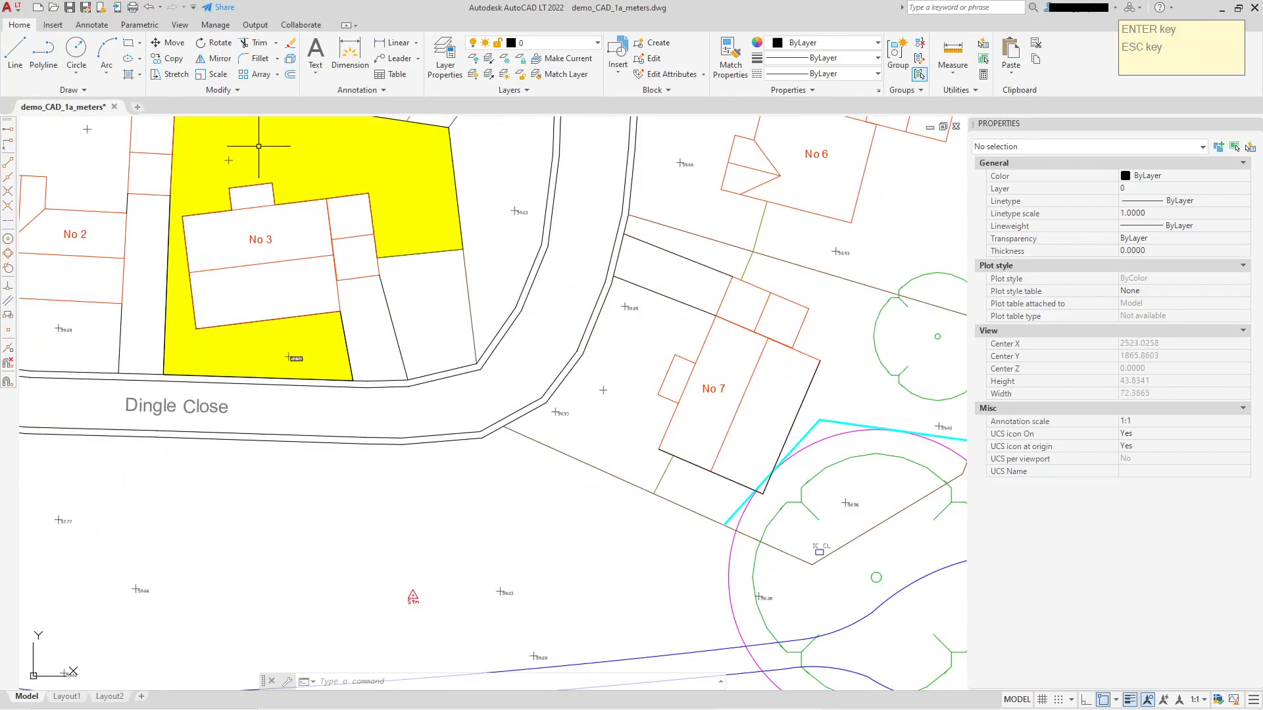
click(291, 80)
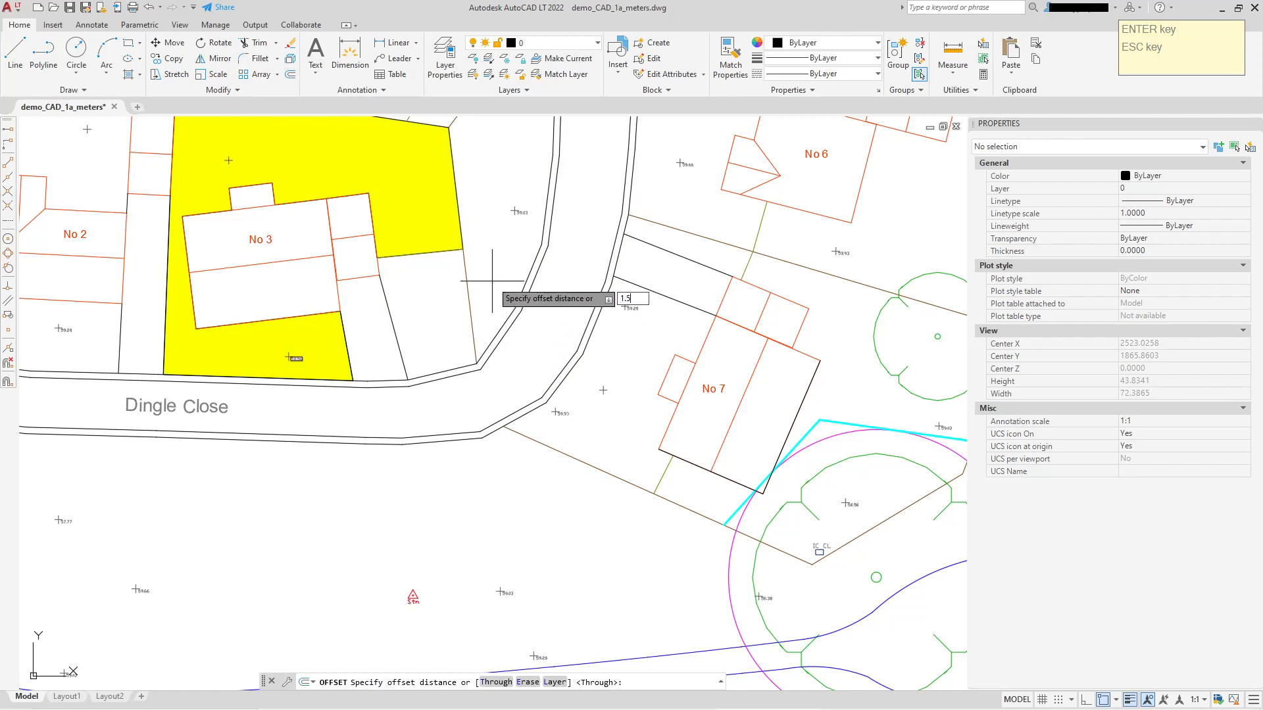
text(1.5)
key(Return)
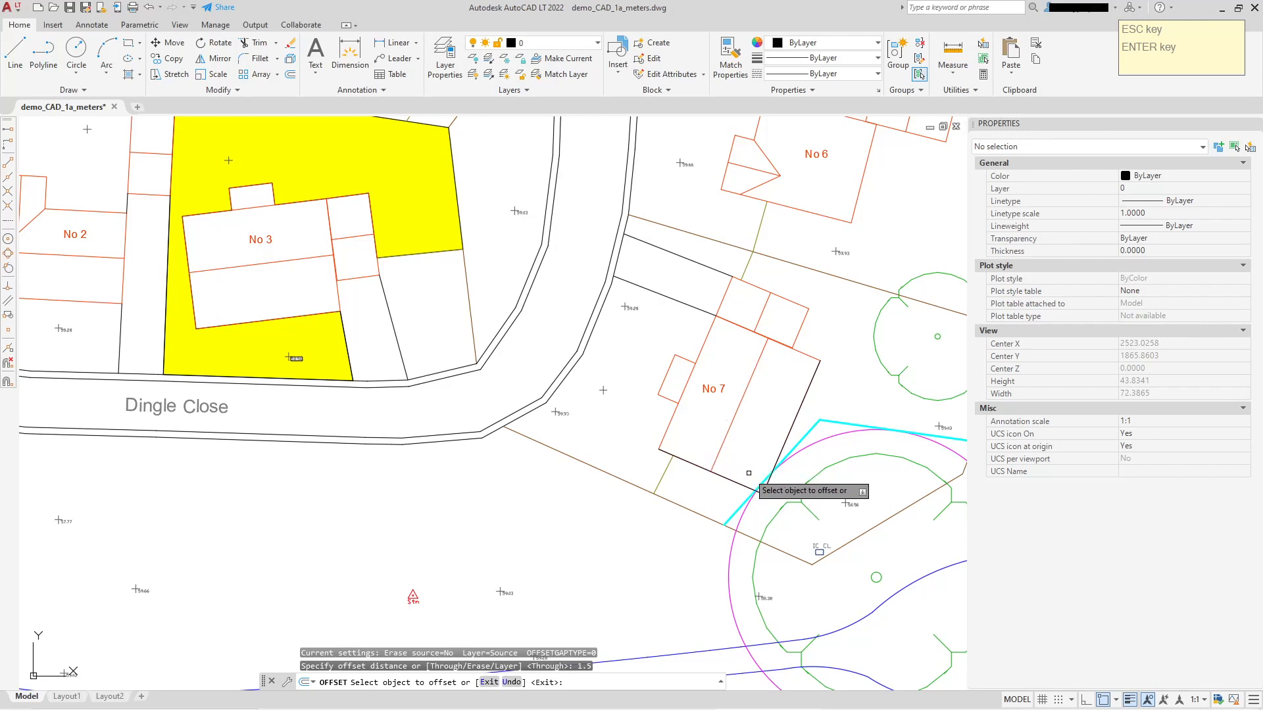
mouse_move(831, 475)
middle_down()
mouse_move(578, 423)
mouse_move(566, 434)
middle_up()
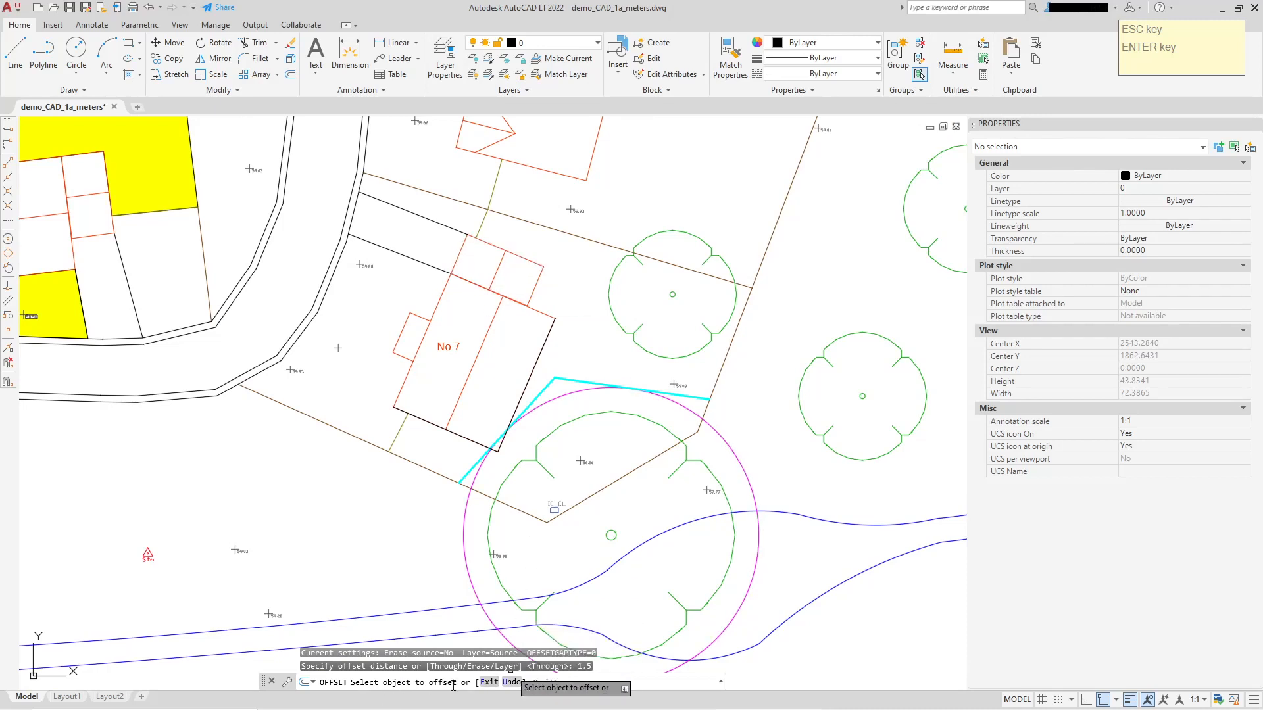
click(545, 342)
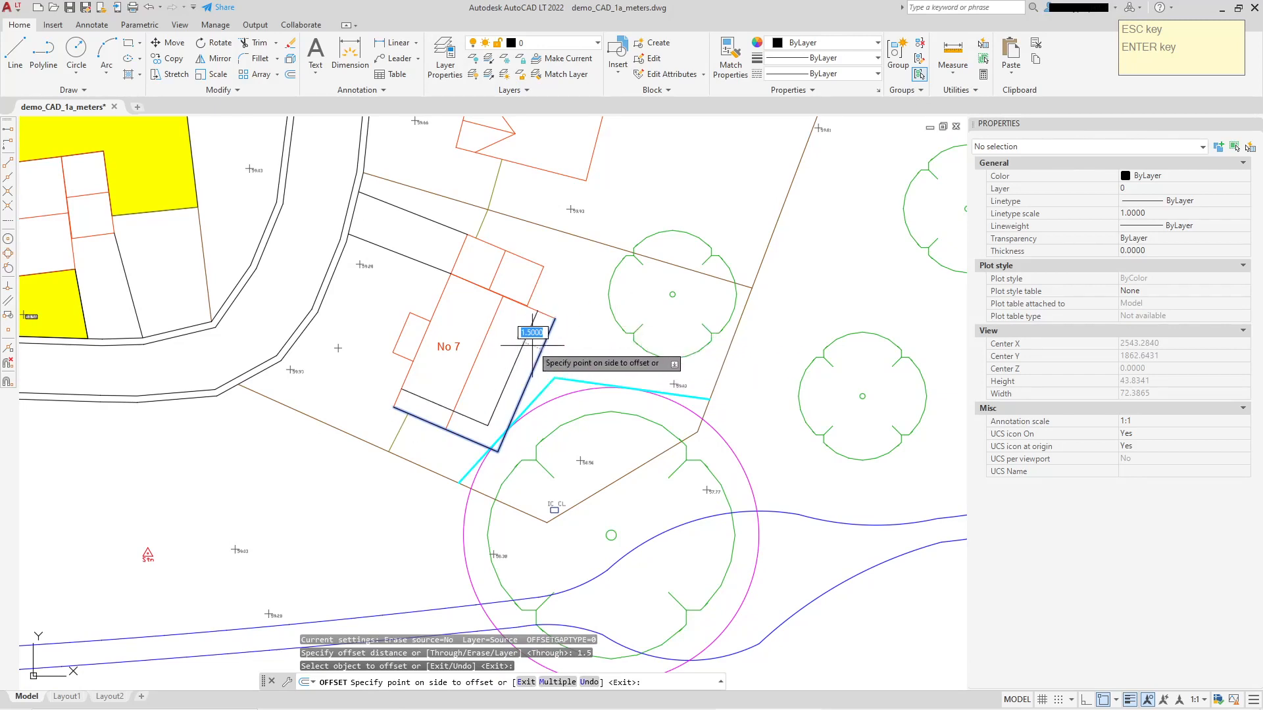
click(568, 351)
right_click(578, 300)
click(595, 308)
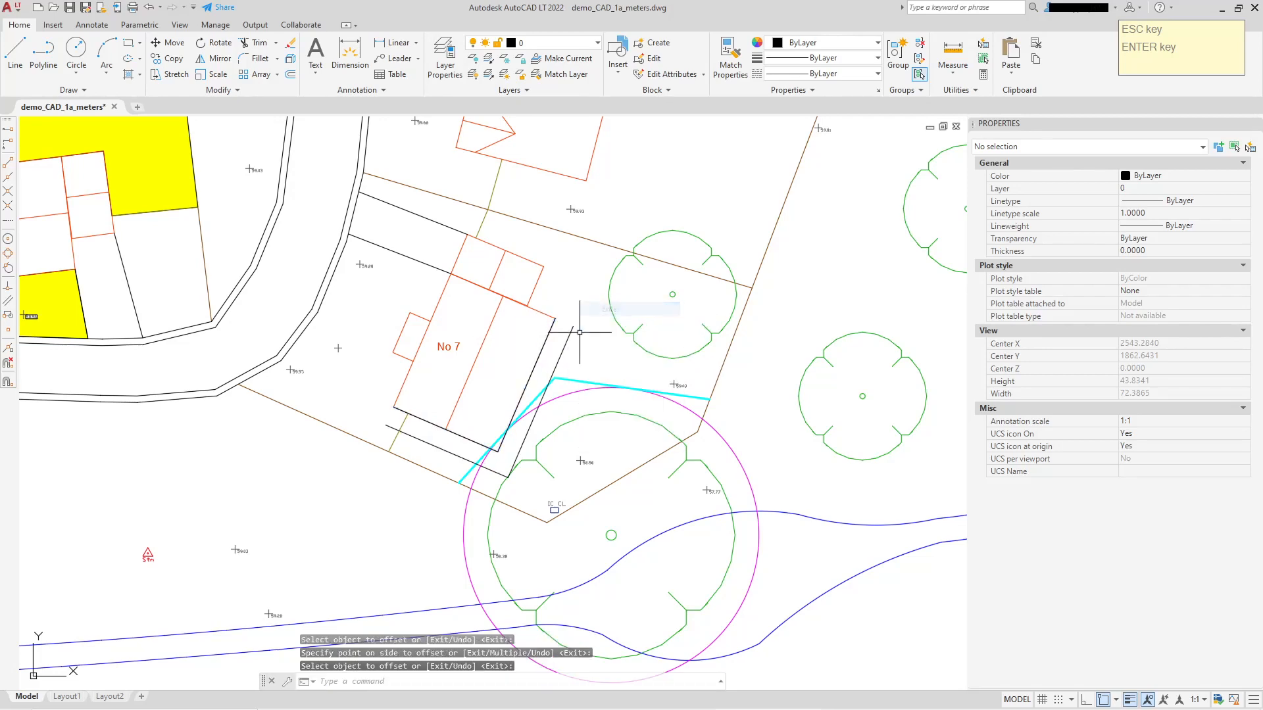
Start a polyline where the tree circle crosses the southern offset line, continuing about 1.5 to the house wall and on to its southeast corner.
middle_drag(555, 385, 559, 313)
scroll(552, 290, up, 2)
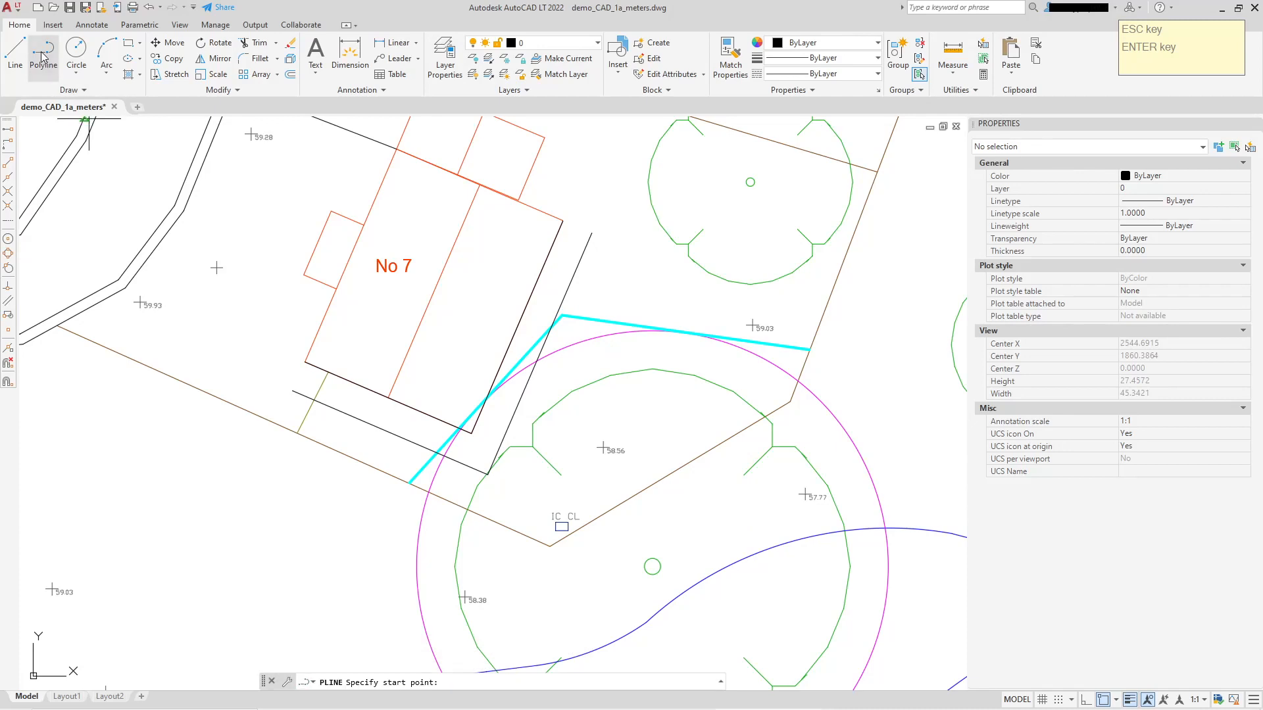
scroll(451, 480, up, 4)
mouse_move(533, 398)
middle_down()
mouse_move(566, 376)
mouse_move(564, 352)
middle_up()
scroll(465, 380, up, 2)
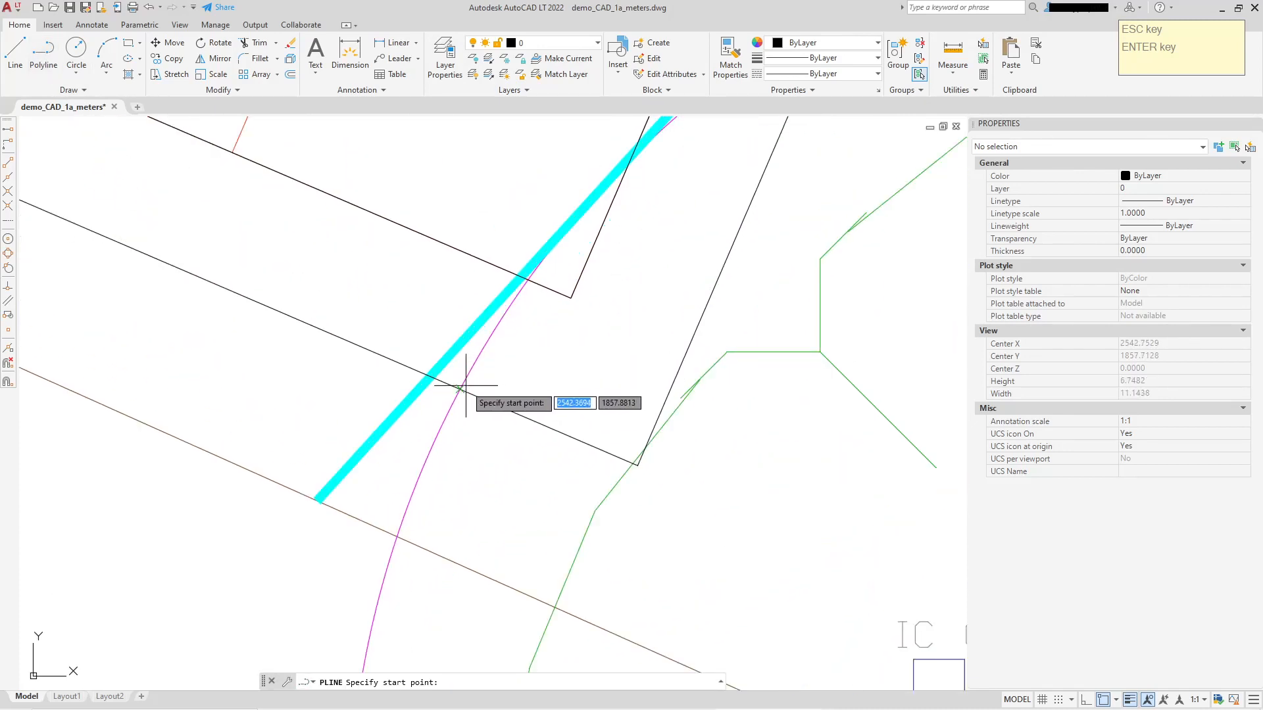
click(465, 385)
scroll(511, 276, up, 2)
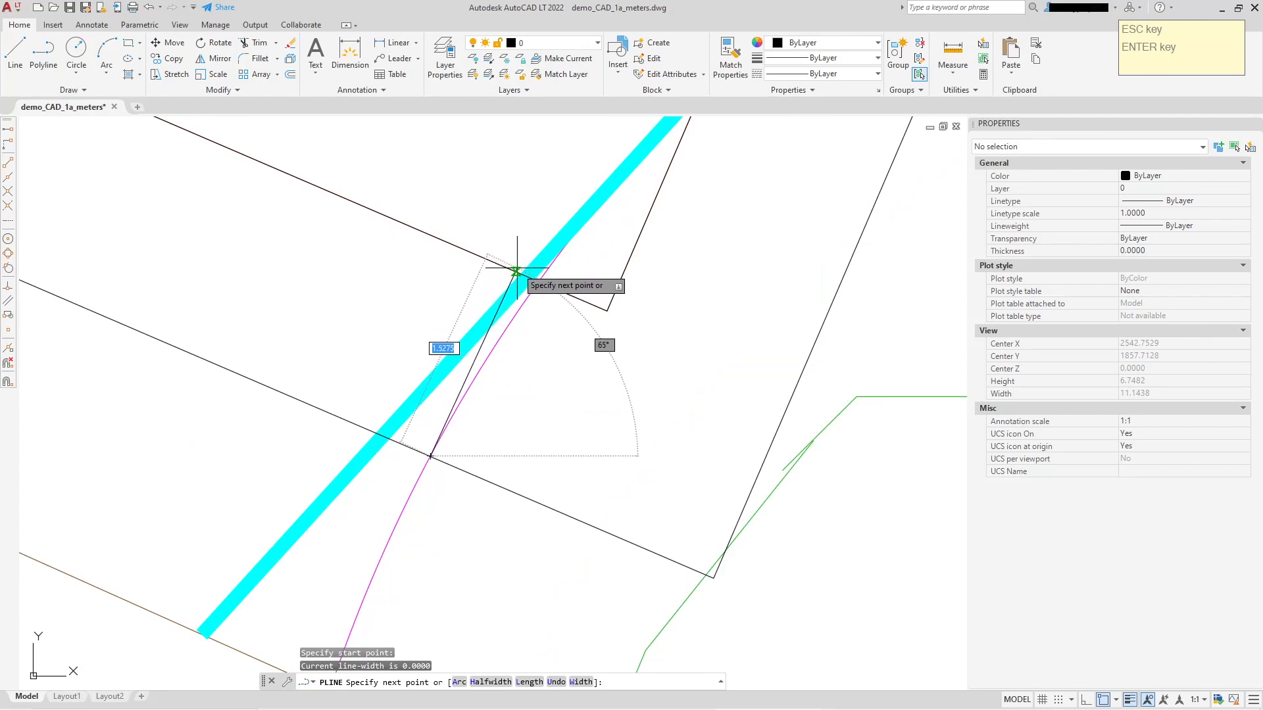
click(517, 269)
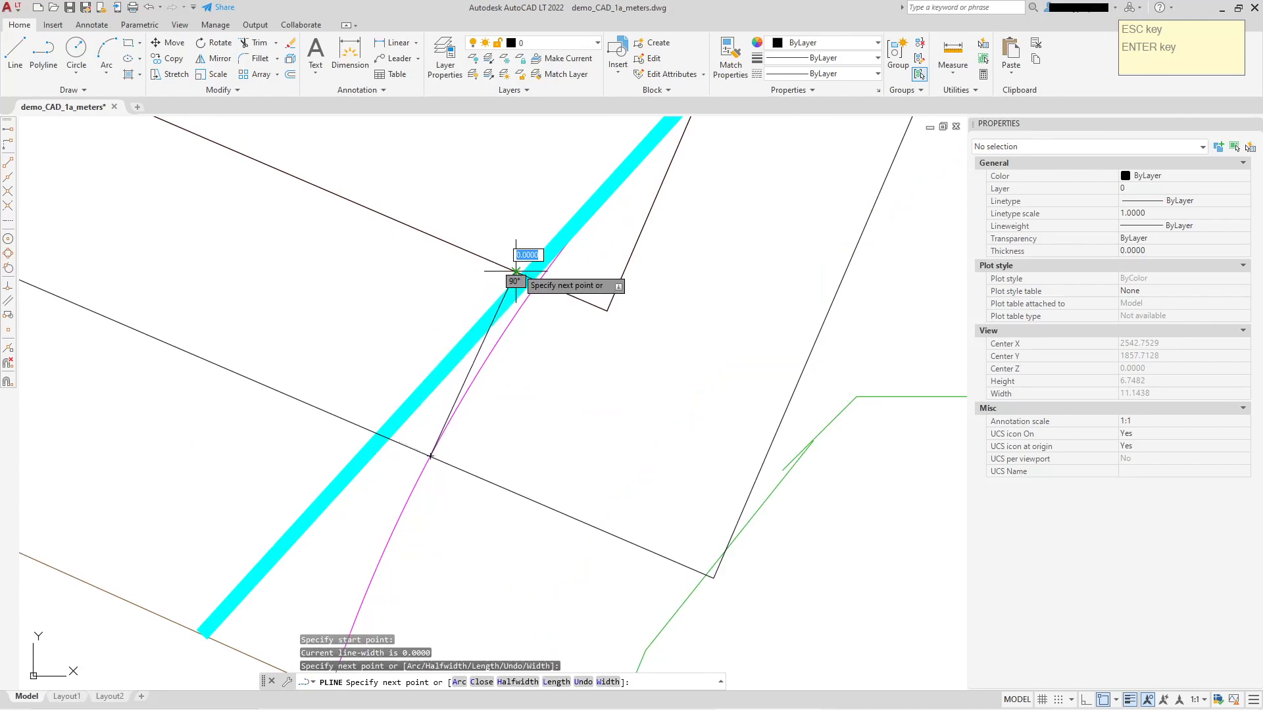
click(607, 311)
scroll(645, 294, down, 1)
Continue the polyline up No 7's east wall, about 1.5 out to the circle's crossing with the offset line, down to the offset corner, and close it.
middle_drag(702, 247, 513, 615)
scroll(543, 397, down, 2)
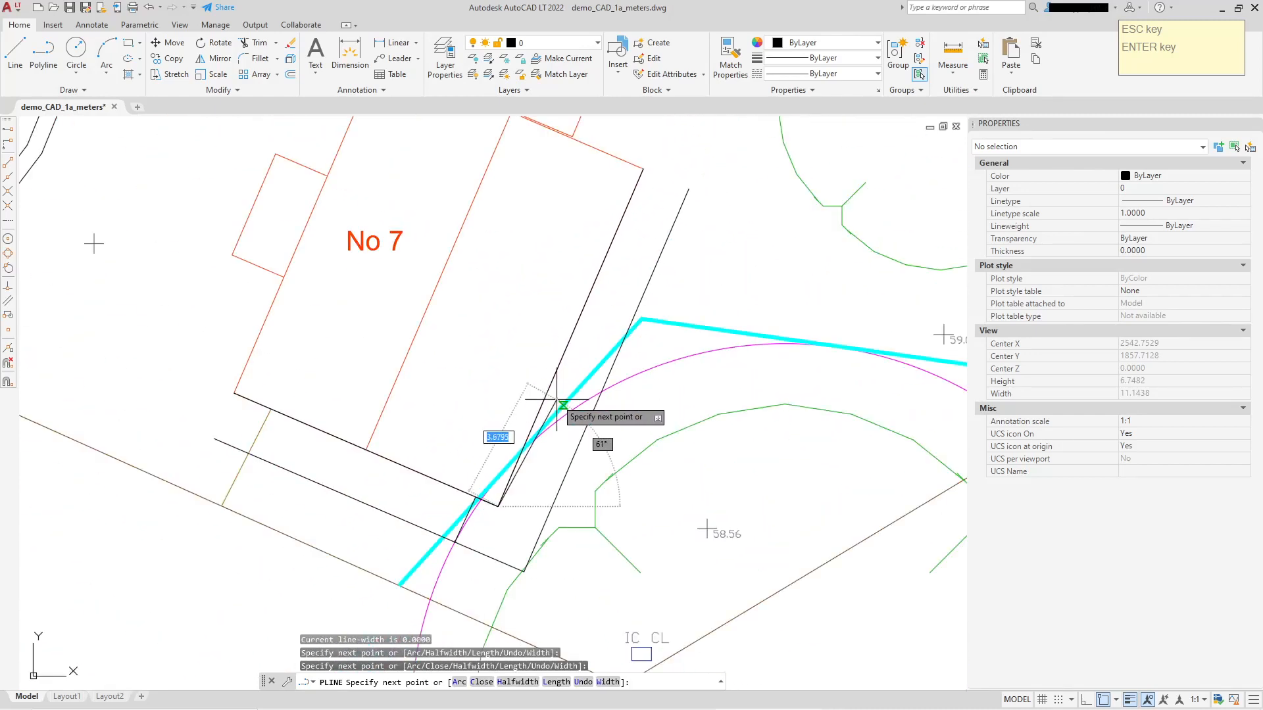
scroll(603, 388, up, 1)
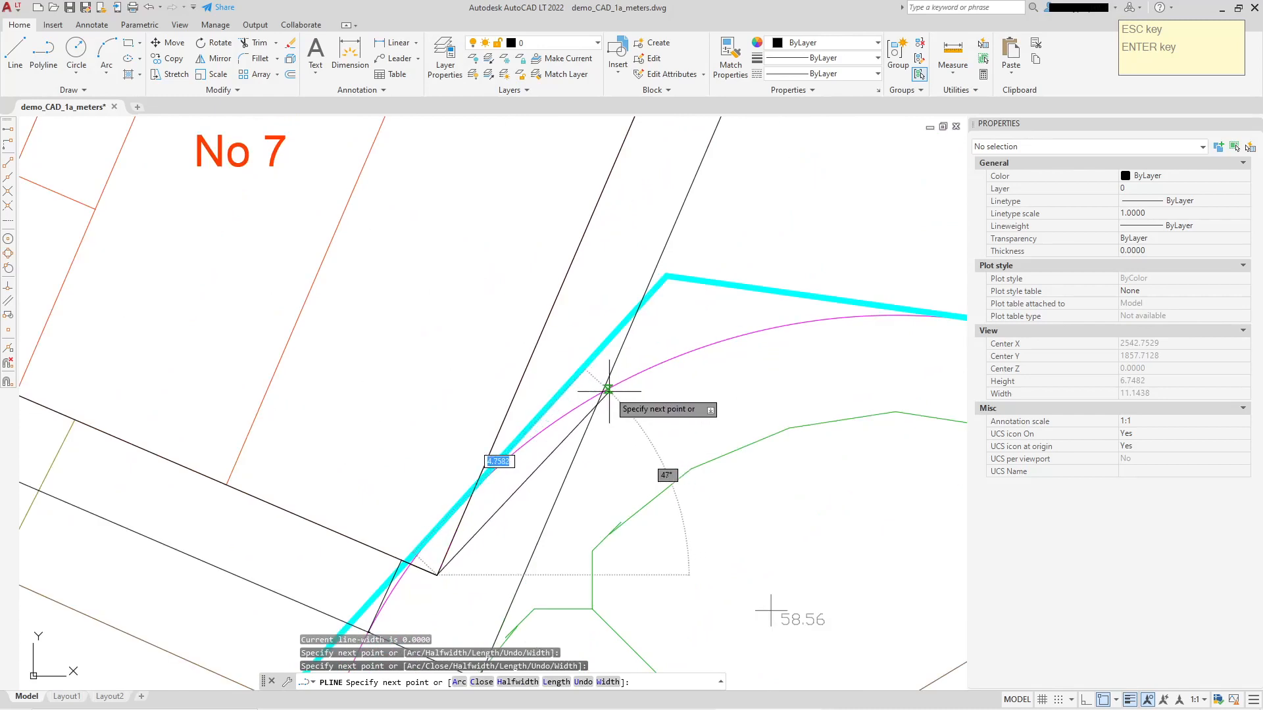
click(532, 362)
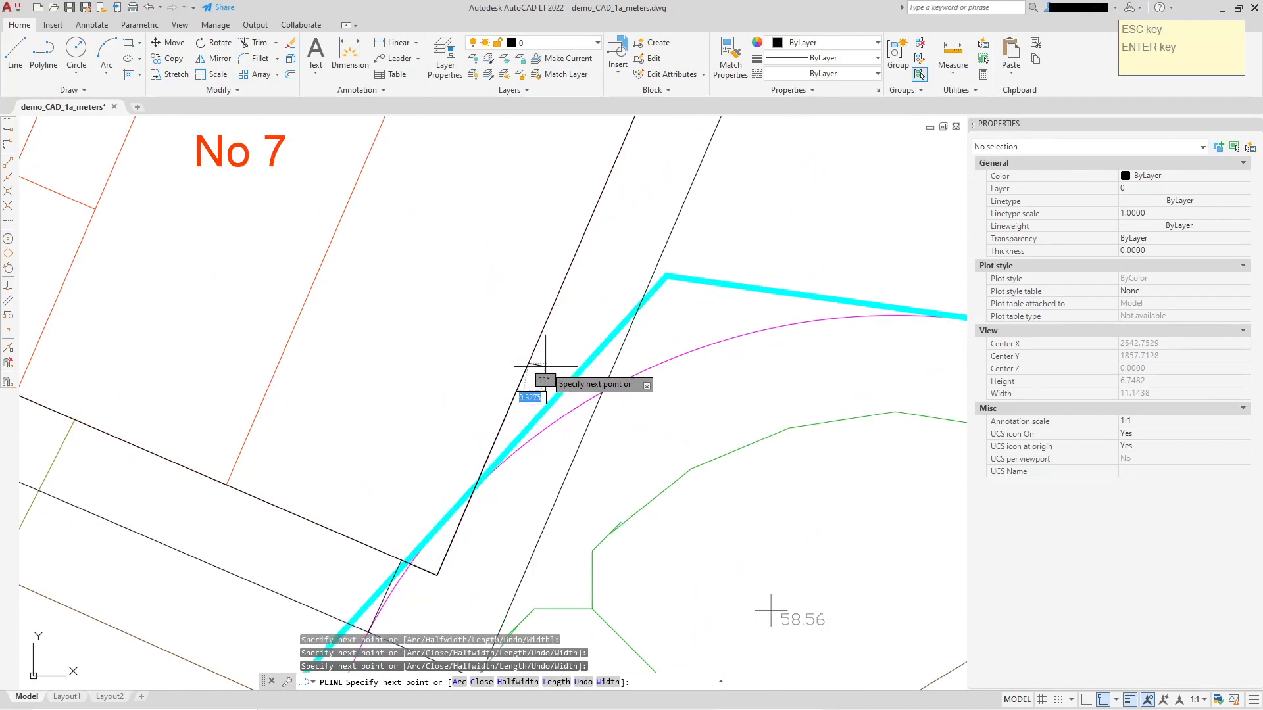
click(601, 392)
middle_drag(536, 479, 552, 245)
scroll(486, 436, up, 5)
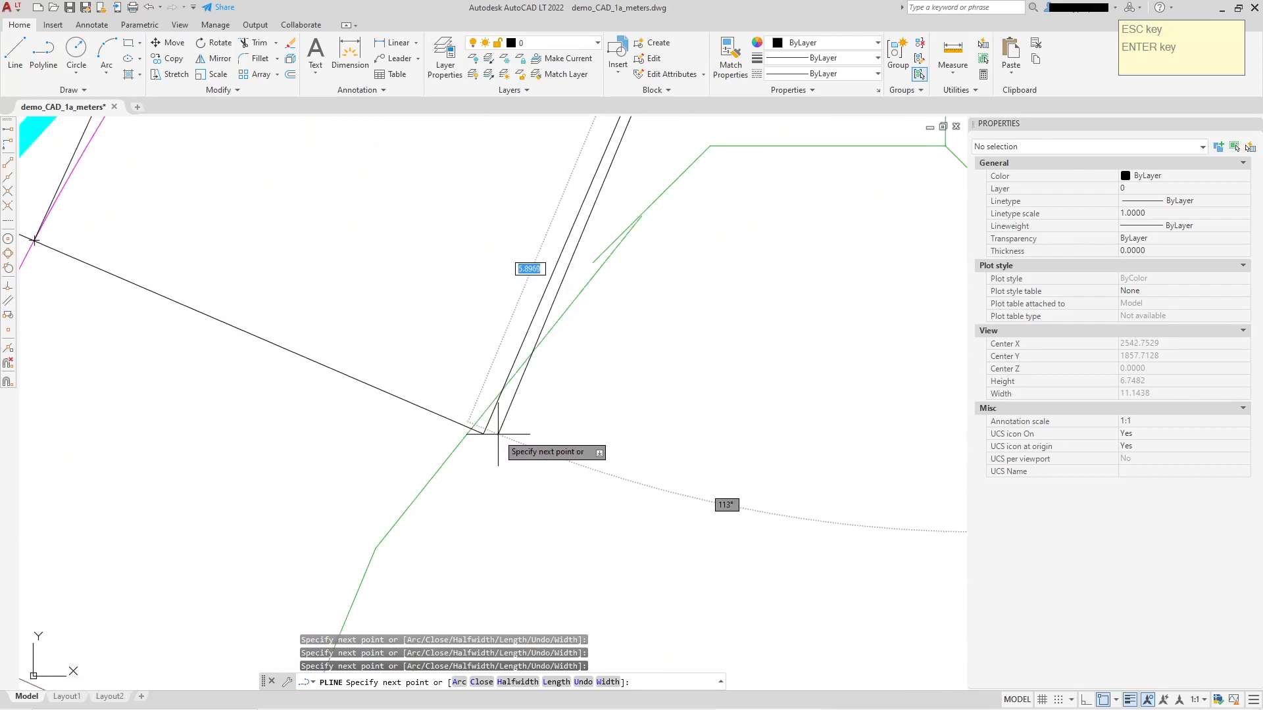
click(484, 432)
right_click(561, 410)
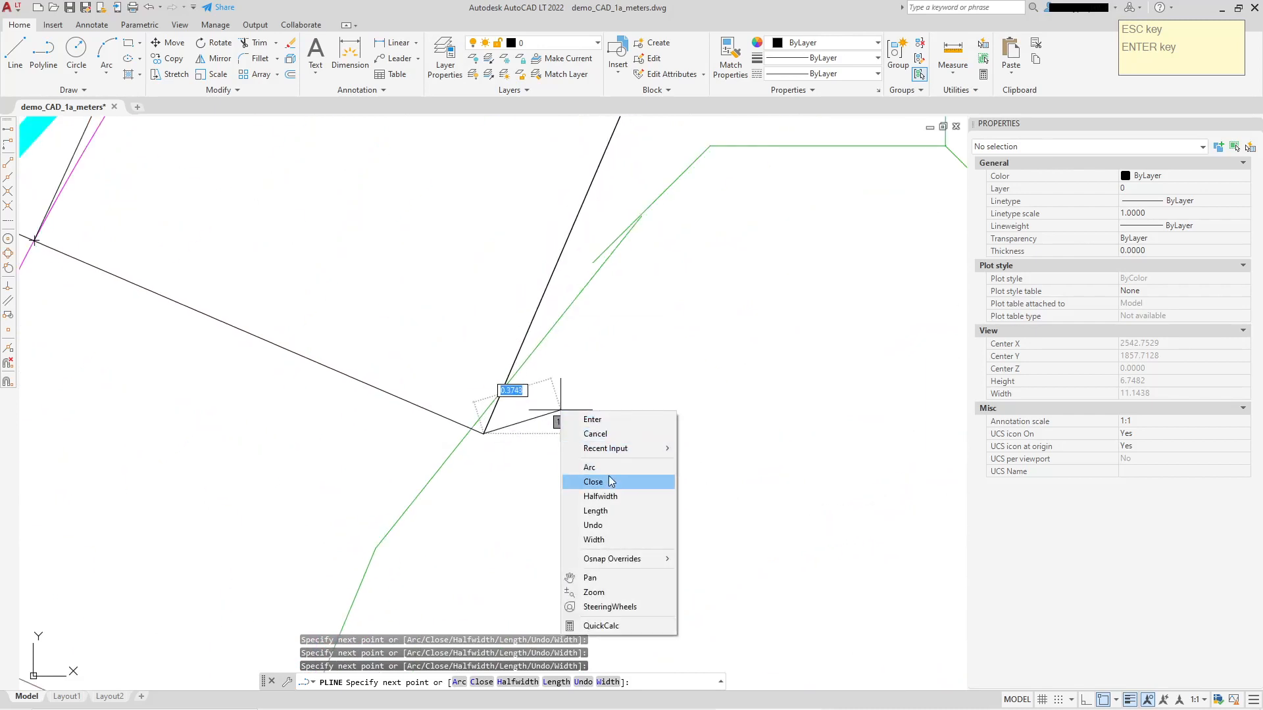
click(677, 482)
Select the closed outline around No 7's southeast corner to check its shape, and clear the selection.
scroll(595, 411, down, 2)
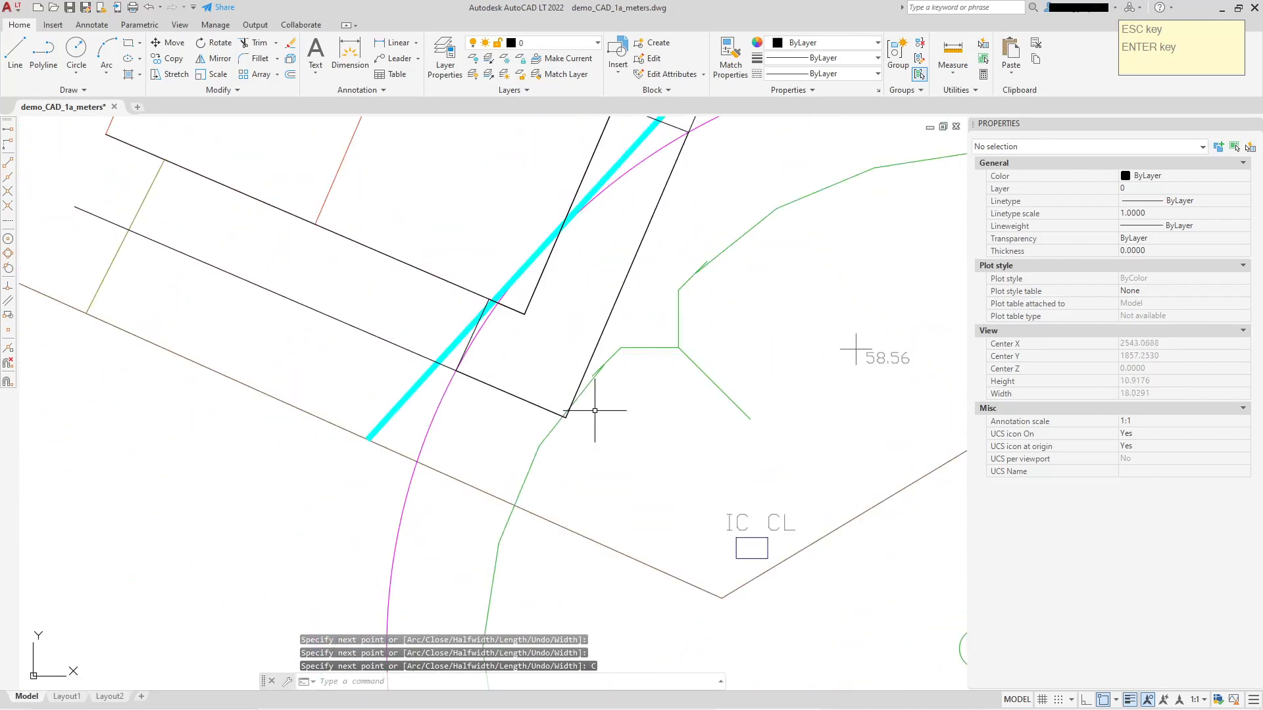
click(607, 325)
scroll(666, 344, down, 3)
scroll(666, 259, up, 3)
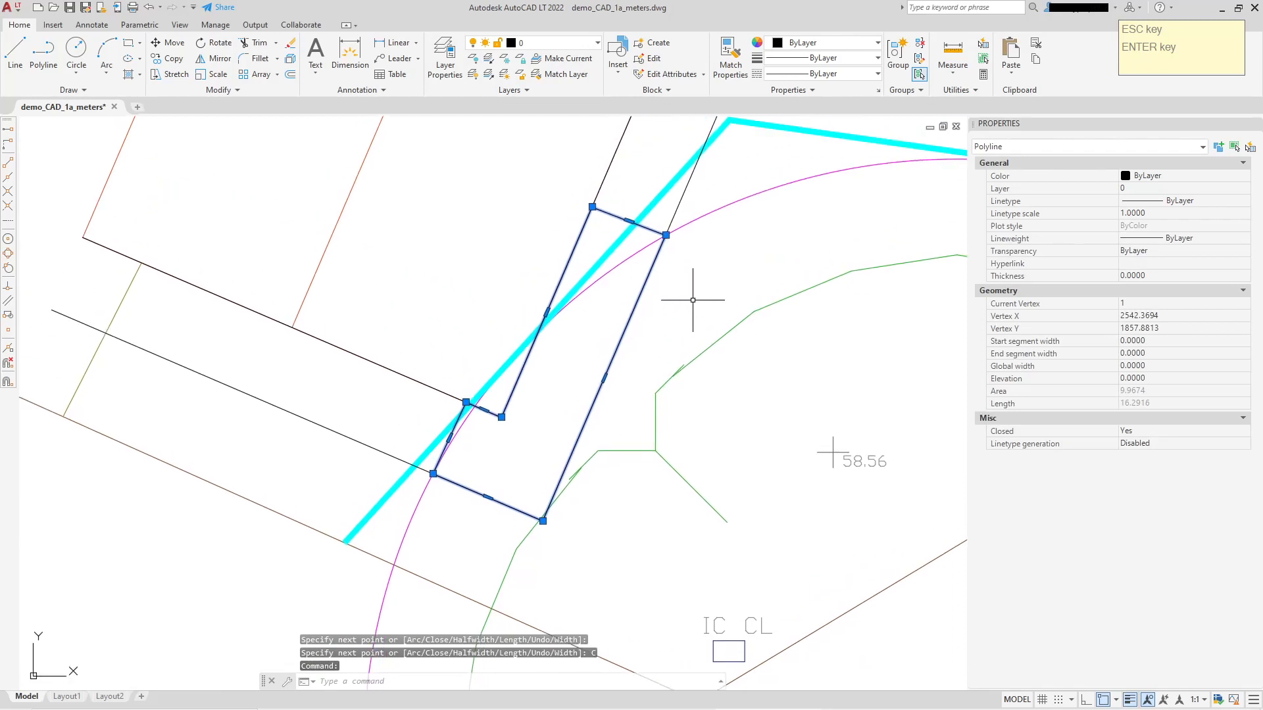
key(Escape)
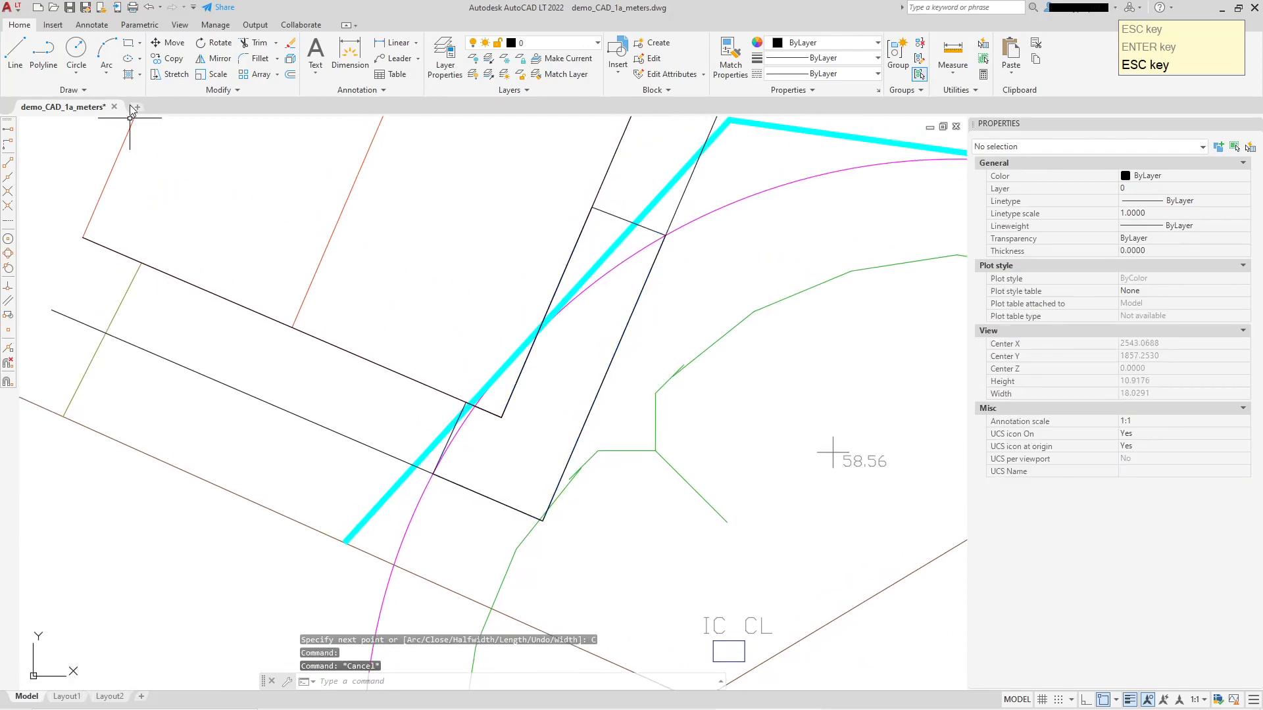
Hatch the closed working-strip outline at No 7's southeast corner with a solid yellow fill, selecting the outline as the boundary object.
click(128, 74)
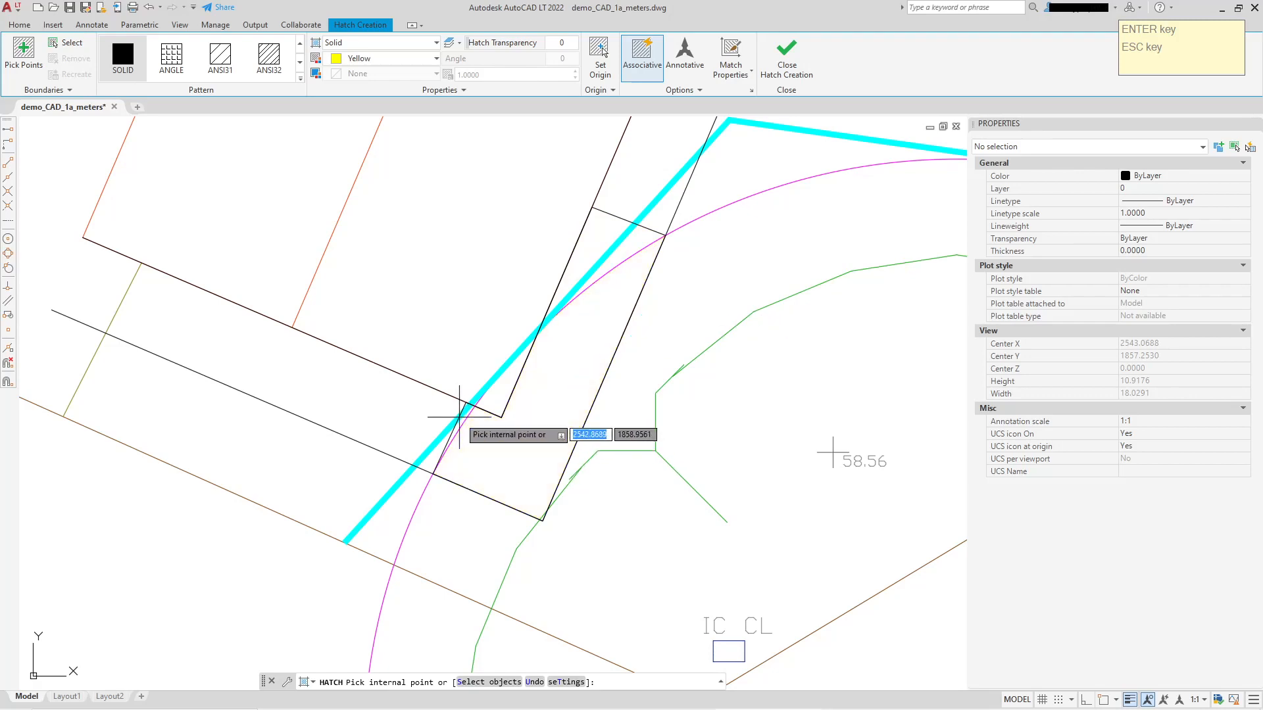
click(461, 421)
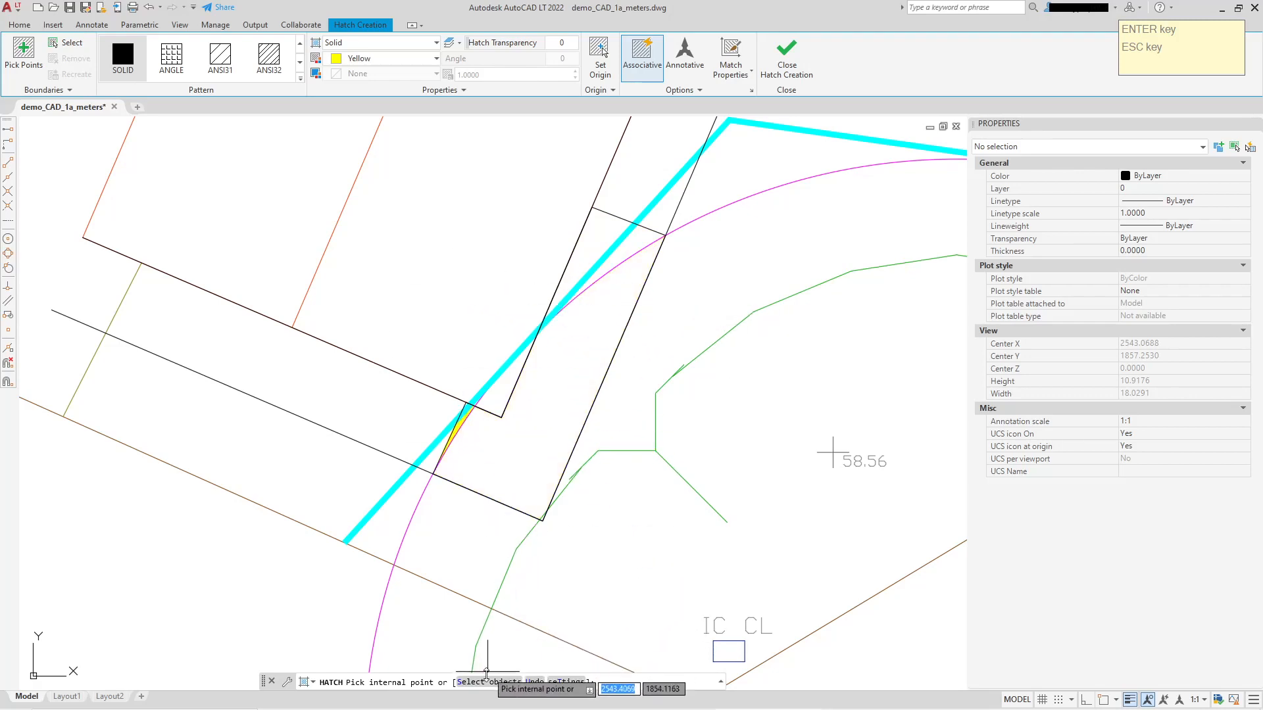
click(486, 684)
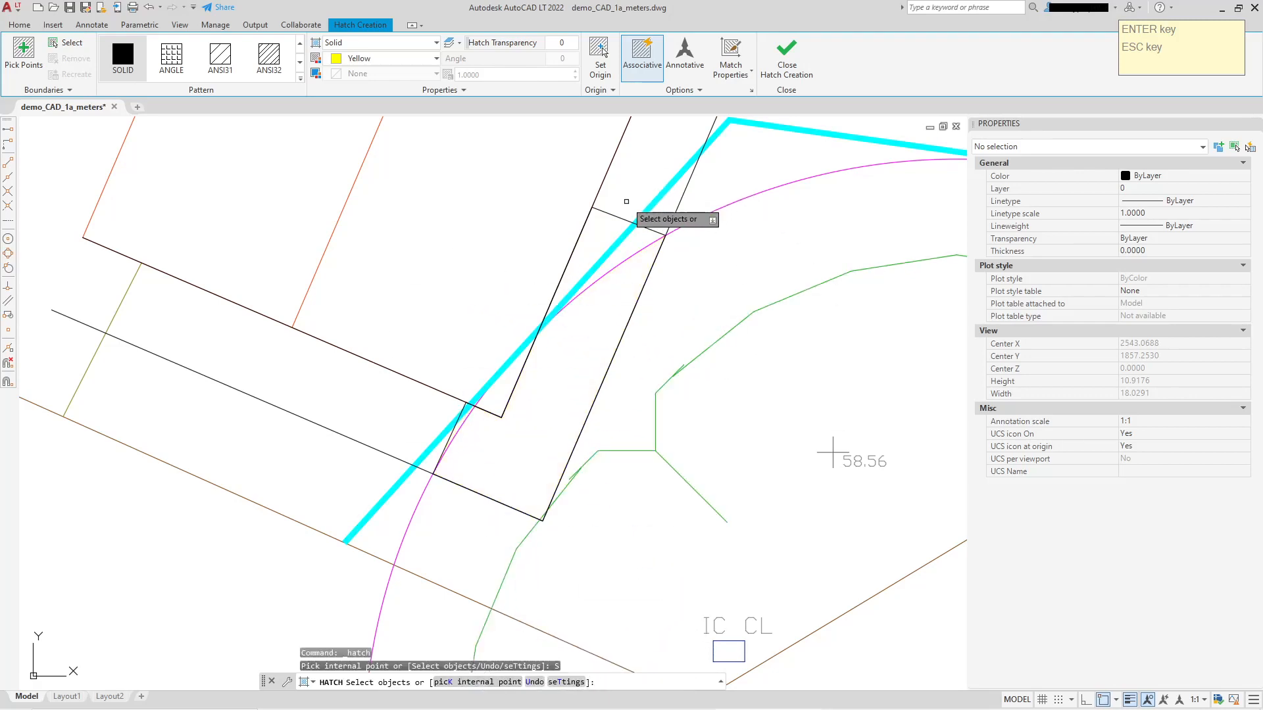
click(612, 212)
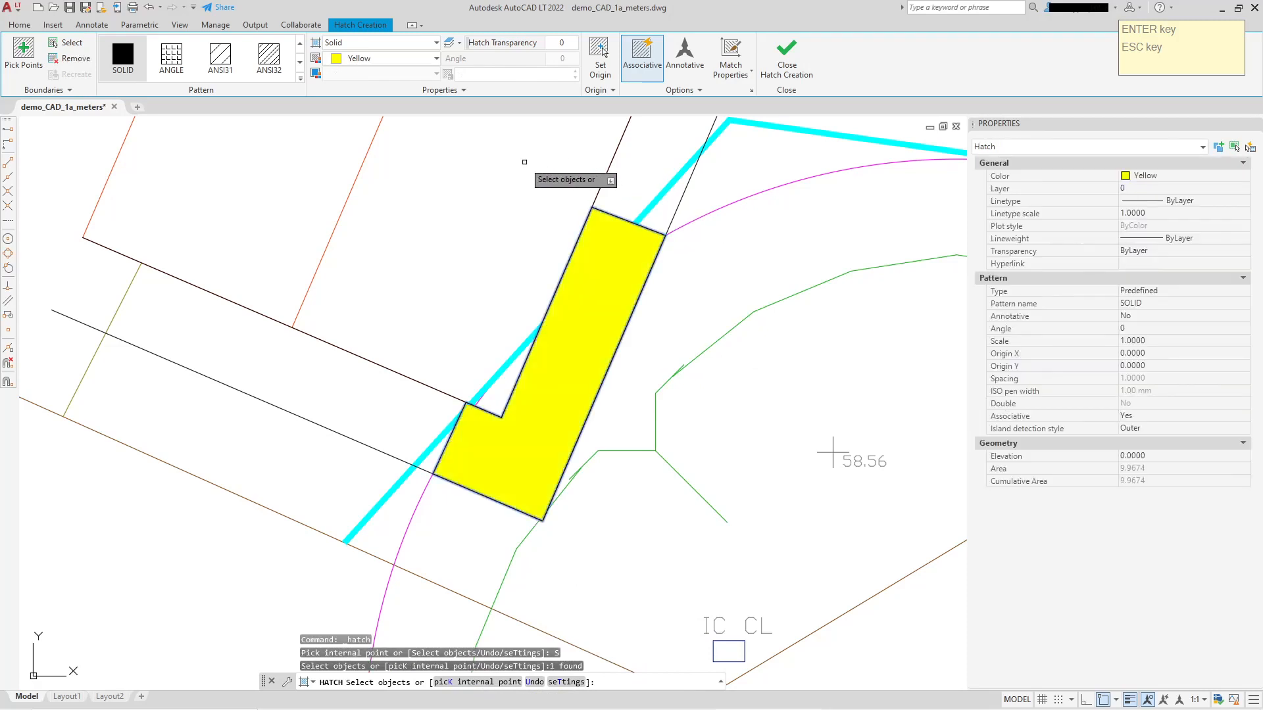
right_click(530, 165)
click(530, 165)
scroll(693, 367, down, 3)
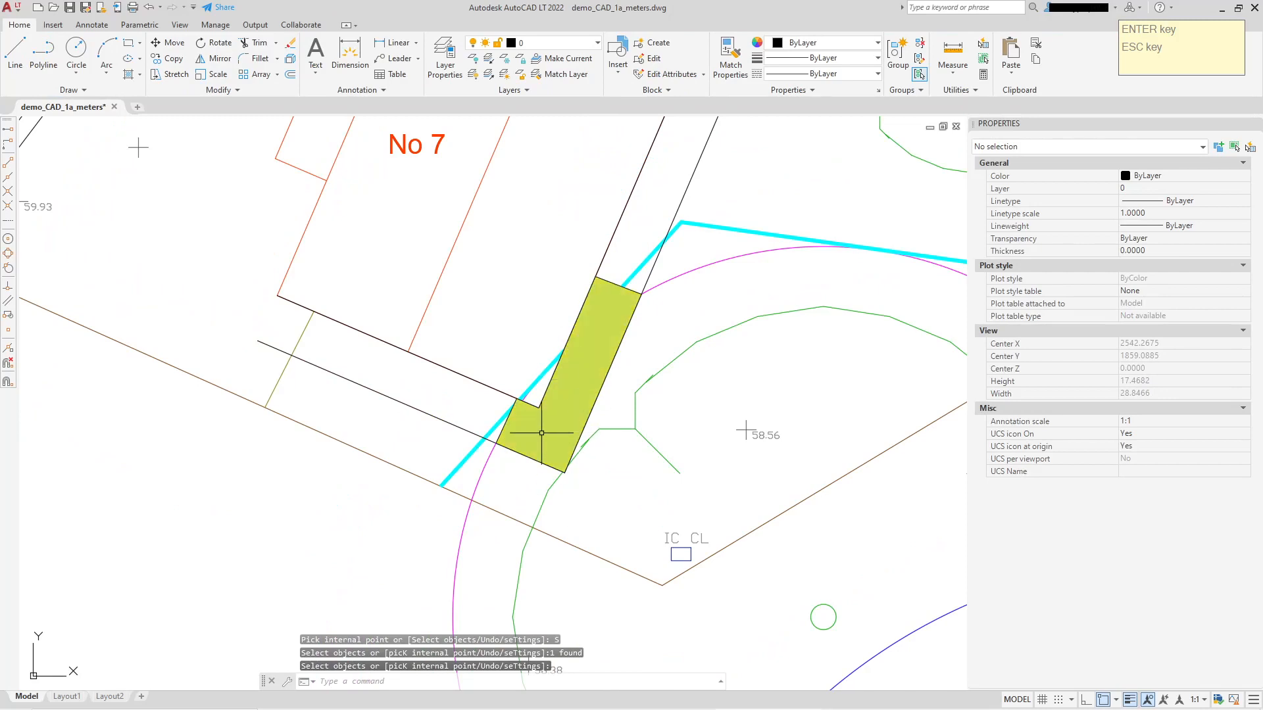
Send the yellow hatch to the back of the draw order.
click(598, 295)
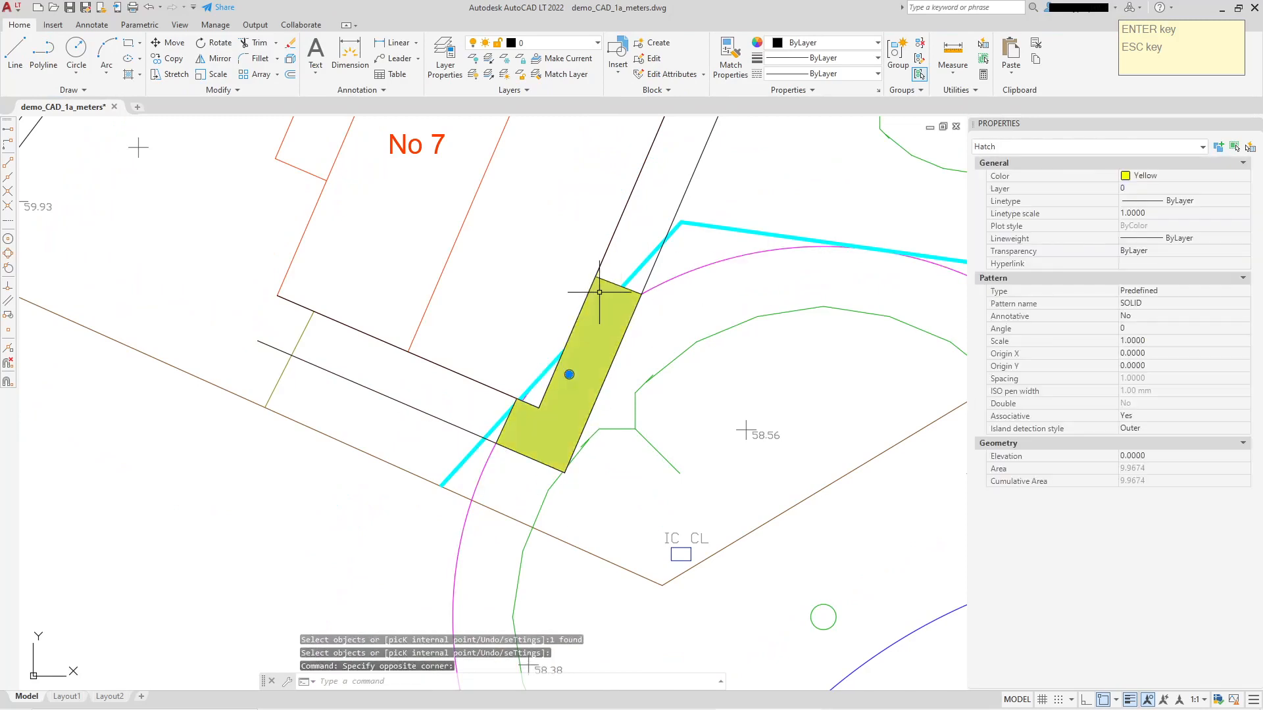
right_click(600, 297)
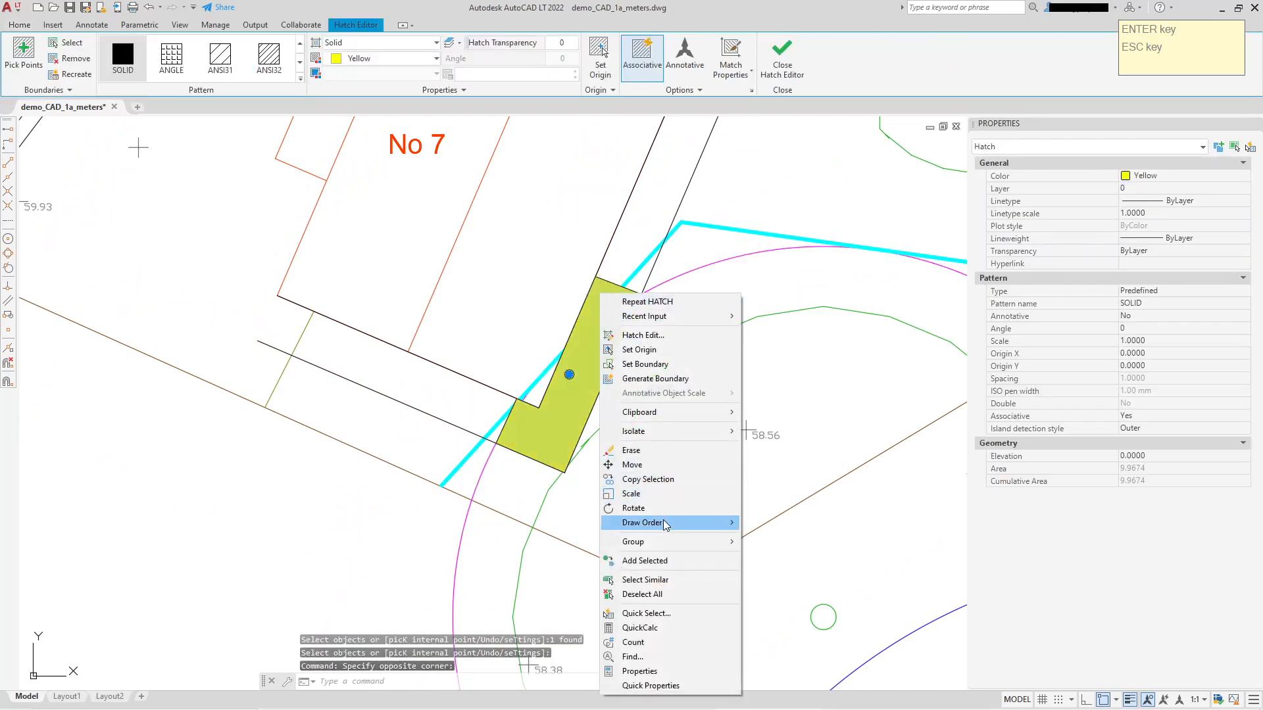
mouse_move(723, 522)
click(783, 538)
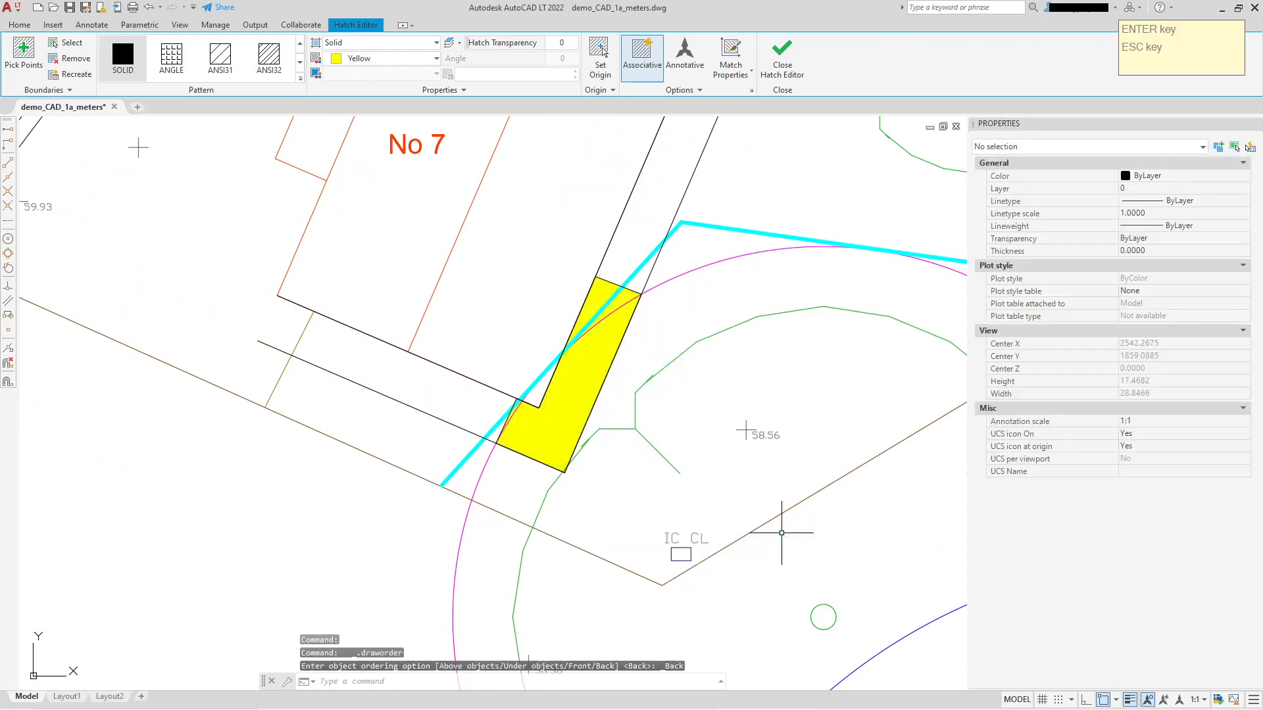
Delete the two construction polylines, the one along No 7's south and east walls and its outward offset.
mouse_move(662, 324)
middle_down()
mouse_move(609, 268)
mouse_move(581, 264)
mouse_move(583, 309)
middle_up()
scroll(645, 208, down, 1)
middle_drag(646, 216, 638, 313)
click(642, 263)
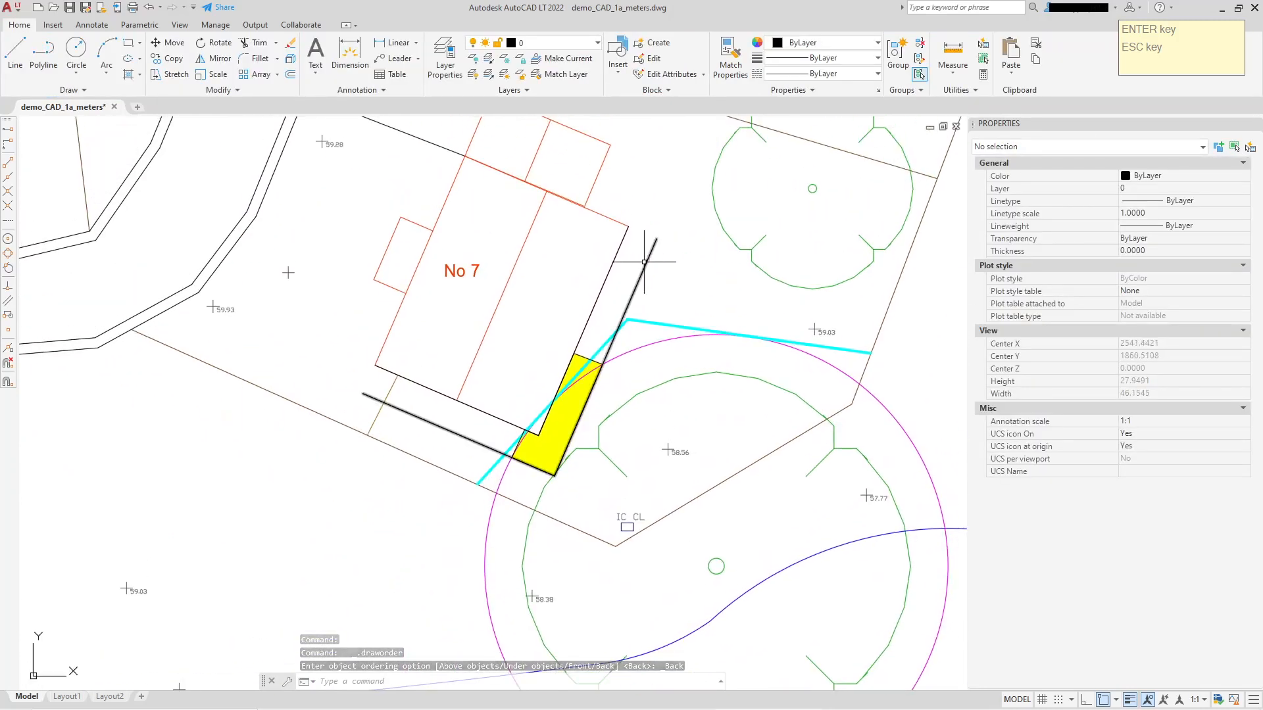
click(603, 296)
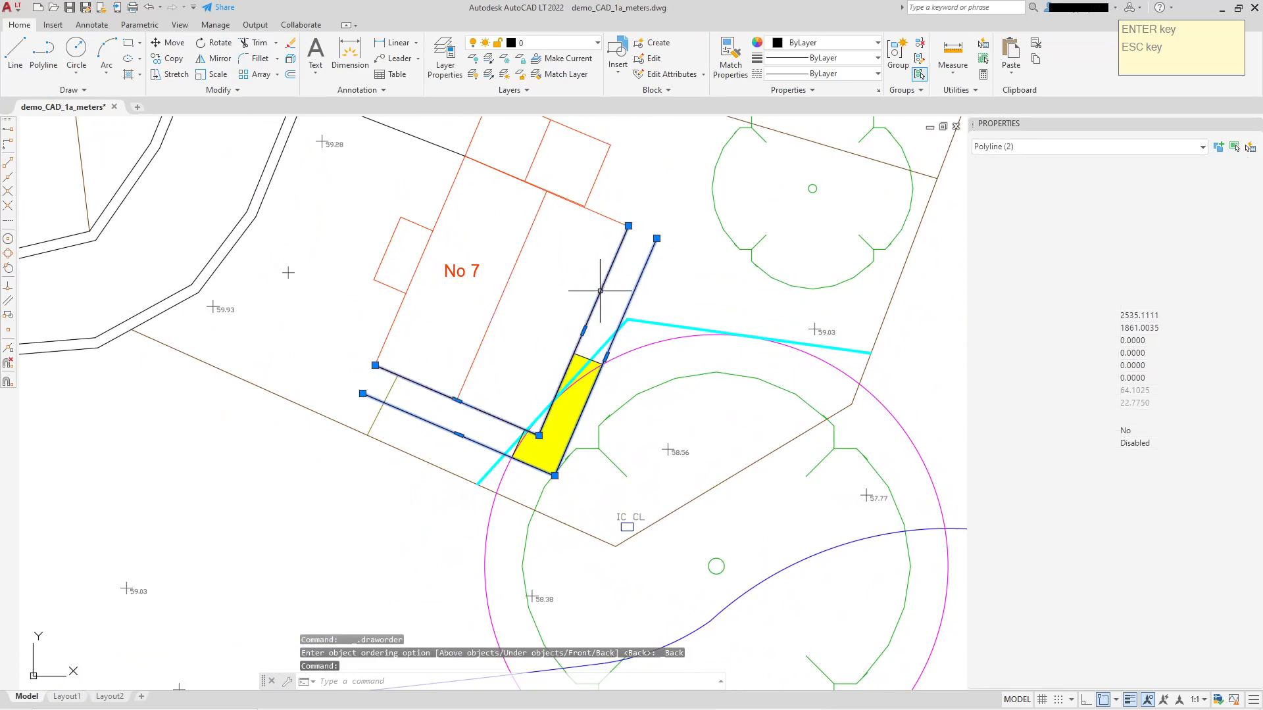
key(Delete)
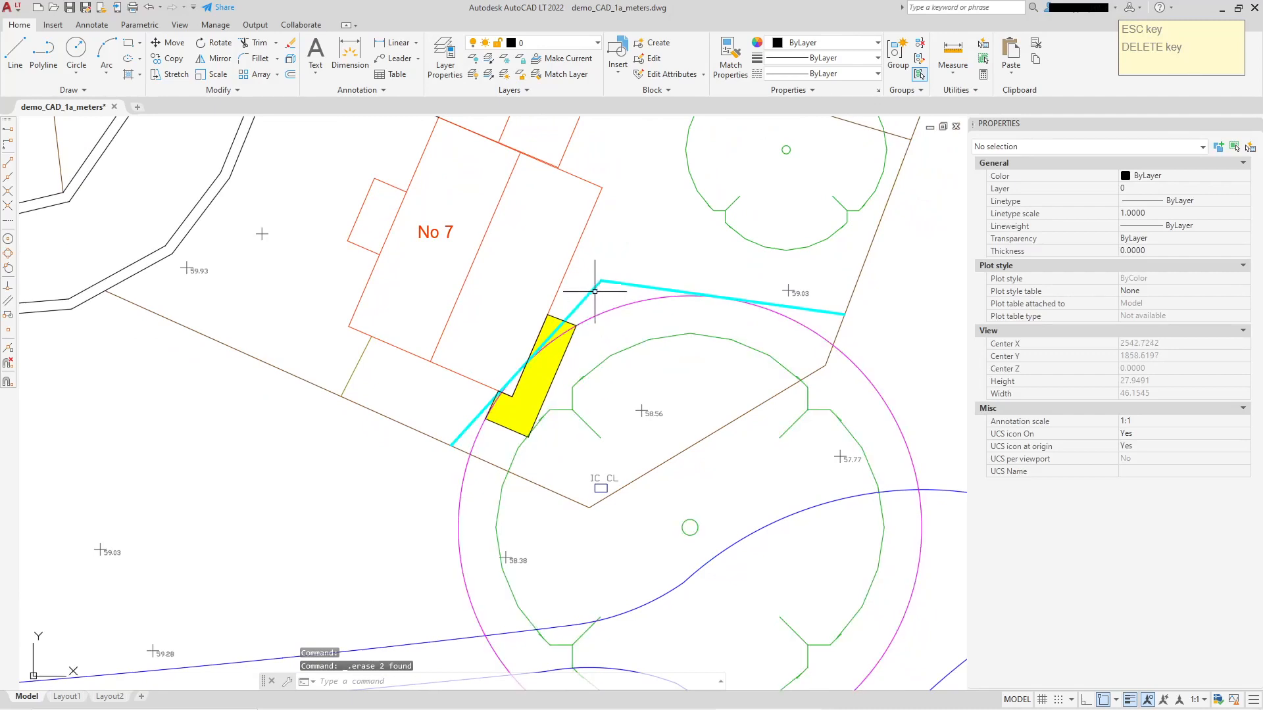
Add a vertex to the cyan fence polyline's diagonal segment at the hatched strip's northeast corner, where the tree circle crosses.
click(595, 291)
scroll(526, 372, up, 4)
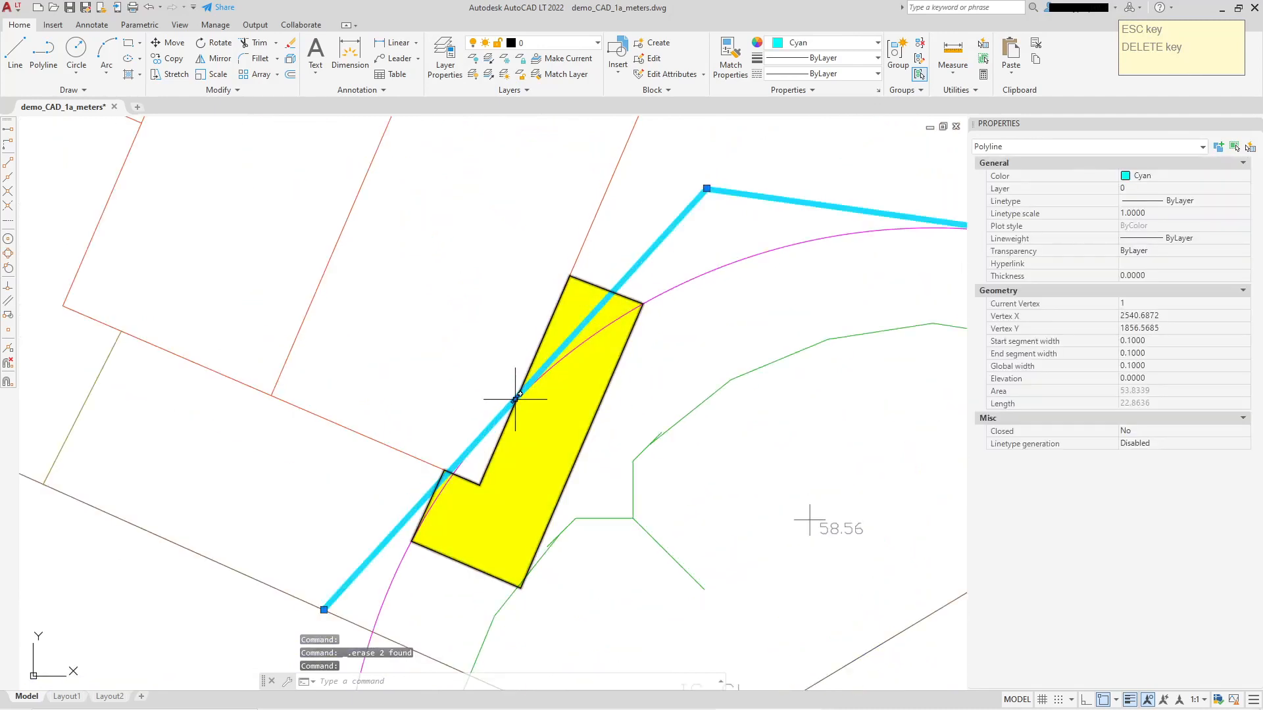
mouse_move(515, 399)
click(571, 435)
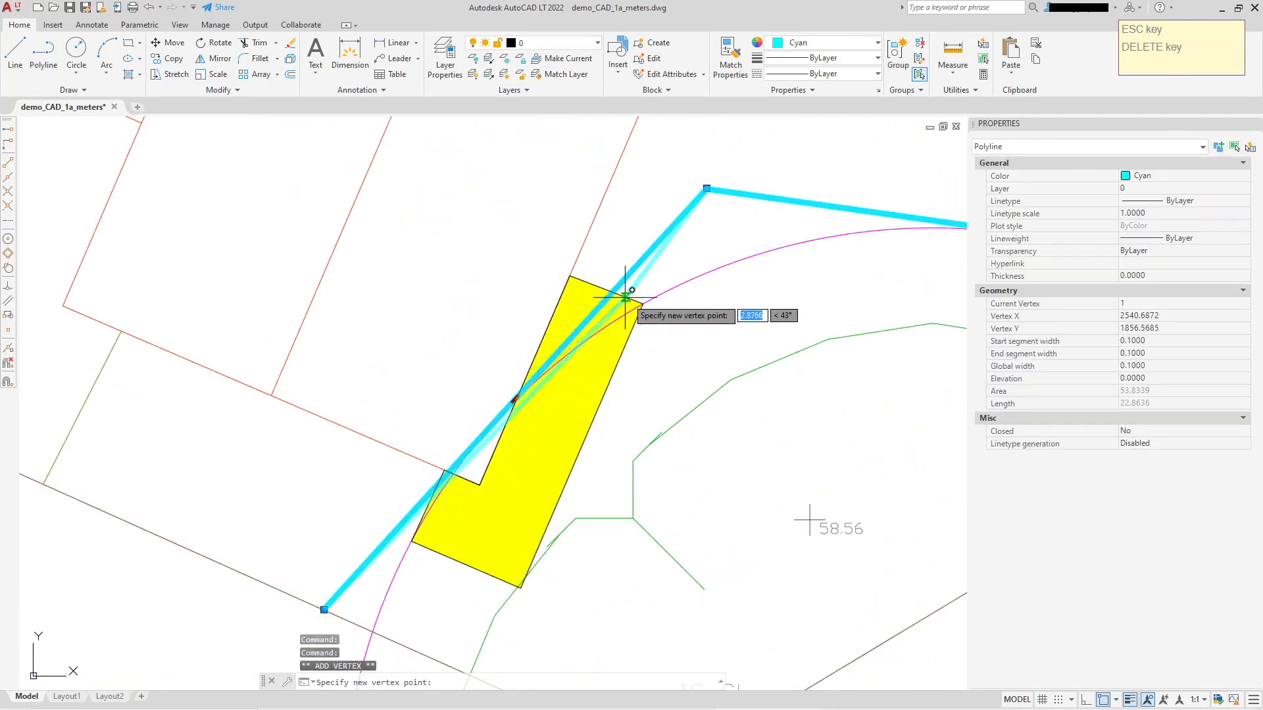
scroll(657, 303, up, 5)
scroll(657, 309, down, 5)
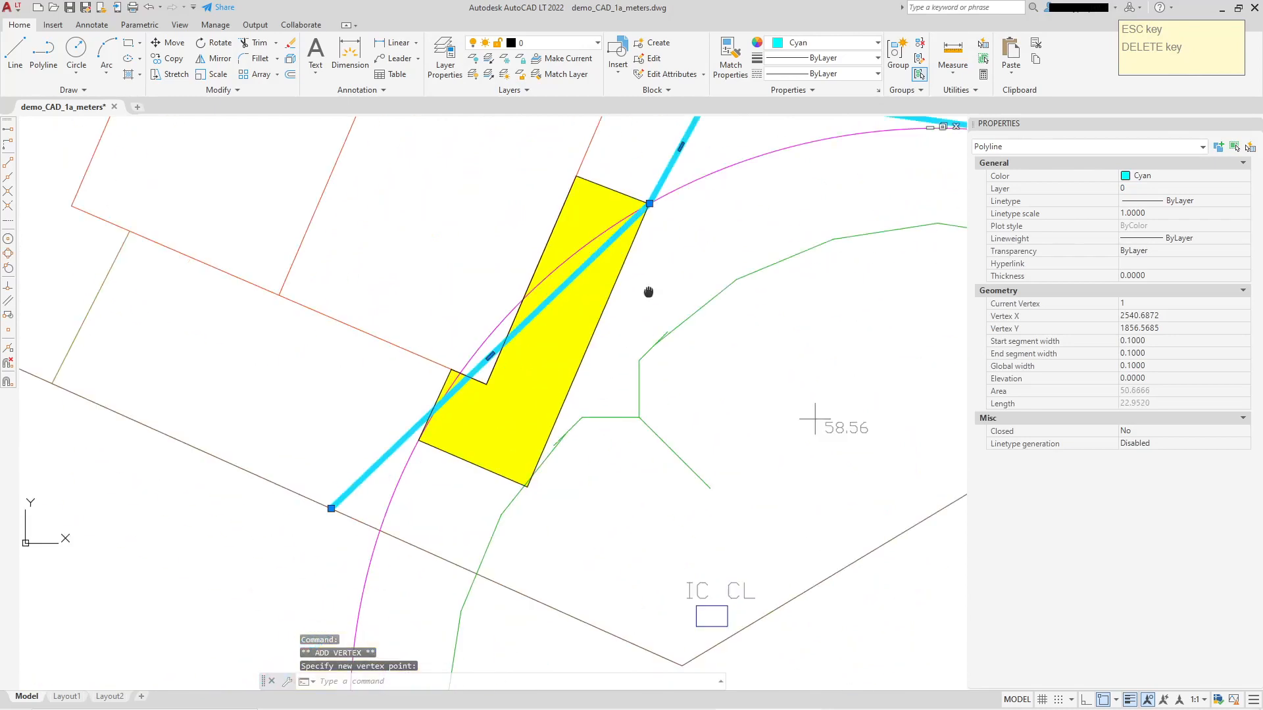
Add another fence vertex at the hatched strip's southeast corner so the fence follows the strip's east edge.
mouse_move(493, 313)
click(520, 351)
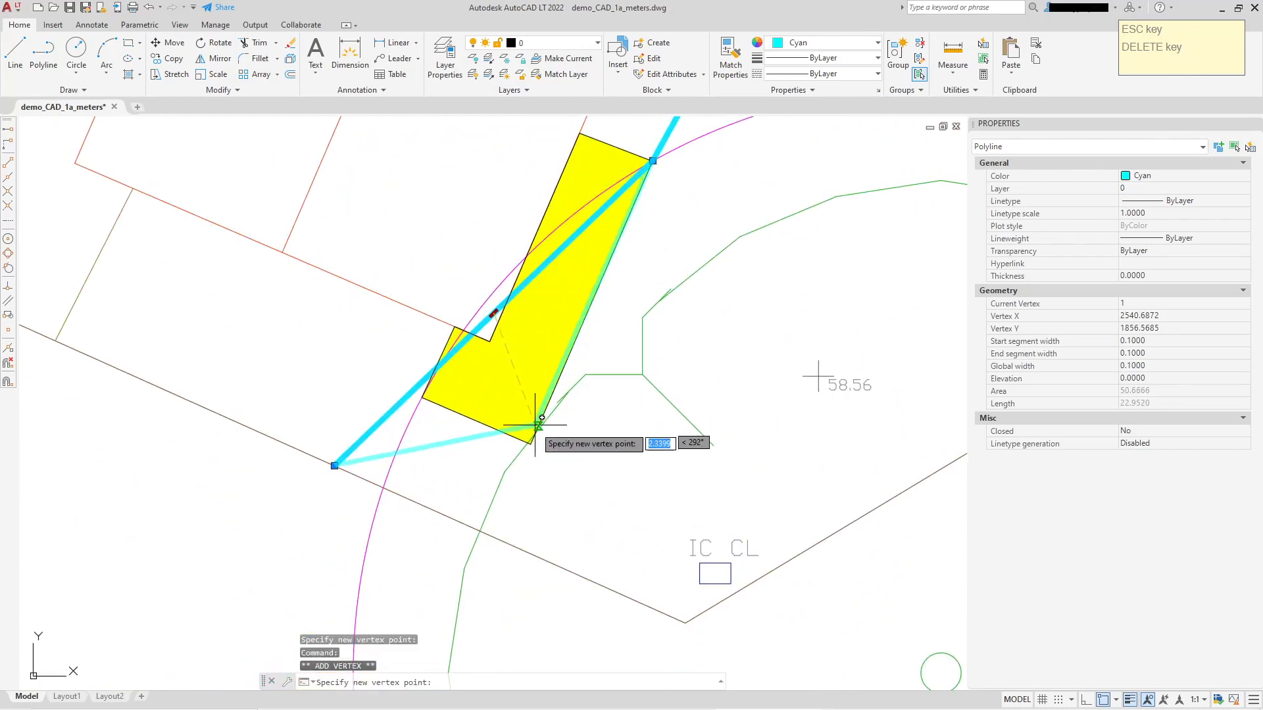
scroll(530, 436, up, 5)
click(515, 461)
scroll(499, 440, down, 5)
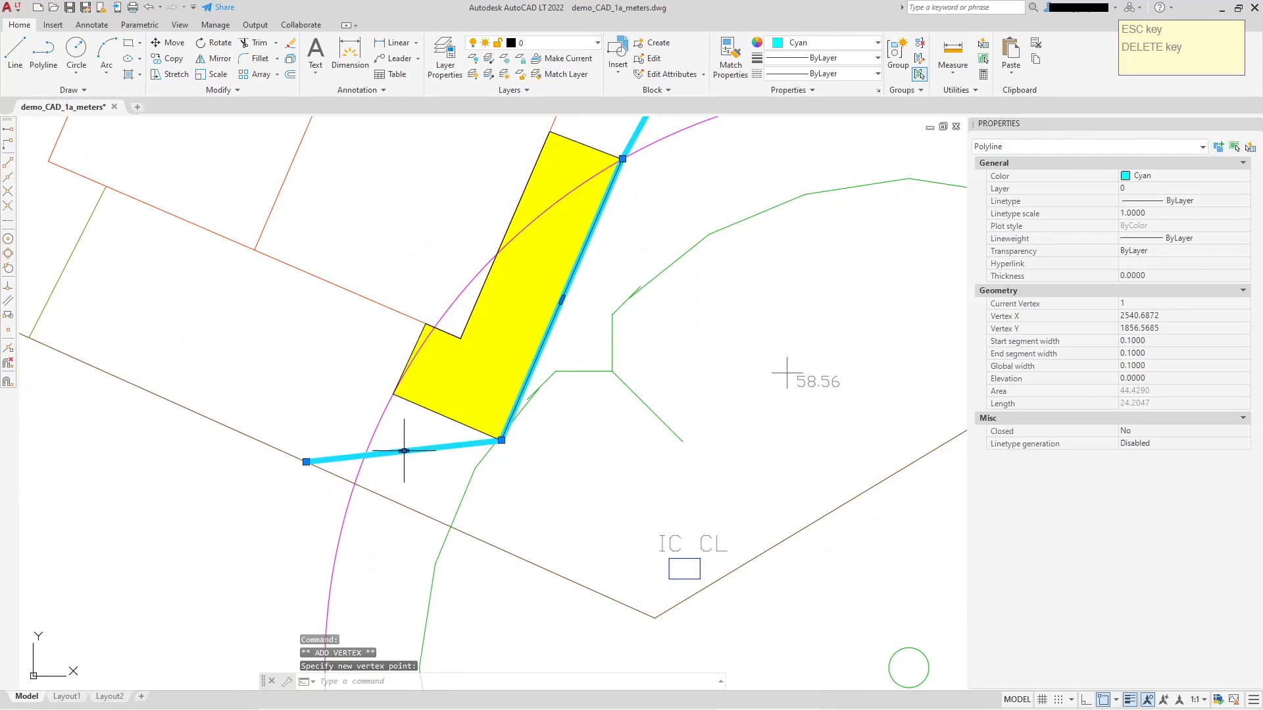
Add a fence vertex at the hatched strip's southwest corner so the fence follows the strip's south edge, and clear the selection.
mouse_move(404, 451)
click(442, 482)
scroll(394, 368, up, 5)
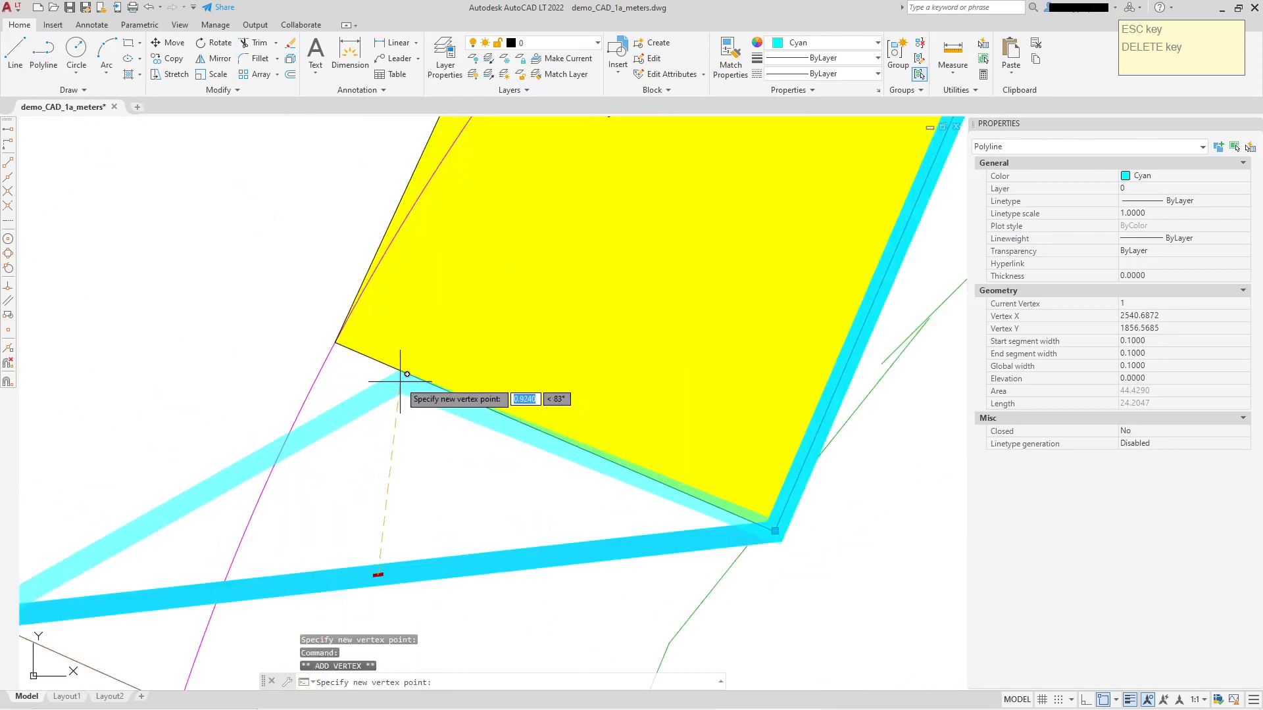
click(338, 347)
scroll(460, 345, down, 5)
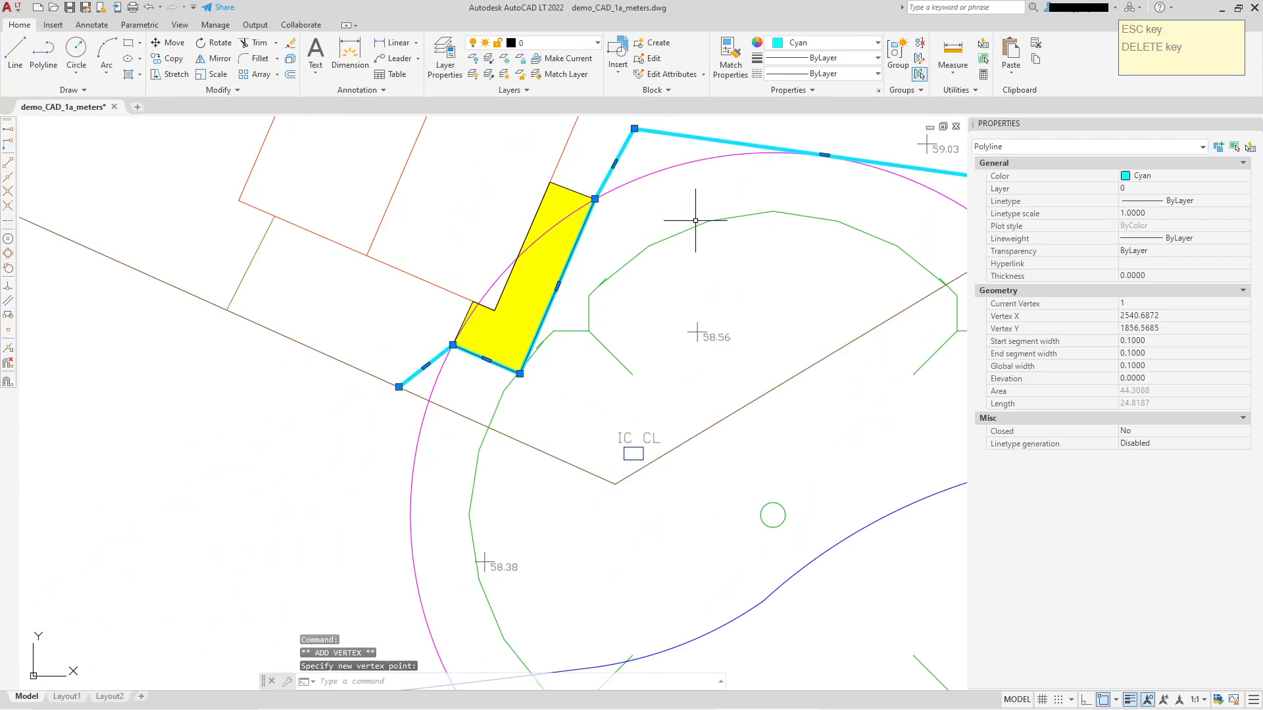
key(Escape)
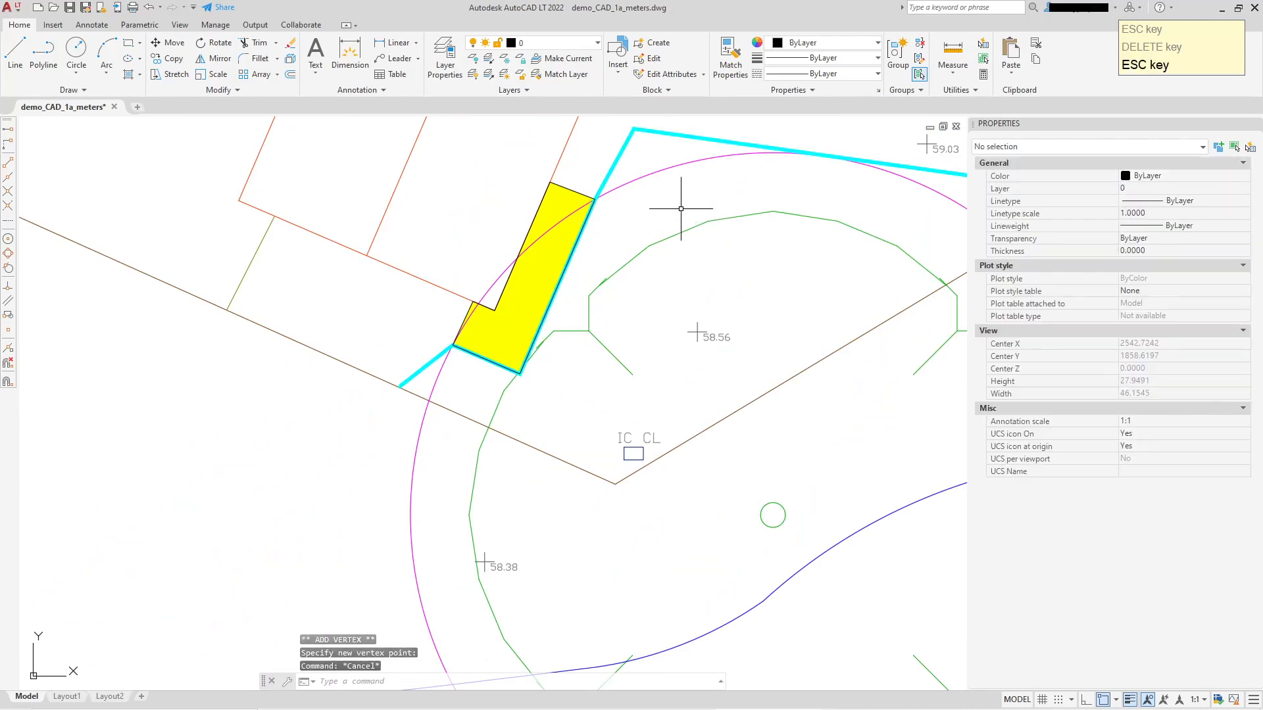
Stretch the southwest corner of the closed strip outline down to the site boundary line, continuing its west edge.
scroll(677, 206, down, 3)
scroll(535, 365, up, 4)
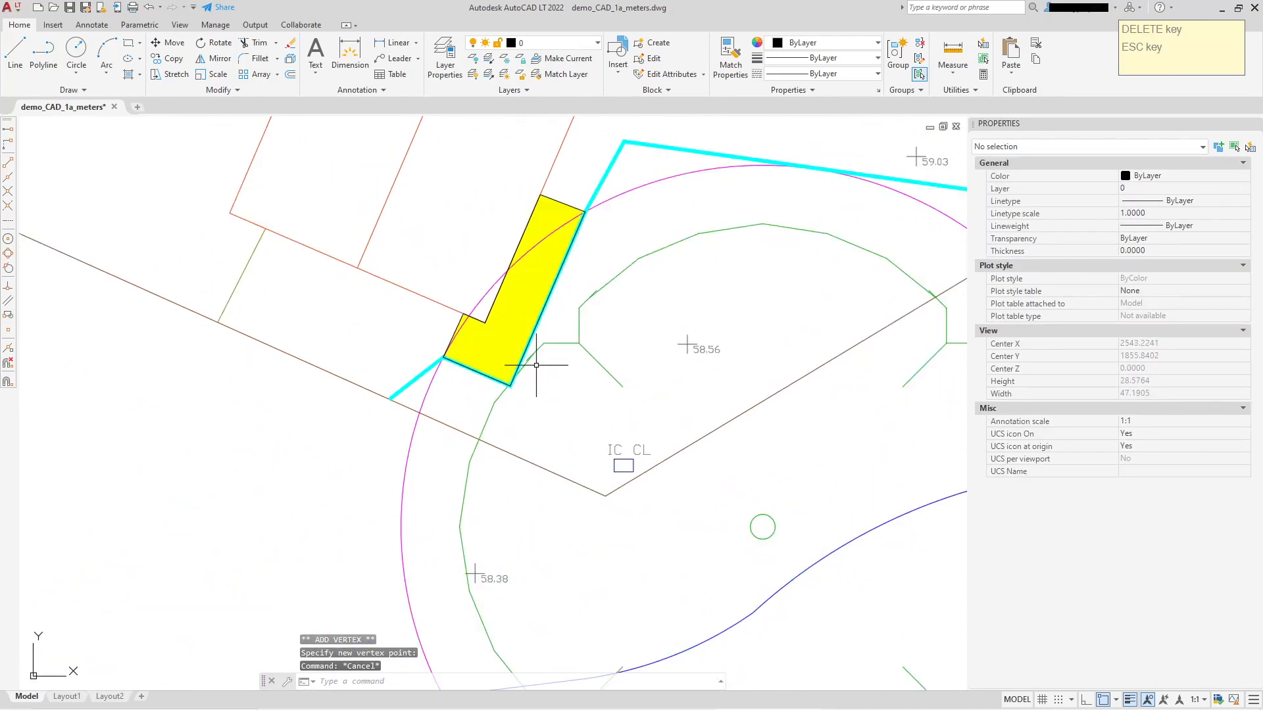
scroll(612, 309, down, 2)
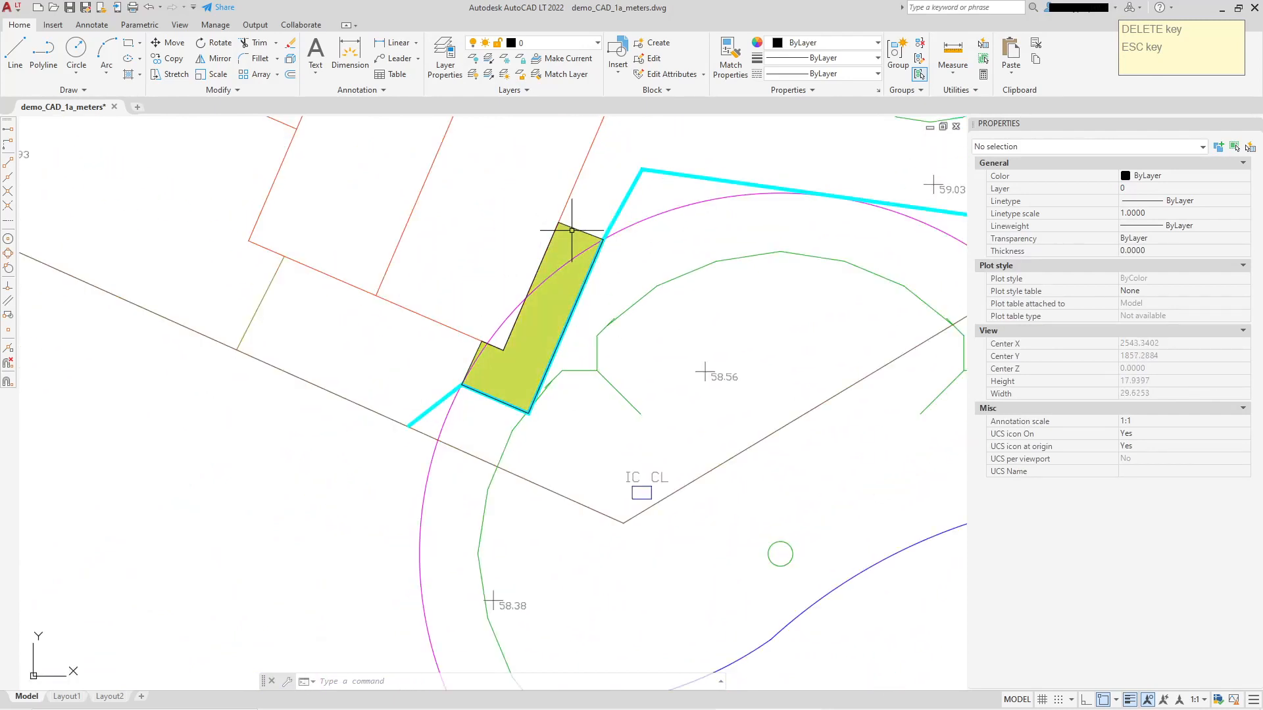
scroll(469, 390, up, 2)
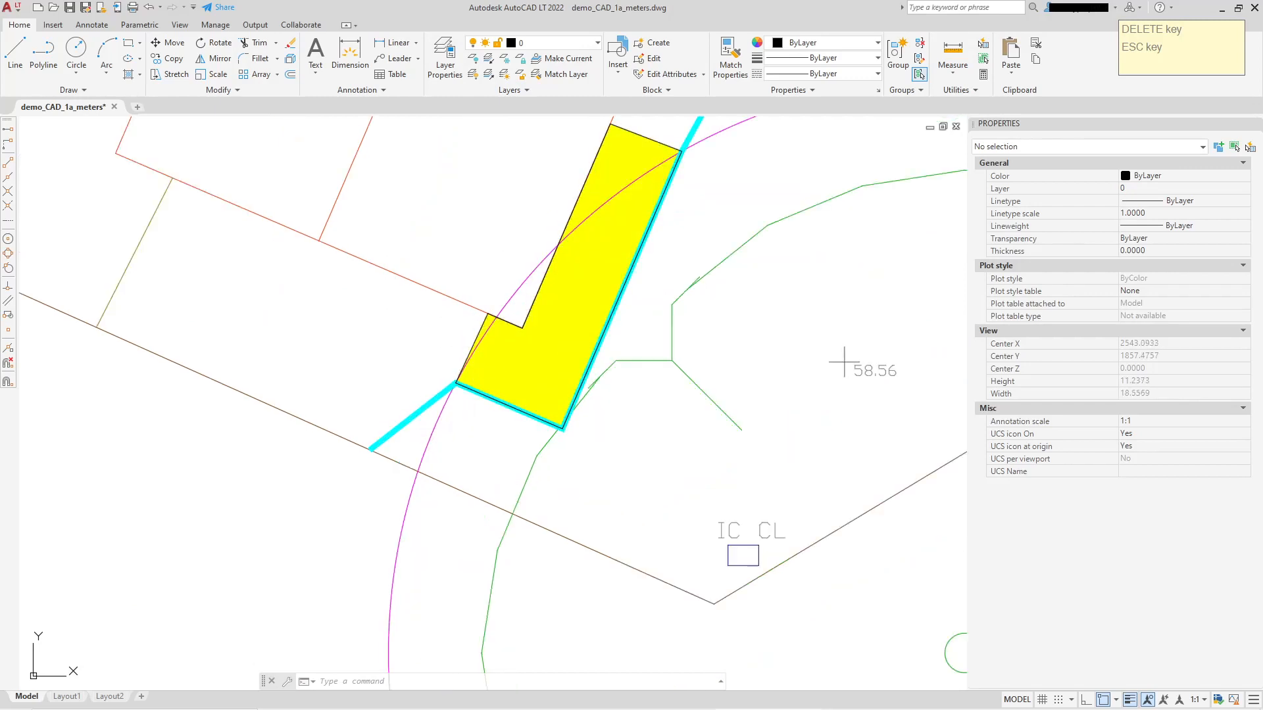
click(463, 384)
scroll(453, 395, up, 4)
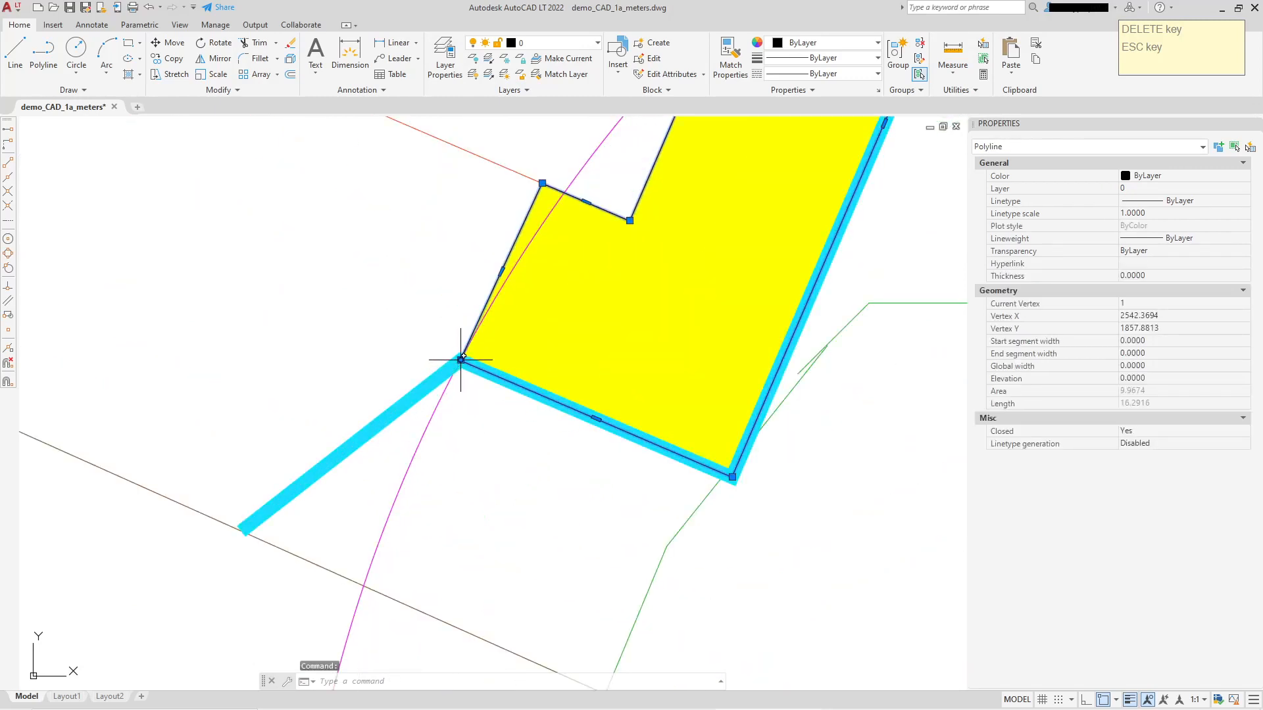
click(462, 358)
click(354, 580)
Stretch the strip outline's southeast corner down to the site boundary in line with its east edge, and clear the selection.
middle_drag(694, 501, 645, 358)
click(680, 332)
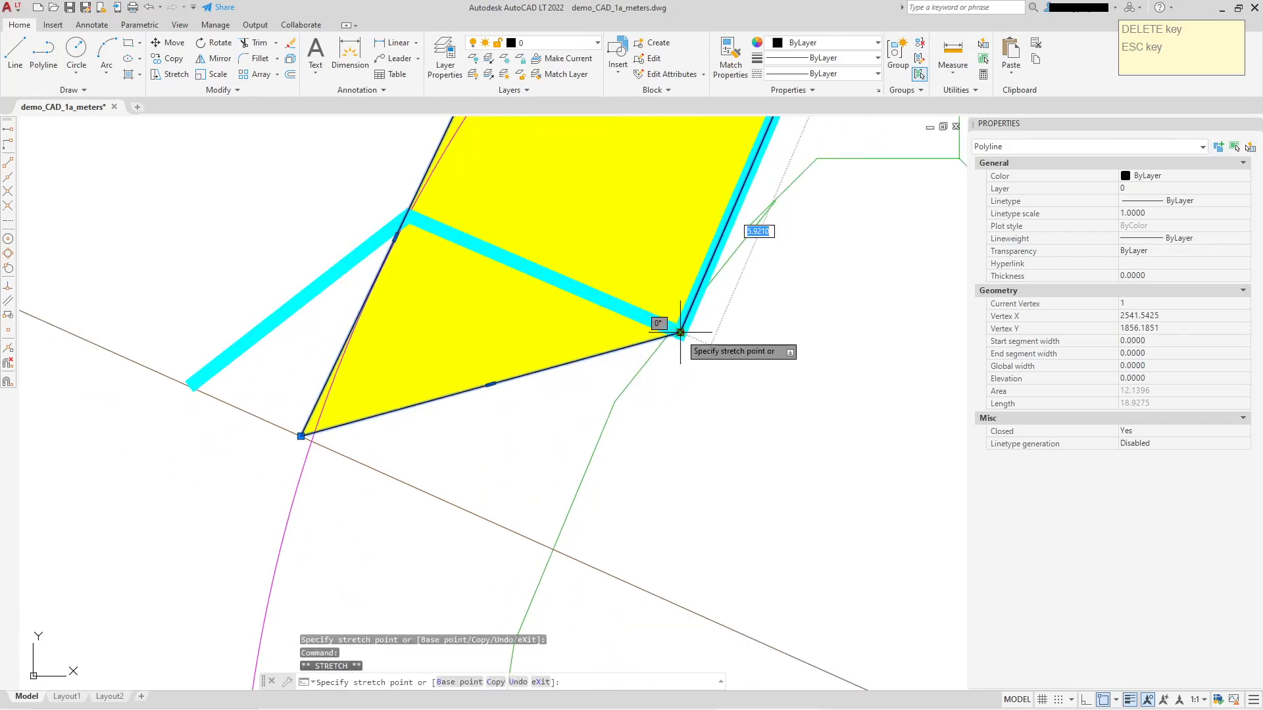
click(581, 555)
scroll(647, 483, down, 4)
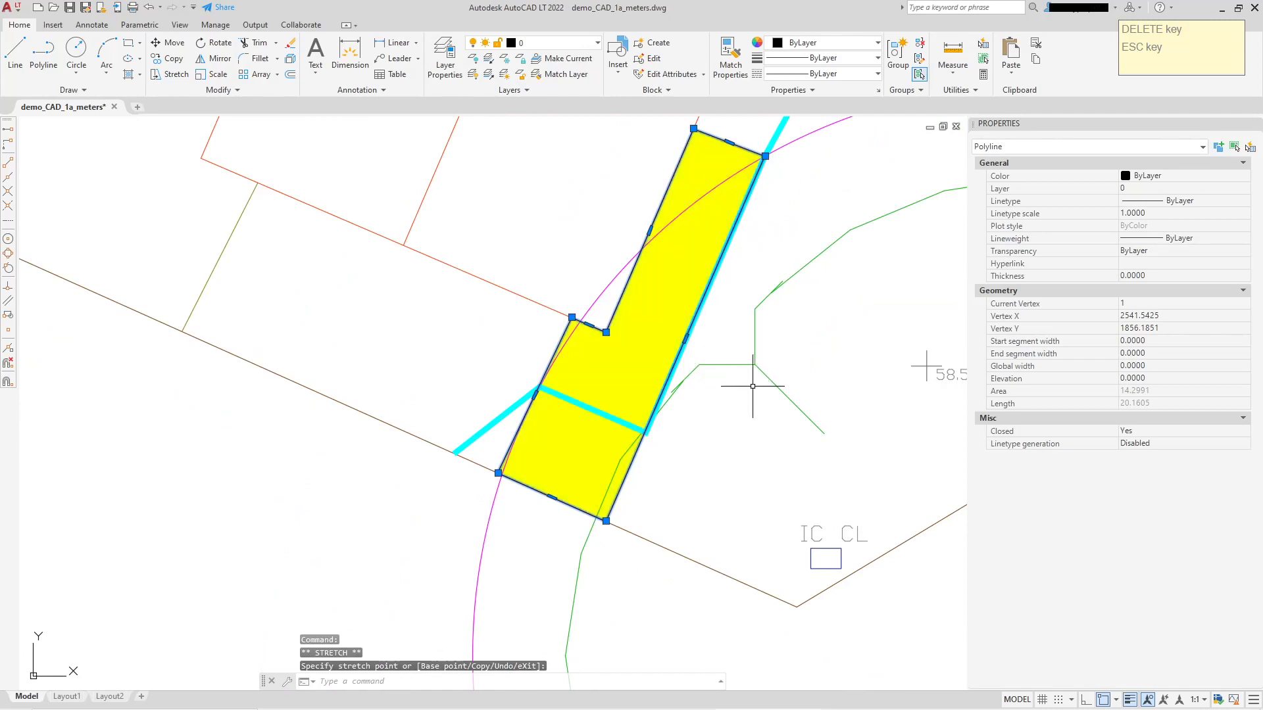
scroll(609, 536, up, 2)
scroll(626, 533, down, 2)
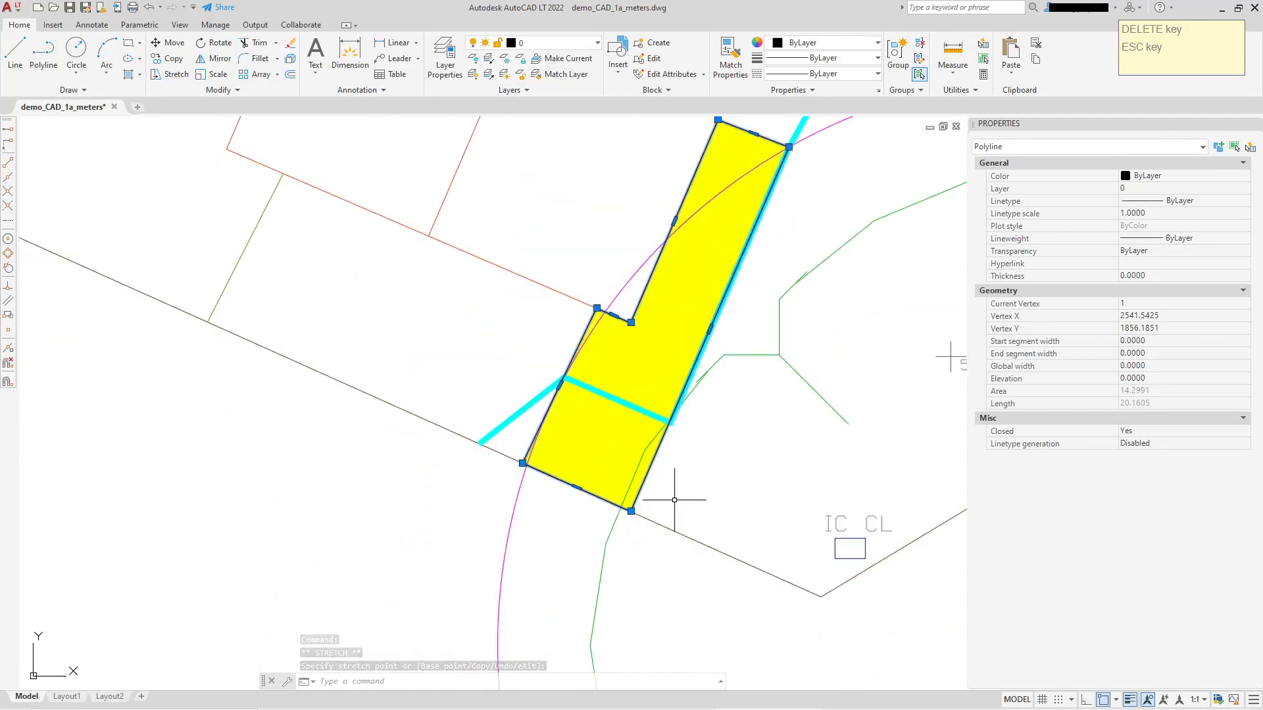
key(Escape)
Move the fence vertex on the strip's west edge onto the east-edge vertex, and the fence's south end to the strip's new southeast corner.
click(546, 391)
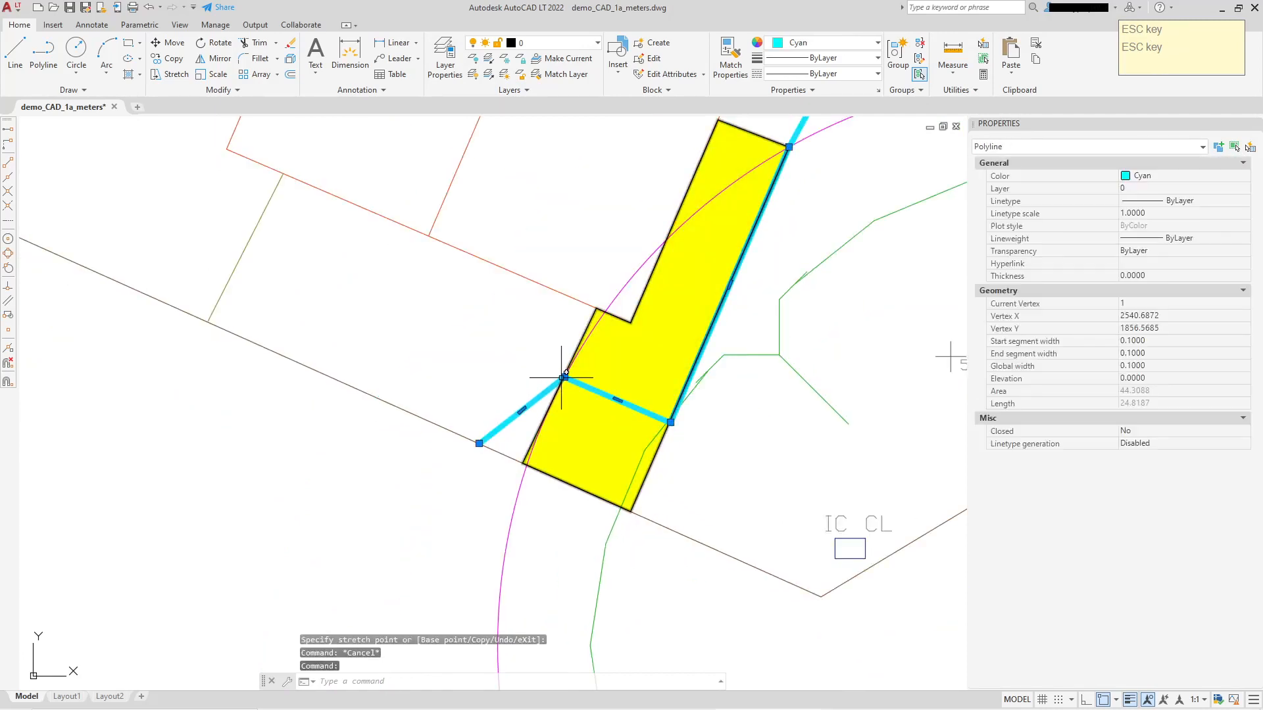
click(564, 377)
click(675, 422)
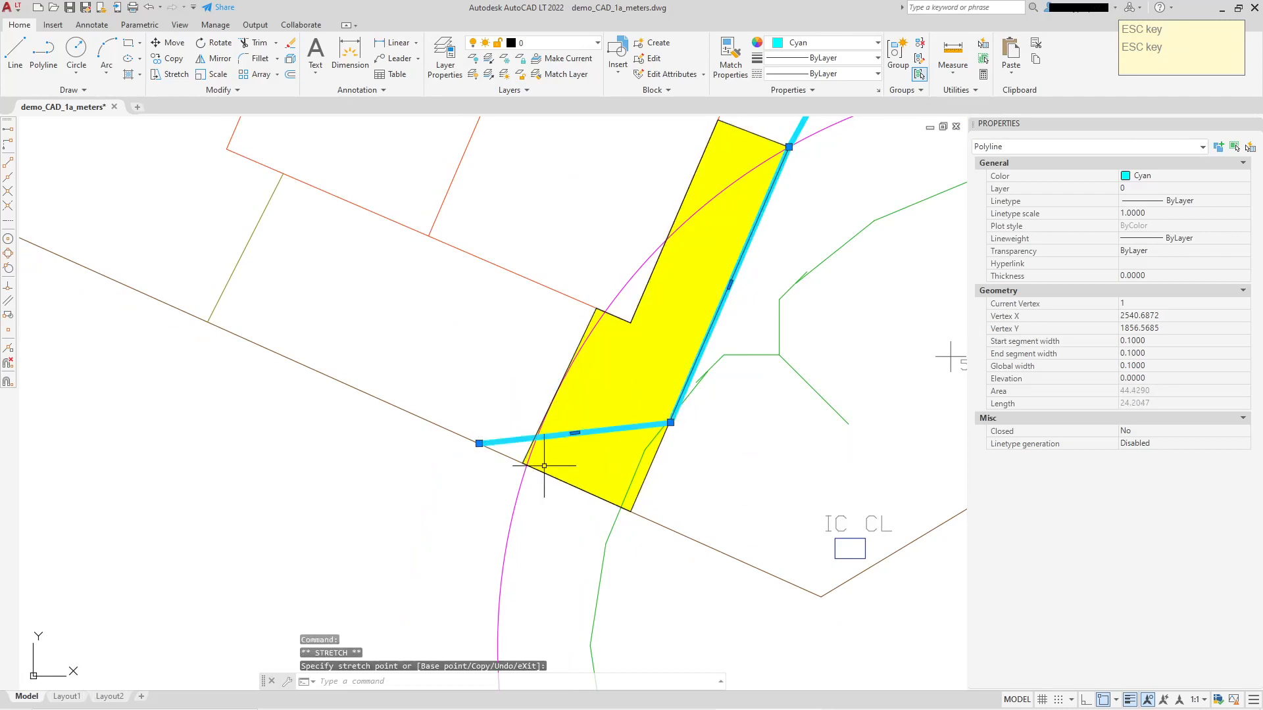
click(479, 443)
click(631, 510)
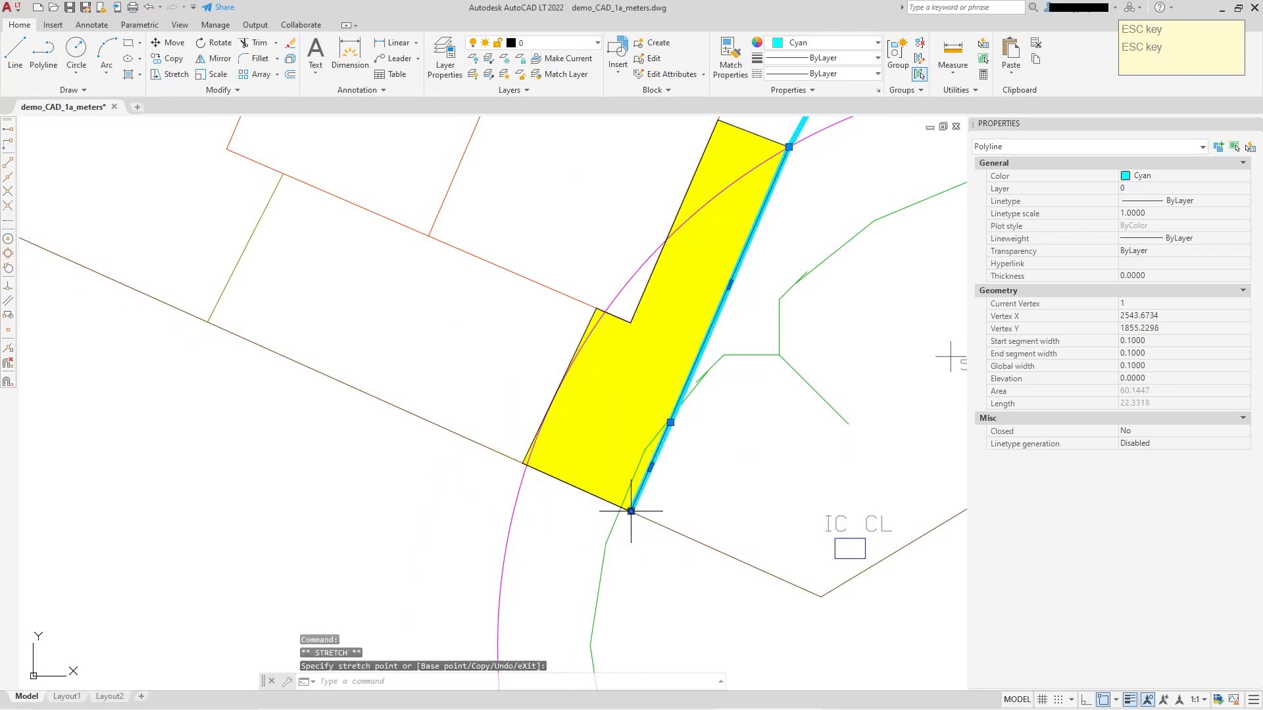
Move the redundant fence vertex midway along the strip's east edge onto the strip's northeast corner, and clear the selection.
click(670, 422)
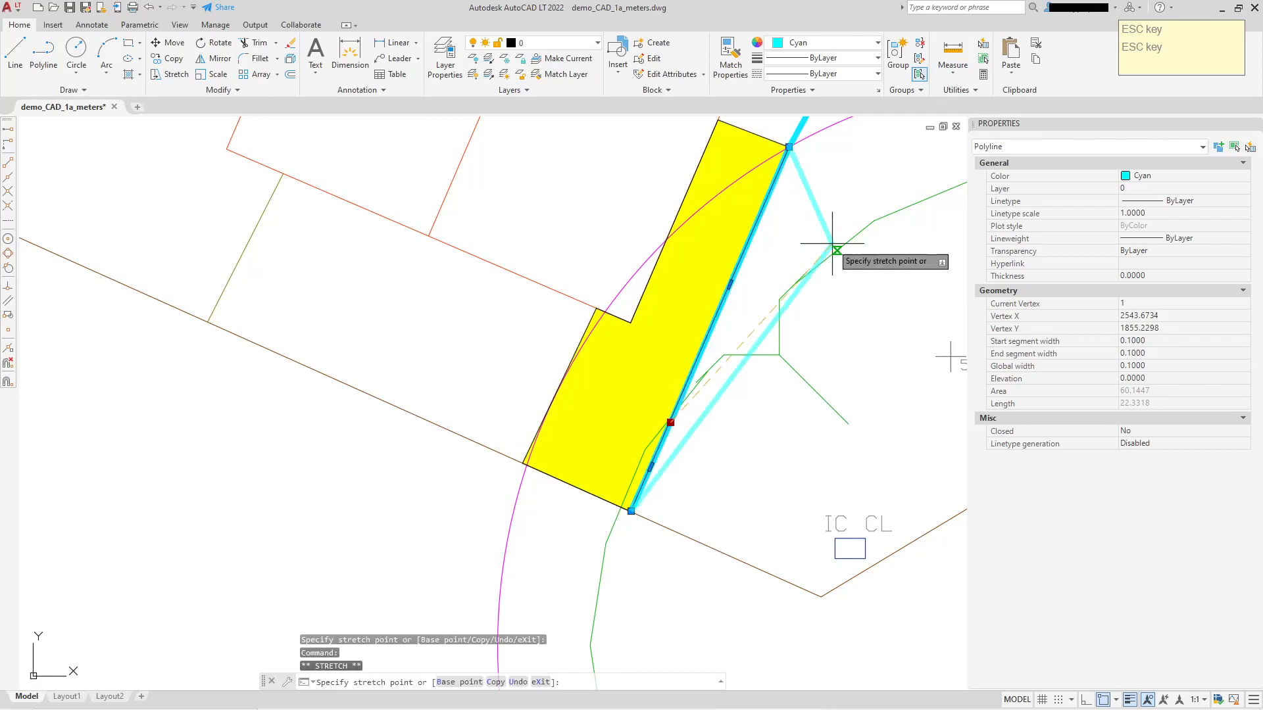
mouse_move(830, 259)
middle_down()
mouse_move(756, 414)
mouse_move(711, 396)
mouse_move(728, 316)
middle_up()
click(714, 300)
scroll(690, 318, down, 5)
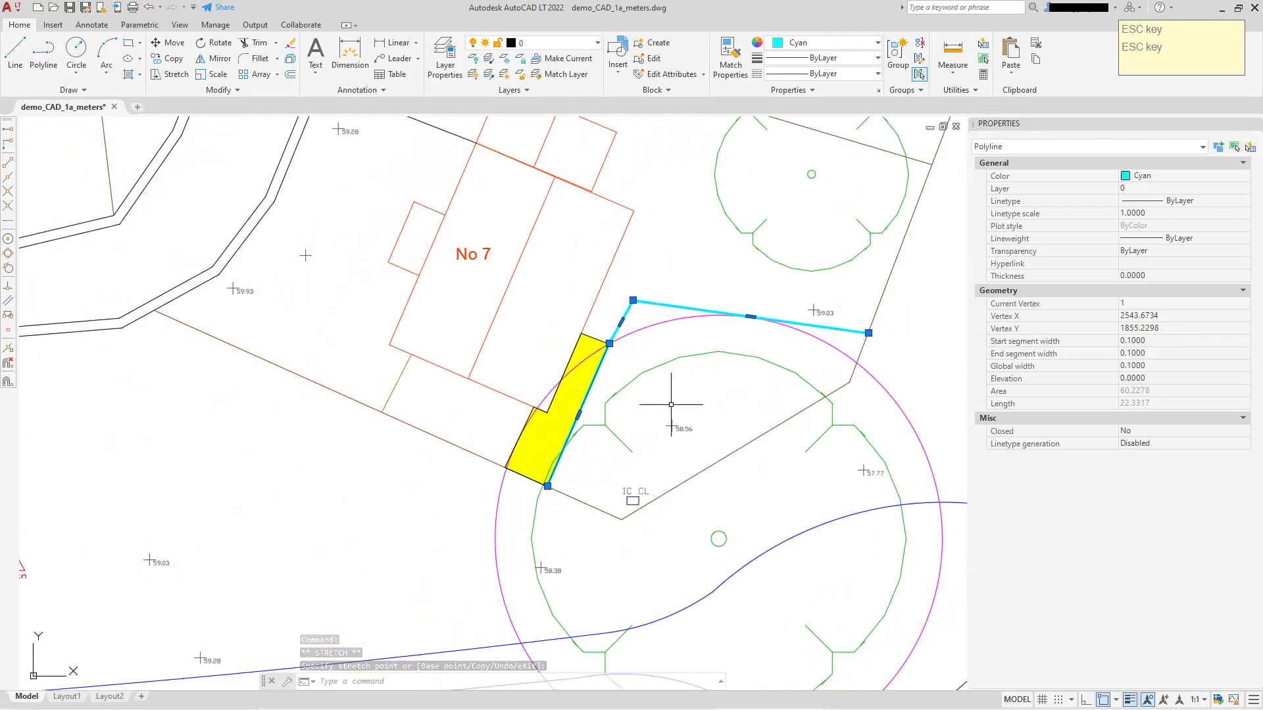
key(Escape)
Select the closed outline of the extended yellow strip to examine its shape and corners against the fence and tree circle.
scroll(573, 535, up, 3)
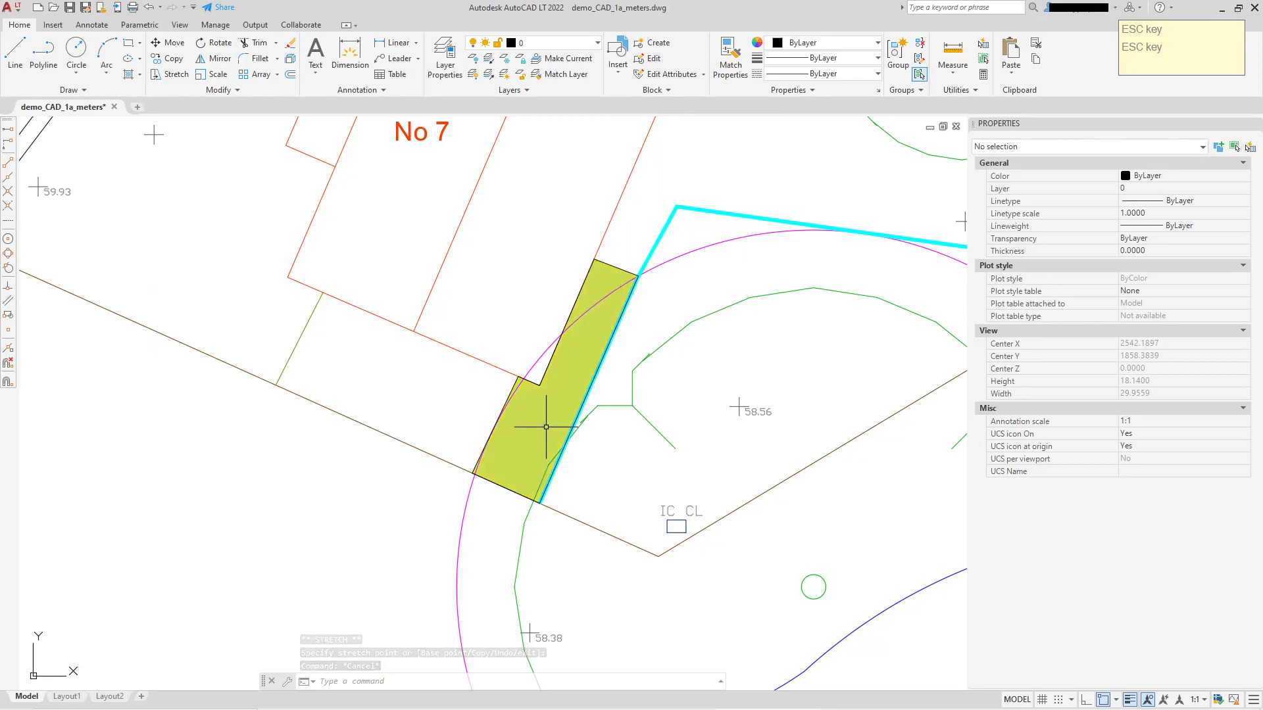
middle_drag(737, 417, 661, 439)
key(Escape)
scroll(518, 282, up, 4)
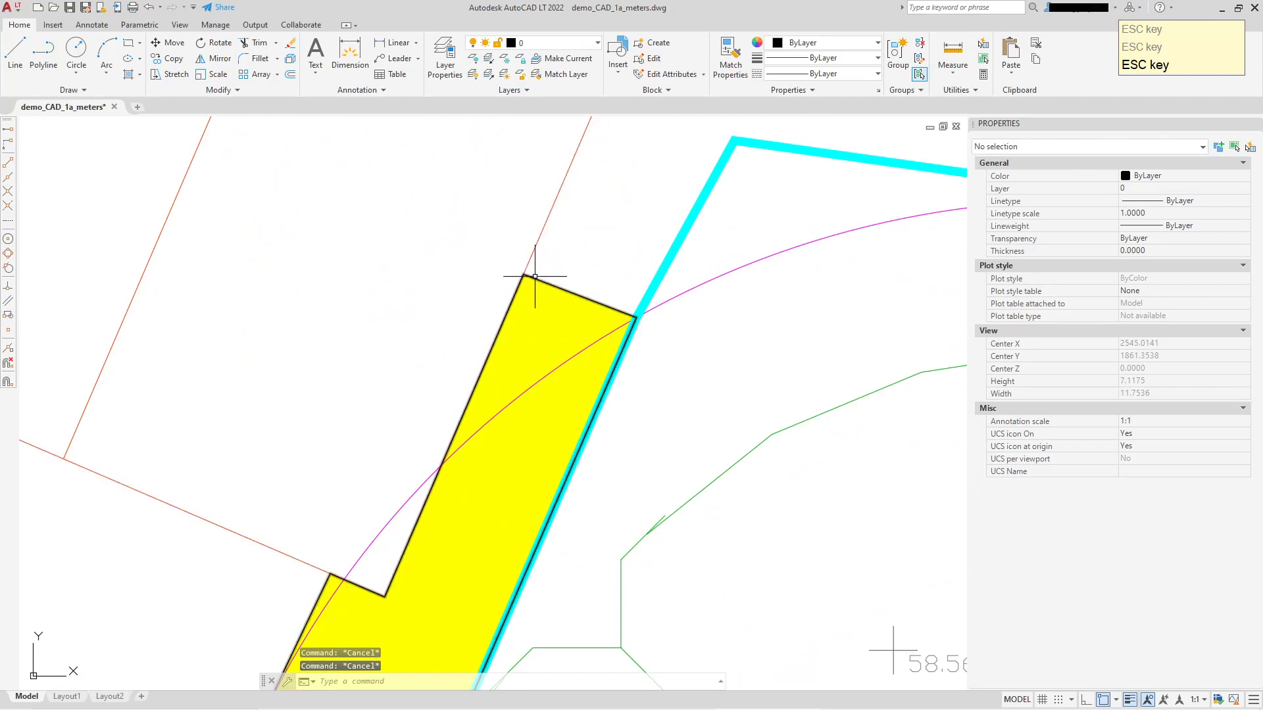
click(536, 277)
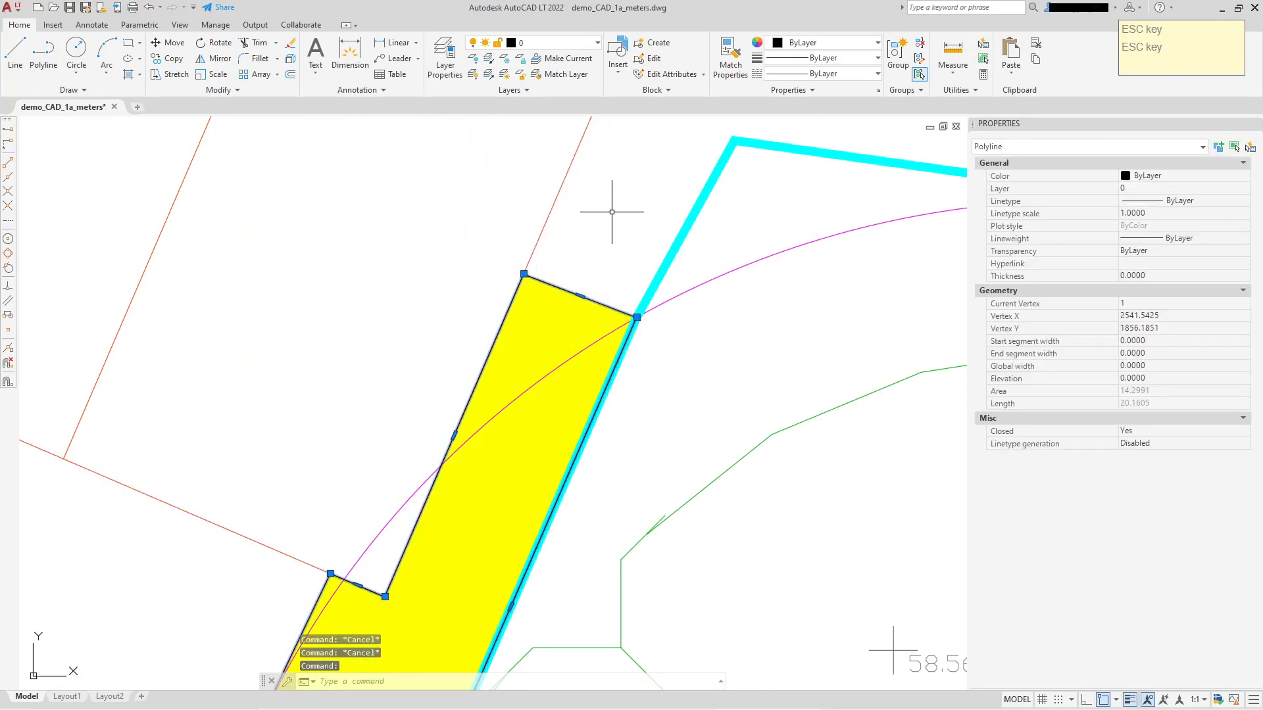
scroll(611, 212, down, 2)
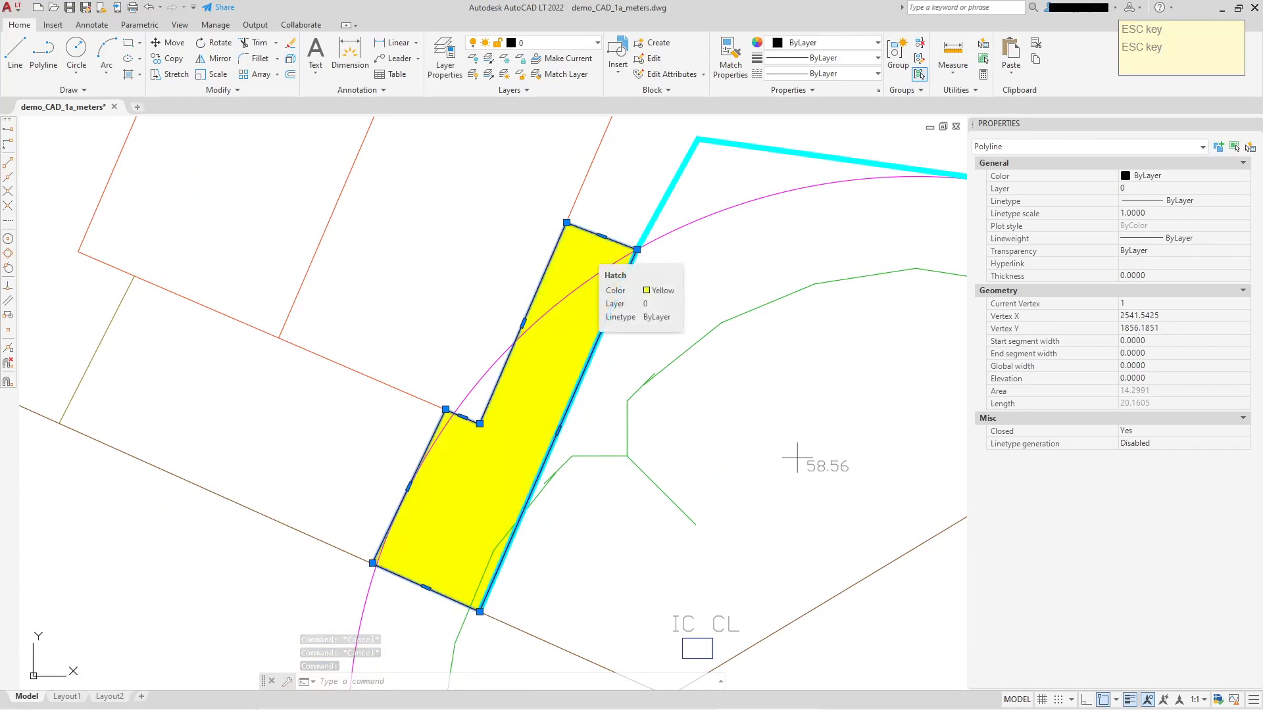
Add the yellow hatch to the selected strip outline and send both objects to the back of the draw order.
click(585, 248)
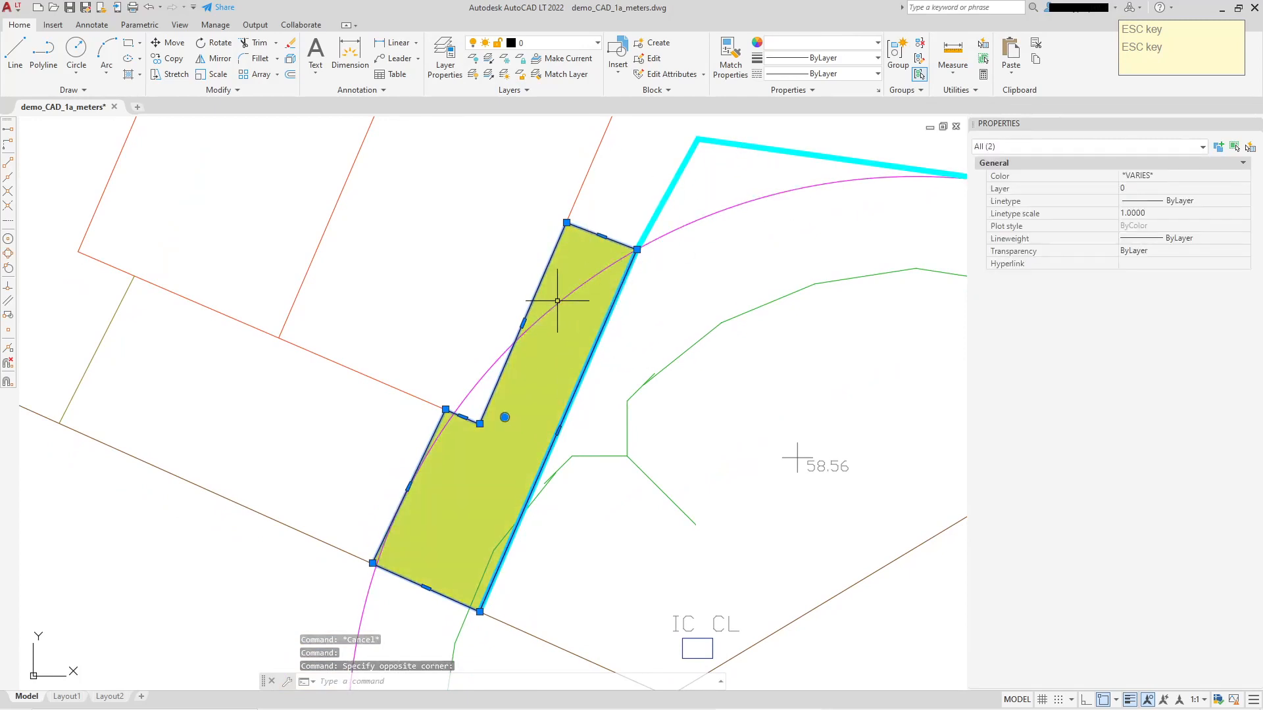
right_click(656, 280)
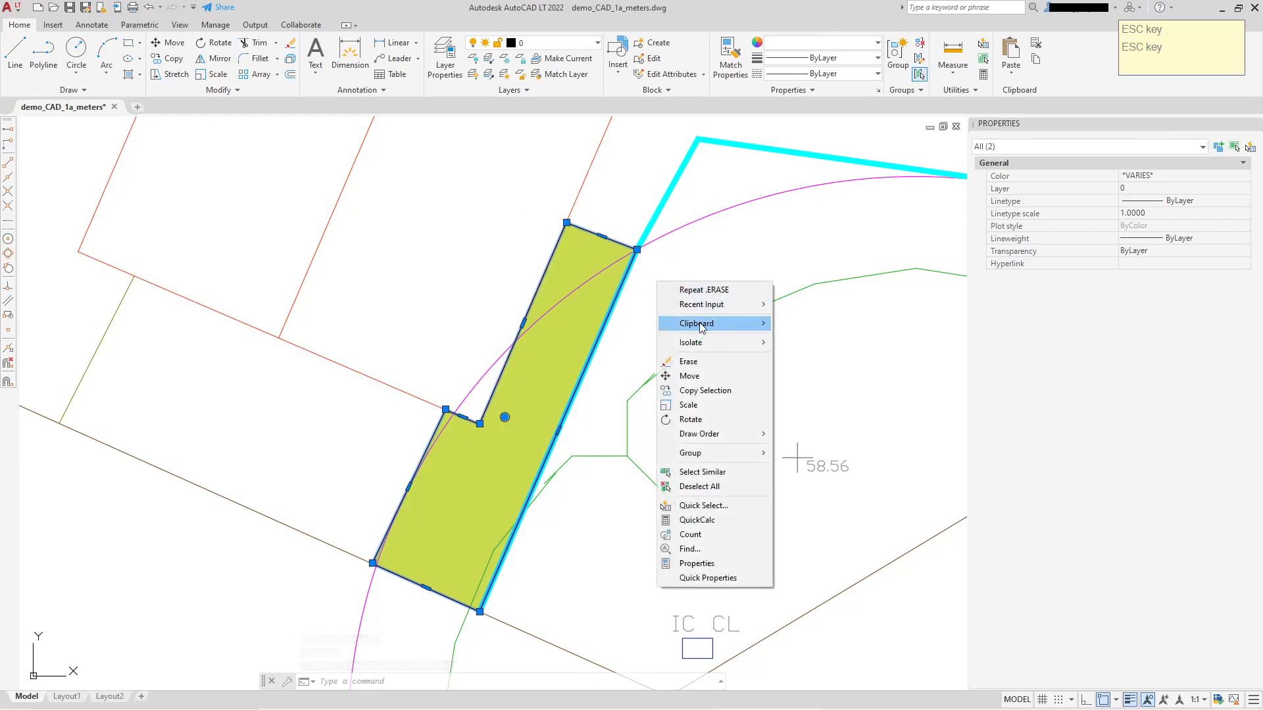
mouse_move(723, 436)
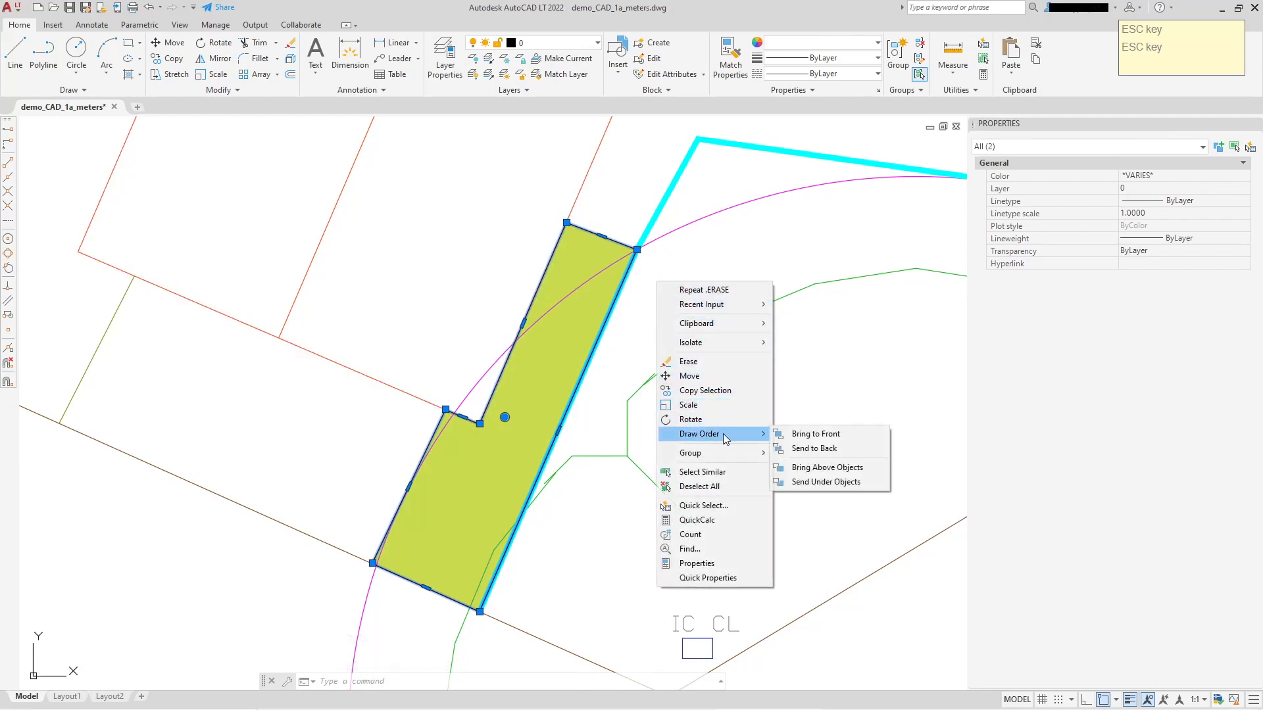
click(836, 453)
Examine the strip's corners, the fence line and the tree protection circle around the southeast side of No 7.
middle_drag(730, 409, 723, 386)
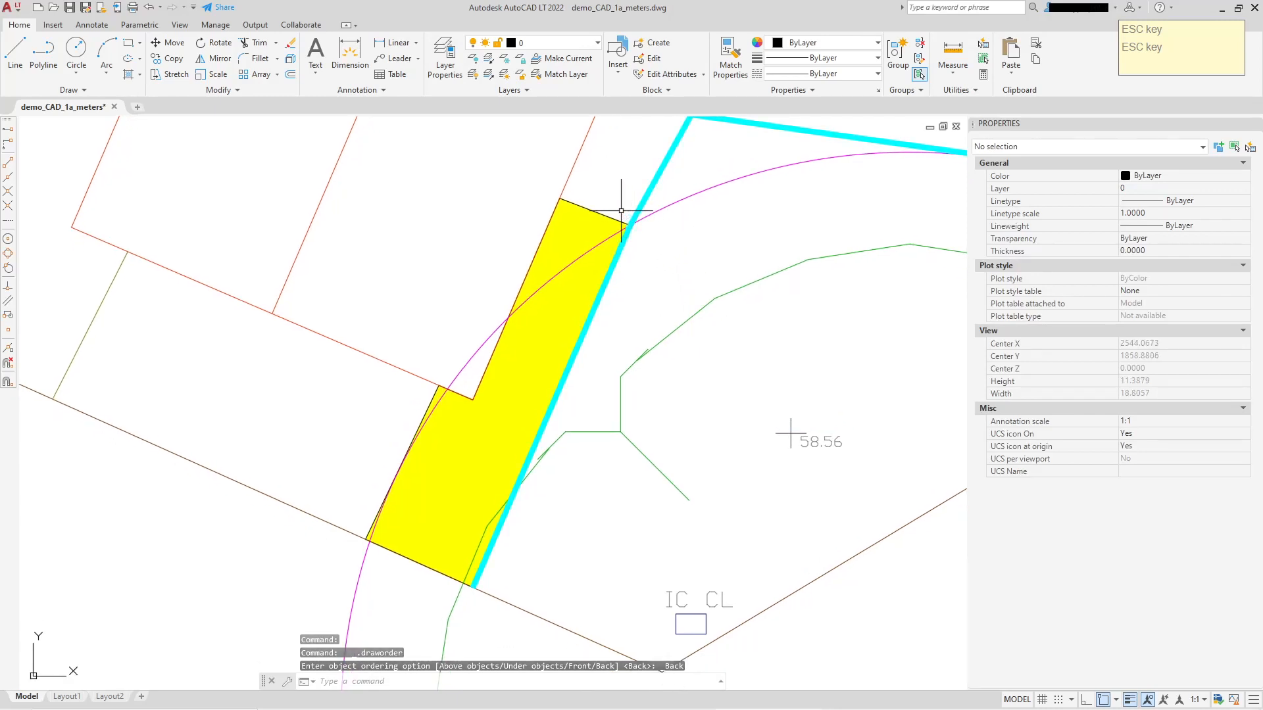
scroll(390, 421, up, 3)
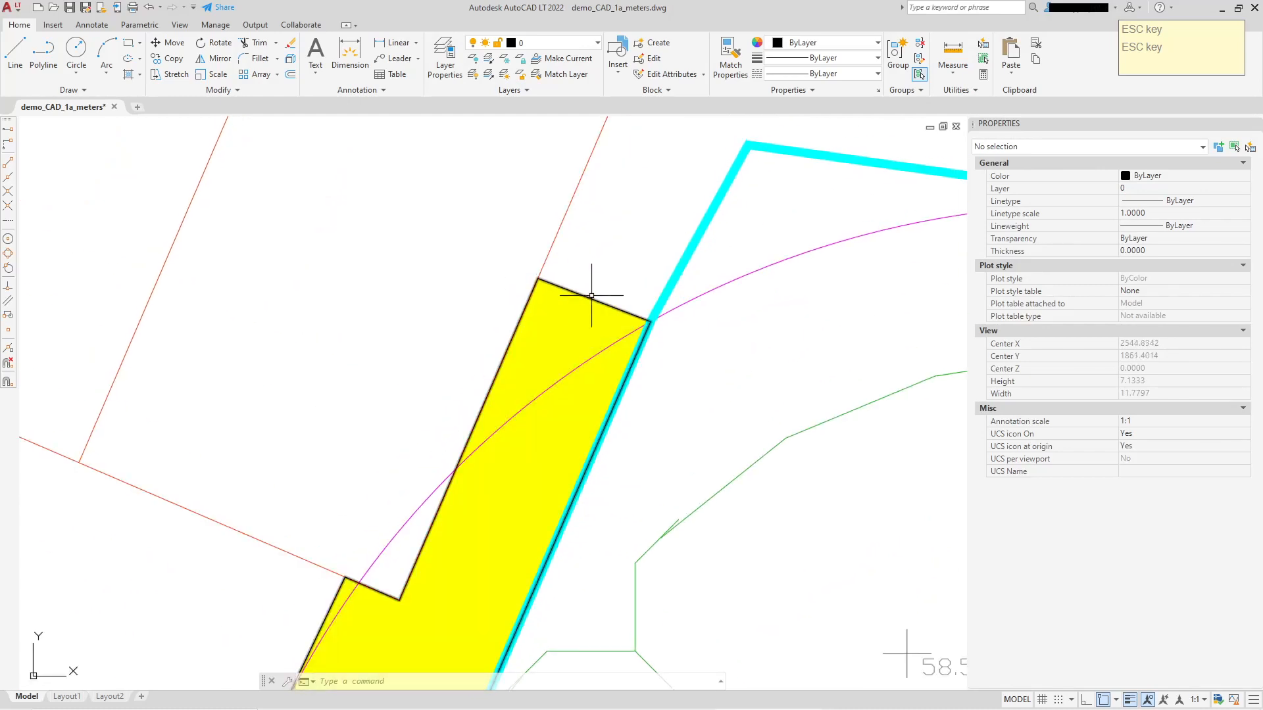
middle_drag(360, 586, 457, 368)
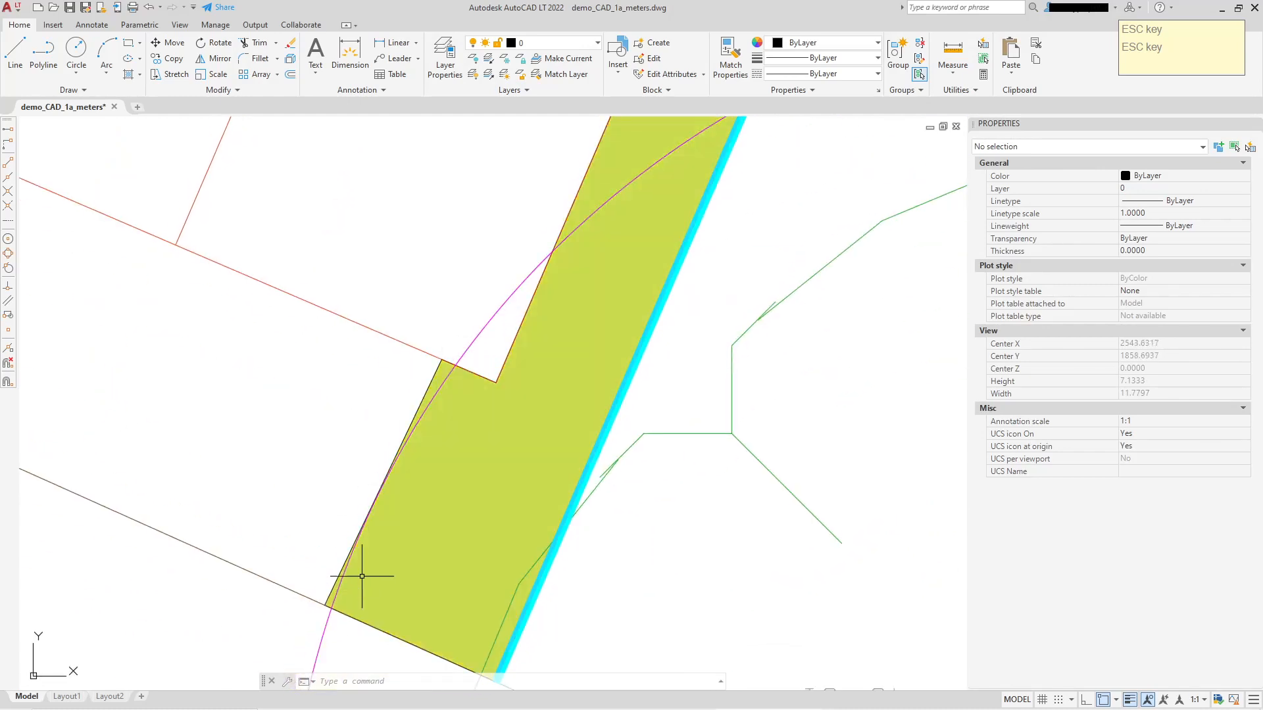
scroll(767, 332, down, 3)
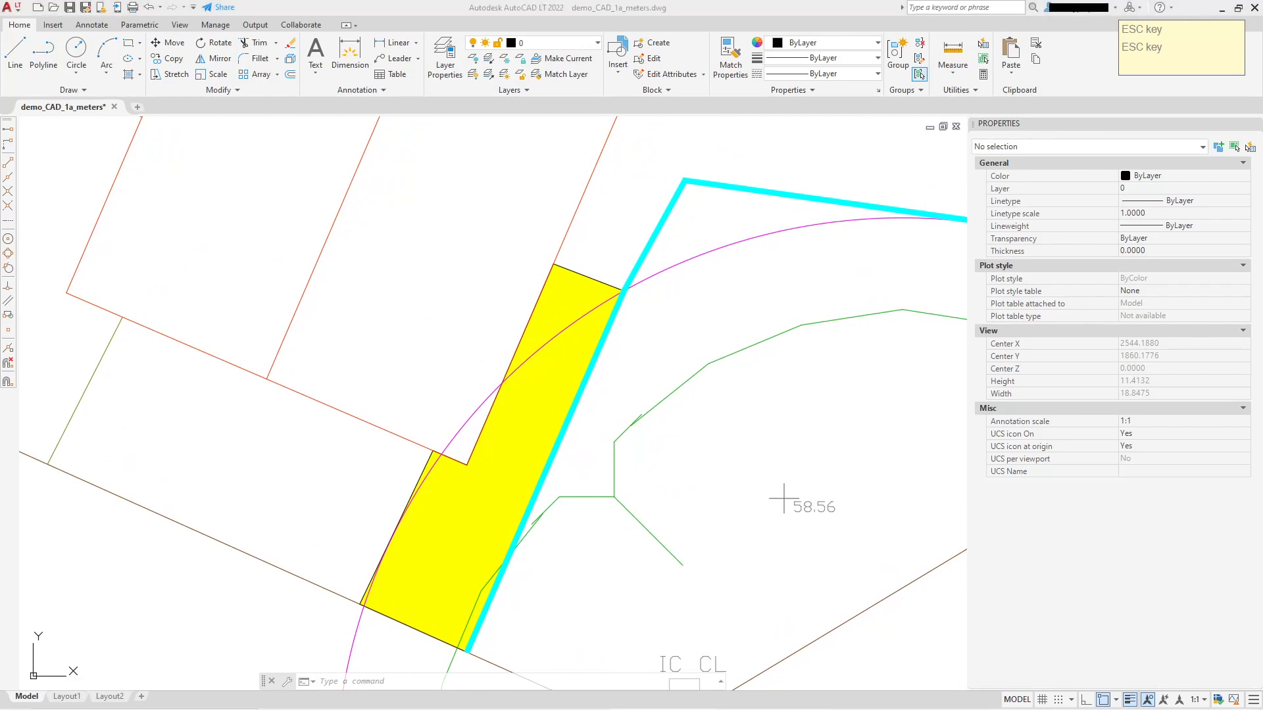
click(703, 12)
scroll(674, 434, down, 2)
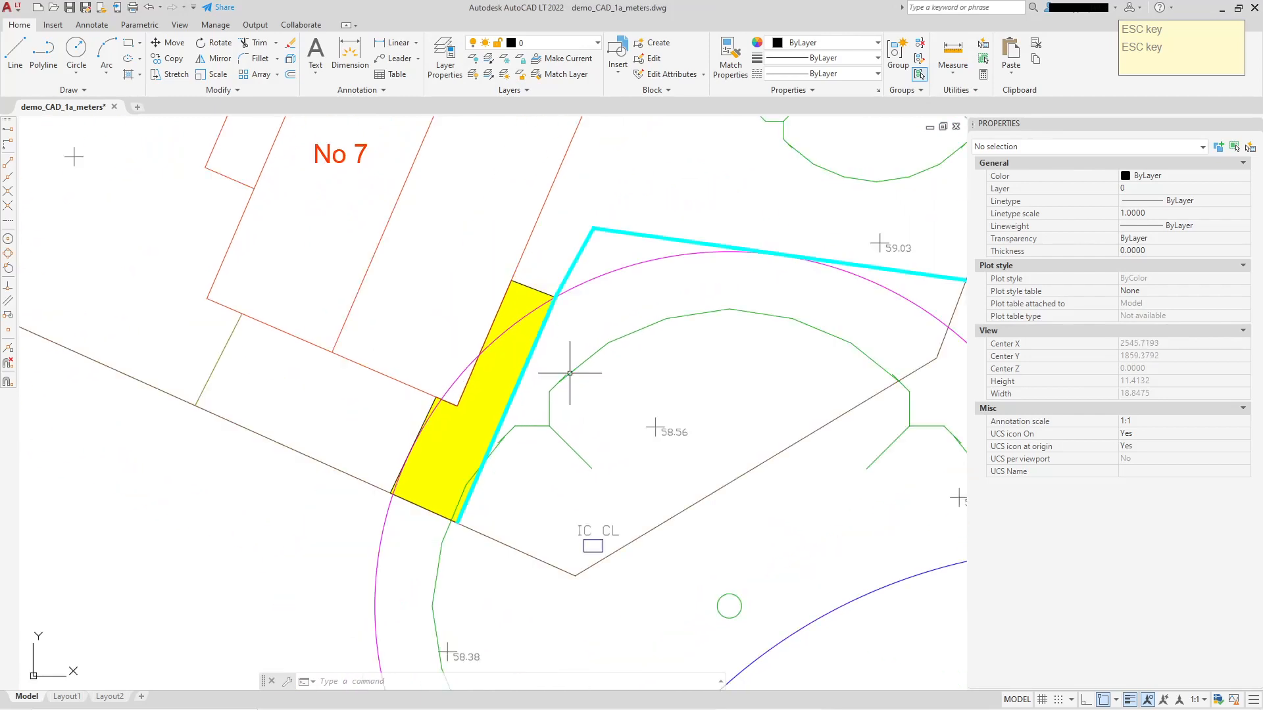
middle_drag(643, 344, 516, 373)
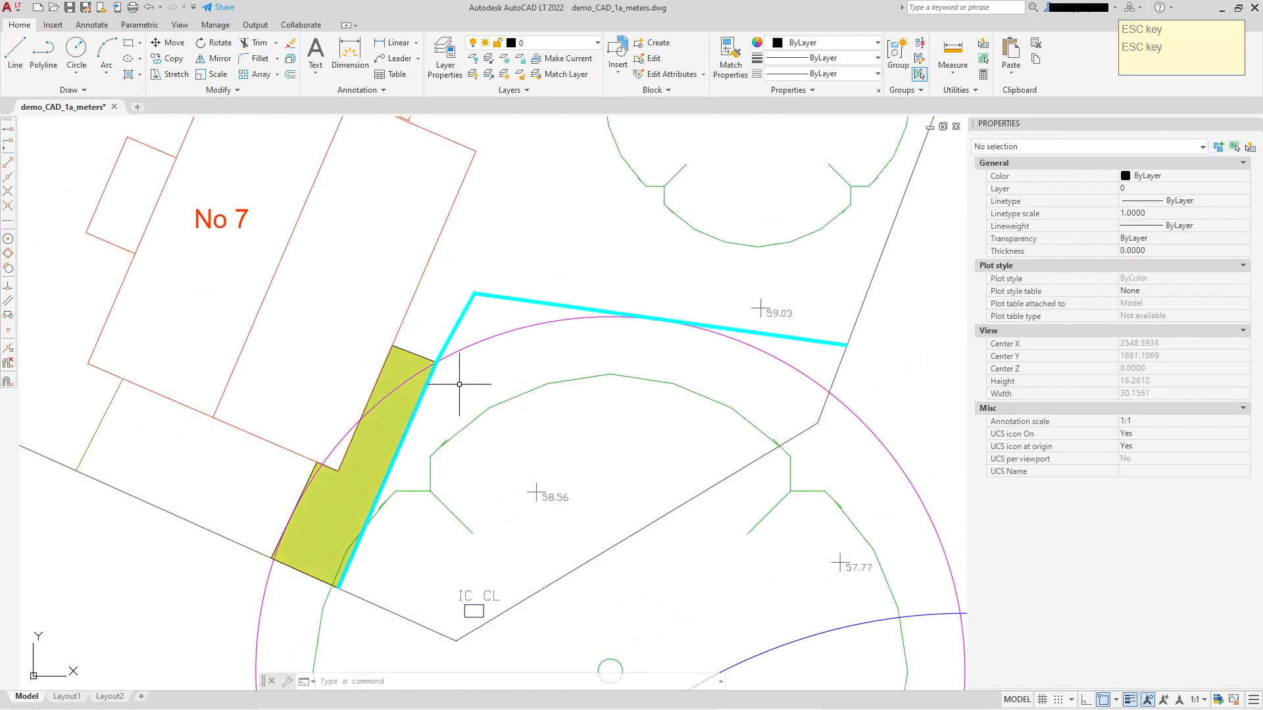
scroll(658, 448, down, 2)
middle_drag(634, 475, 648, 415)
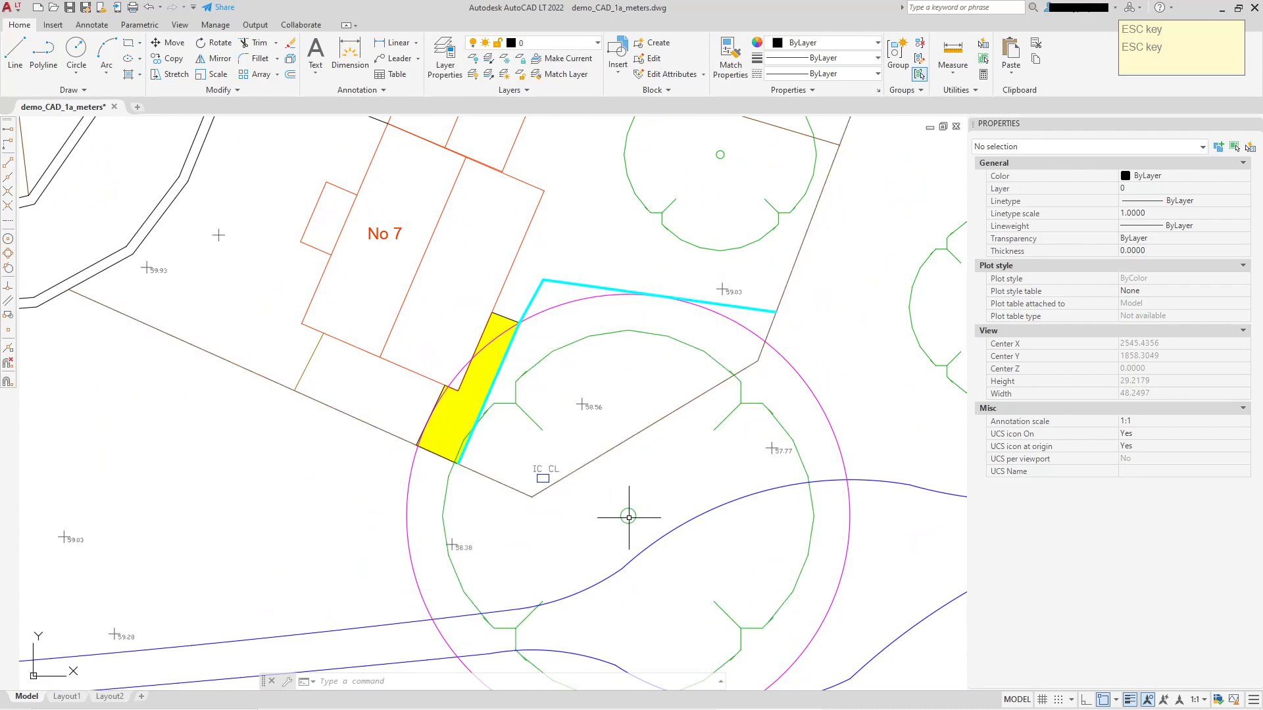
scroll(472, 441, up, 6)
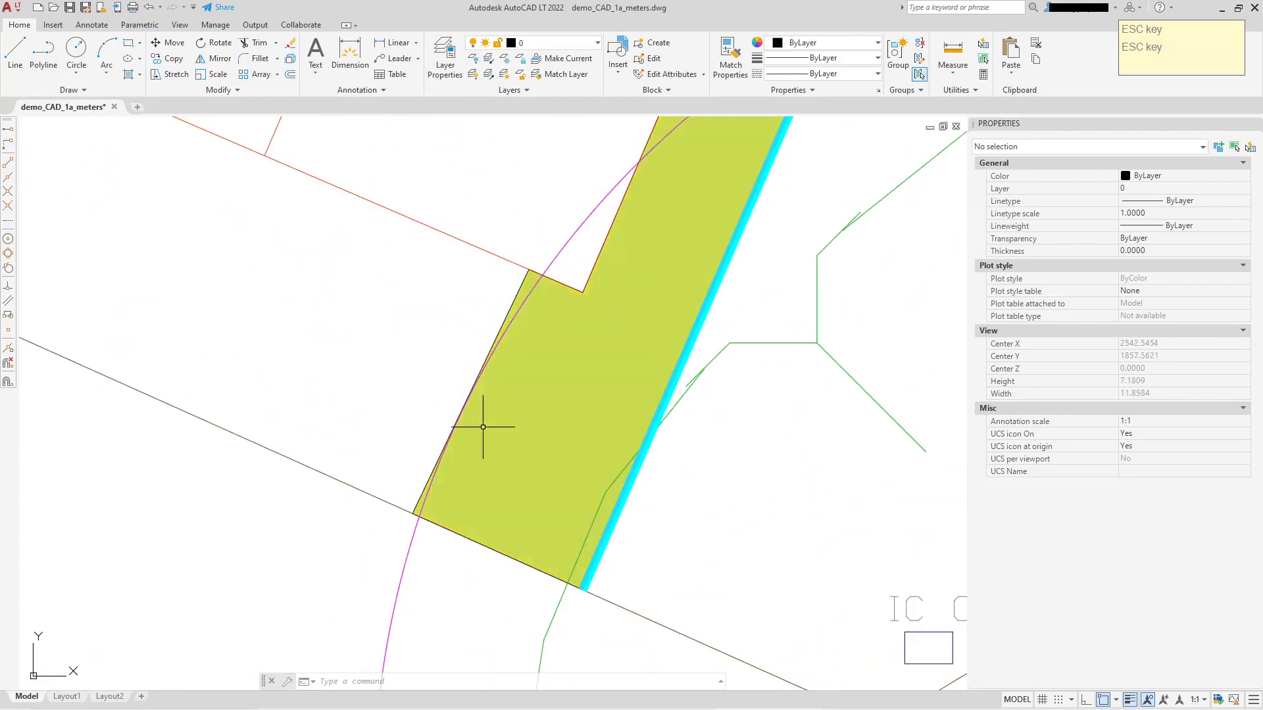
scroll(494, 423, down, 4)
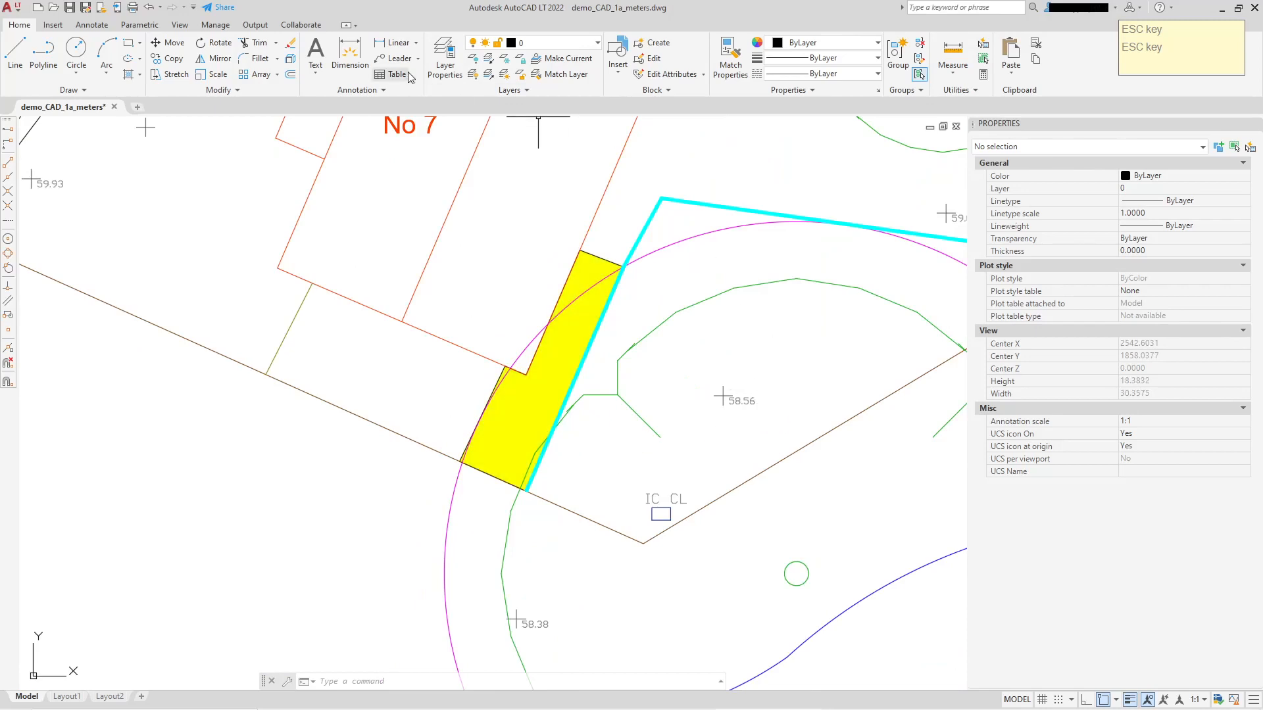
Add an aligned dimension from the tree's centre to the protection circle beside the west edge of the strip's lower part.
click(417, 44)
click(402, 88)
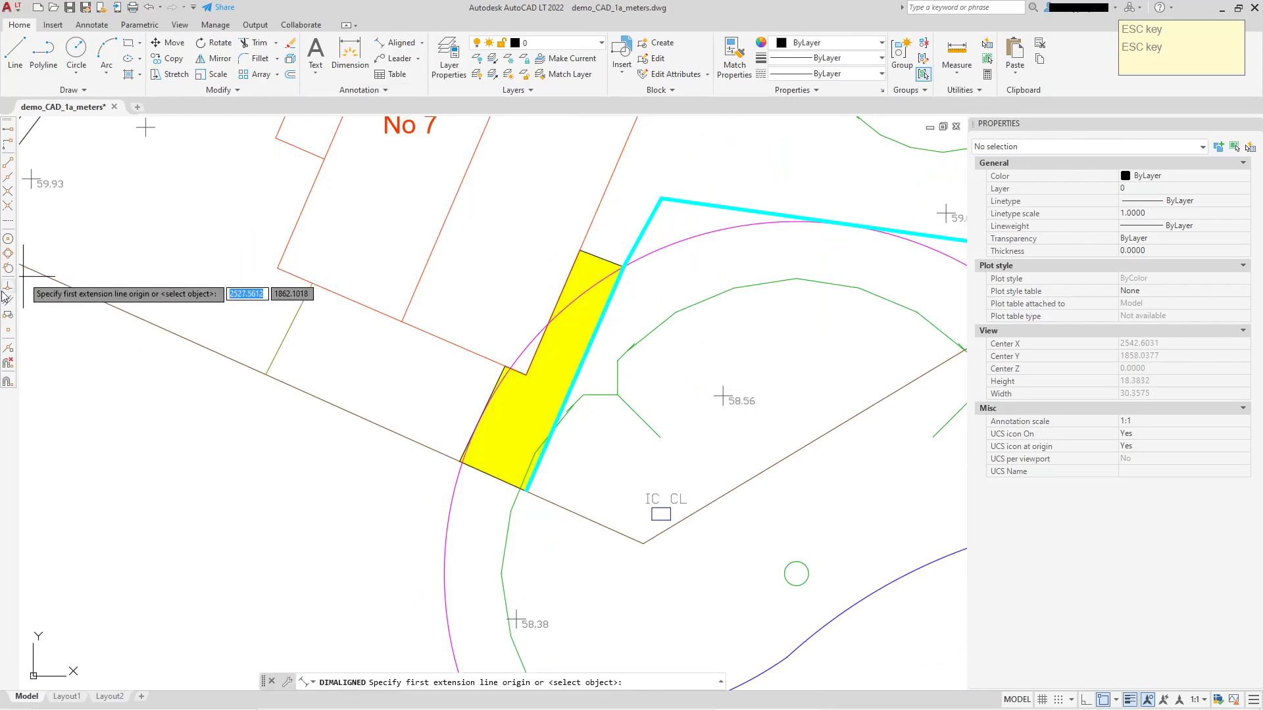
click(8, 239)
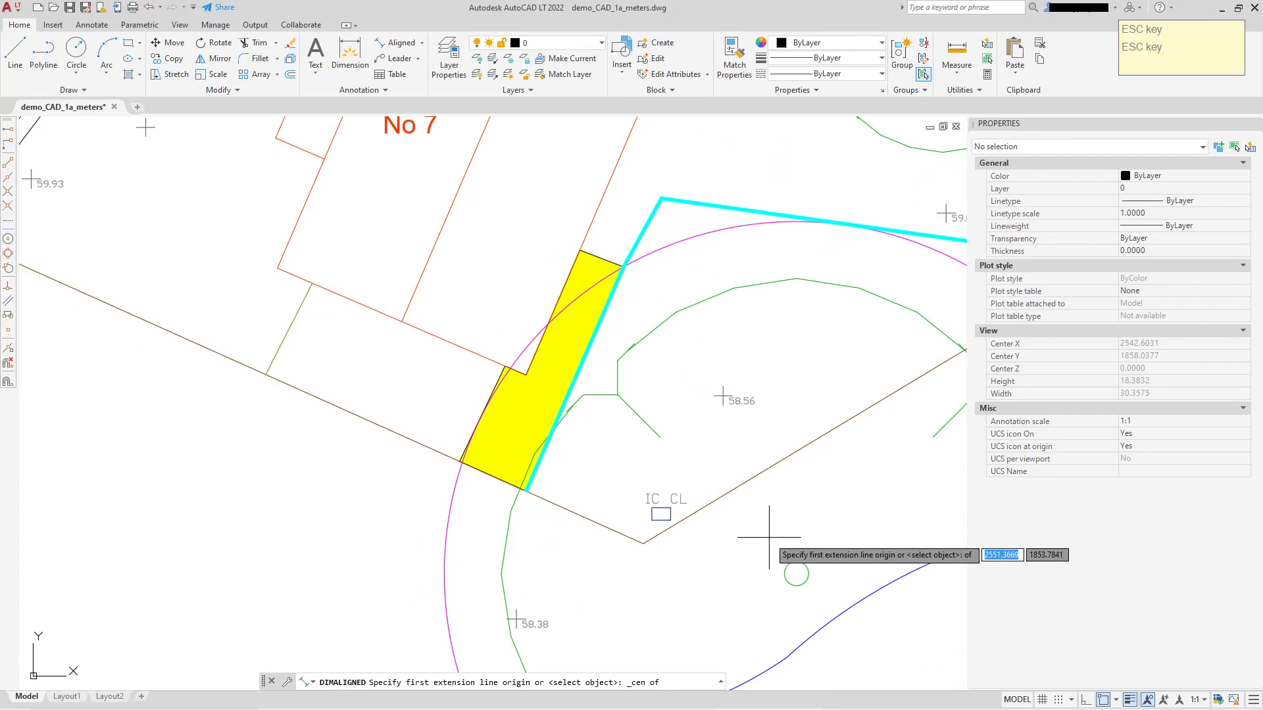
click(799, 566)
scroll(533, 417, up, 3)
scroll(533, 416, up, 1)
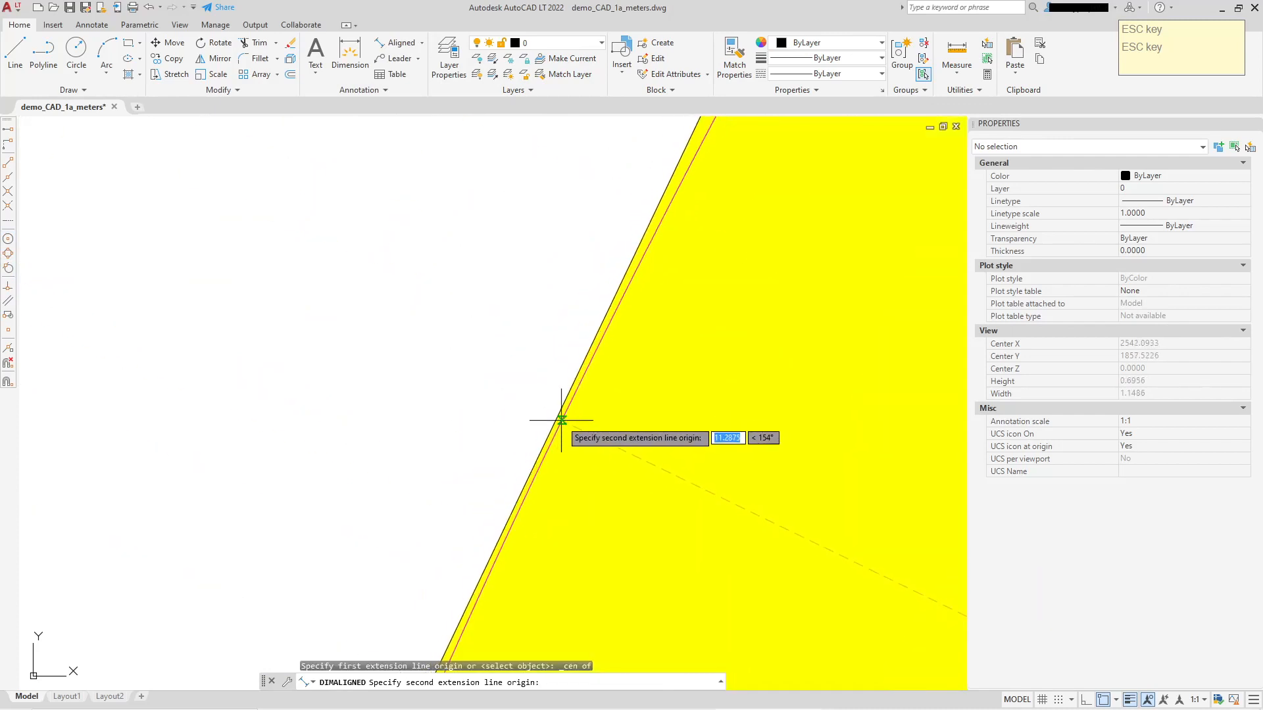
click(563, 418)
scroll(562, 419, down, 12)
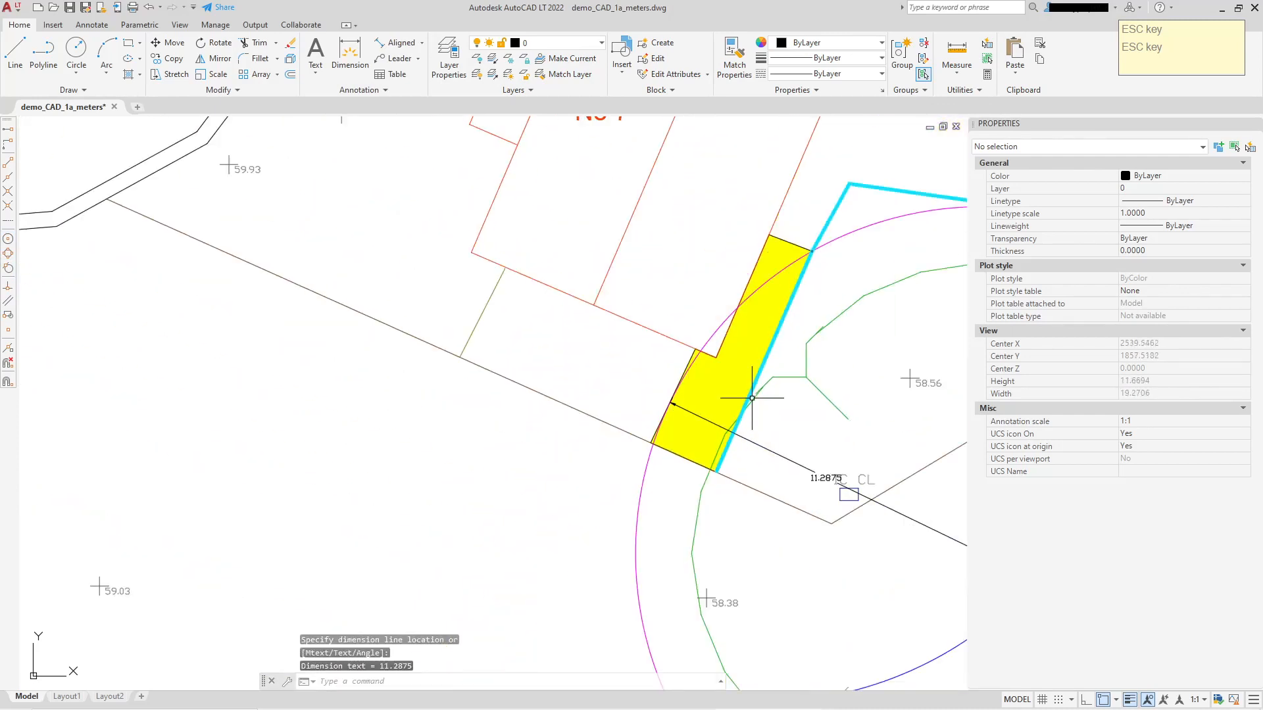
Add a second aligned dimension from the tree's centre to the protection circle at the fence's long northern run.
right_click(723, 391)
click(763, 393)
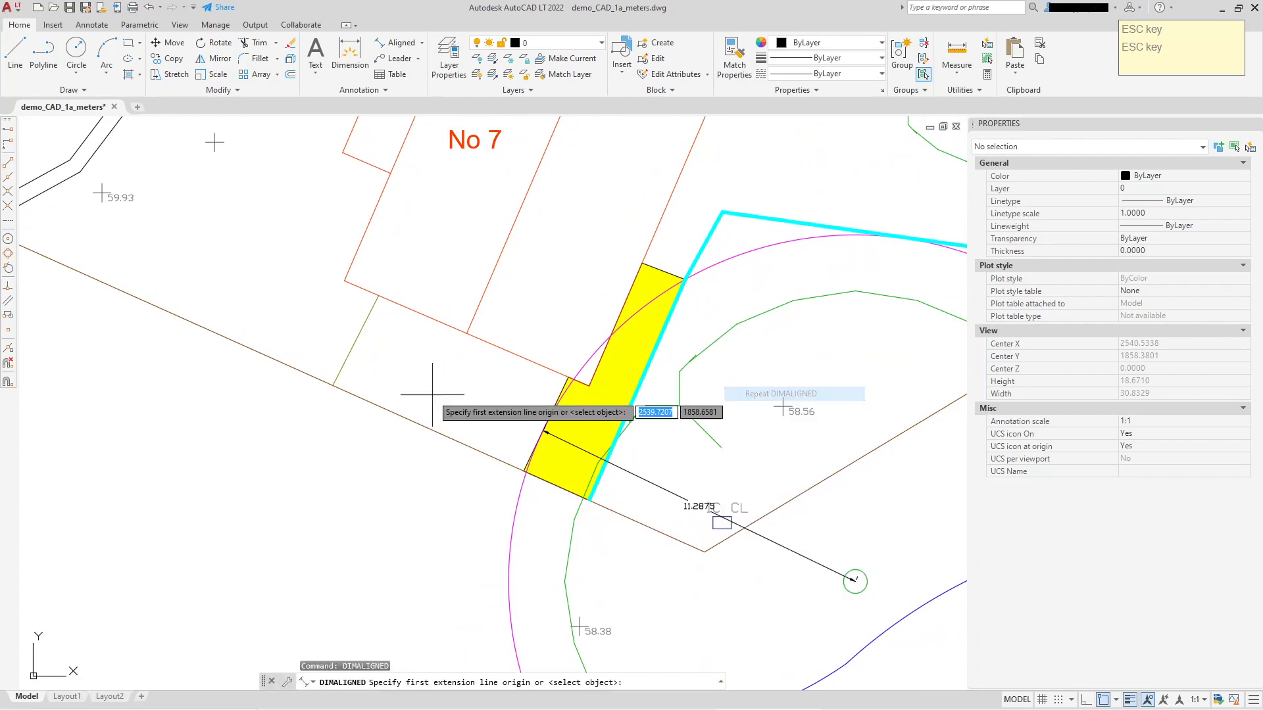
click(8, 239)
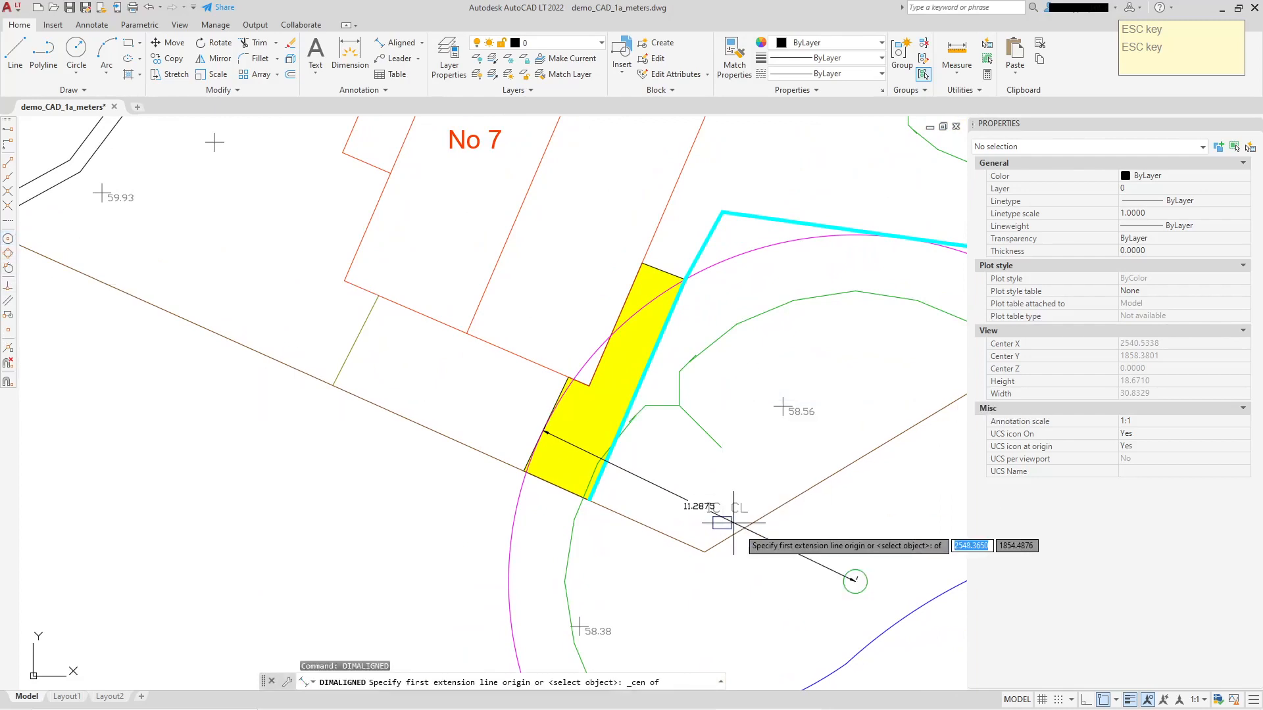
click(850, 579)
scroll(899, 353, up, 12)
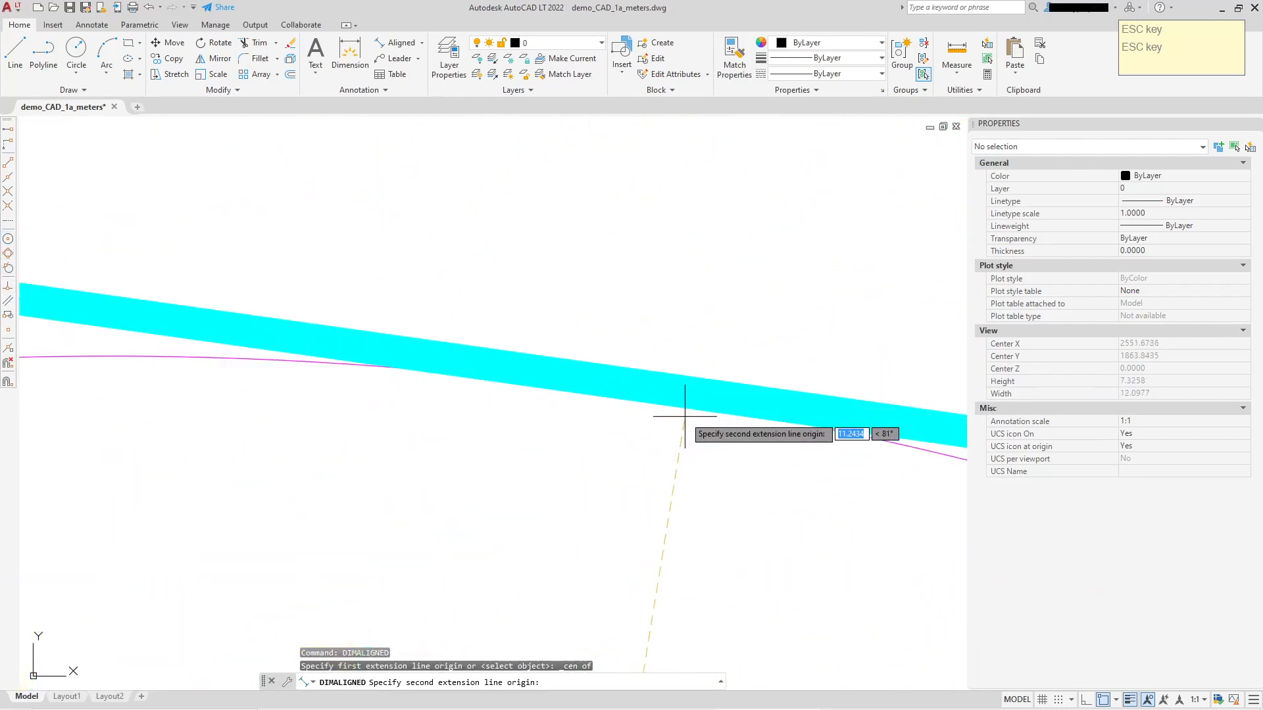
click(602, 383)
click(602, 381)
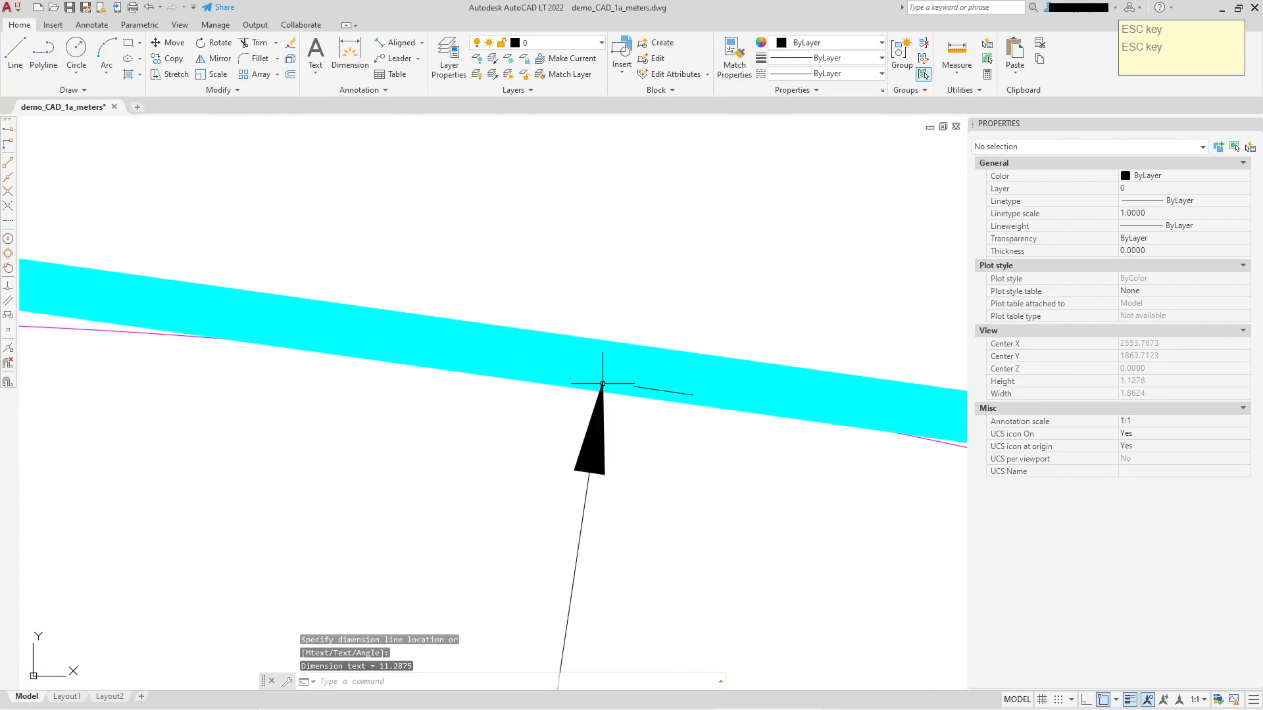
scroll(602, 382, down, 12)
scroll(579, 448, up, 3)
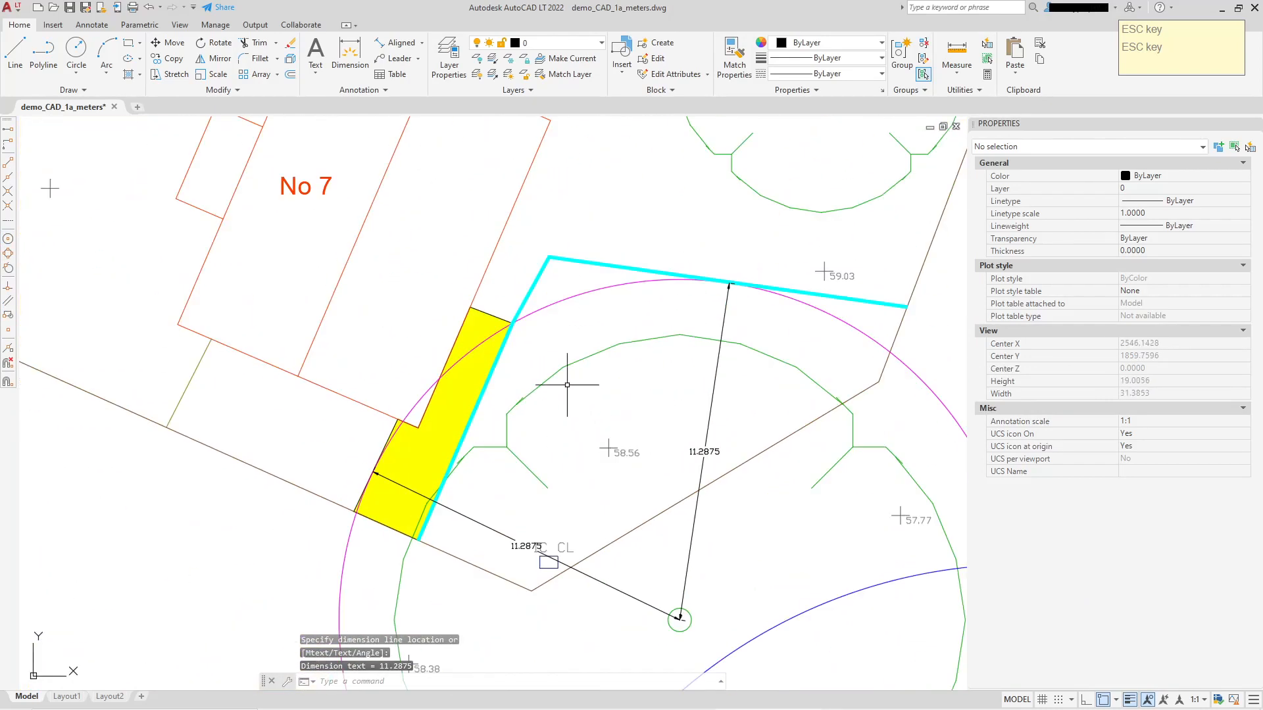
Add an aligned dimension across the strip's north end, from its northwest corner to the fence vertex, placed just outside the hatch.
right_click(551, 352)
click(595, 359)
scroll(477, 315, up, 6)
scroll(477, 316, up, 2)
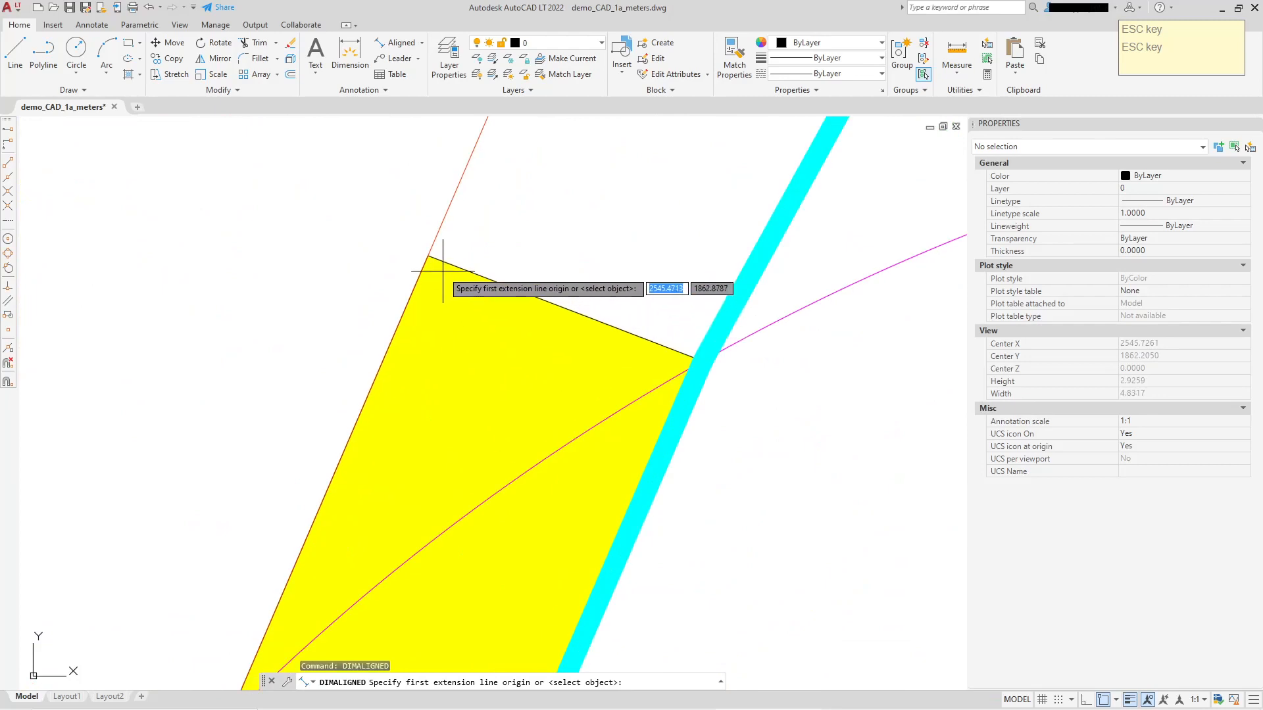
click(428, 256)
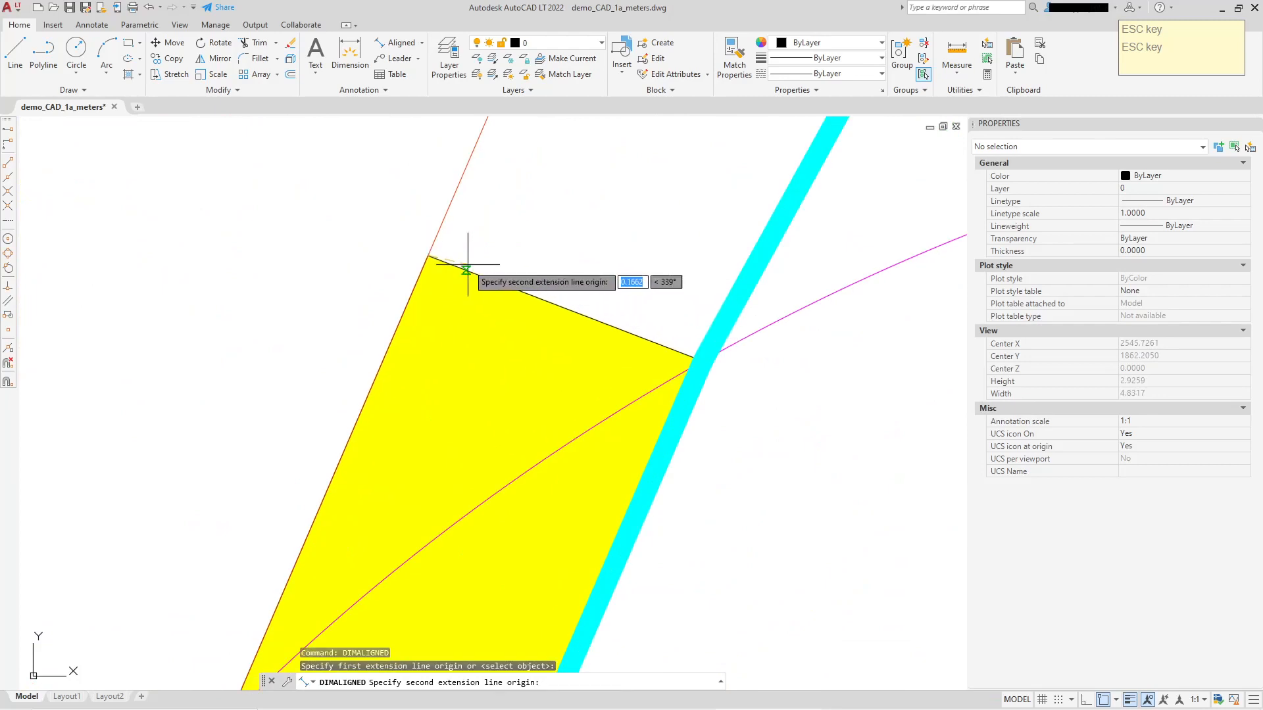
click(704, 361)
click(740, 259)
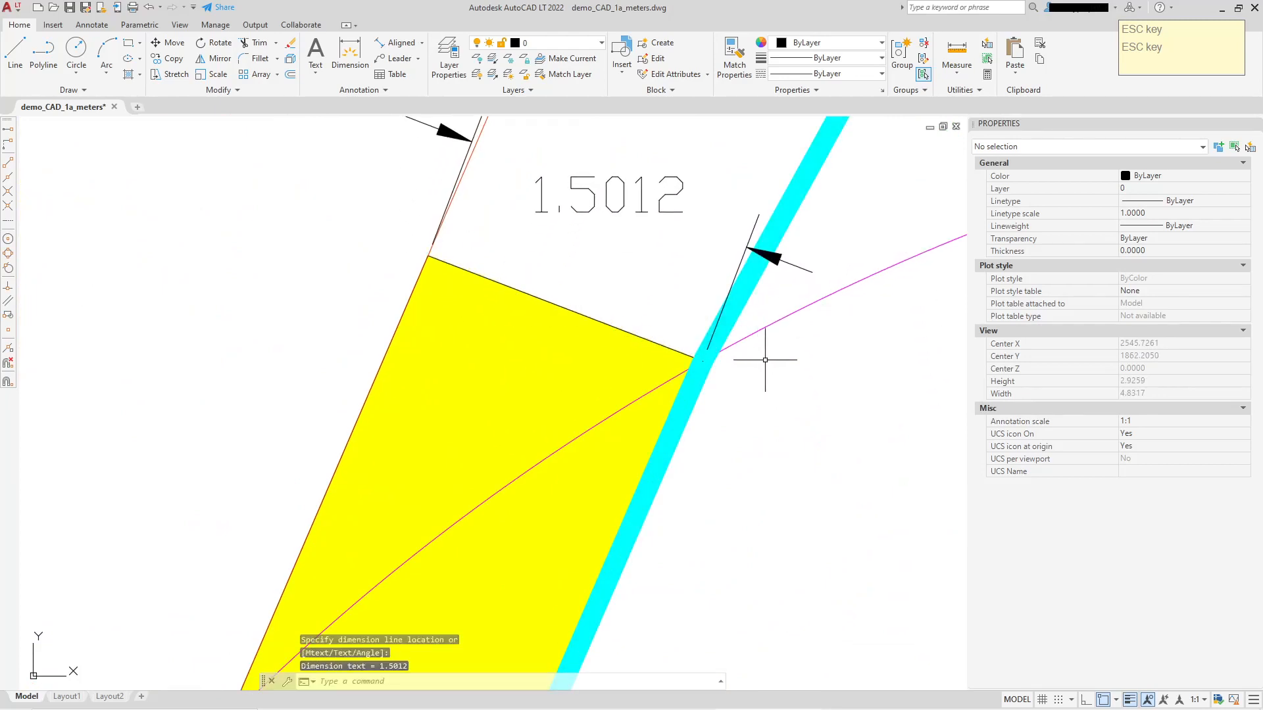
Set the primary units precision of the strip-width dimension to 0.0.
scroll(756, 358, down, 5)
mouse_move(756, 359)
middle_down()
mouse_move(776, 400)
mouse_move(627, 391)
middle_up()
scroll(743, 430, up, 2)
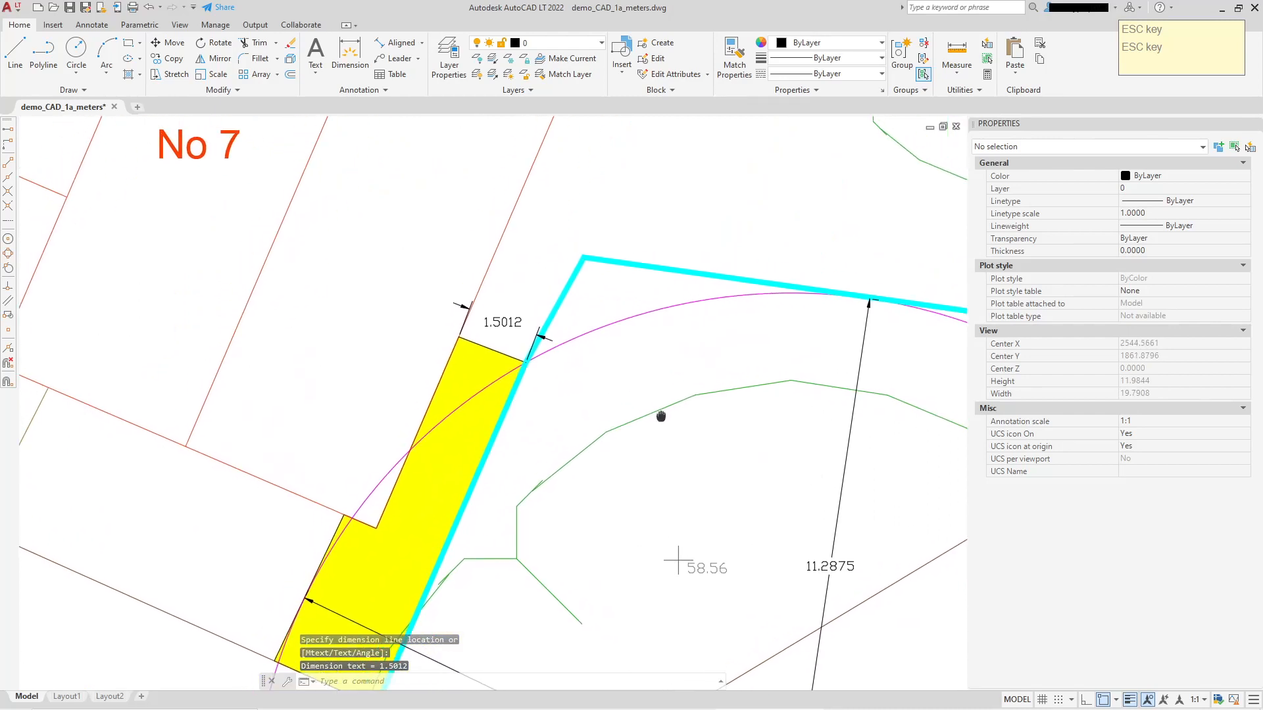
scroll(539, 353, up, 1)
click(495, 303)
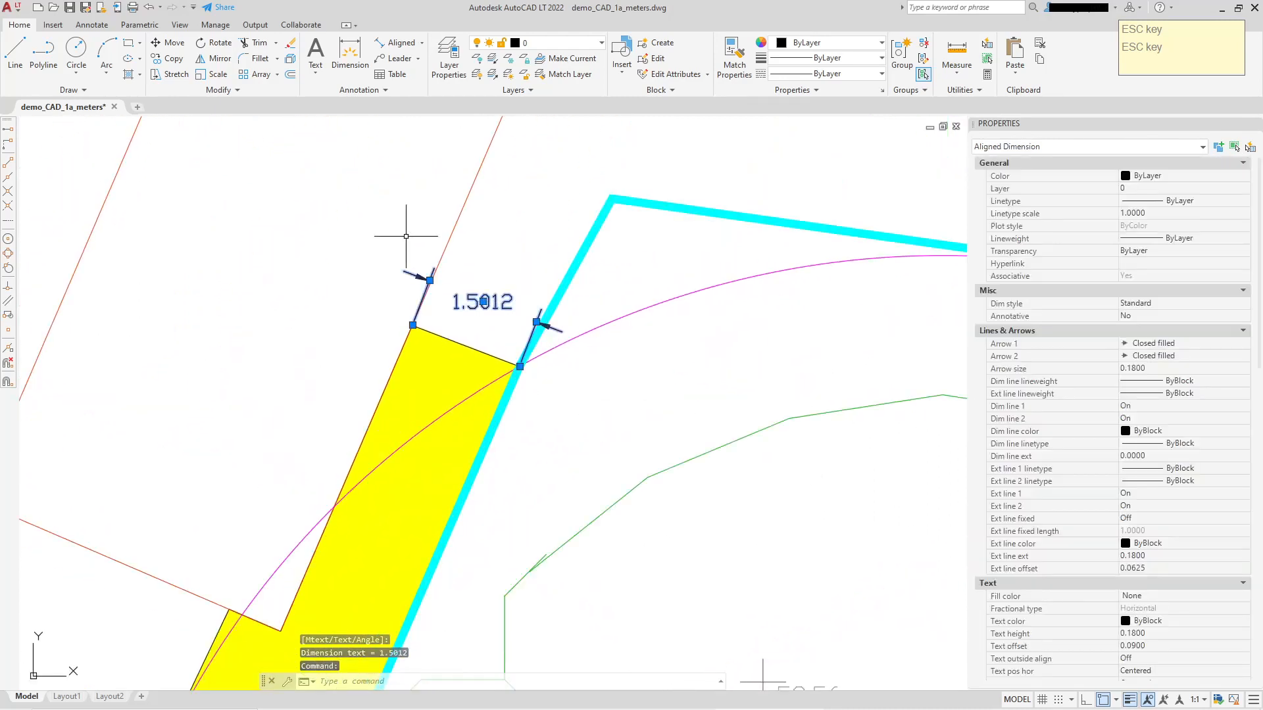
scroll(1181, 493, down, 8)
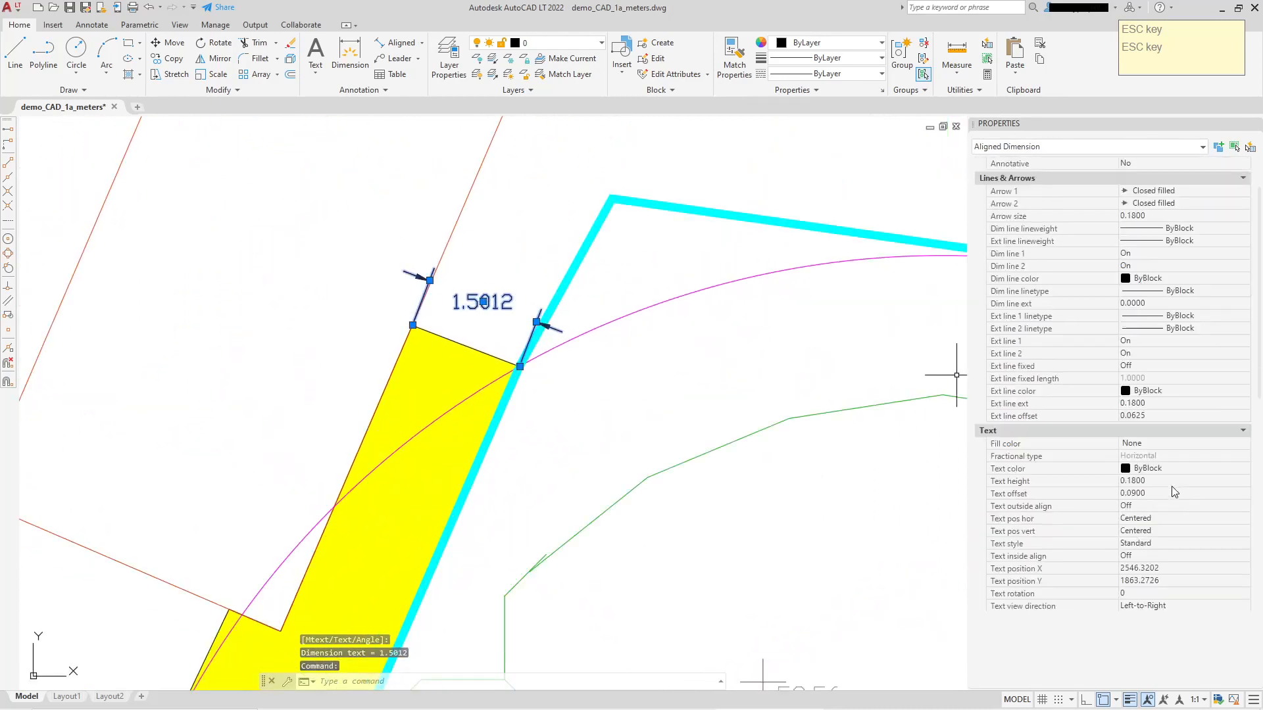
scroll(1150, 464, down, 6)
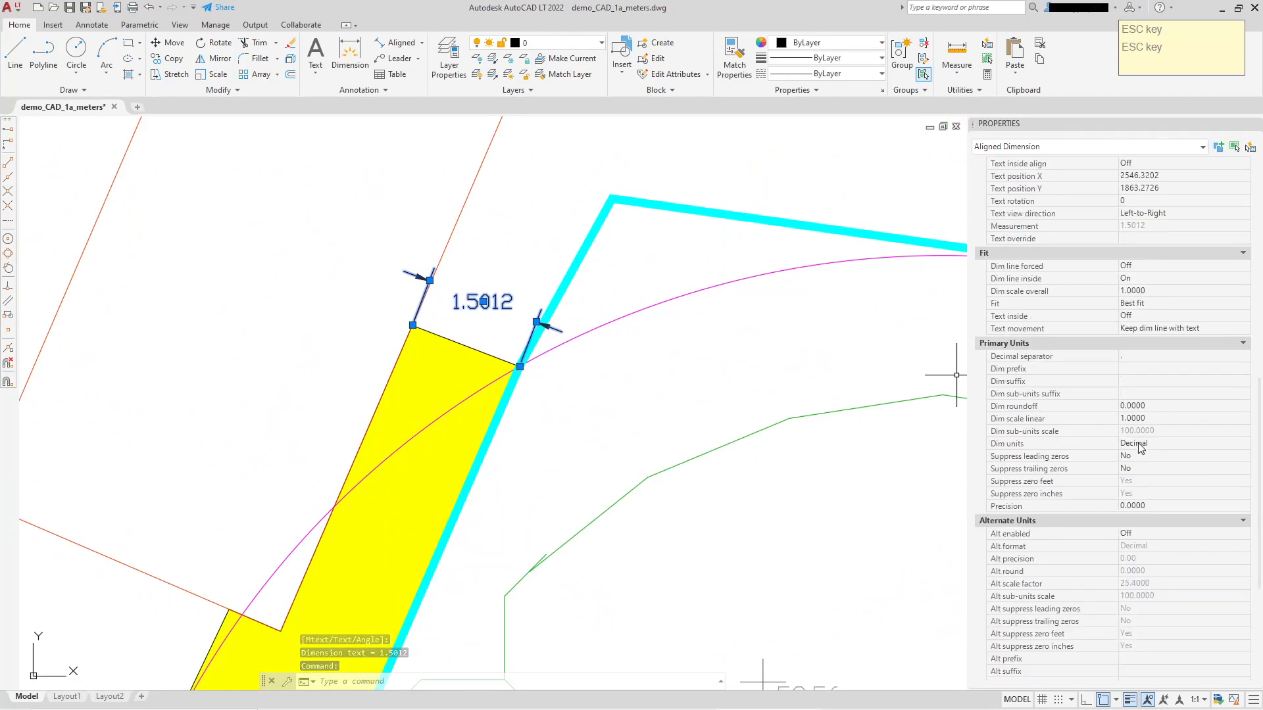
click(1142, 504)
click(1142, 505)
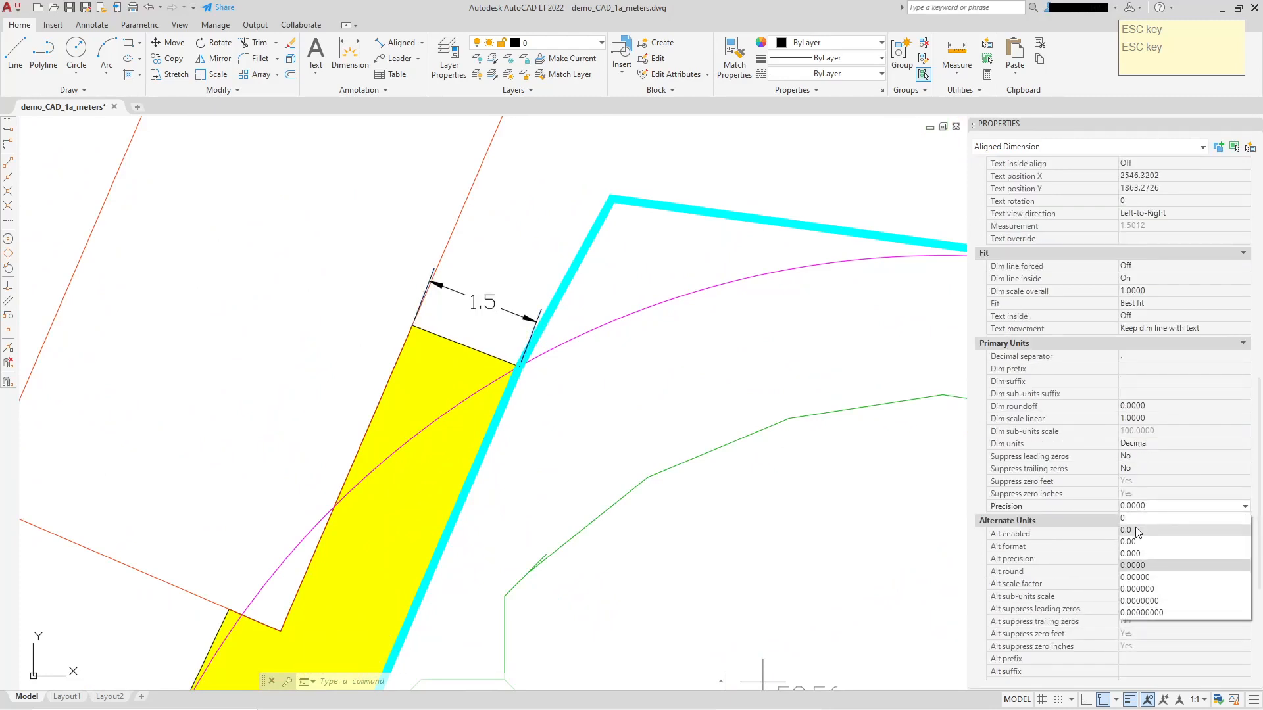
click(1135, 529)
Give the strip-width dimension the suffix "m" and clear the selection.
click(1142, 381)
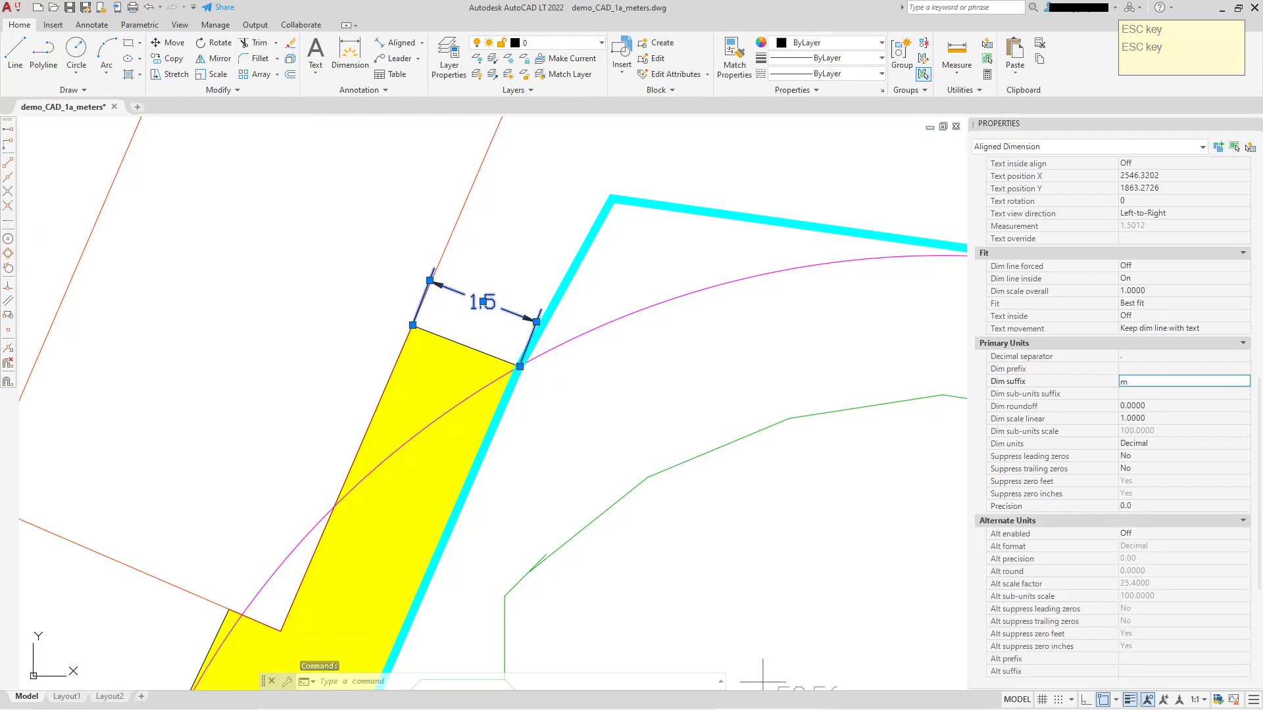
text(m)
key(Return)
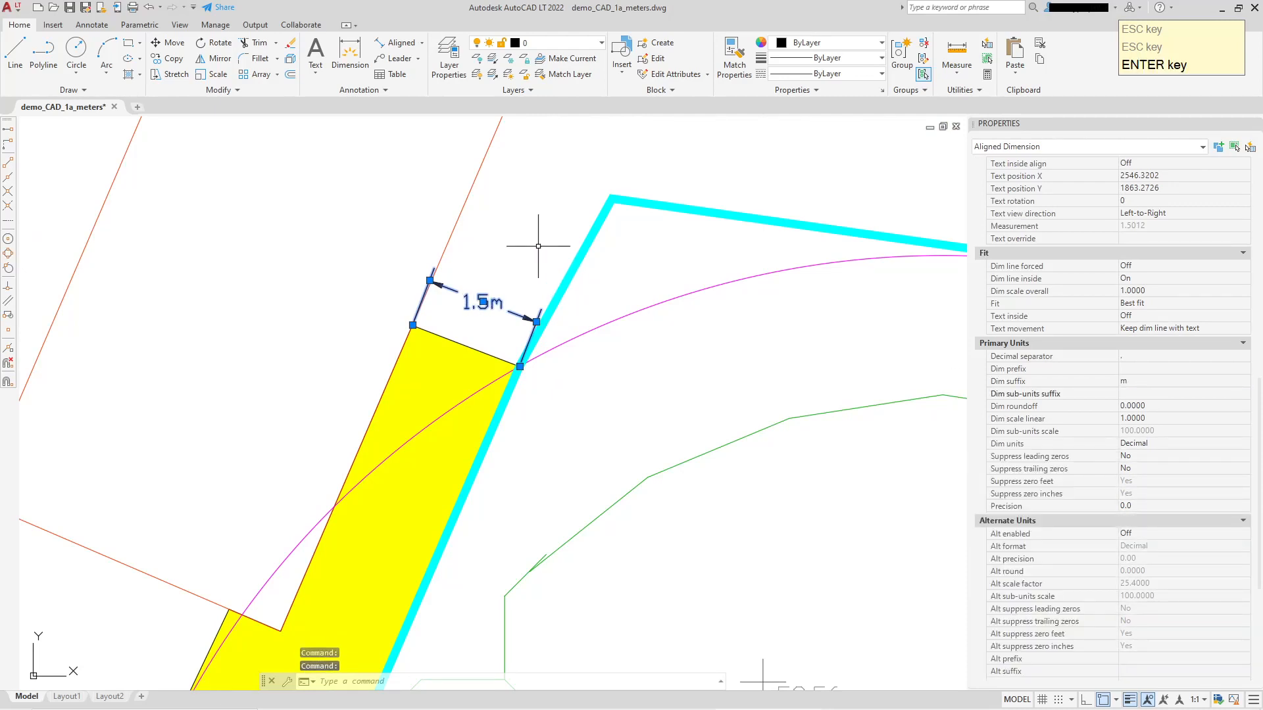
key(Escape)
Match the properties of the strip-width dimension onto both dimensions running from the tree's centre.
click(746, 66)
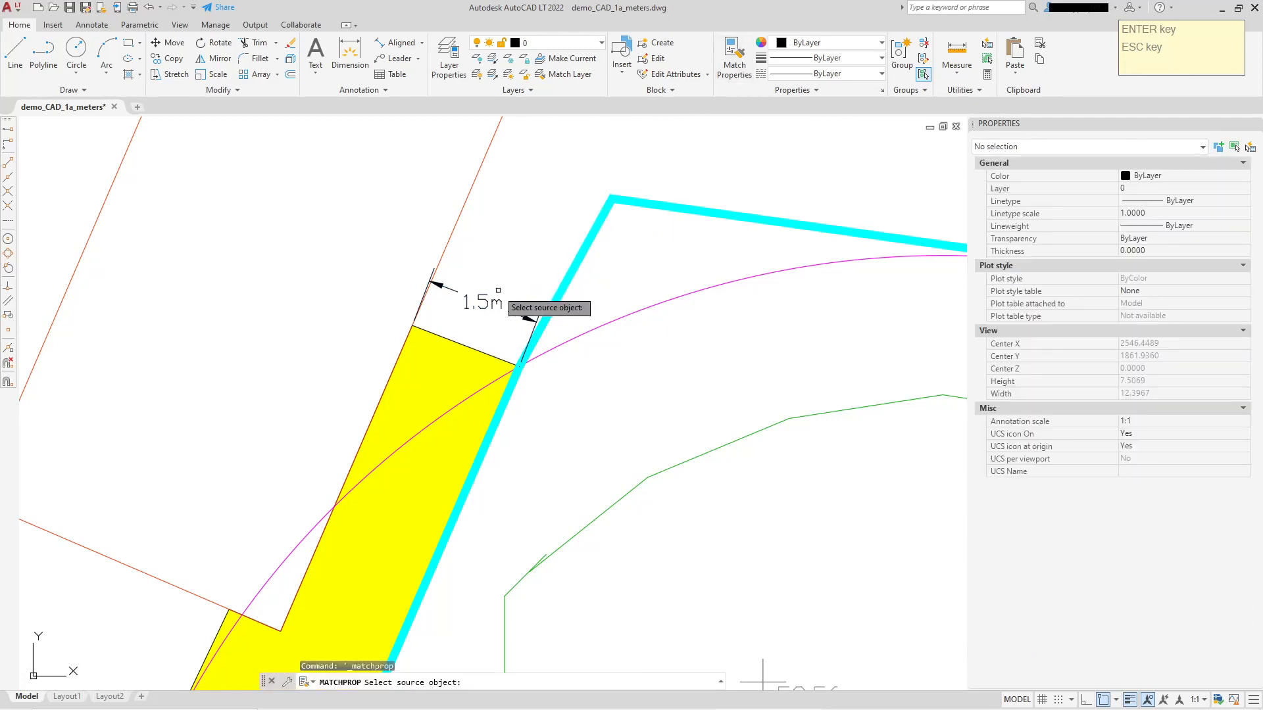
click(431, 280)
scroll(596, 355, down, 4)
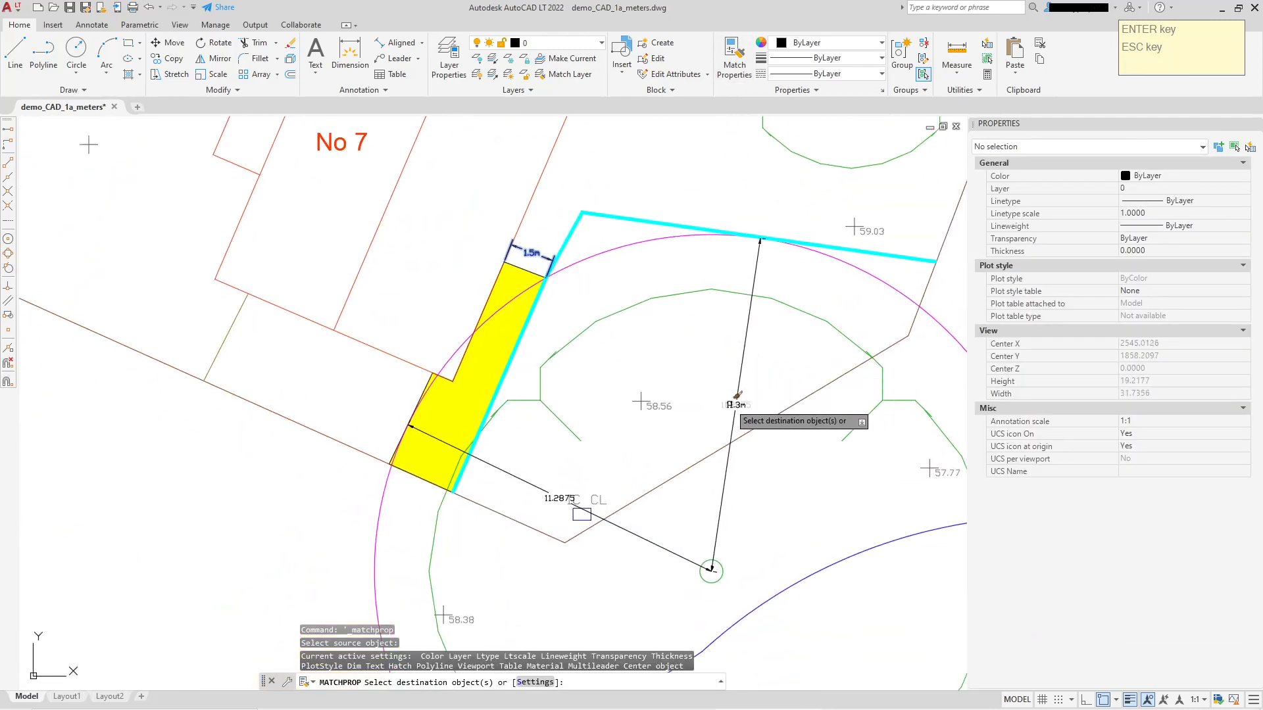
scroll(552, 578, up, 4)
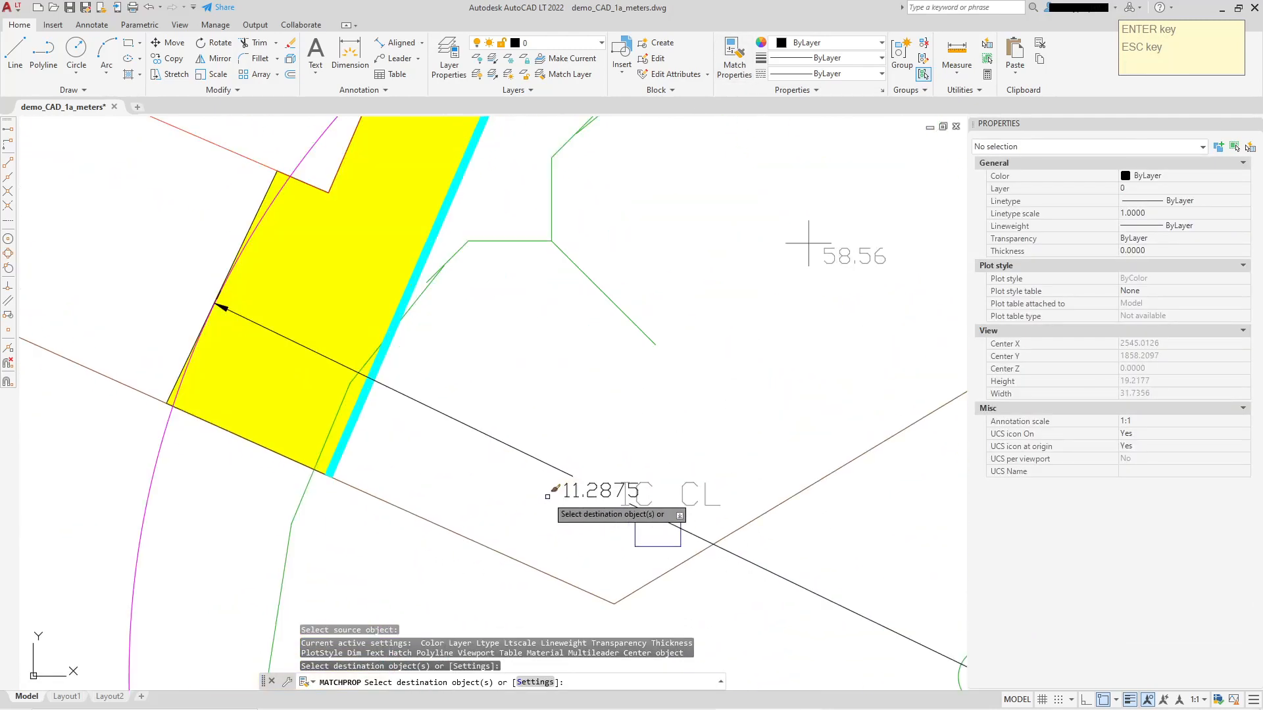
right_click(676, 363)
click(688, 367)
scroll(682, 383, down, 4)
middle_drag(683, 382, 643, 391)
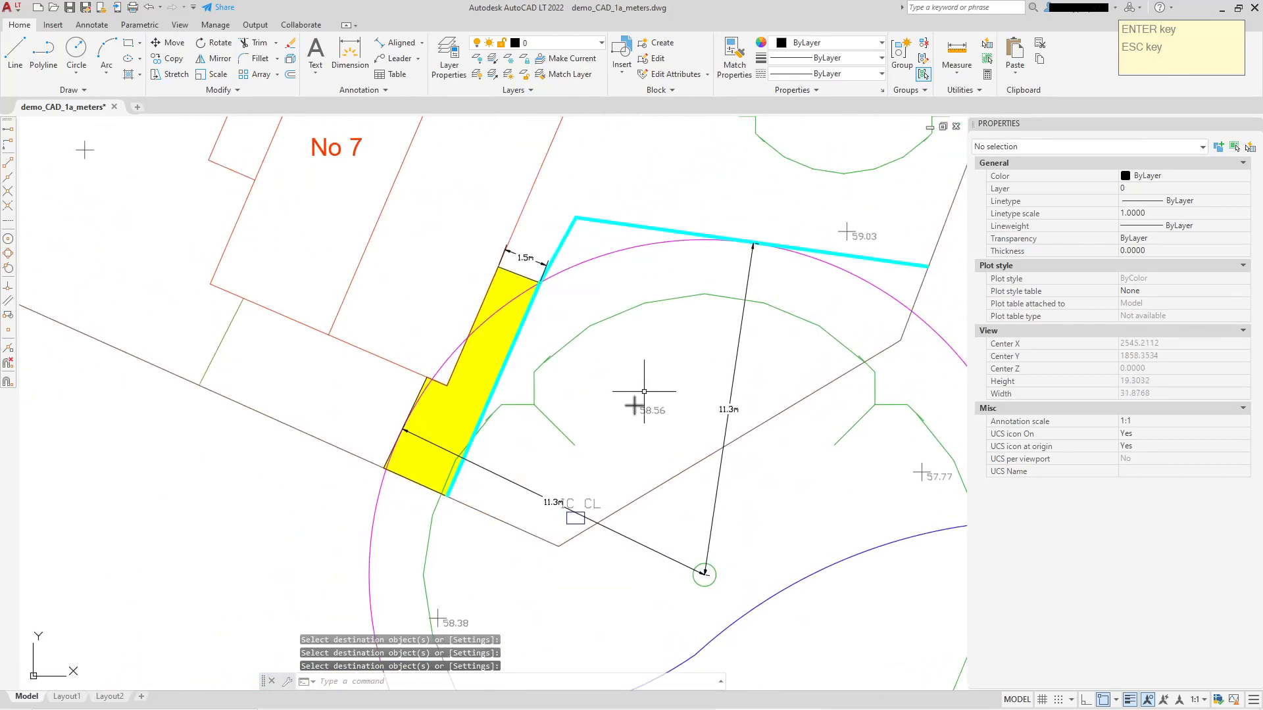
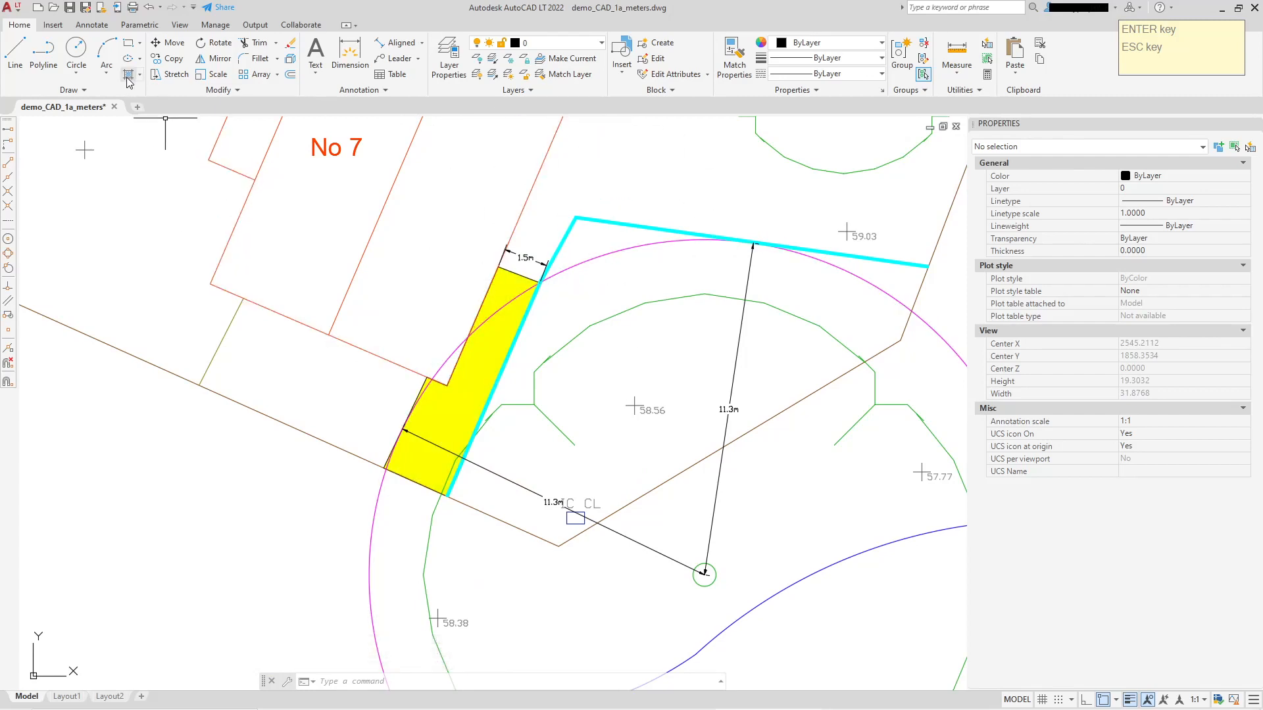
Add an aligned dimension from the tree's centre to the fence line near the south end of the yellow strip.
click(396, 42)
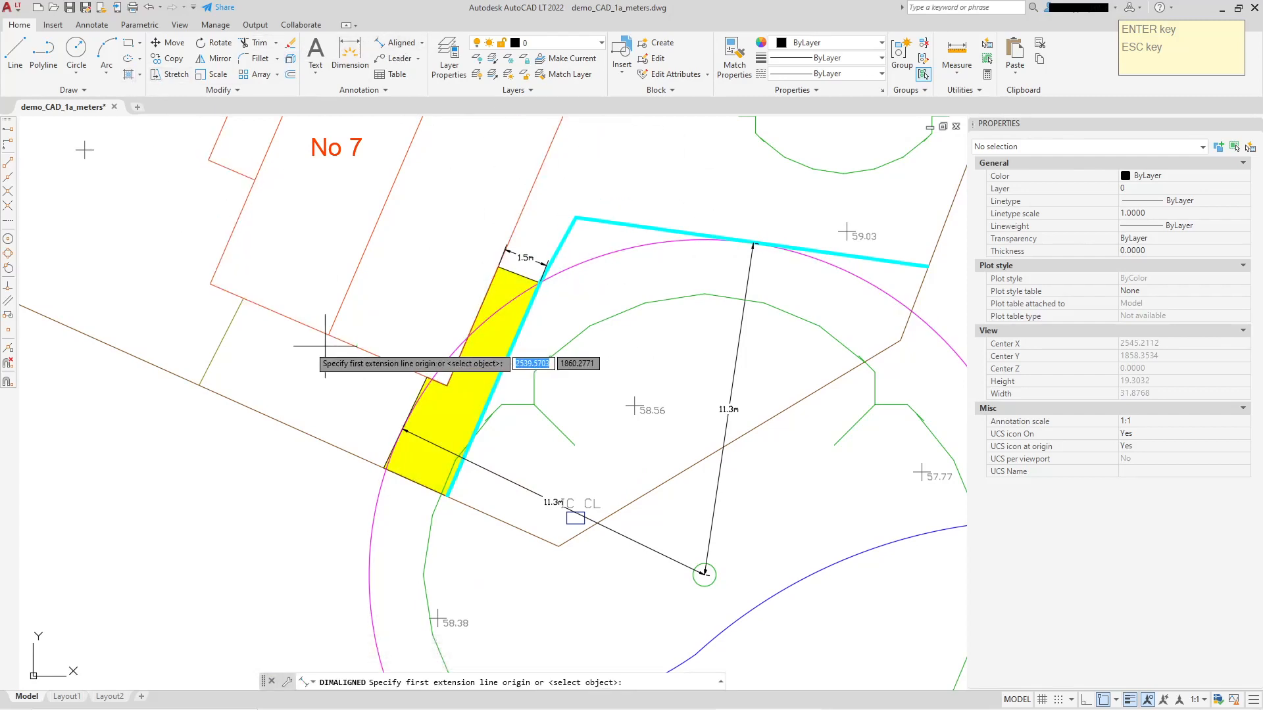
click(8, 241)
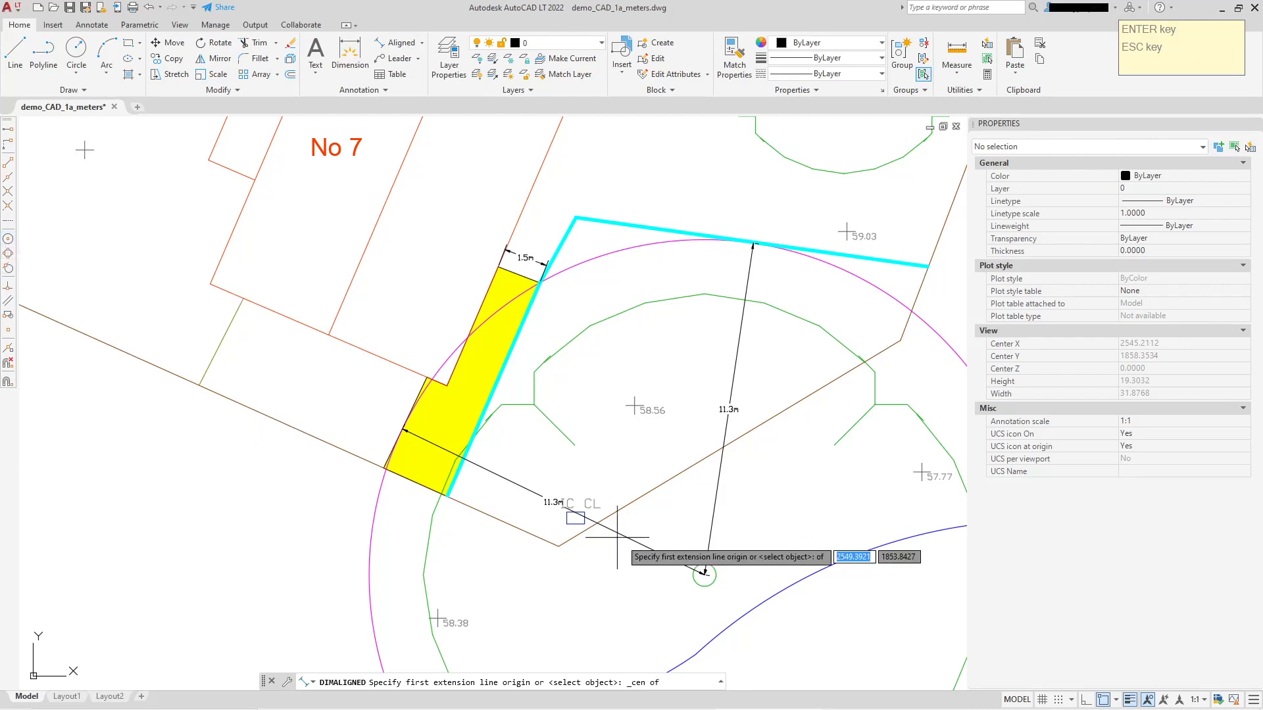
click(701, 573)
scroll(451, 488, up, 6)
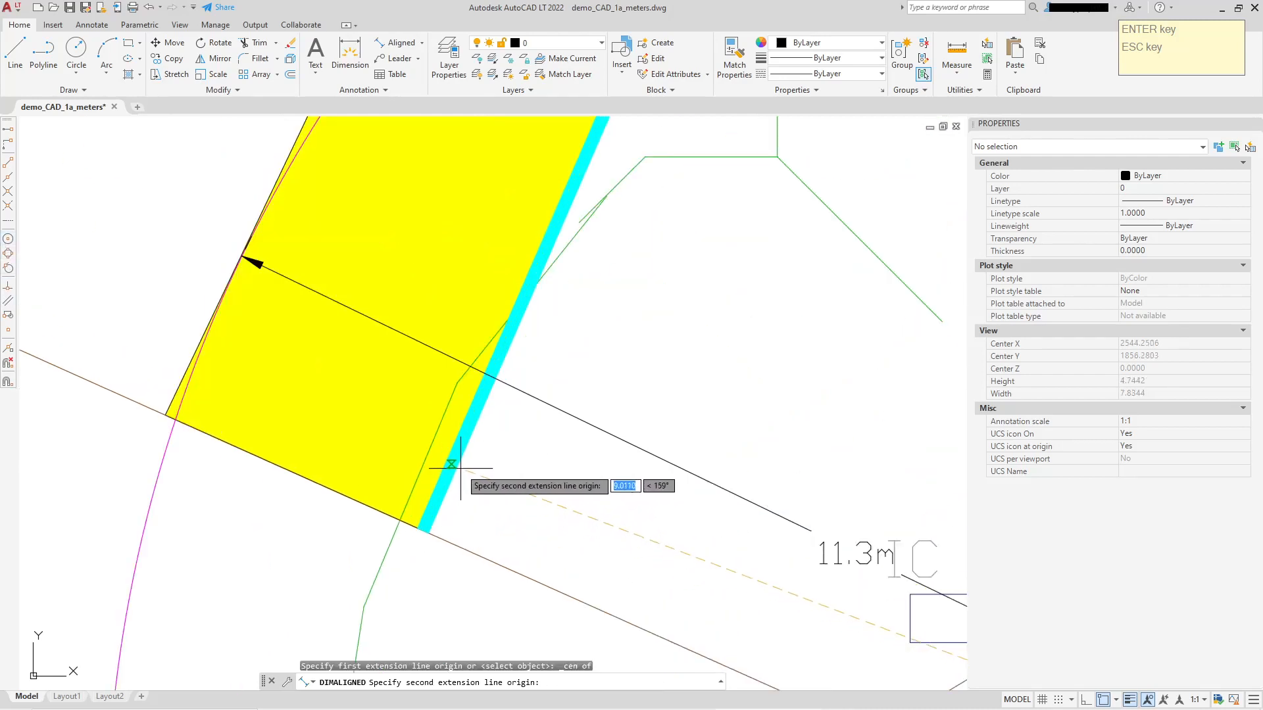
click(454, 462)
click(454, 463)
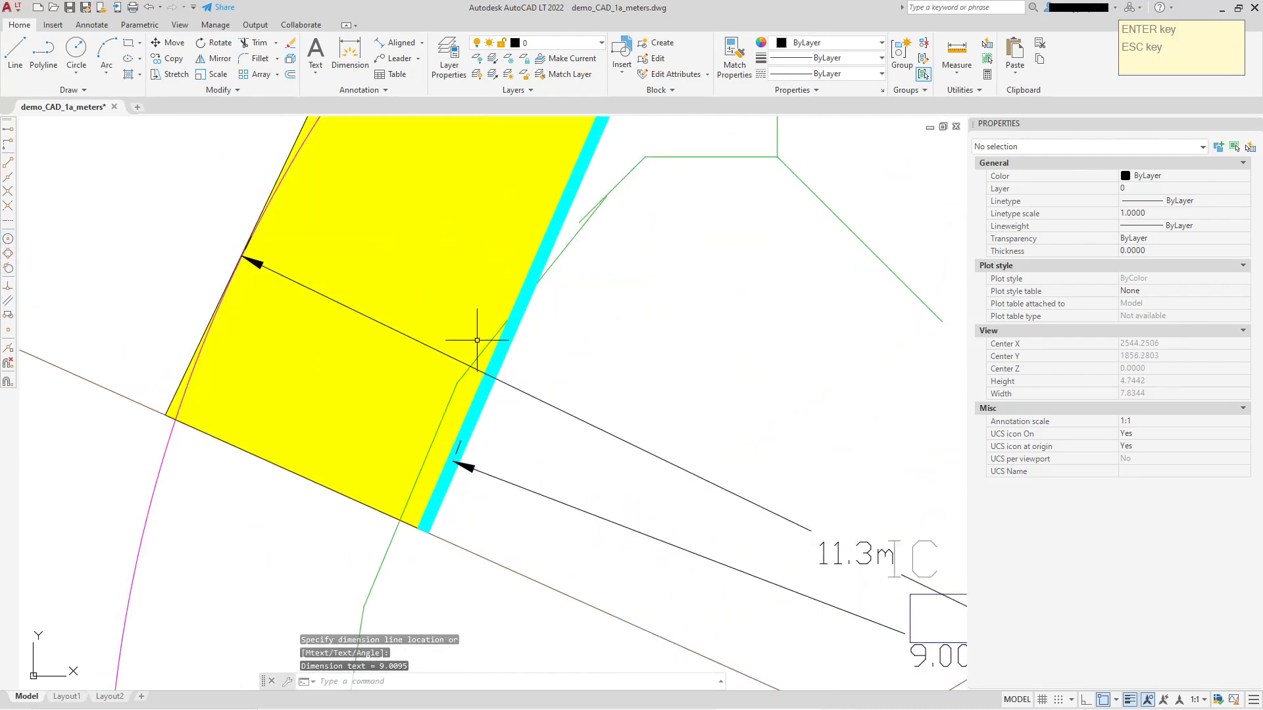
key(Escape)
Match the properties of the adjacent 11.3m protection radius dimension onto the new centre-to-fence dimension.
click(734, 65)
middle_drag(802, 289, 579, 217)
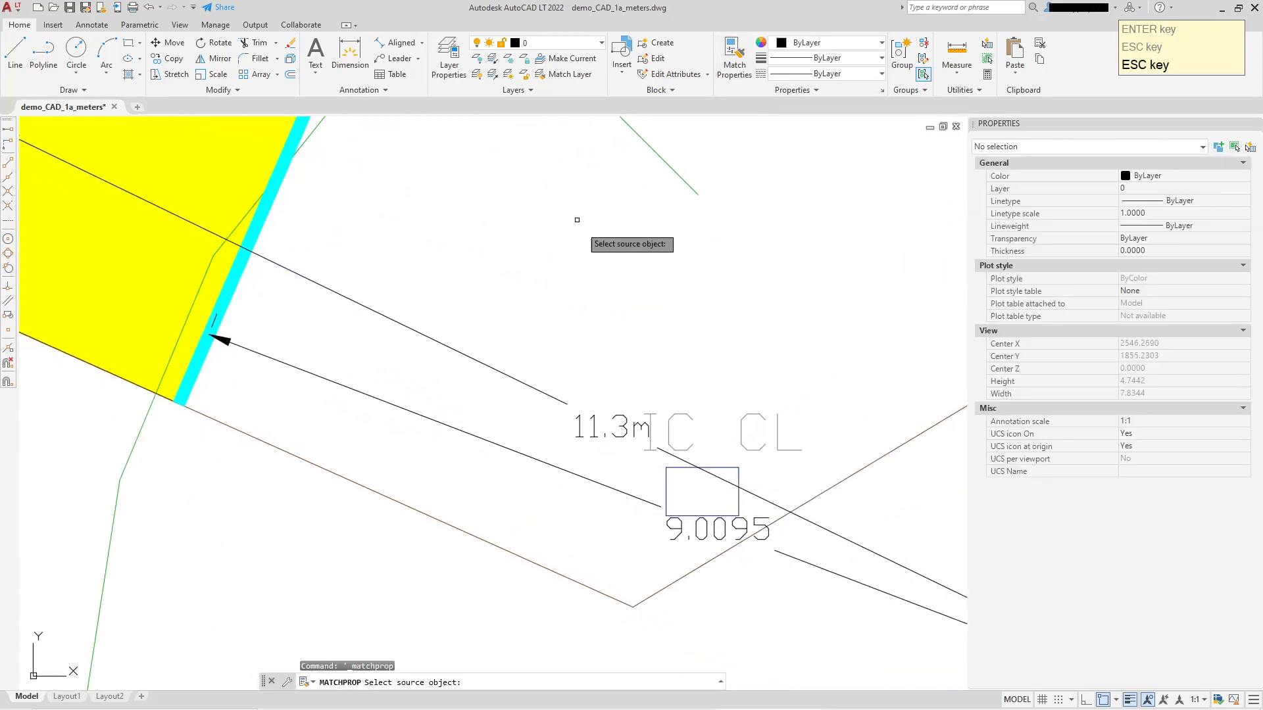
click(633, 410)
click(700, 517)
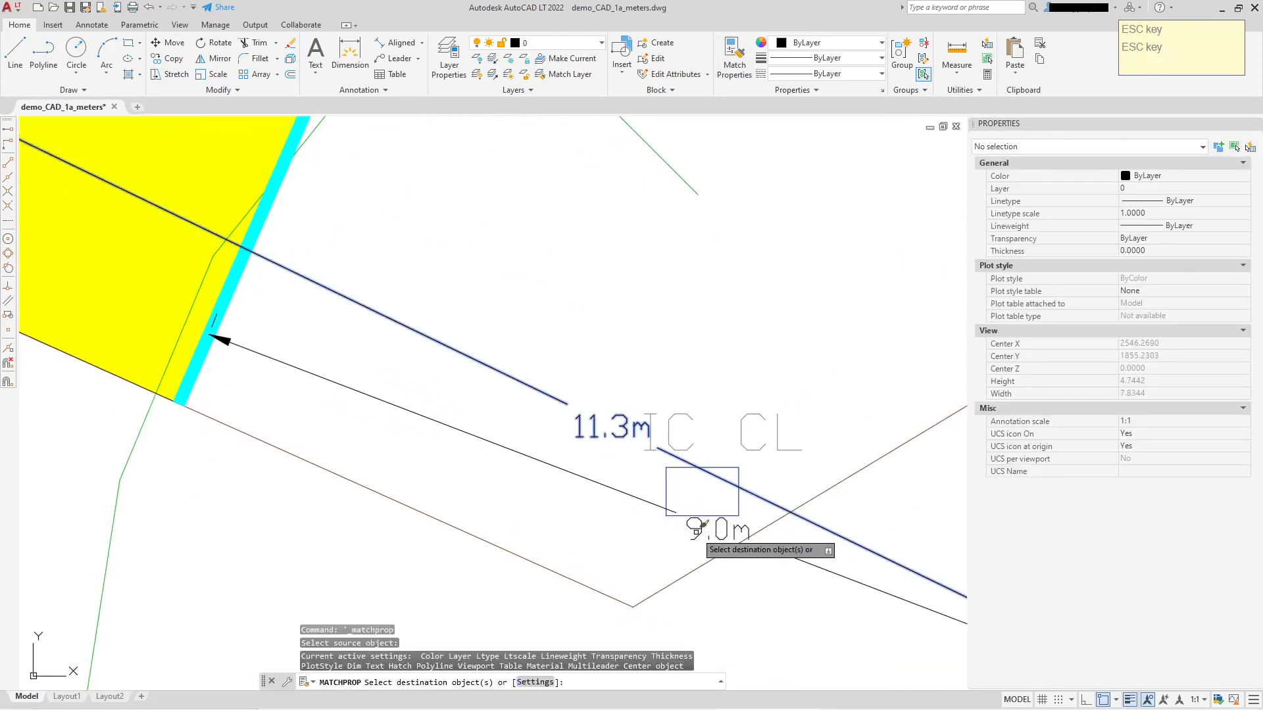
key(Escape)
Examine the dimensioned strip, fence and tree protection circle in relation to No 7 and its surroundings.
scroll(745, 252, down, 3)
scroll(514, 283, down, 3)
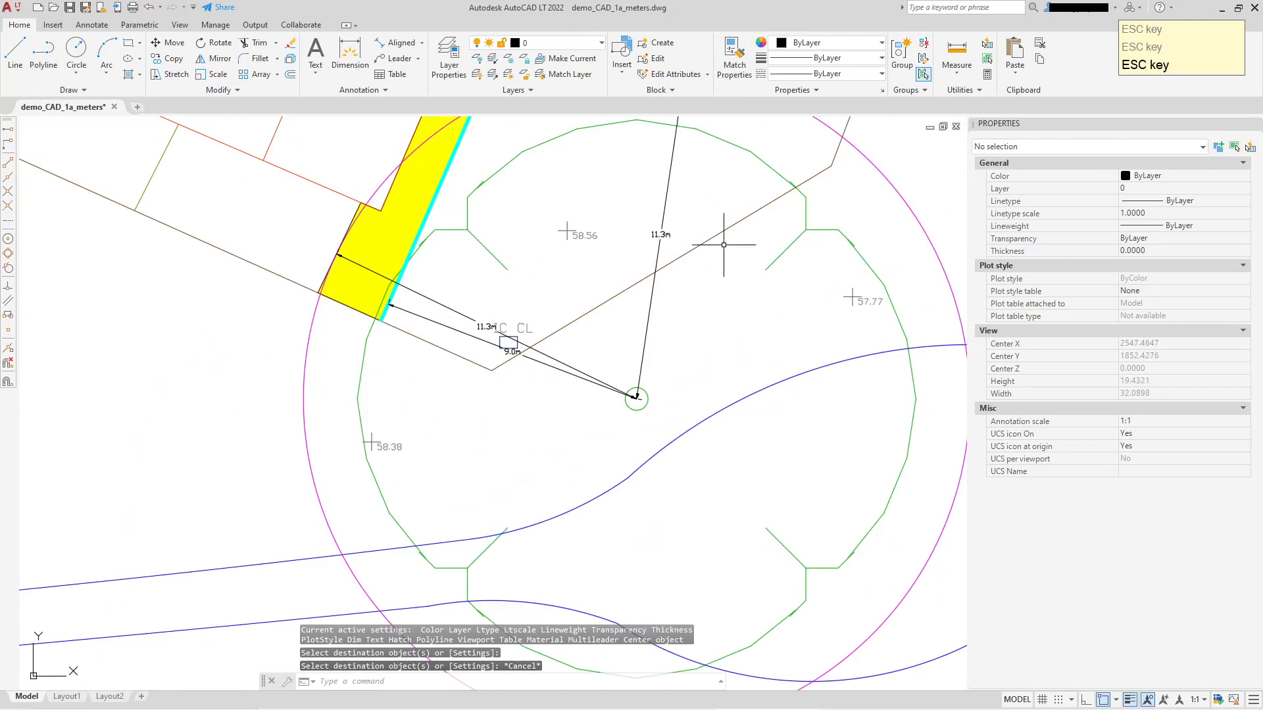
middle_drag(724, 245, 613, 382)
scroll(783, 339, down, 2)
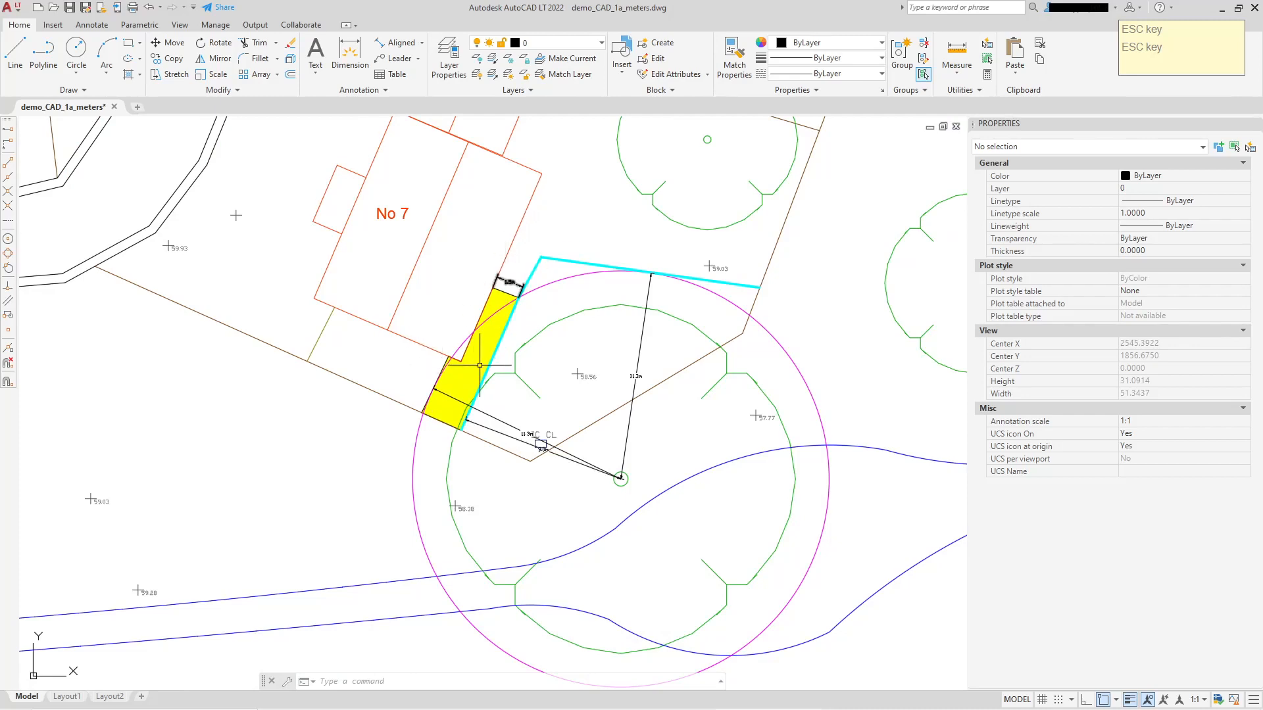
scroll(724, 296, down, 3)
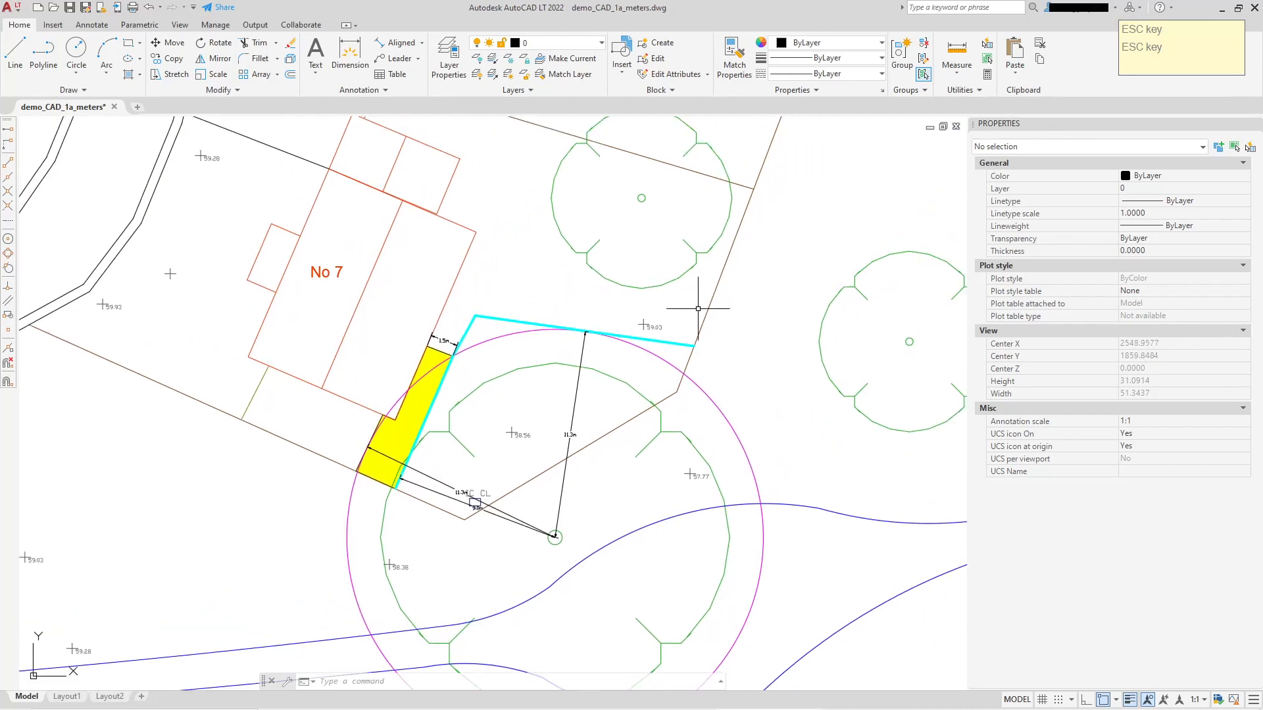
scroll(656, 388, up, 3)
scroll(709, 338, down, 4)
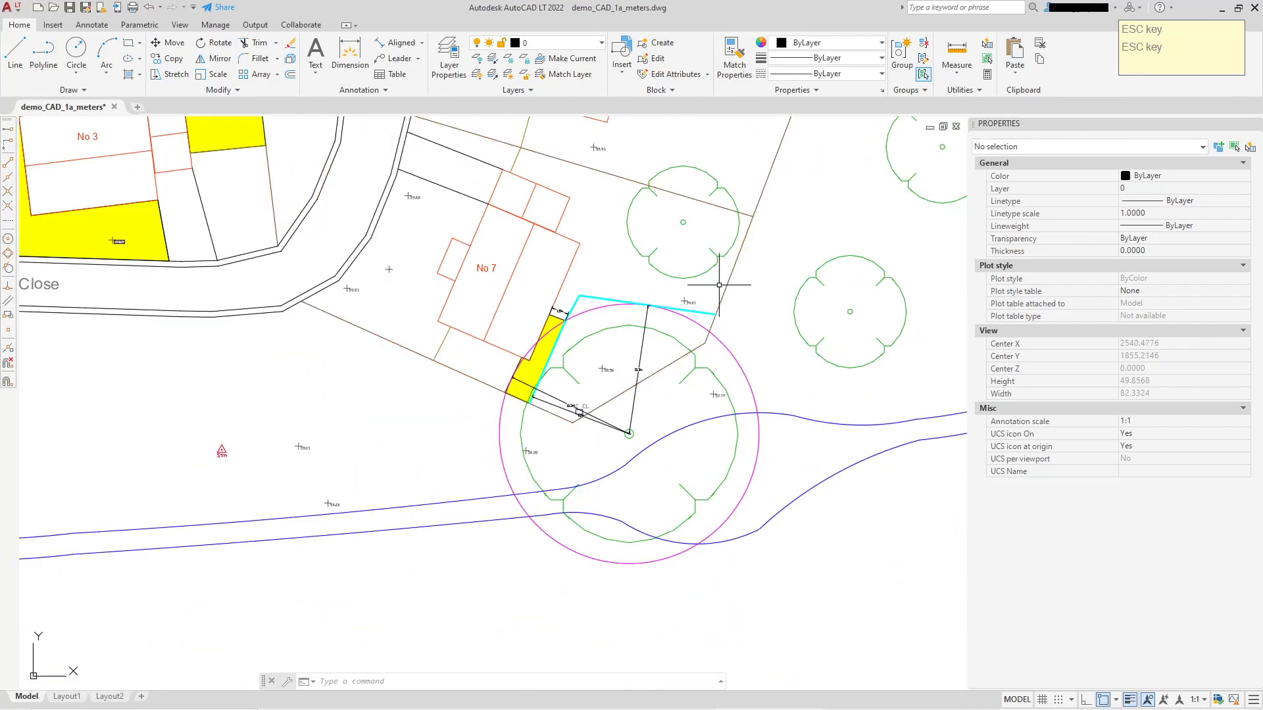
scroll(667, 319, up, 2)
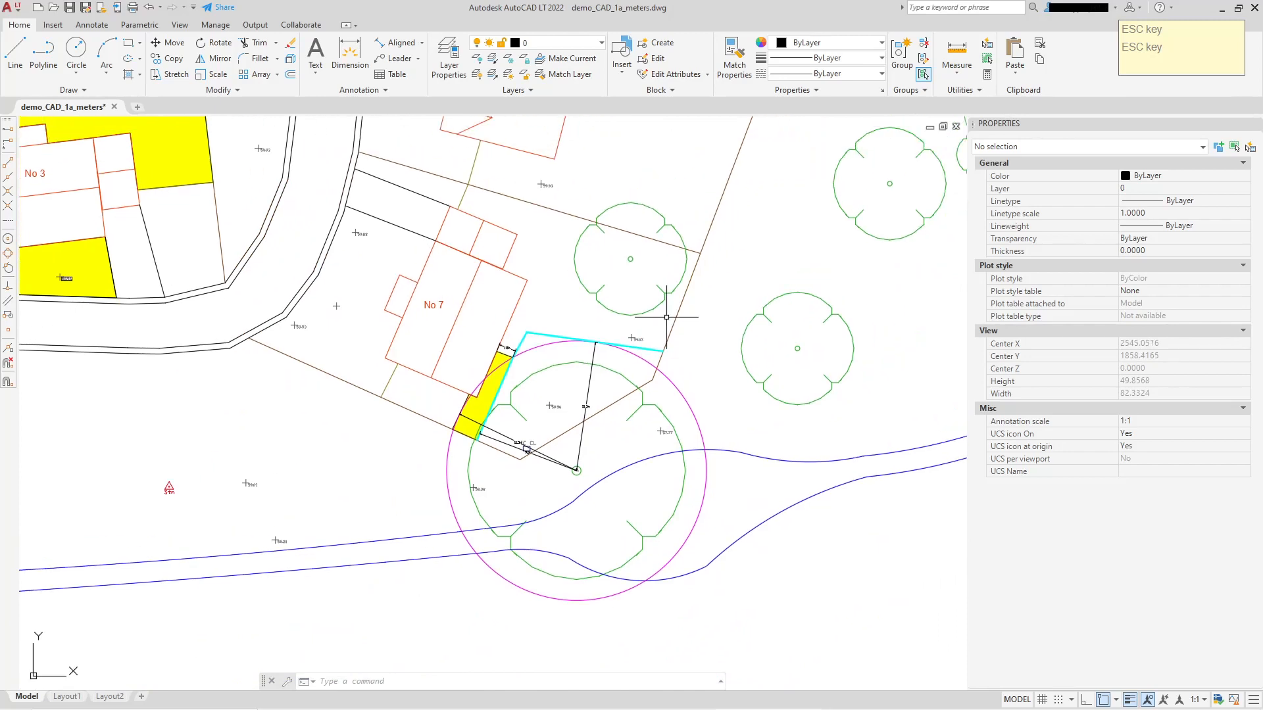
middle_drag(654, 321, 647, 234)
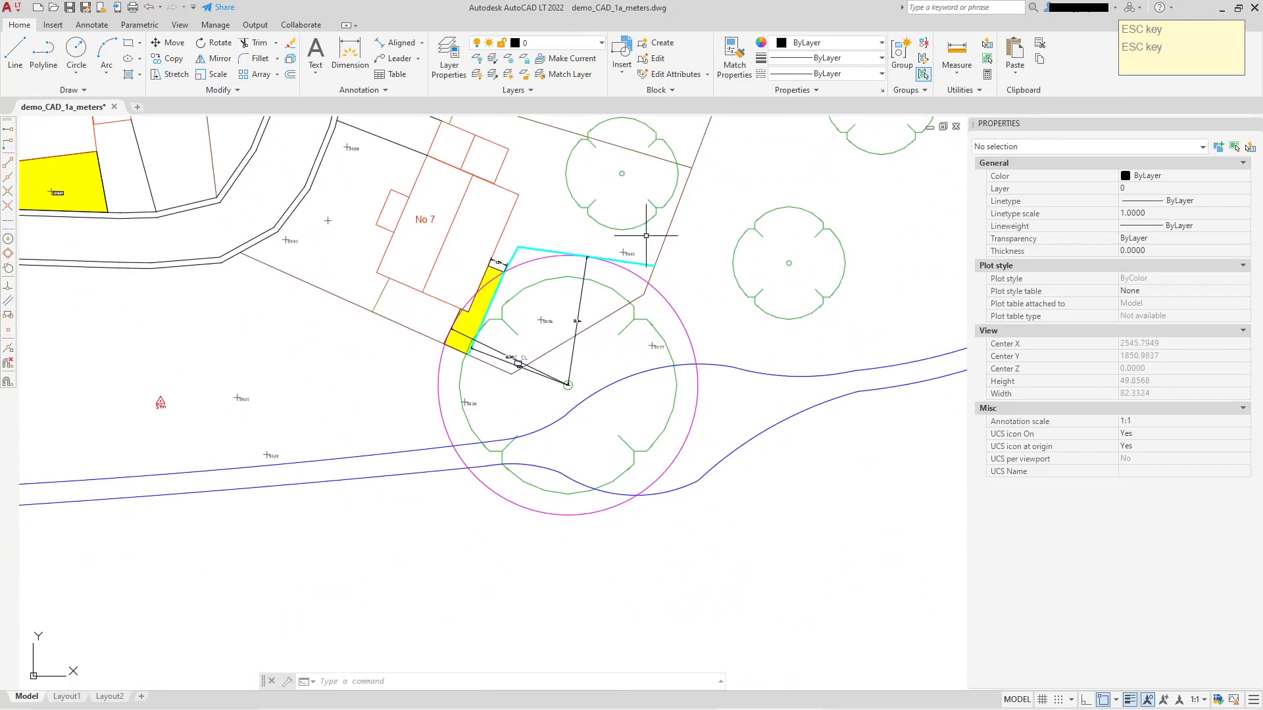
Fill the area enclosed by the cyan fence and the plot boundary with a solid yellow hatch using internal points.
click(130, 74)
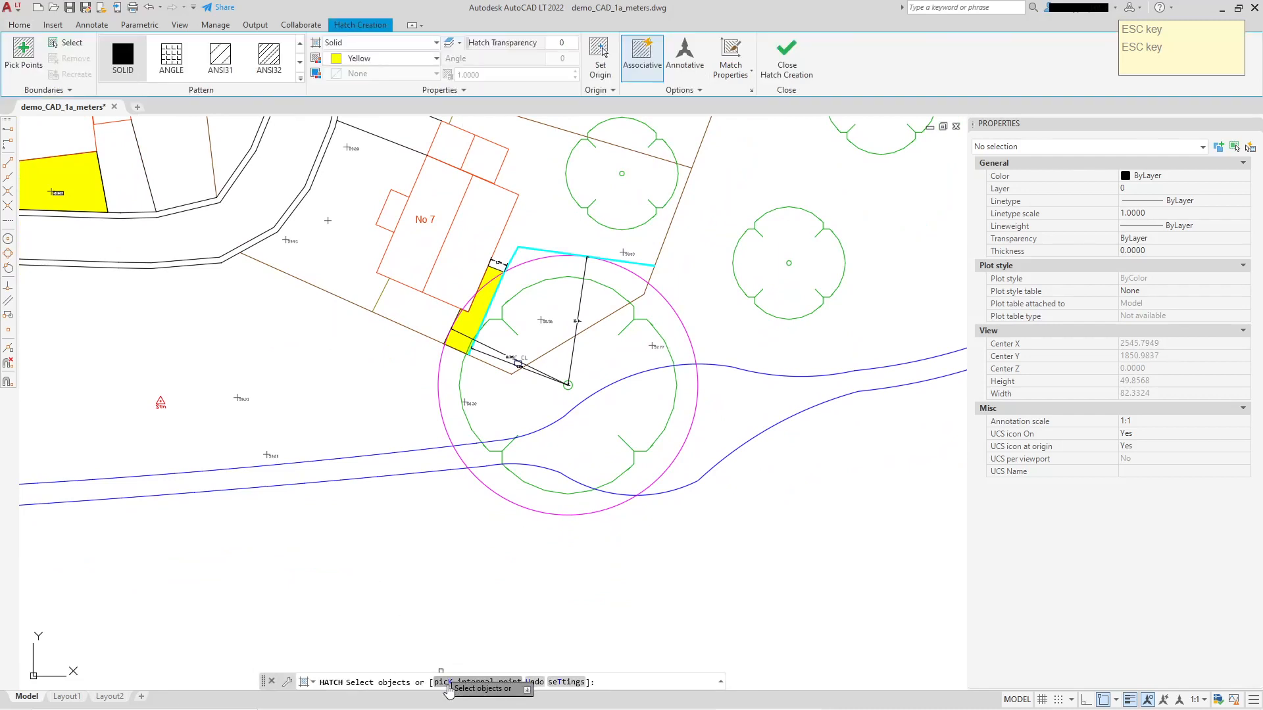
click(449, 683)
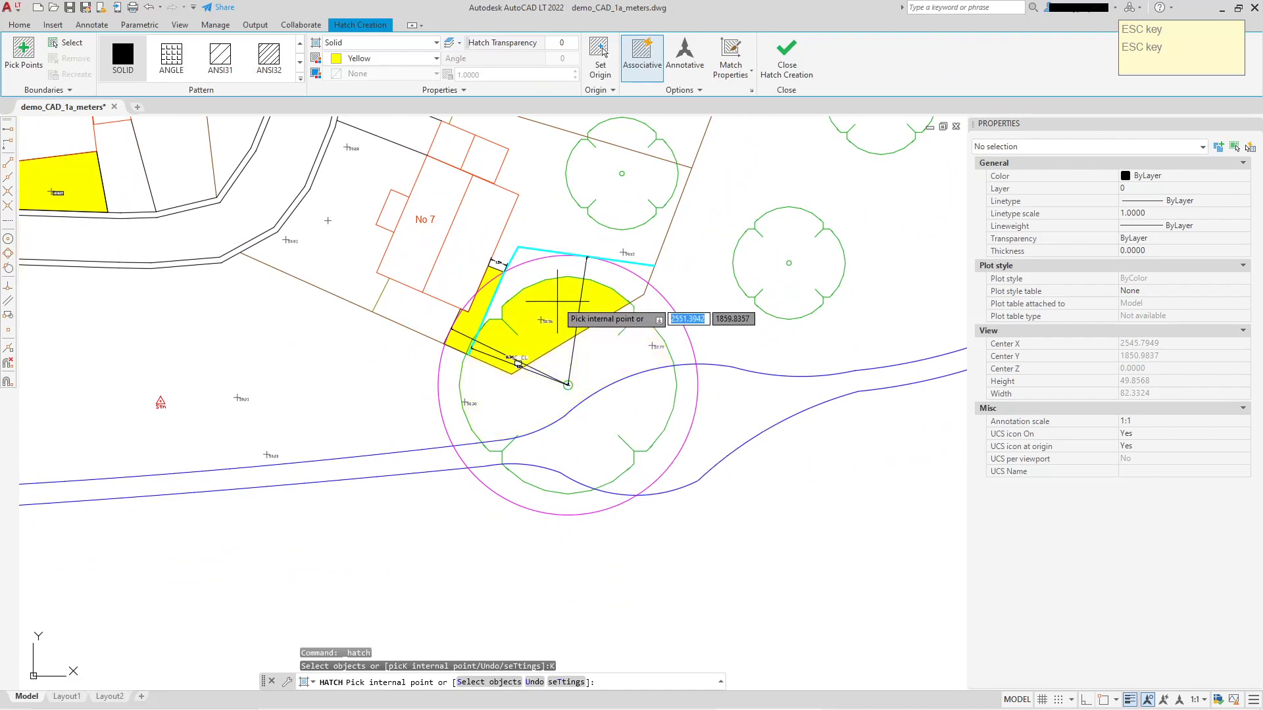
click(558, 302)
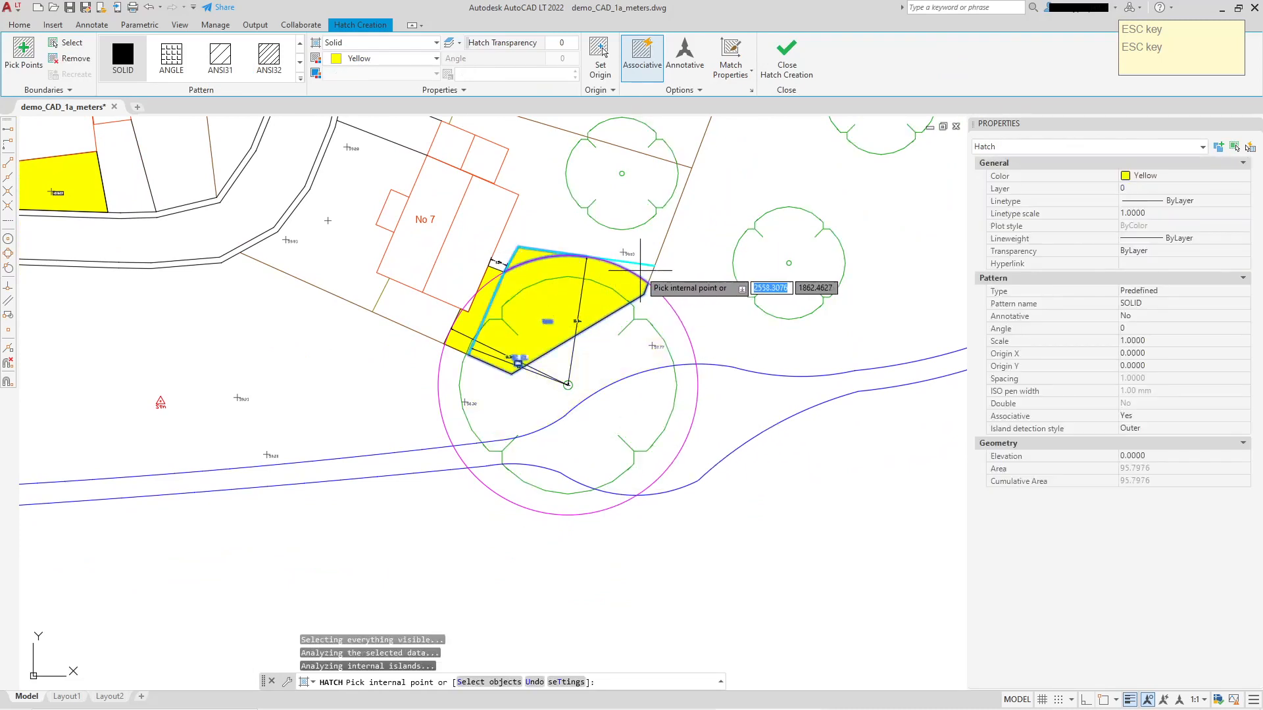
key(Escape)
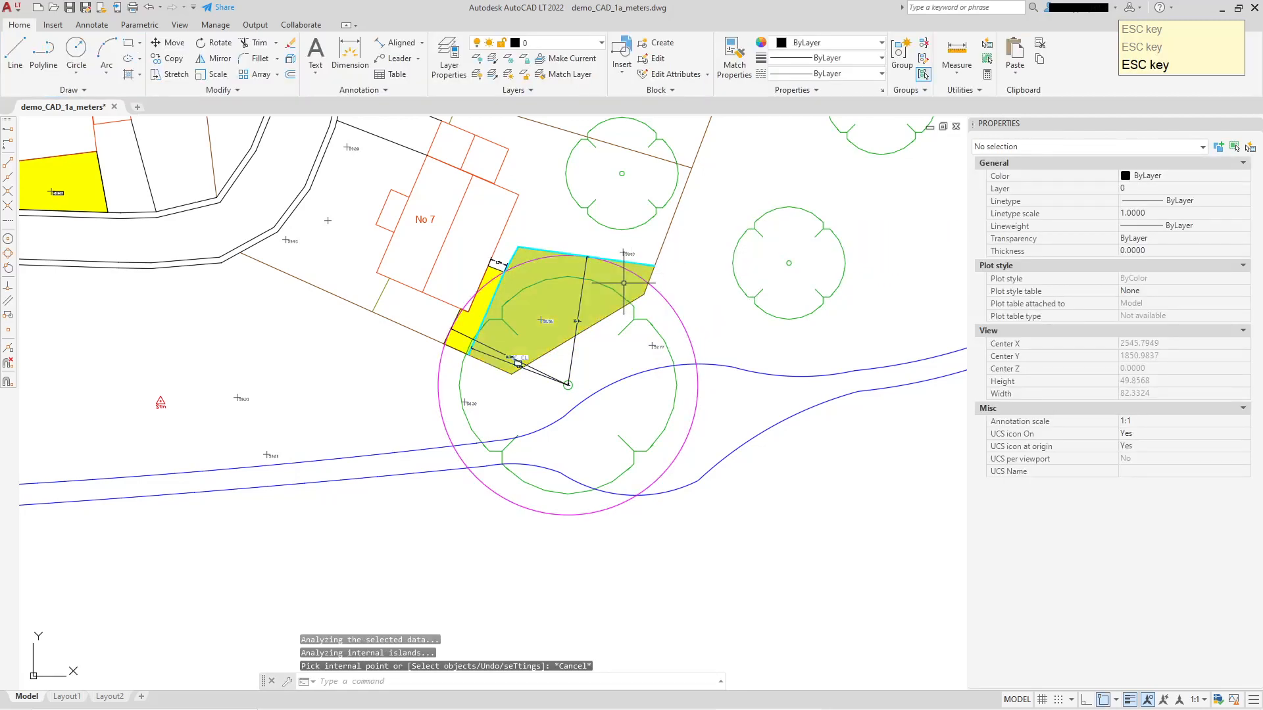
Change the fenced-area hatch's color to Blue and its pattern to ANSI31.
click(624, 283)
click(1203, 176)
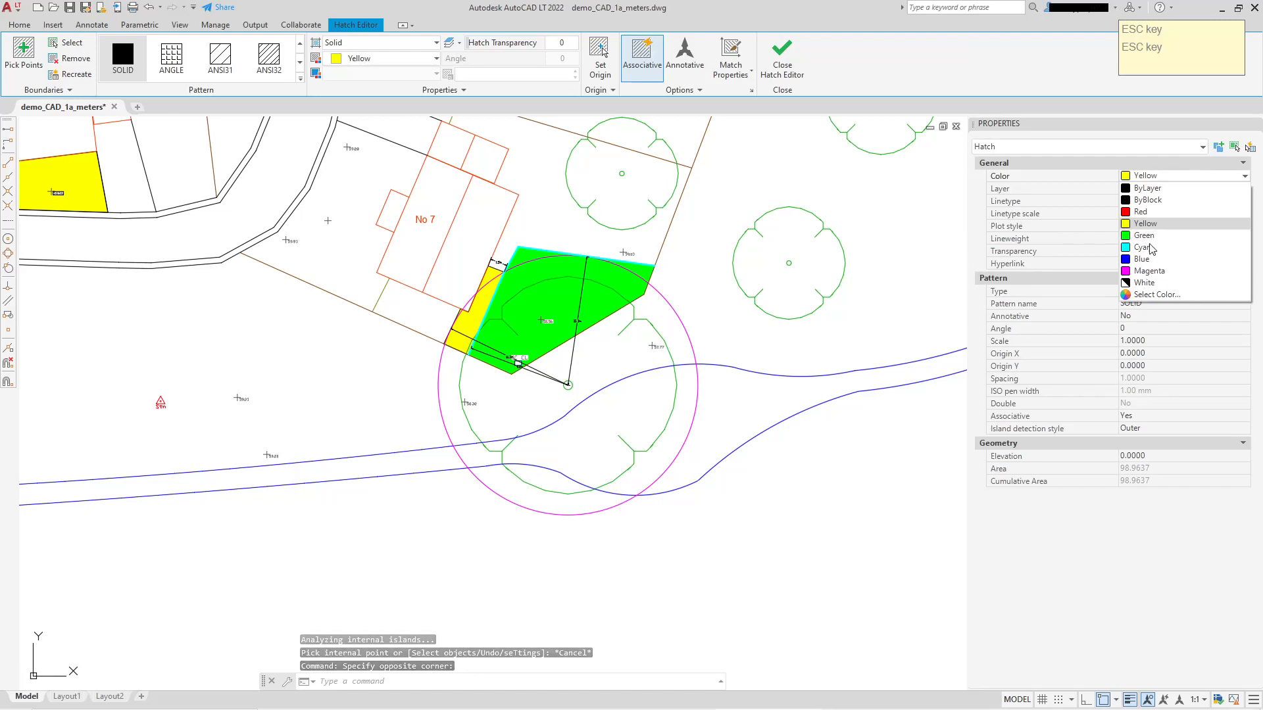
click(1141, 259)
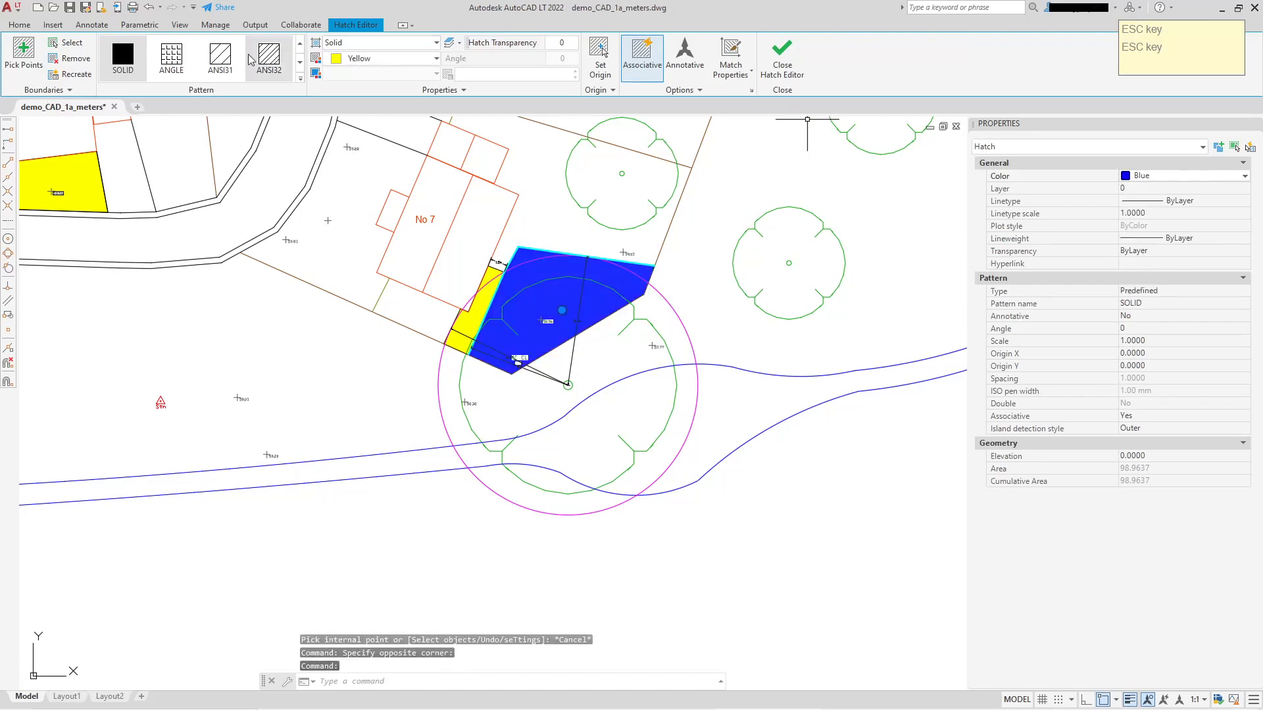
click(221, 56)
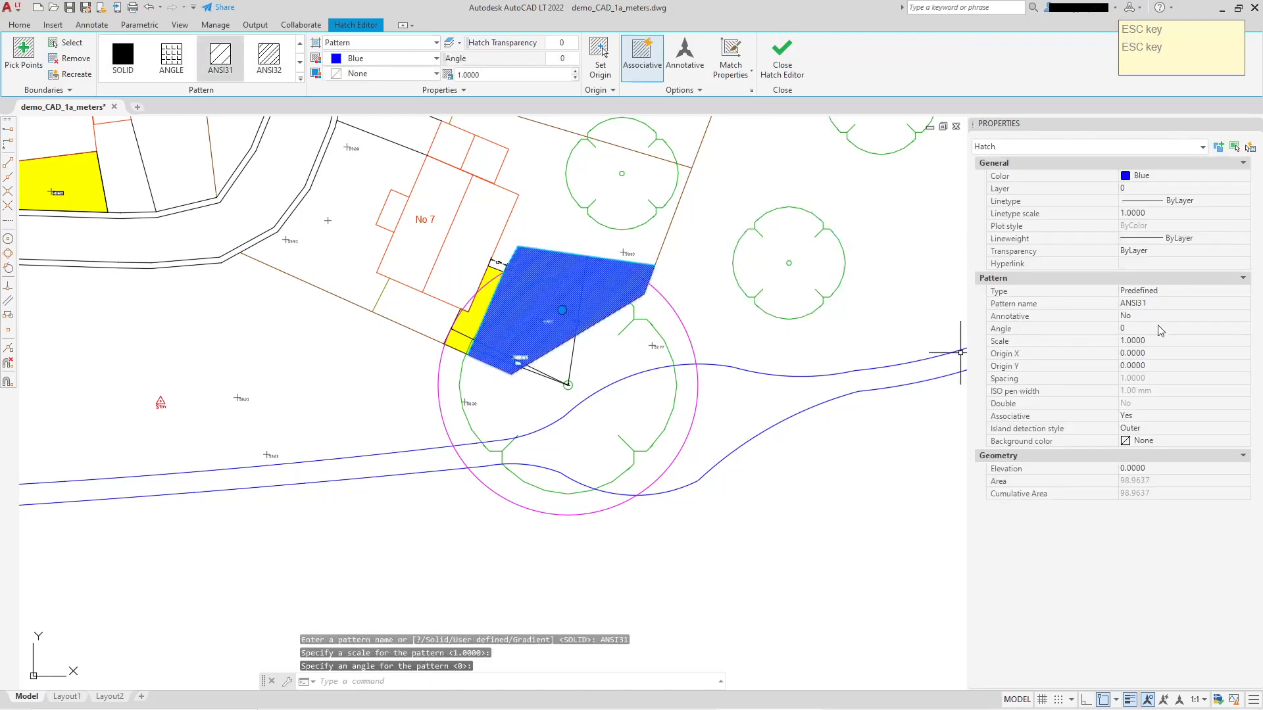
Try pattern scales of 22 and 11 on the fenced-area hatch, settle on 7, and clear the selection.
click(1161, 340)
key(Return)
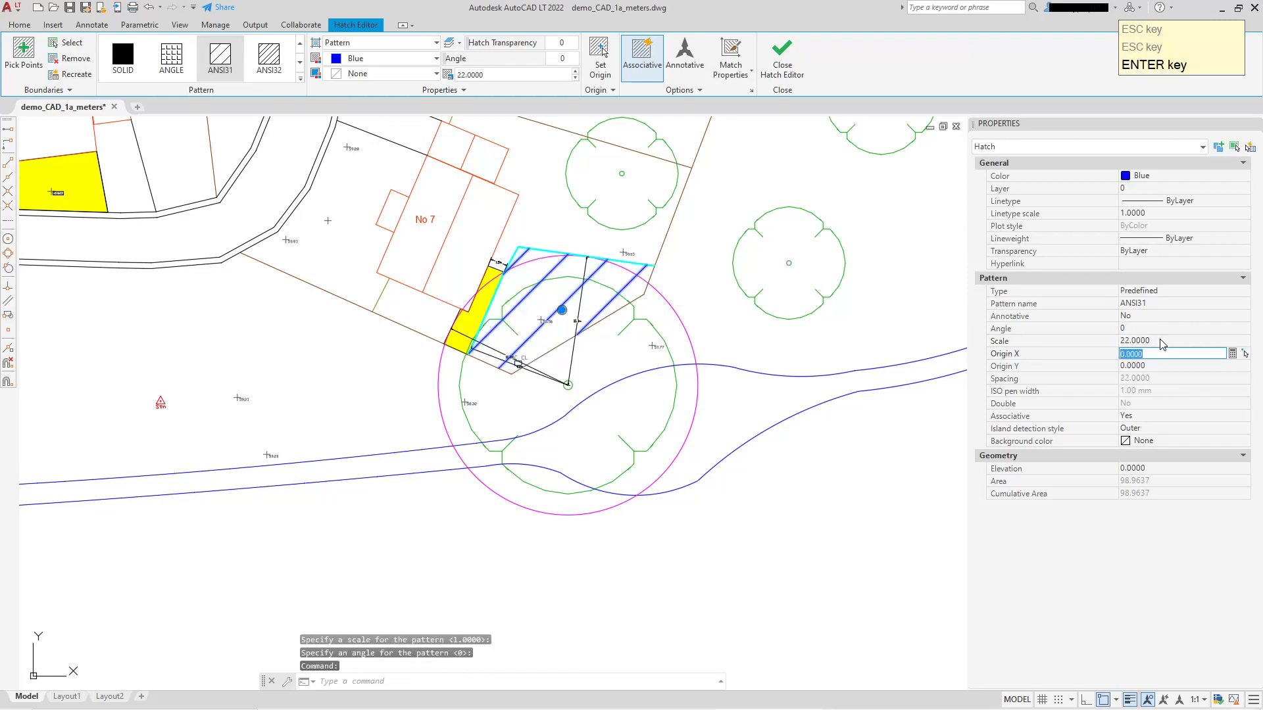
click(1160, 340)
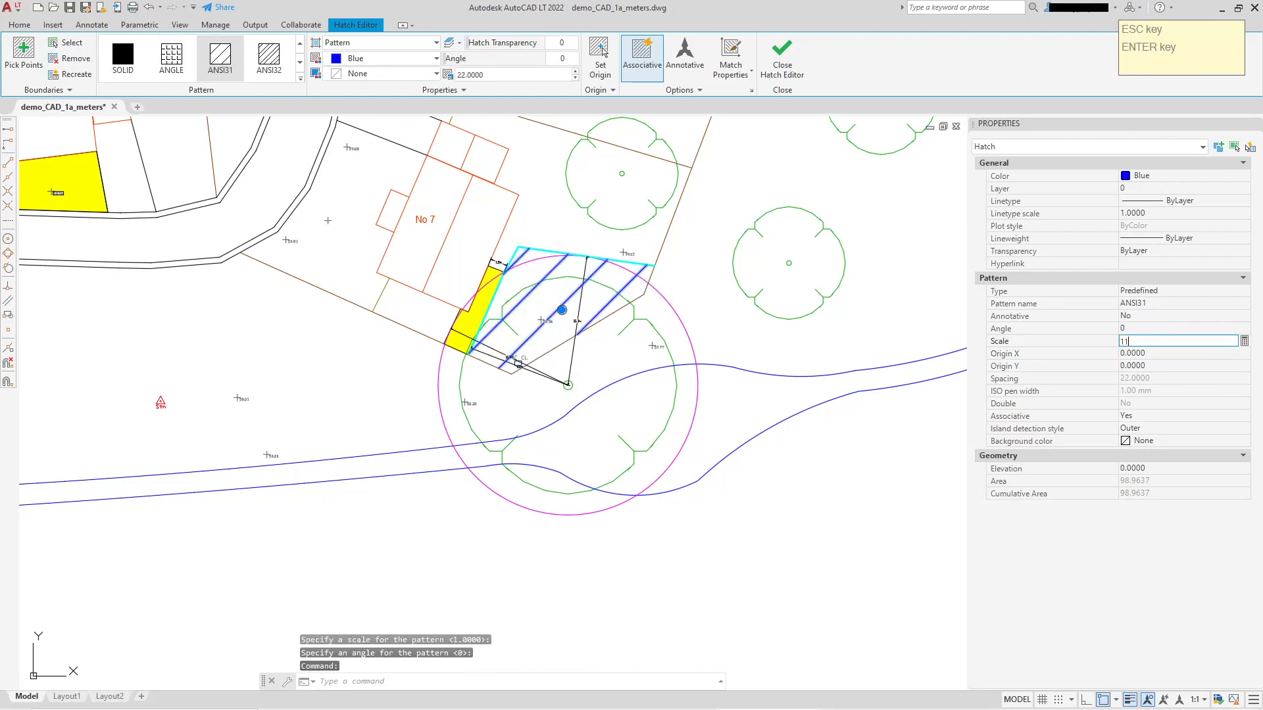
key(Return)
click(1161, 340)
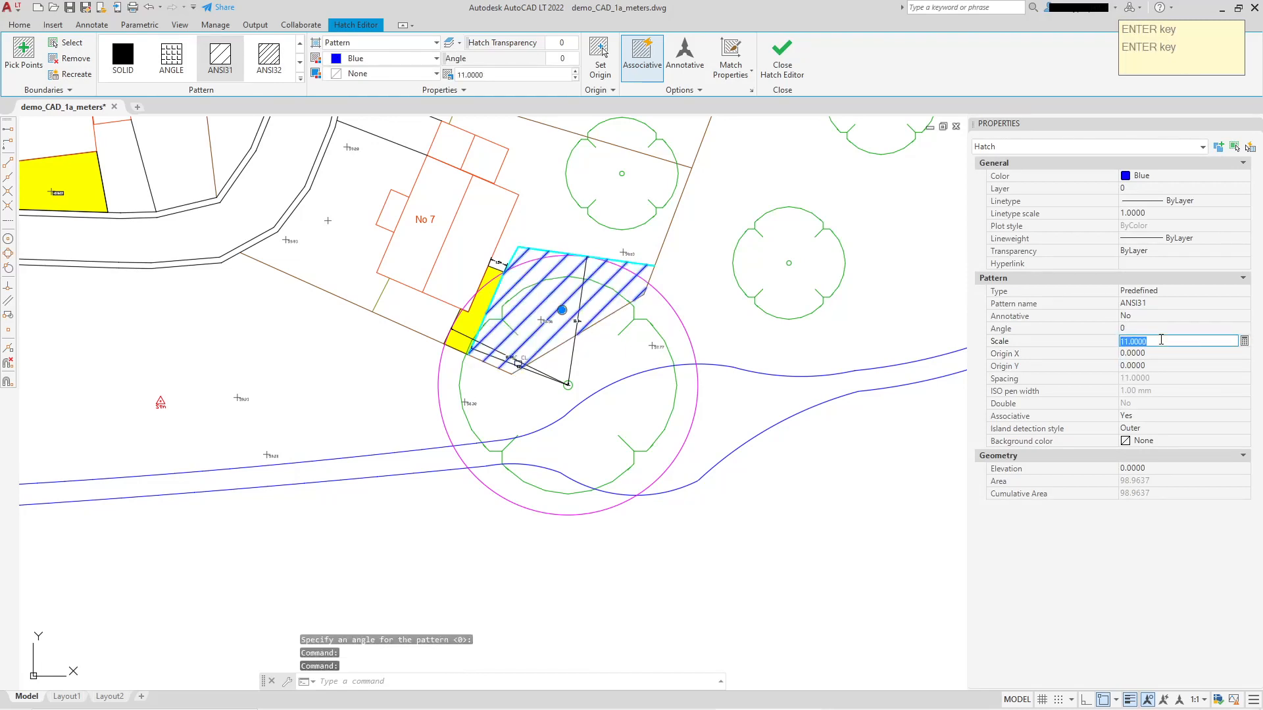
text(7.0000)
key(Return)
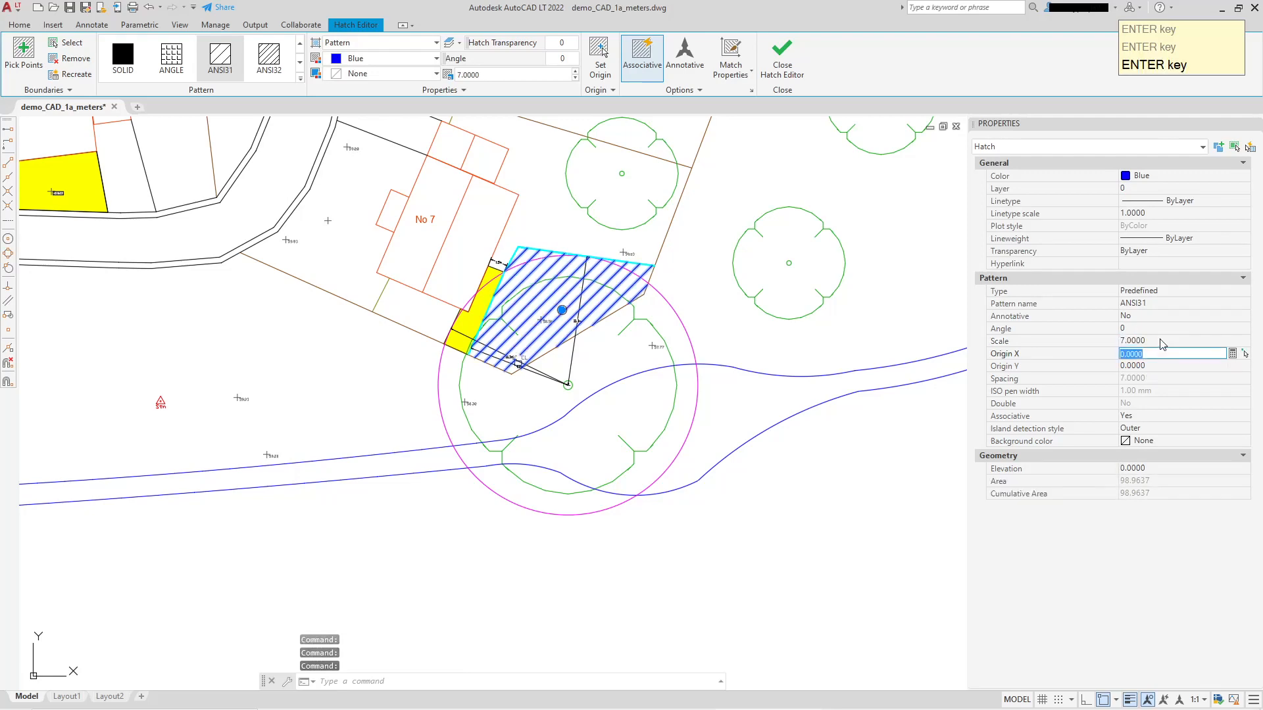
key(Escape)
mouse_move(598, 249)
middle_down()
mouse_move(611, 389)
mouse_move(619, 330)
middle_up()
scroll(608, 393, up, 2)
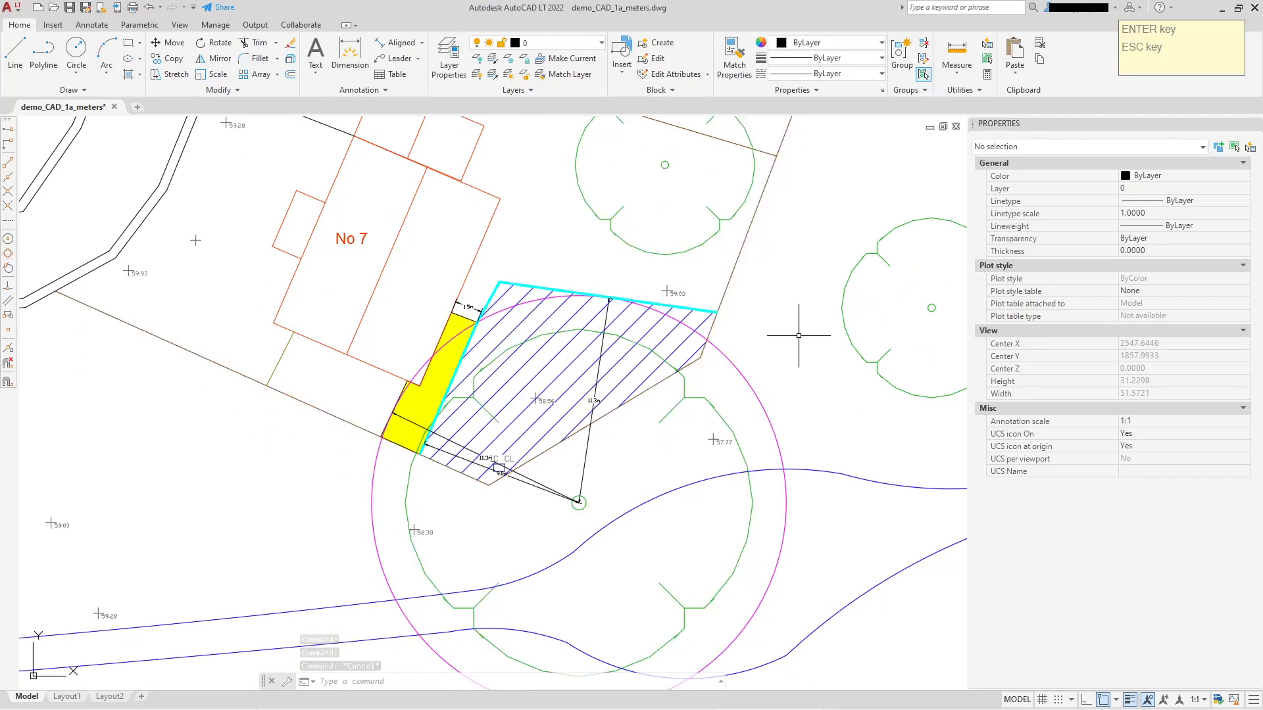
Delete the blue line hatch from the fenced area beside No 7.
click(533, 359)
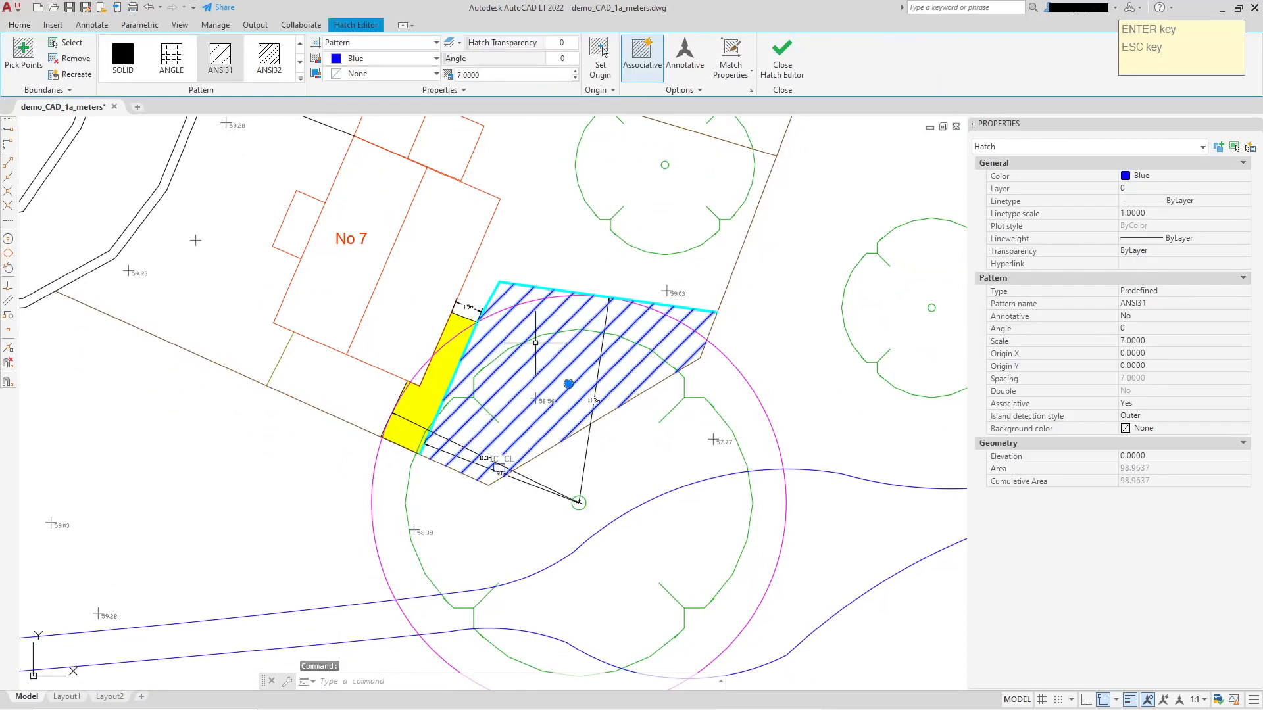
key(Delete)
scroll(593, 372, down, 2)
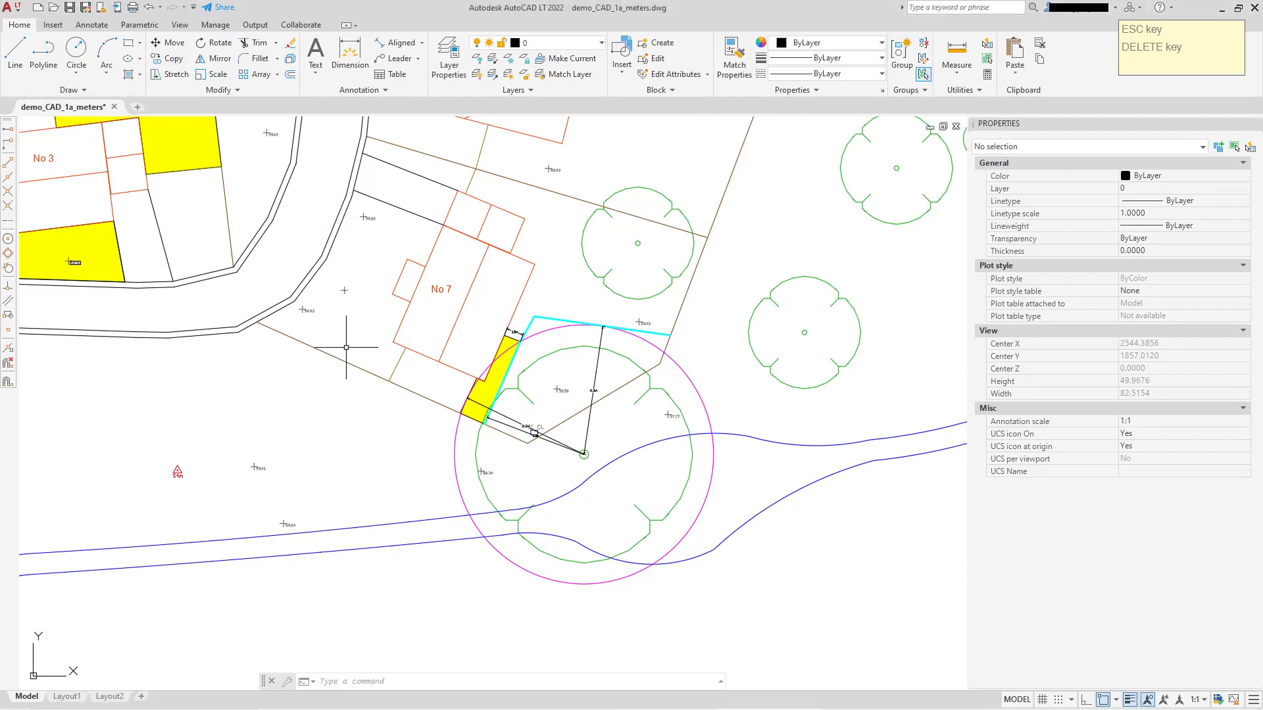
Change the pattern of the yellow hatch around No 3 from solid to ANSI37.
middle_drag(346, 358, 449, 399)
scroll(449, 400, down, 1)
middle_drag(373, 297, 650, 408)
scroll(623, 368, up, 1)
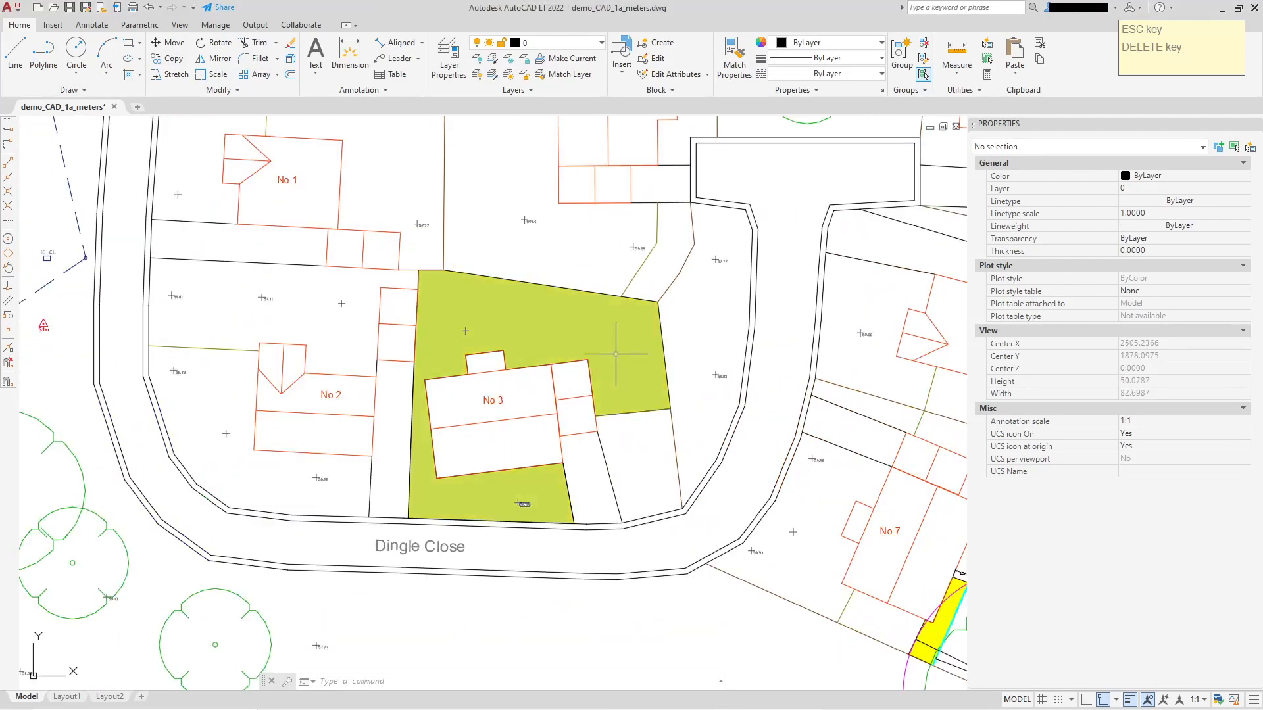
click(541, 298)
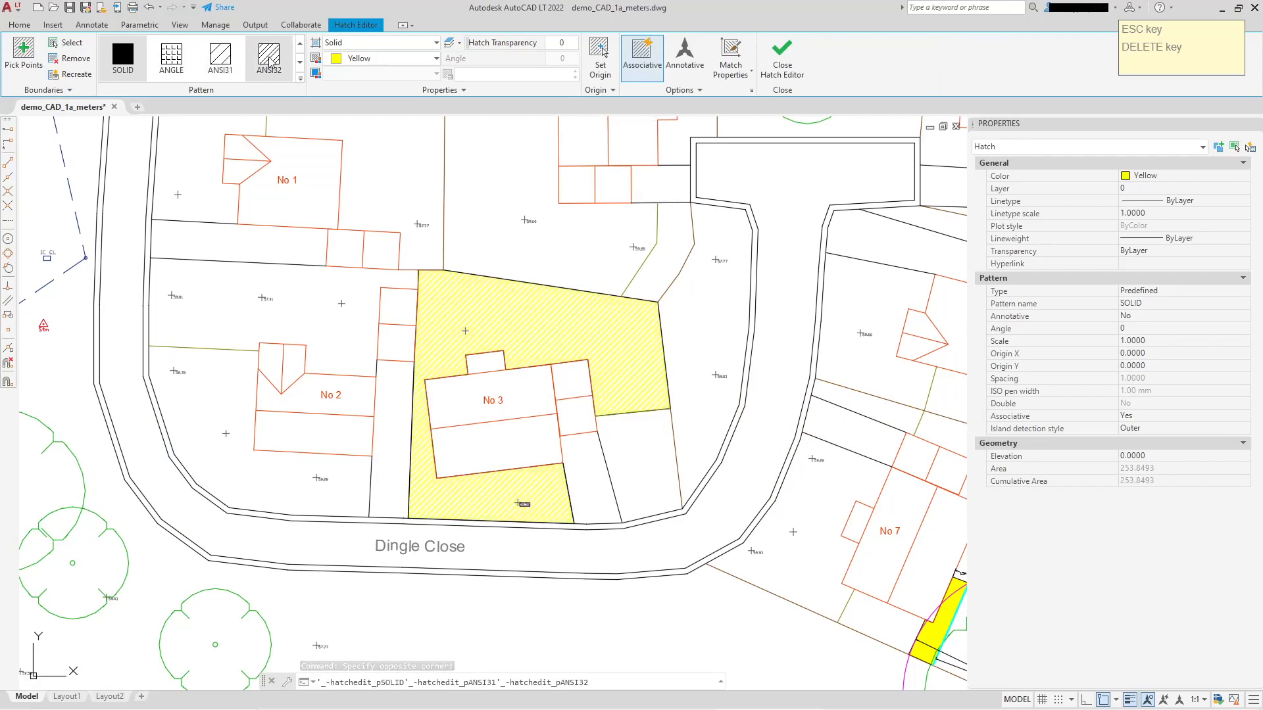
click(300, 78)
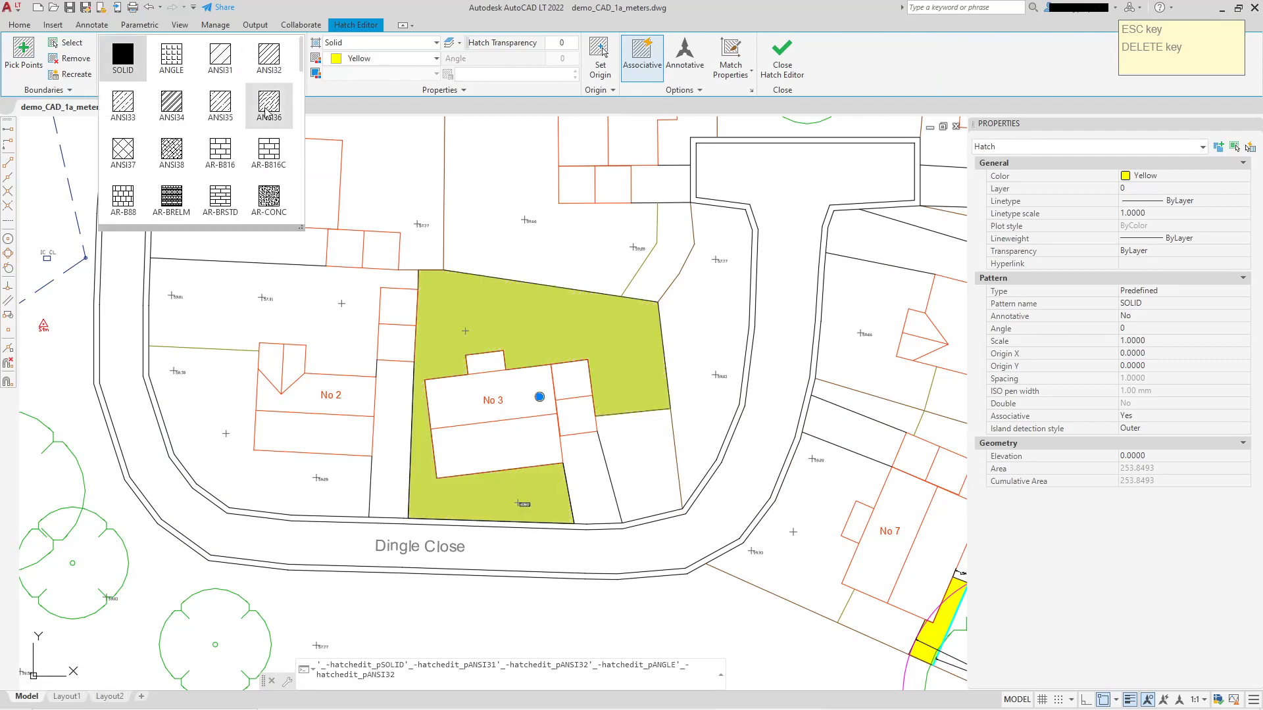
scroll(250, 125, down, 1)
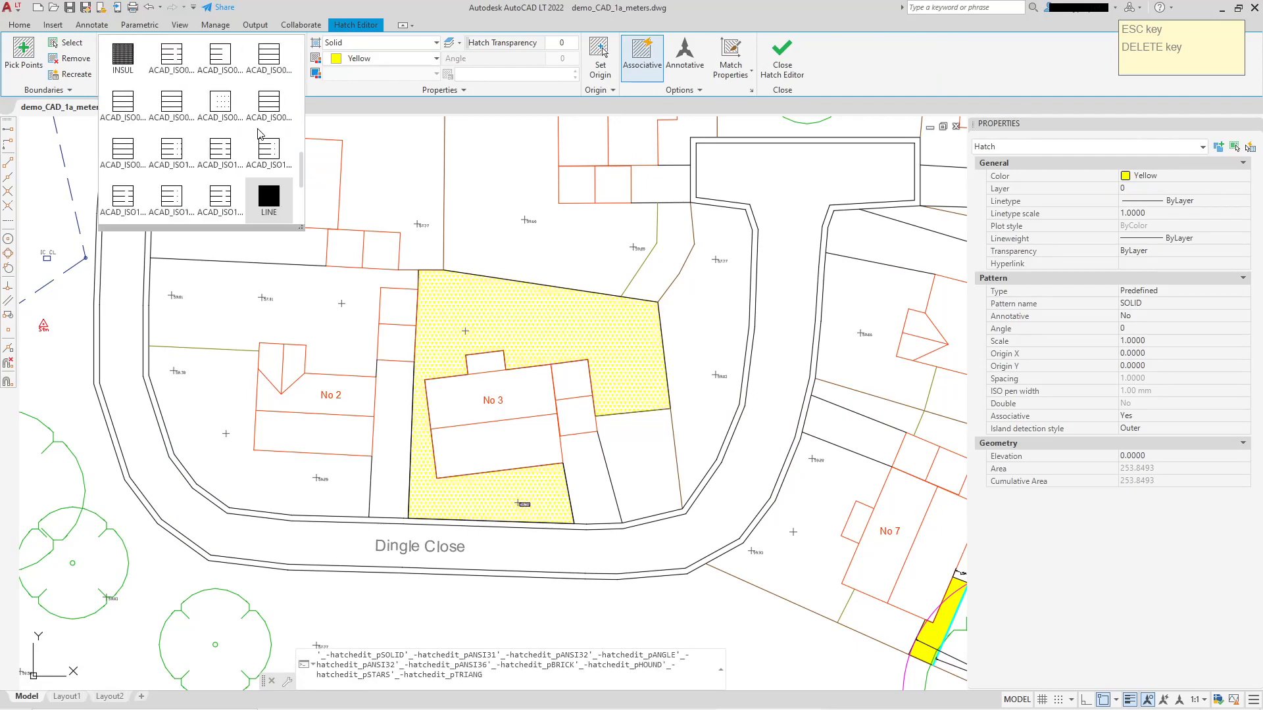
scroll(231, 95, up, 5)
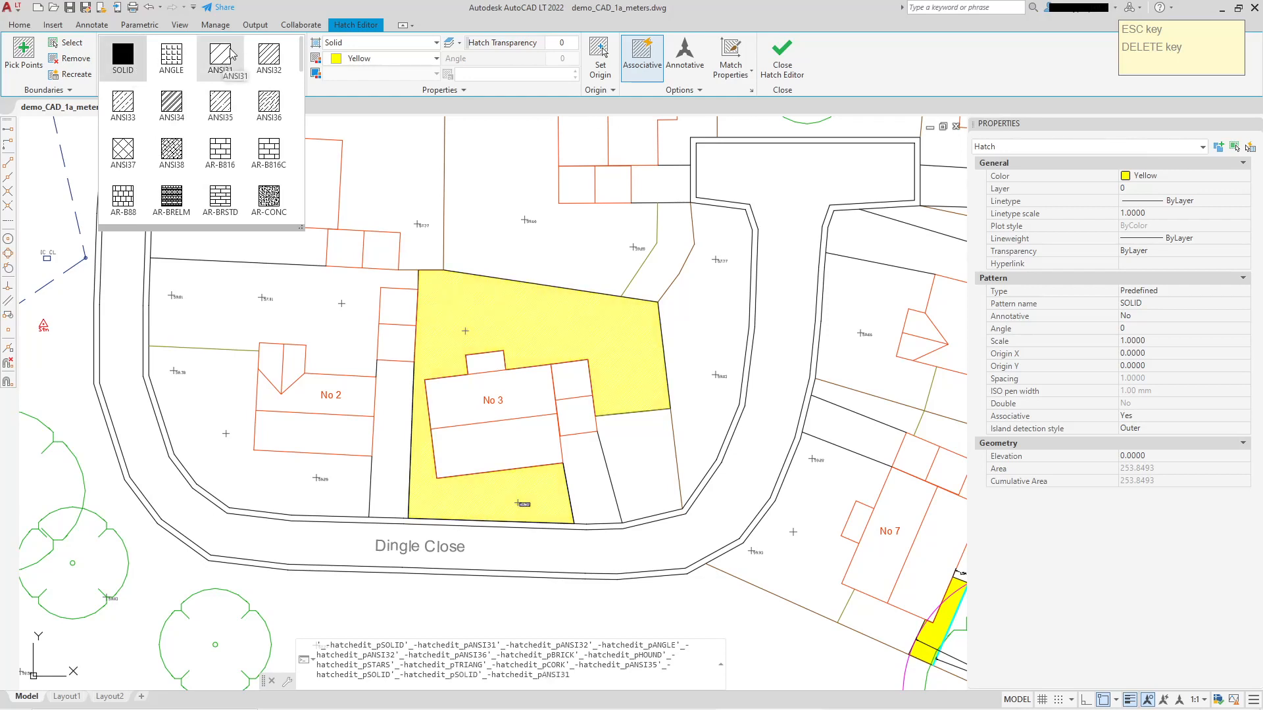
click(123, 148)
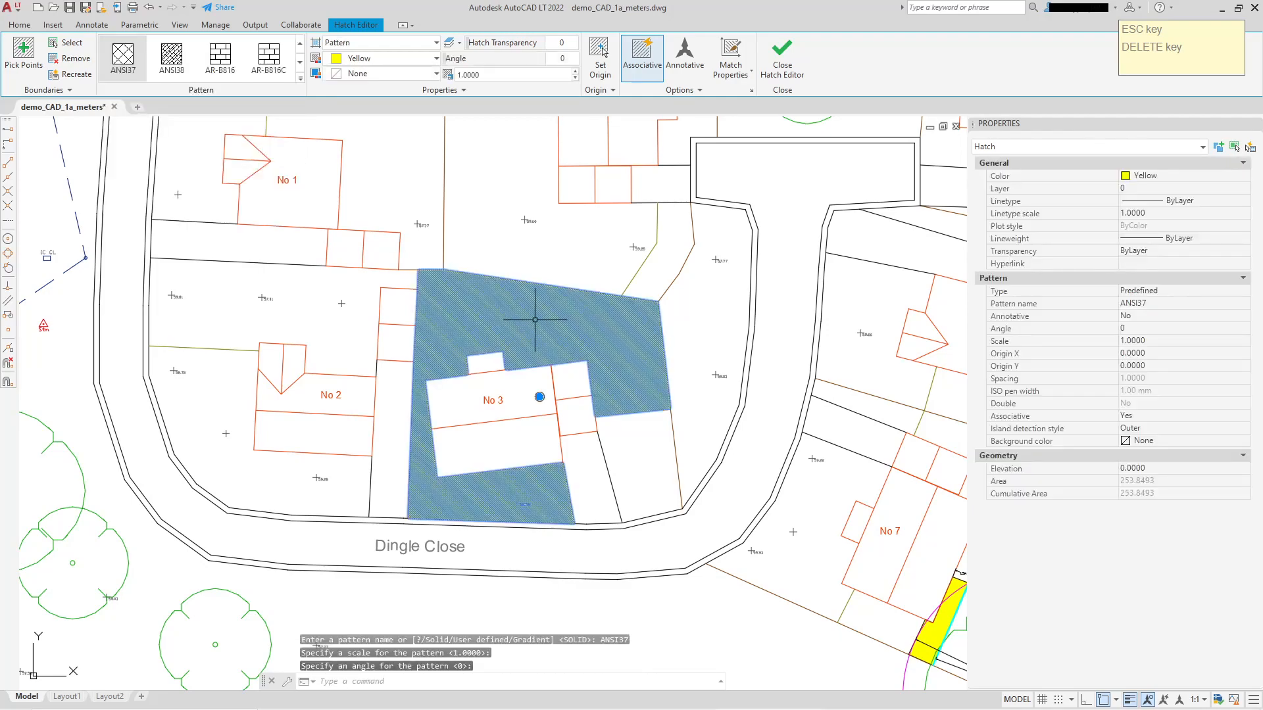
Set the pattern scale of the yellow ANSI37 hatch around No 3 to 8.
scroll(523, 325, up, 2)
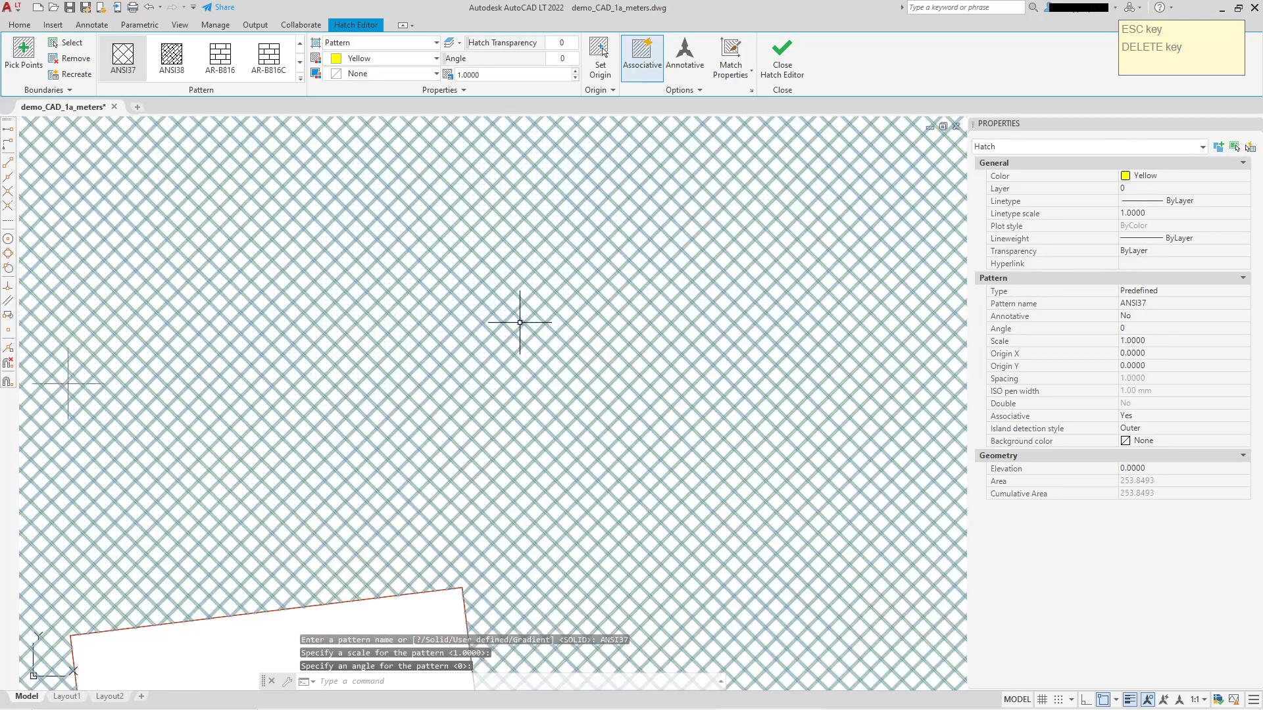
scroll(528, 323, down, 2)
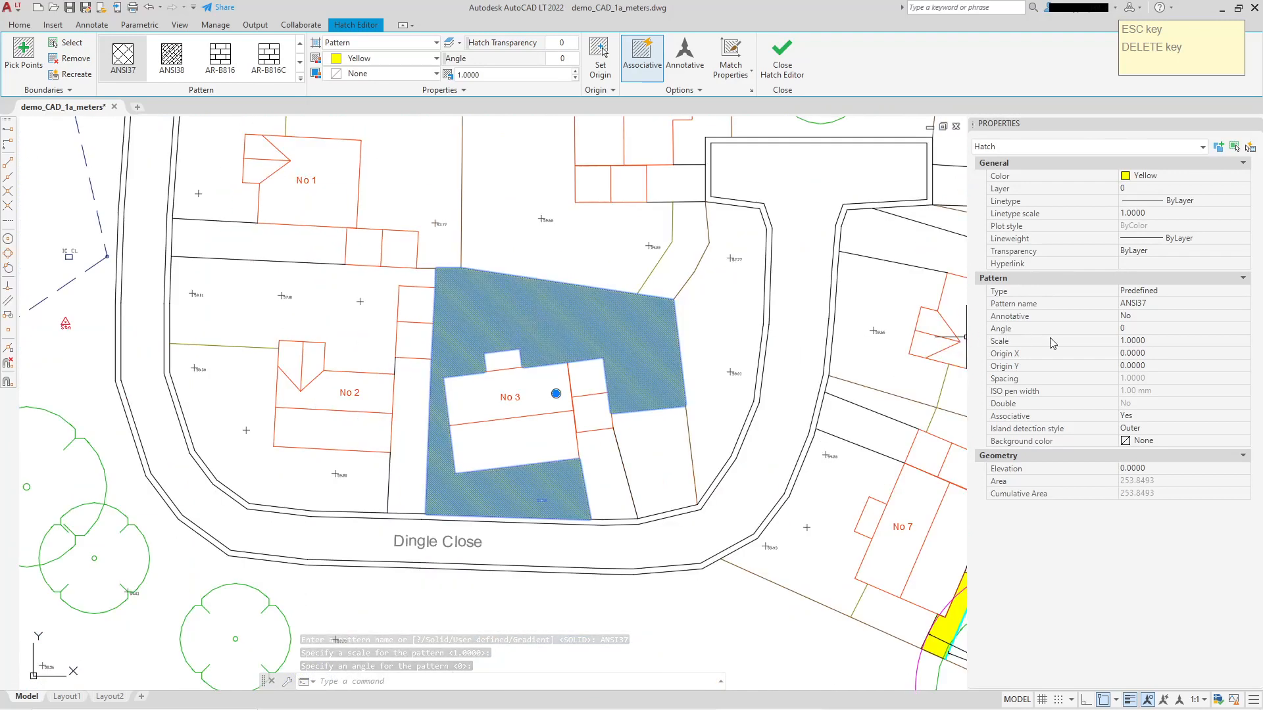
click(1167, 340)
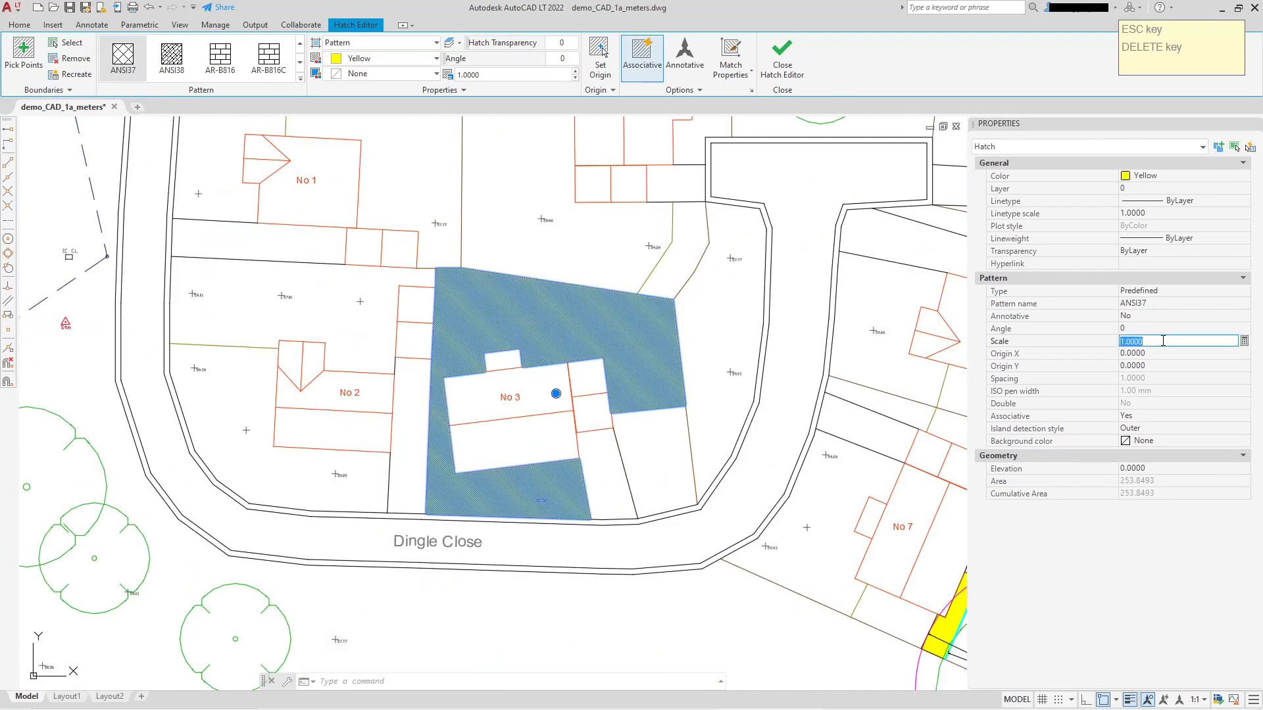
text(8)
key(Return)
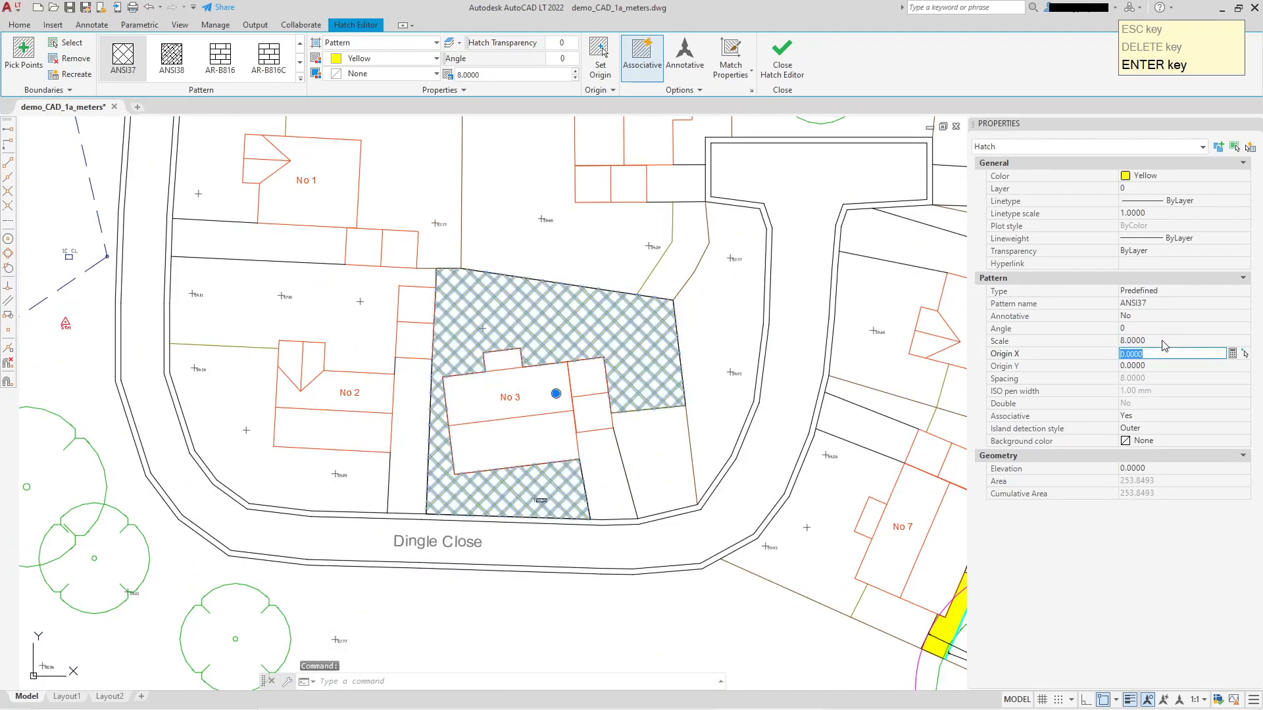
Change the color of the hatch around No 3 to orange index color 30 and clear the selection.
click(1177, 174)
click(1178, 175)
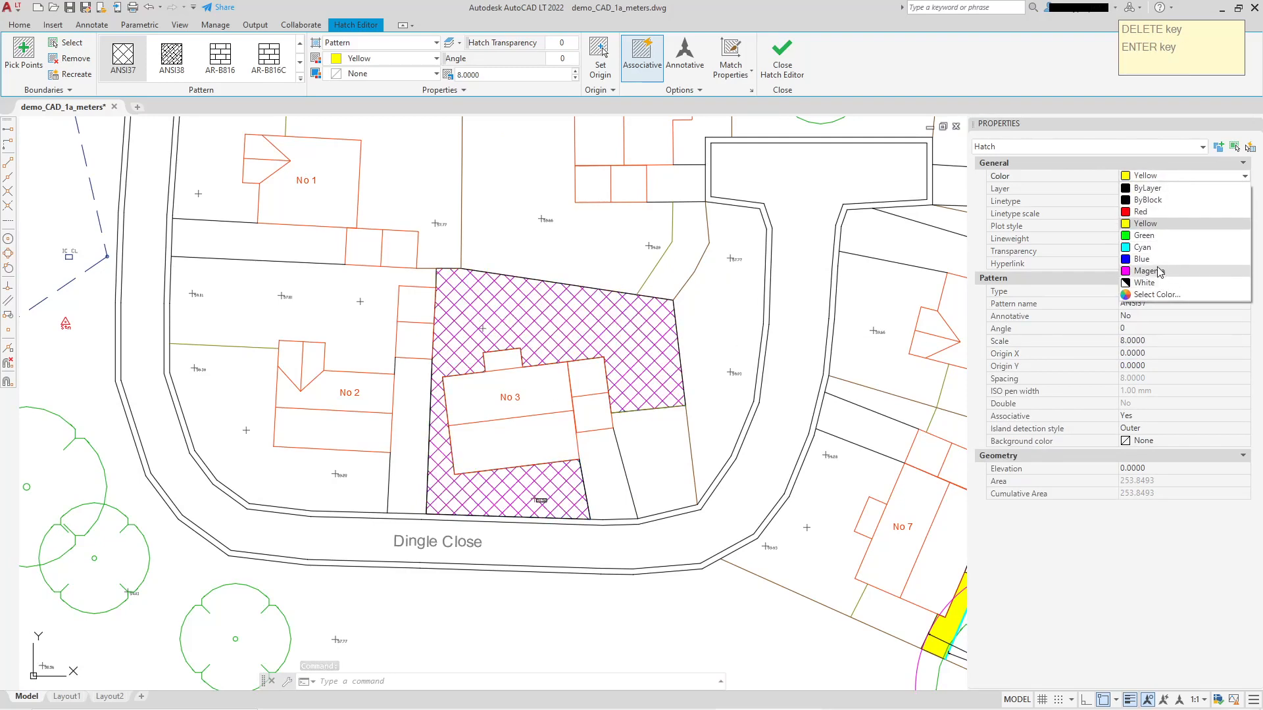
click(1157, 294)
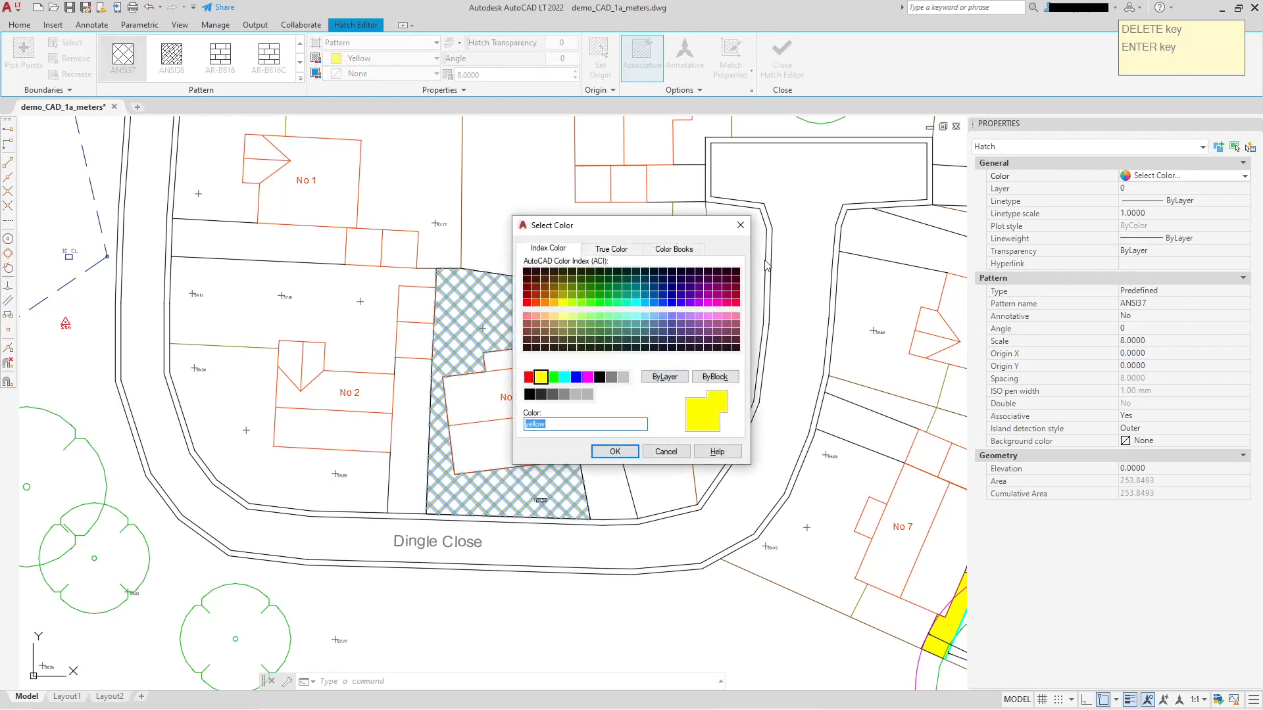
click(545, 302)
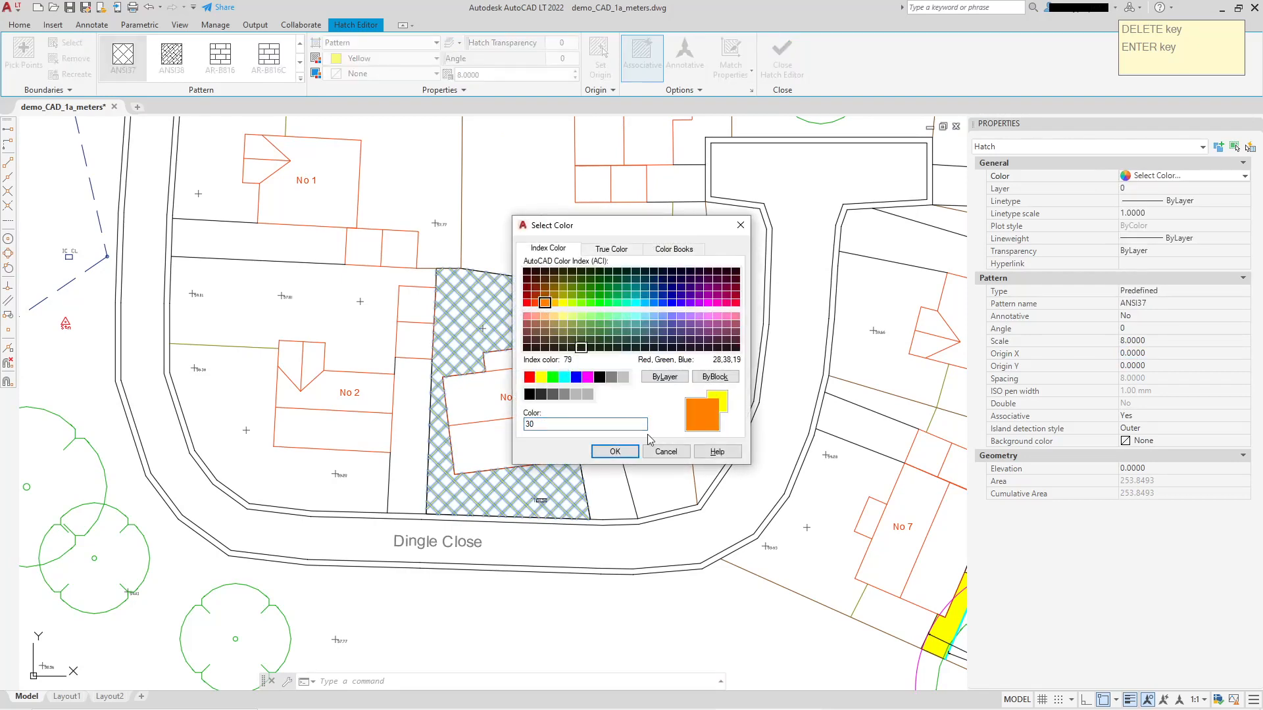
click(615, 451)
key(Escape)
Reselect the hatch around No 3 and preview other patterns on it, including ANSI31 to ANSI36, SQUARE, BRICK and gradients.
mouse_move(589, 320)
middle_down()
mouse_move(531, 263)
mouse_move(540, 305)
middle_up()
click(539, 305)
click(519, 301)
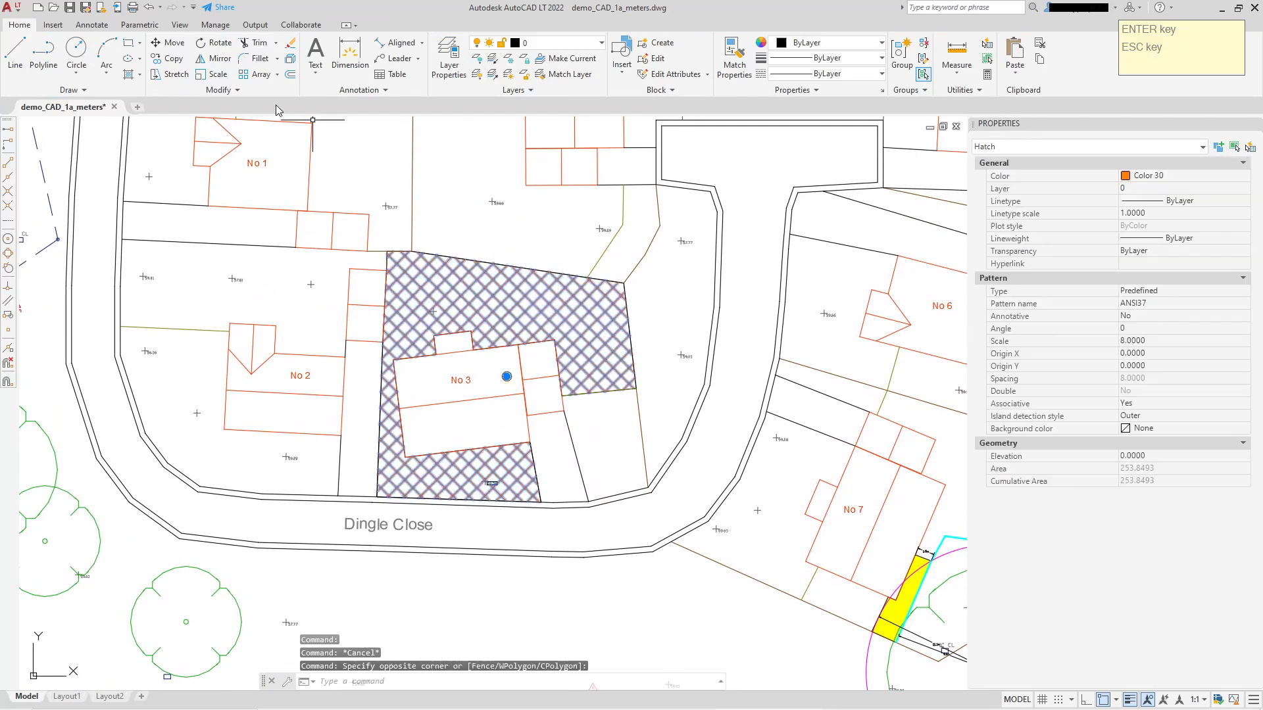
click(287, 57)
click(226, 58)
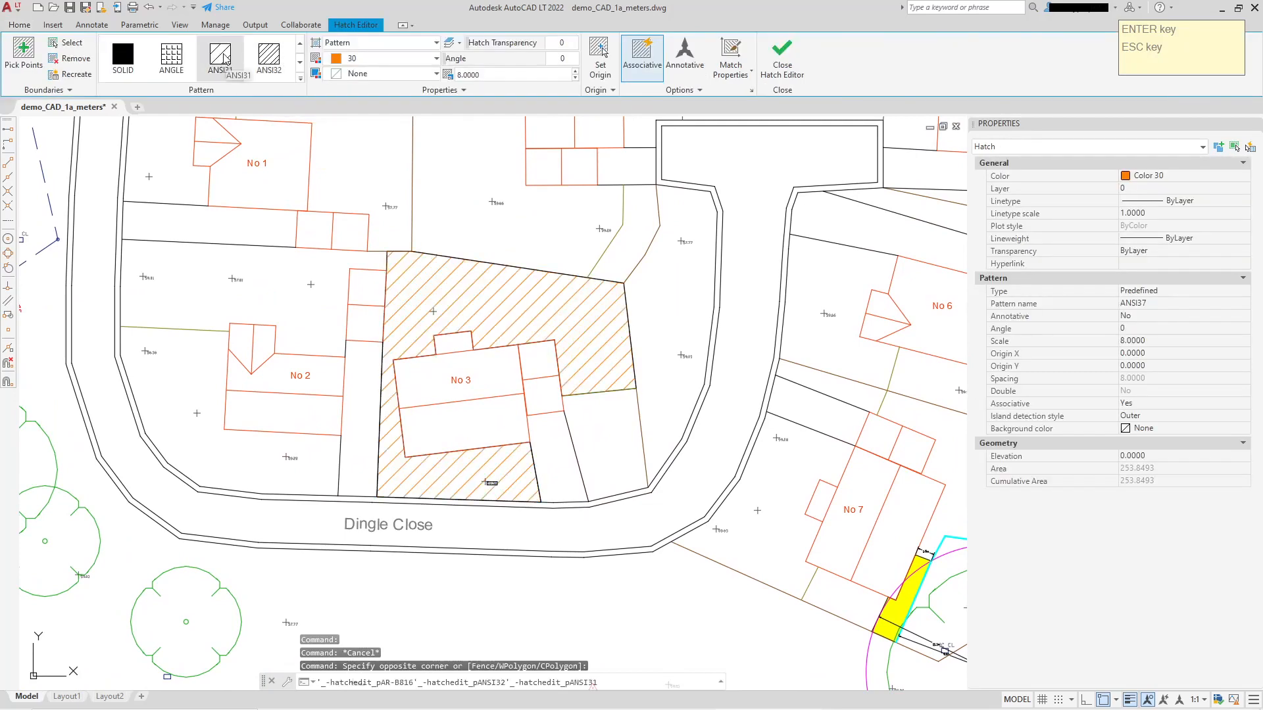
click(269, 56)
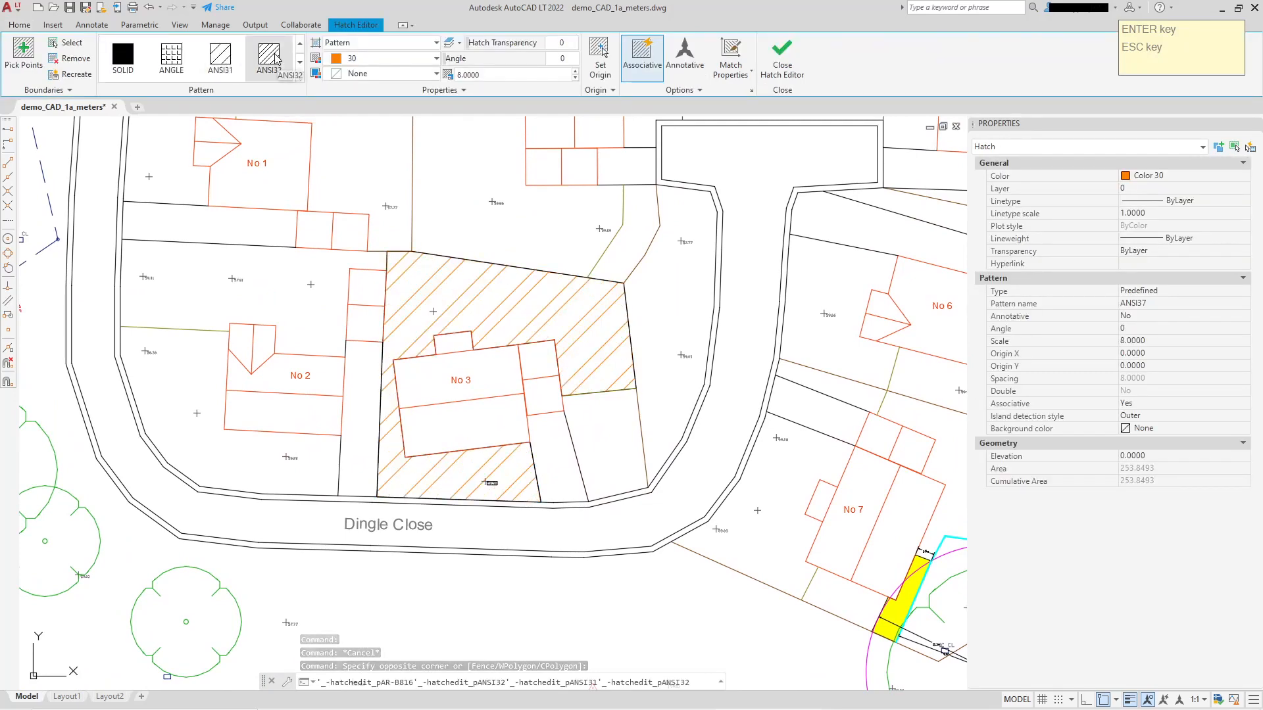
click(300, 62)
click(299, 62)
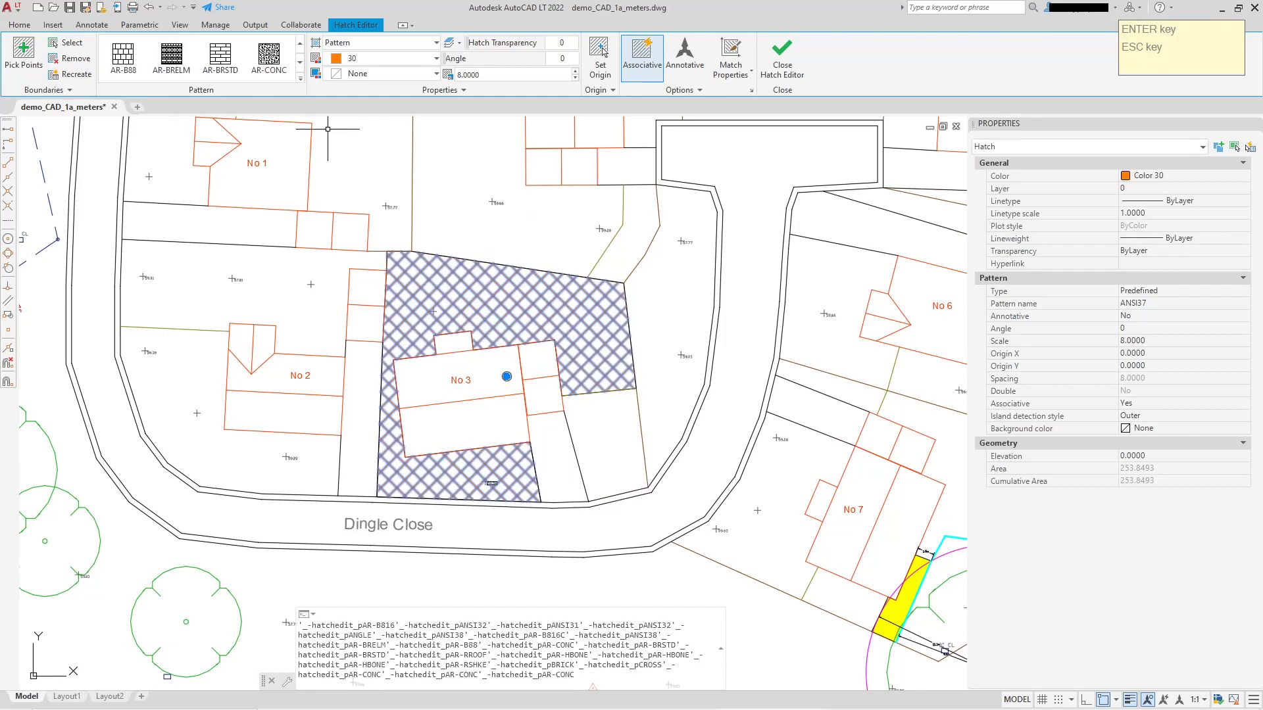
scroll(297, 80, up, 2)
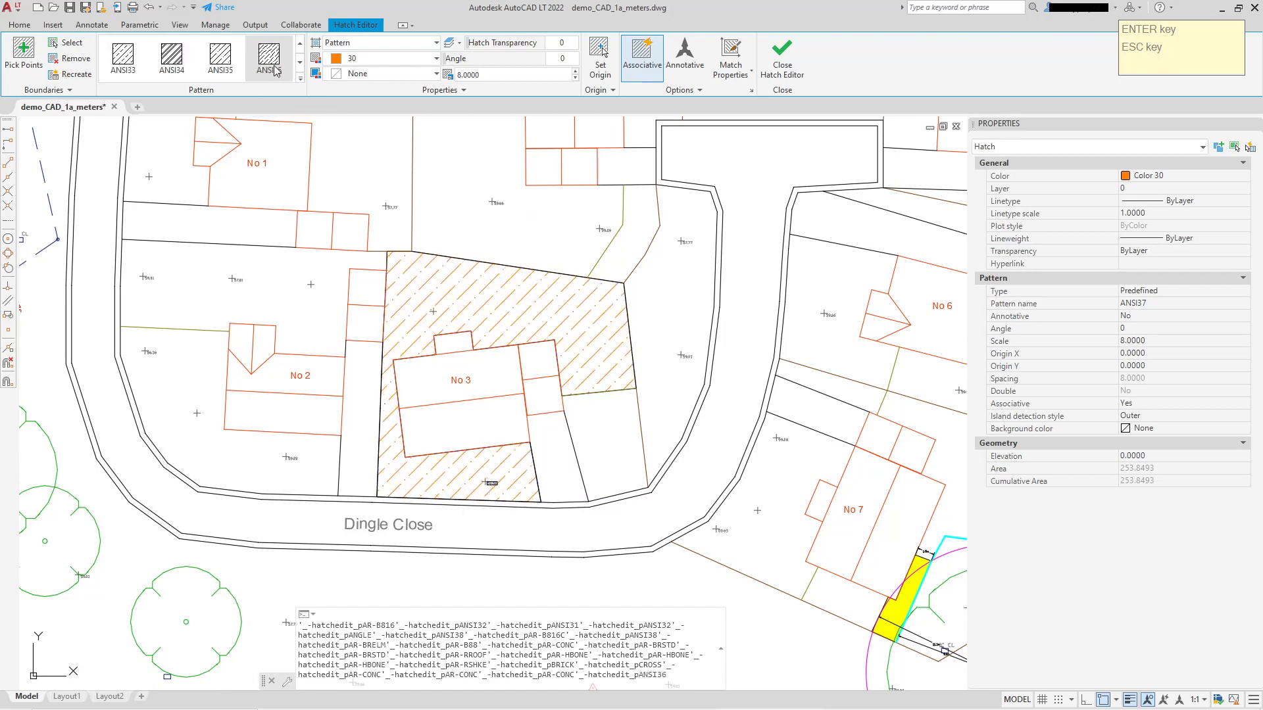
scroll(275, 69, up, 1)
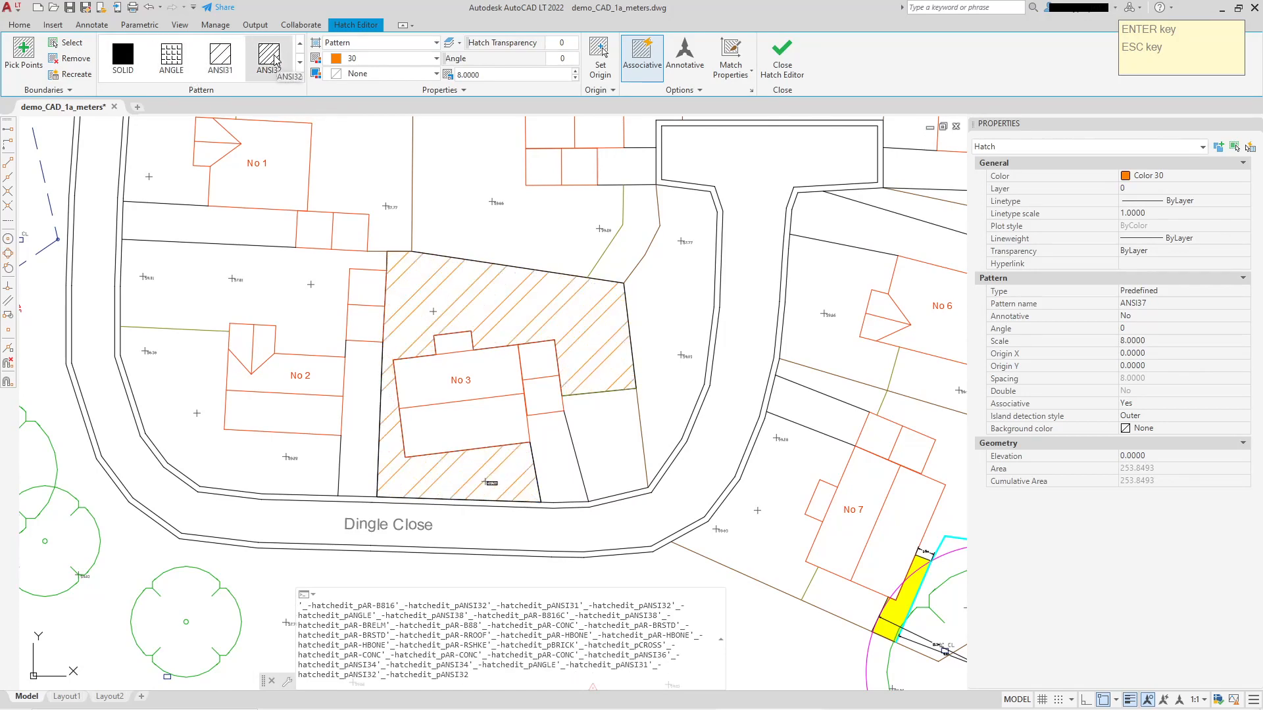
scroll(256, 53, down, 1)
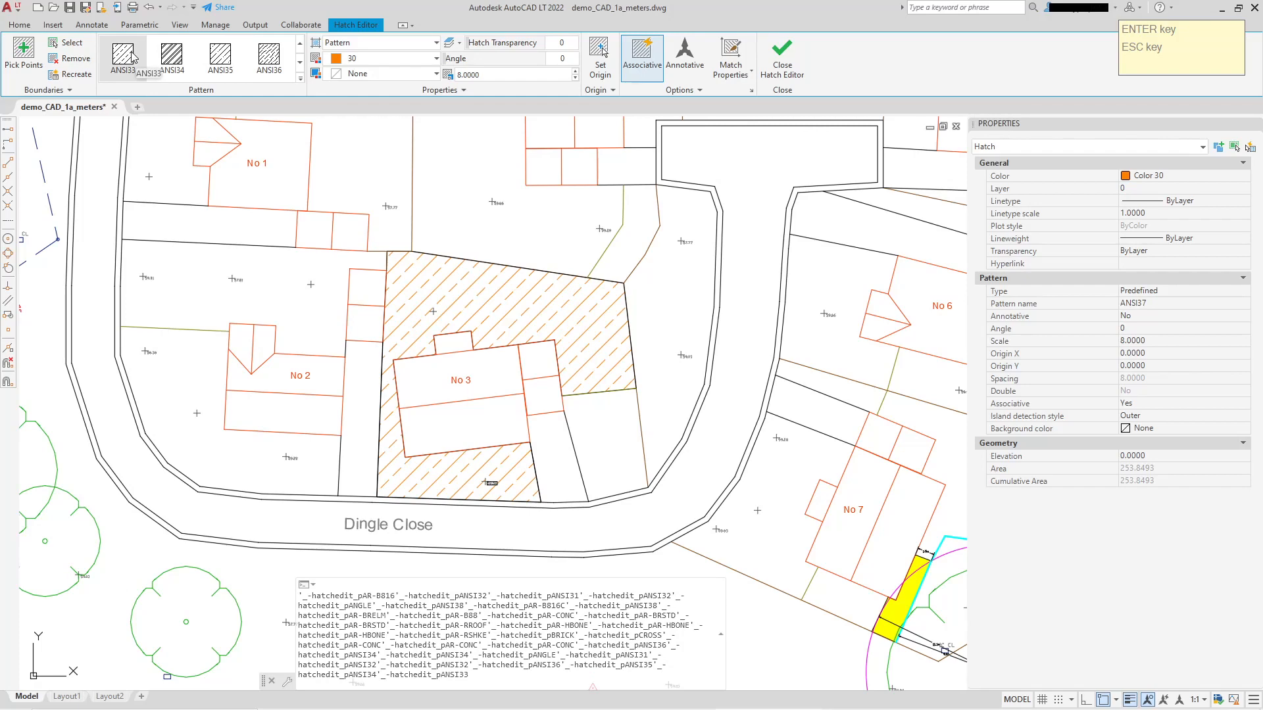
scroll(220, 56, up, 1)
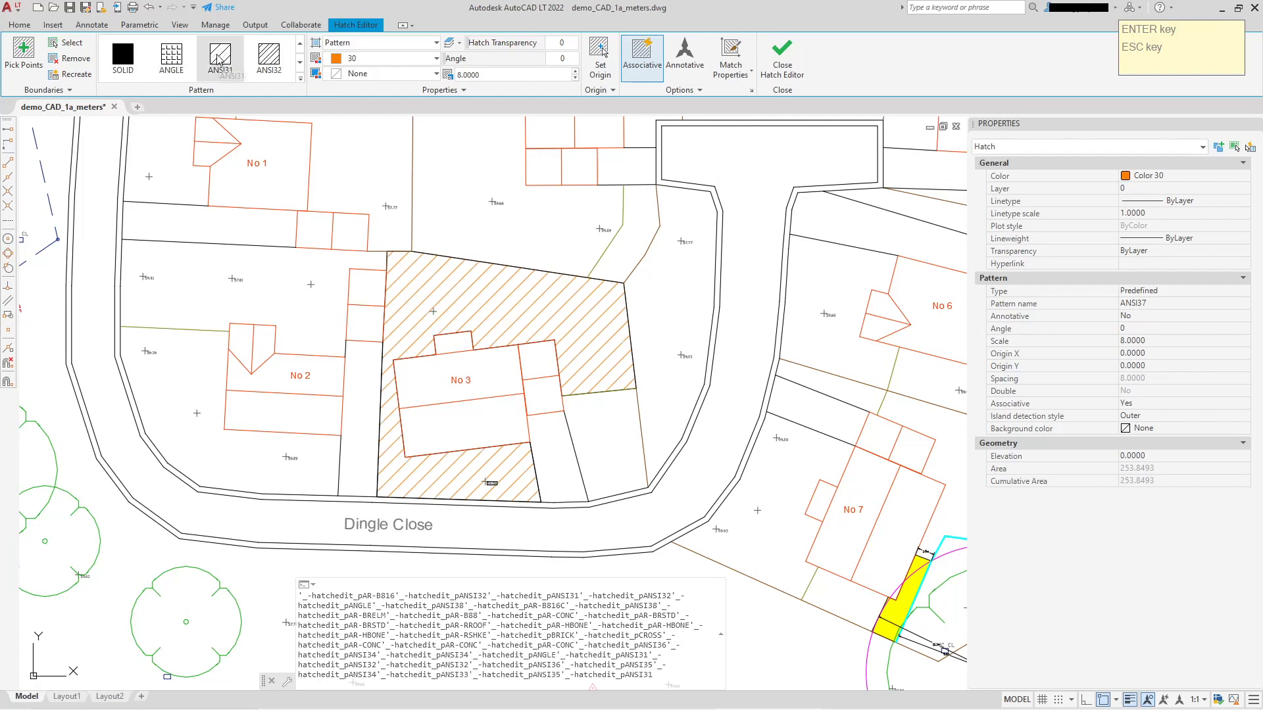
scroll(239, 57, down, 9)
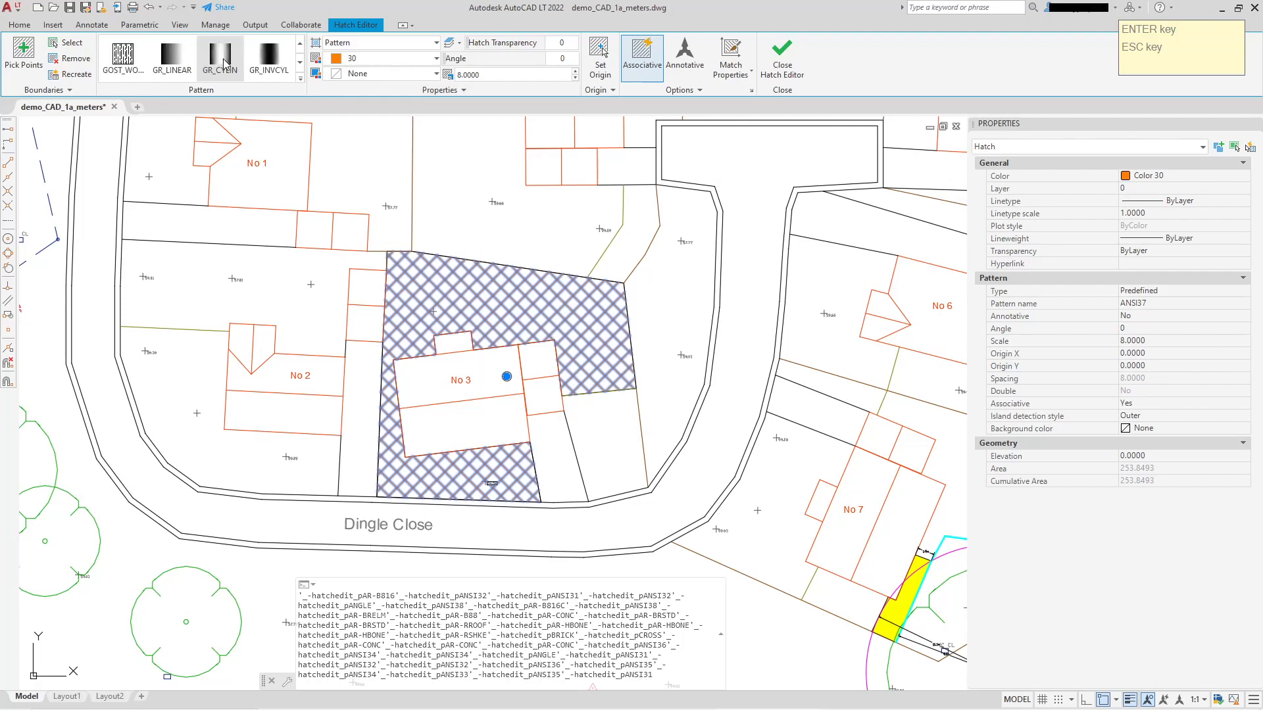
scroll(239, 57, down, 5)
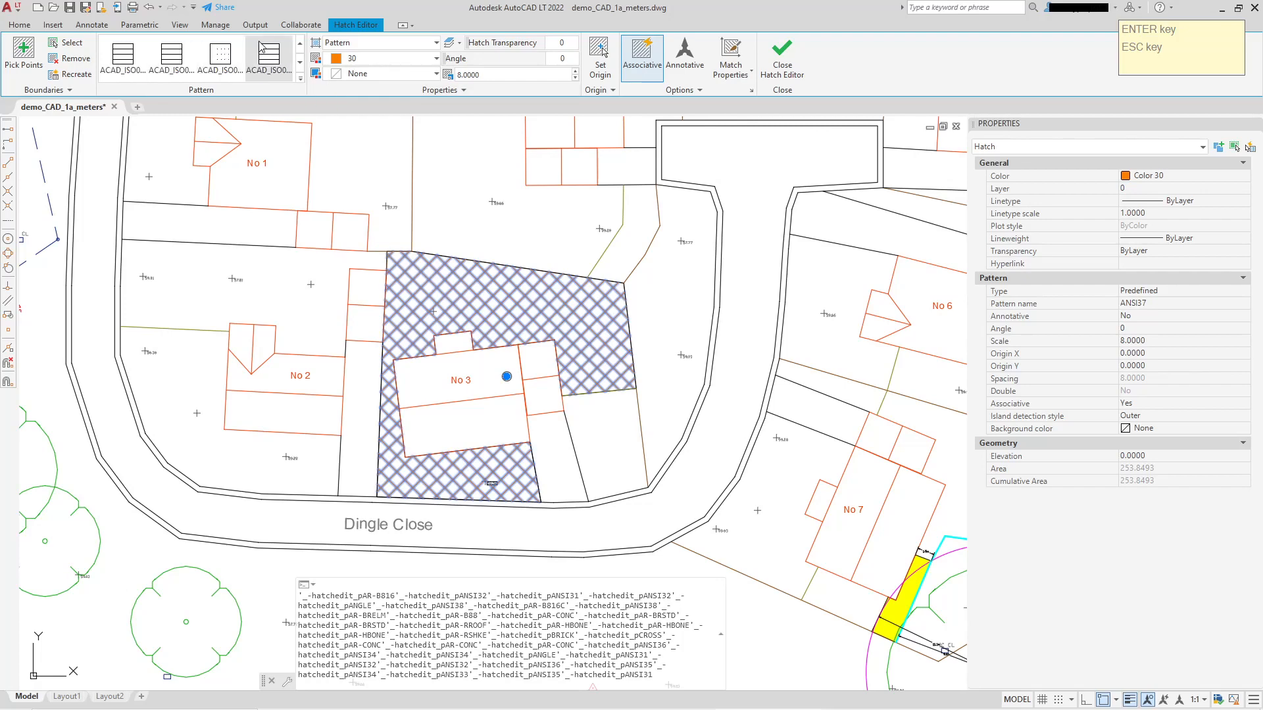
scroll(229, 60, up, 2)
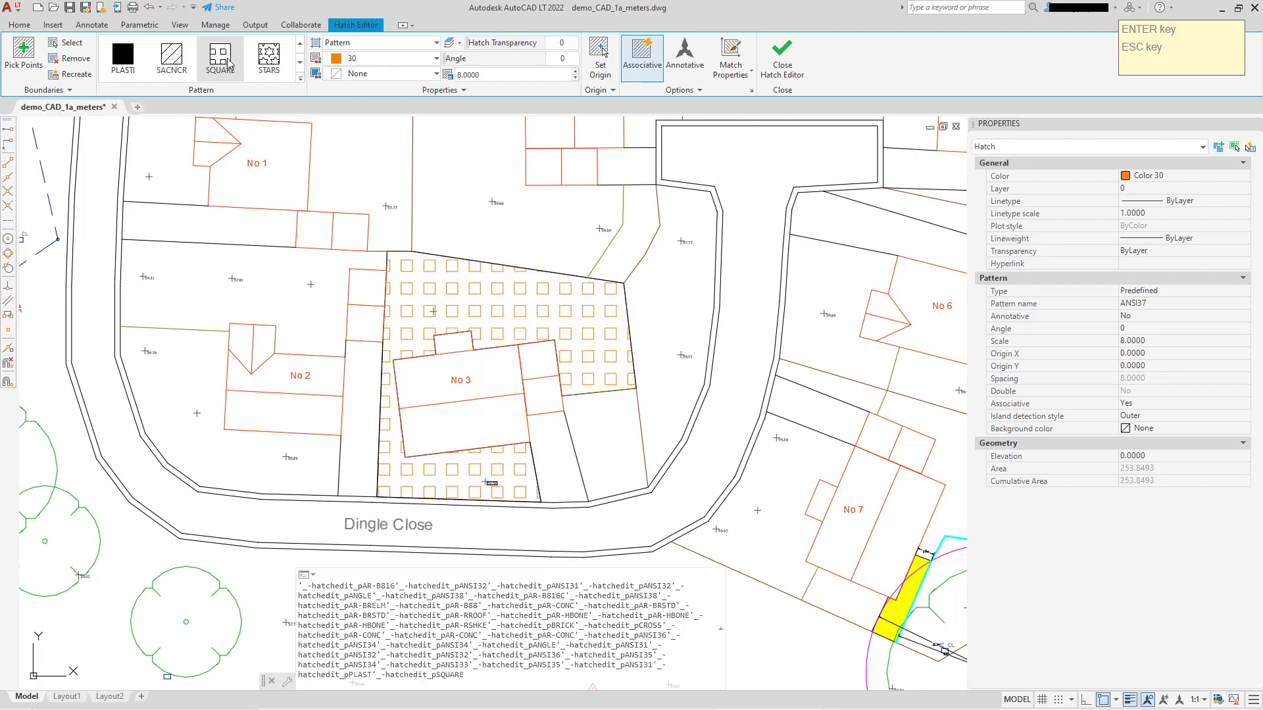
click(300, 79)
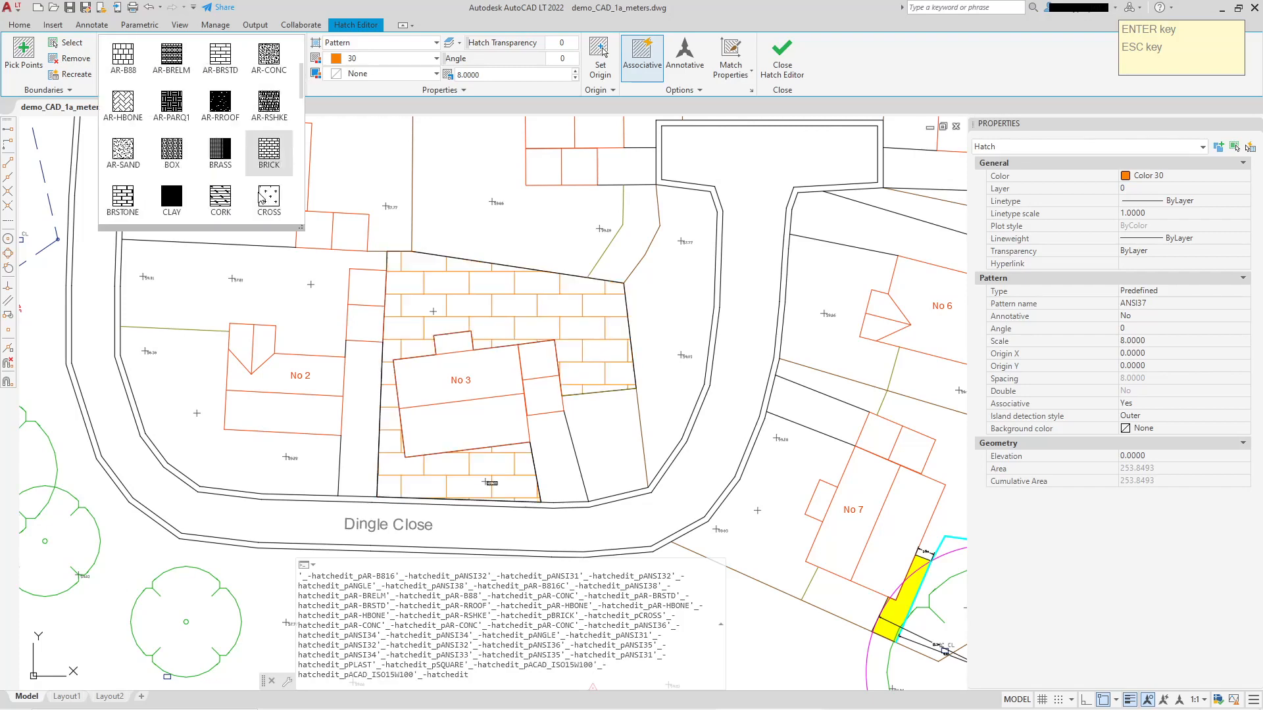
scroll(276, 155, down, 4)
scroll(267, 159, down, 2)
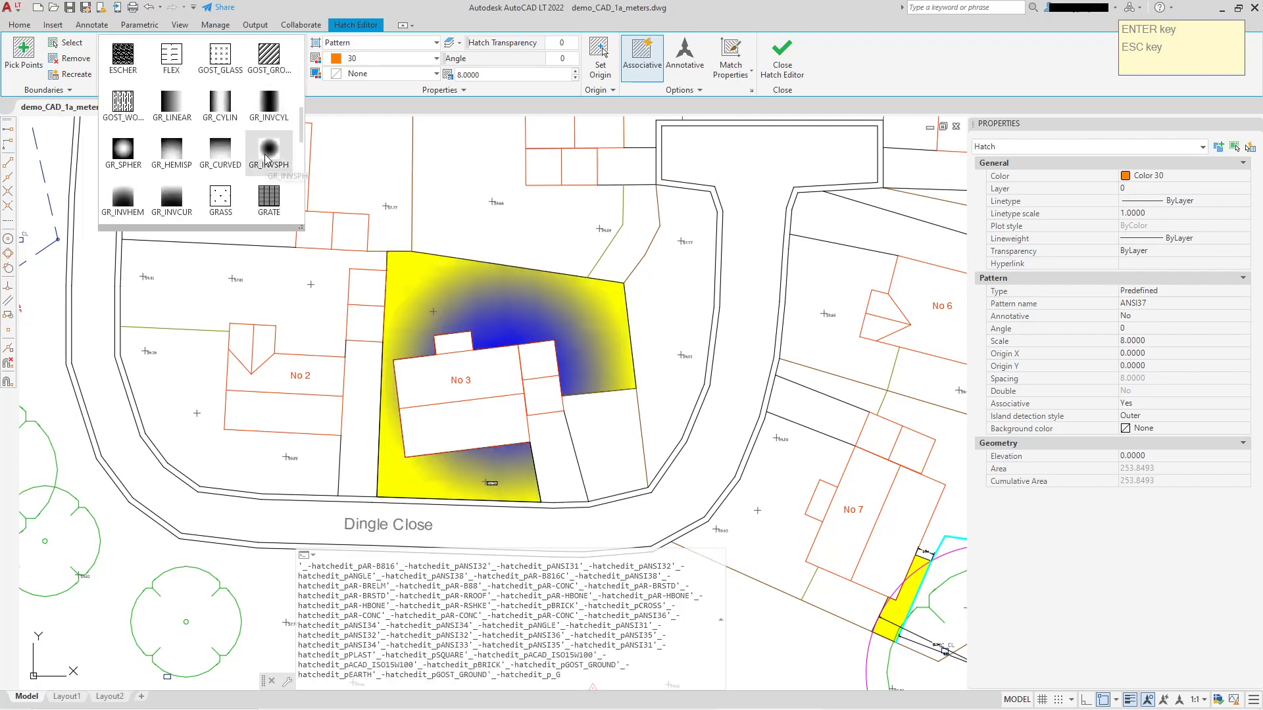
Change the pattern of the hatch around No 3 to GRASS with a scale of 1.
scroll(268, 138, down, 2)
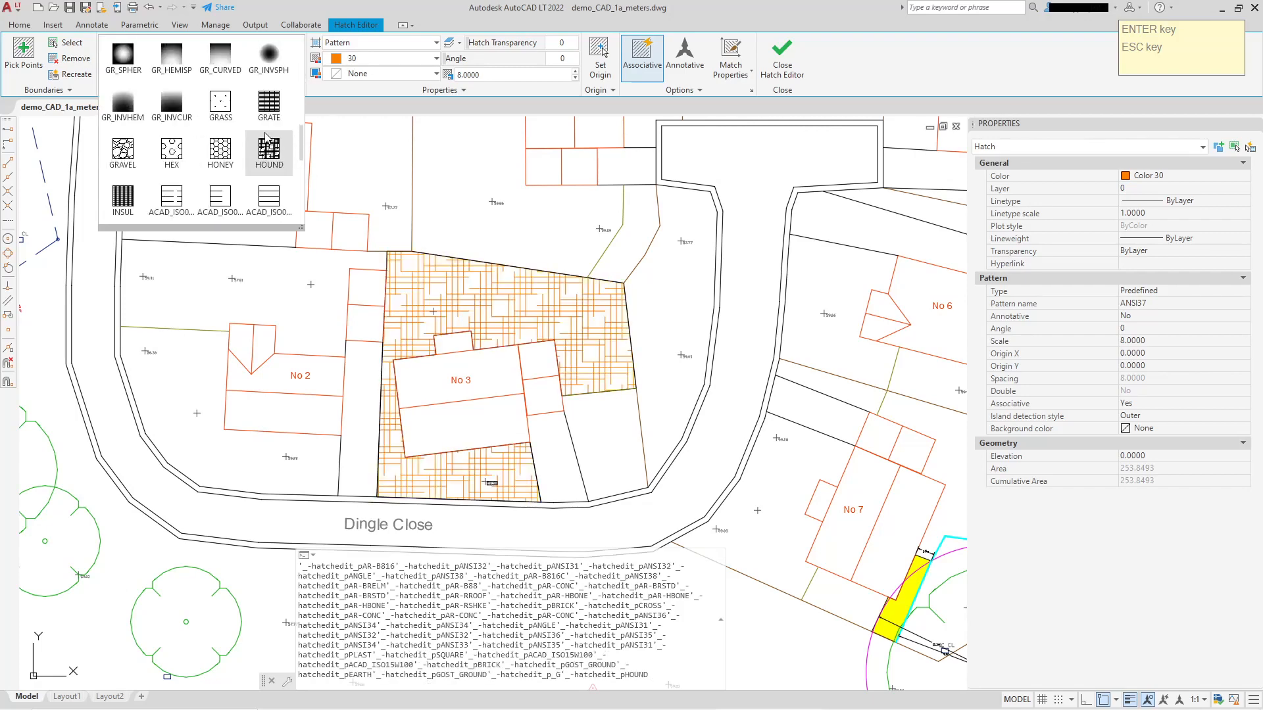
click(219, 109)
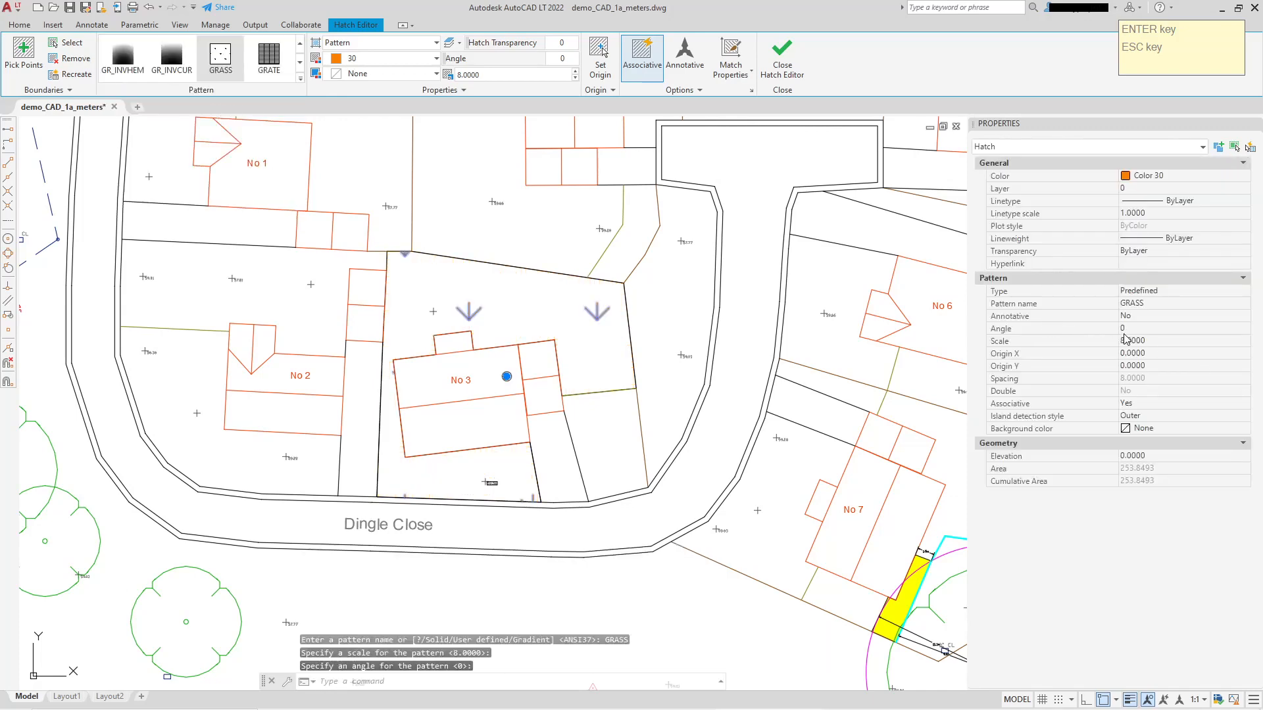
key(Return)
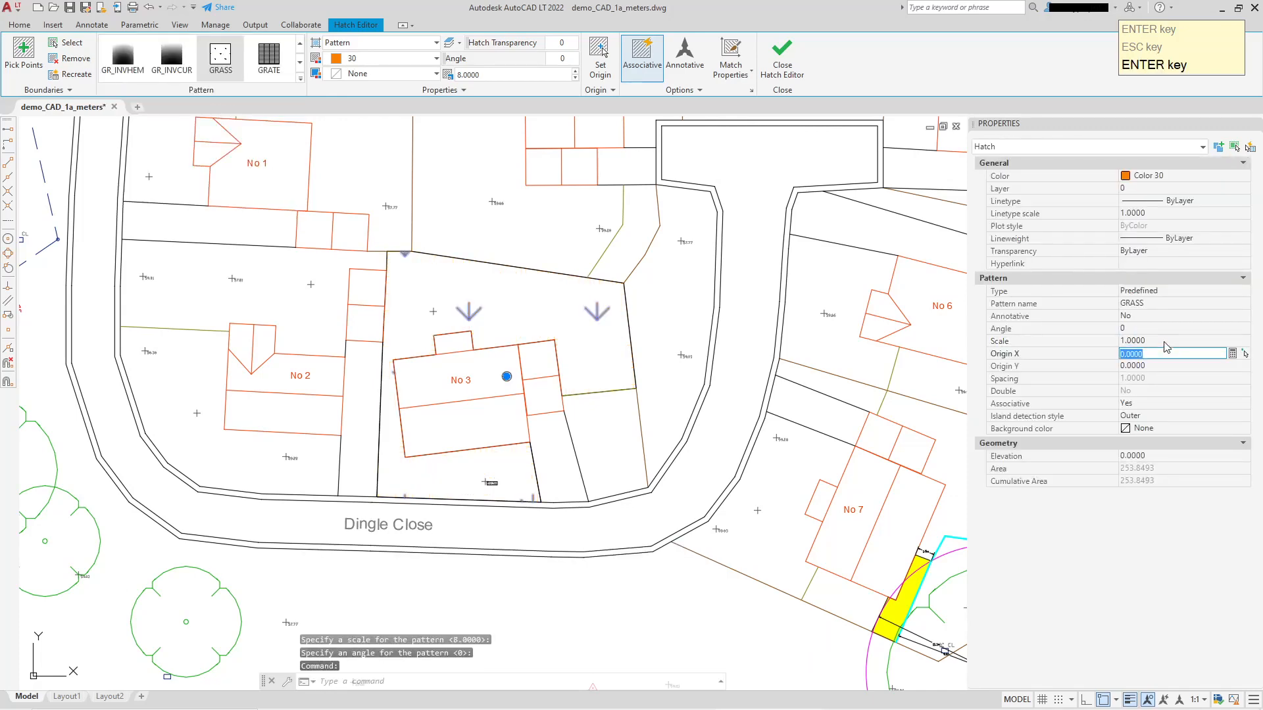
Change the color of the grass hatch around No 3 to Green and clear the selection.
click(1182, 180)
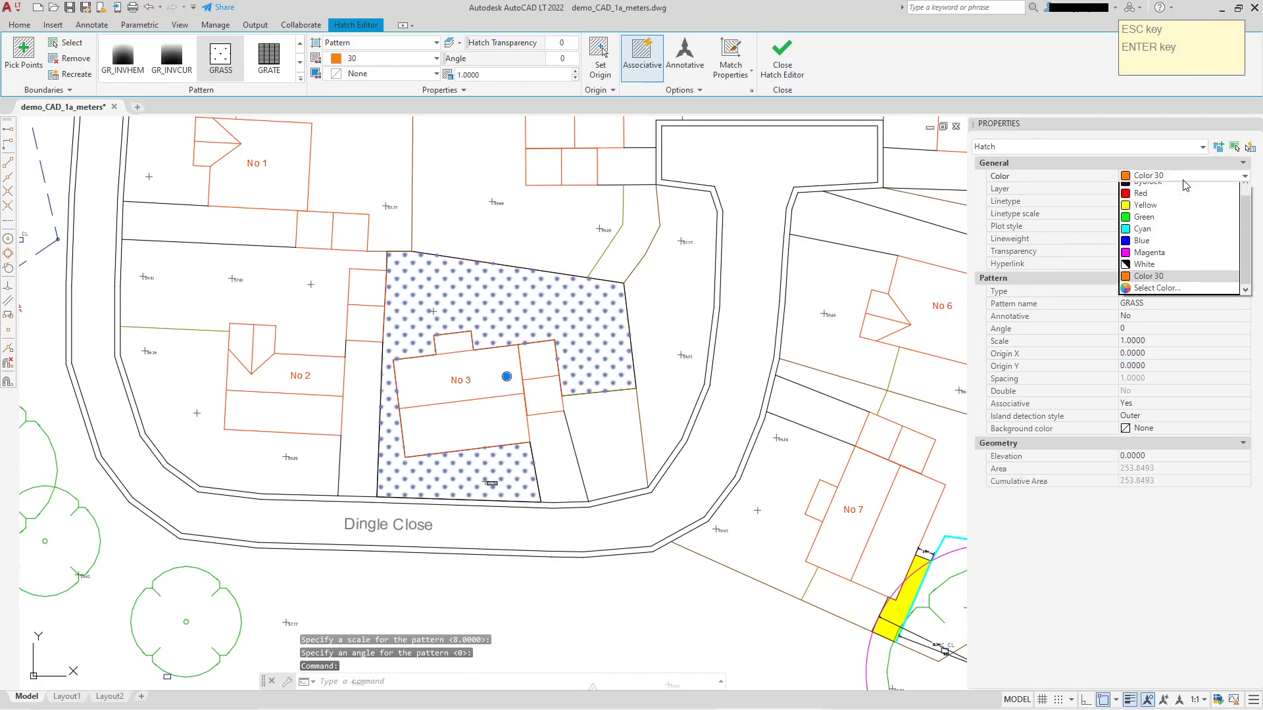
click(1145, 236)
scroll(575, 284, up, 4)
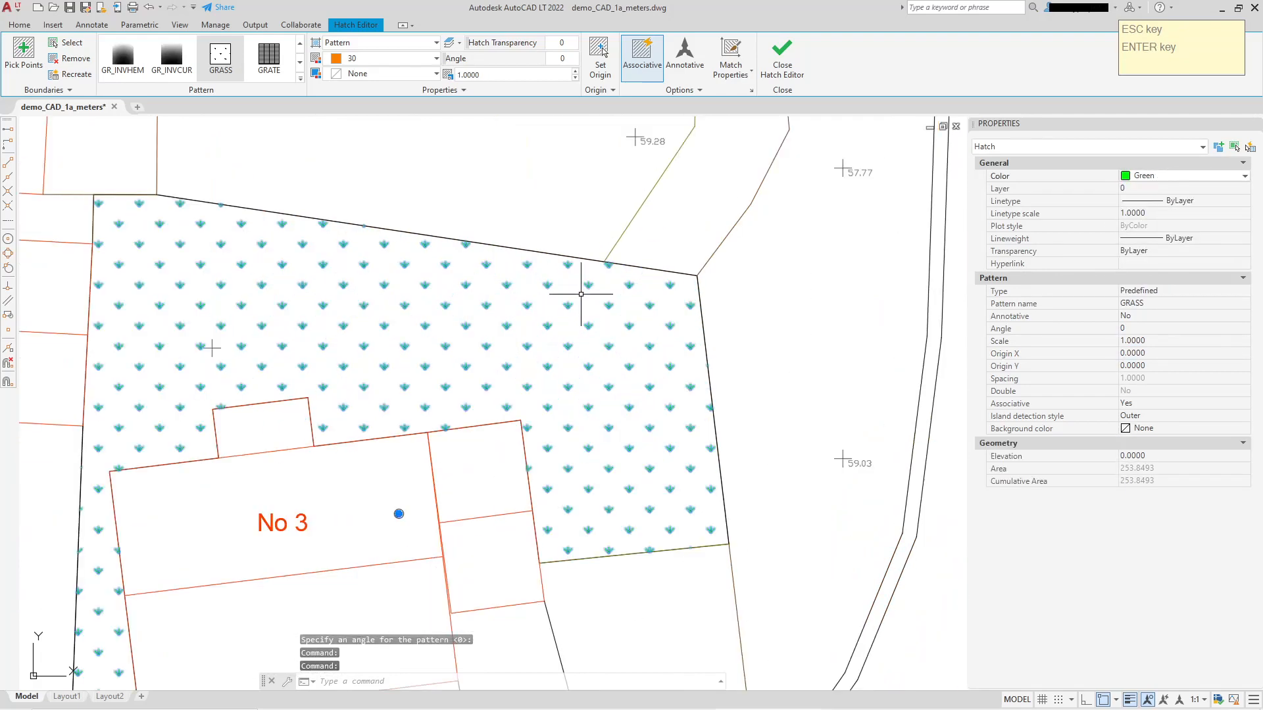
key(Escape)
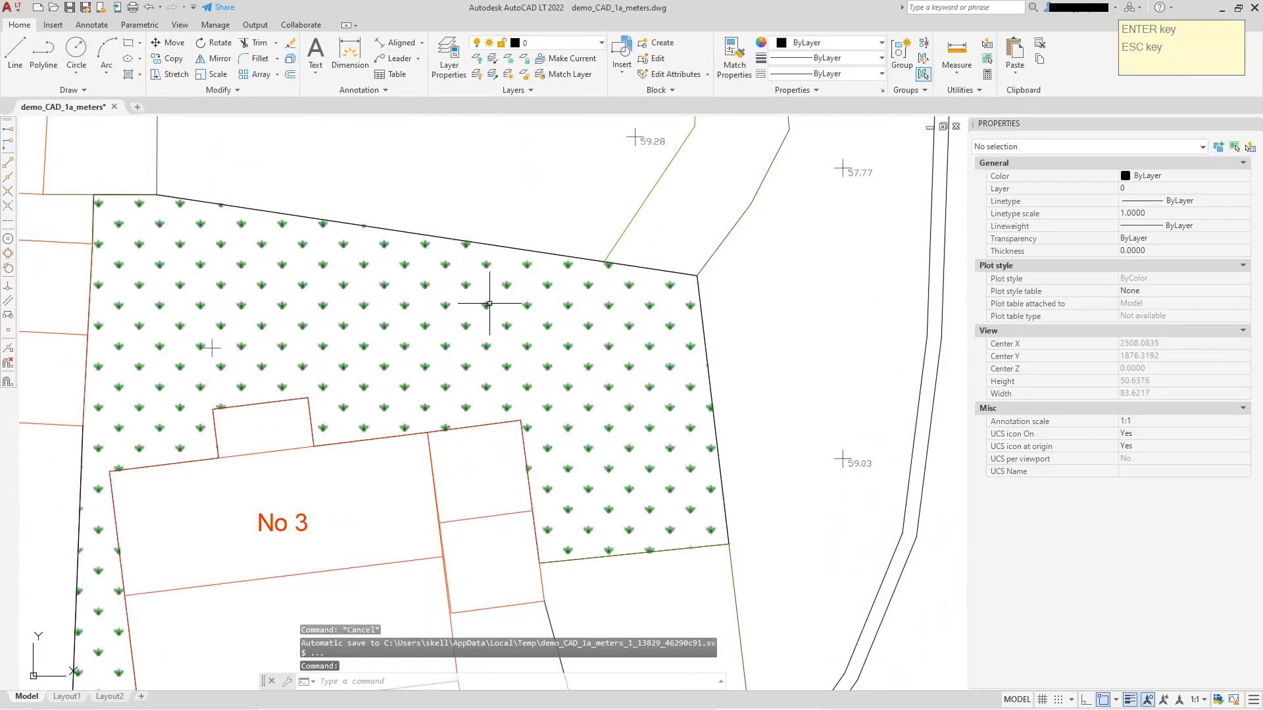
click(490, 303)
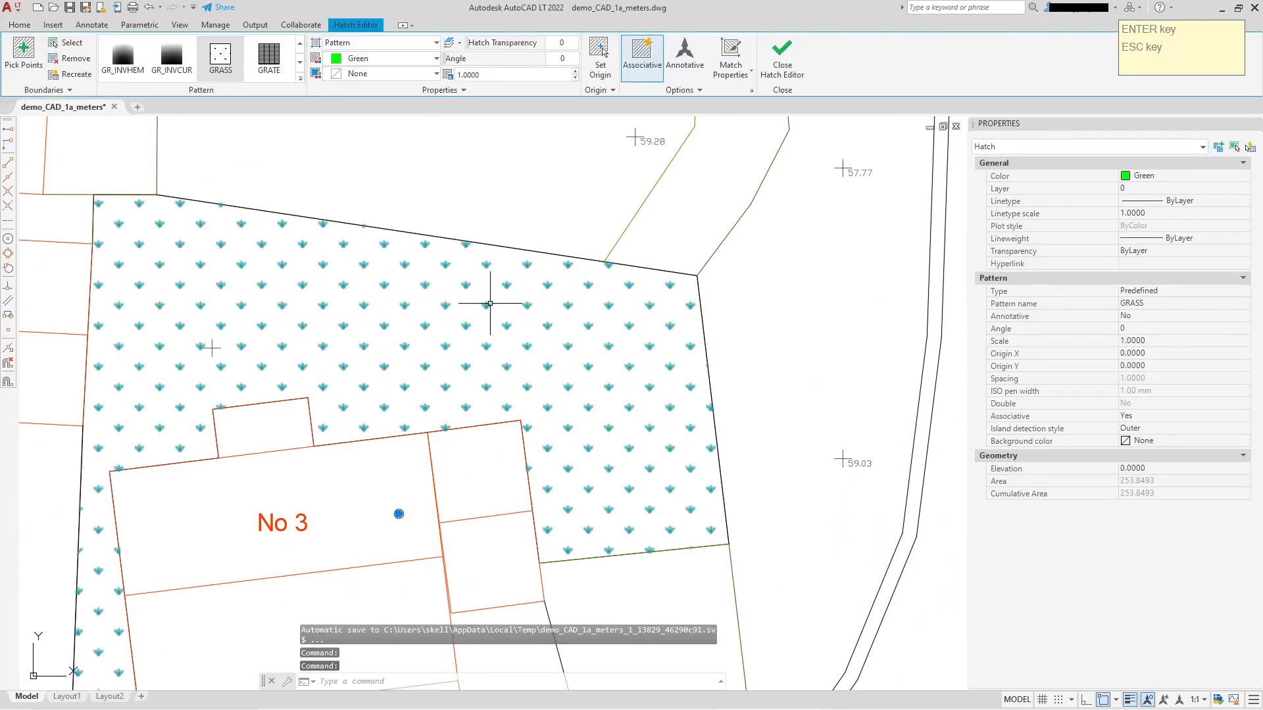
scroll(490, 303, down, 4)
key(Escape)
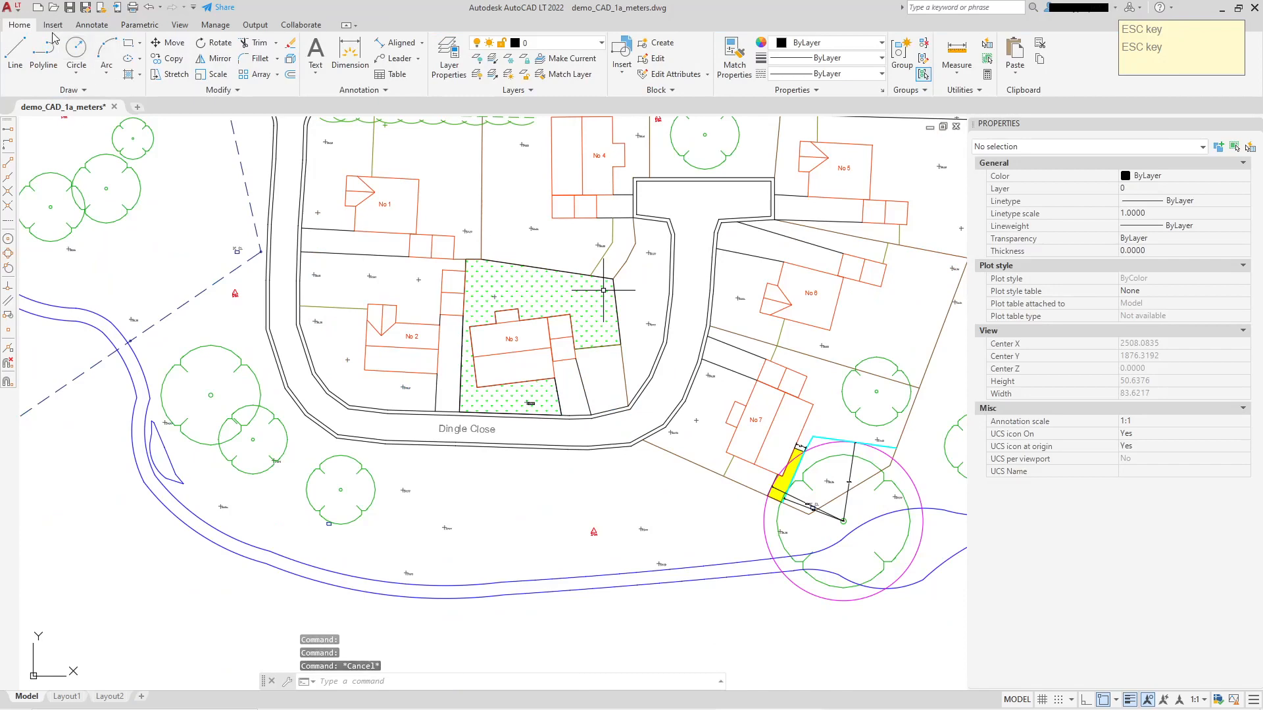
Start a polyline at the road-side corner of No 3's front lawn and trace the driveway edge up to the garage's near corner.
click(45, 47)
scroll(573, 416, up, 4)
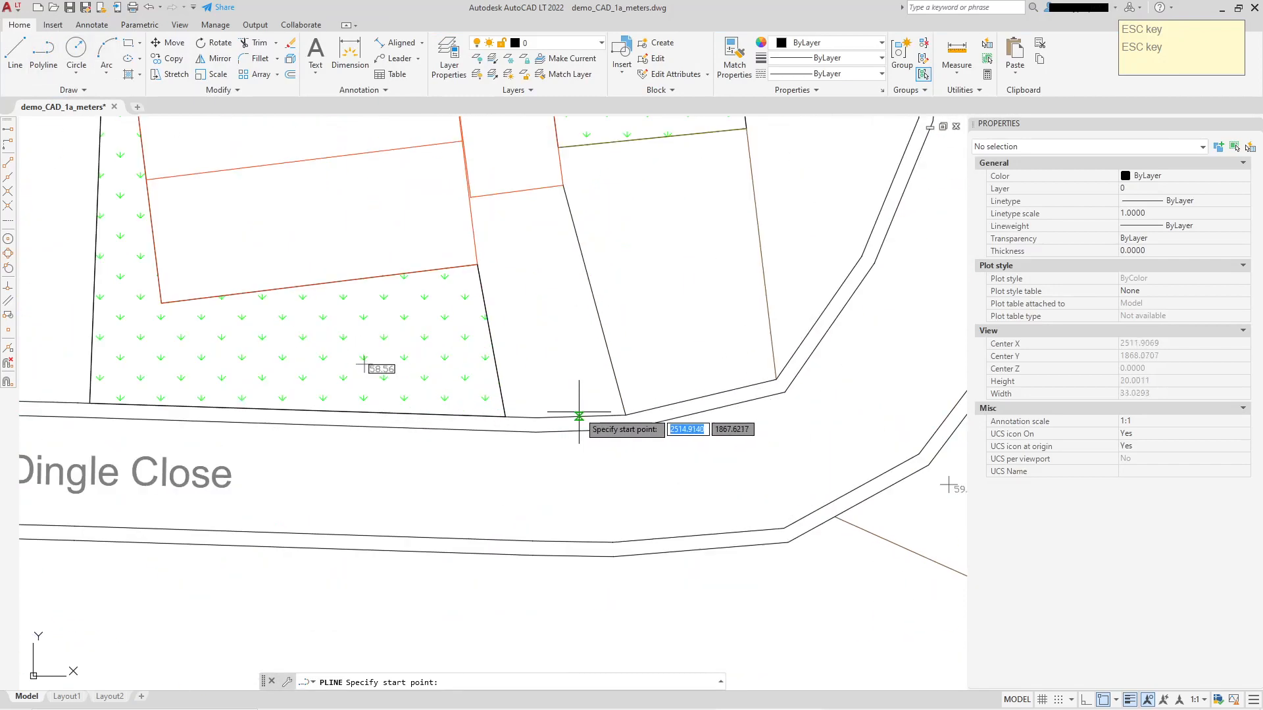
click(505, 416)
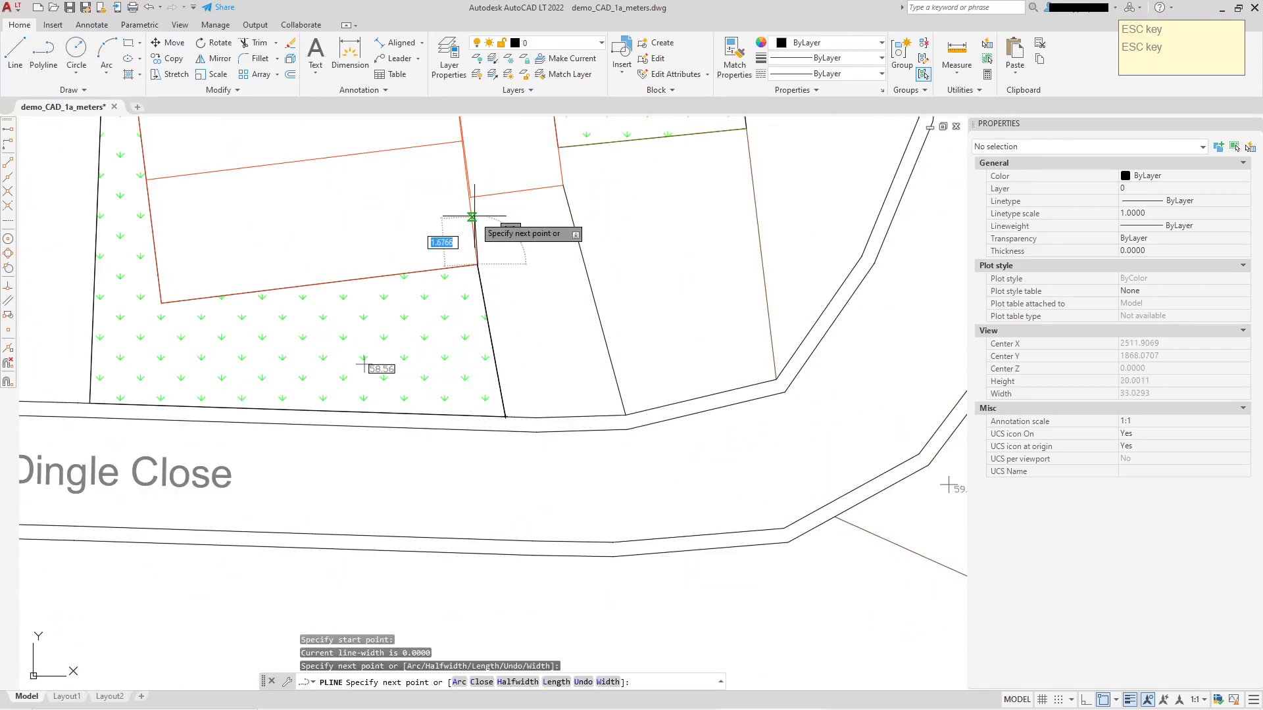
scroll(472, 216, up, 5)
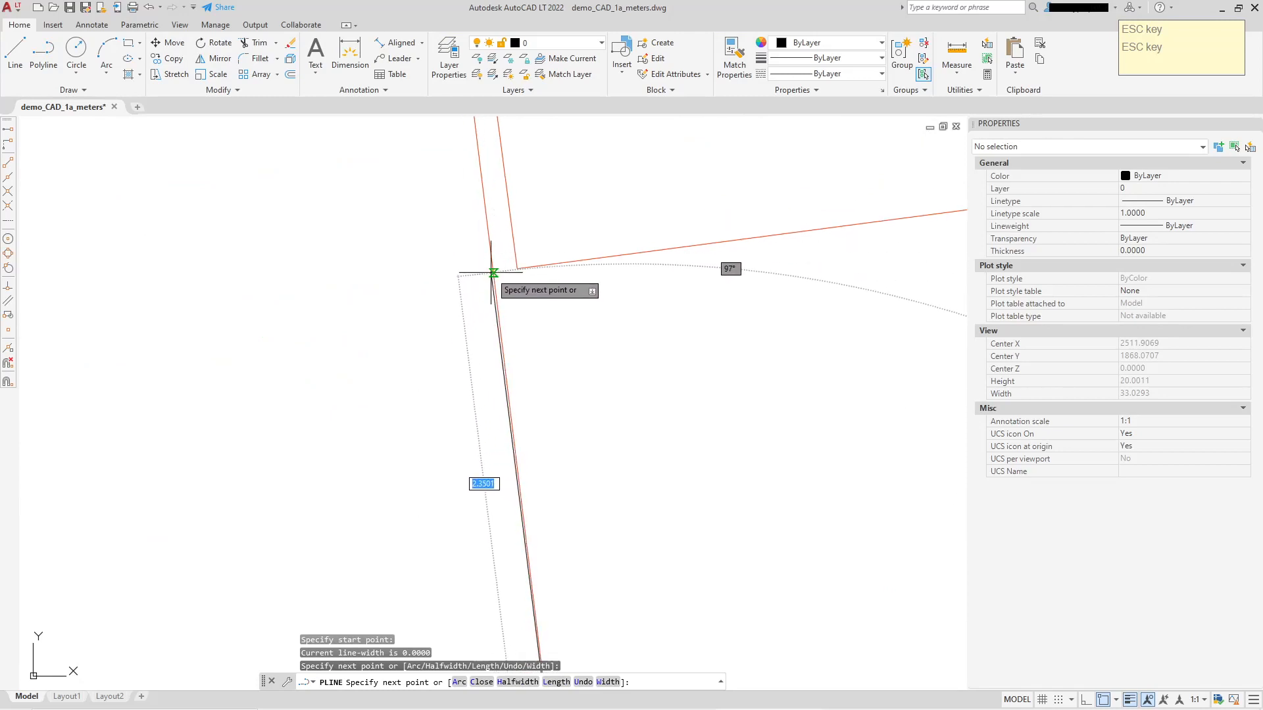
click(492, 273)
click(516, 268)
Continue the driveway polyline along the garage front to its far corner and down the boundary to the road edge.
scroll(676, 263, down, 5)
middle_drag(781, 249, 277, 302)
scroll(277, 302, down, 2)
scroll(439, 290, up, 6)
click(334, 240)
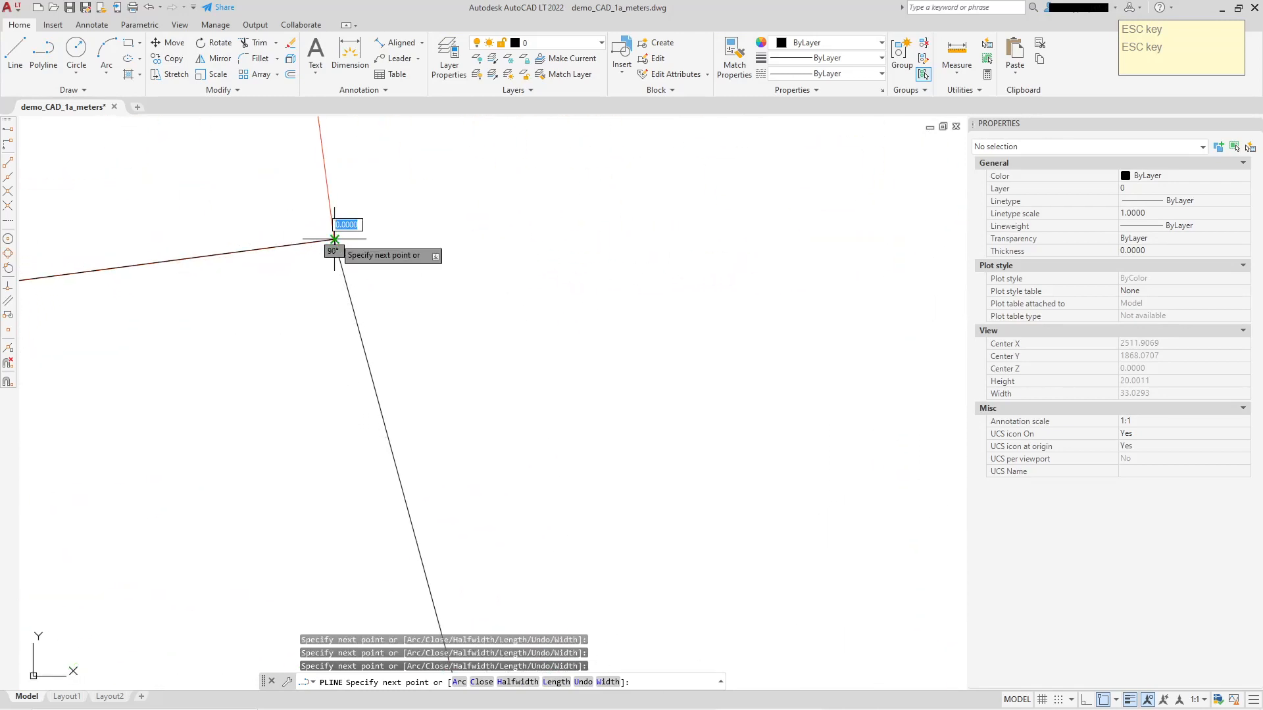
scroll(434, 368, down, 6)
middle_drag(472, 455, 400, 160)
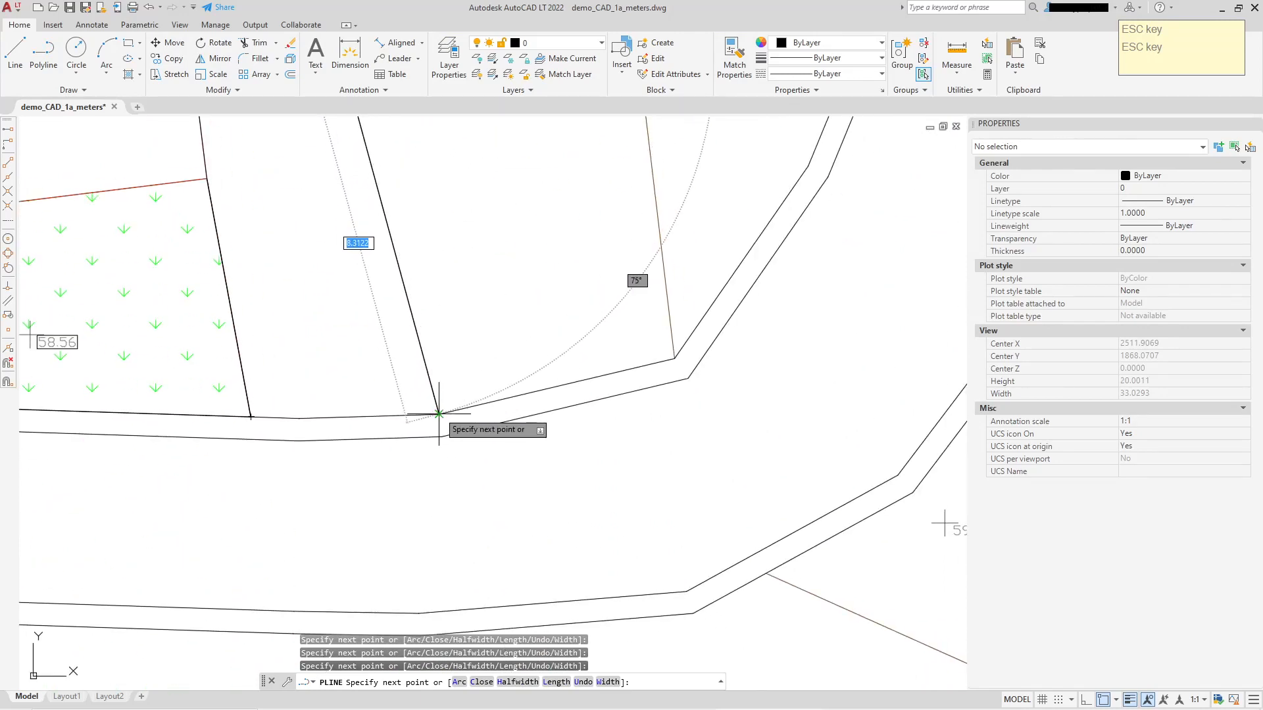
Close the driveway polyline back to its start point and inspect the closing segment along the road edge.
right_click(495, 283)
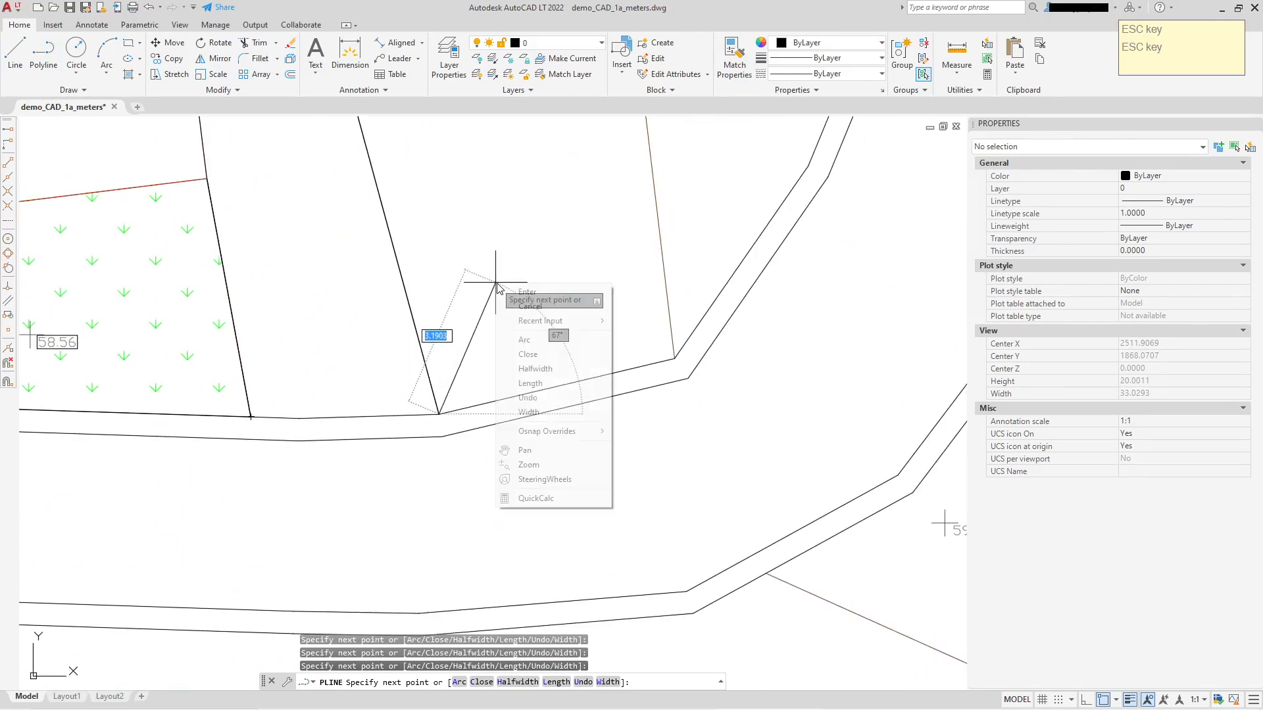
click(529, 354)
scroll(476, 327, up, 2)
scroll(423, 433, up, 5)
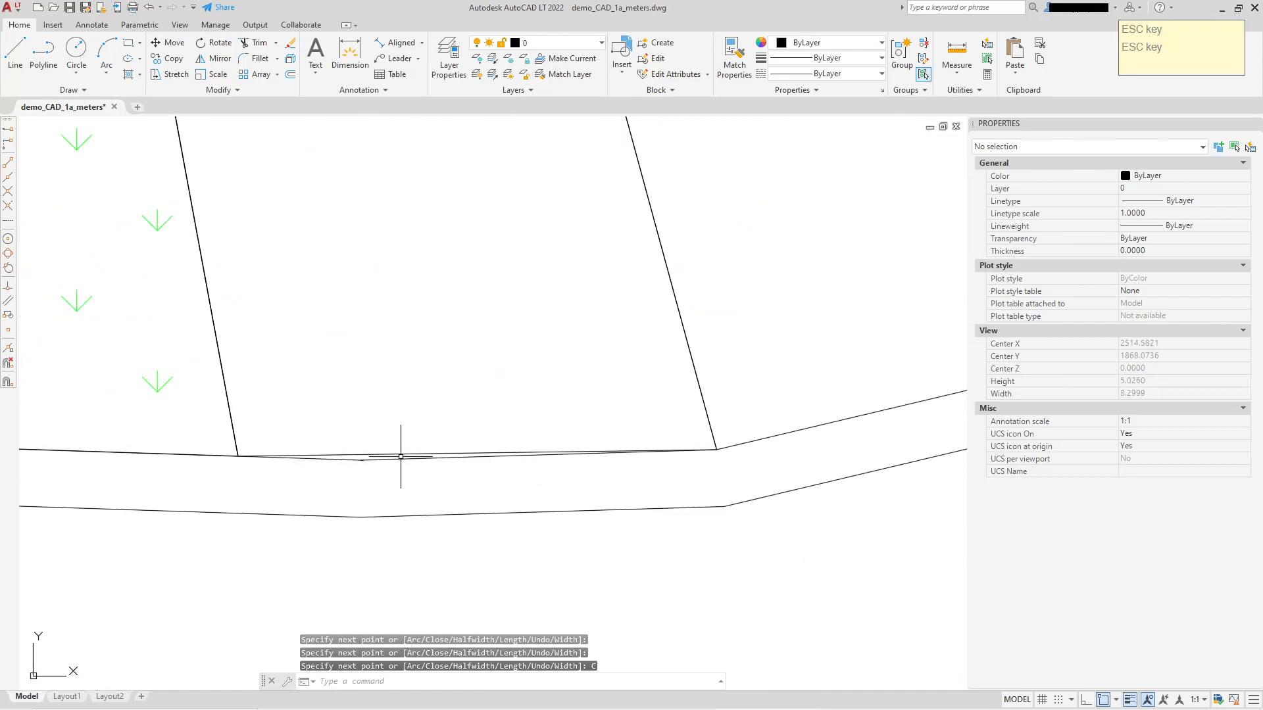
Add a vertex to the driveway polyline's closing segment so it follows the bend in the road edge.
click(448, 452)
mouse_move(477, 452)
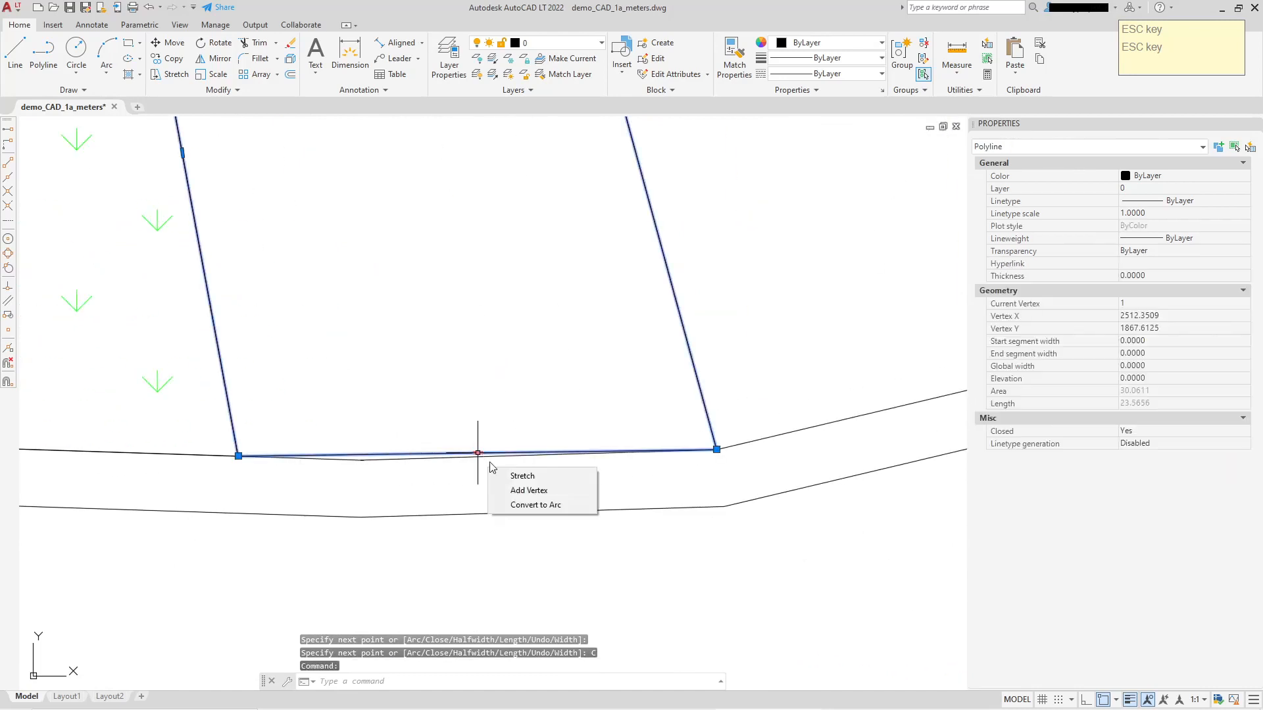
click(516, 491)
scroll(360, 460, down, 5)
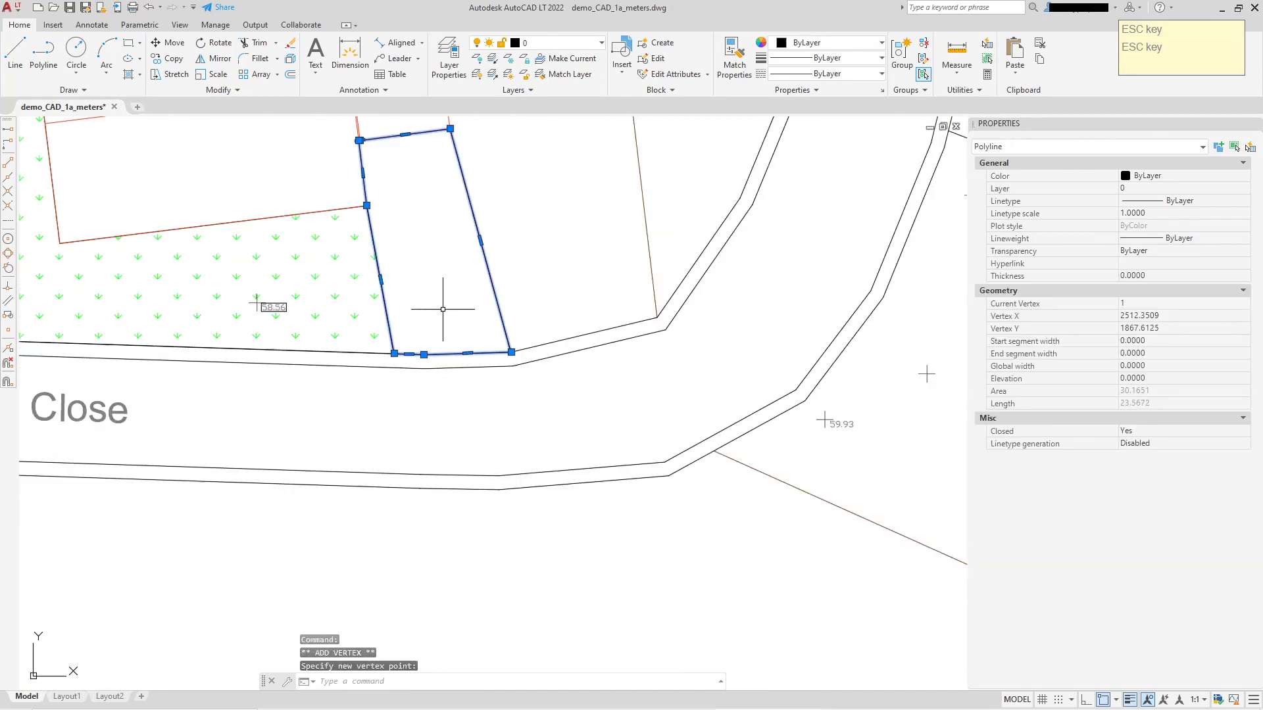
middle_drag(443, 307, 438, 344)
key(Escape)
Hatch No 3's driveway in yellow ANSI37 by selecting its closed polyline as the boundary object.
click(129, 75)
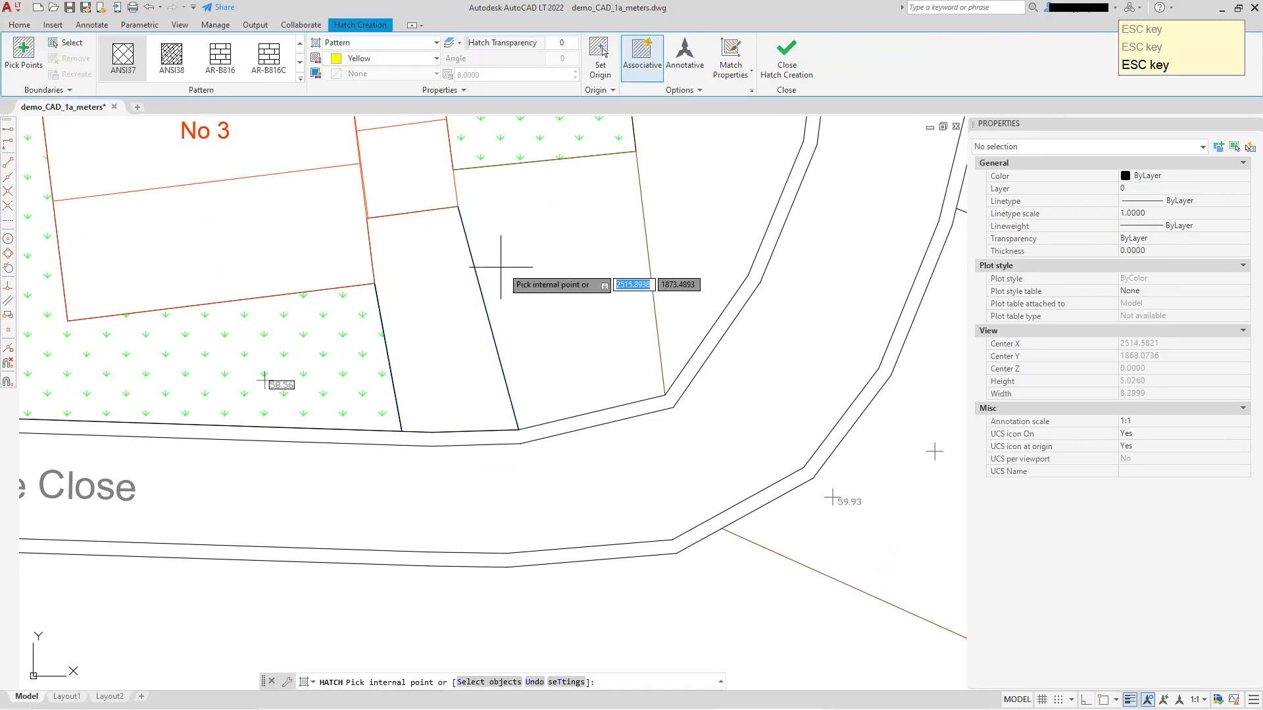
click(414, 369)
text(S)
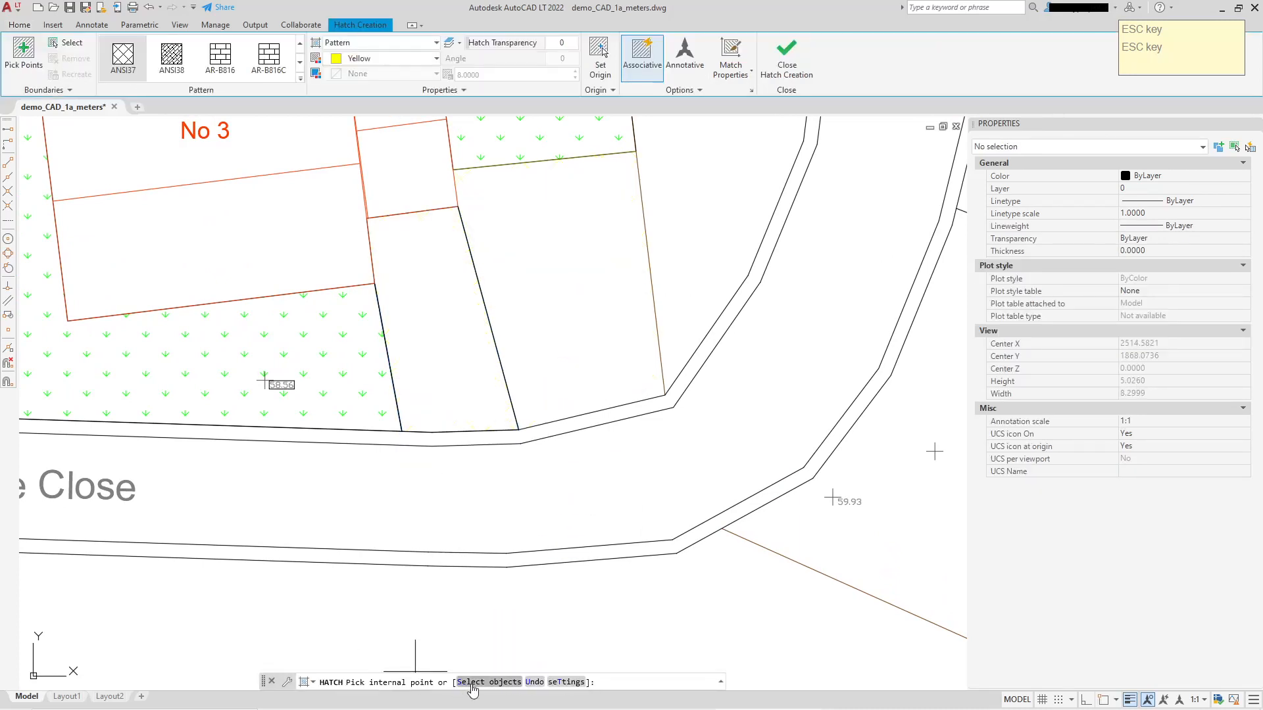
key(Return)
click(503, 370)
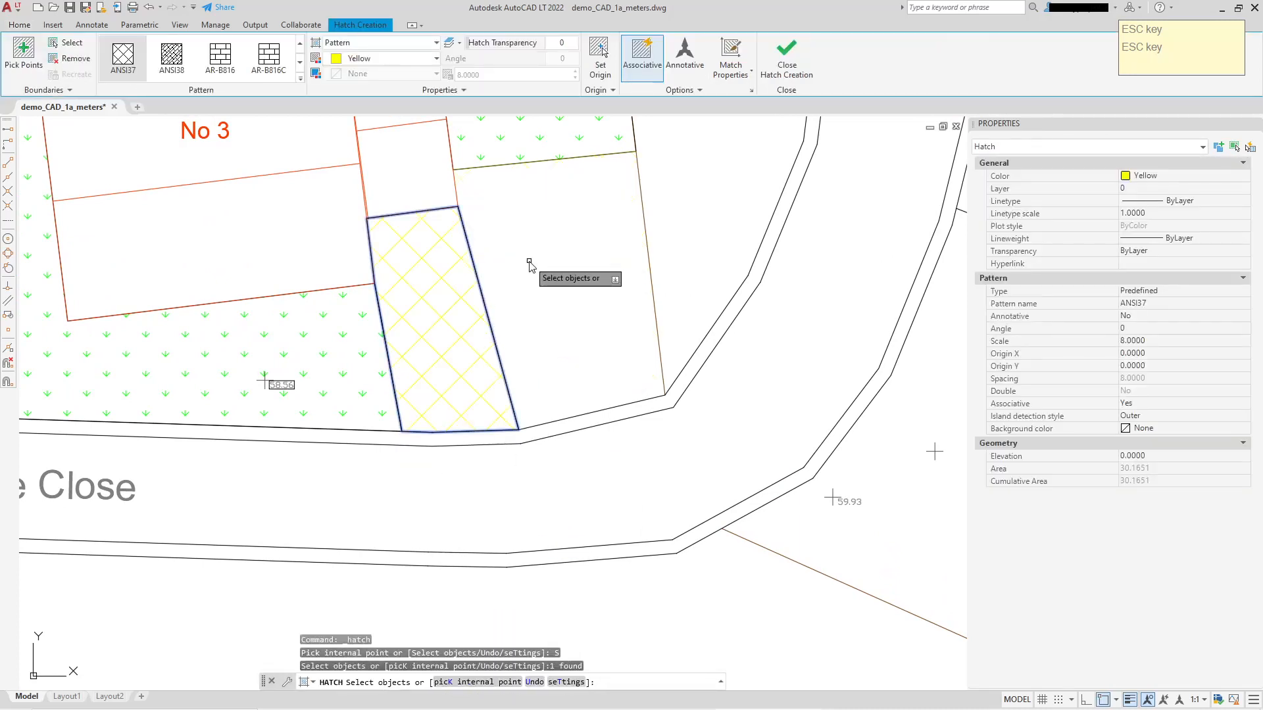
right_click(526, 258)
click(551, 264)
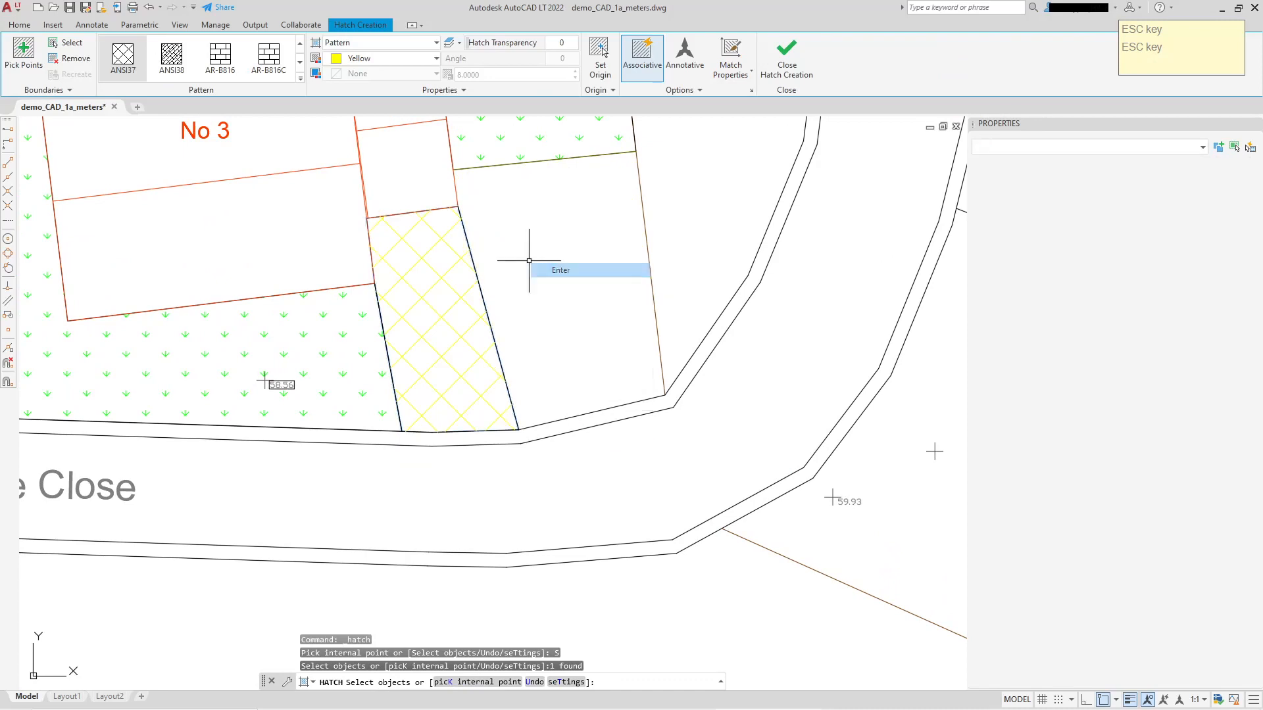
Browse the hatch pattern previews for the driveway hatch and change its pattern to AR-HBONE.
click(428, 287)
click(300, 78)
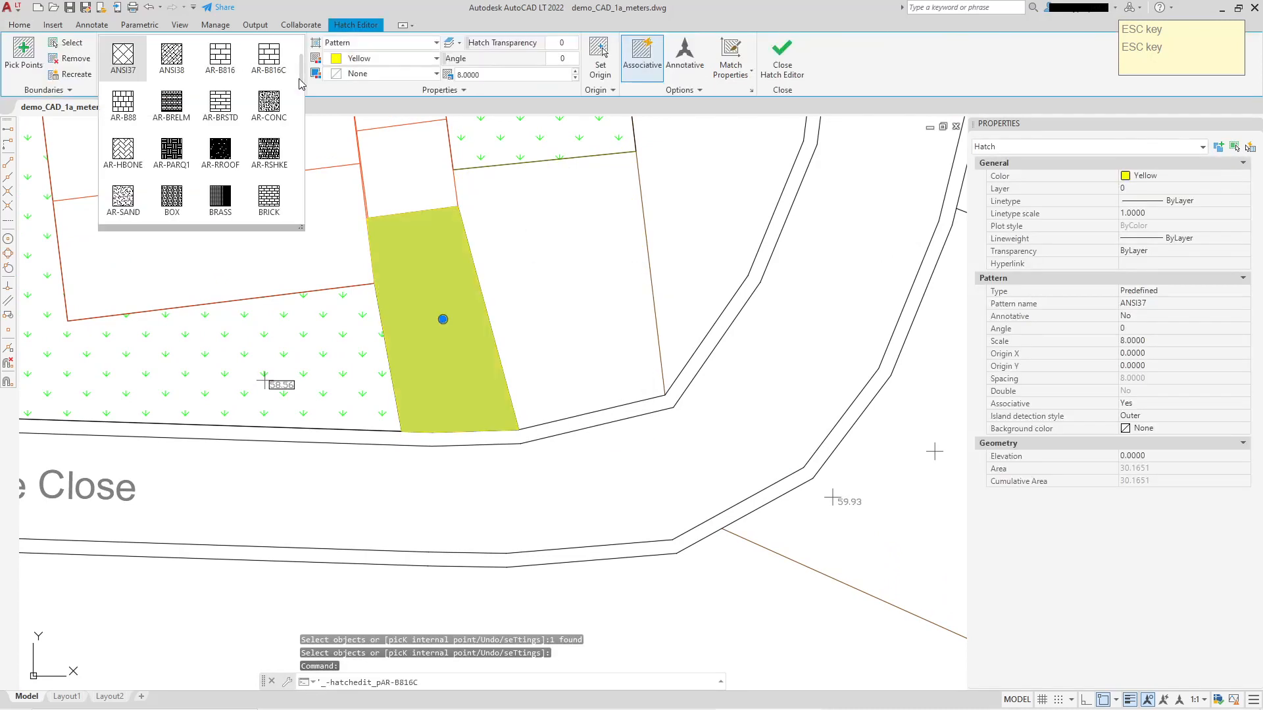
scroll(280, 116, down, 4)
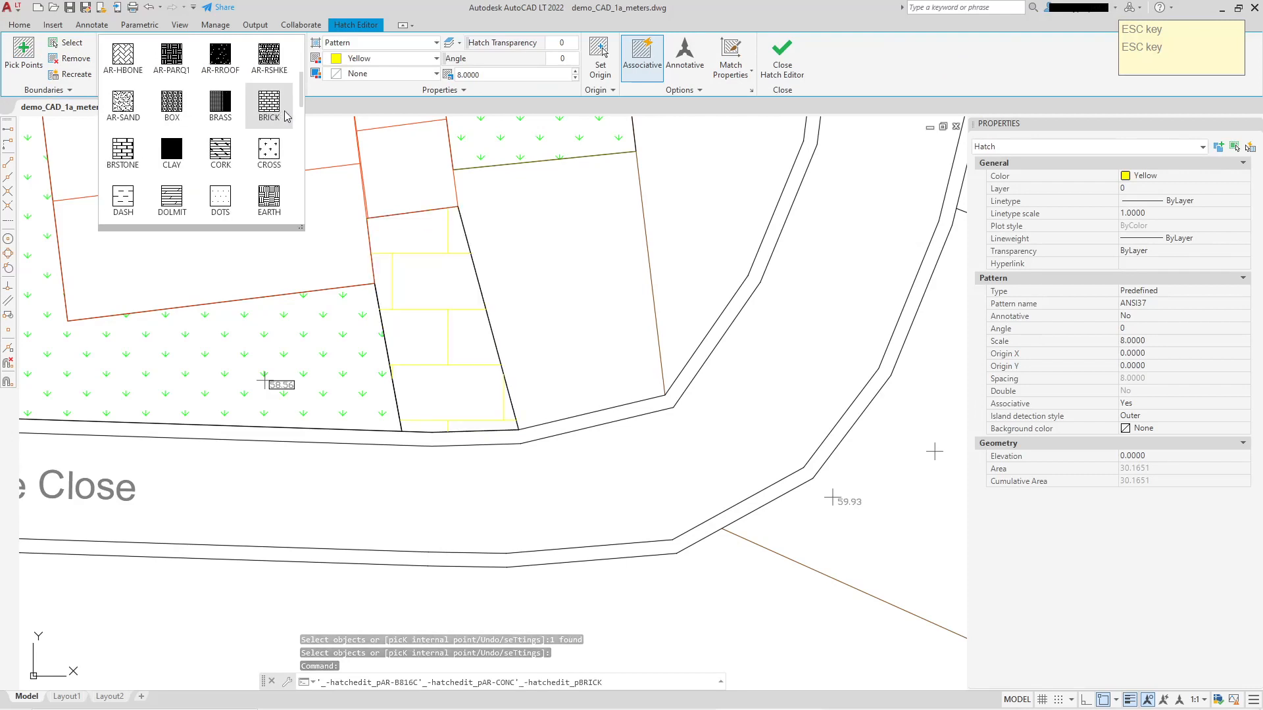
scroll(276, 113, down, 4)
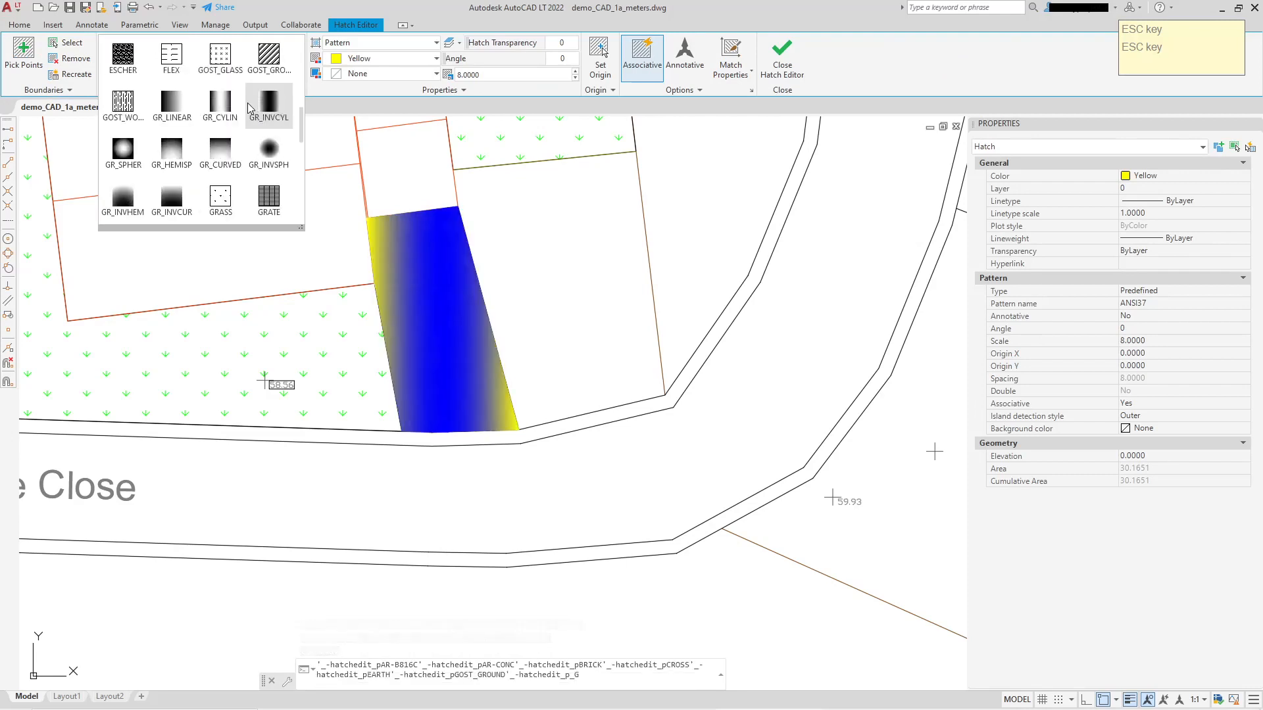
scroll(237, 100, down, 4)
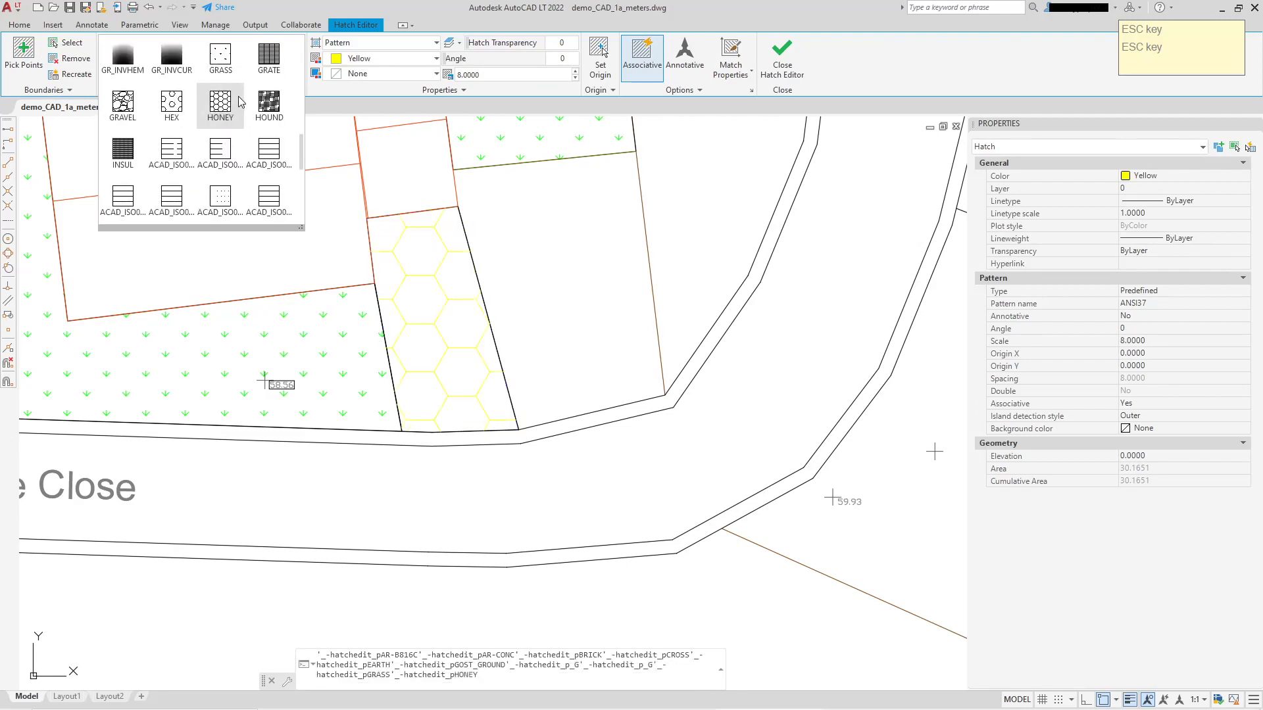
scroll(243, 101, up, 6)
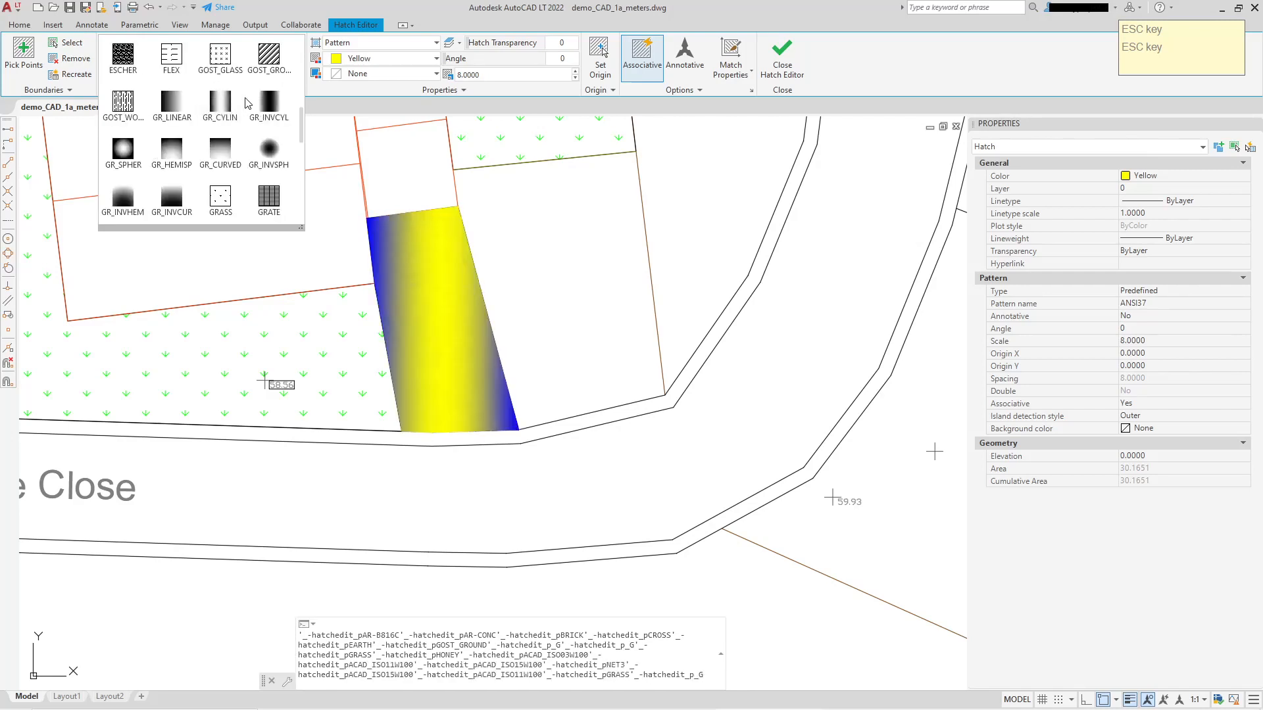
scroll(247, 104, up, 4)
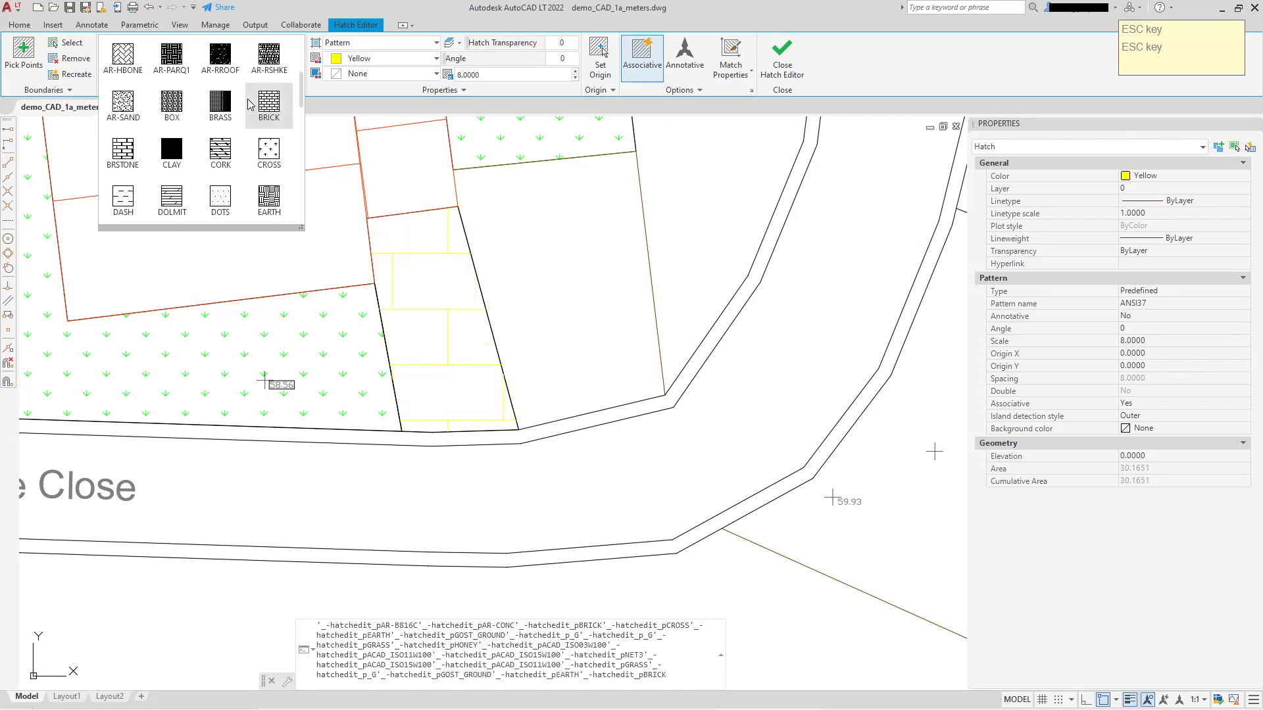
click(123, 56)
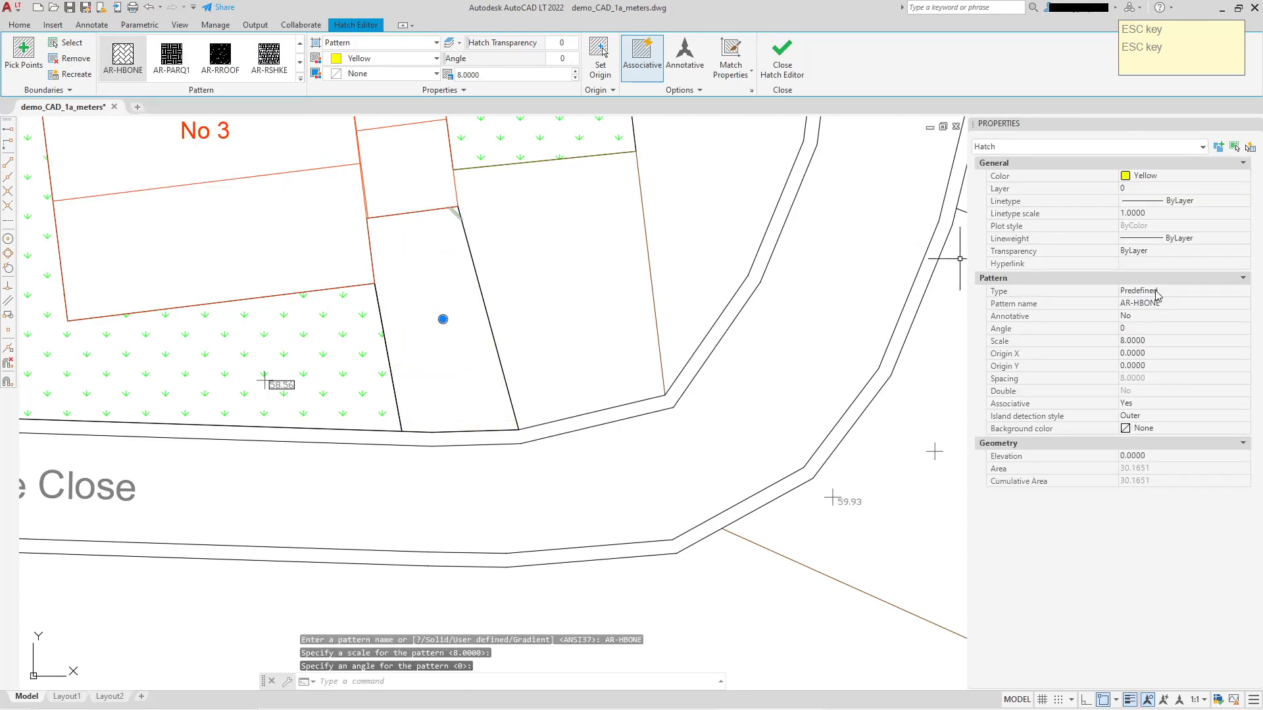
Try pattern scales of 0.6 and 0.02 on the driveway's herringbone hatch.
click(1165, 341)
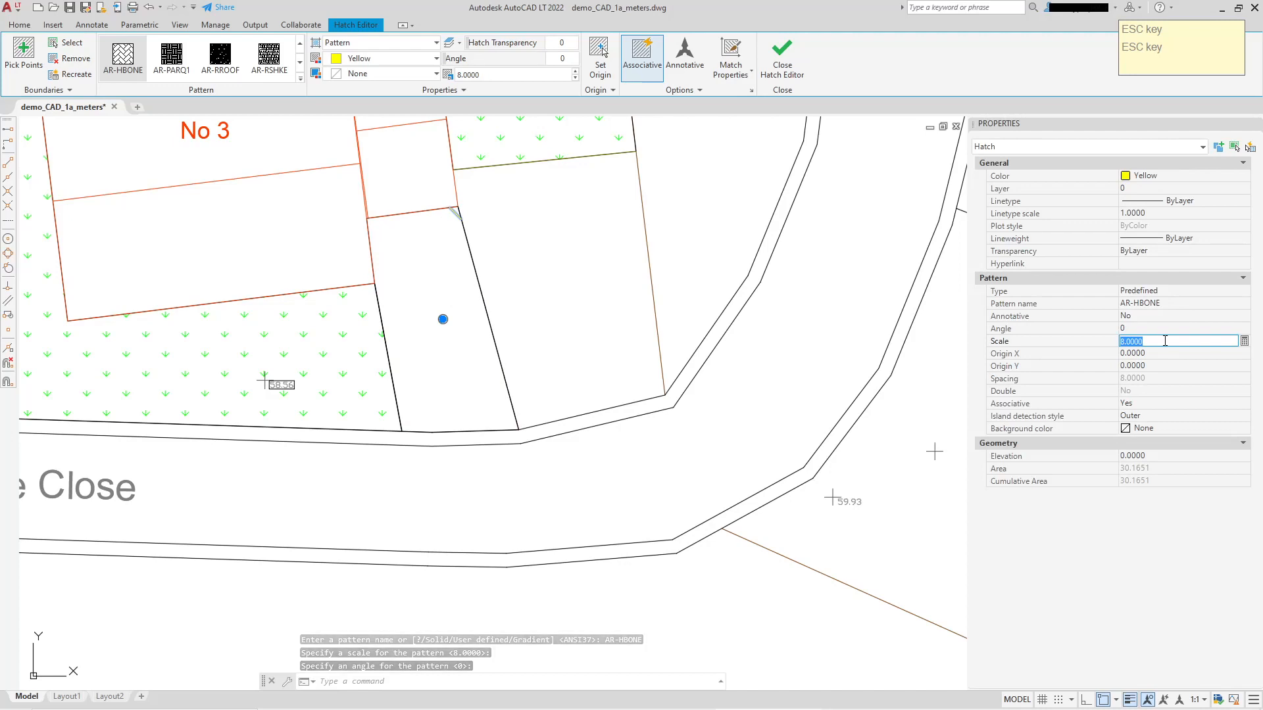
text(.6)
key(Return)
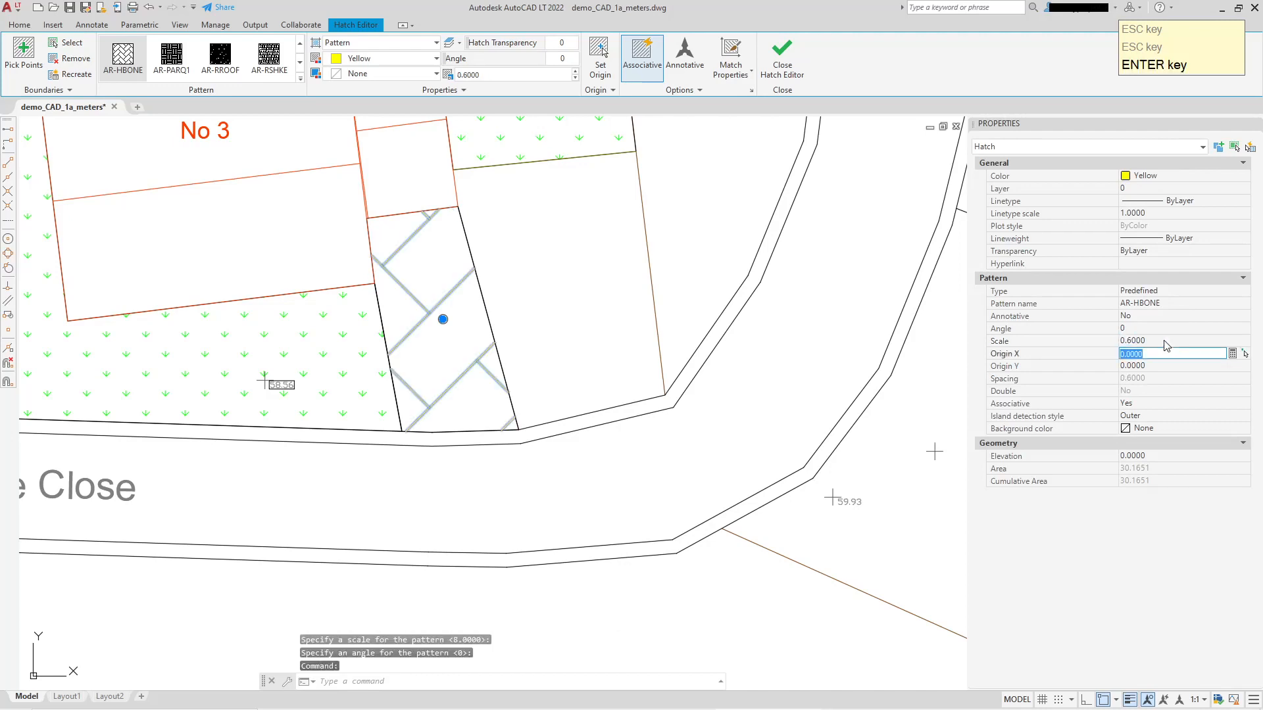
click(1165, 340)
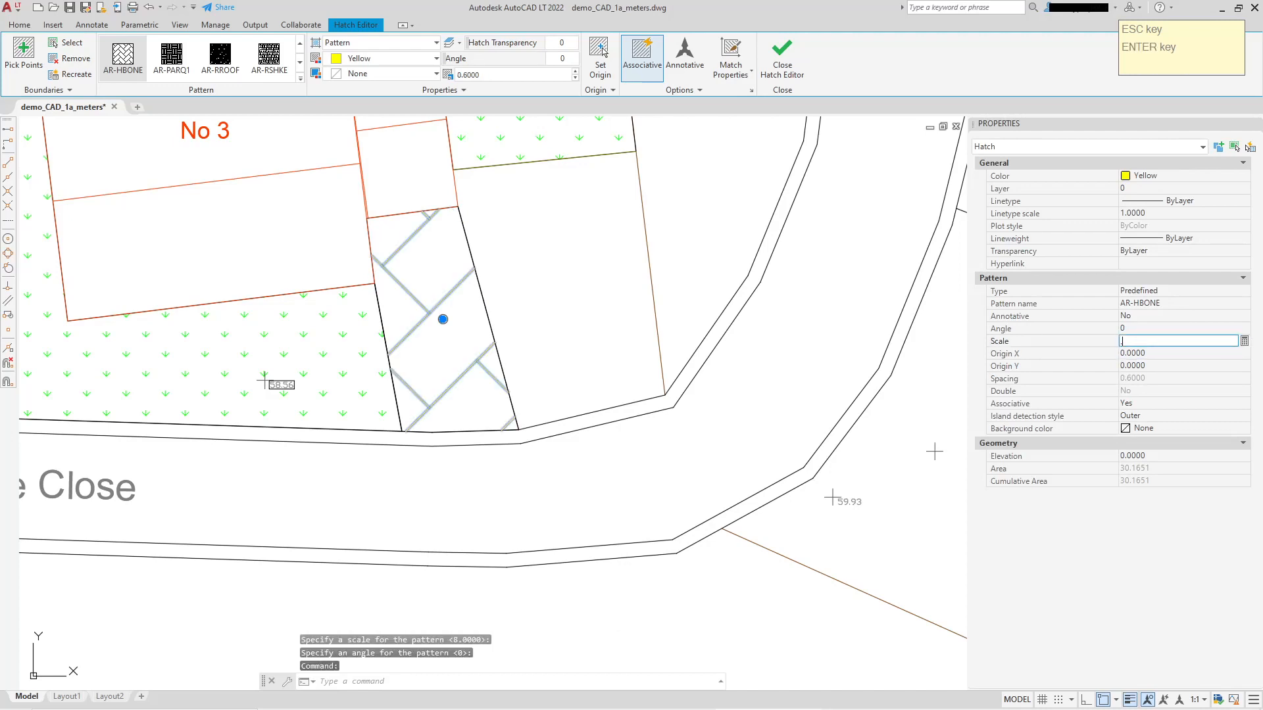
key(Return)
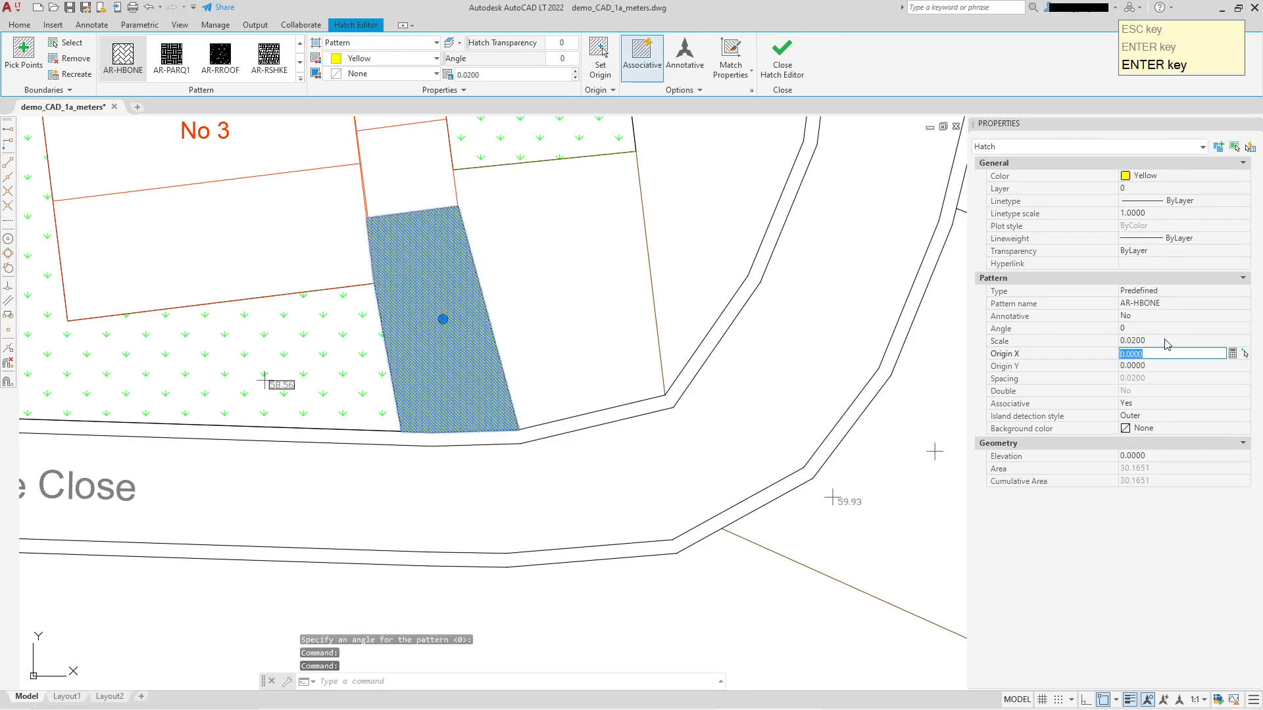
Set the driveway hatch's pattern scale to 0.05 and clear the selection.
click(1165, 340)
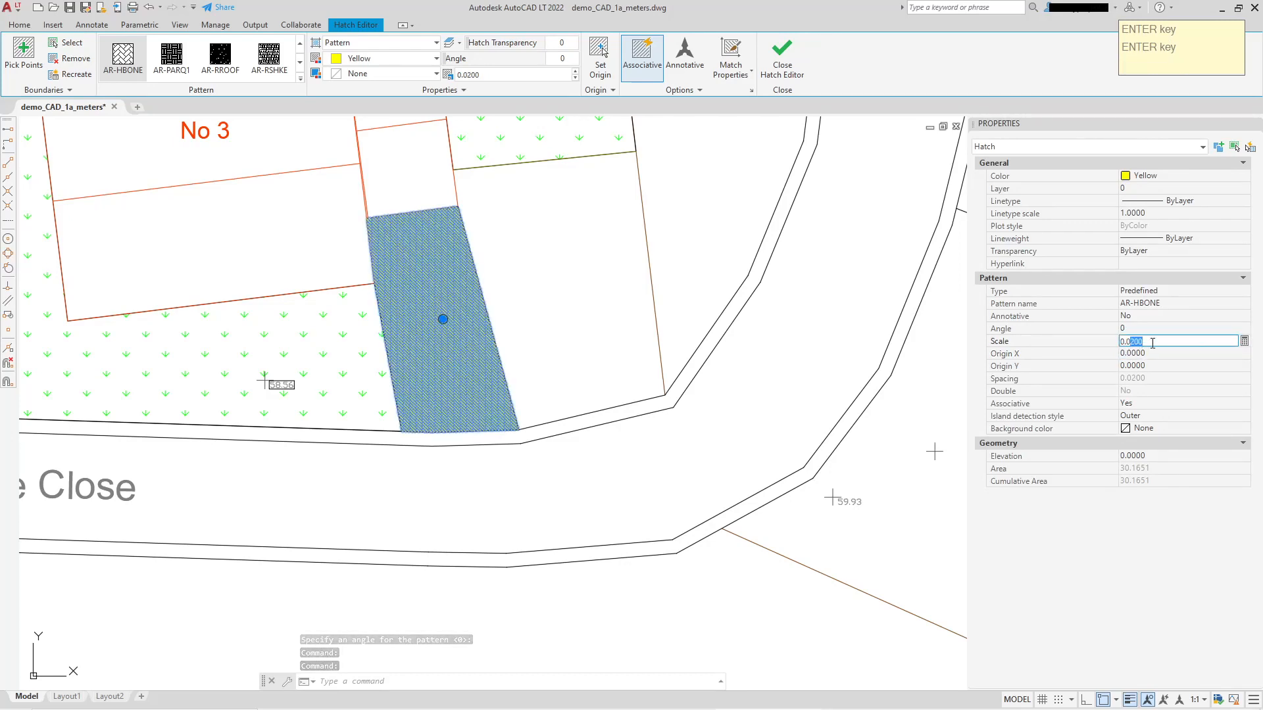
key(Return)
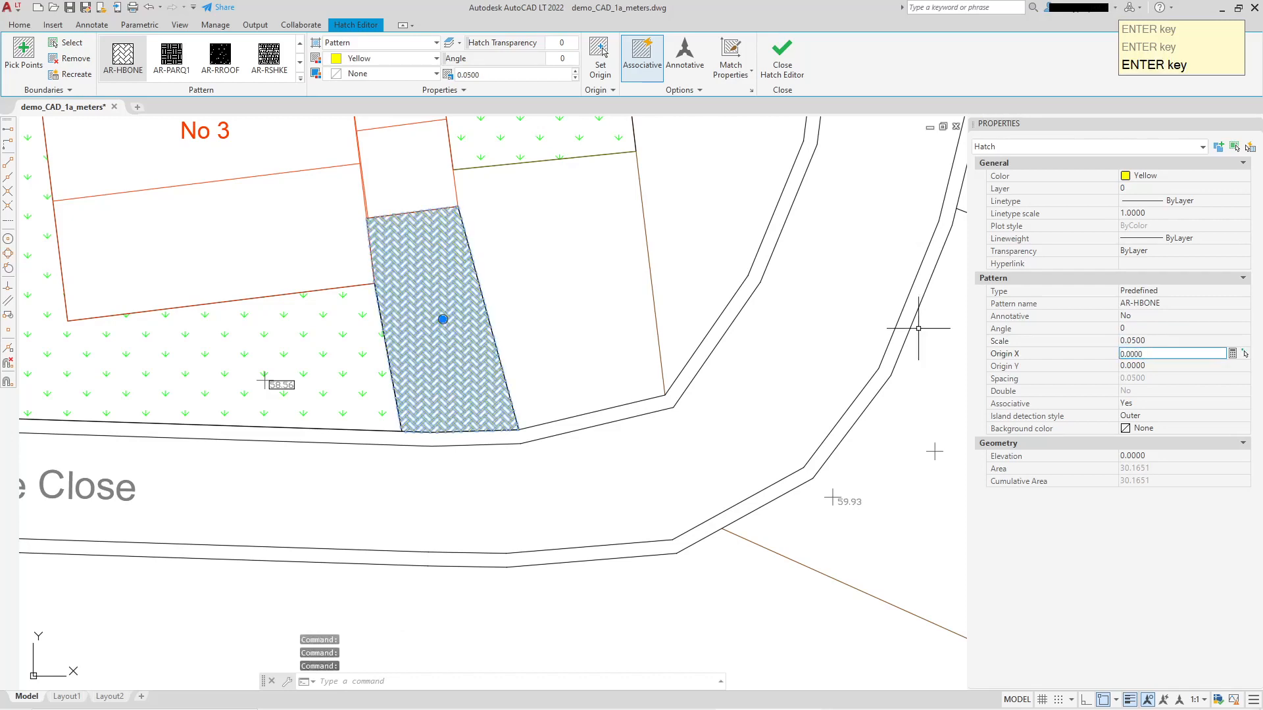
key(Escape)
Change the driveway hatch's color to index color 44 and clear the selection.
click(437, 321)
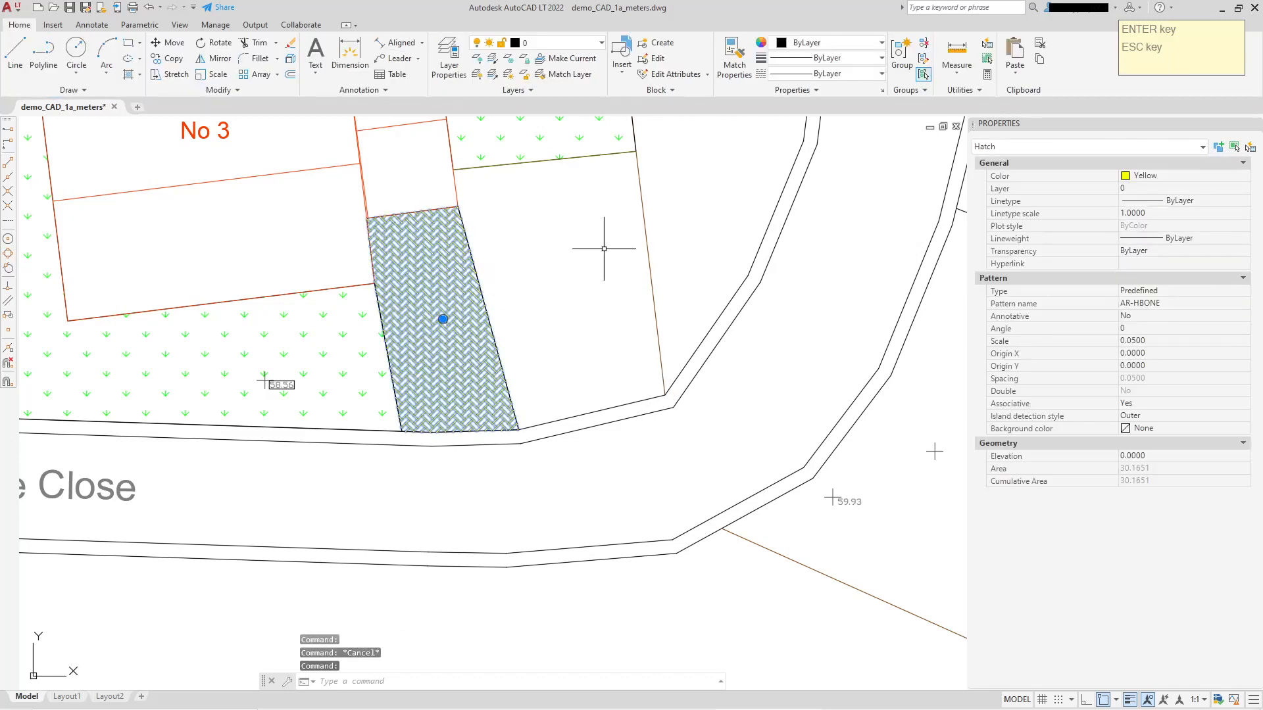
click(1245, 177)
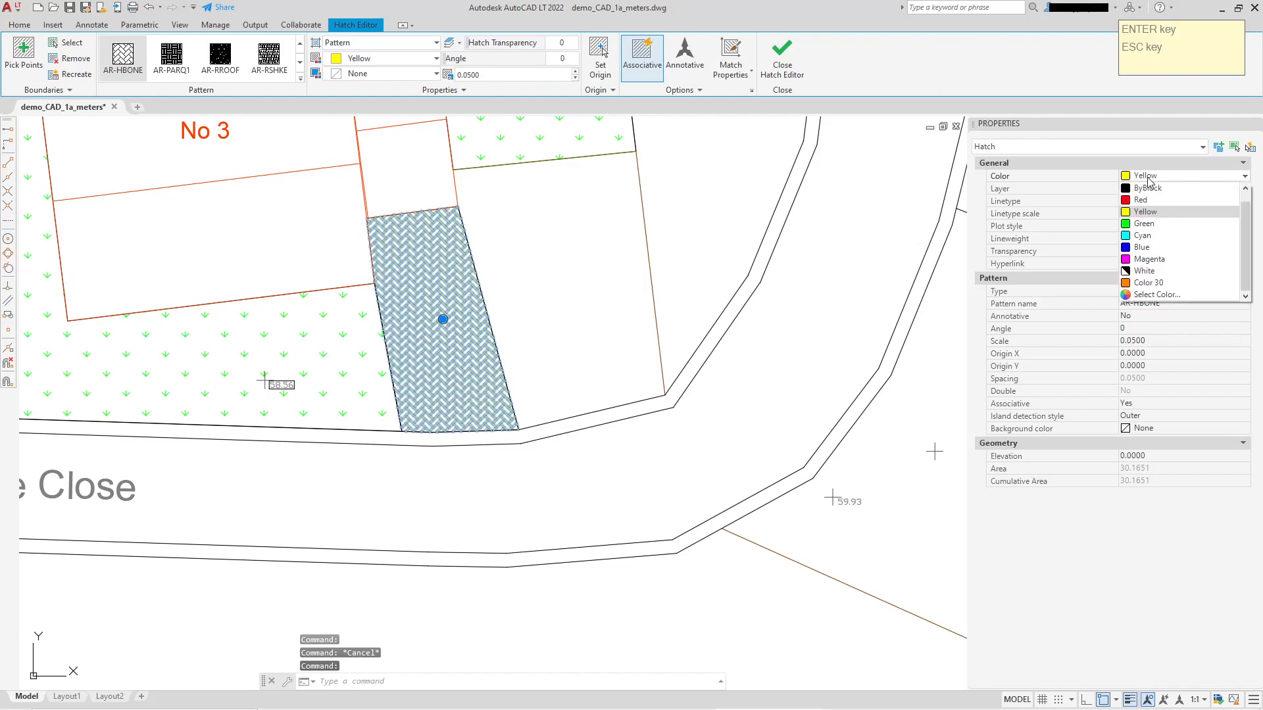
click(1158, 297)
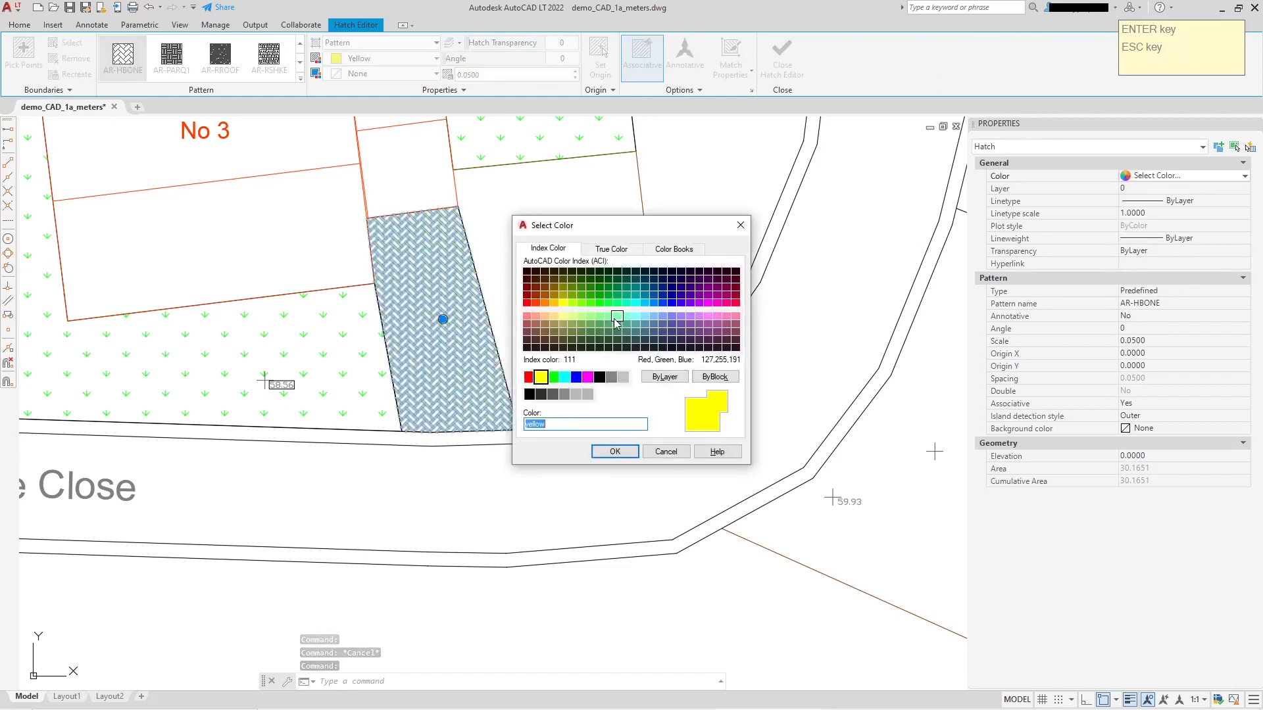
click(554, 287)
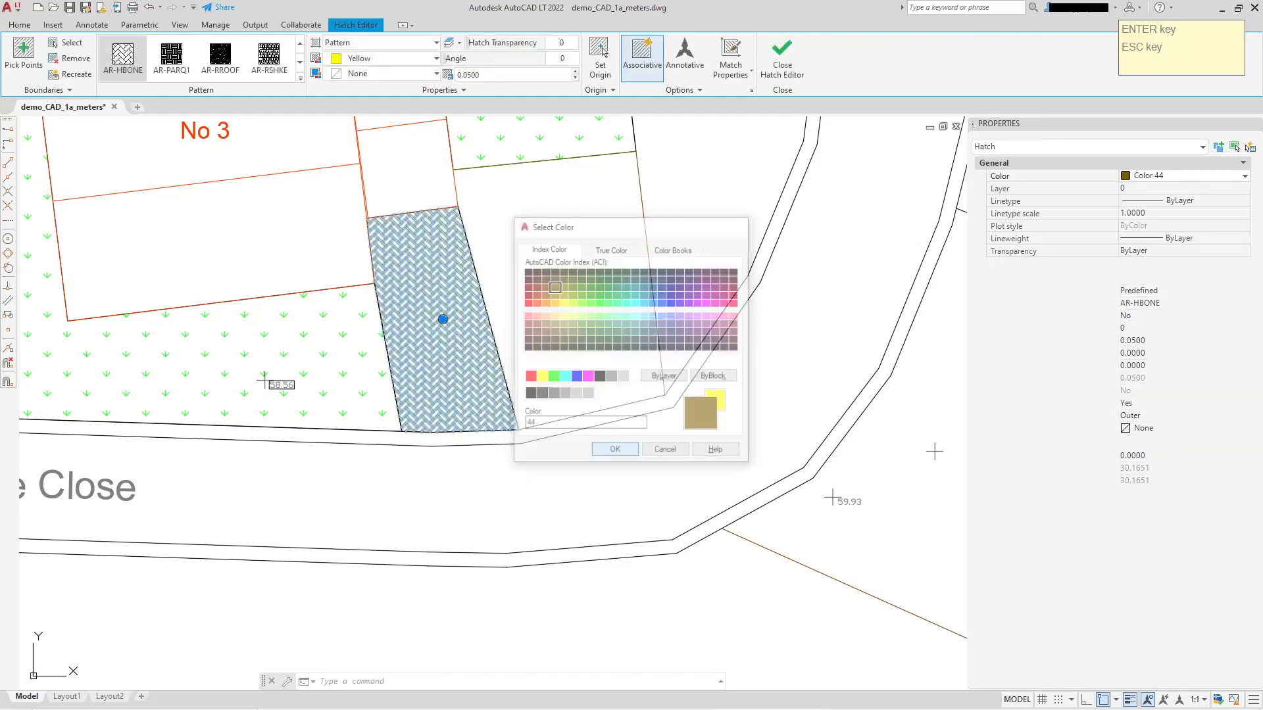
click(613, 451)
scroll(429, 305, up, 2)
key(Escape)
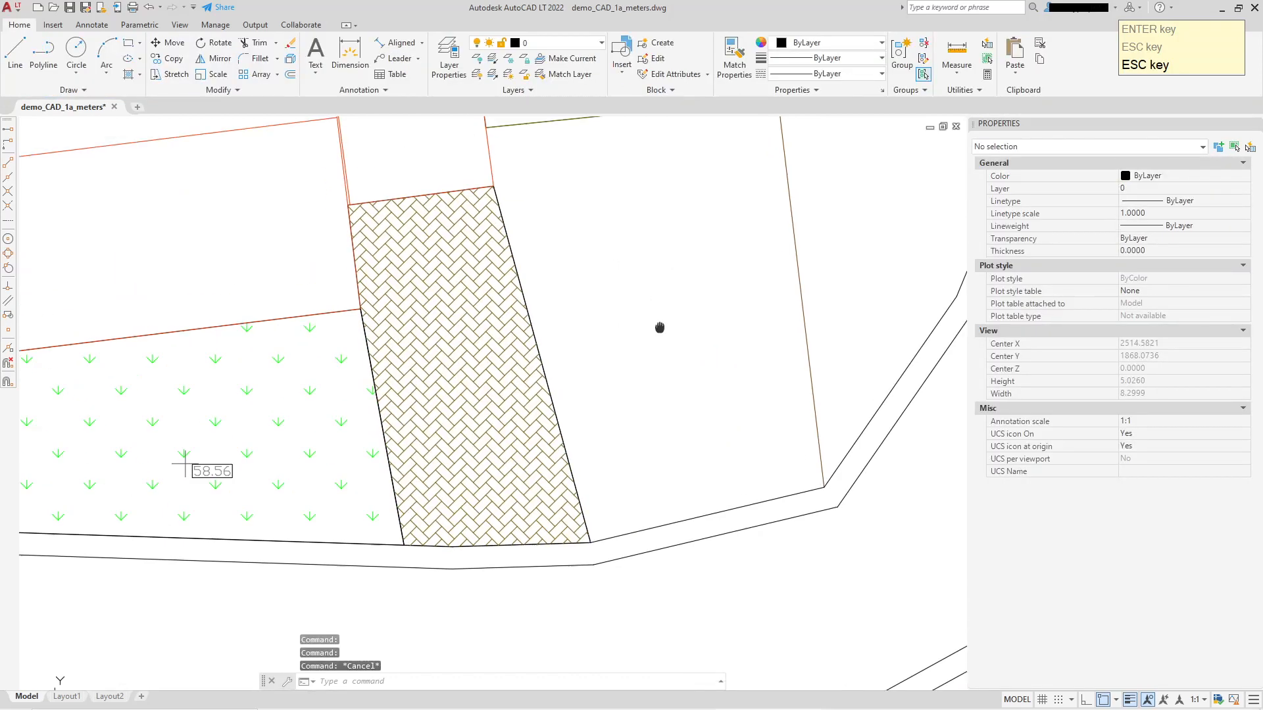
Examine the driveway's herringbone hatch up close and in the context of the surrounding Dingle Close plots.
scroll(502, 367, up, 3)
scroll(507, 367, down, 5)
middle_drag(520, 380, 550, 291)
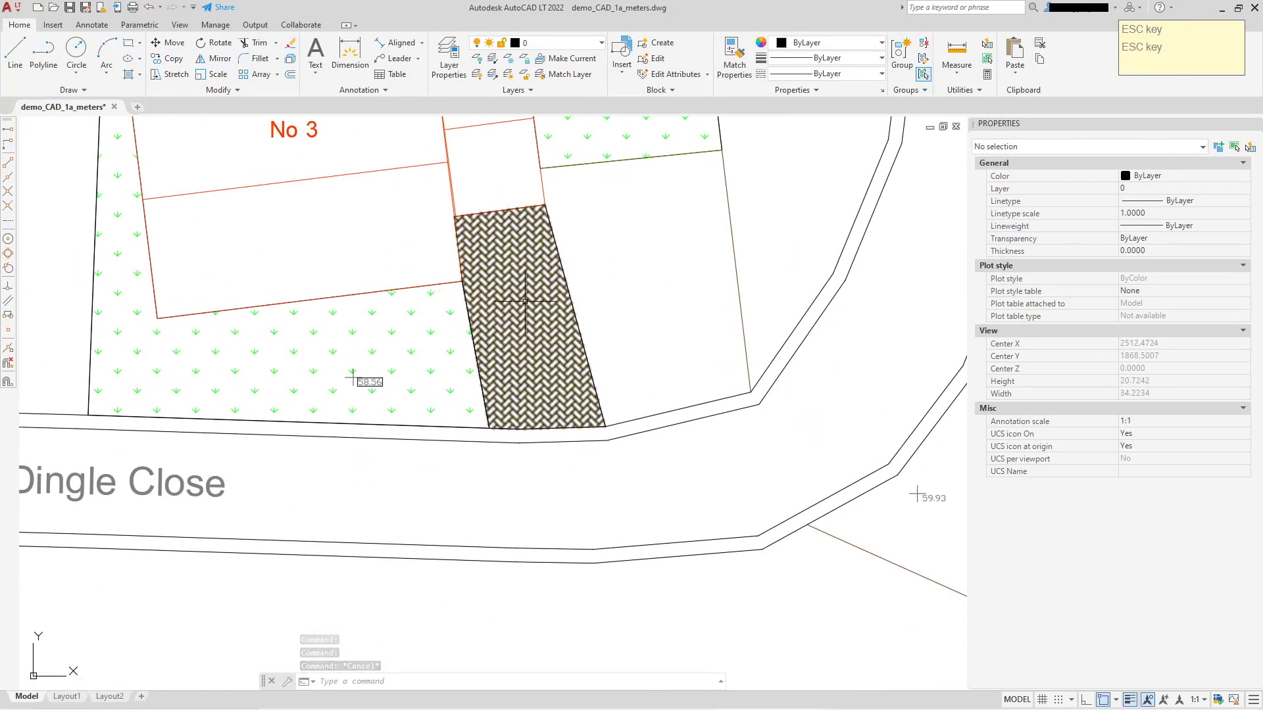
scroll(522, 306, up, 3)
scroll(507, 277, down, 3)
scroll(453, 323, up, 1)
scroll(454, 323, down, 1)
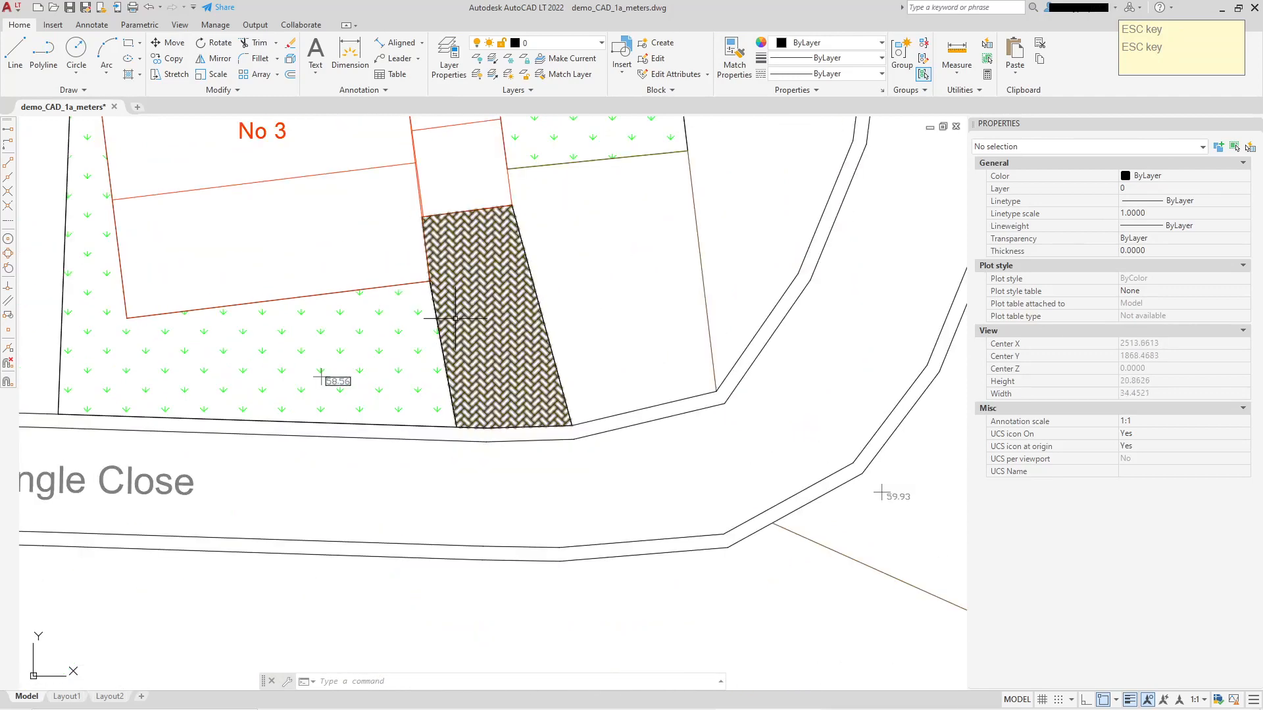
scroll(342, 313, down, 2)
middle_drag(371, 276, 506, 394)
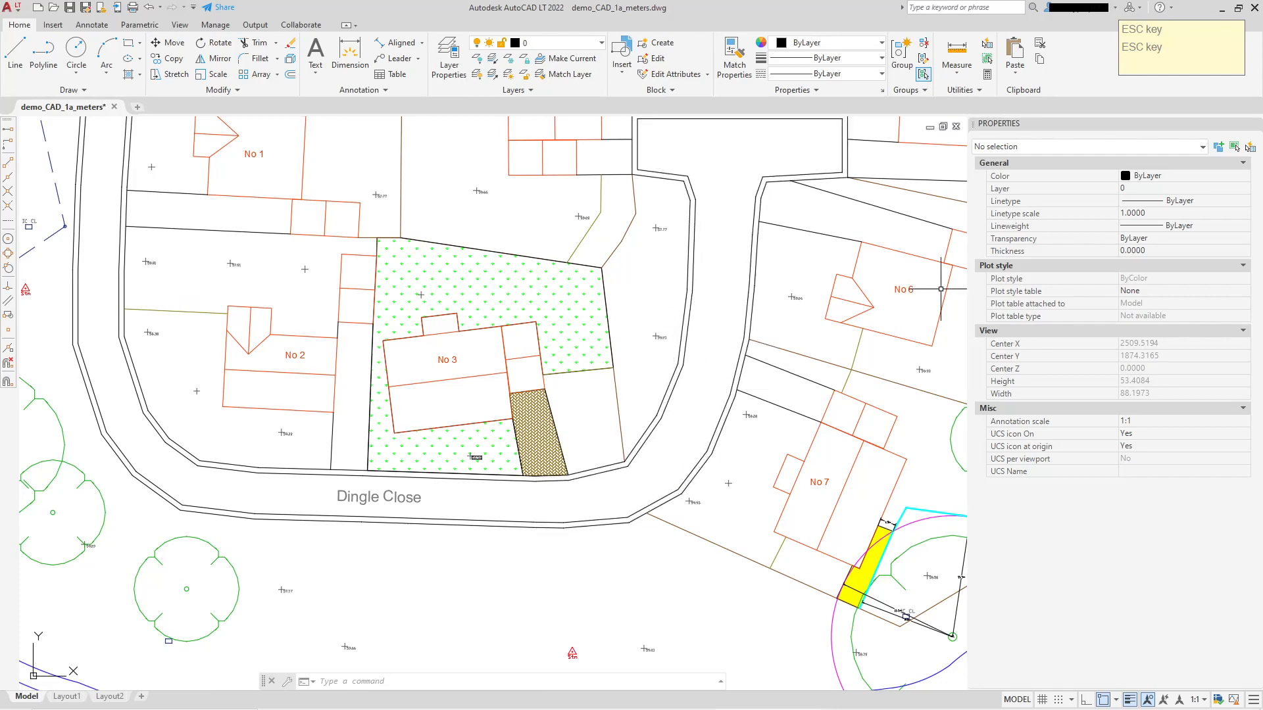
key(ctrl+z)
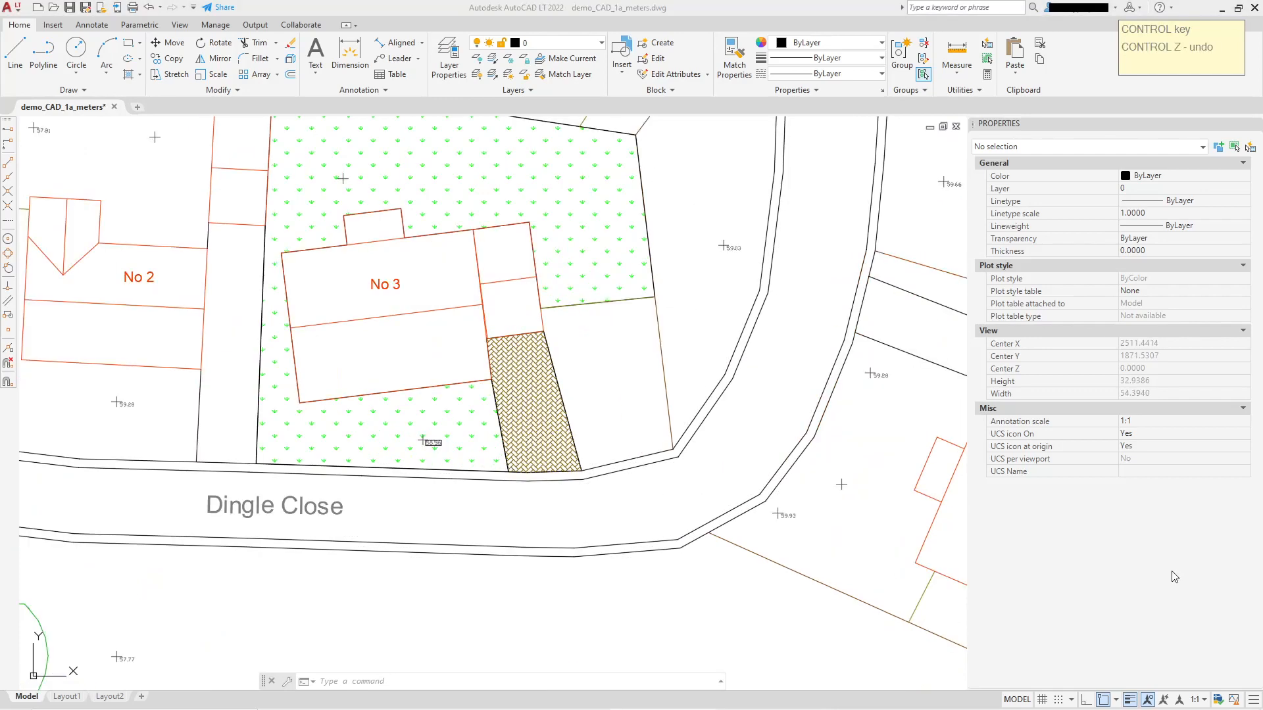
middle_drag(664, 307, 659, 399)
scroll(659, 401, down, 2)
middle_drag(661, 316, 489, 282)
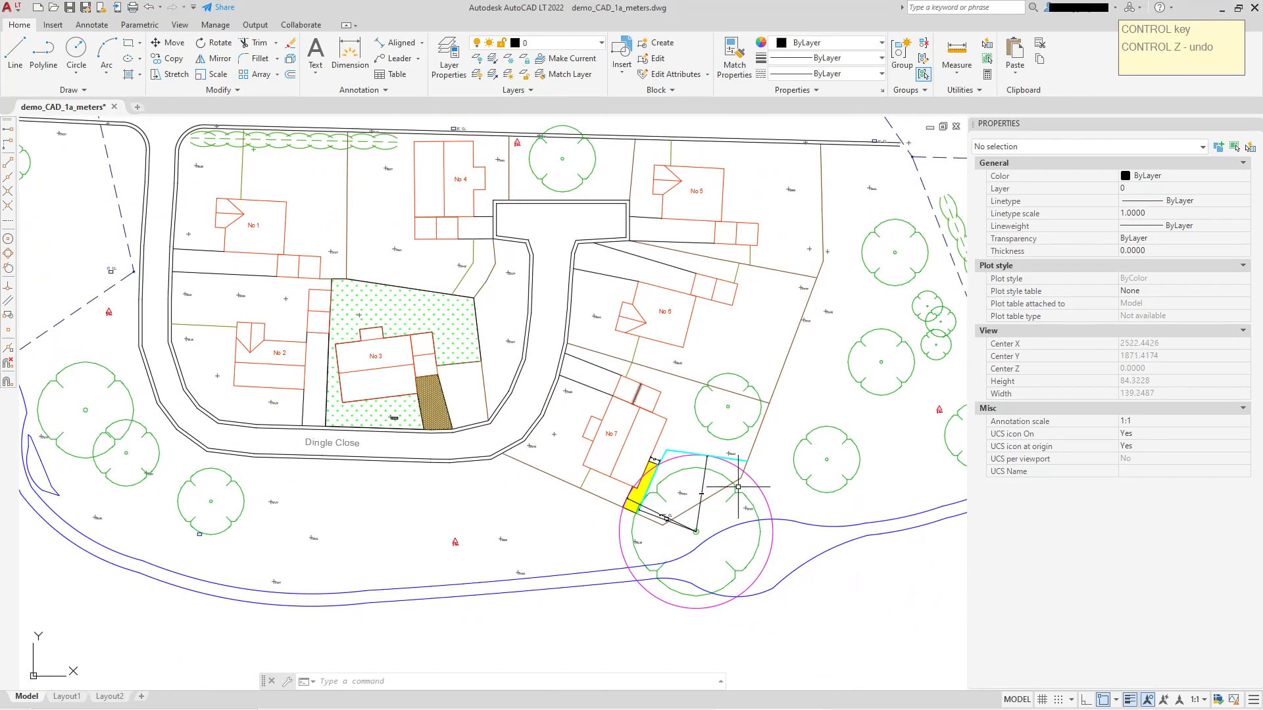
Hatch the gardens of No 6, No 5 and No 4 in yellow ANSI37 by picking internal points.
scroll(726, 460, up, 2)
scroll(671, 419, down, 2)
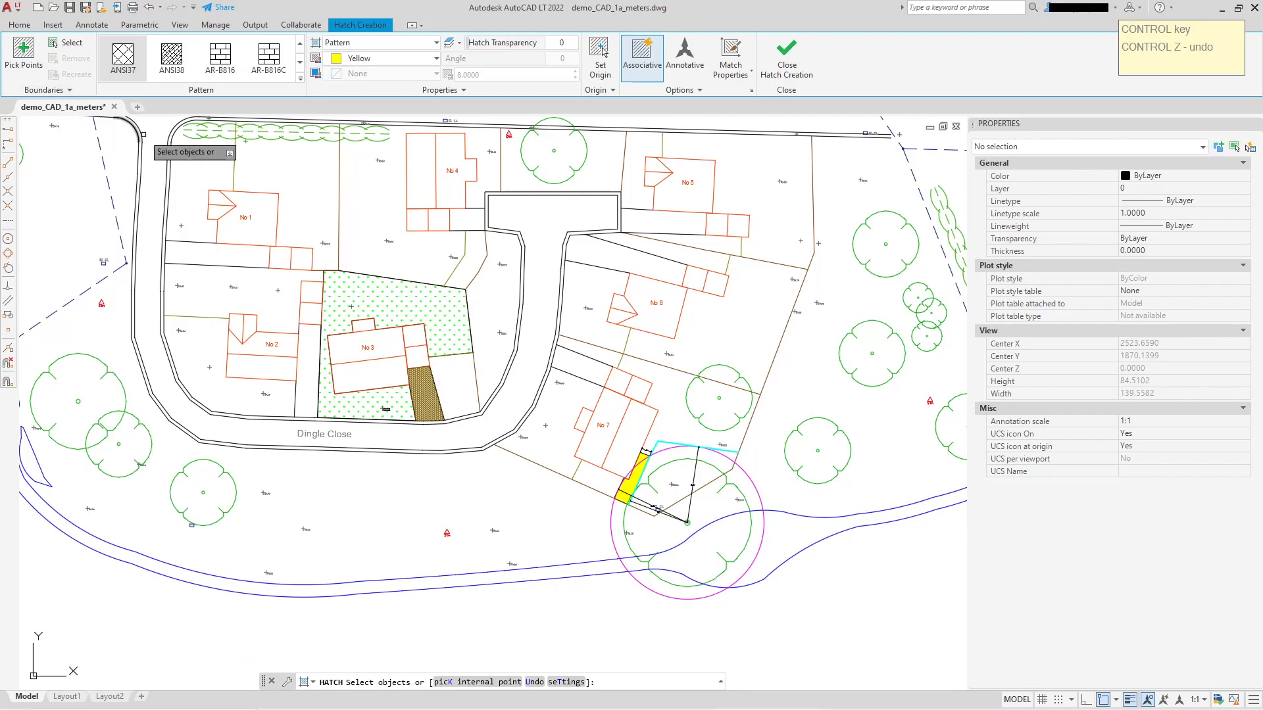
click(483, 684)
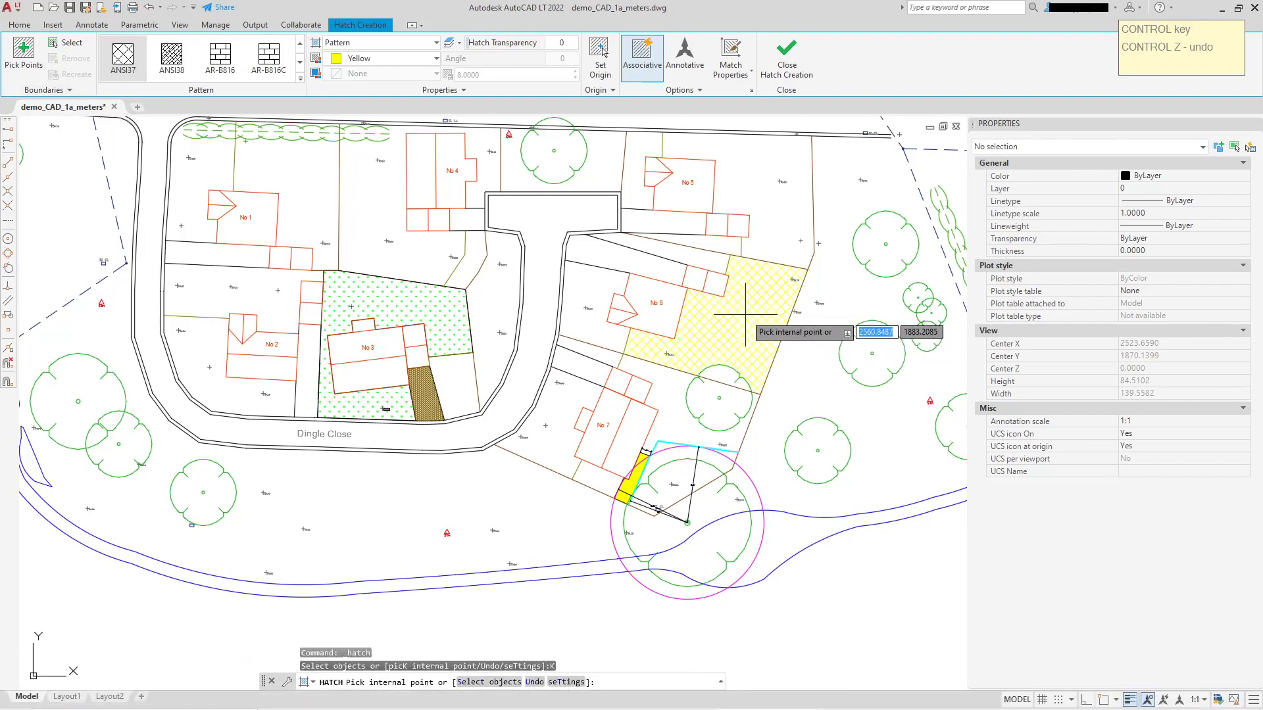
click(753, 309)
click(754, 164)
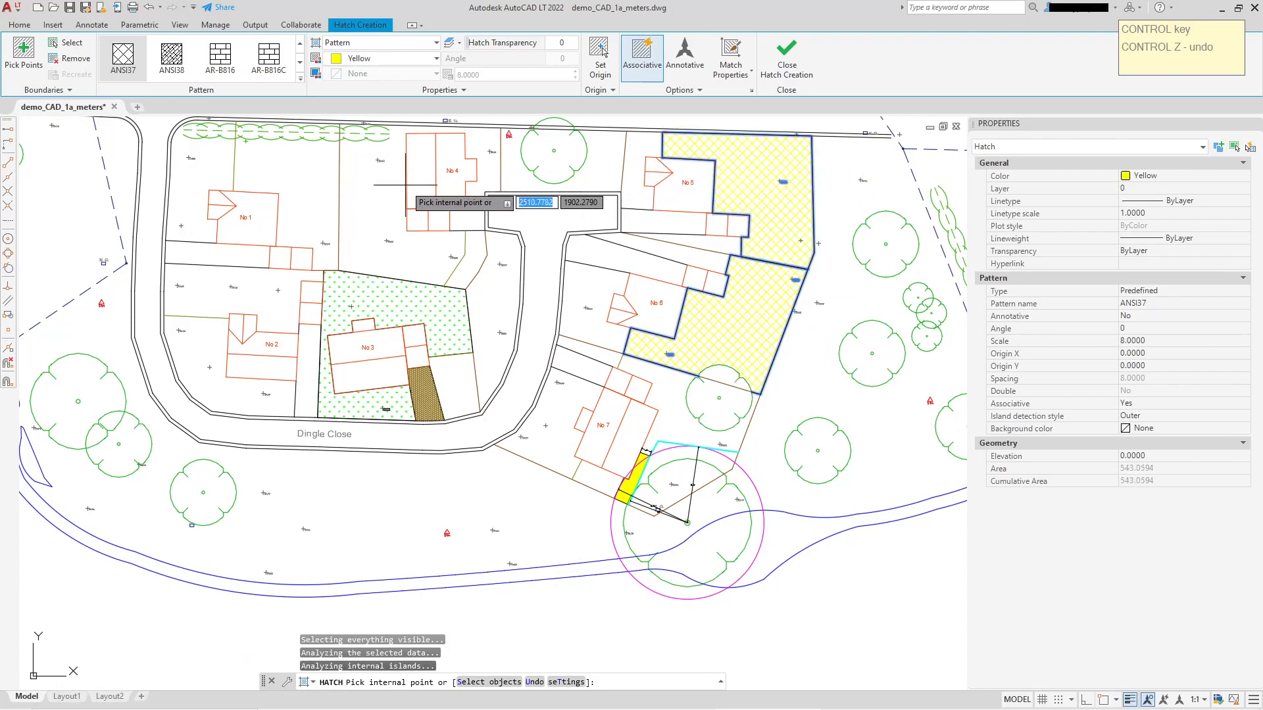
key(Escape)
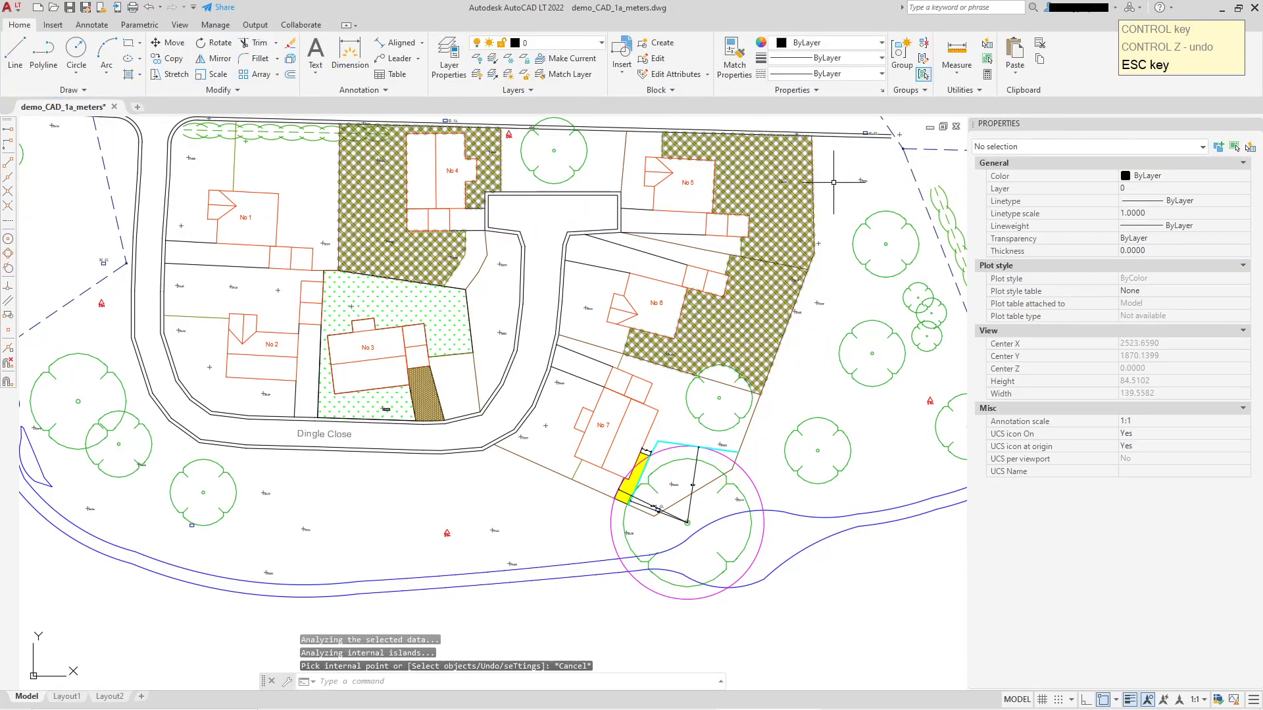
Match the properties of No 3's green grass hatch onto the yellow garden hatch of No 4, No 5 and No 6.
click(734, 57)
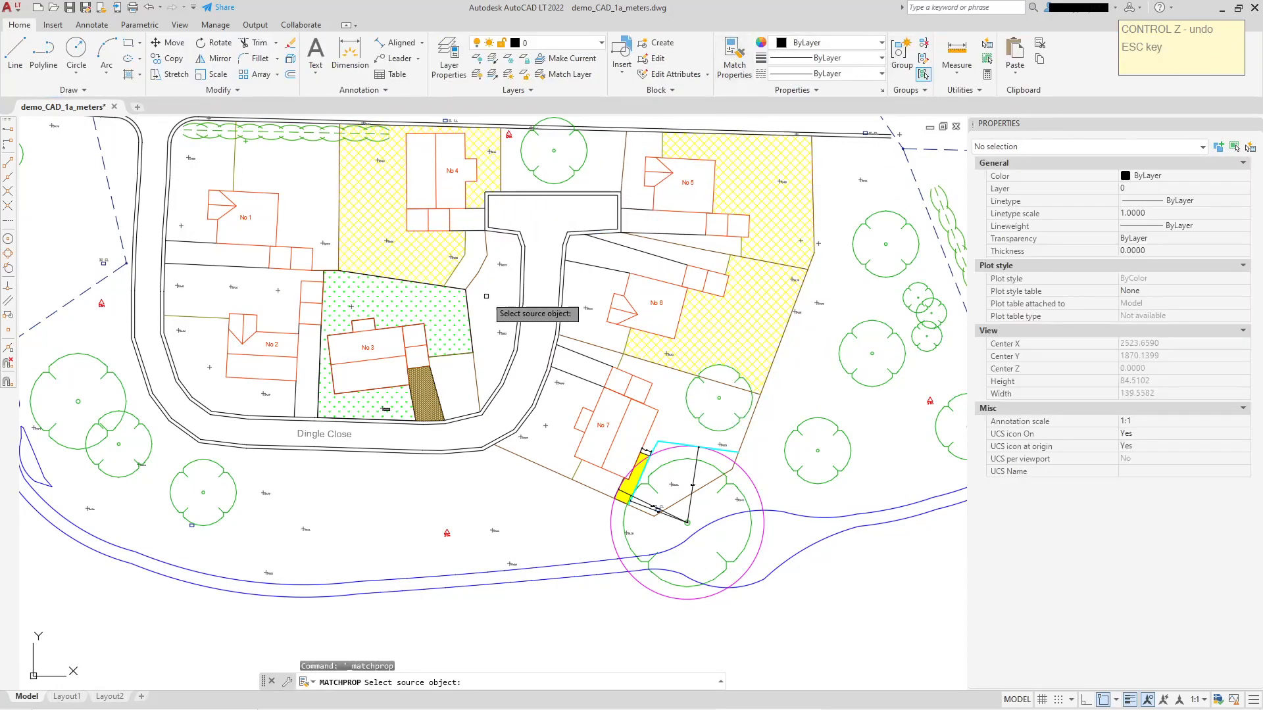
click(445, 305)
click(411, 242)
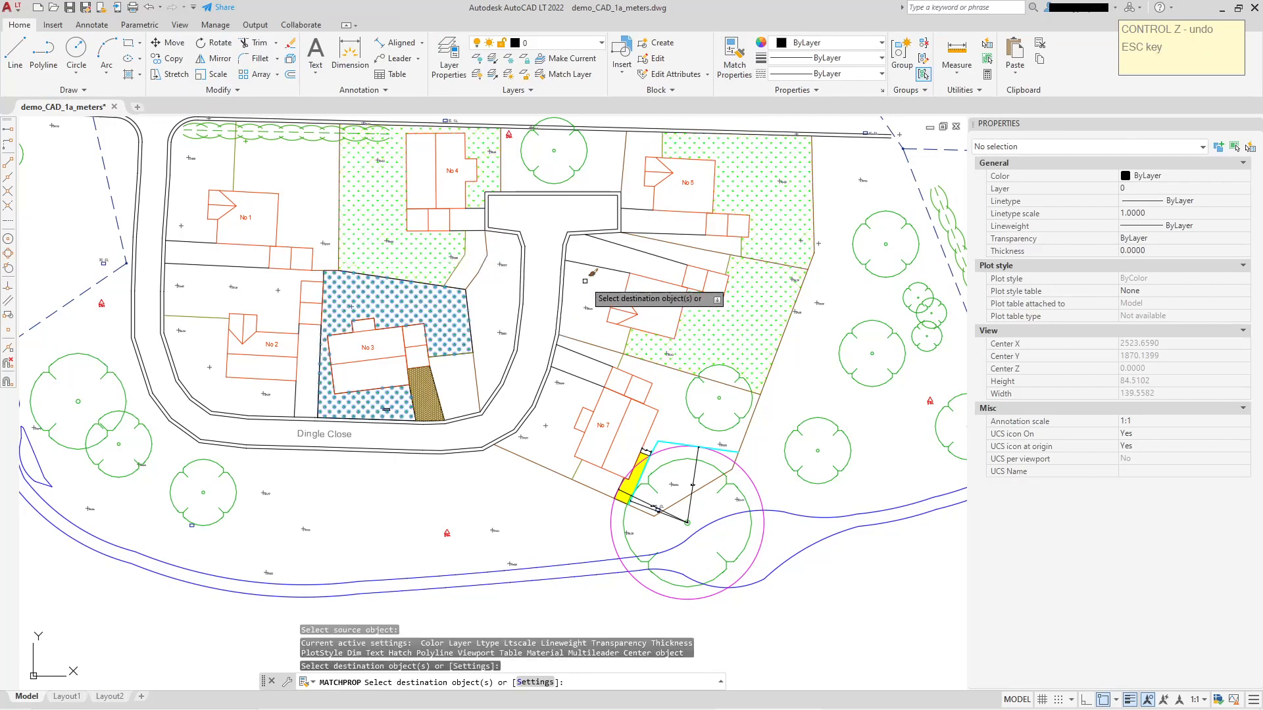
Finish matching properties and change the combined garden hatch of No 4, No 5 and No 6 to the ANSI31 pattern.
key(Escape)
scroll(764, 337, up, 5)
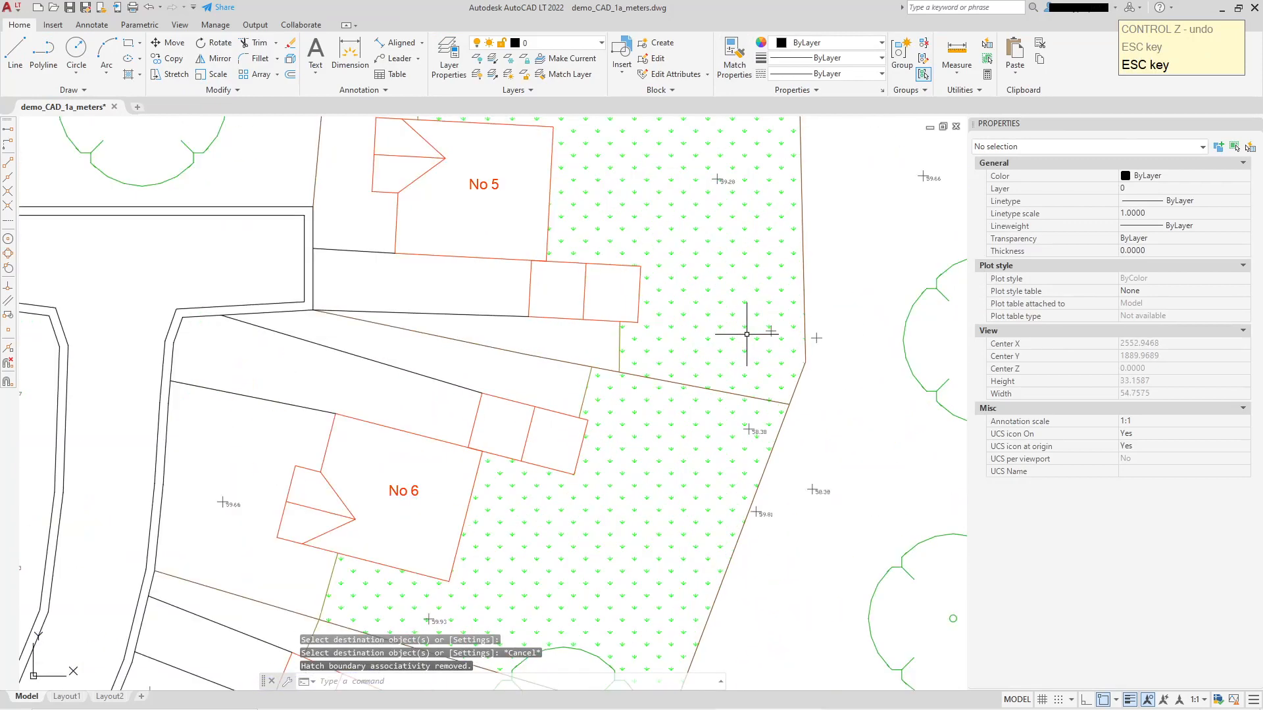
scroll(572, 394, down, 2)
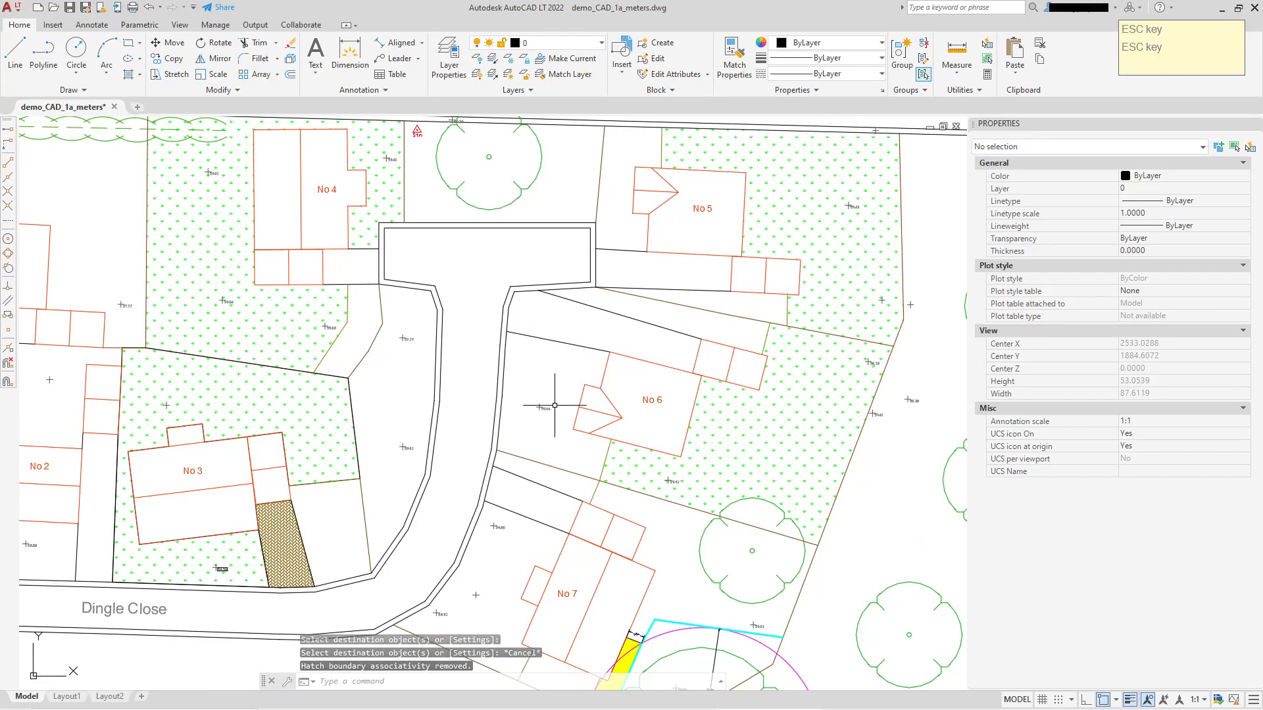
scroll(560, 372, down, 2)
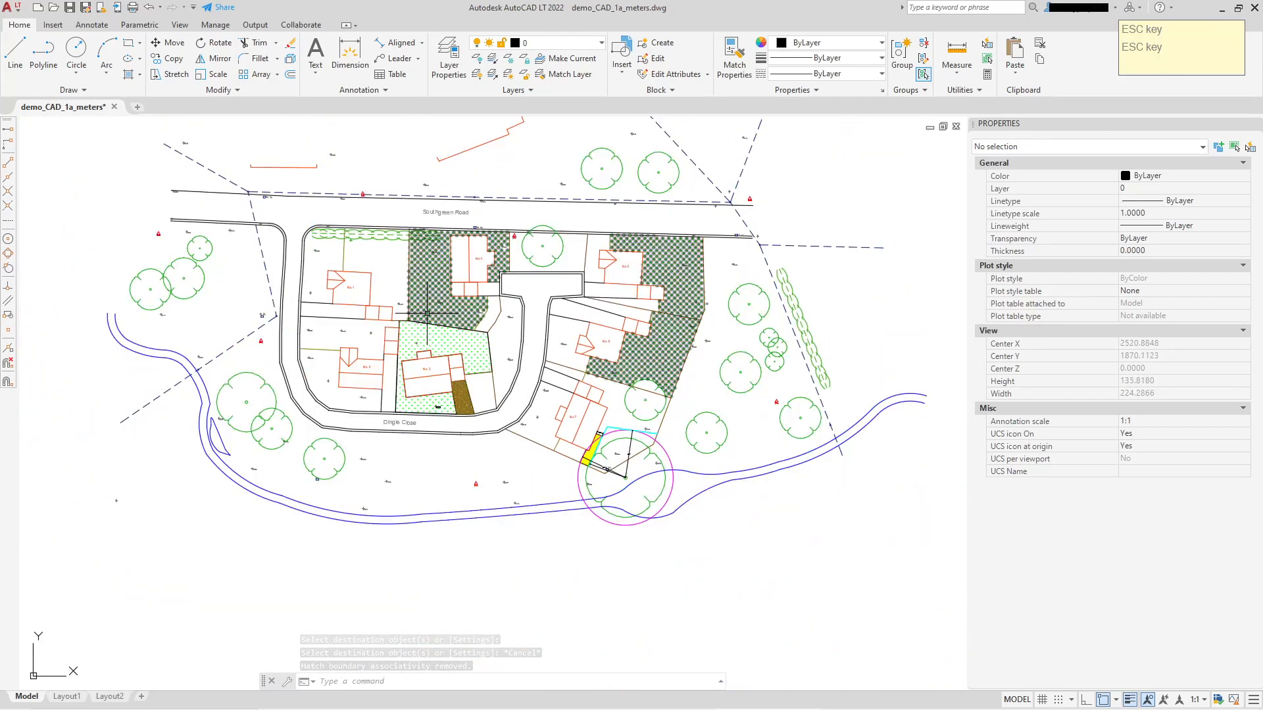
middle_drag(223, 198, 268, 233)
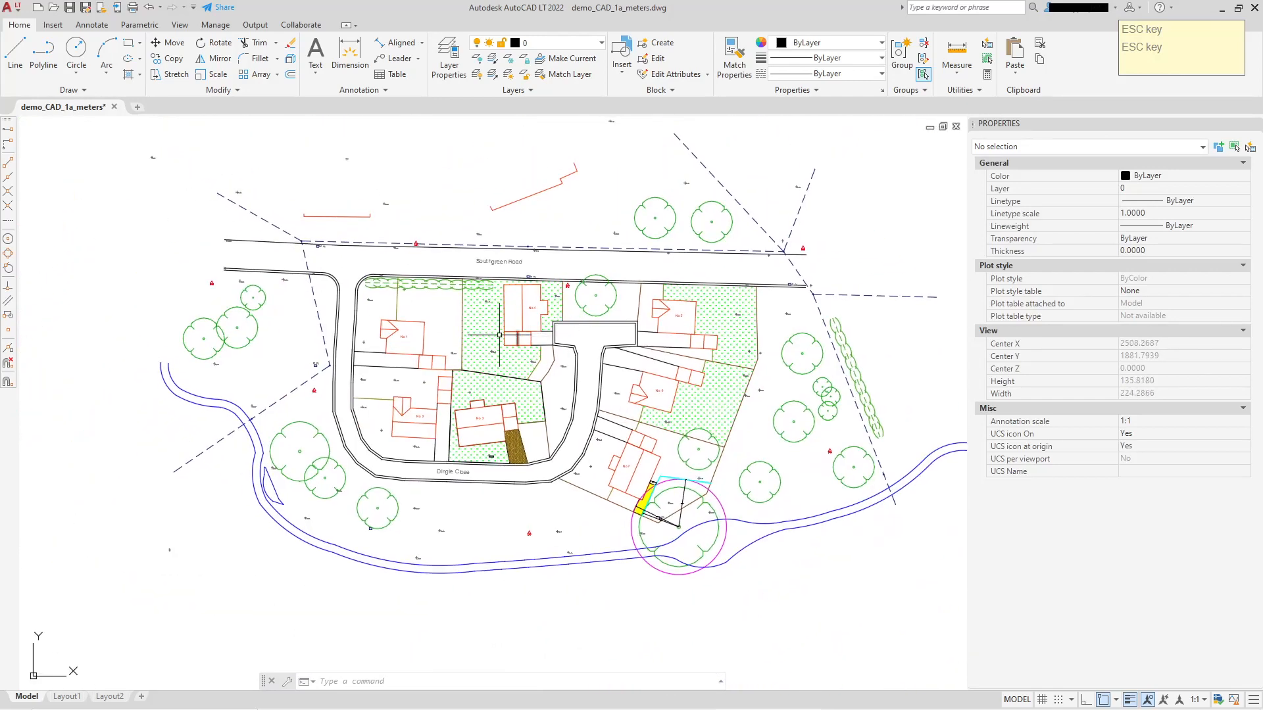
scroll(473, 322, up, 4)
click(467, 269)
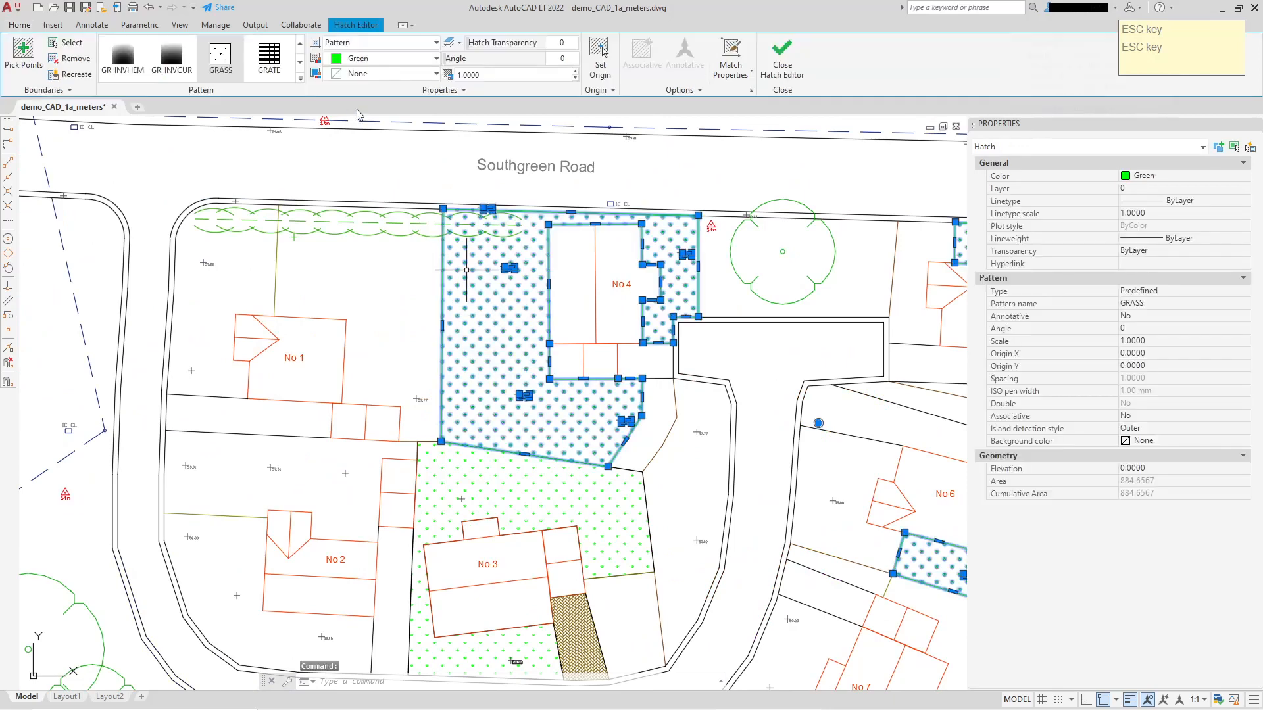
click(300, 51)
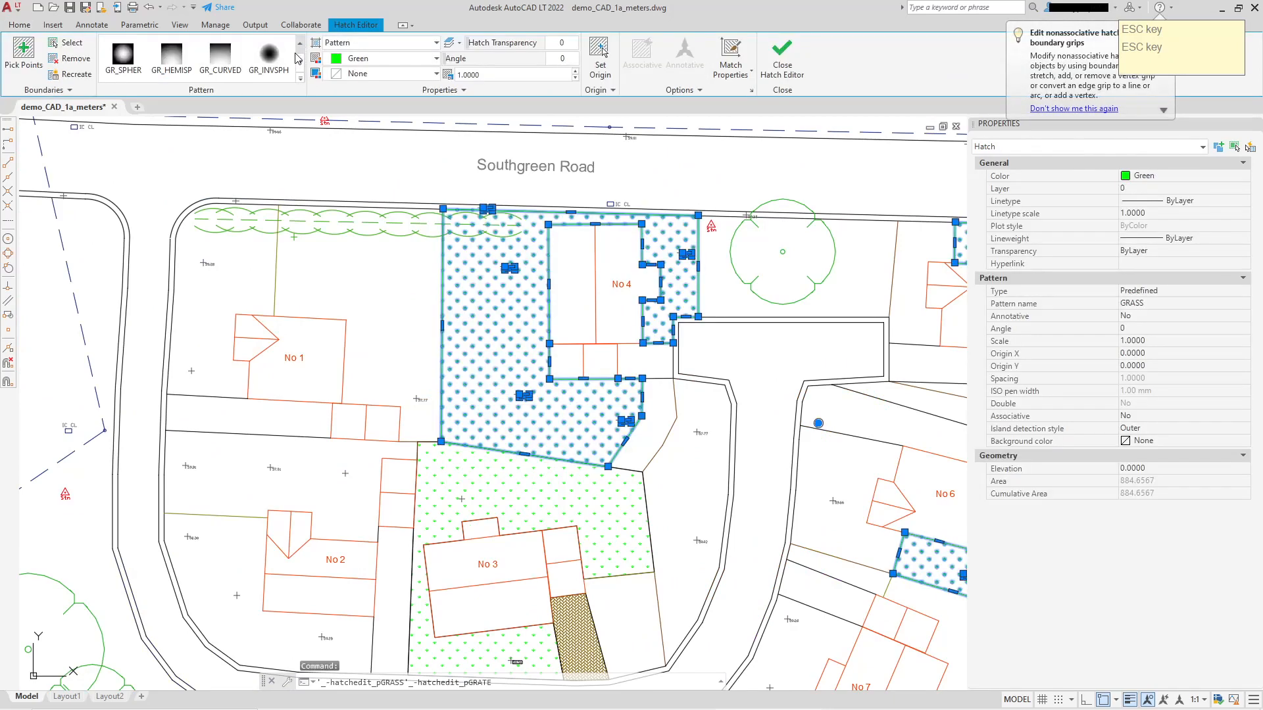
click(303, 81)
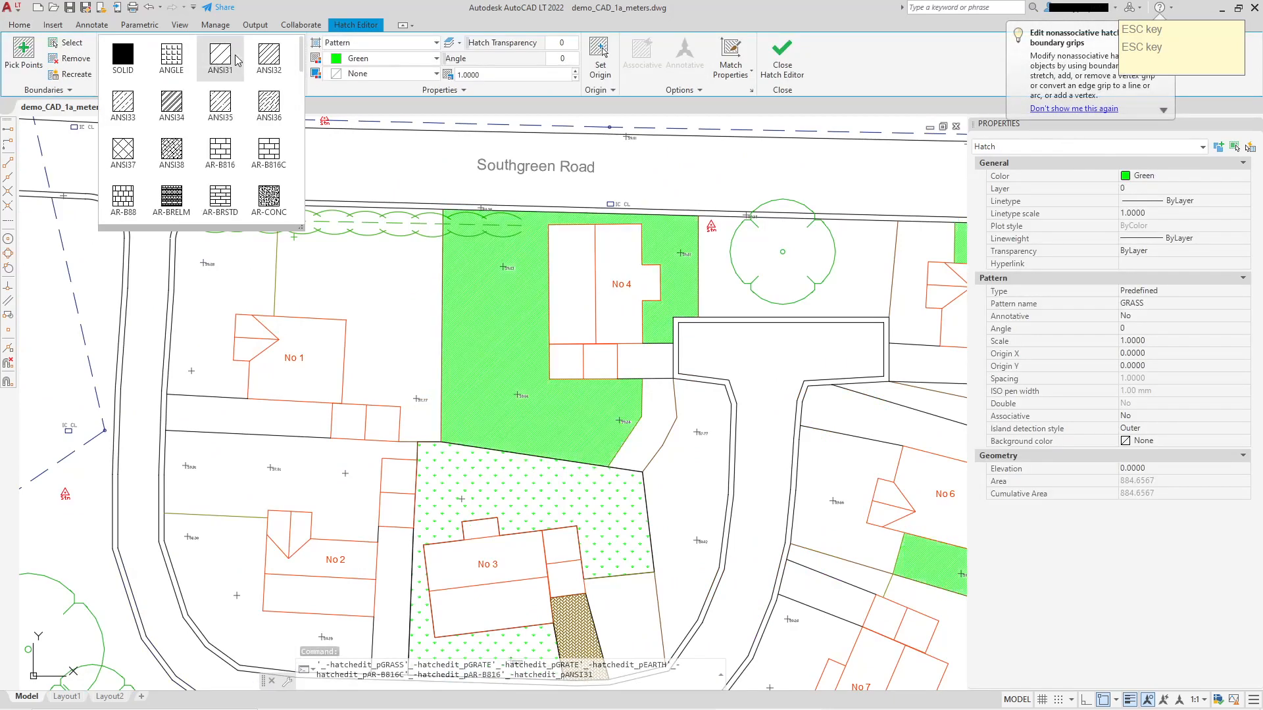
click(225, 58)
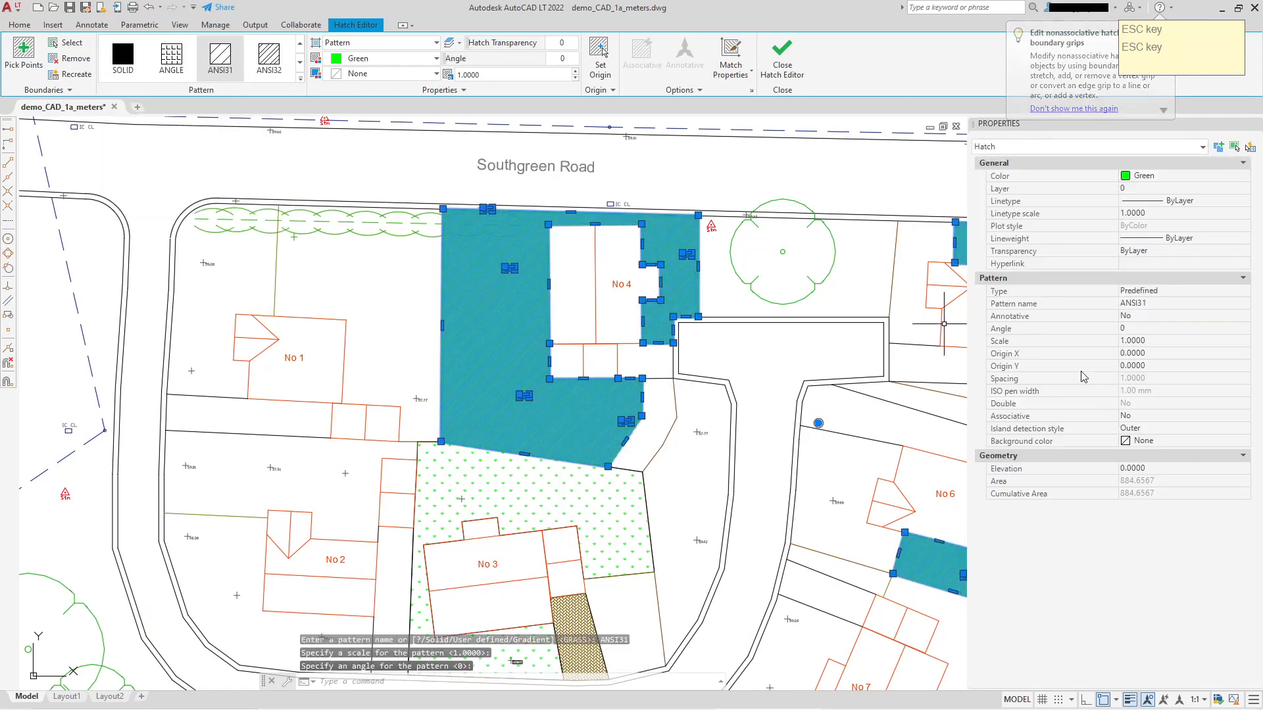
Try the ANSI31 garden hatch at scale 4, settle on scale 8, and clear the selection.
click(1165, 341)
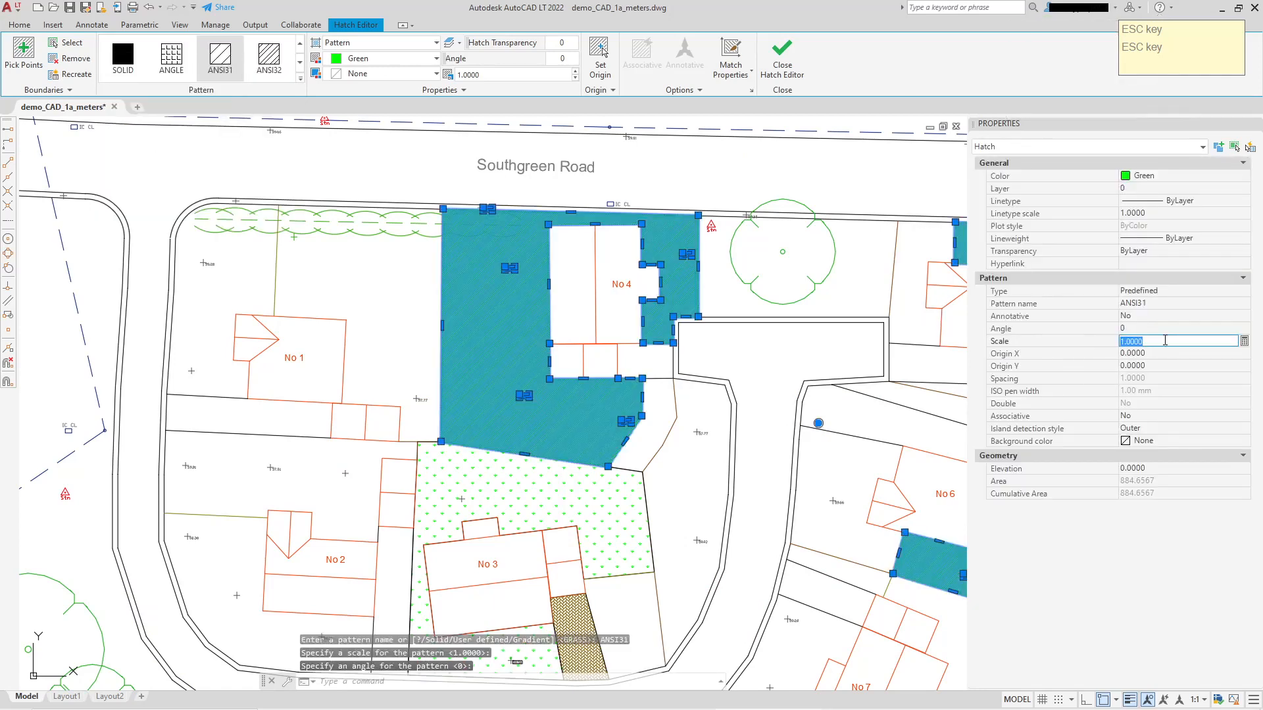
text(4)
key(Return)
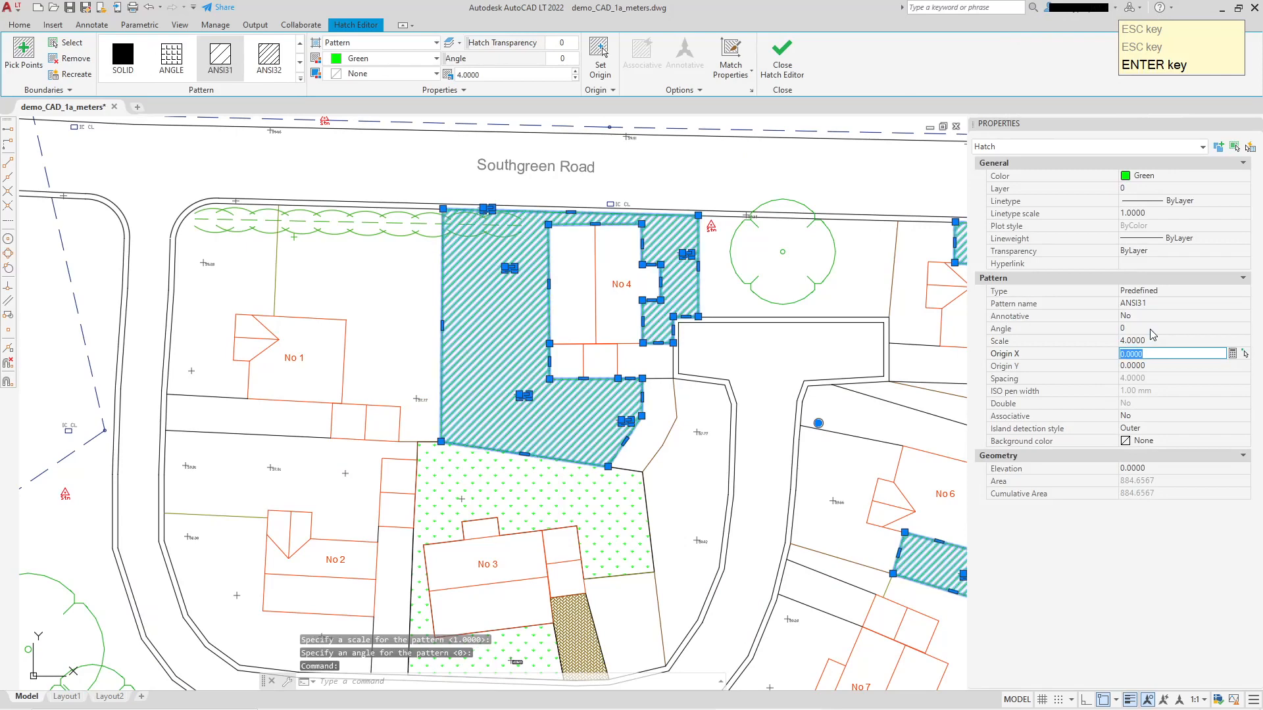
click(494, 75)
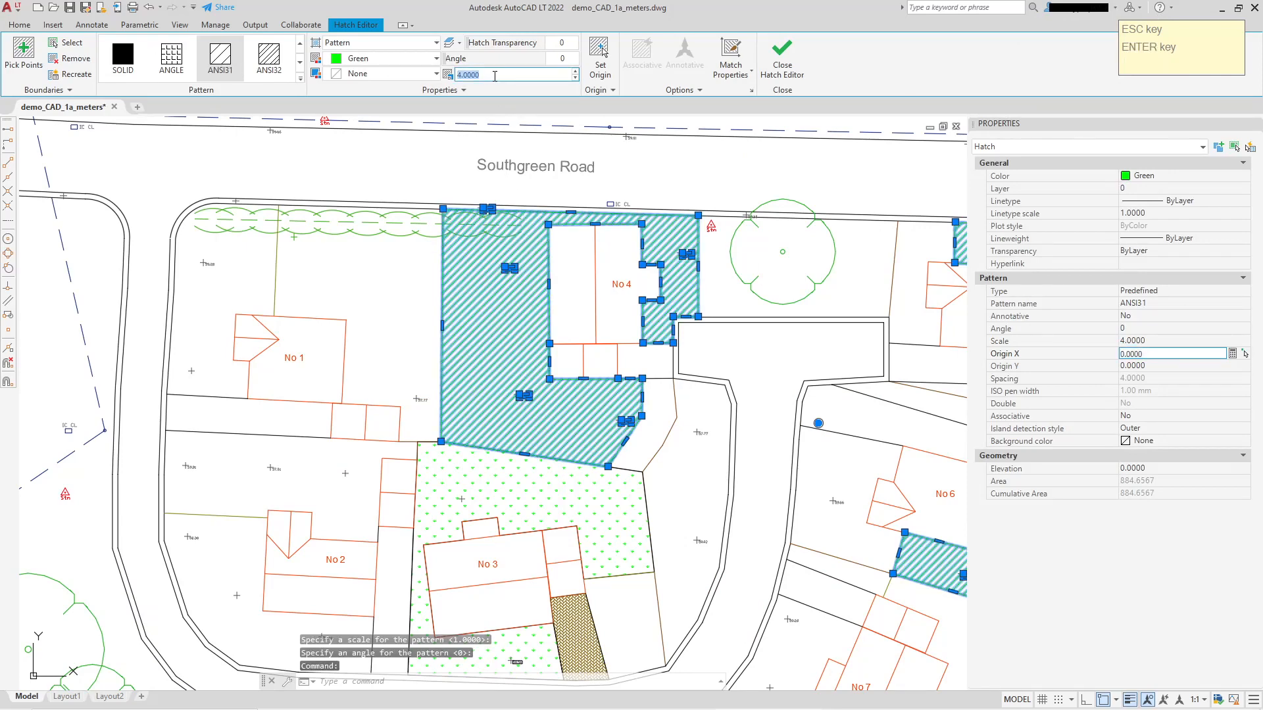
text(8)
key(Return)
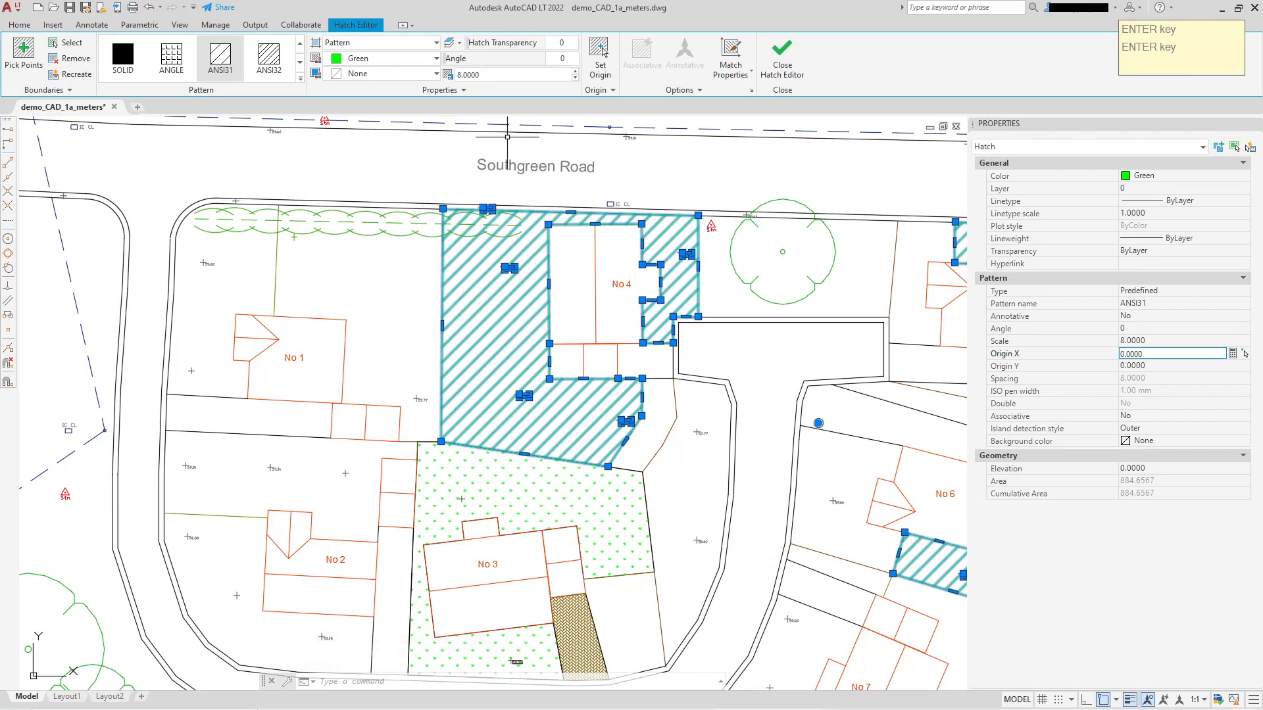
key(Escape)
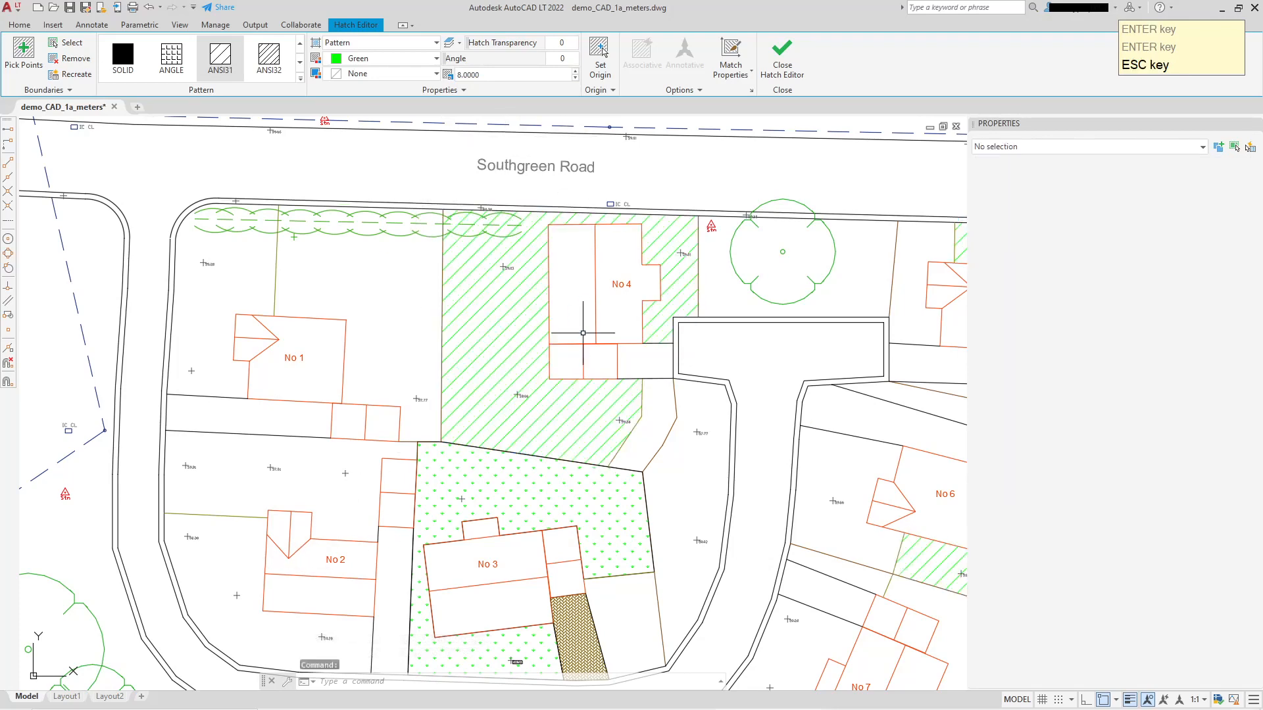
Rotate the ANSI31 garden hatch to an angle of 45 and settle on an angle of 90.
middle_drag(618, 315, 598, 345)
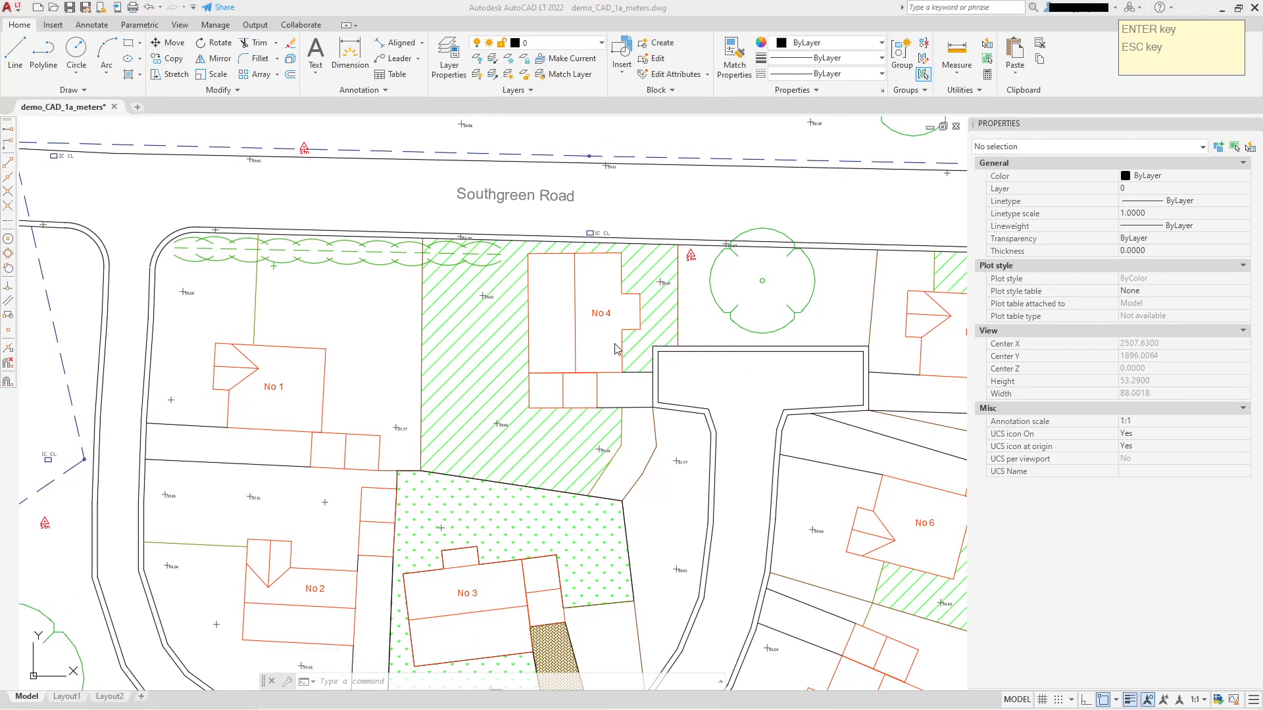
click(477, 335)
click(481, 335)
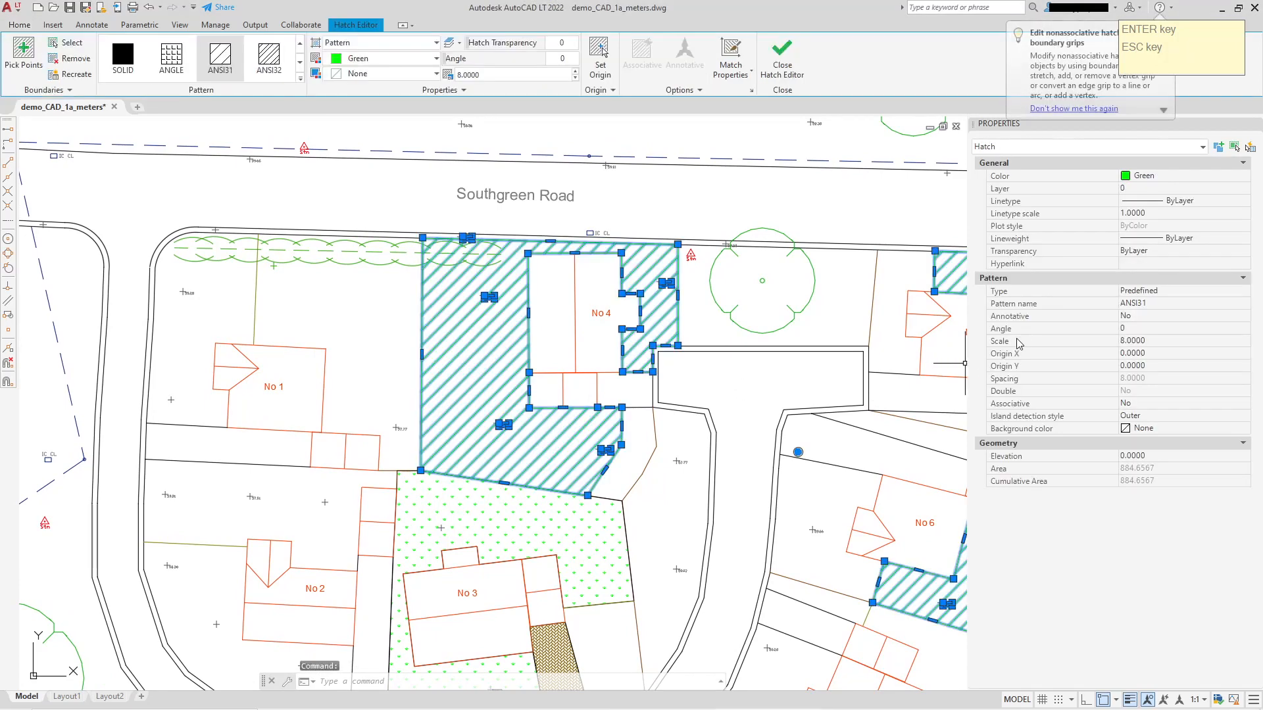
click(1151, 327)
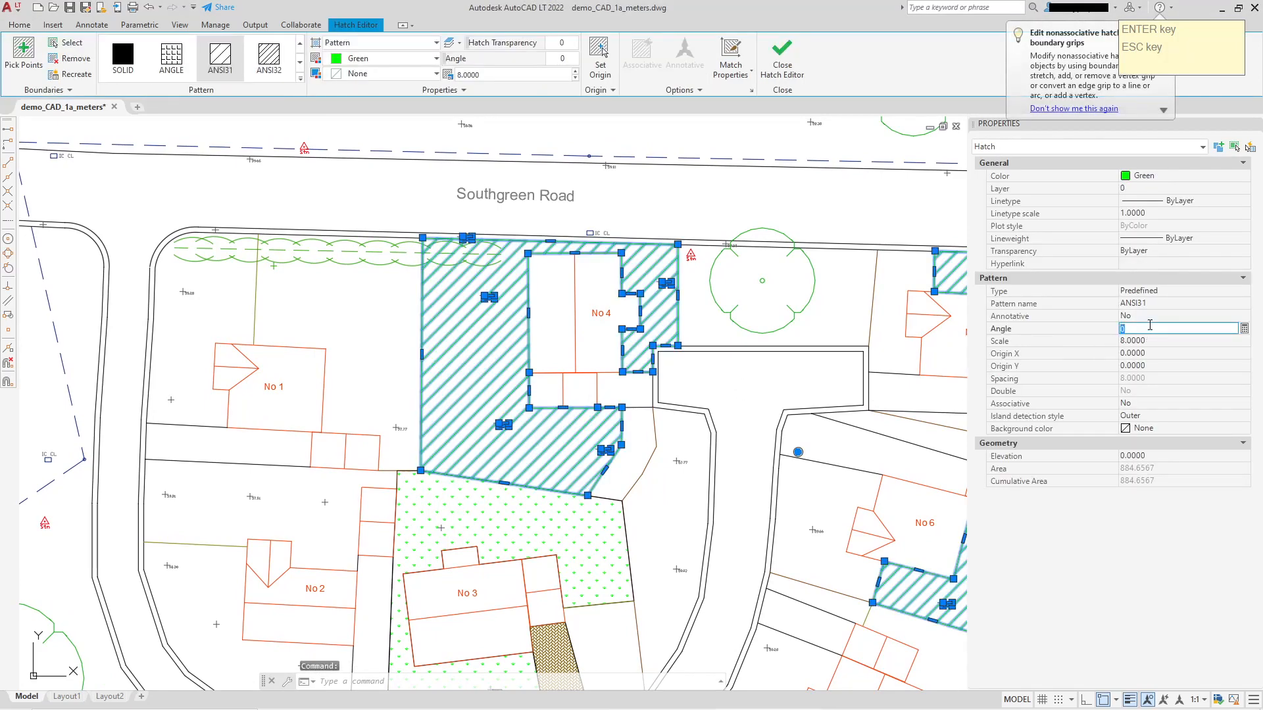
text(45)
key(Return)
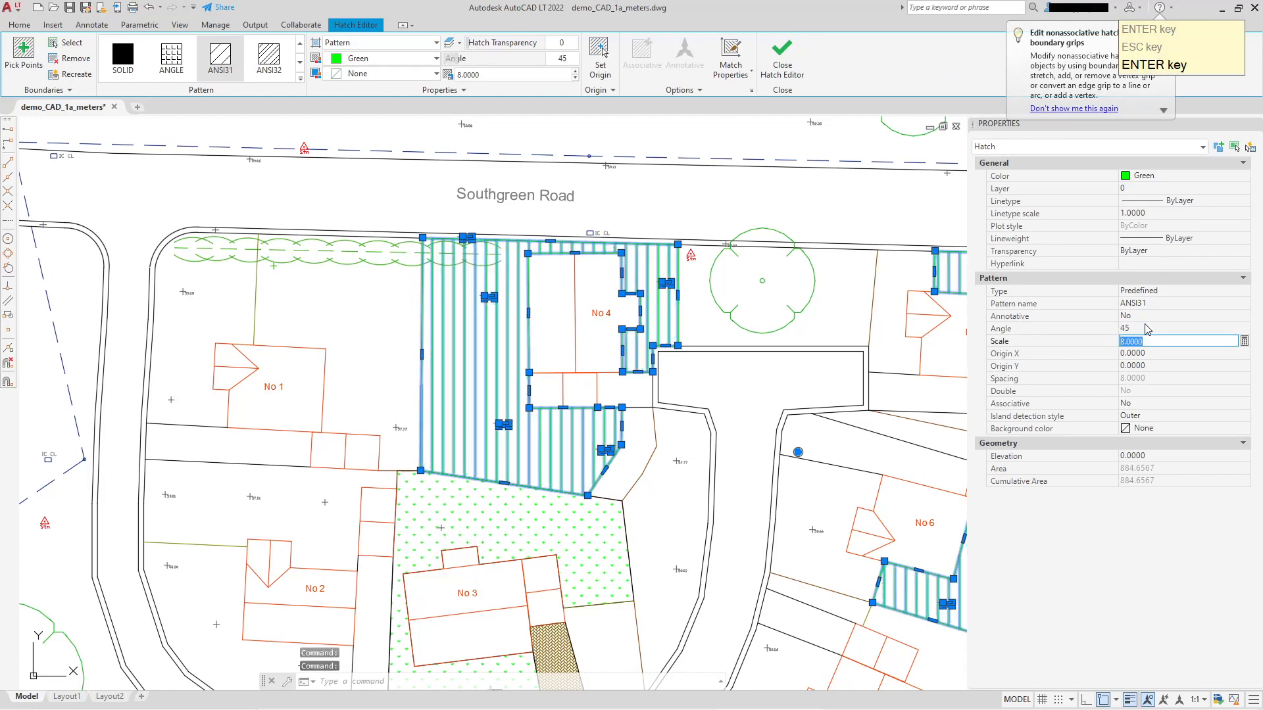
click(1147, 327)
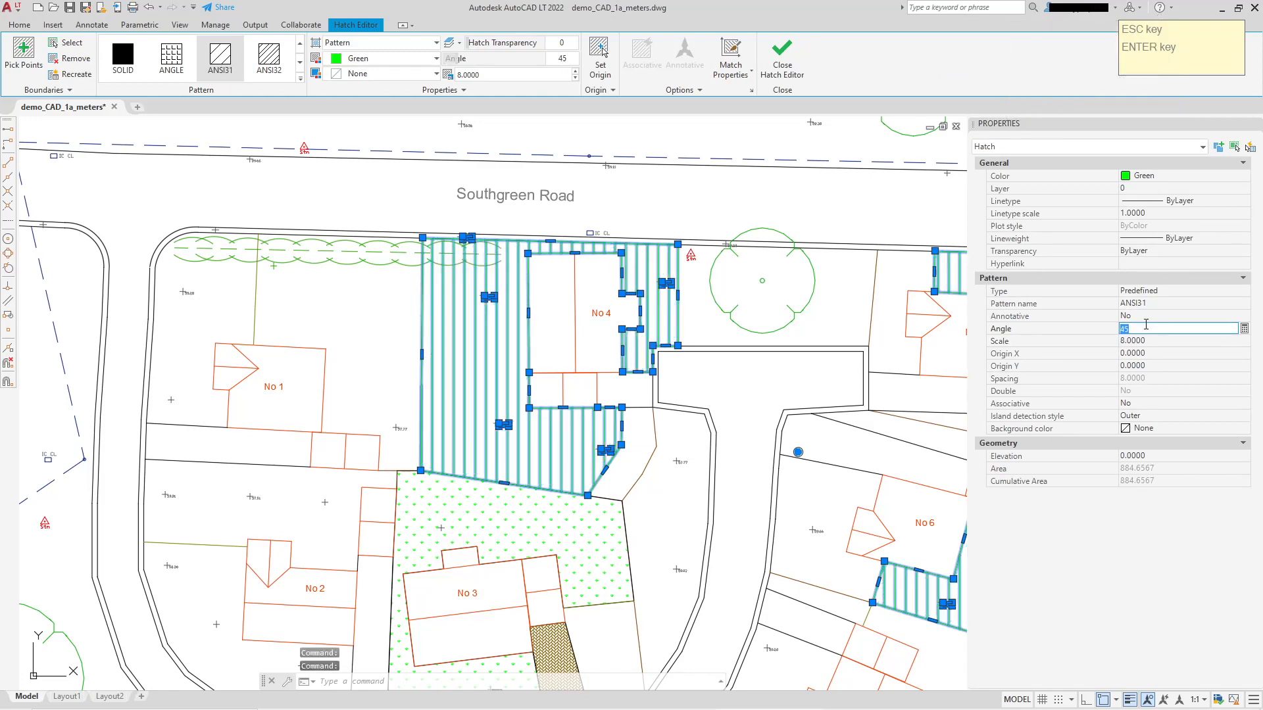
key(Return)
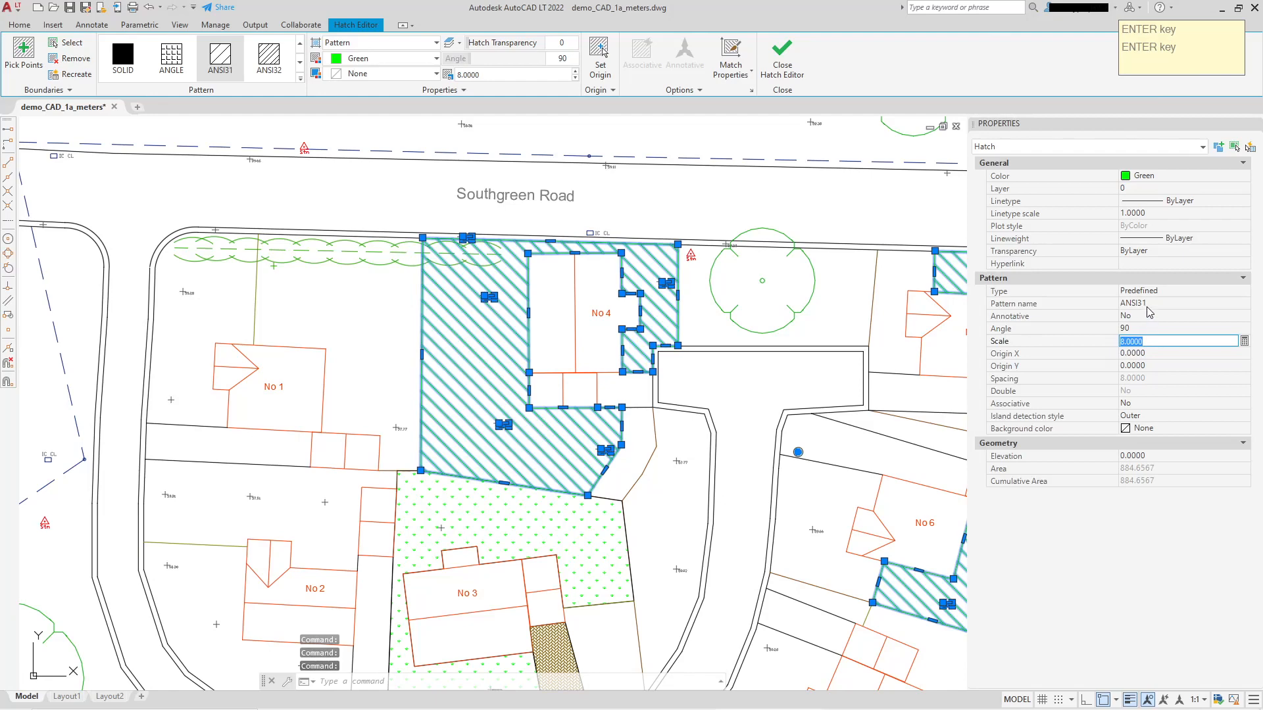
key(ctrl+z)
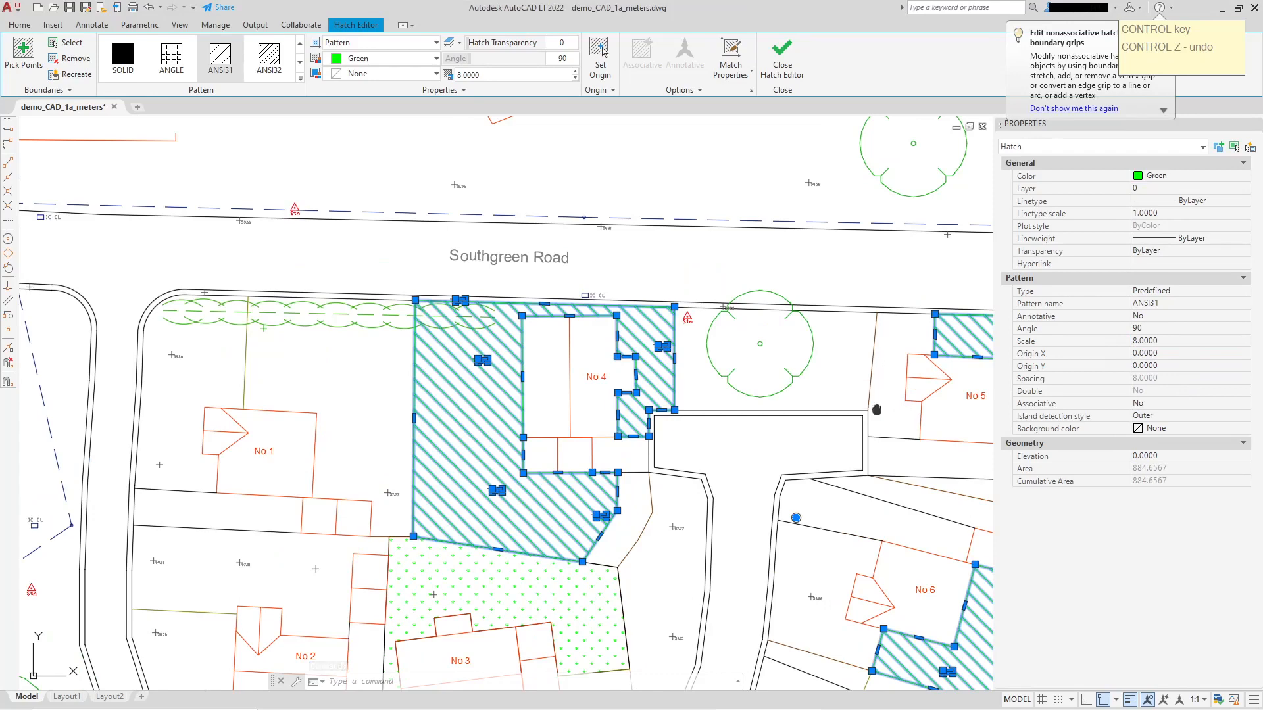
Separate the combined hatch of the No 4, No 5 and No 6 gardens into individual hatch objects.
middle_drag(877, 409, 793, 352)
scroll(794, 353, down, 2)
middle_drag(926, 334, 814, 348)
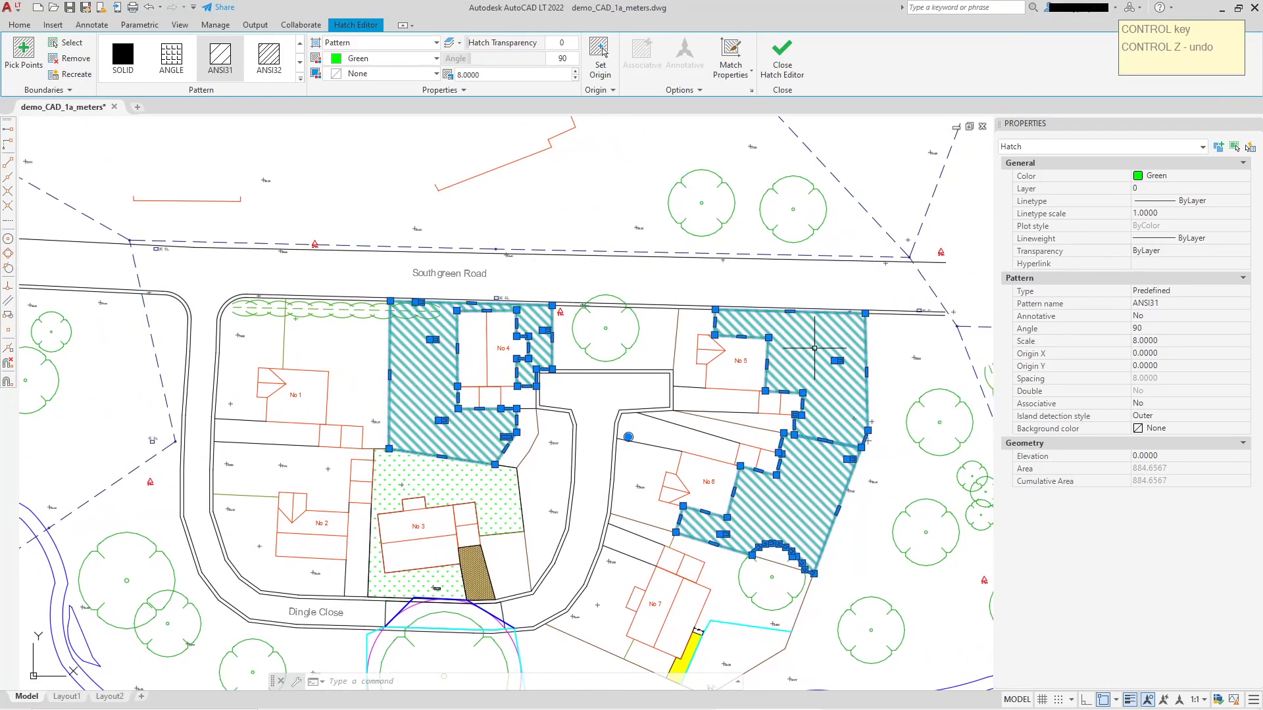
scroll(778, 350, up, 2)
key(Escape)
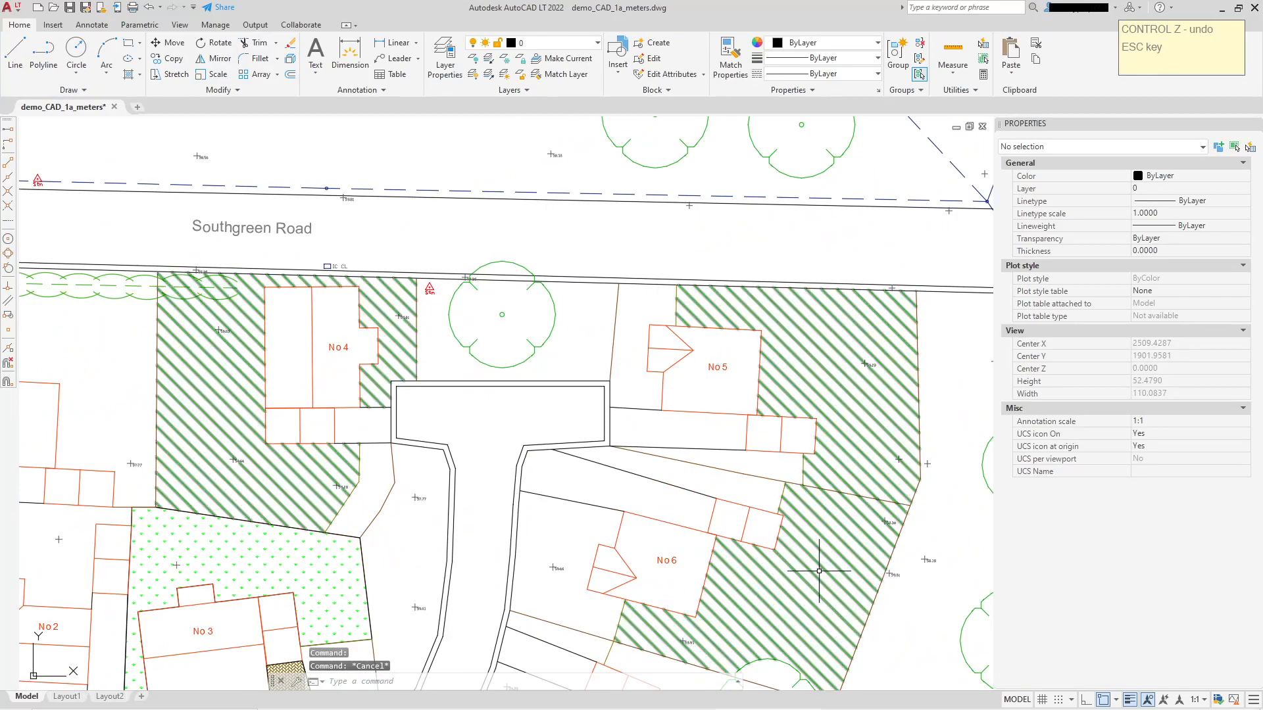
click(253, 326)
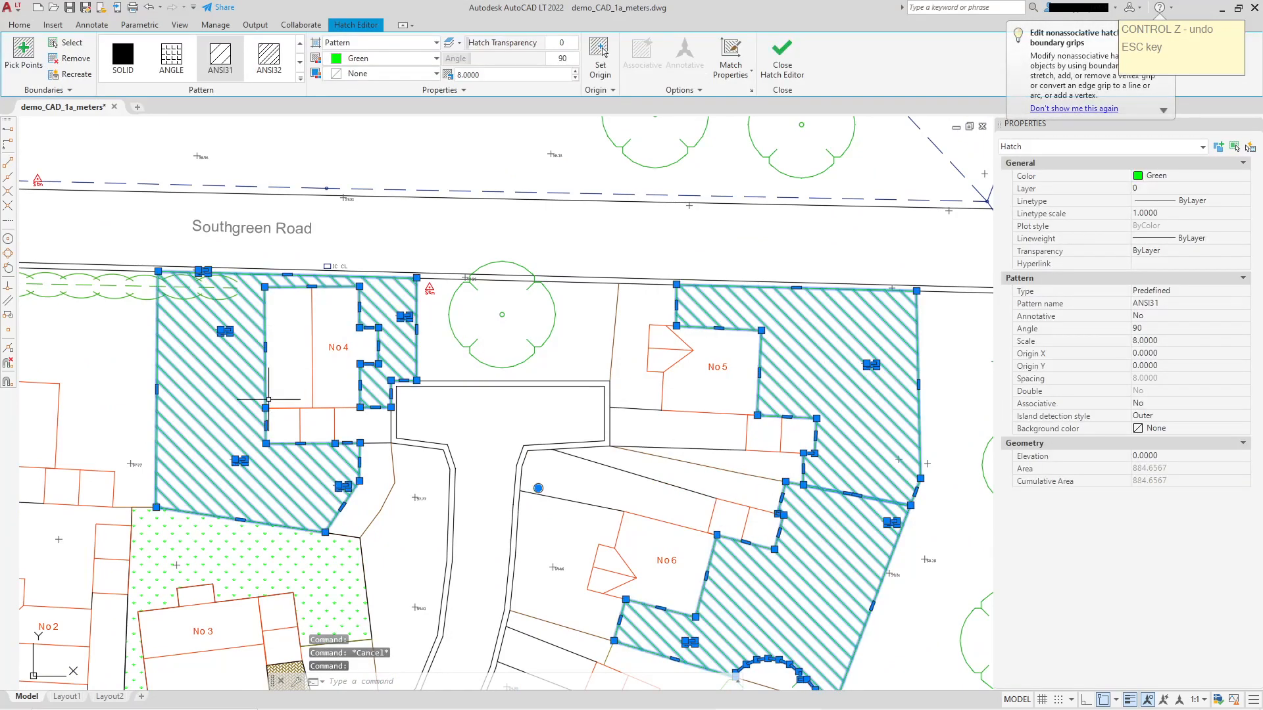
middle_drag(804, 438, 780, 388)
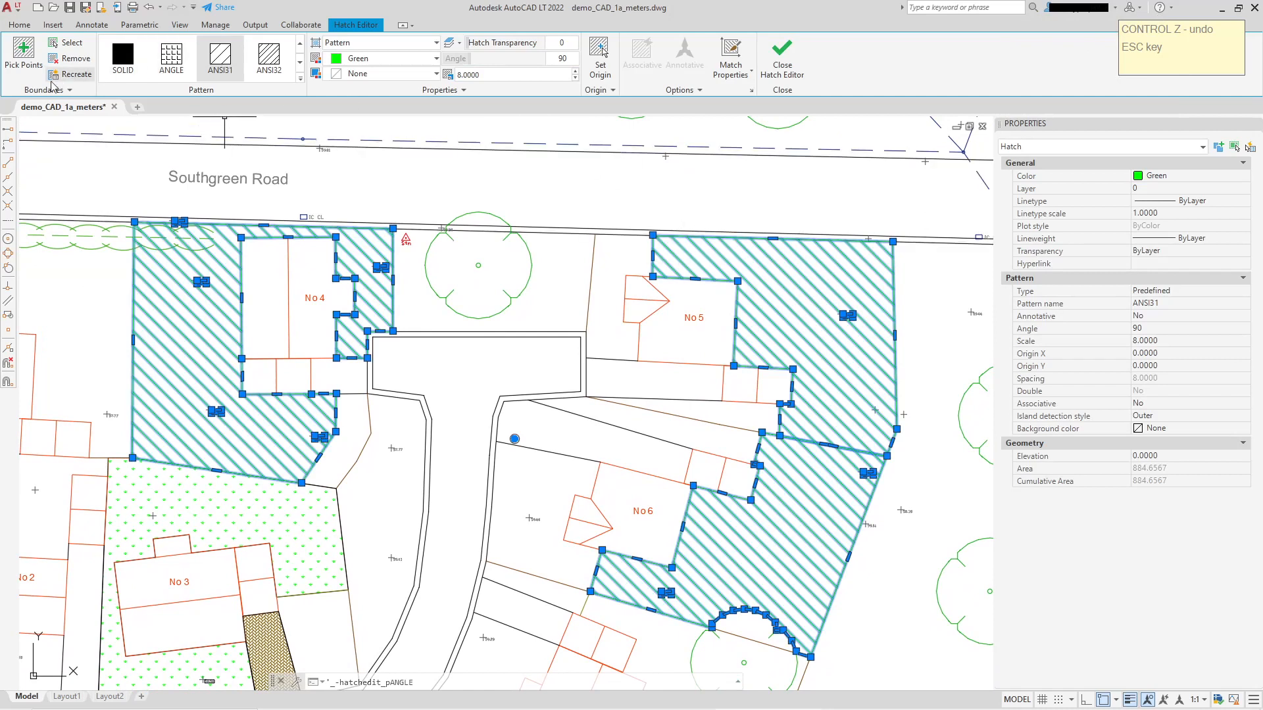
click(709, 92)
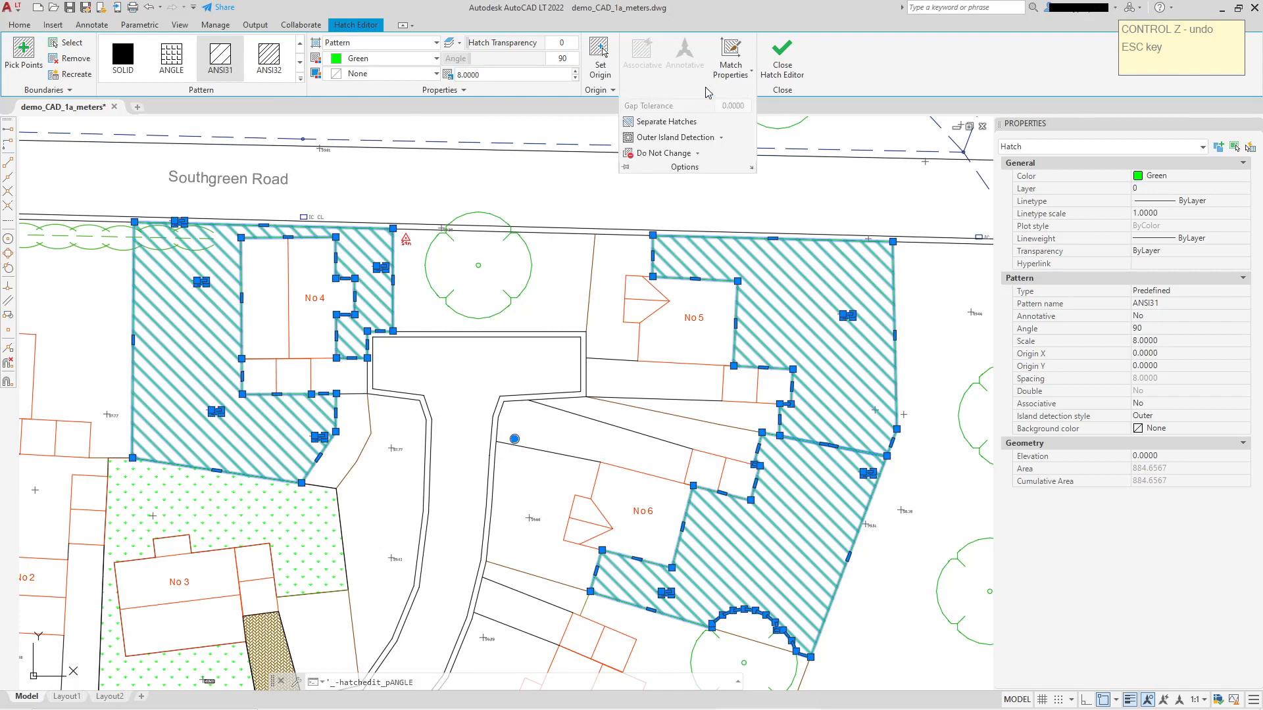
click(667, 122)
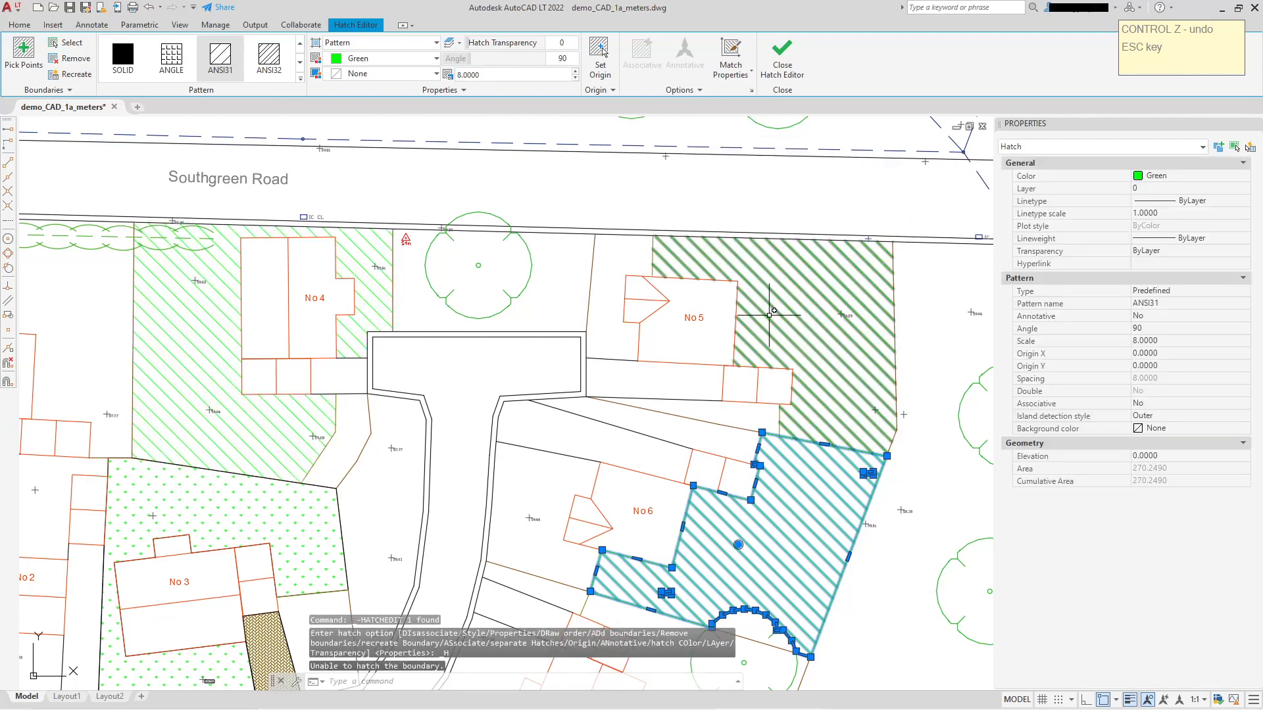
Select the garden hatches of No 5, No 6 and No 4 to check whether they are separate objects.
key(Escape)
click(804, 294)
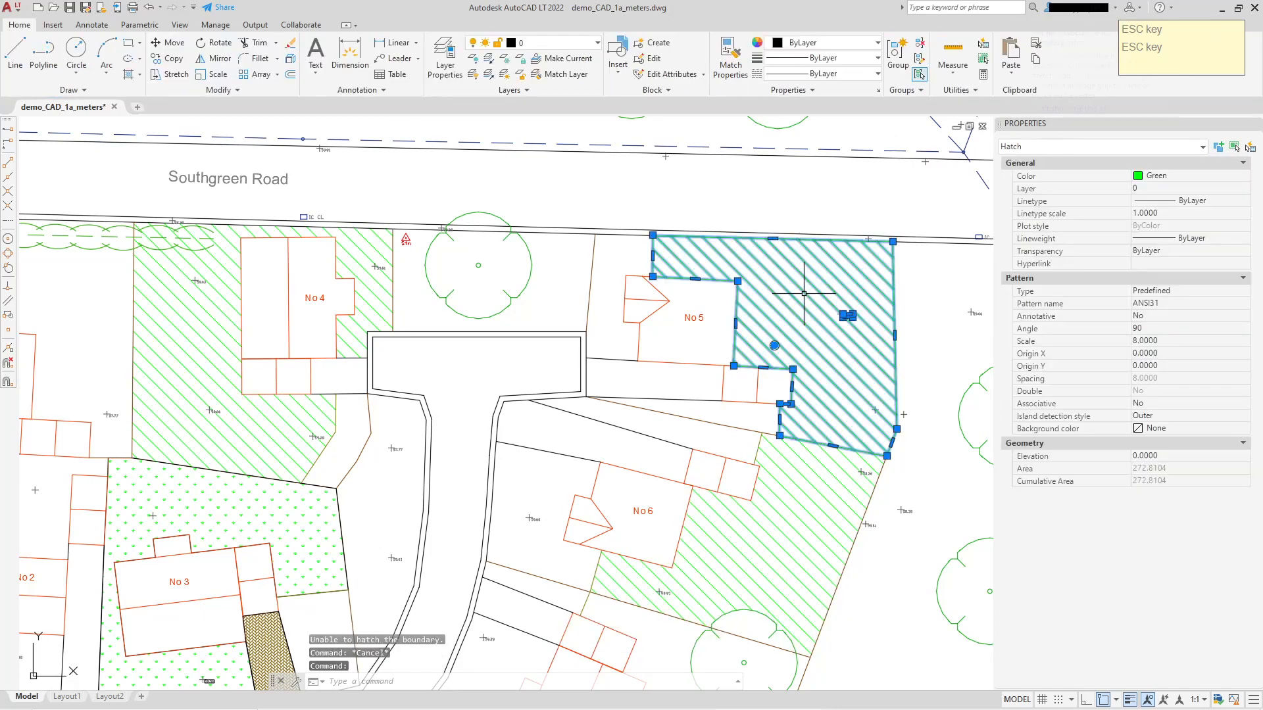
key(Escape)
click(791, 466)
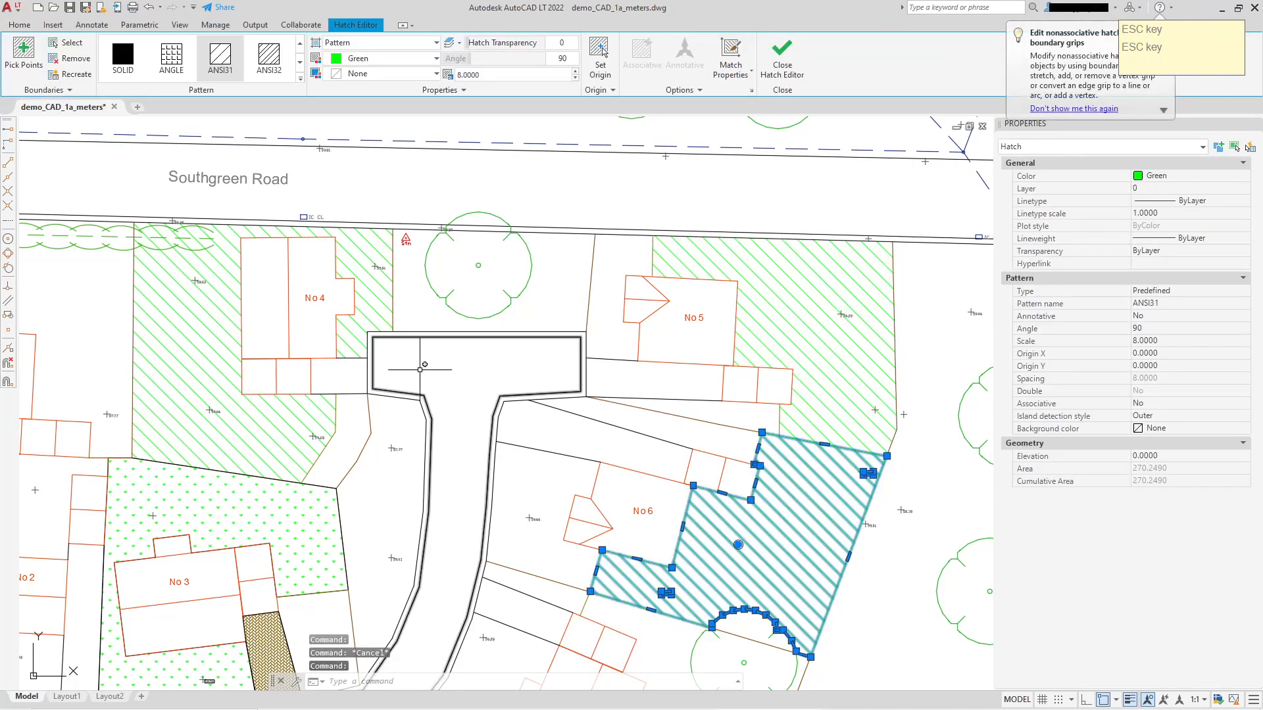
click(248, 313)
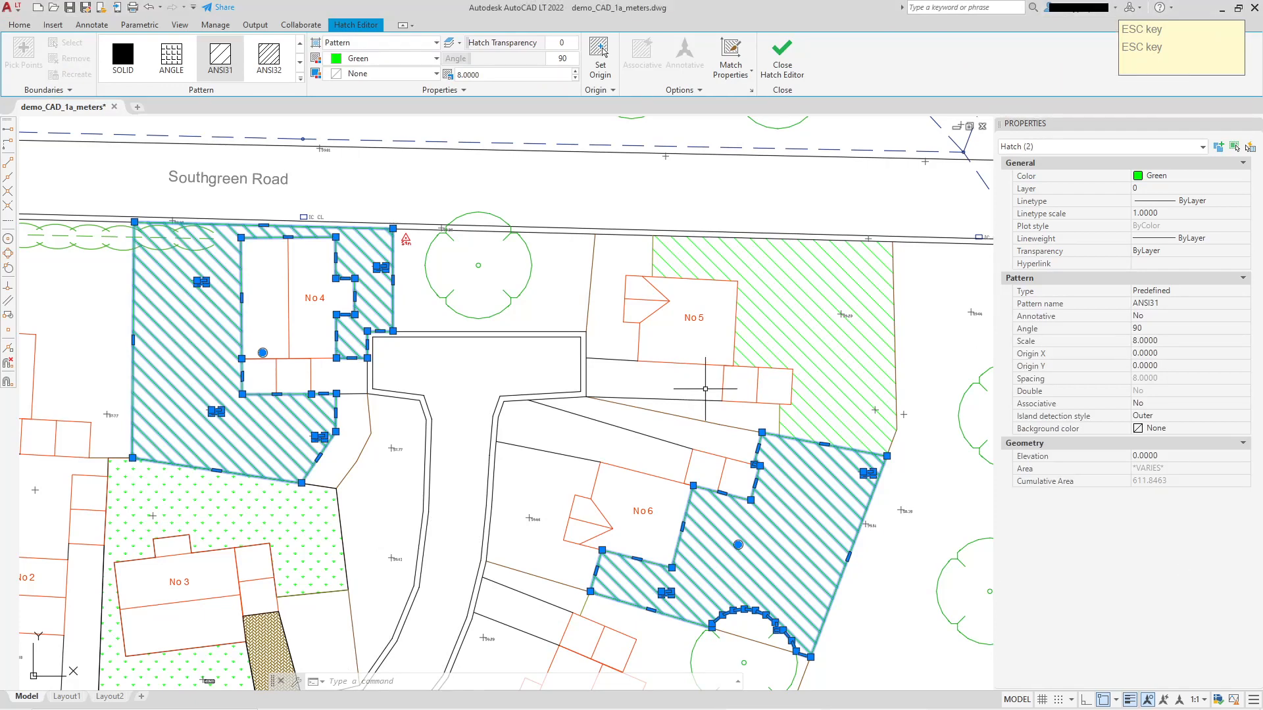
Hatch the main buildings of No 1 and No 2 with blue ANSI31 at scale 8 and angle 90, picking internal points.
middle_drag(707, 385, 790, 399)
scroll(789, 399, down, 2)
middle_drag(660, 403, 724, 384)
scroll(477, 365, up, 2)
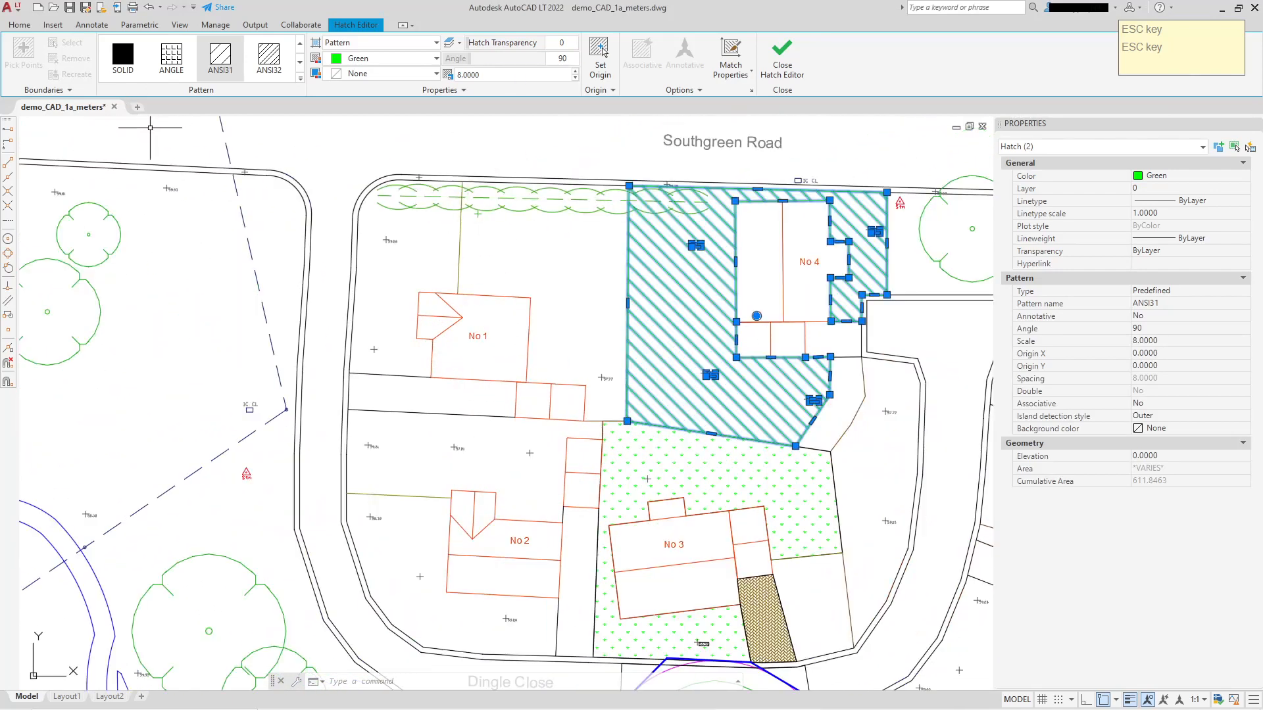
key(Escape)
click(129, 75)
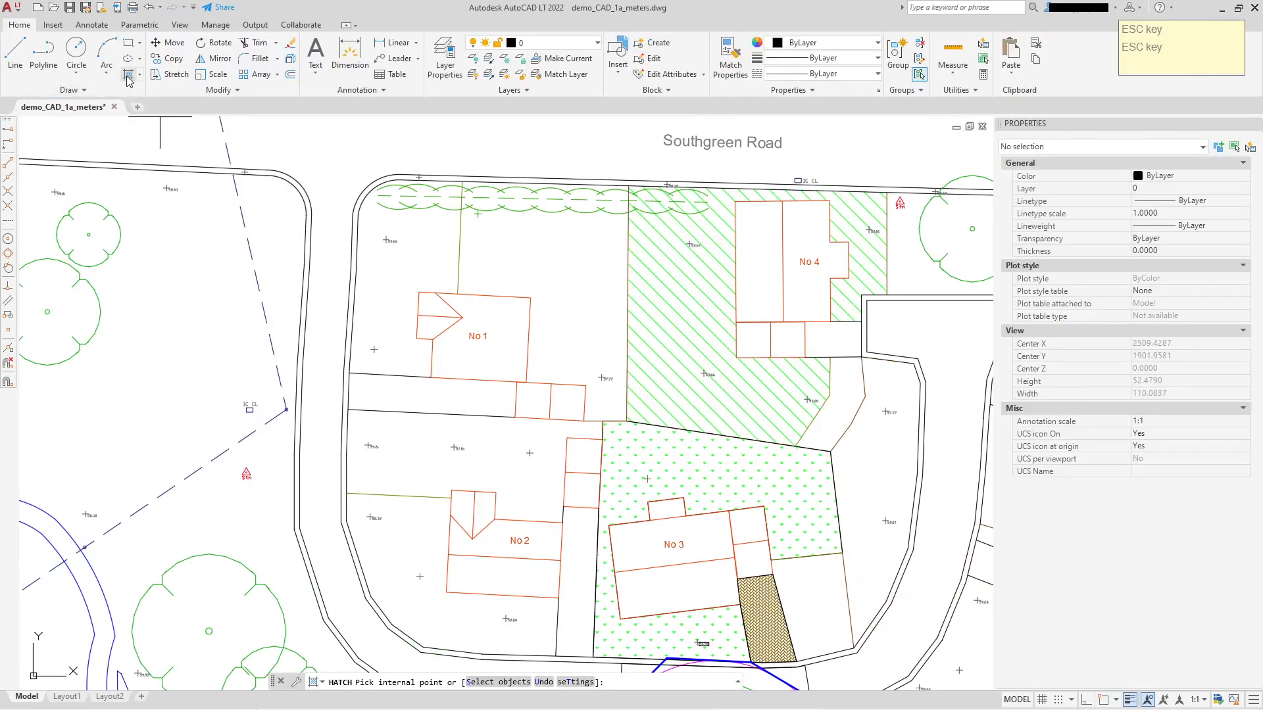
click(499, 317)
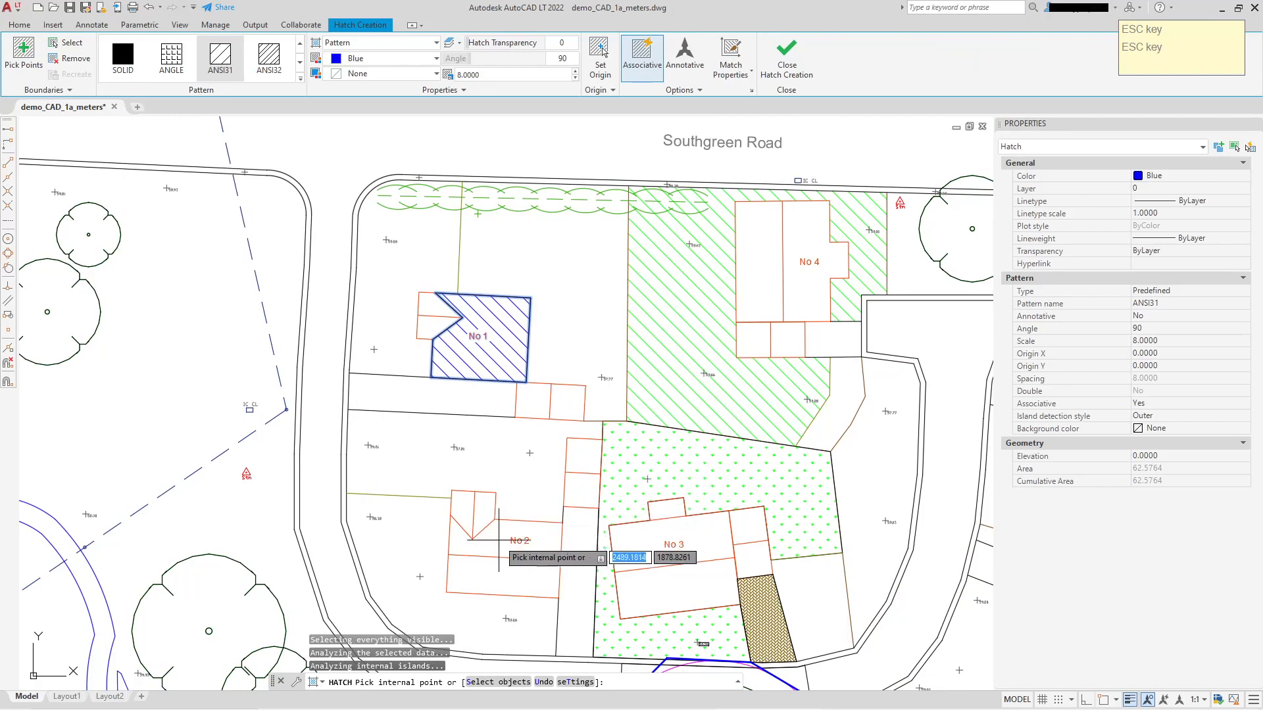
click(490, 576)
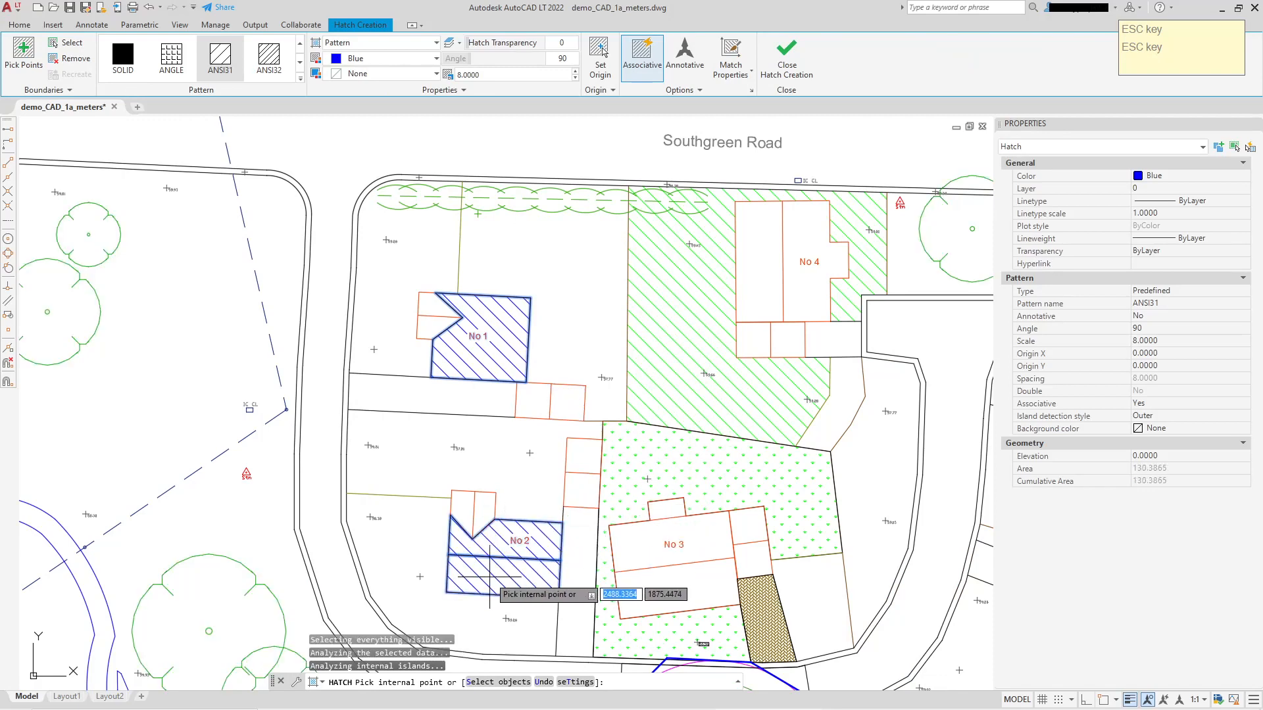
right_click(532, 462)
click(556, 468)
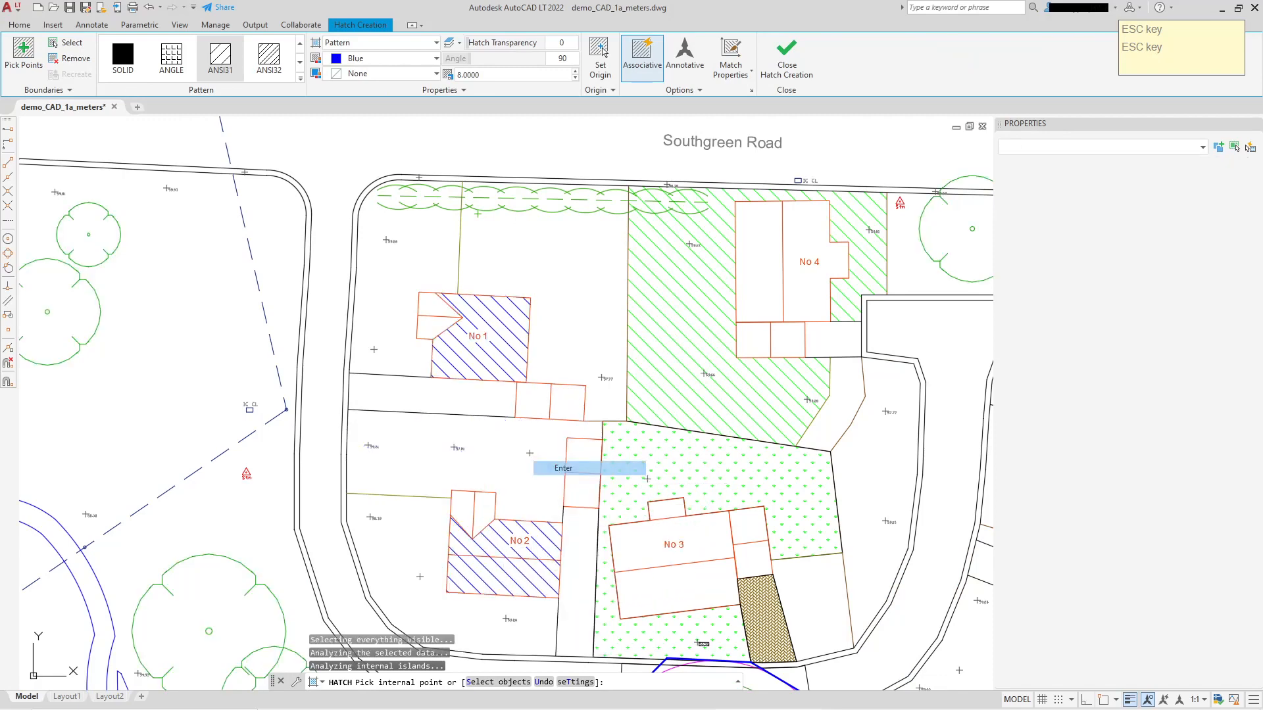
Select the blue building hatches of No 1 and No 2 one by one to check whether they are separate objects.
click(507, 345)
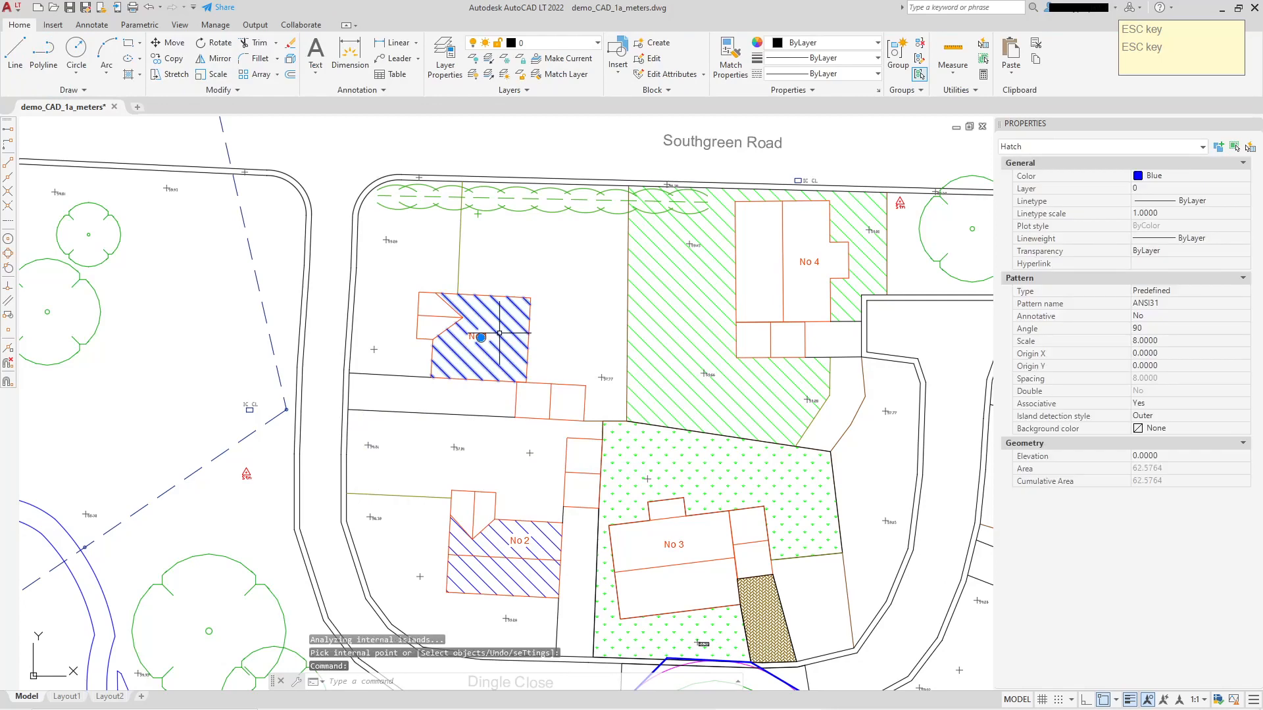
key(Escape)
click(539, 555)
key(Escape)
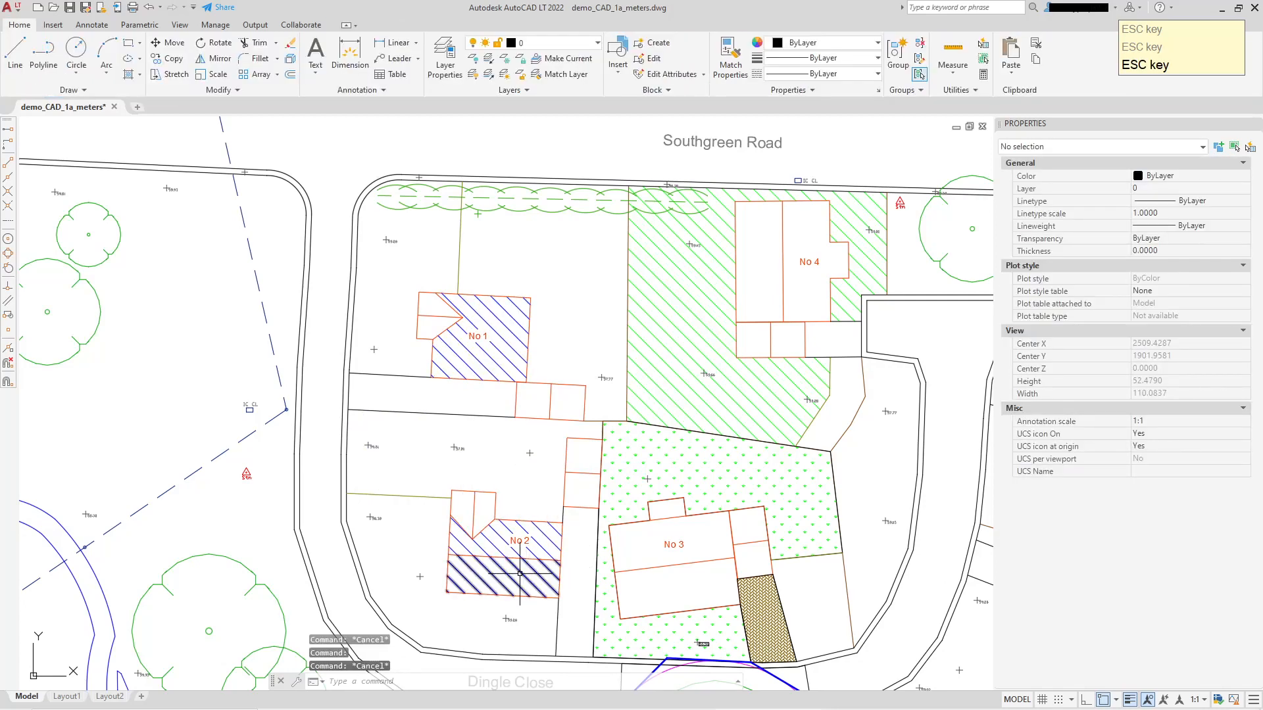
click(519, 573)
key(Escape)
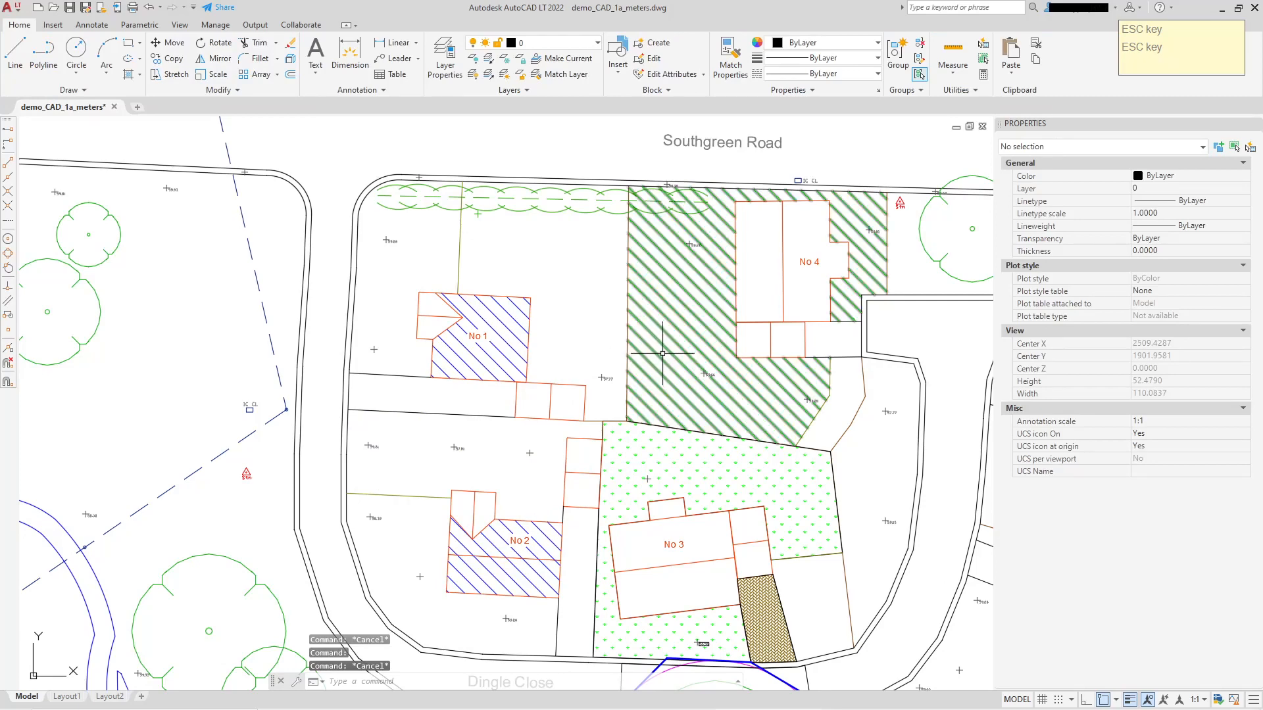
Undo the blue hatches of No 1 and No 2 and the separation of the No 4, No 5 and No 6 garden hatches.
middle_drag(598, 335, 447, 342)
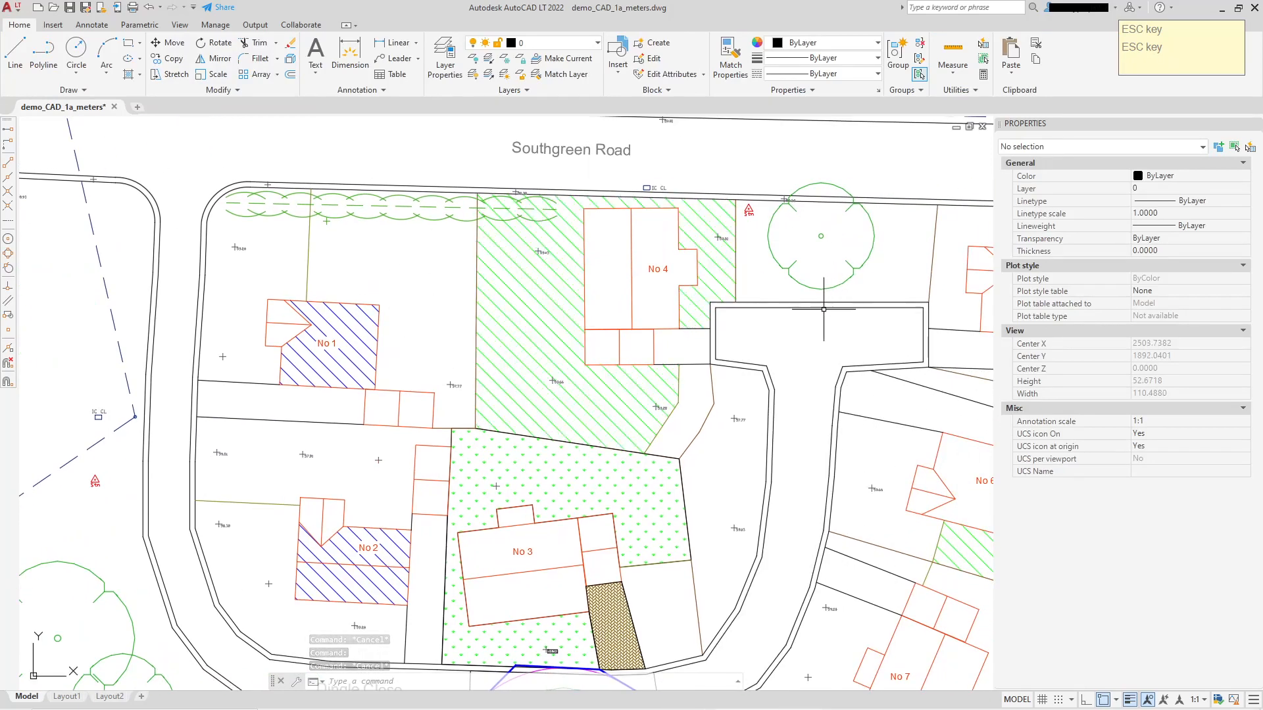
middle_drag(757, 310, 553, 317)
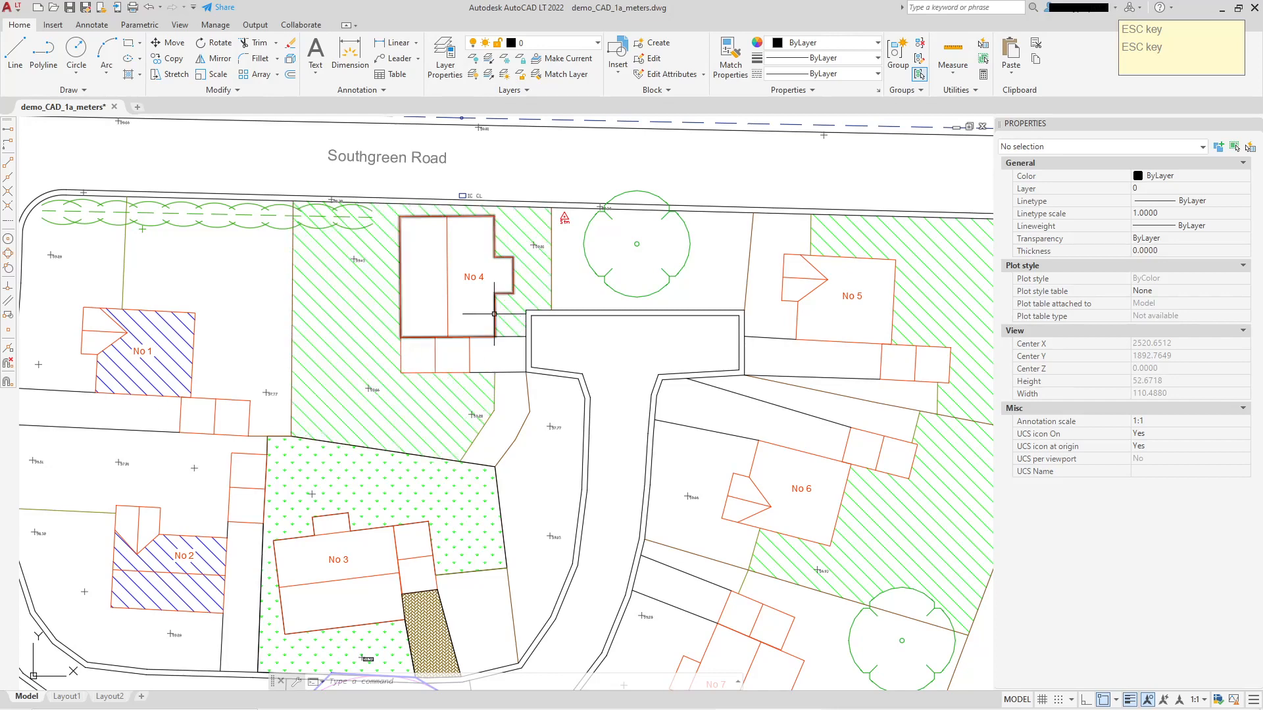
middle_drag(492, 300, 538, 267)
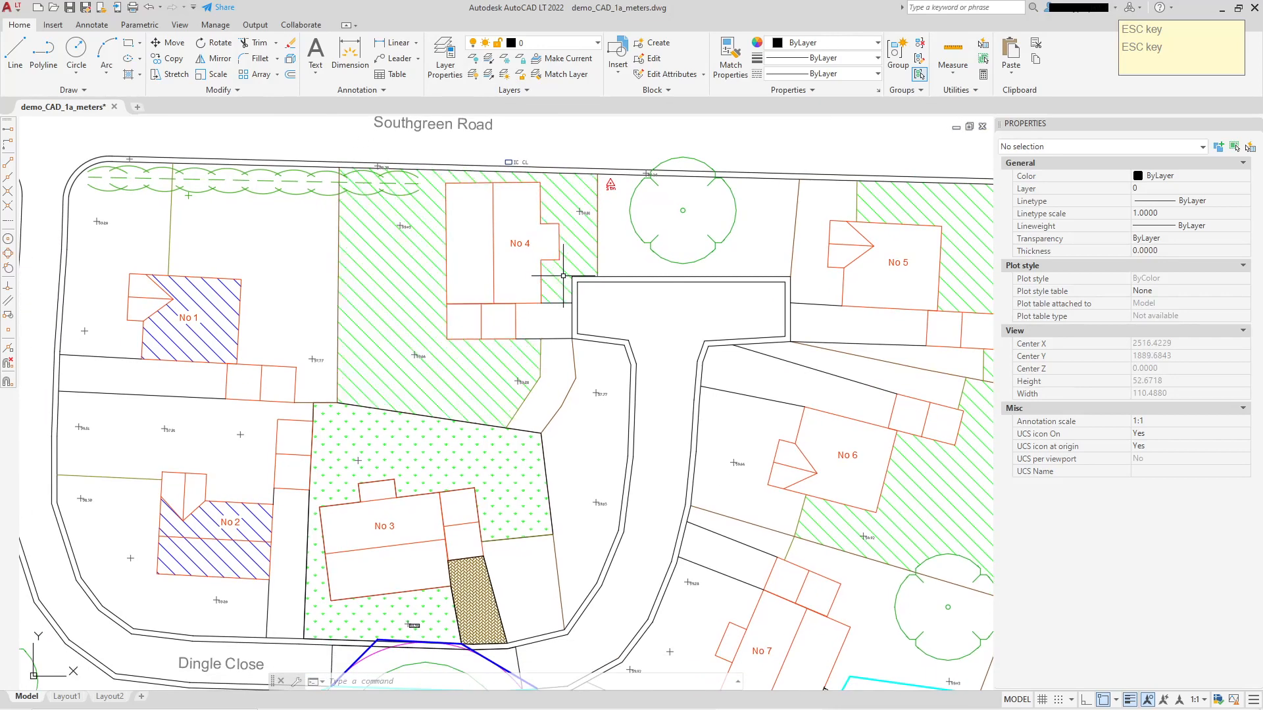
key(ctrl+z)
key(ctrl+z)
key(ctrl+z)
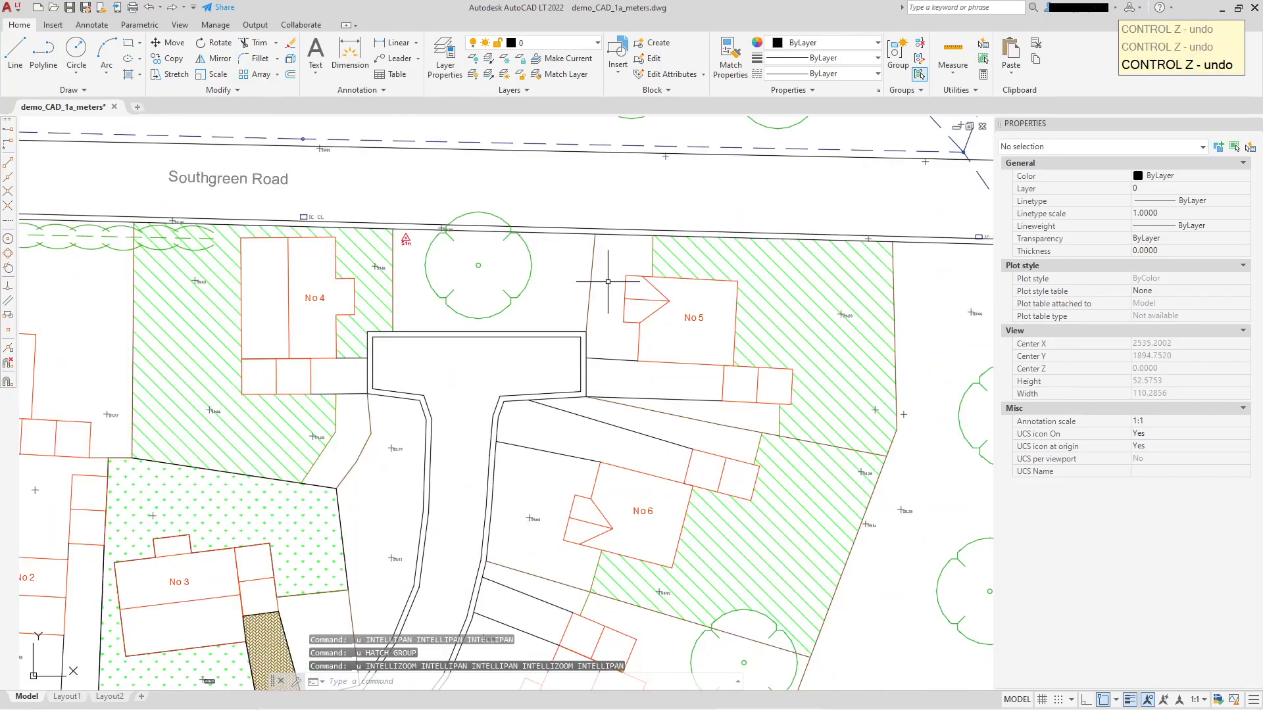
key(ctrl+z)
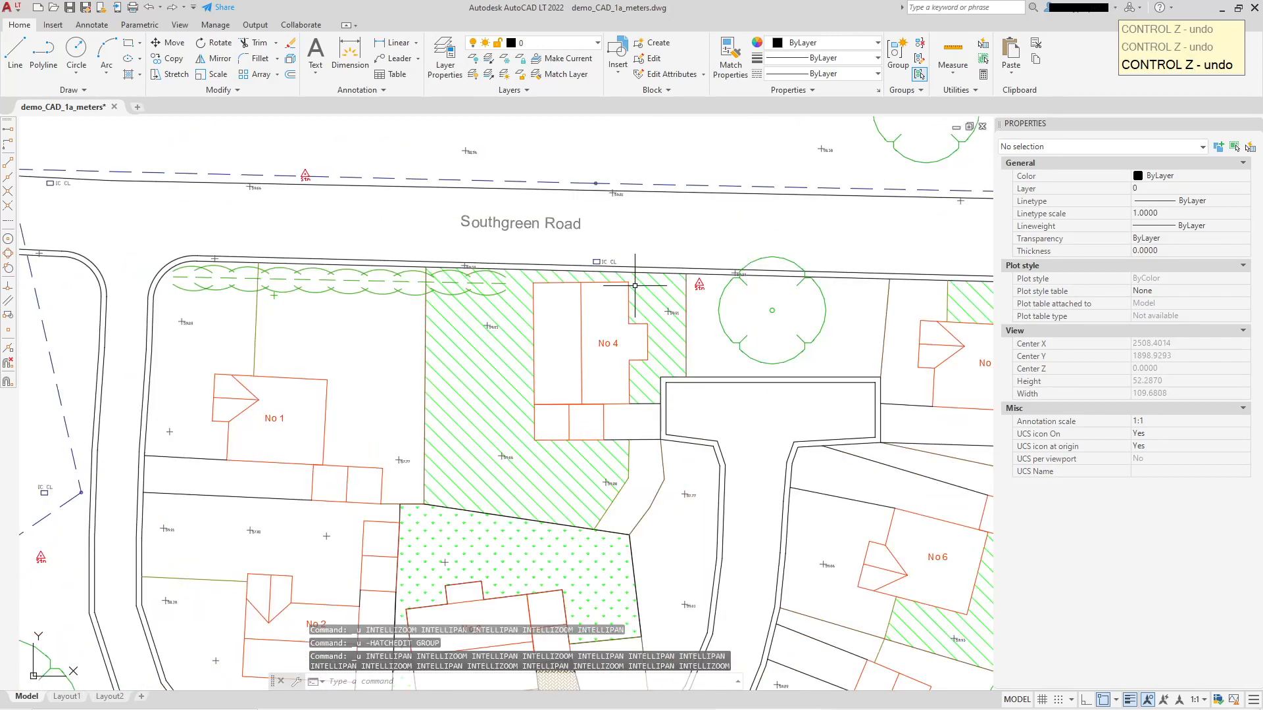
Set the background color of the combined green ANSI31 garden hatch to 254,234,185.
click(531, 406)
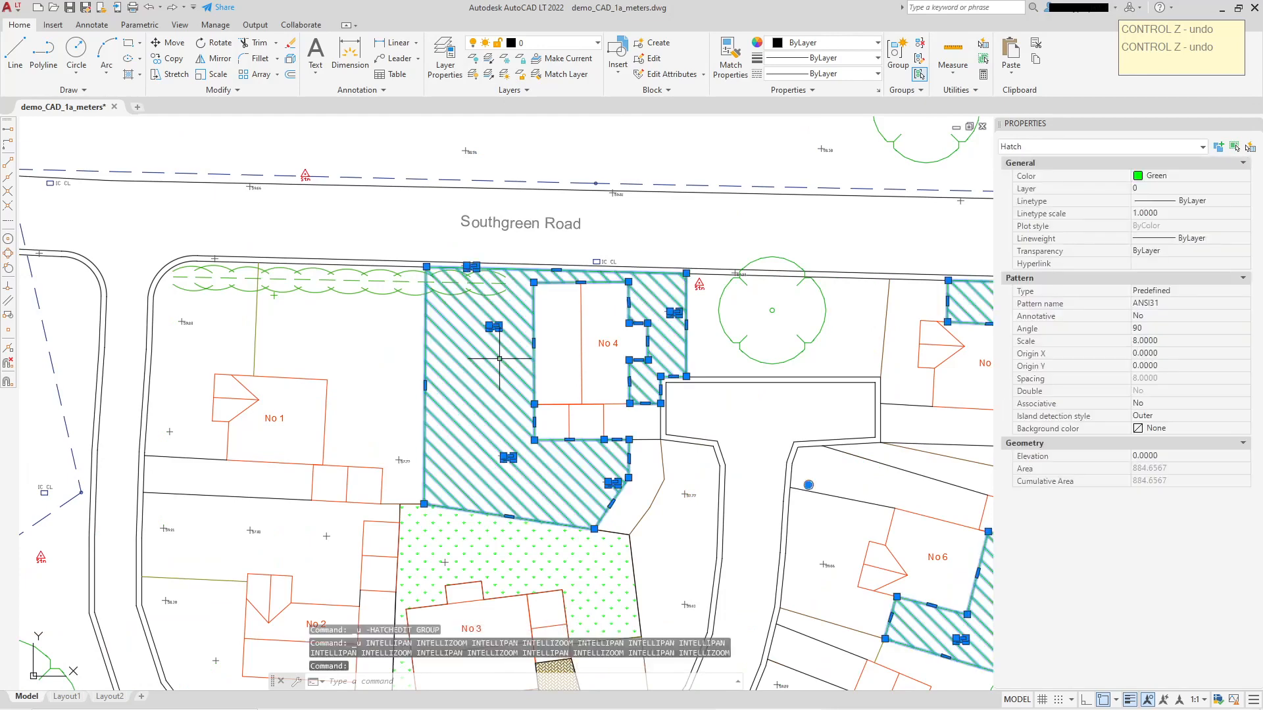
middle_drag(531, 405, 498, 391)
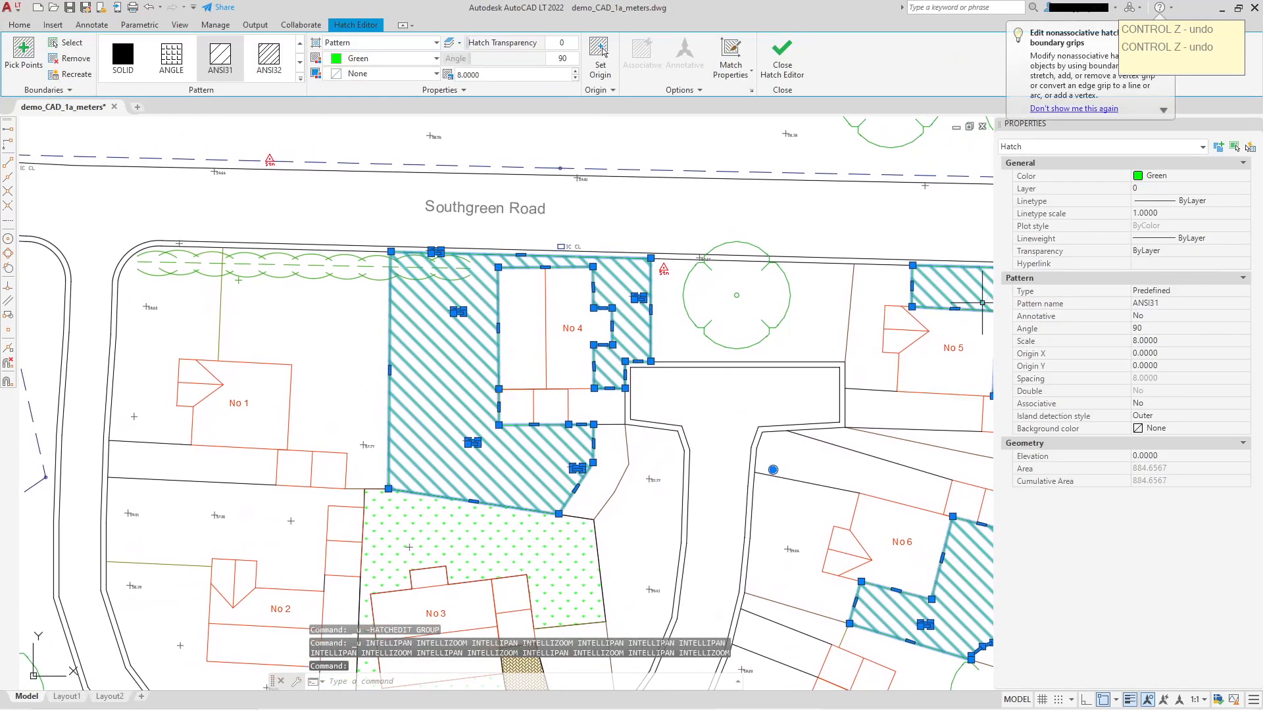
key(Return)
key(Return)
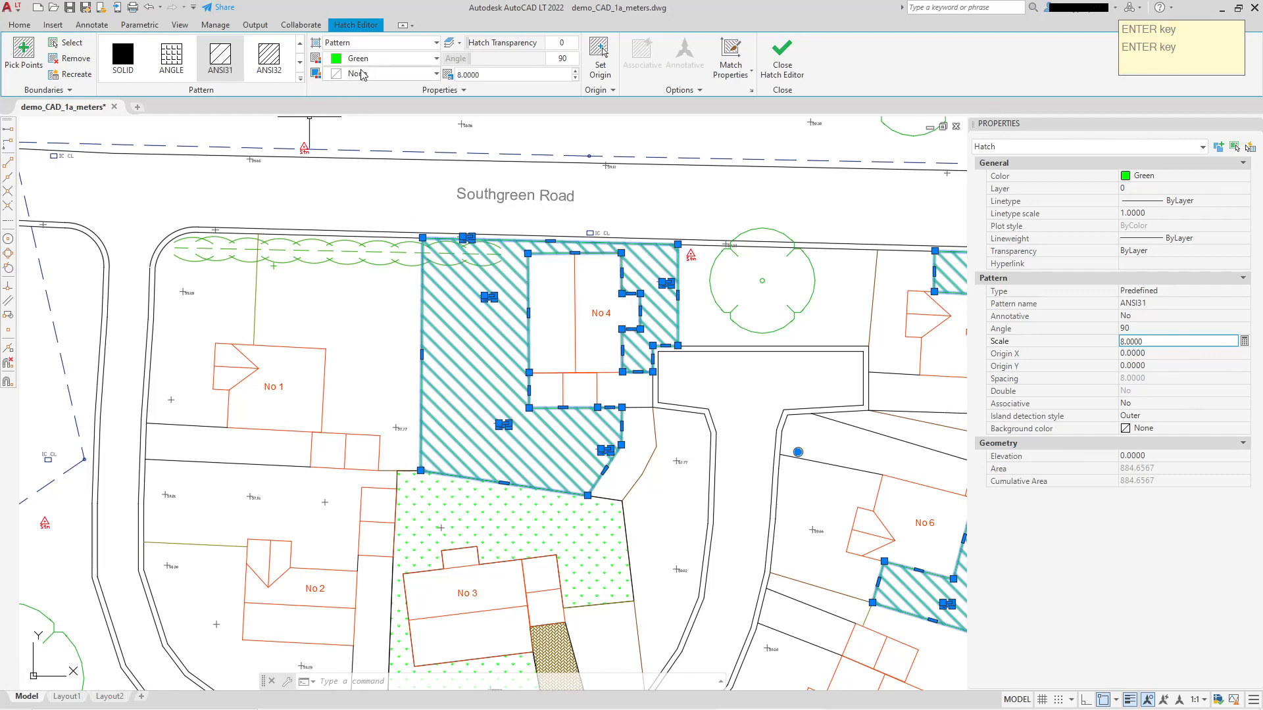
scroll(462, 306, up, 2)
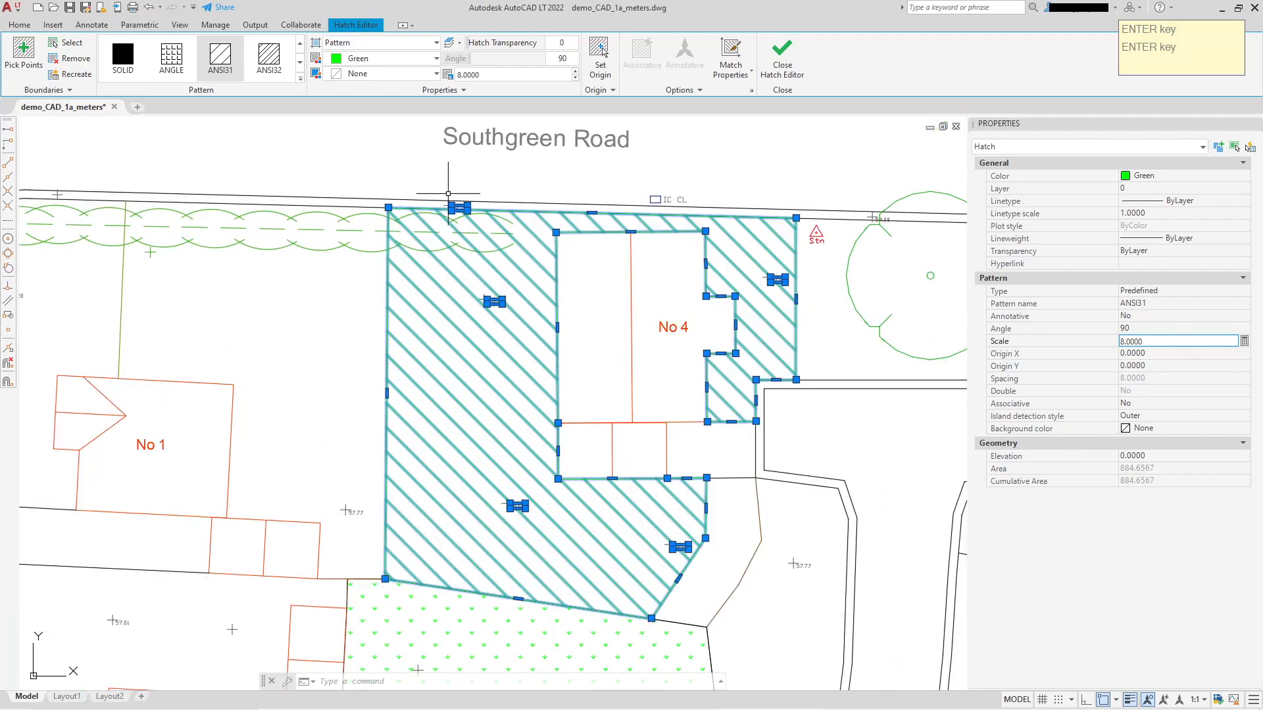
click(437, 75)
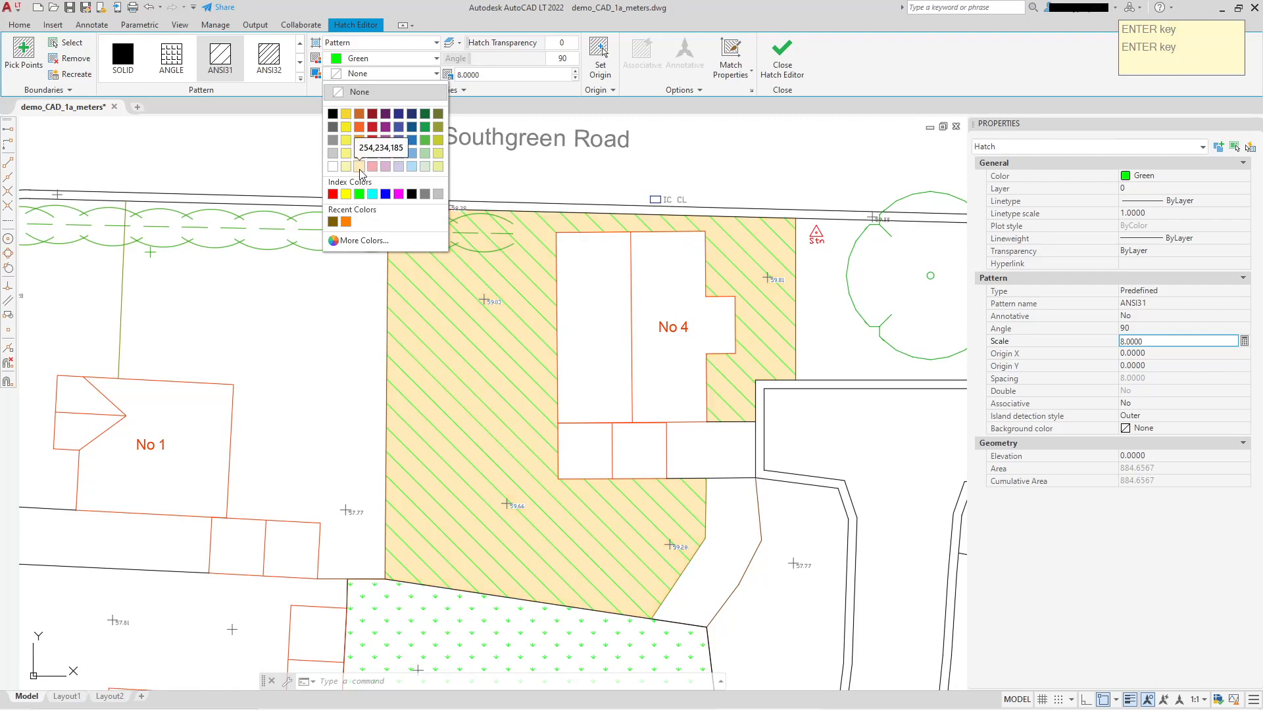
click(361, 168)
scroll(848, 363, up, 2)
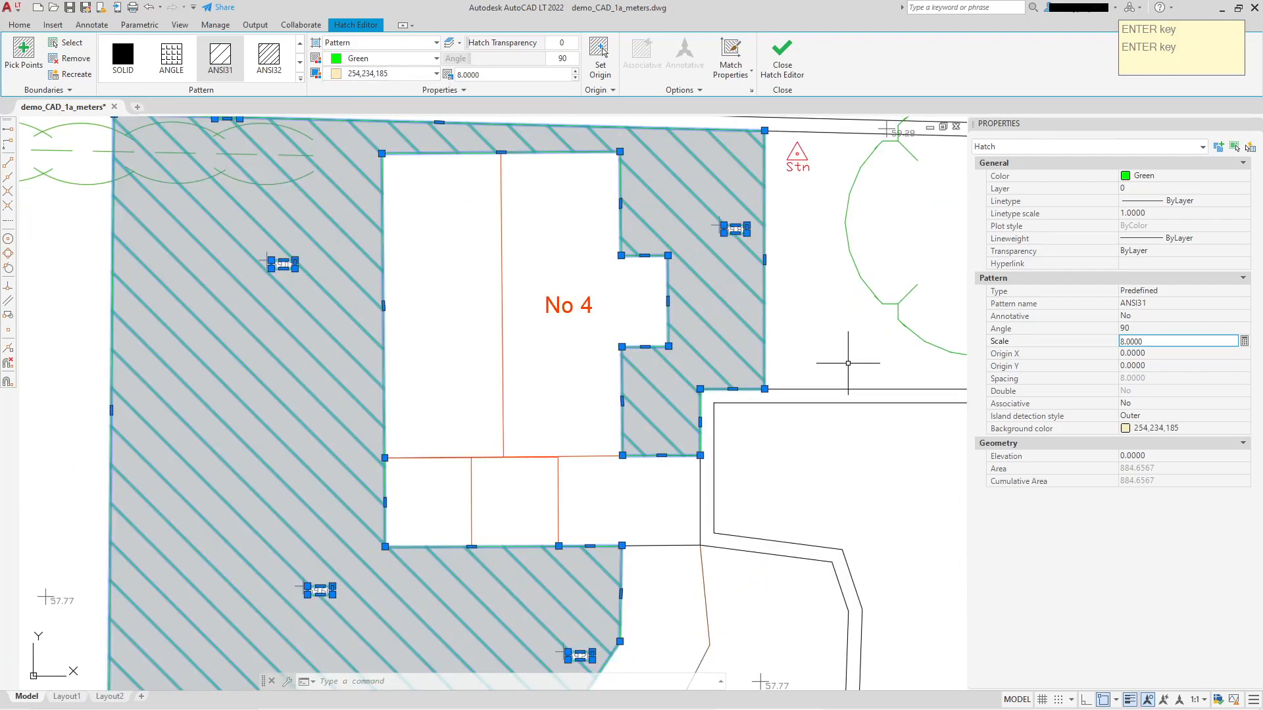
scroll(845, 361, down, 2)
key(Escape)
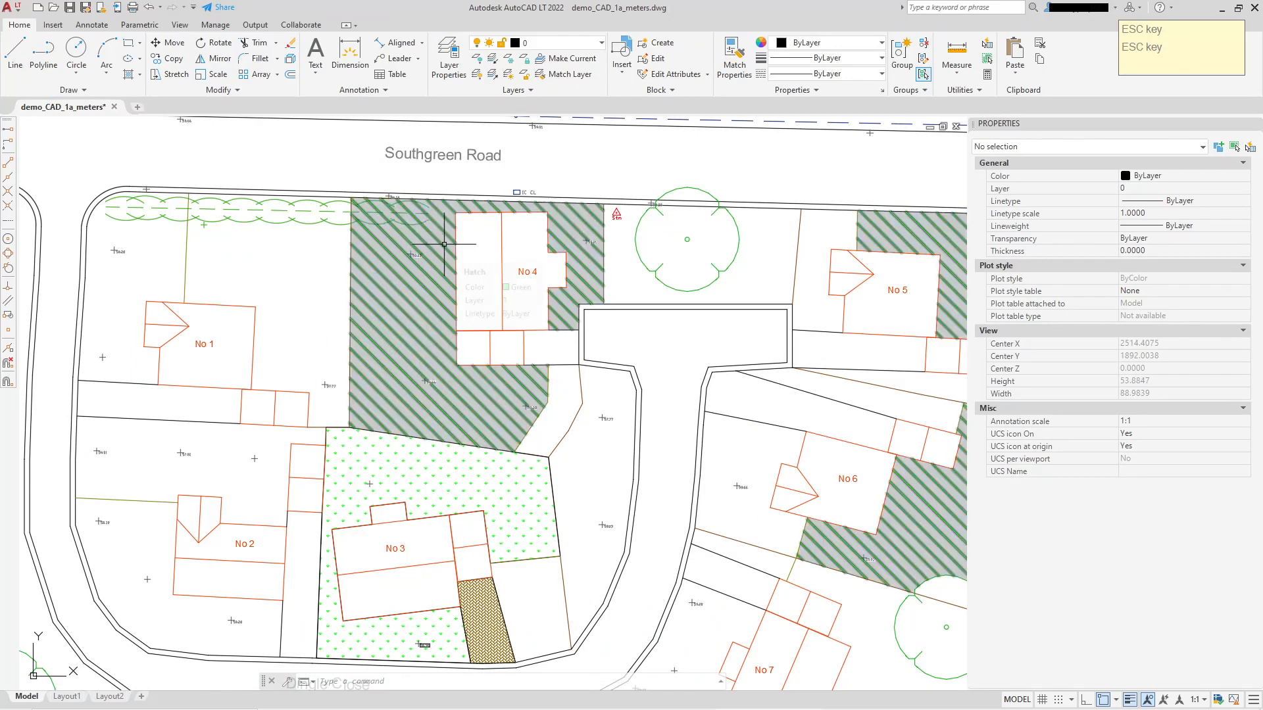
Reset the background color of the combined garden hatch to None.
click(411, 270)
click(402, 75)
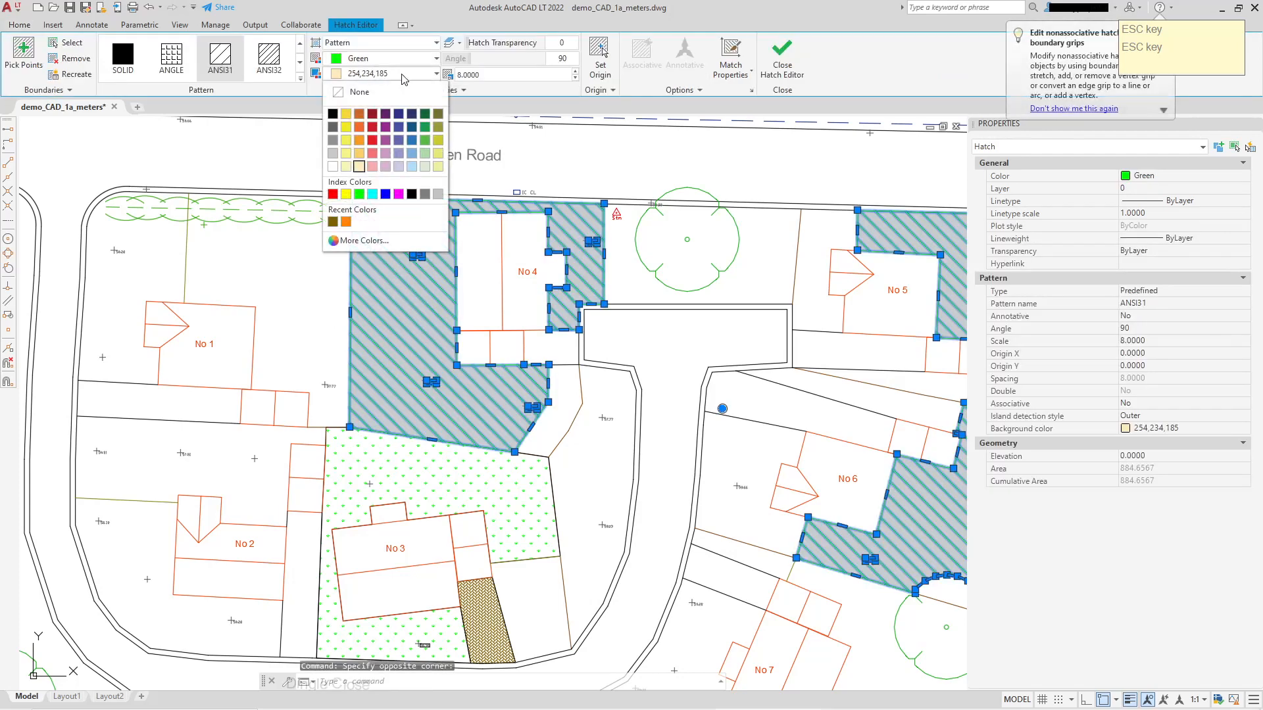
click(358, 92)
key(Escape)
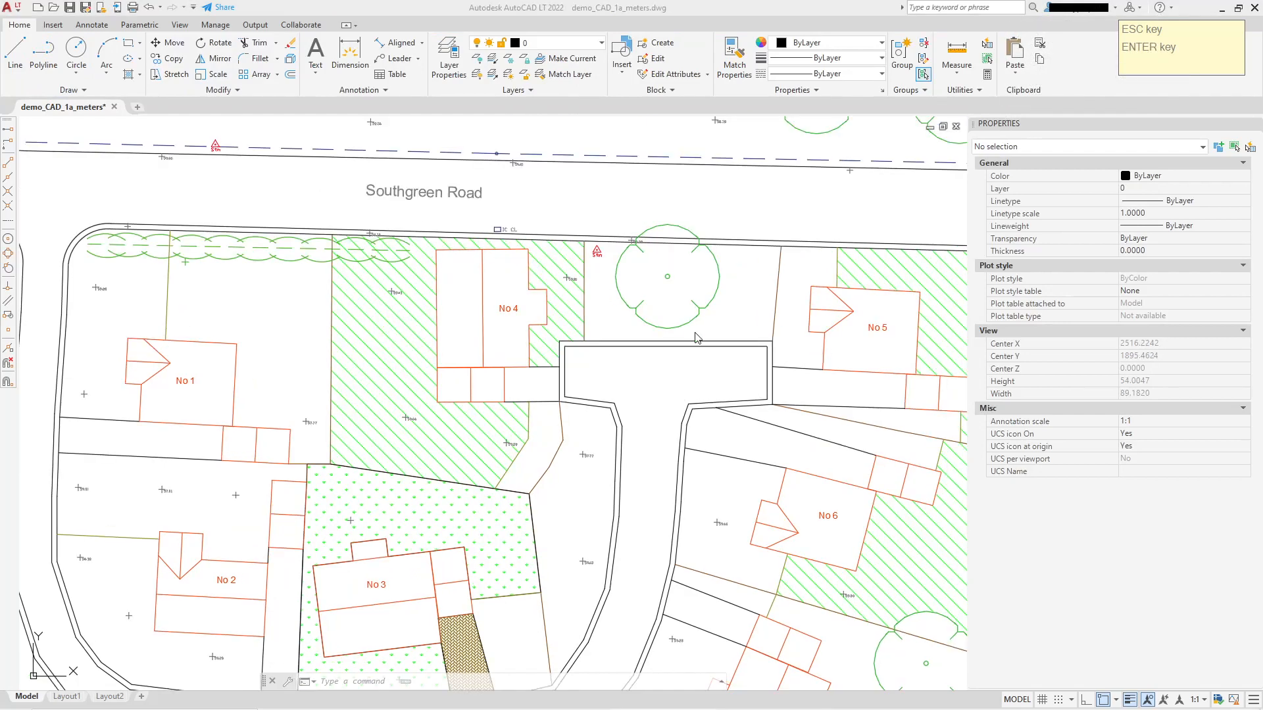
Move the large tree near No 7 and its magenta circle about 43 m west, so they overlap Dingle Close below No 3.
click(590, 340)
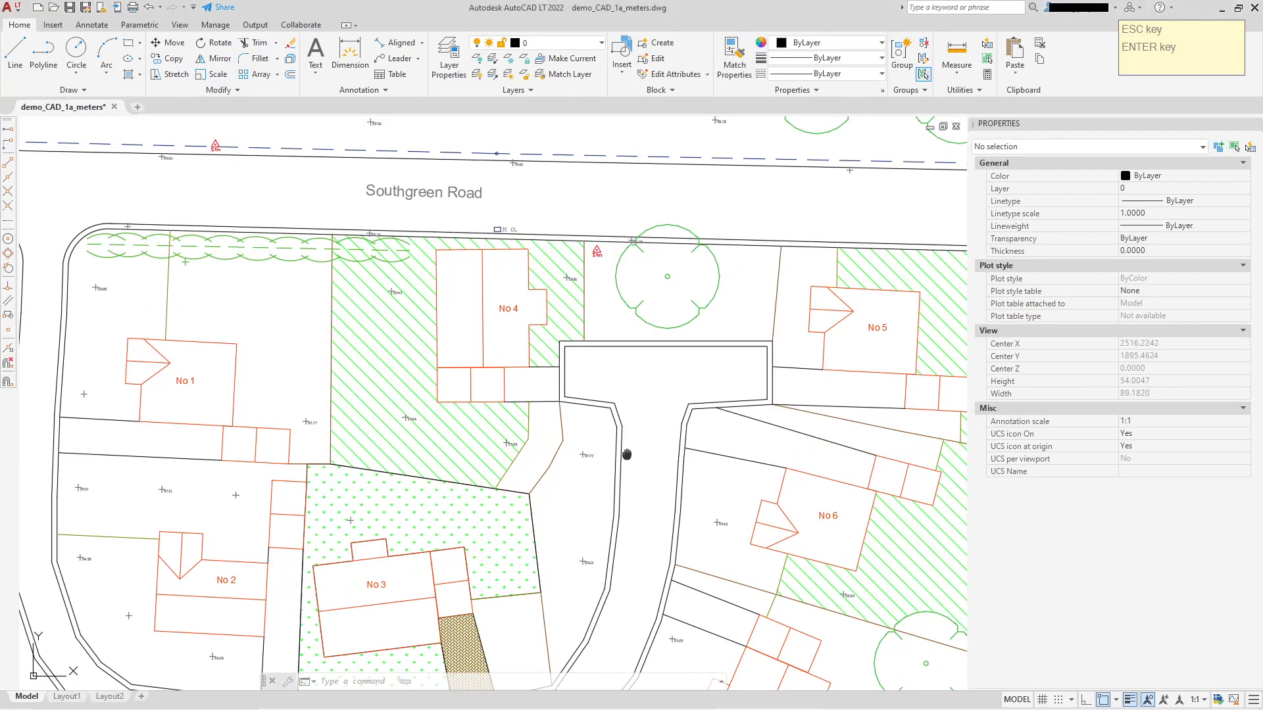
middle_drag(626, 454, 578, 263)
middle_drag(594, 410, 649, 324)
middle_drag(452, 469, 561, 445)
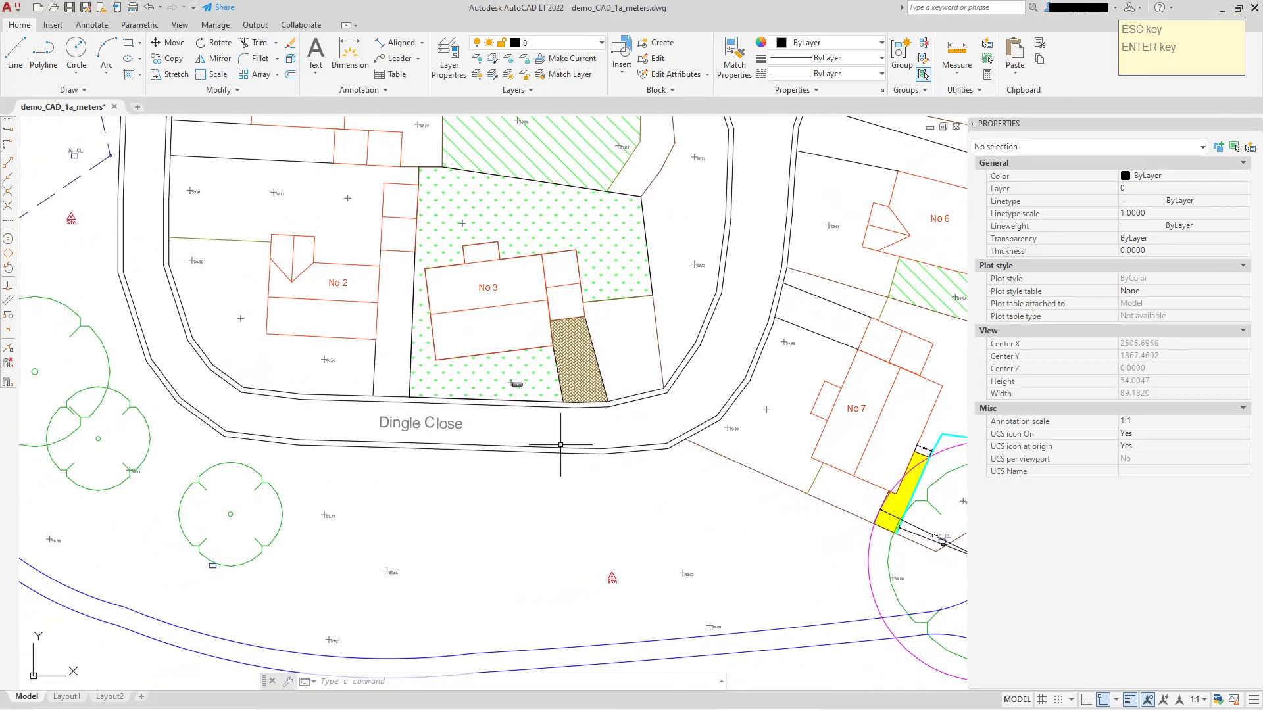
middle_drag(657, 464, 497, 428)
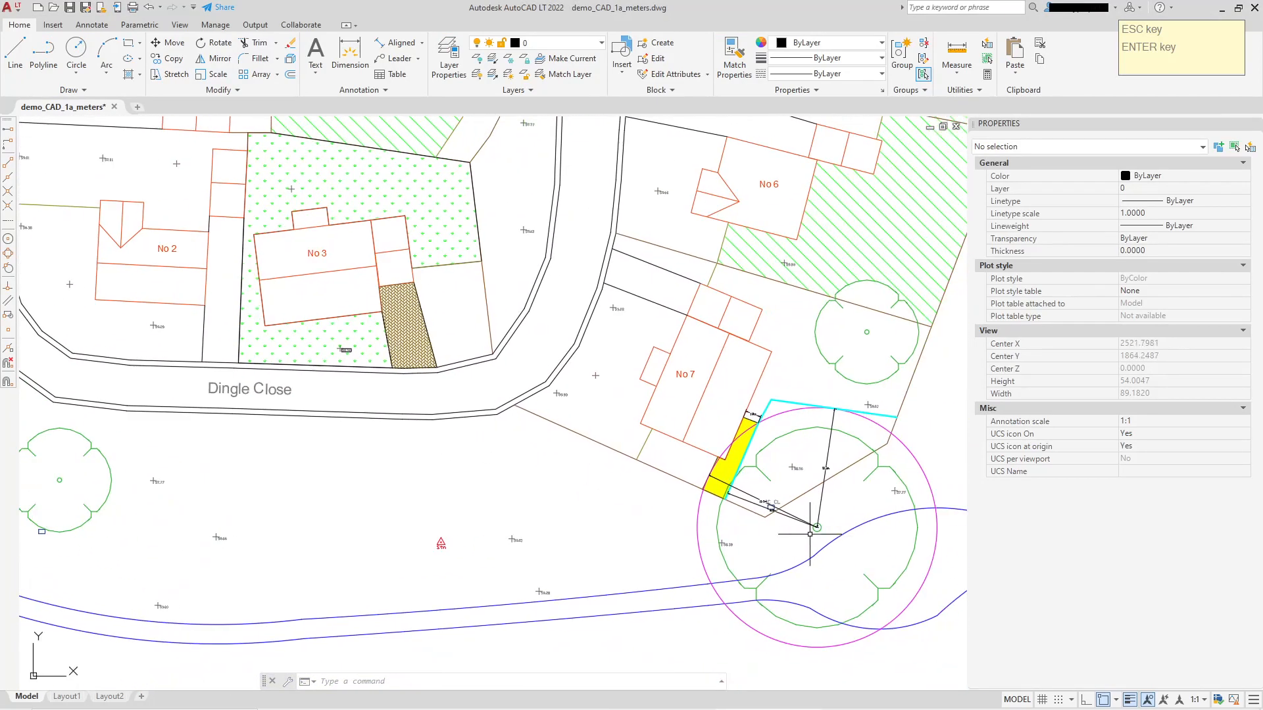
middle_drag(810, 534, 621, 468)
scroll(658, 468, up, 4)
click(793, 371)
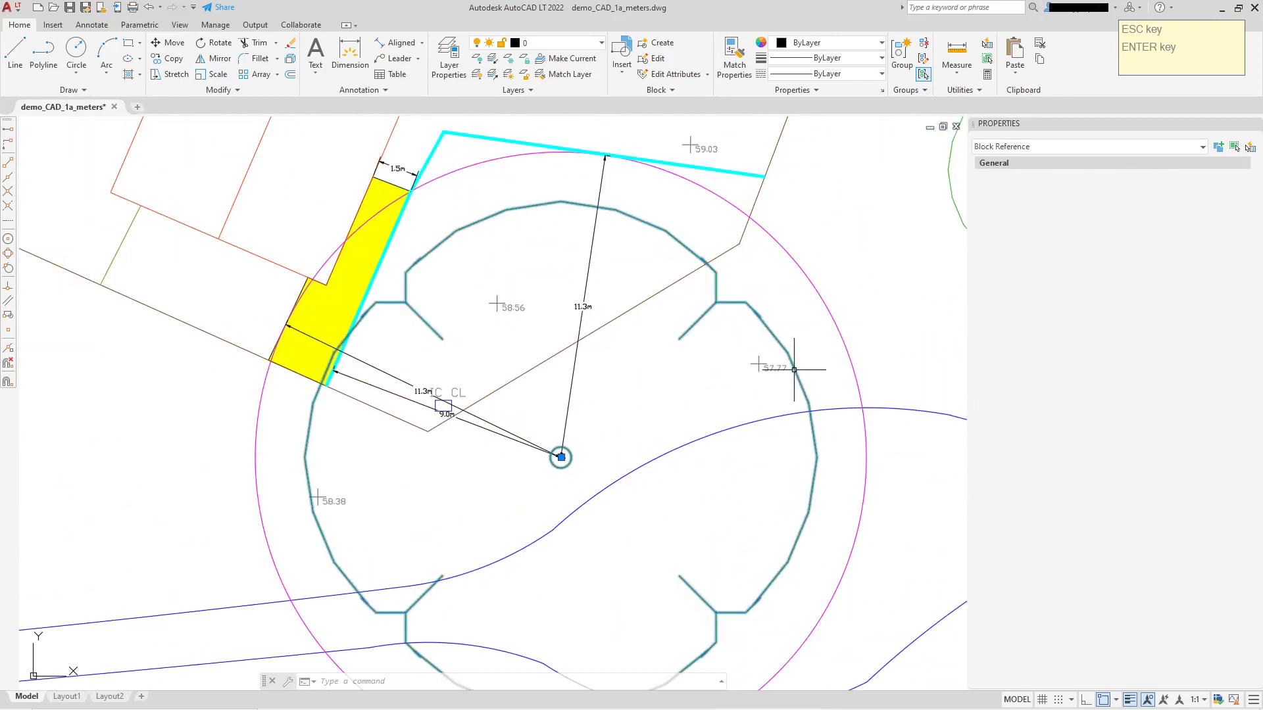
click(841, 331)
right_click(755, 297)
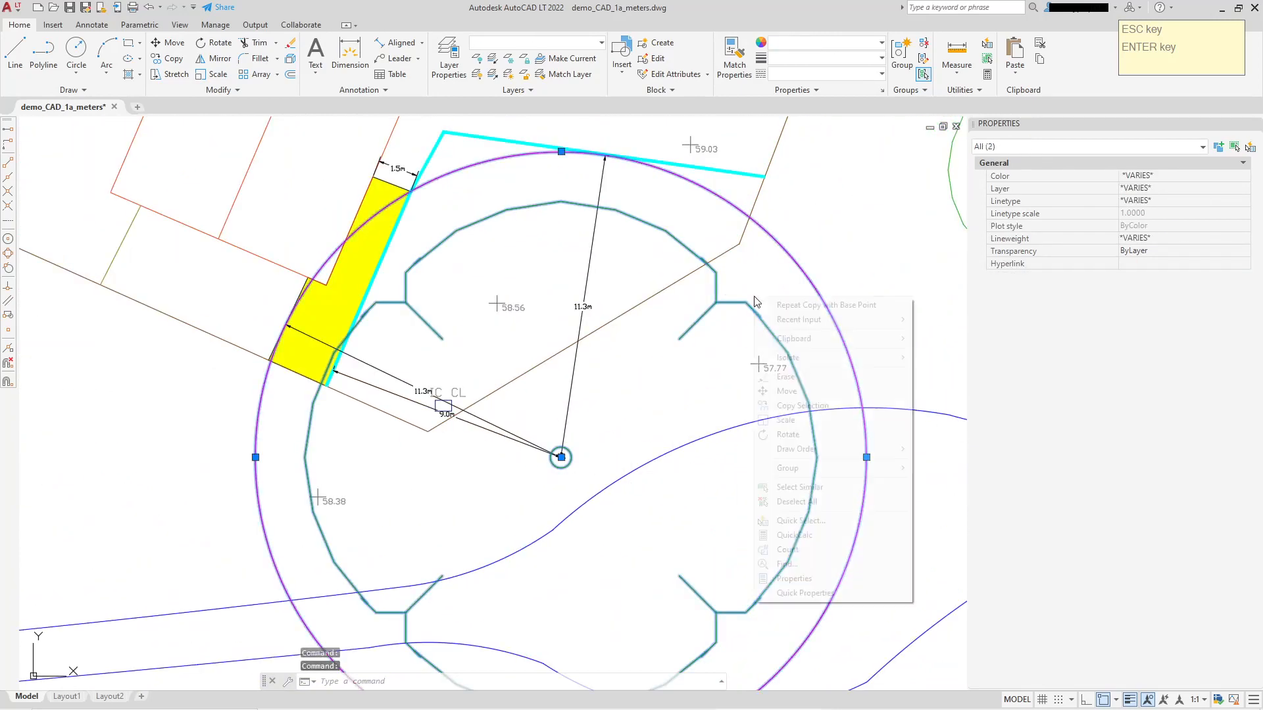
click(789, 391)
click(574, 450)
scroll(570, 448, down, 4)
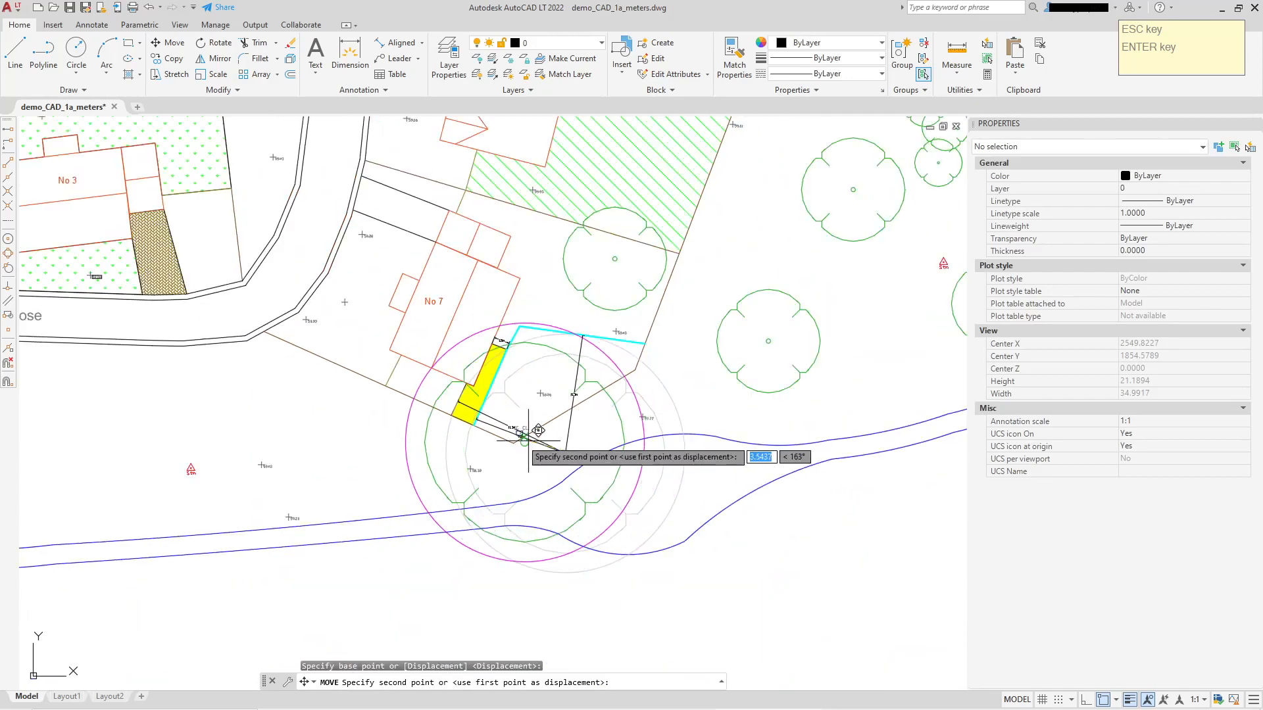
middle_drag(225, 431, 547, 417)
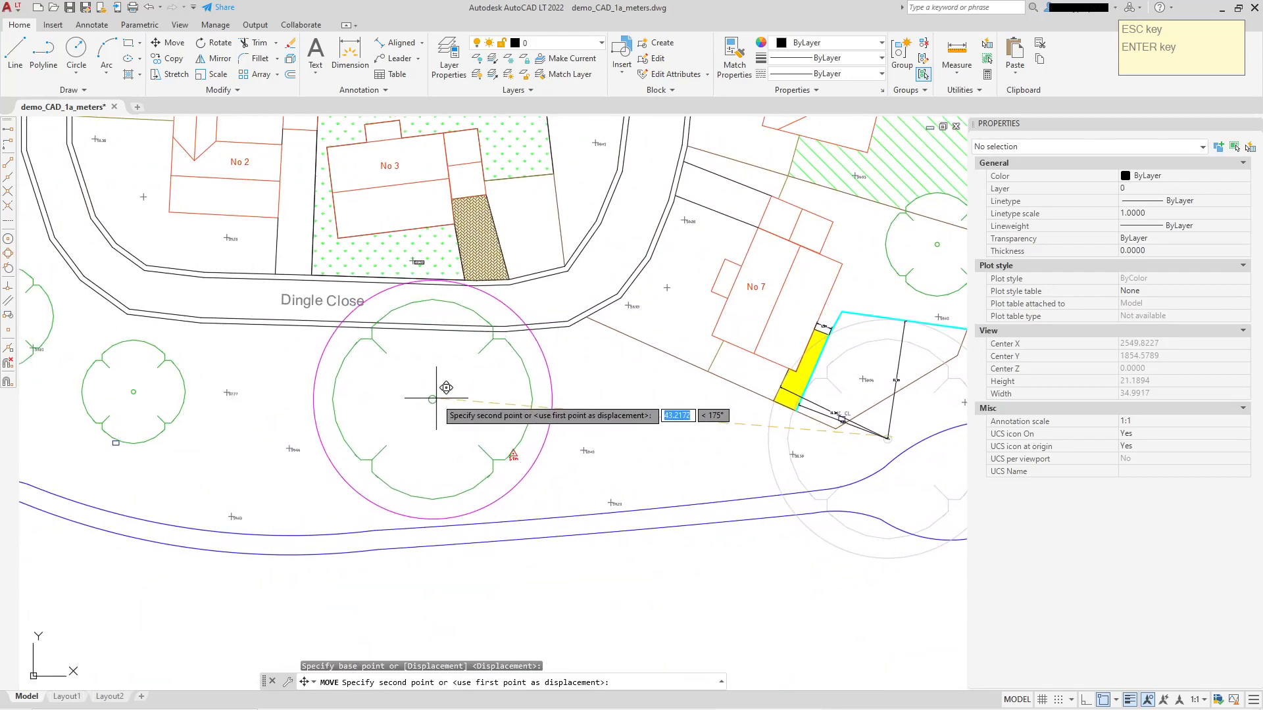
click(433, 396)
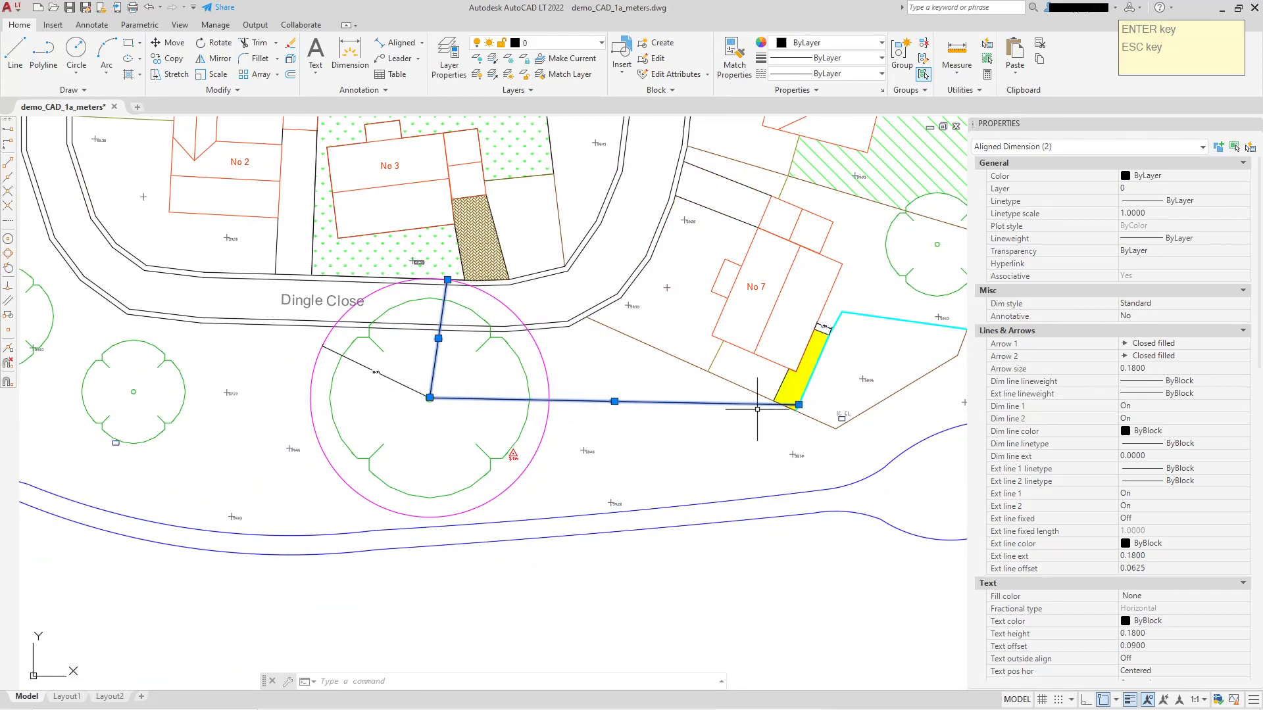
Pull the long dimension's far end back toward the moved tree and erase the tree's three aligned dimensions.
click(798, 405)
click(578, 421)
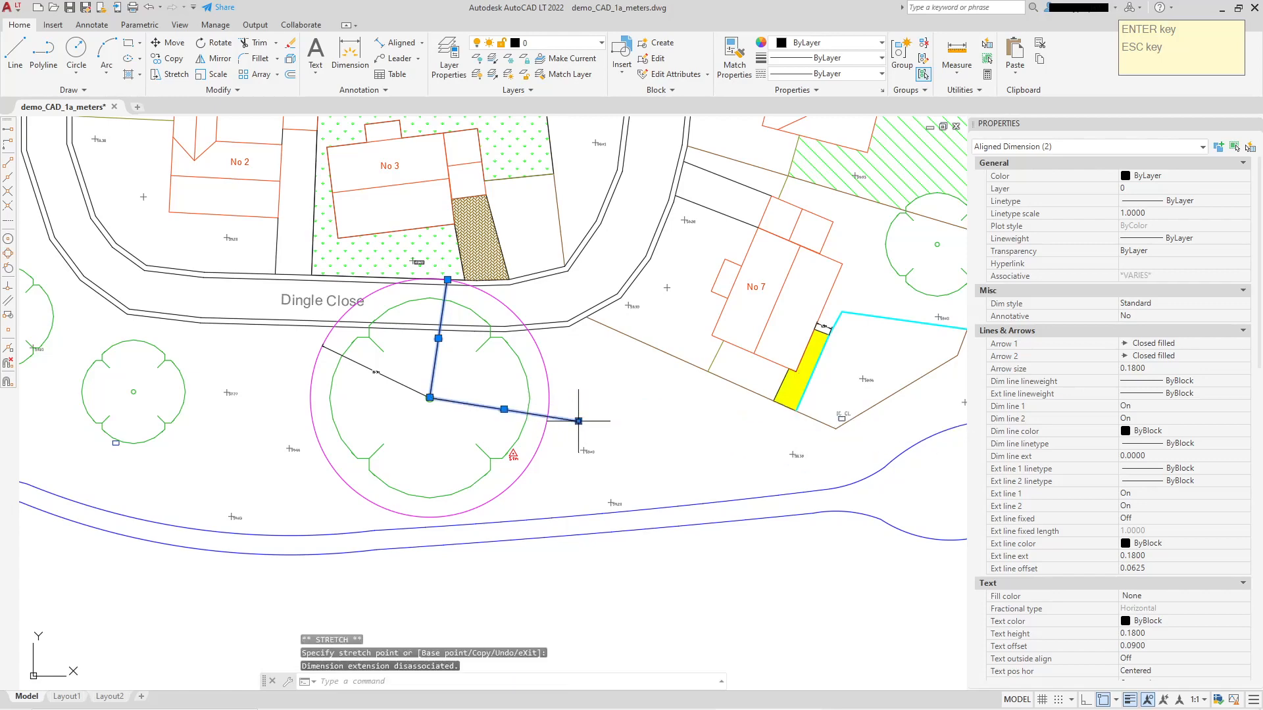
click(362, 364)
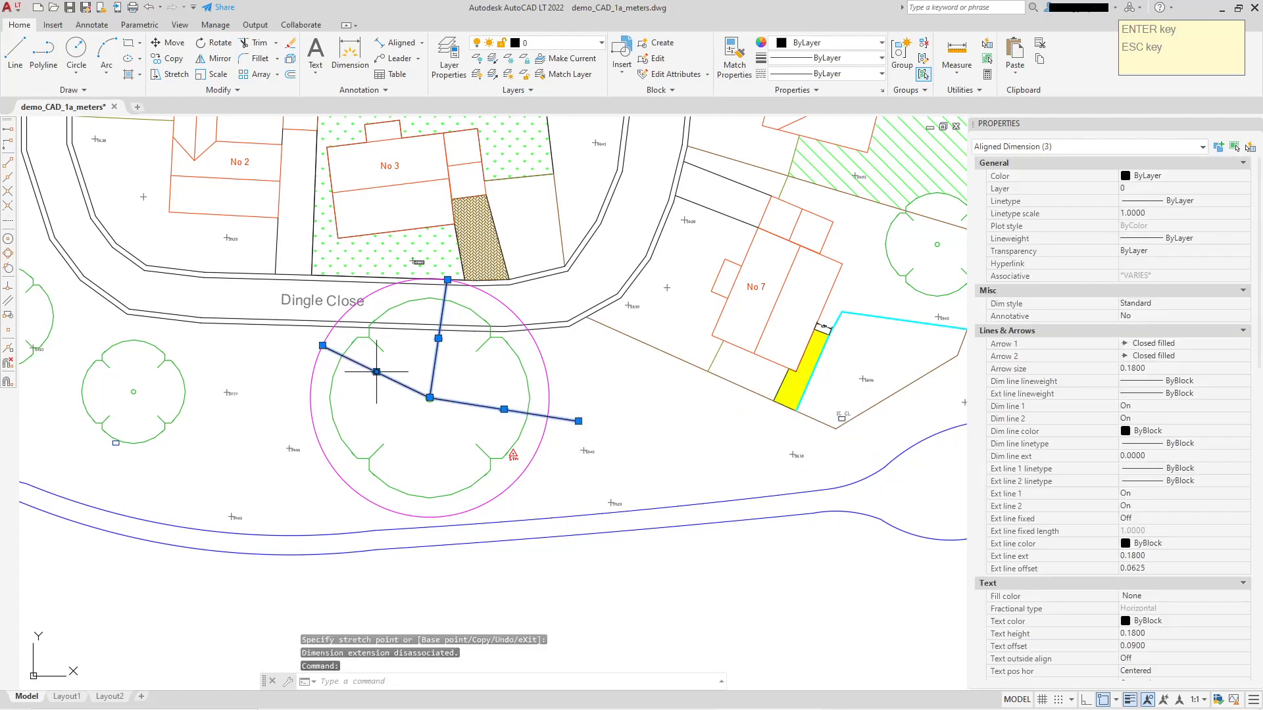
key(Delete)
key(Delete)
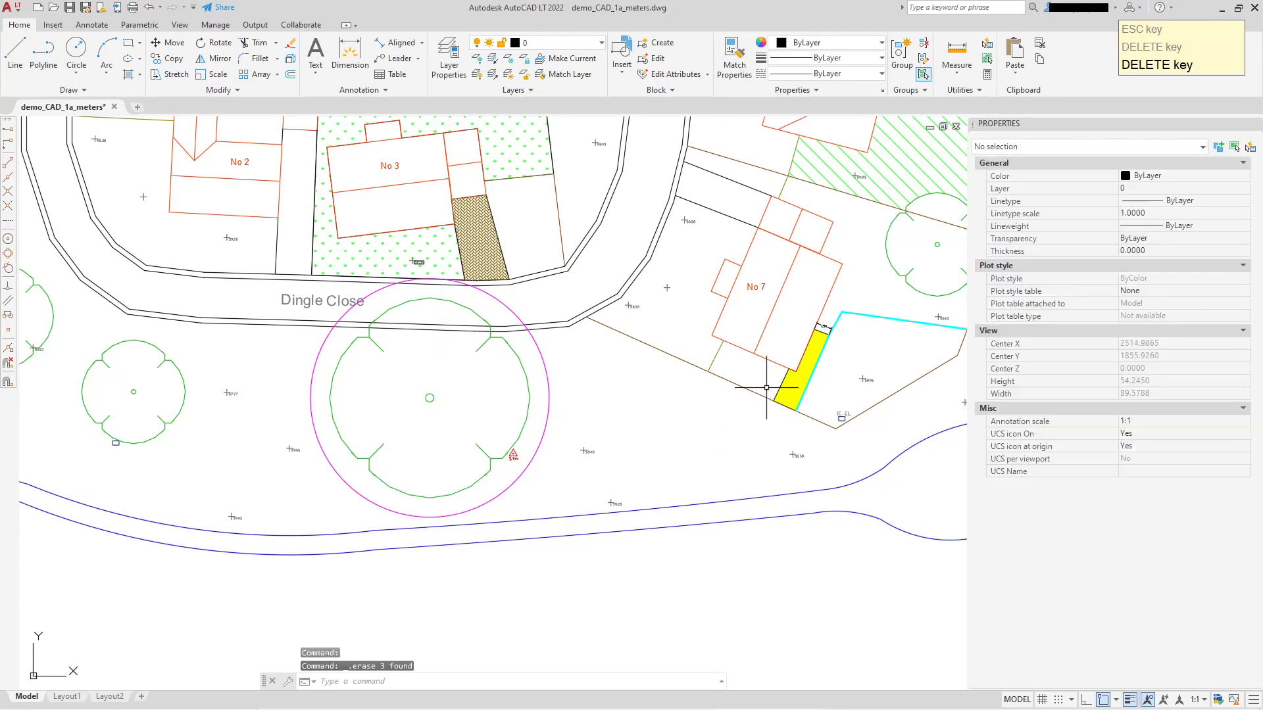
Examine where the moved tree and its magenta circle overlap Dingle Close and the edge of the No 3 plot.
scroll(363, 378, up, 3)
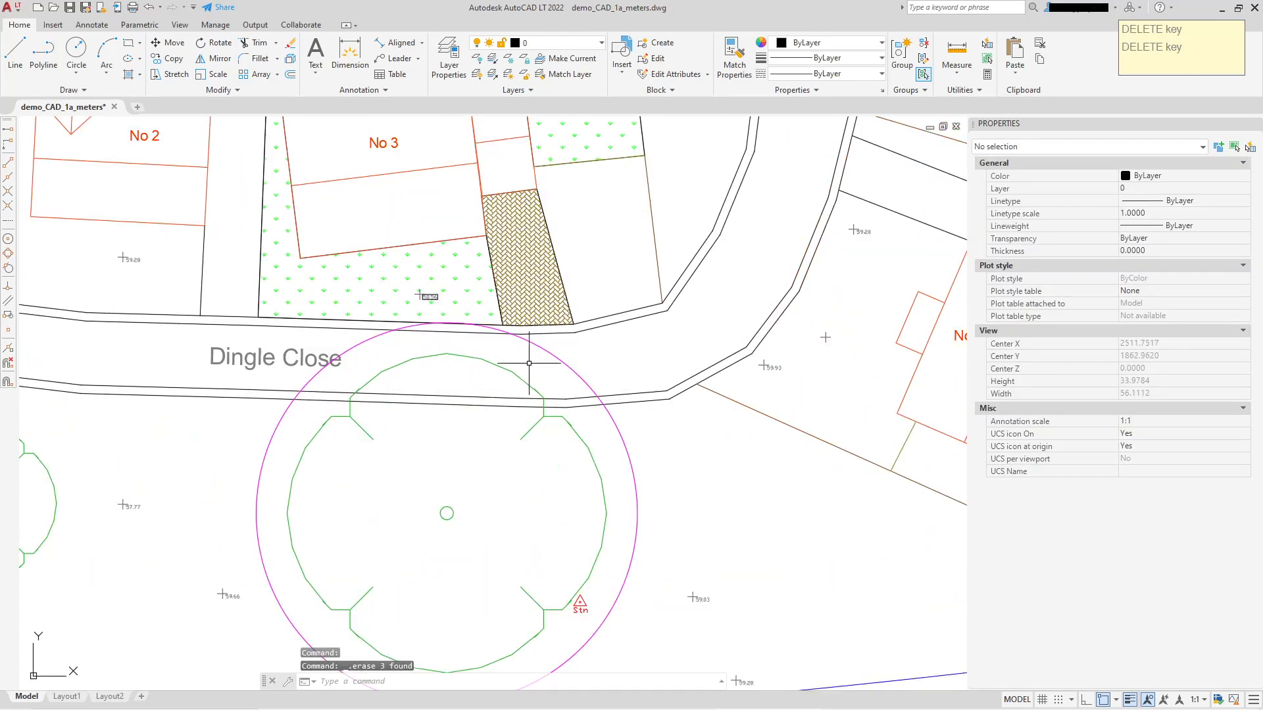
scroll(522, 395, down, 6)
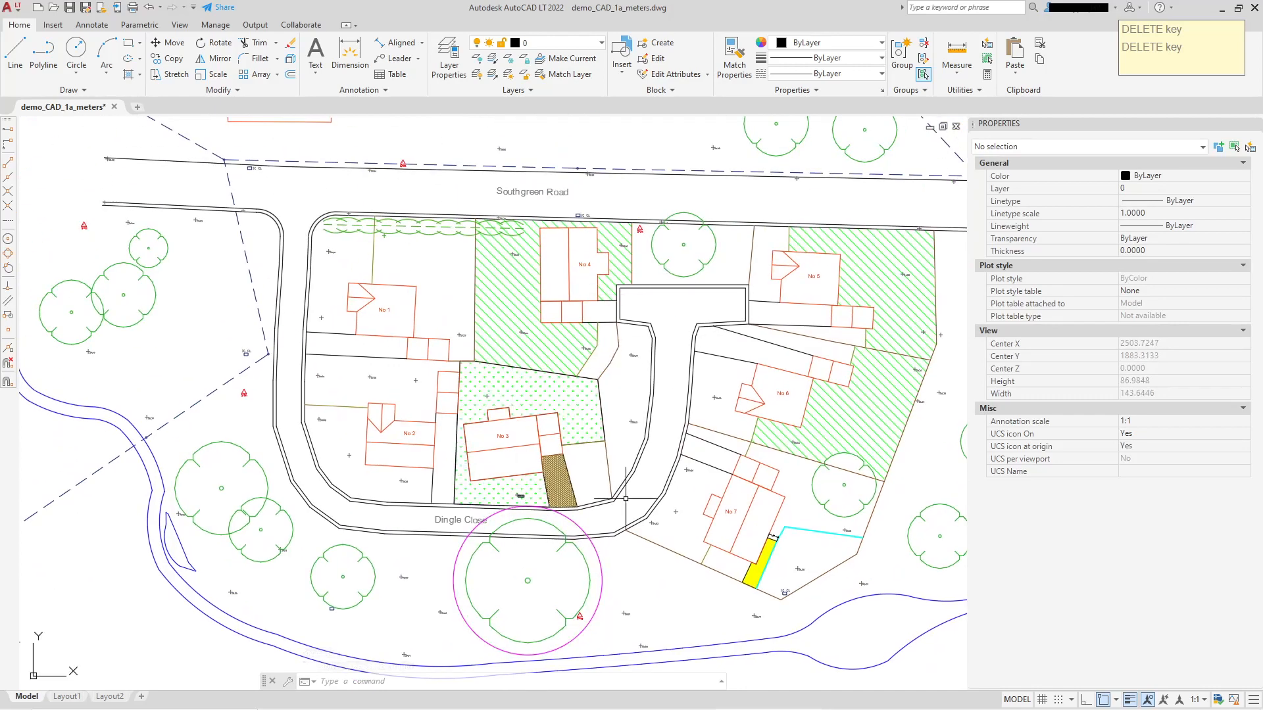
scroll(520, 460, up, 6)
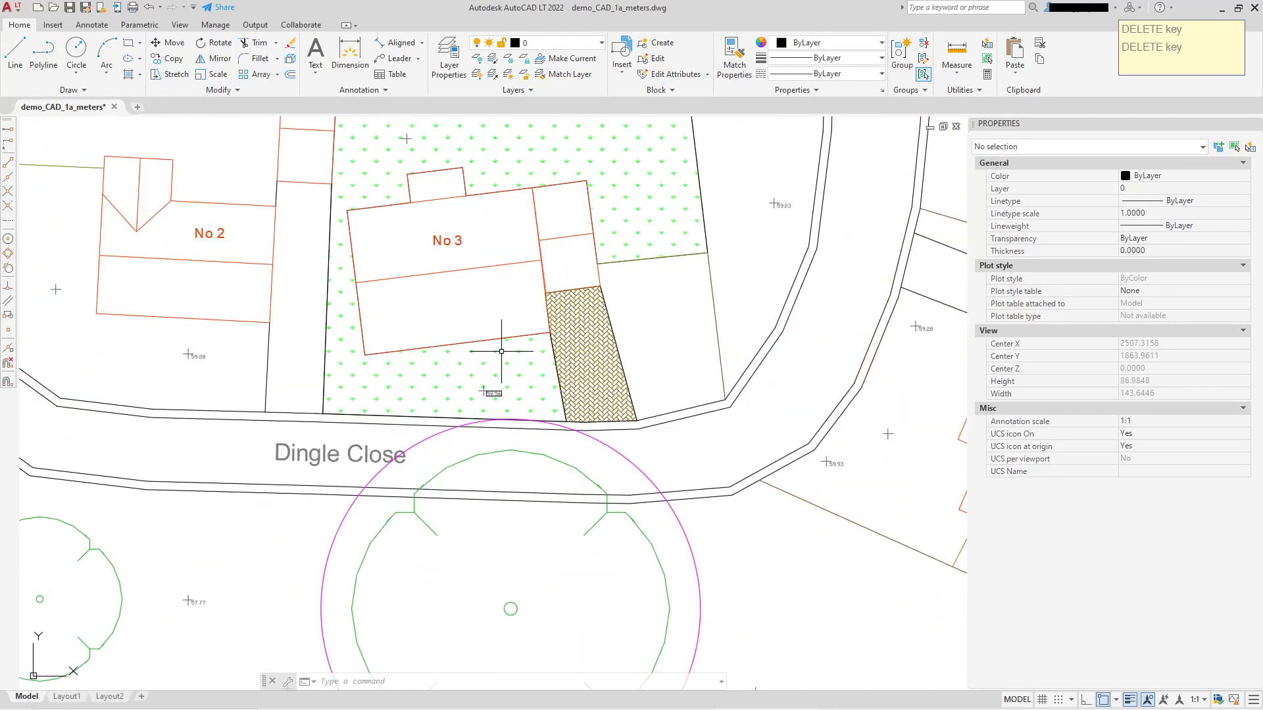
scroll(509, 380, down, 3)
scroll(608, 440, up, 6)
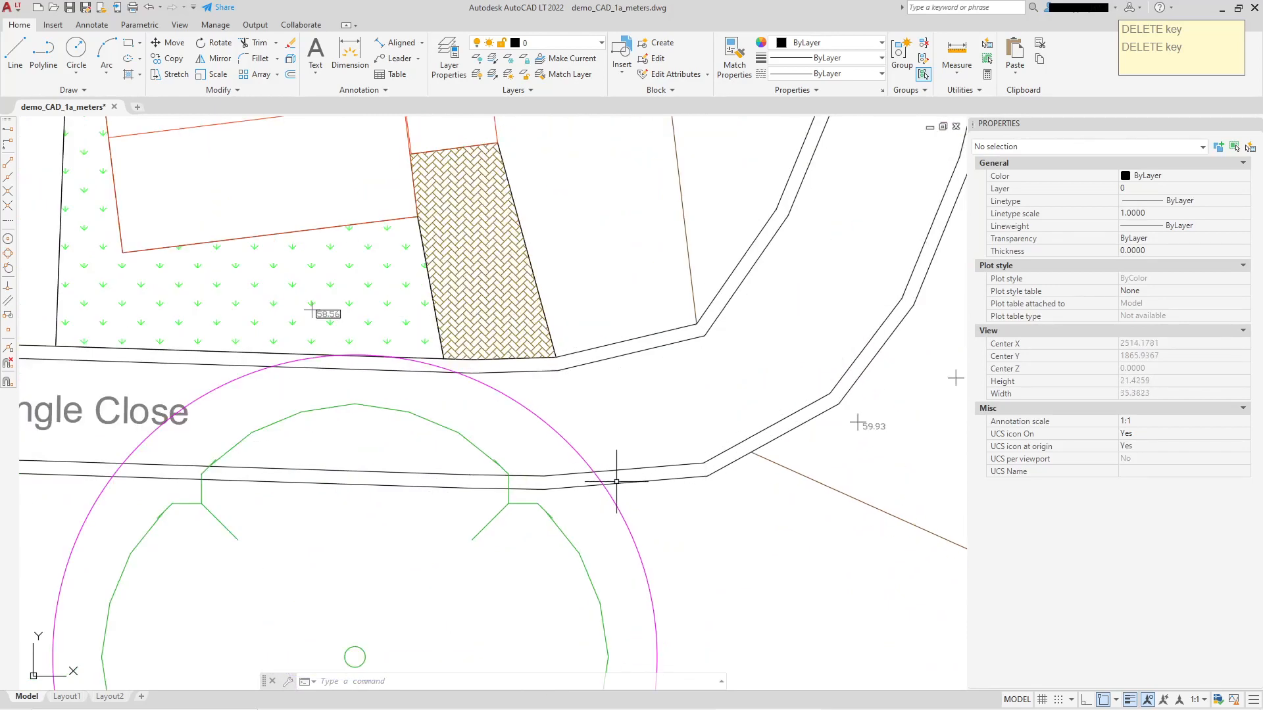
middle_drag(122, 463, 133, 414)
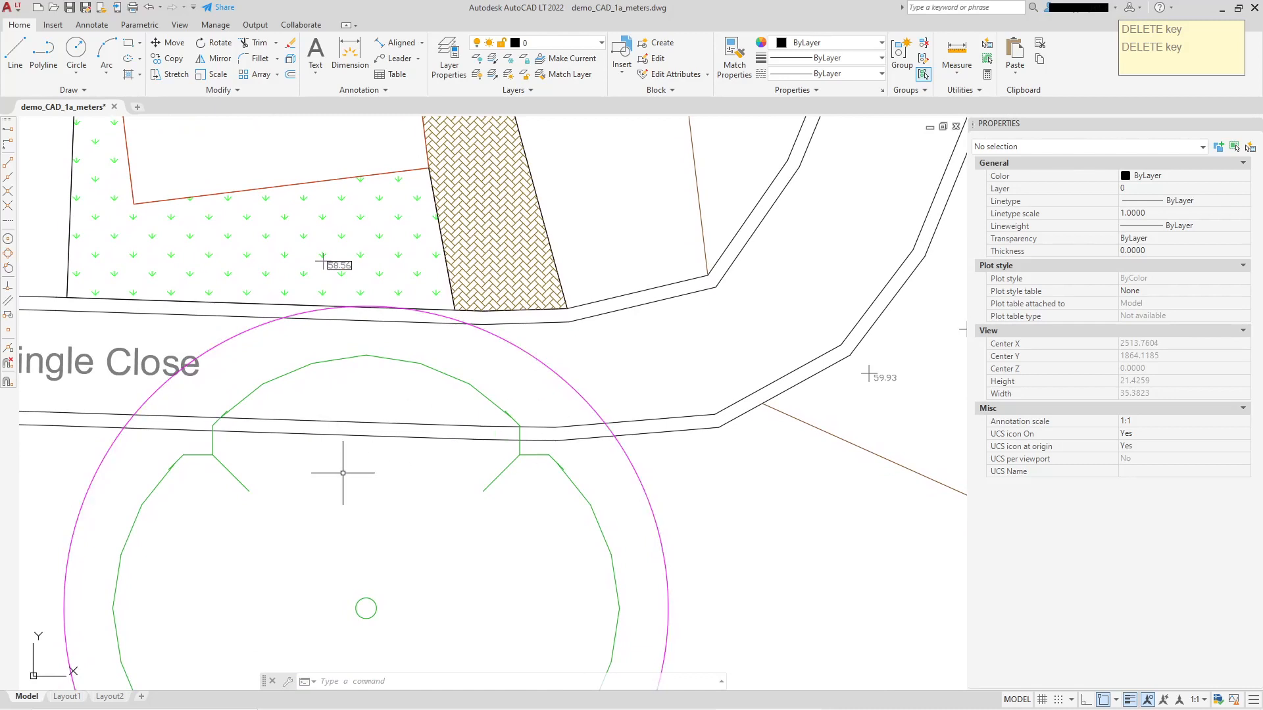
middle_drag(386, 501, 473, 478)
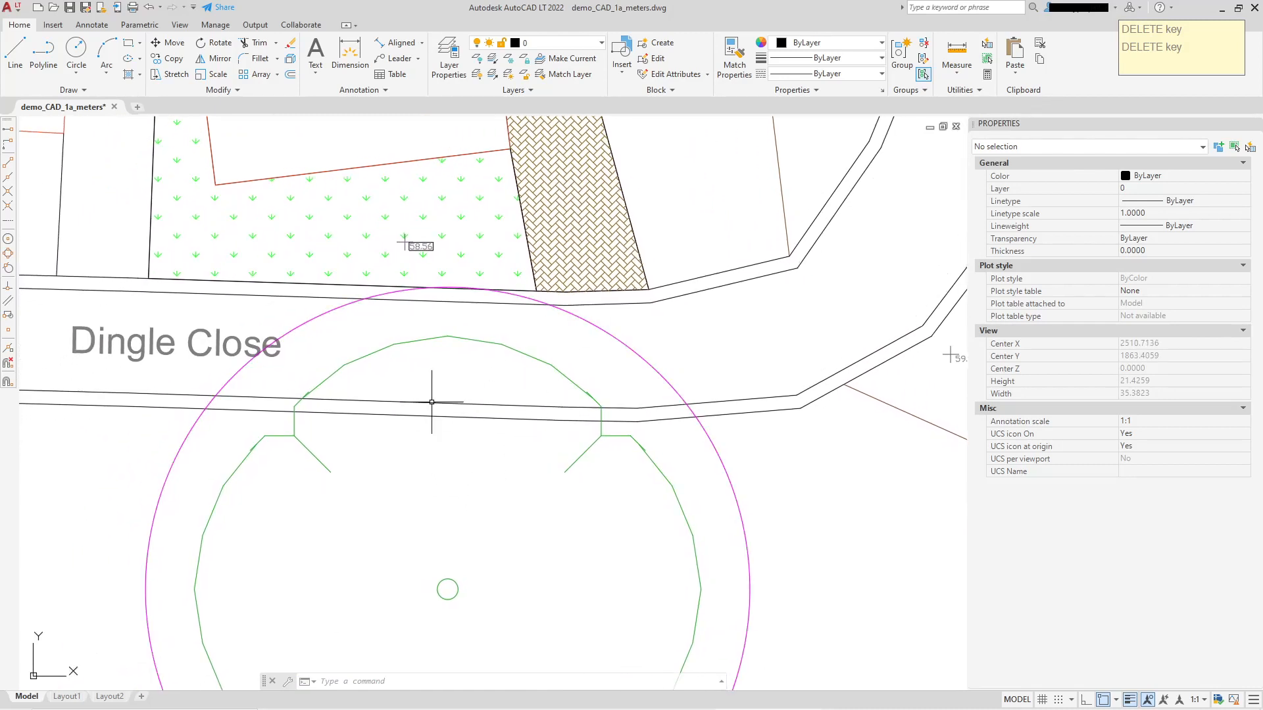
middle_drag(352, 471, 387, 520)
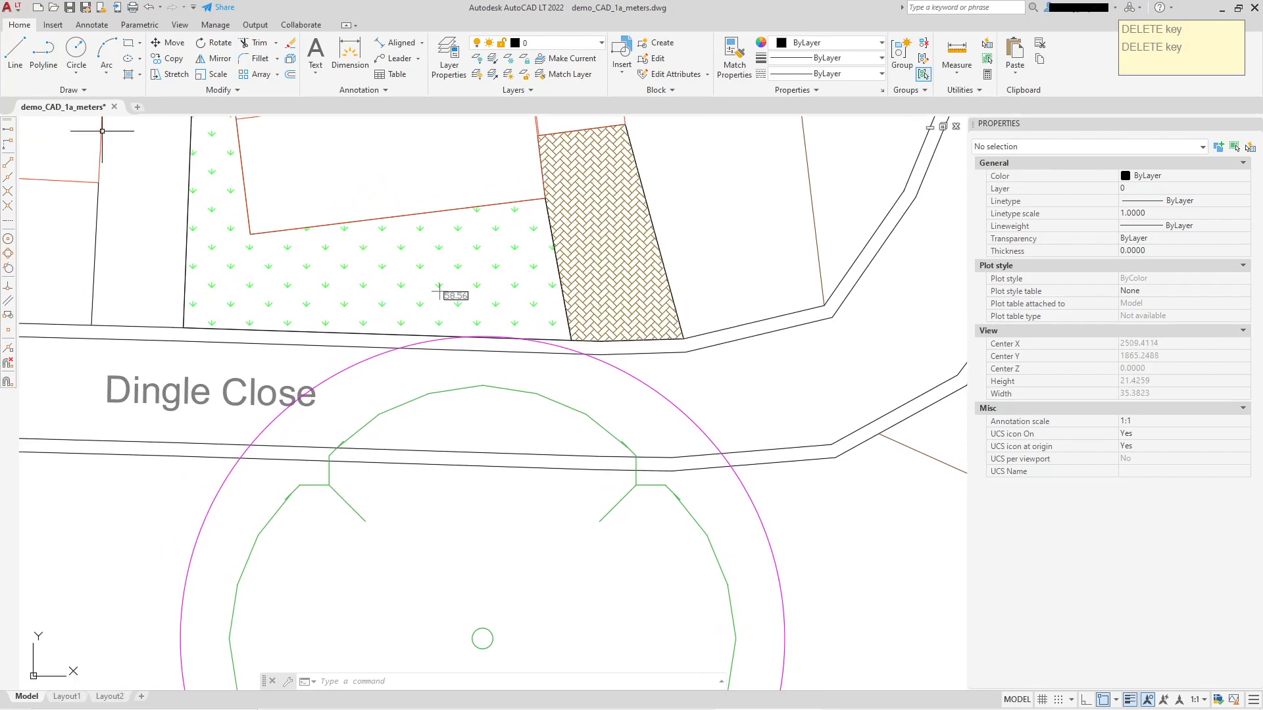
Draw a polyline along Dingle Close's southern inner edge from the magenta circle's western crossing to its eastern crossing.
key(Escape)
click(44, 52)
scroll(261, 434, up, 4)
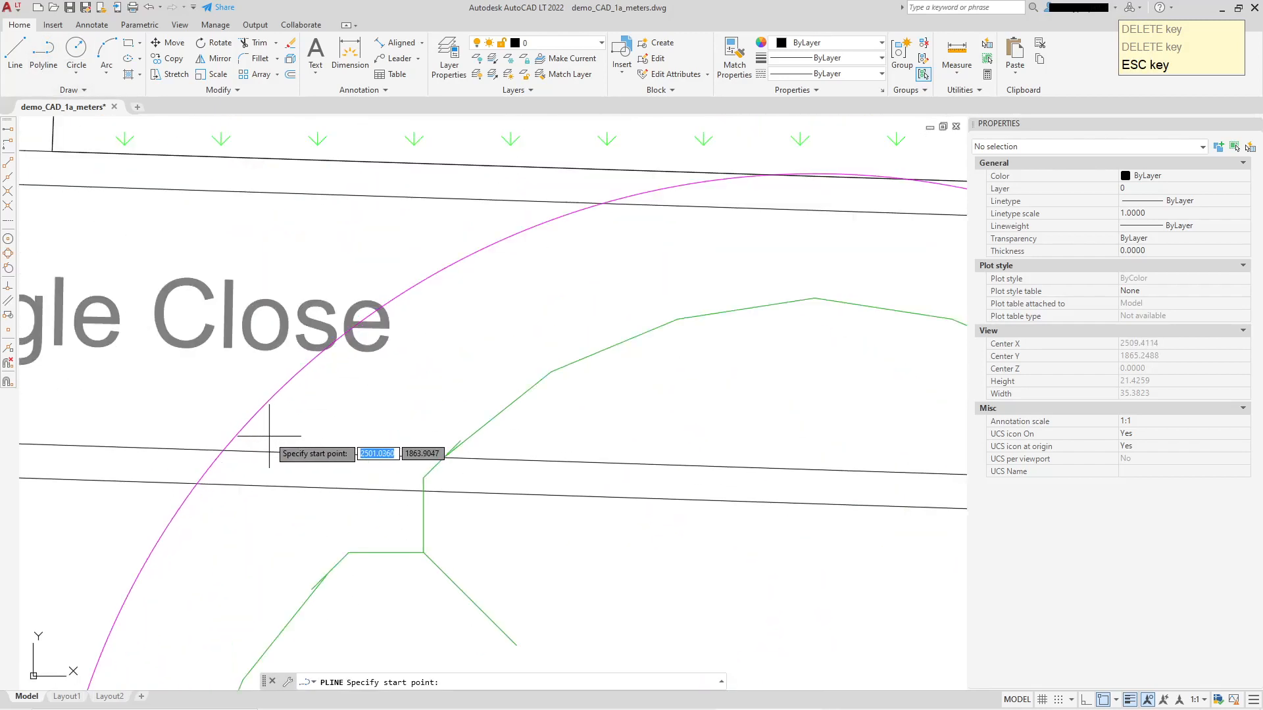
click(223, 450)
click(375, 455)
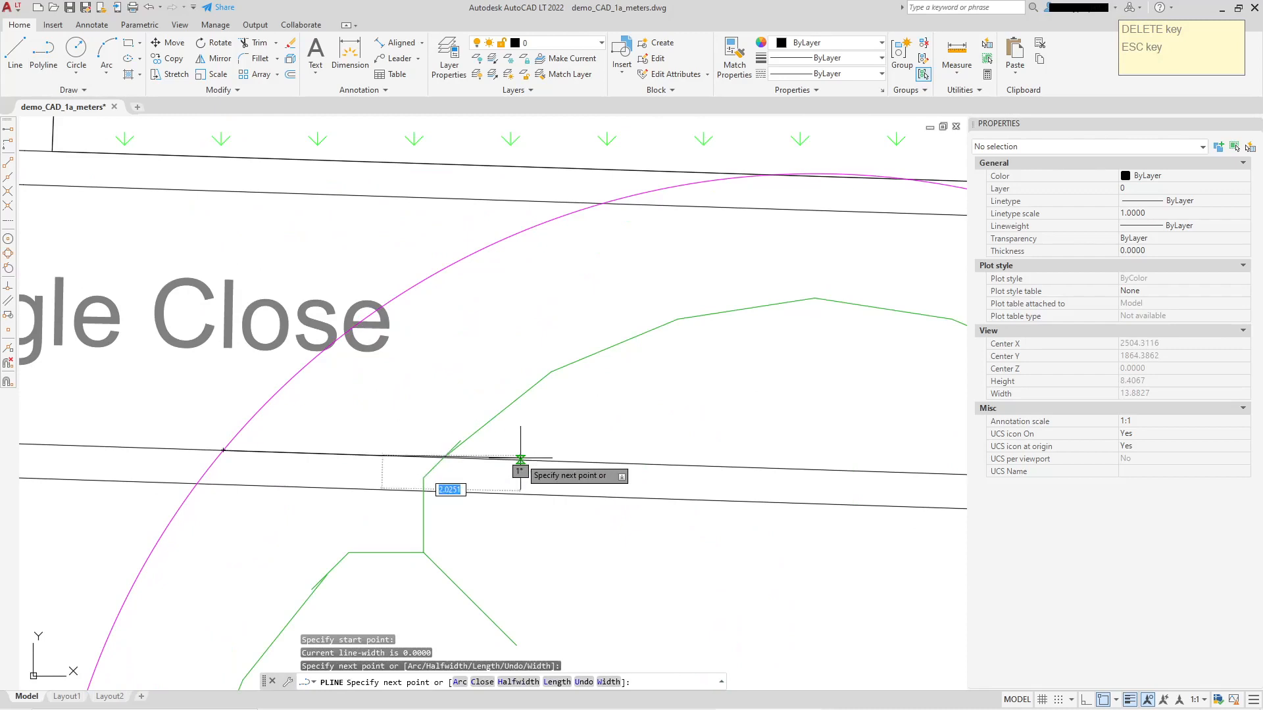
click(519, 460)
click(703, 463)
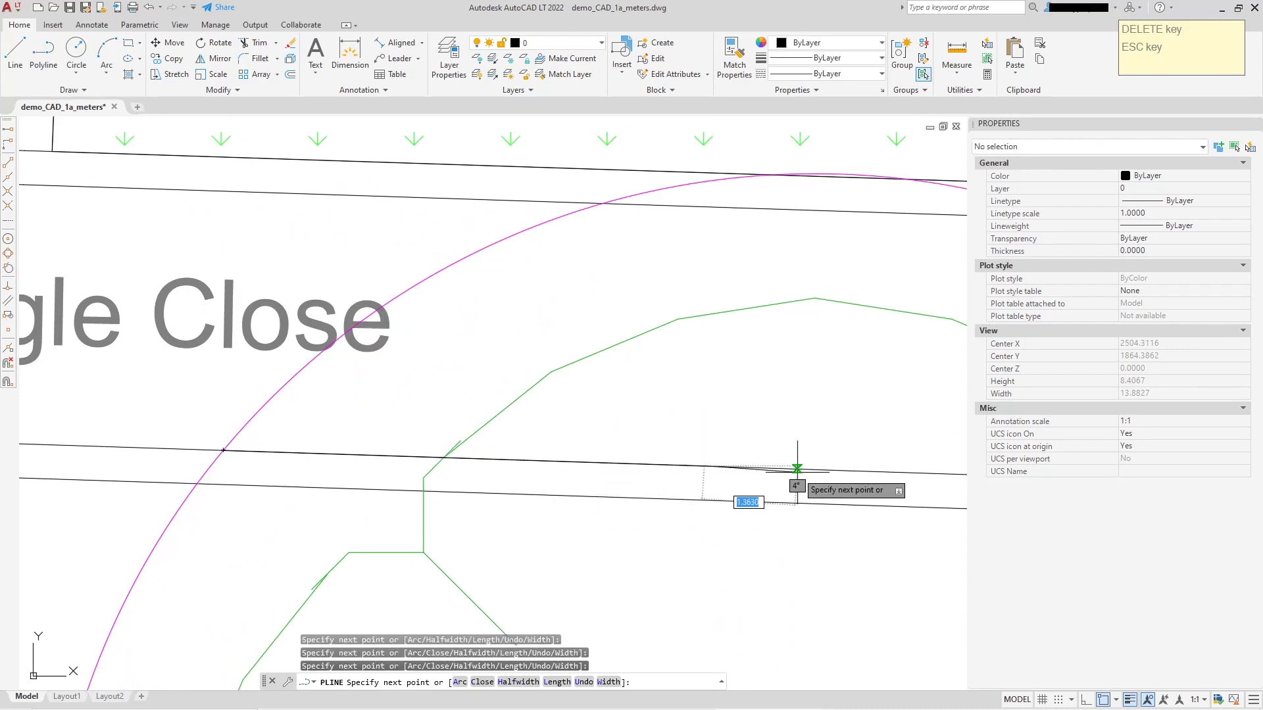
click(834, 468)
middle_drag(855, 468, 148, 383)
click(255, 383)
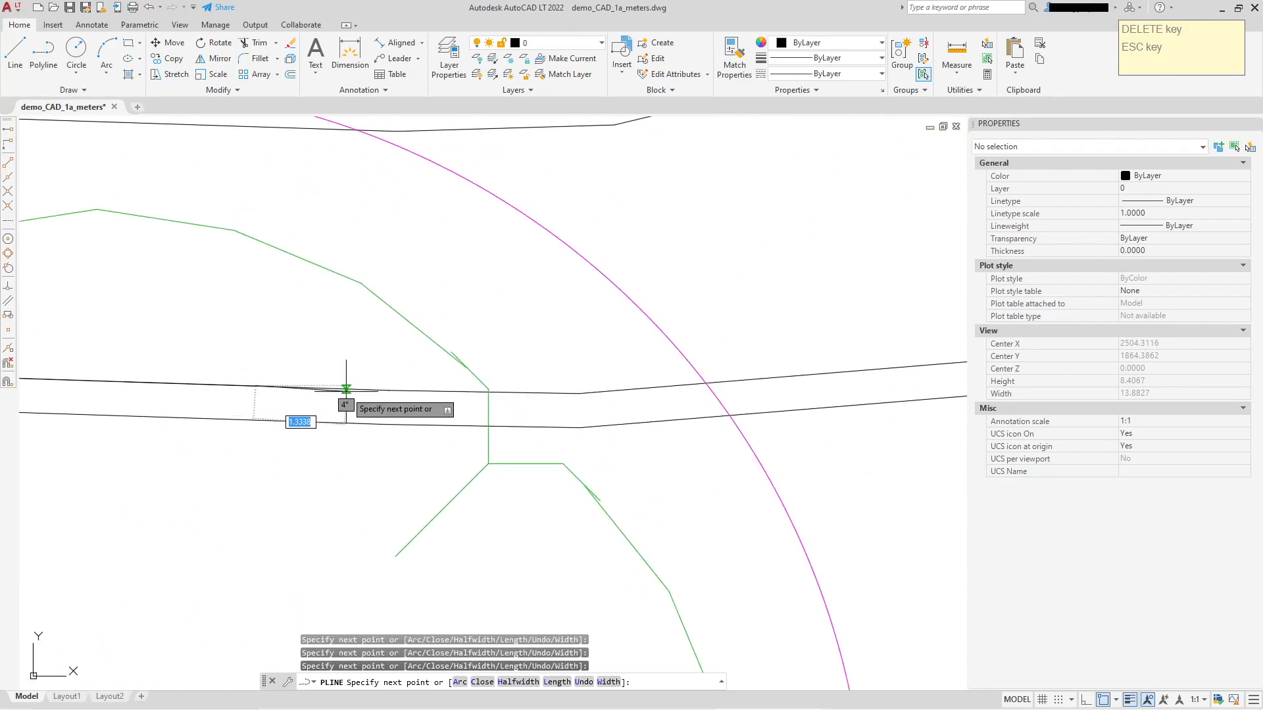
click(388, 392)
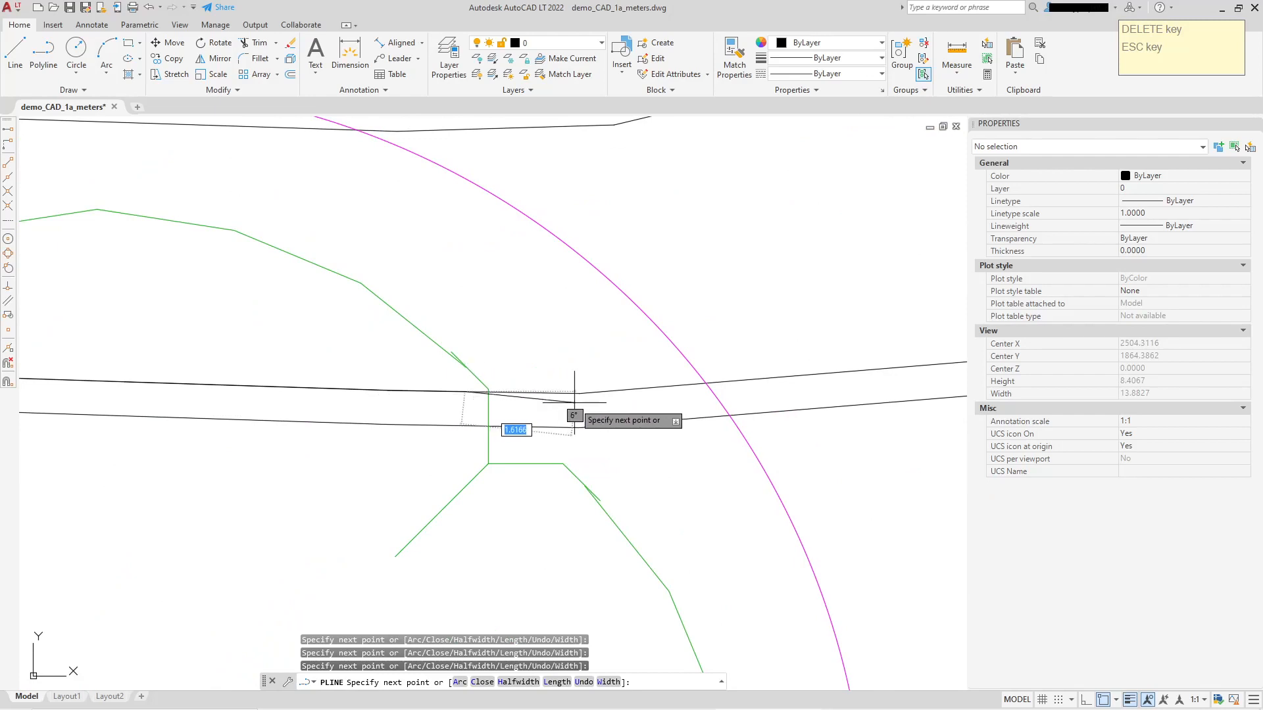
click(578, 394)
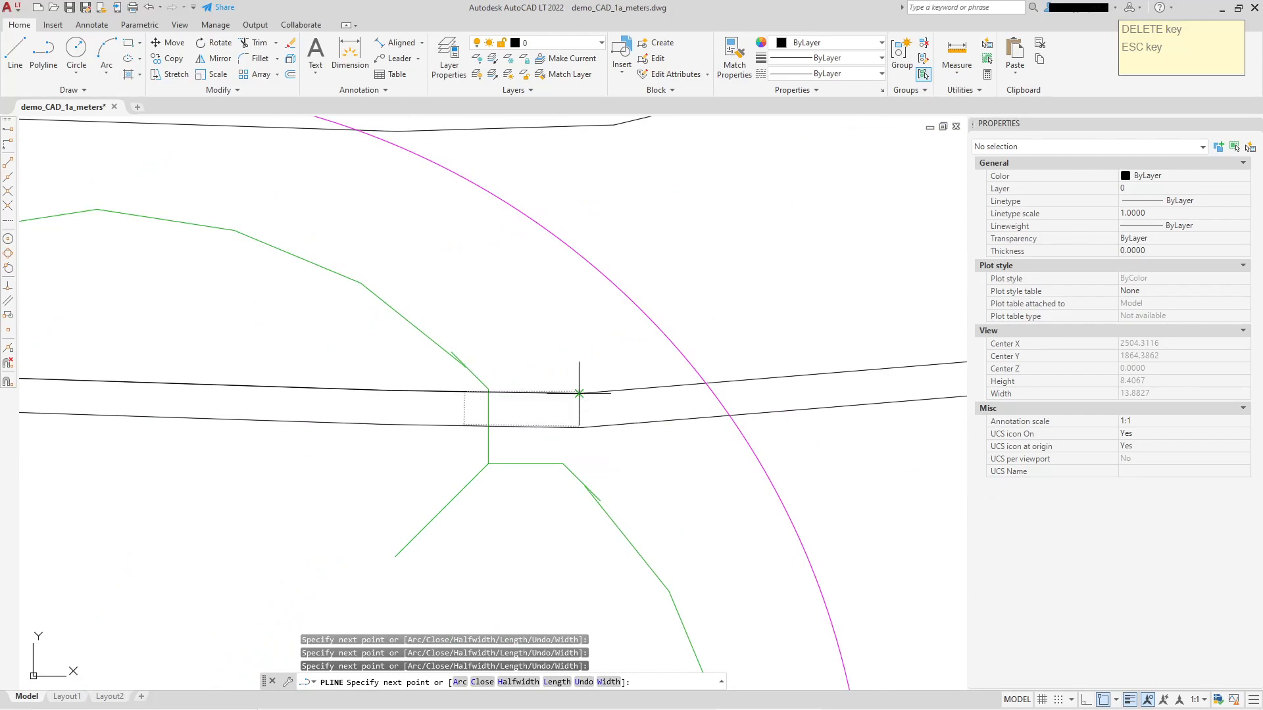
click(706, 383)
Continue the polyline across the road and back west along Dingle Close's northern inner edge, and close the outline.
middle_drag(692, 266, 661, 423)
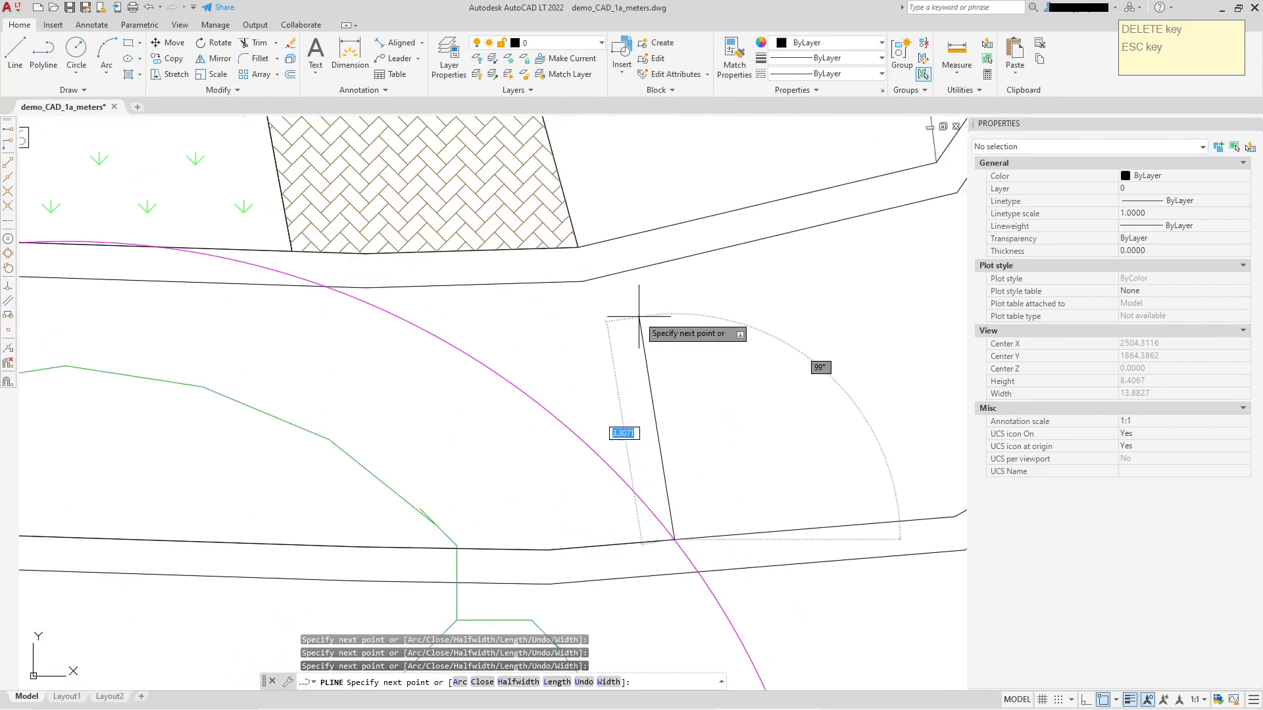
click(631, 270)
click(583, 281)
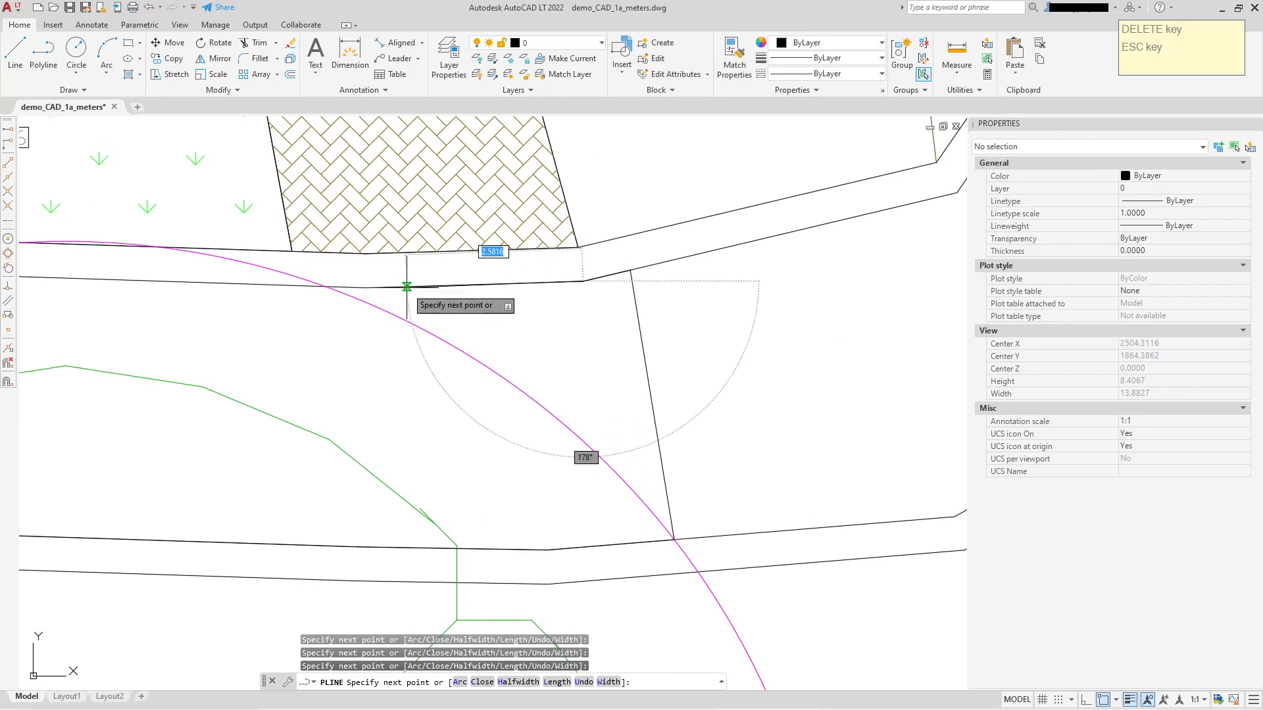
click(367, 287)
click(125, 280)
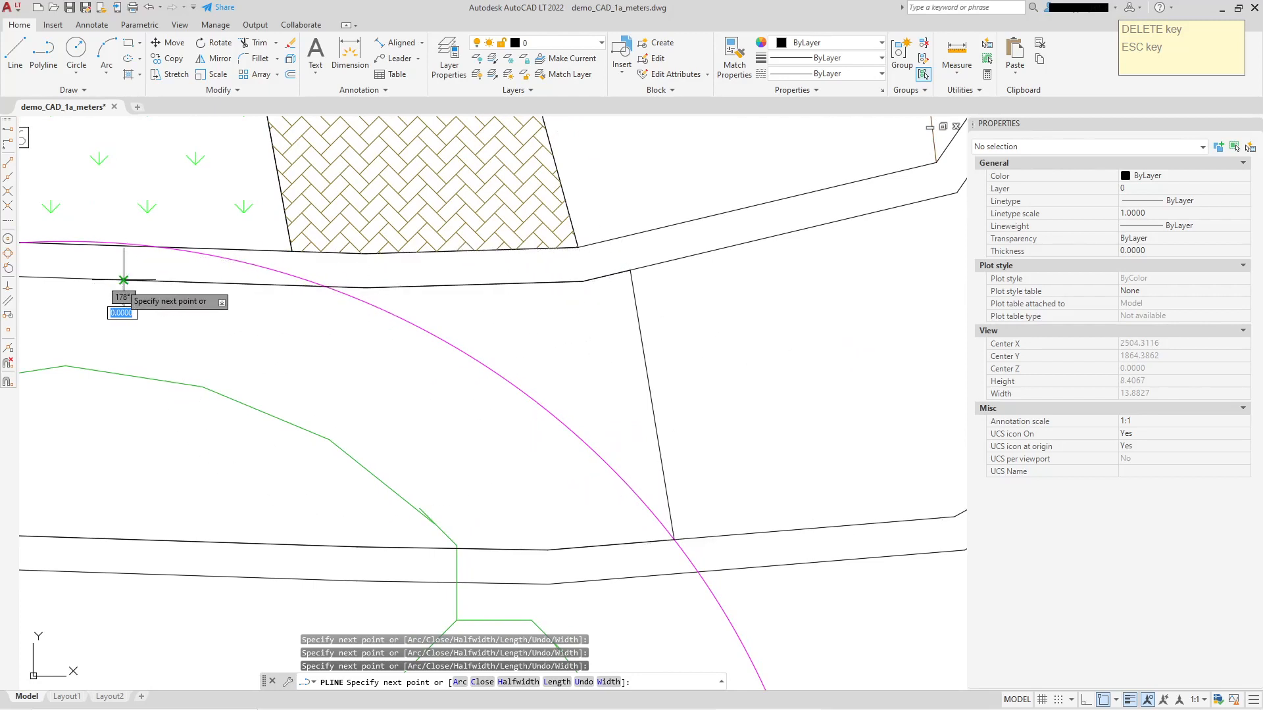
middle_drag(122, 290, 901, 402)
click(736, 386)
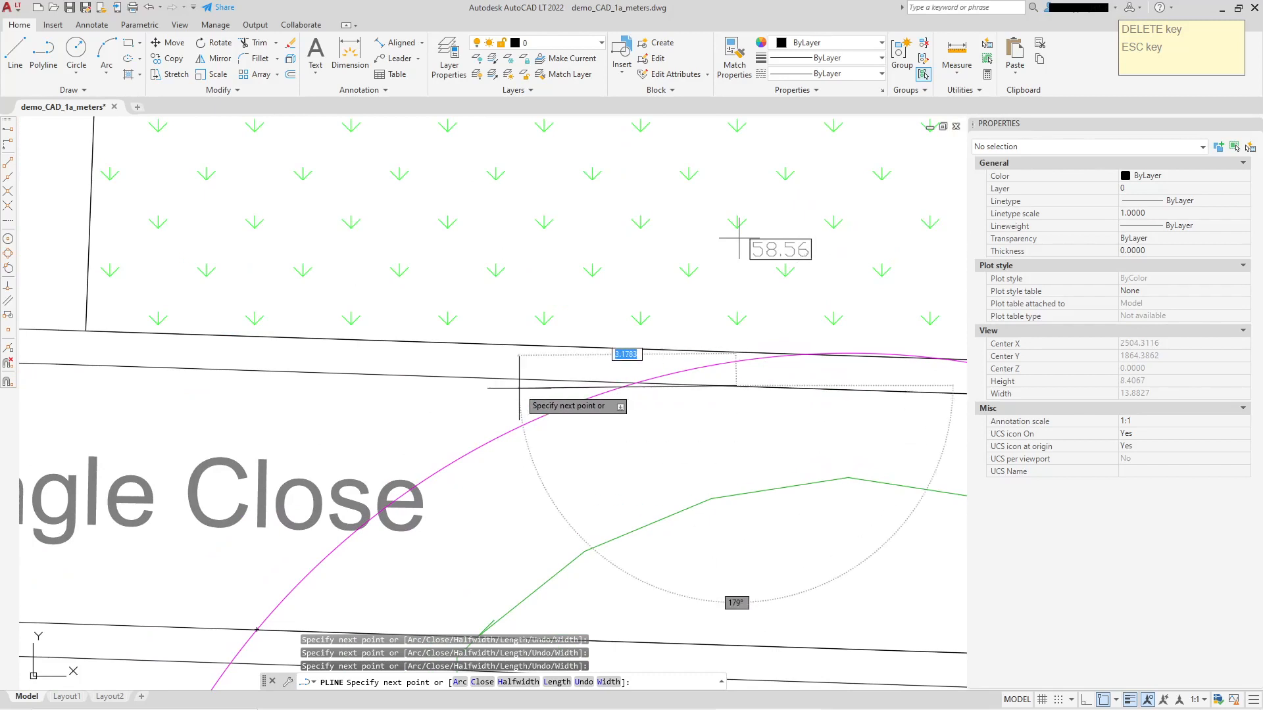
click(417, 377)
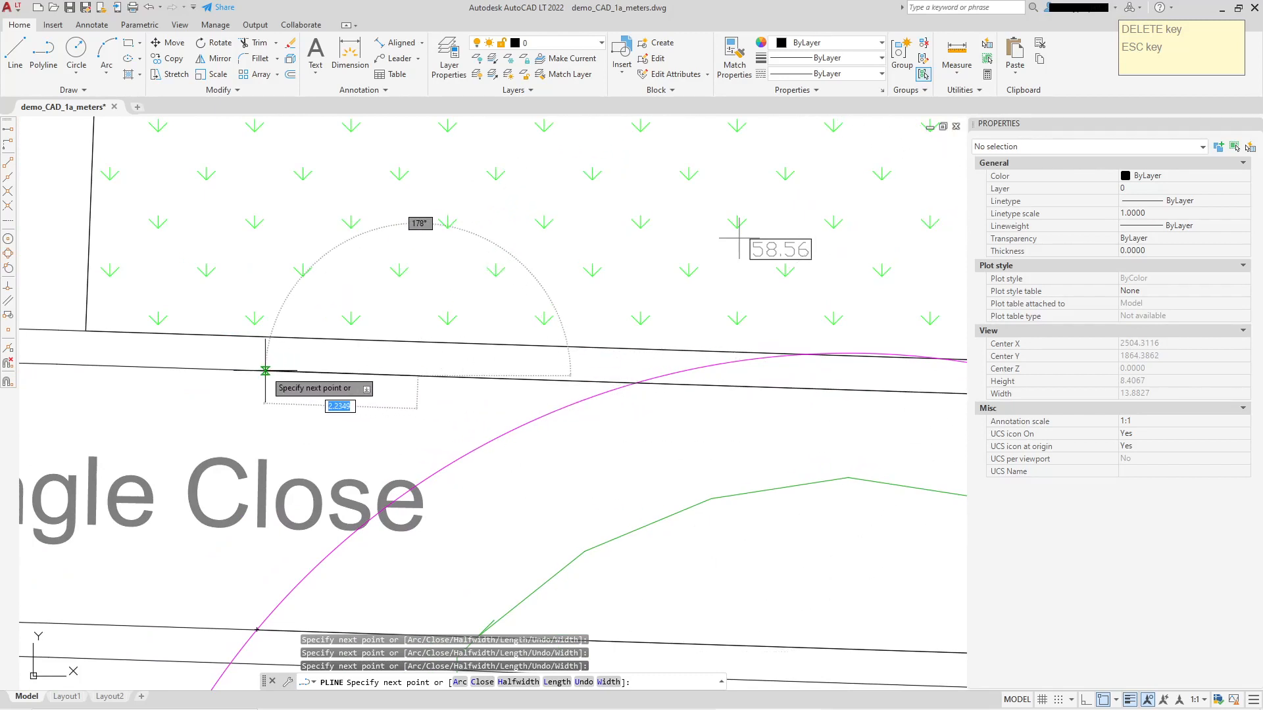
mouse_move(265, 370)
middle_down()
mouse_move(503, 293)
mouse_move(490, 260)
middle_up()
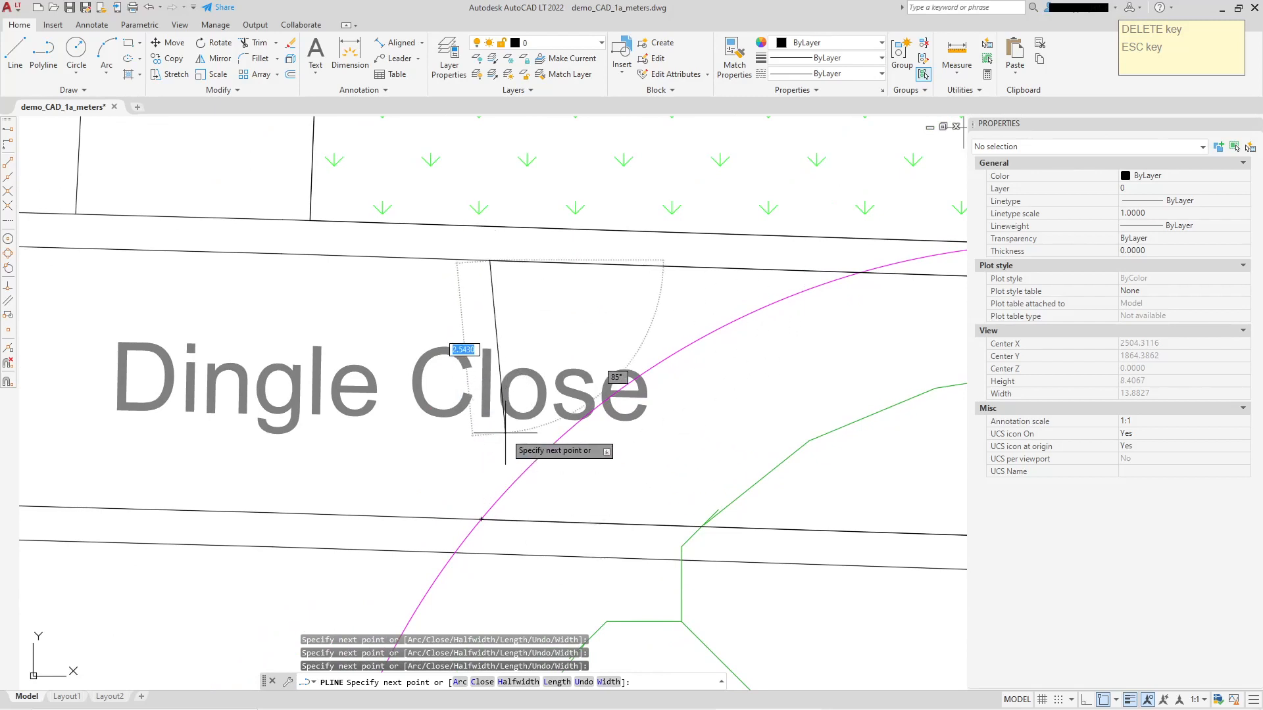
right_click(329, 315)
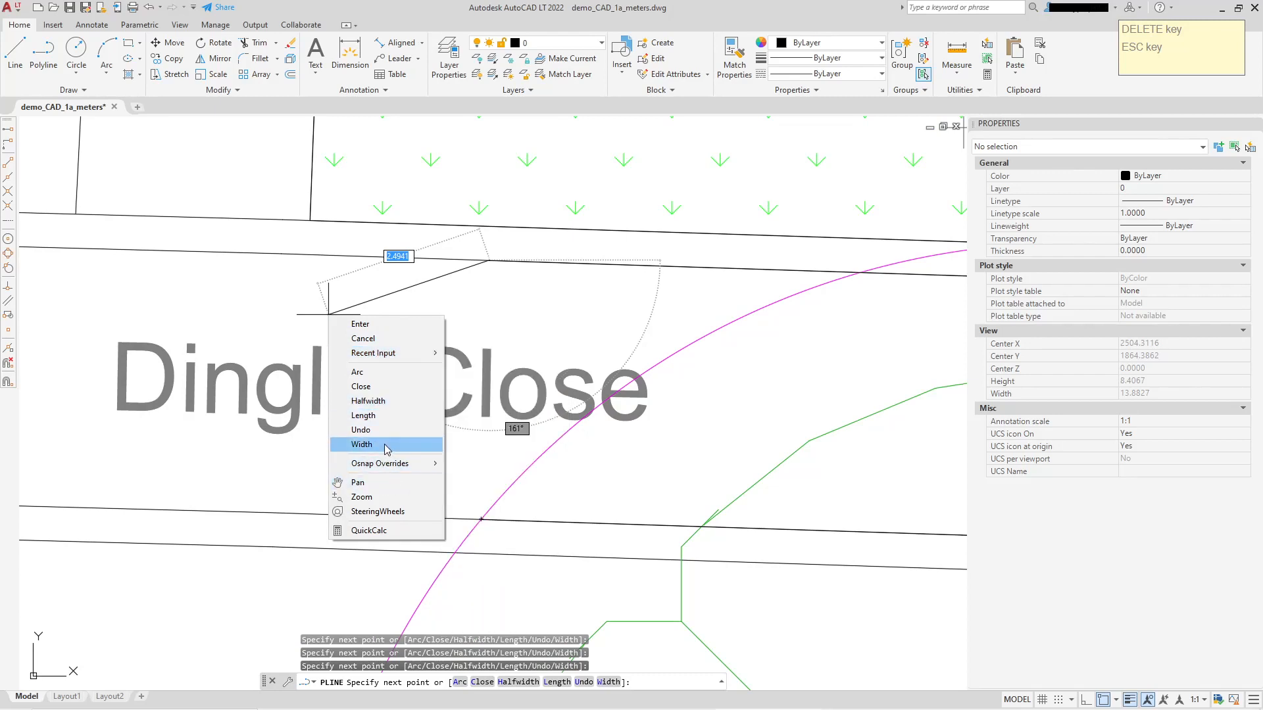
click(372, 388)
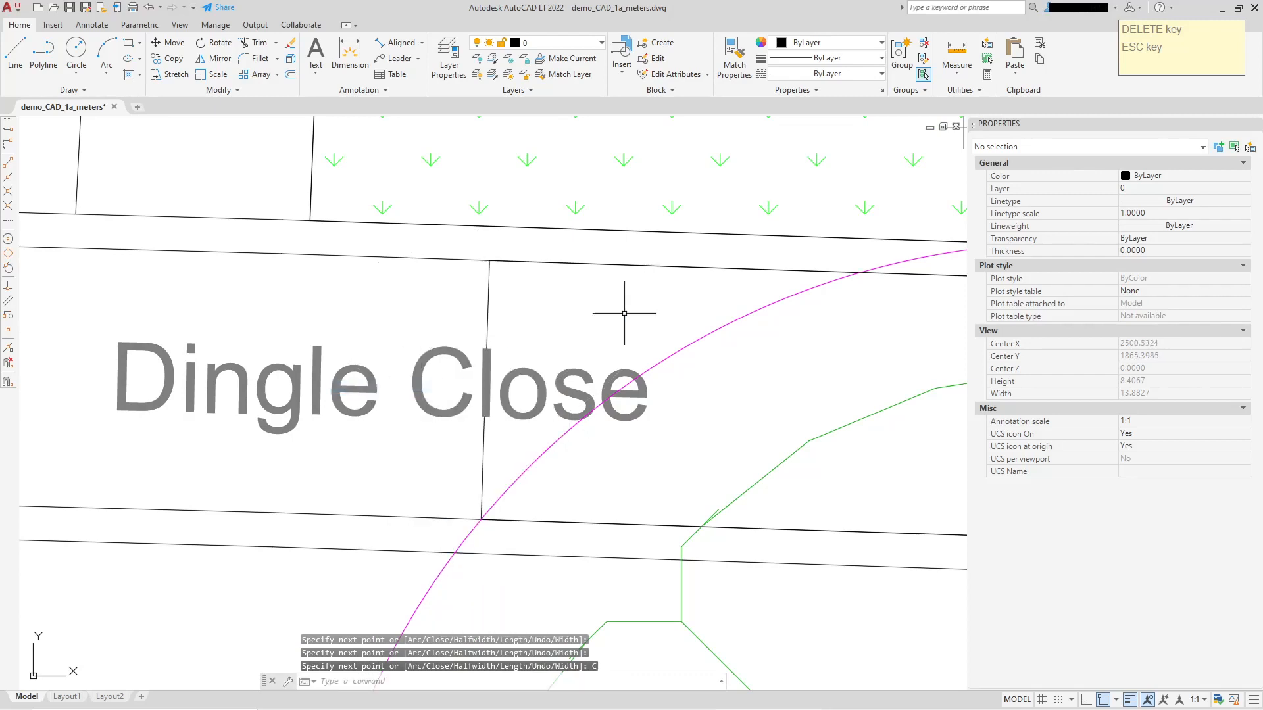
Hatch the closed road outline by selecting it as the boundary object, using the yellow GRASS pattern.
scroll(635, 292, down, 4)
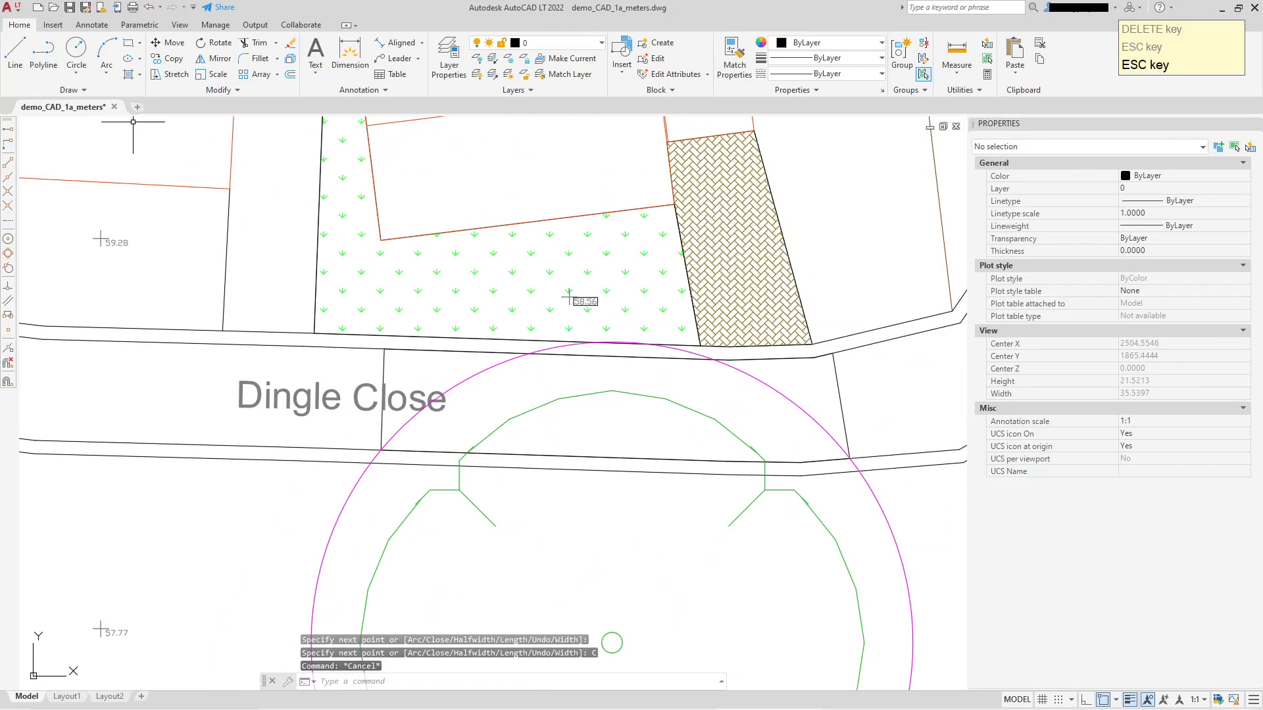
click(129, 74)
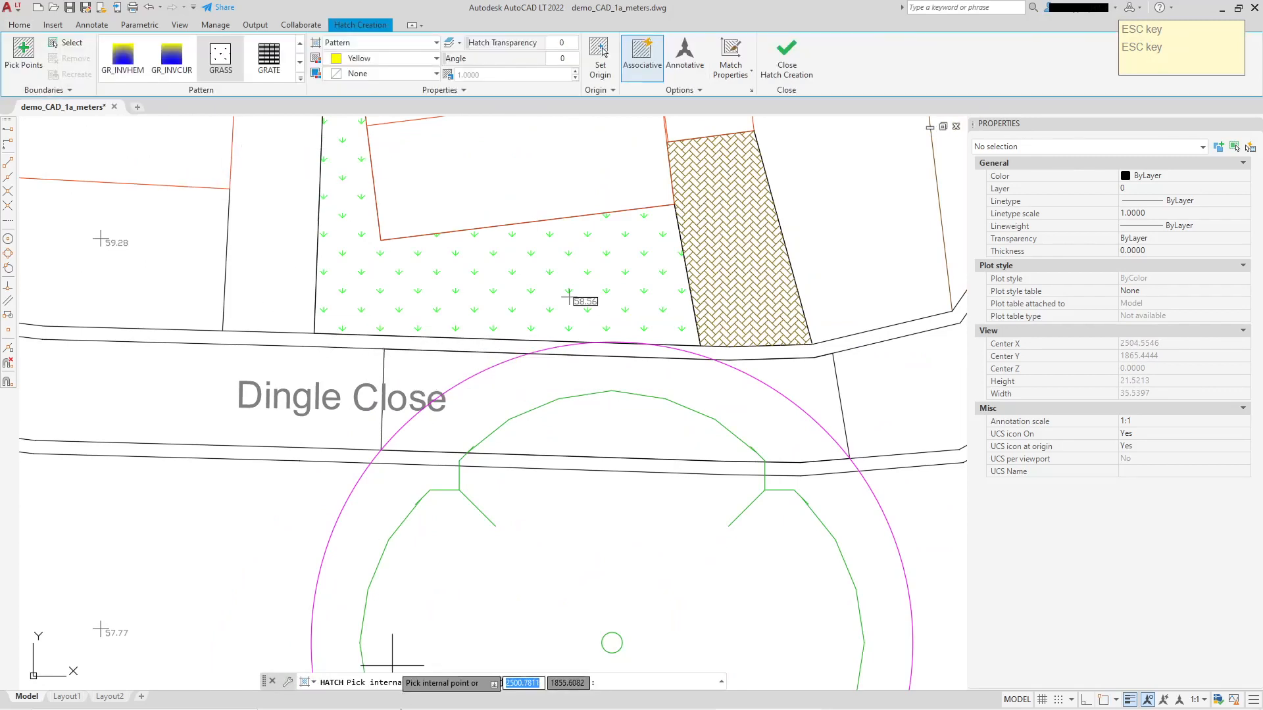
text(S)
key(Return)
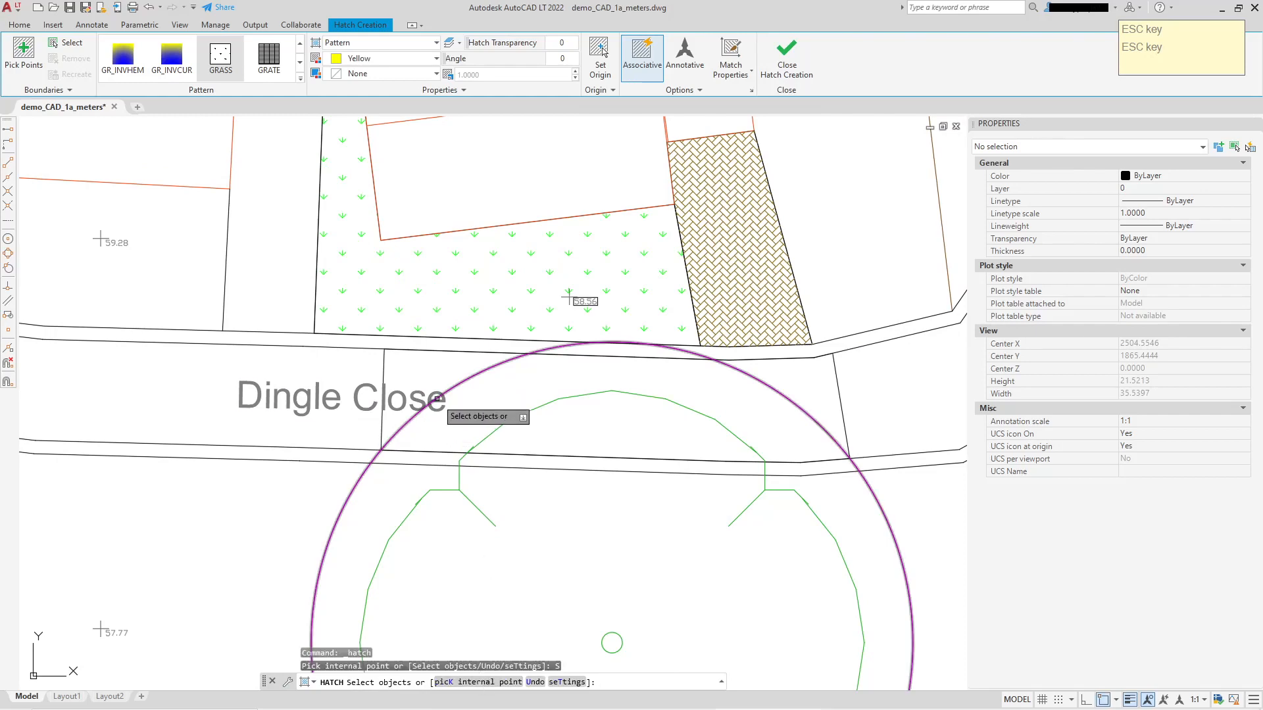
click(383, 367)
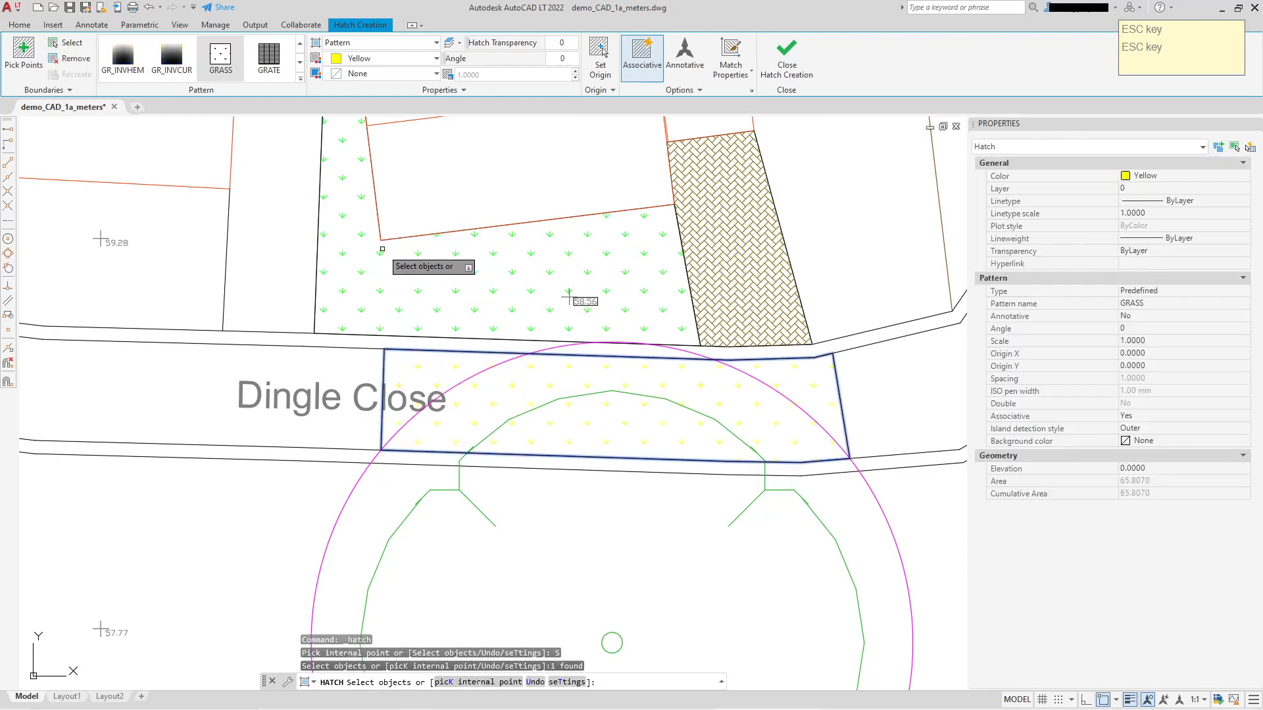
right_click(383, 249)
click(427, 255)
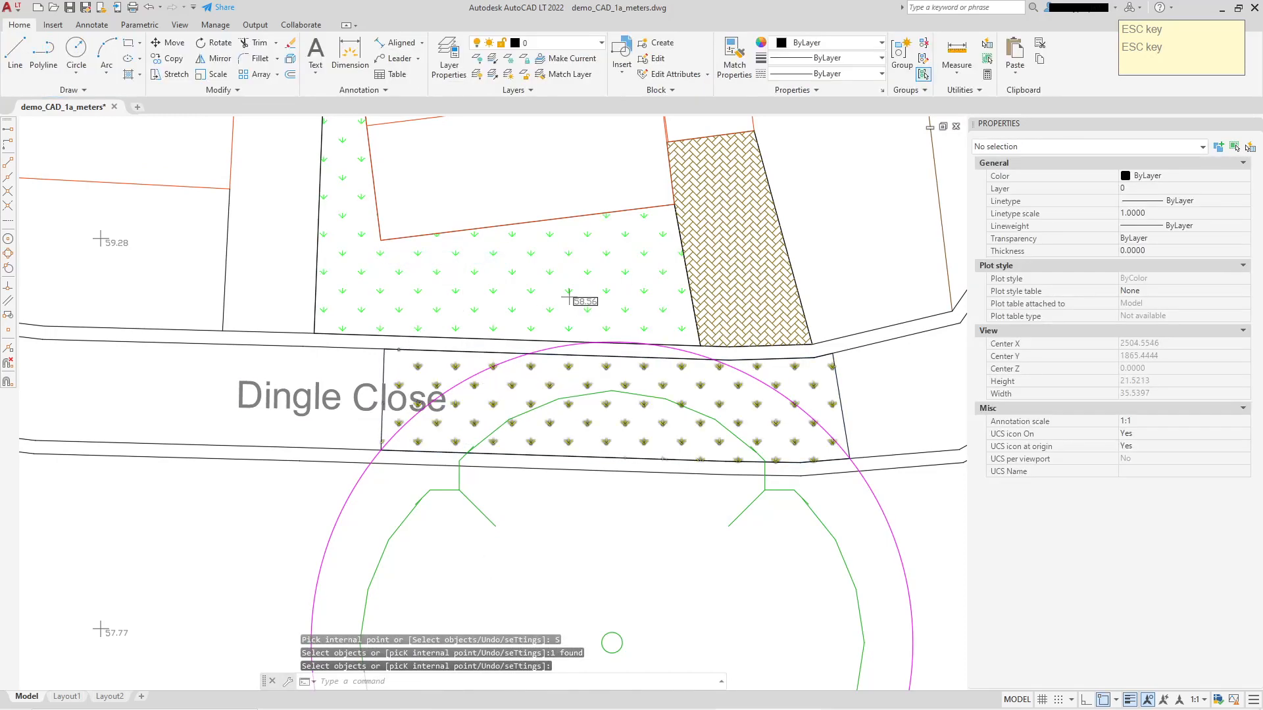
Change the pattern of the Dingle Close road hatch to HONEY.
scroll(516, 375, up, 3)
scroll(516, 375, down, 3)
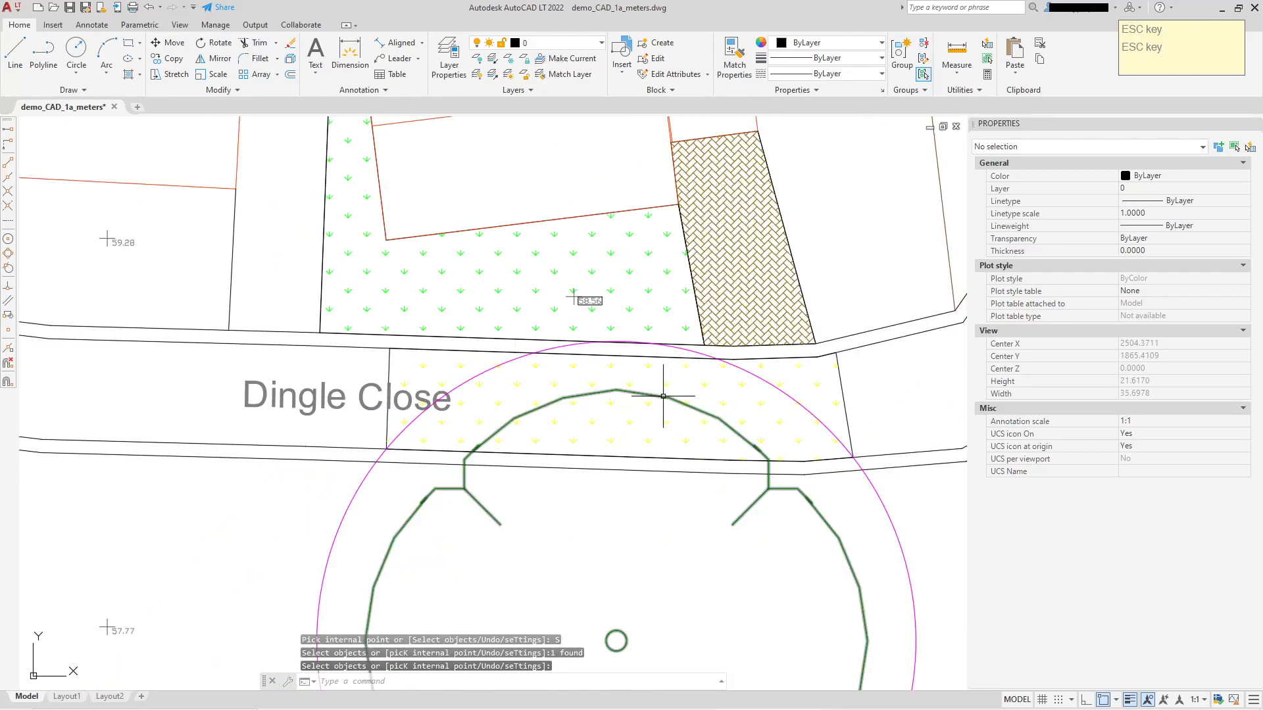
middle_drag(663, 397, 528, 460)
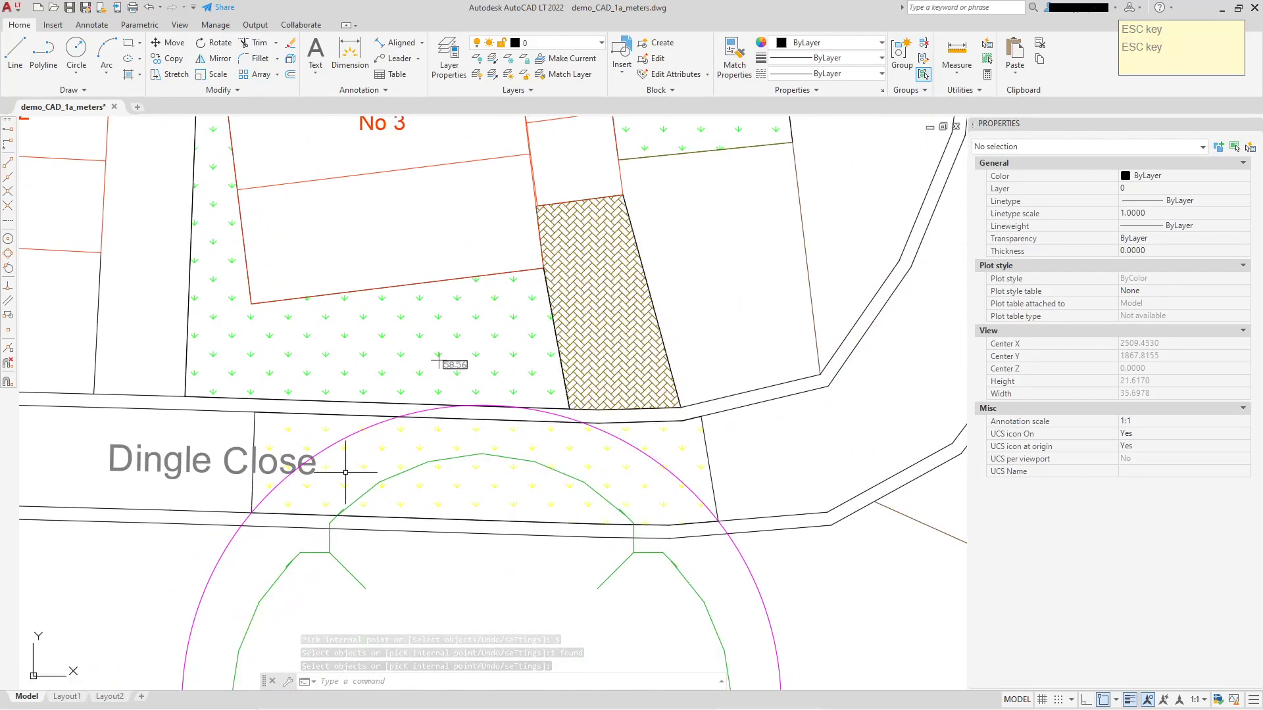
scroll(345, 473, up, 2)
click(388, 460)
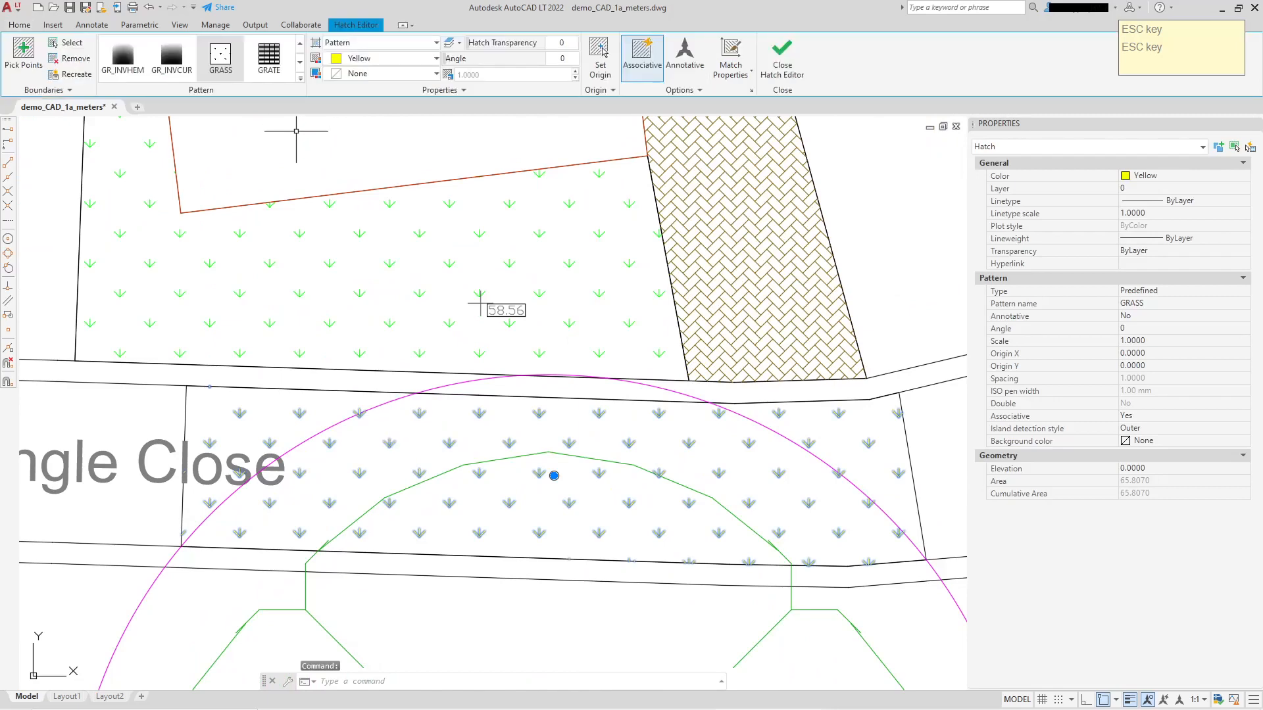
click(300, 77)
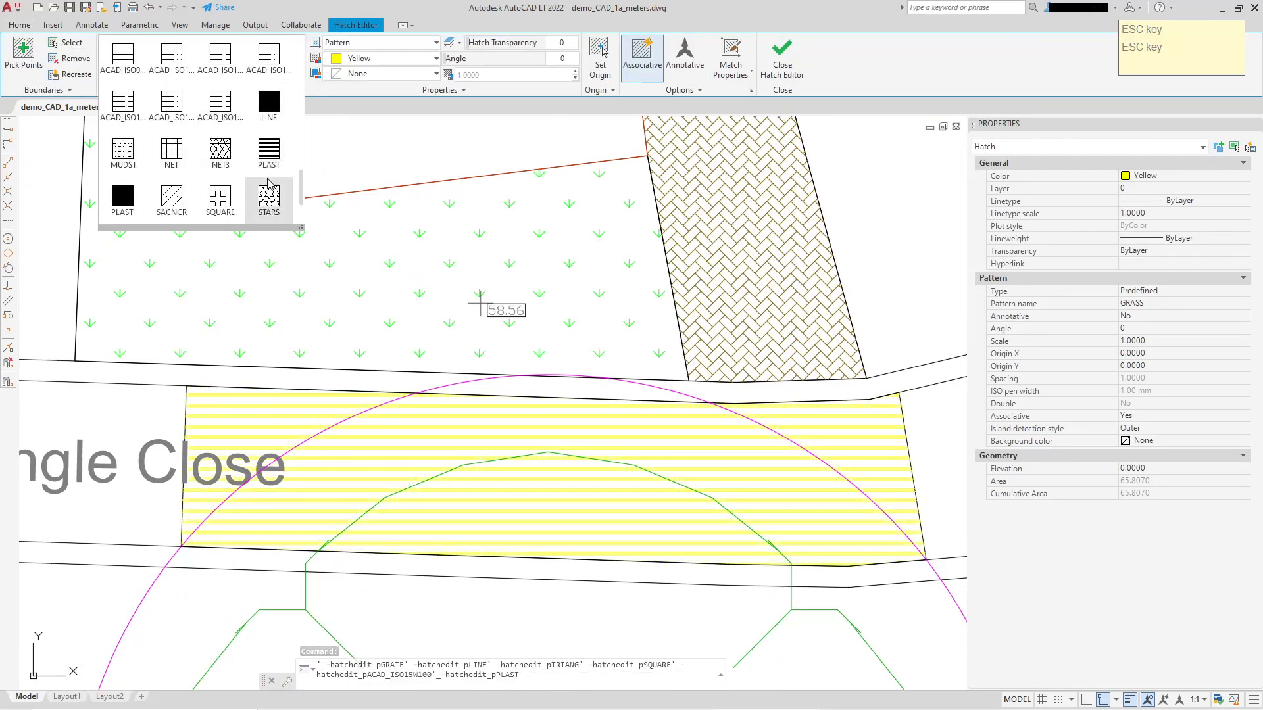
scroll(268, 191, up, 3)
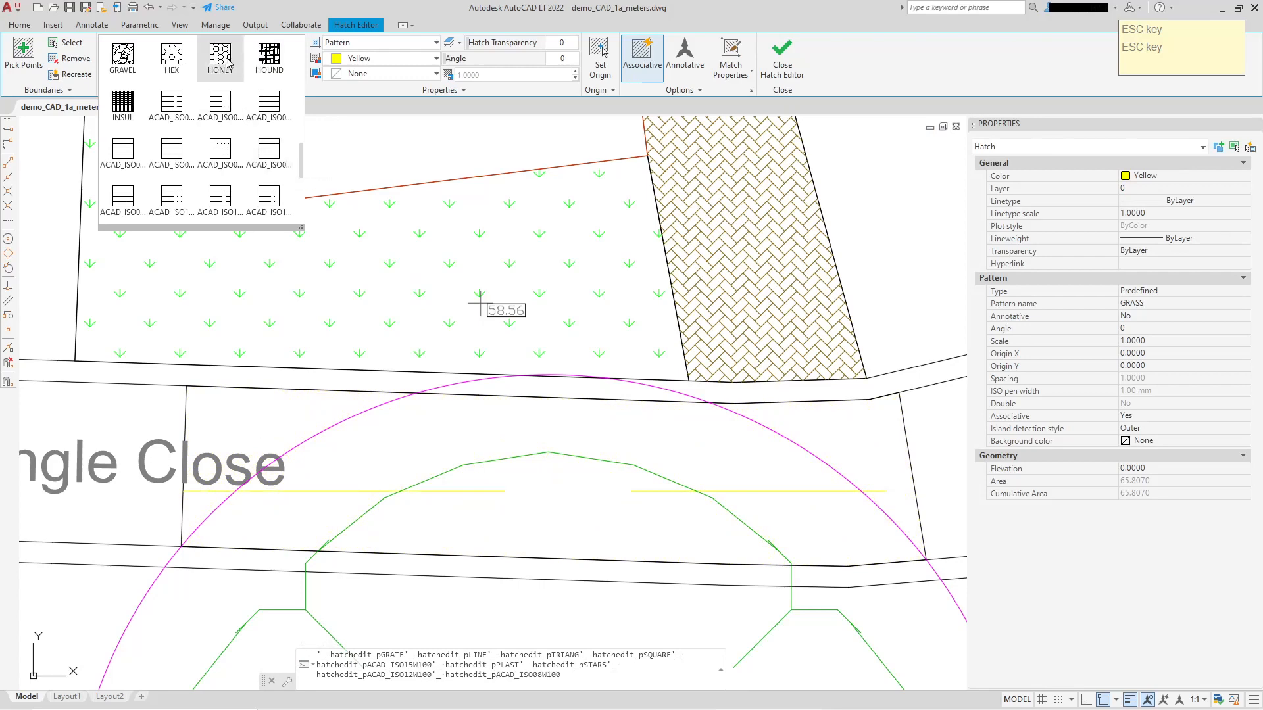
click(226, 62)
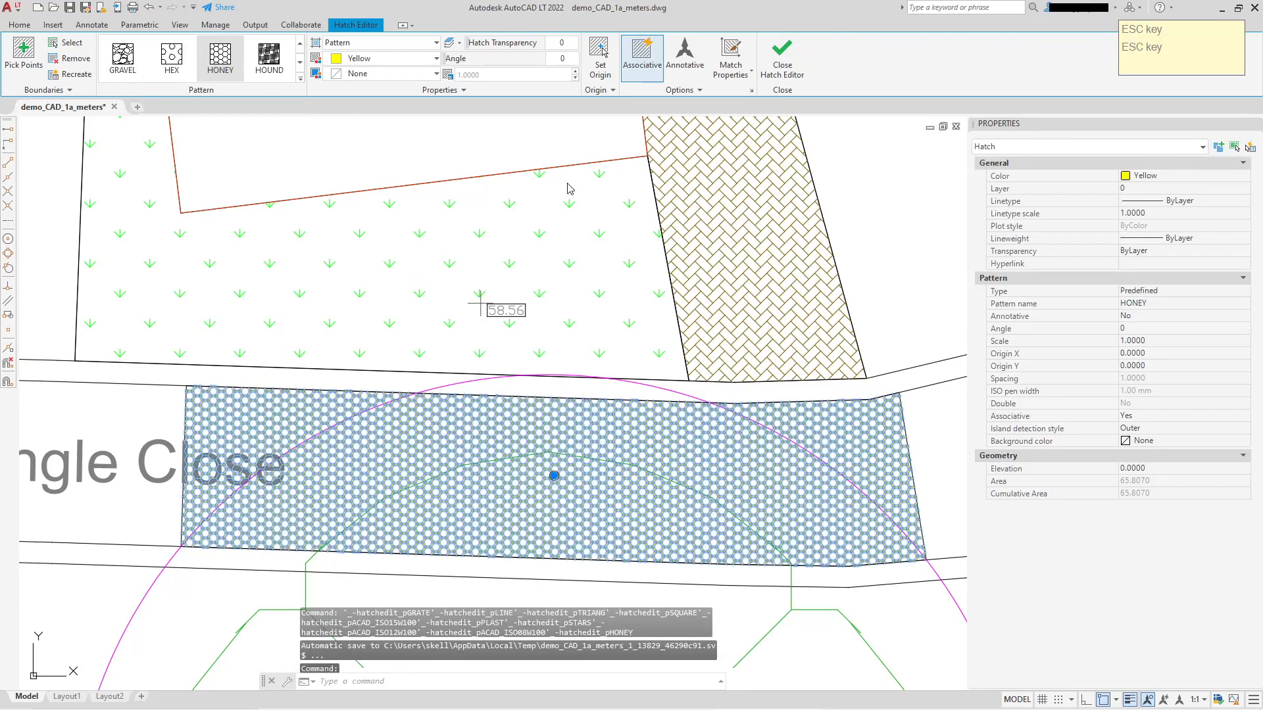
Set the color of the road hatch to index color 134.
click(1177, 176)
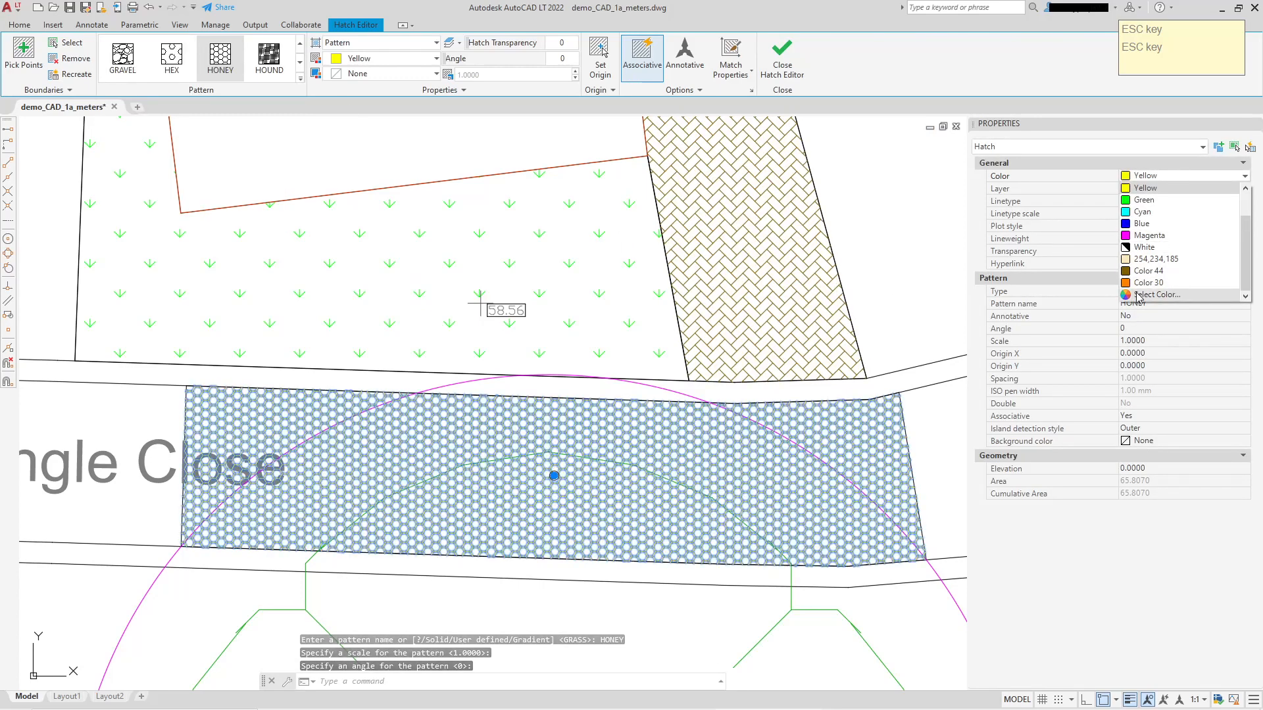
click(1157, 300)
click(635, 288)
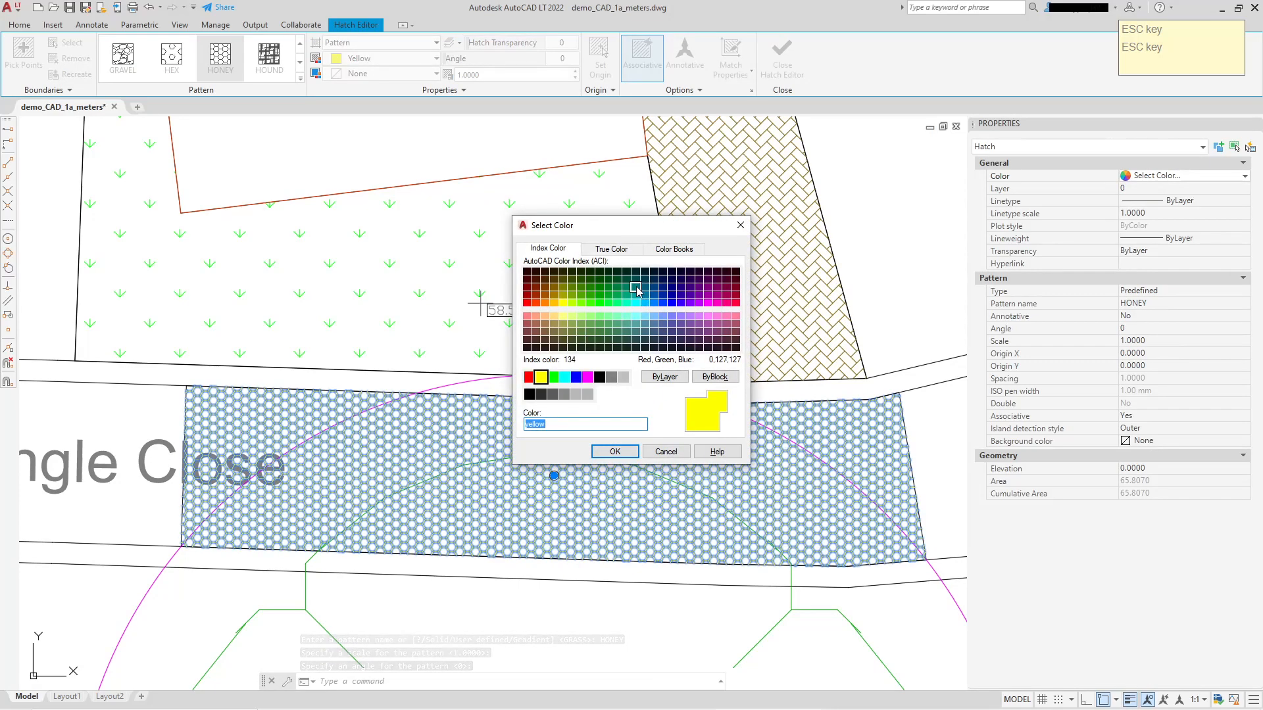
click(615, 453)
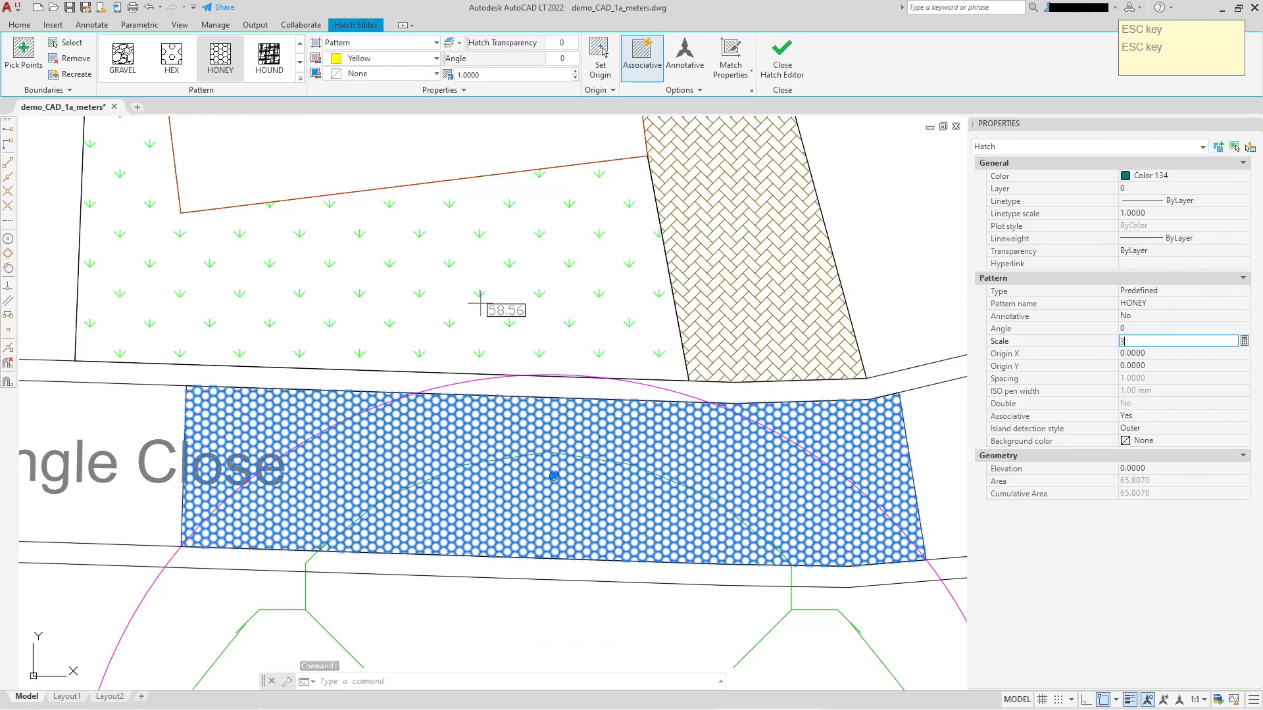
Try a scale of 3 on the road's honeycomb hatch and settle on a scale of 2.
text(3)
key(Return)
click(1153, 342)
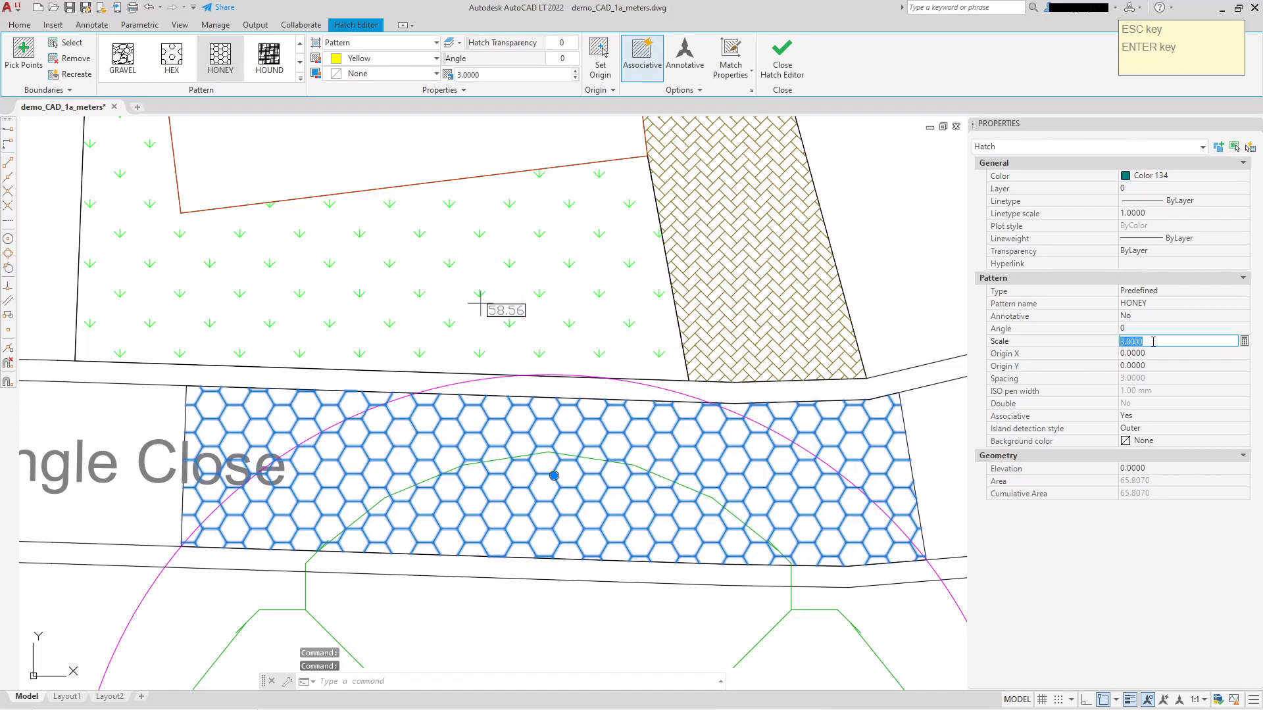
text(2)
key(Return)
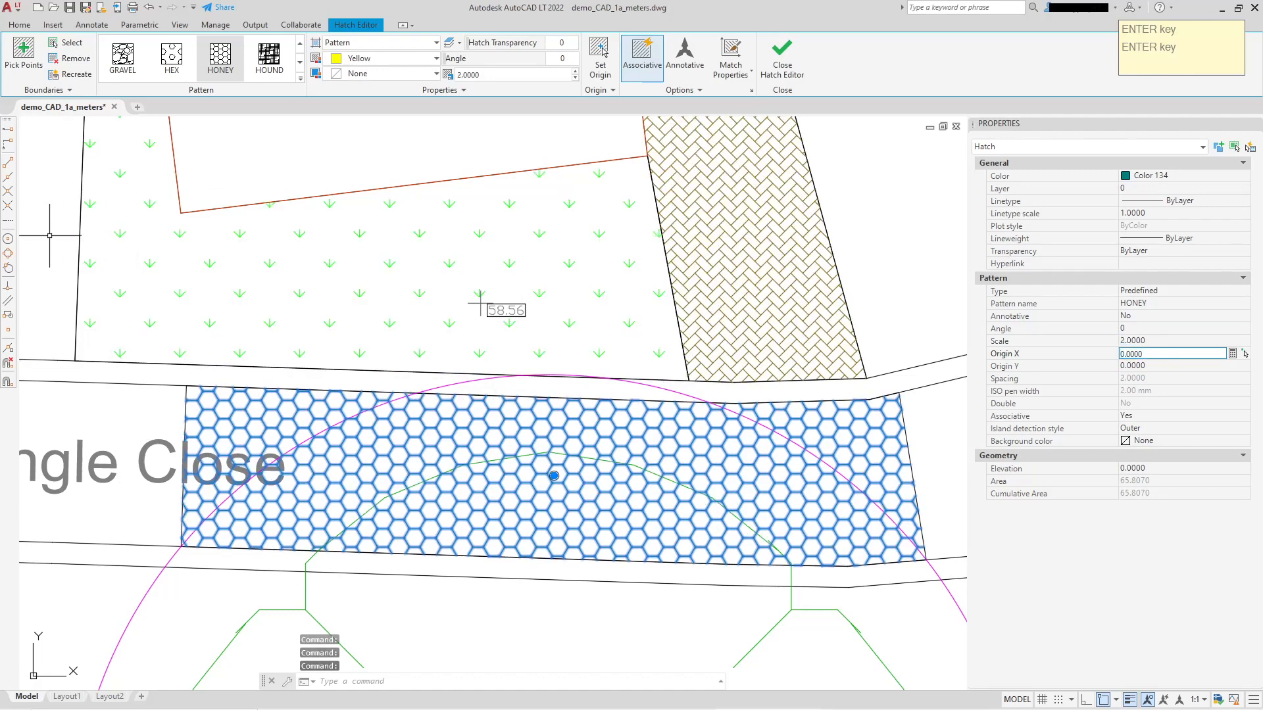
Send the road's honeycomb hatch to the back of the draw order.
right_click(365, 454)
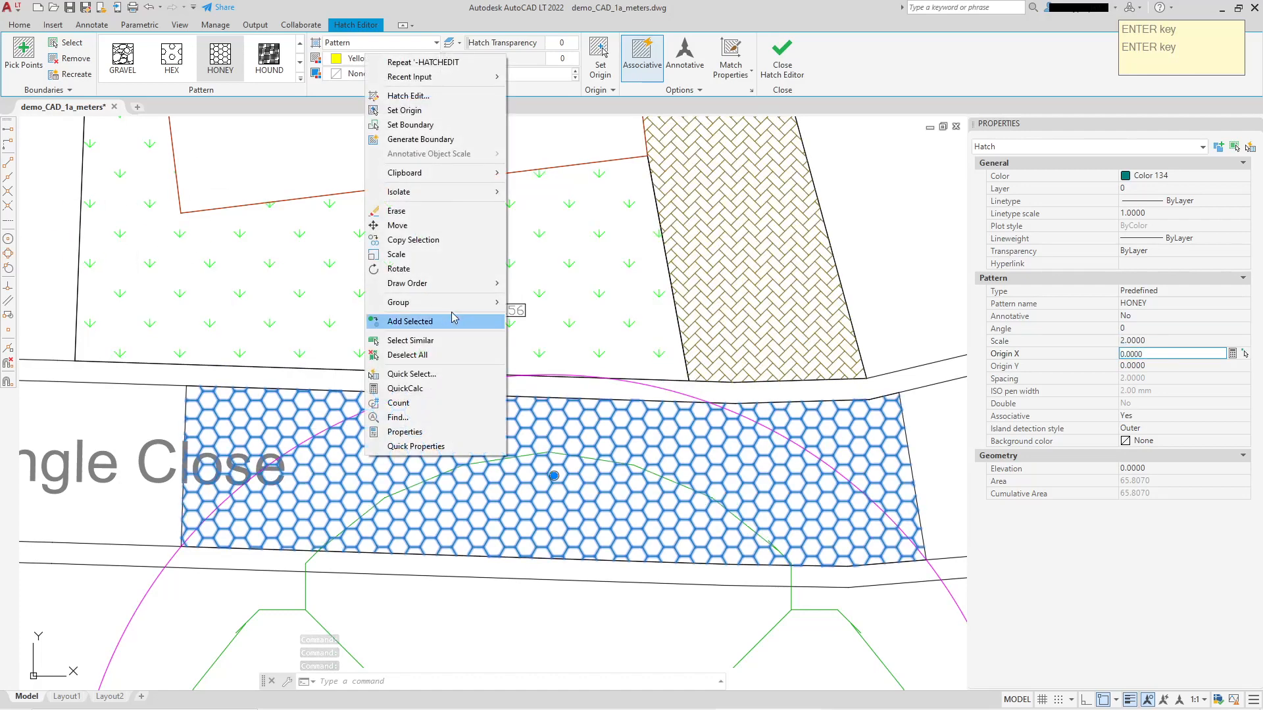
mouse_move(462, 289)
click(572, 300)
scroll(503, 375, down, 3)
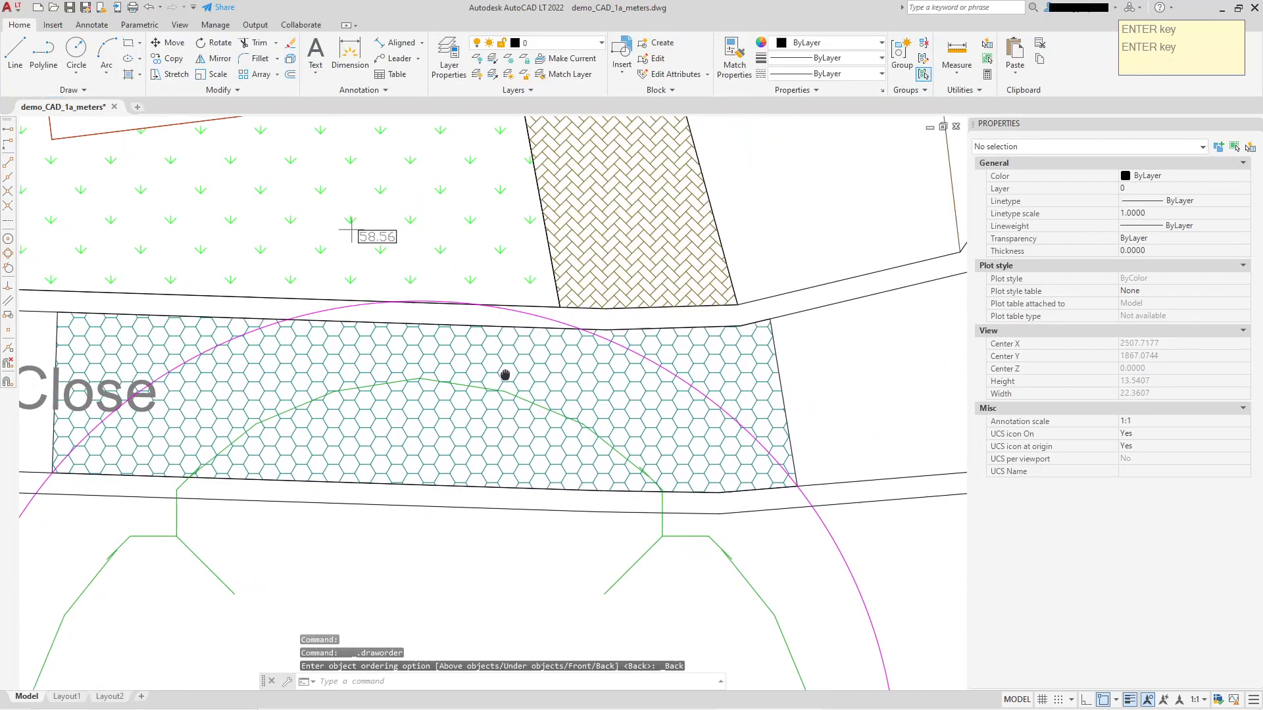
Move the Dingle Close label west along the road, clear of the honeycomb hatch, and deselect it.
mouse_move(473, 513)
middle_down()
mouse_move(473, 437)
mouse_move(800, 417)
middle_up()
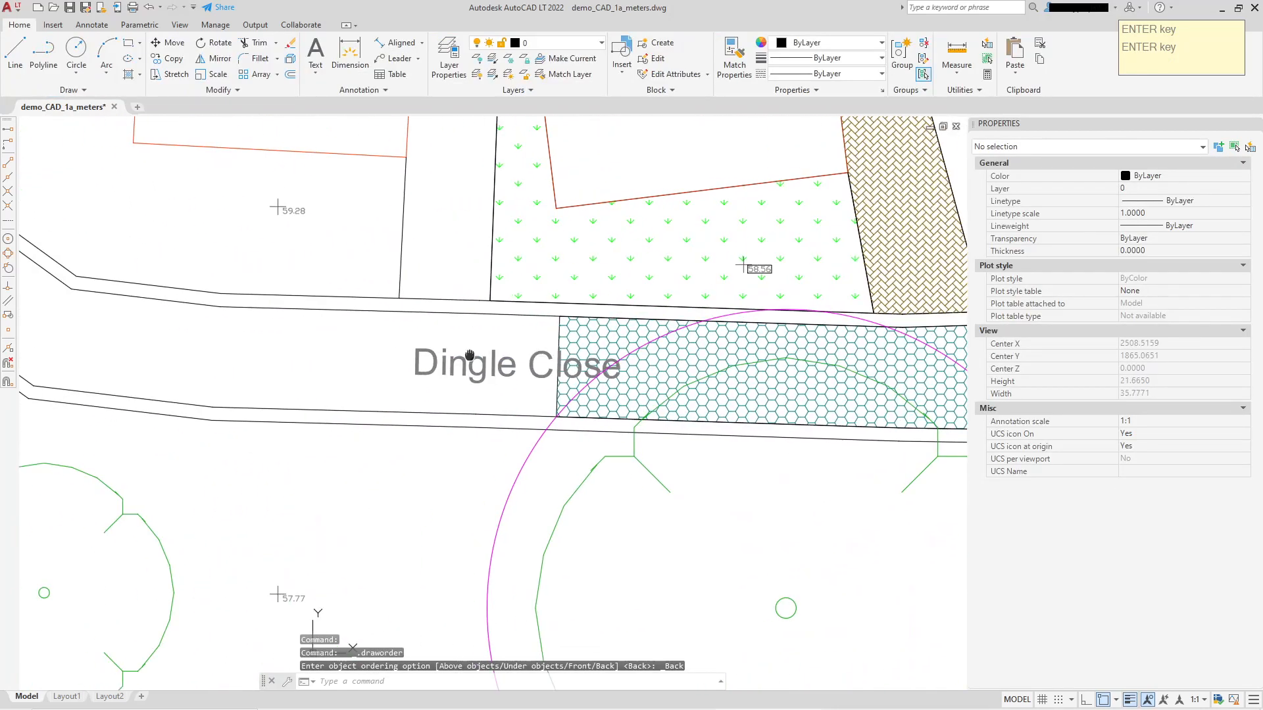
click(433, 353)
click(416, 348)
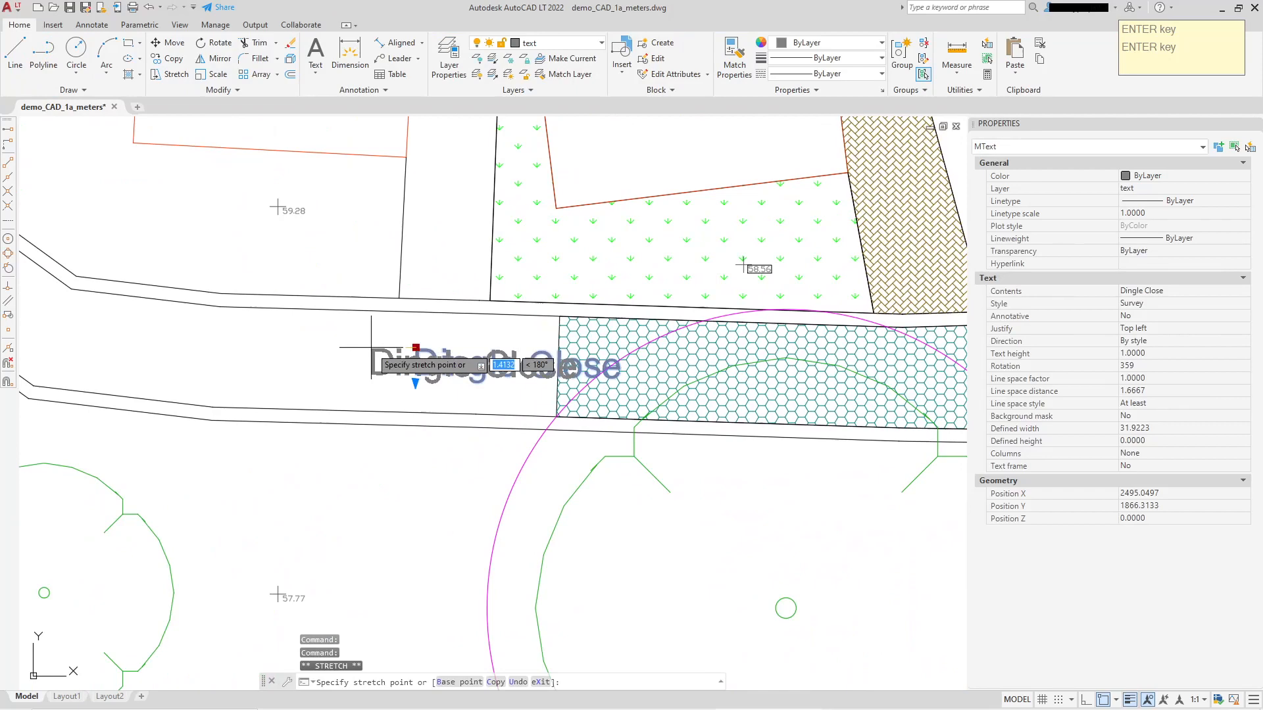
click(186, 344)
middle_drag(611, 353, 312, 354)
key(Escape)
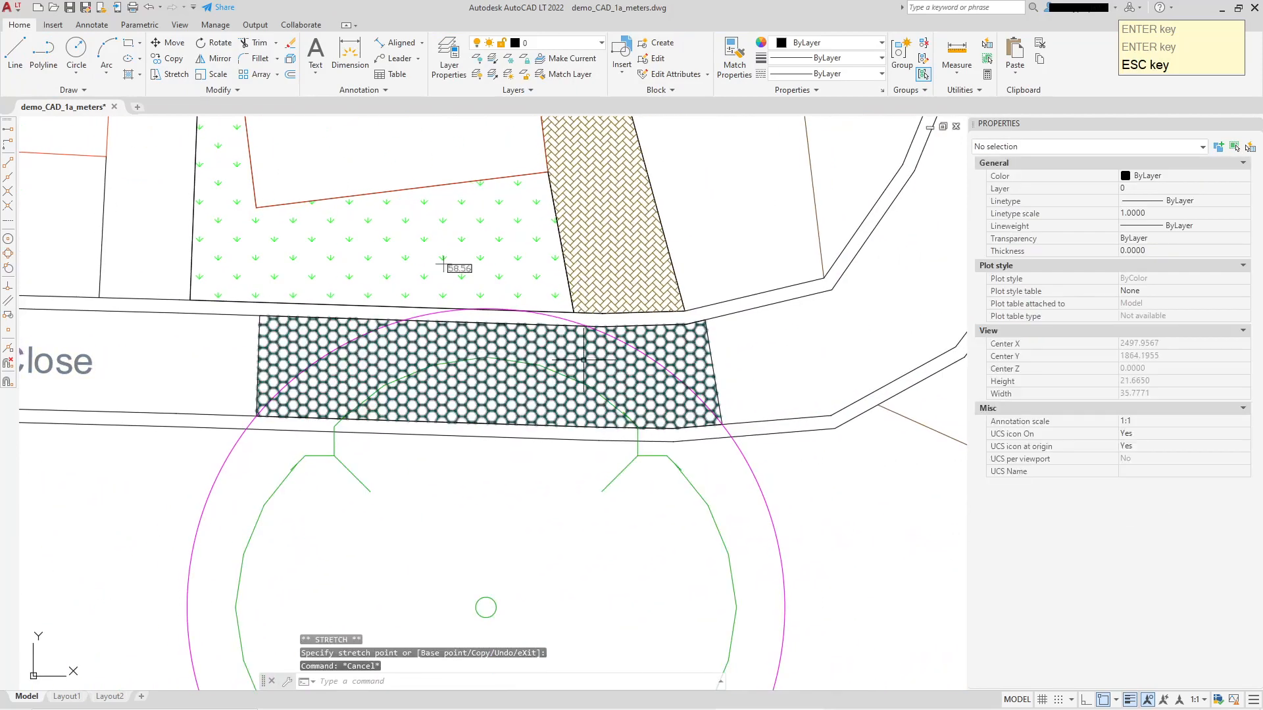
Draw a polyline around the large tree's magenta circle, running up its west side, along Dingle Close's south edge and down its east side to the blue line.
middle_drag(502, 401, 524, 429)
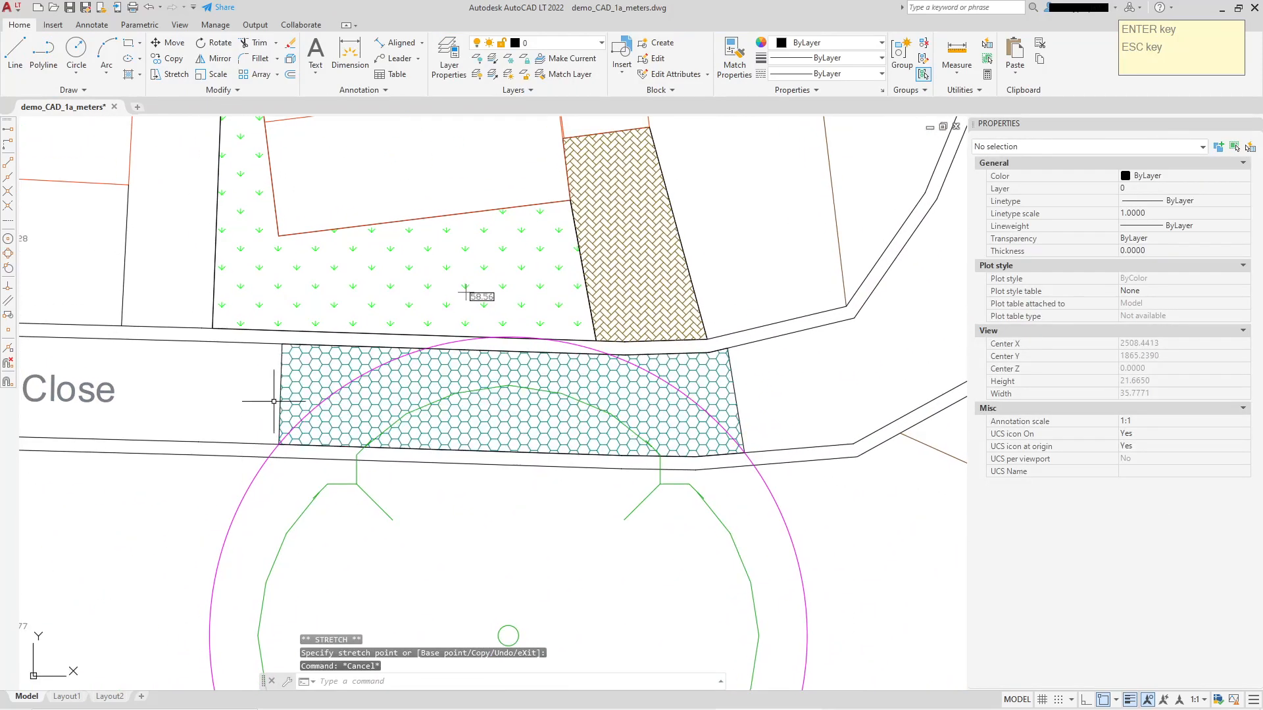
click(43, 49)
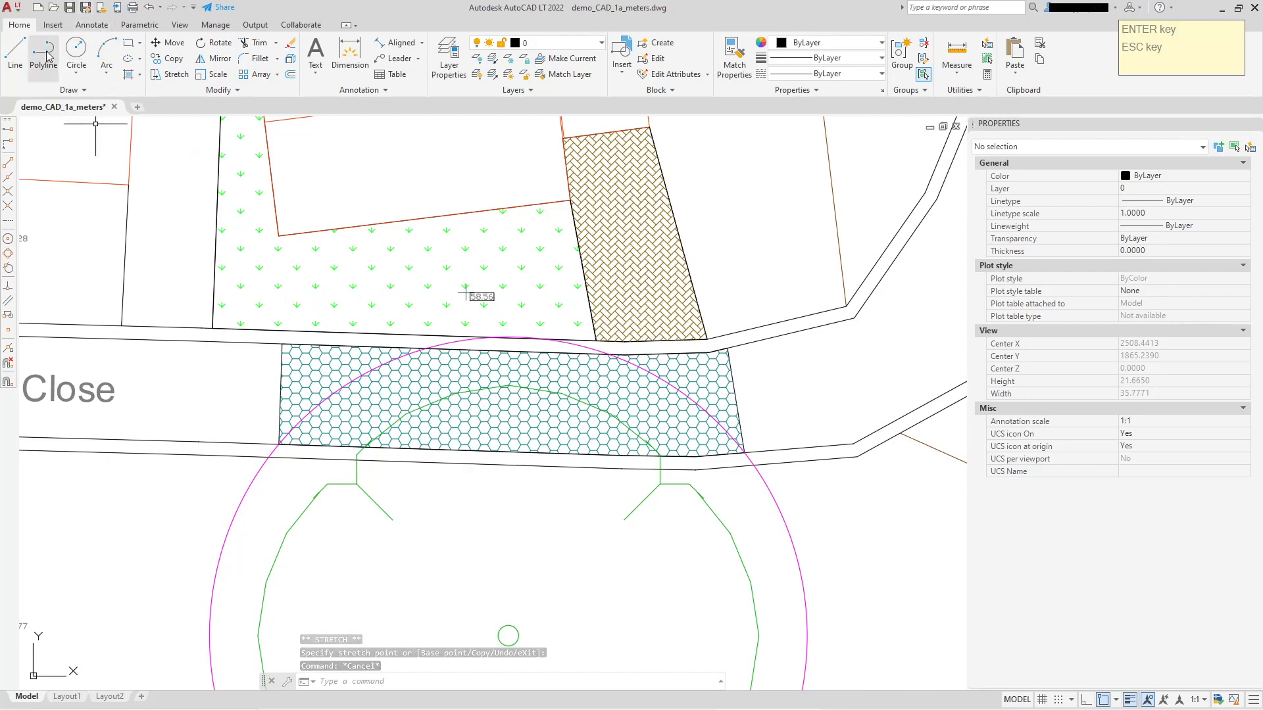
scroll(419, 411, down, 2)
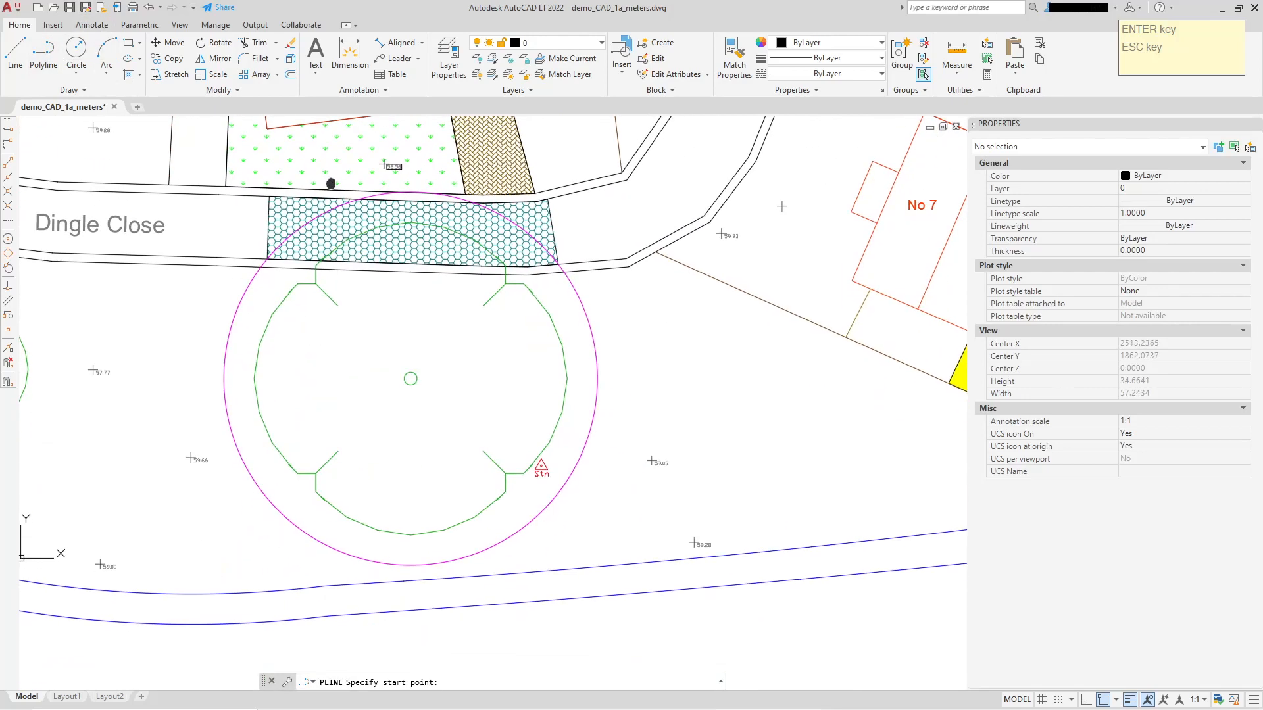
click(224, 582)
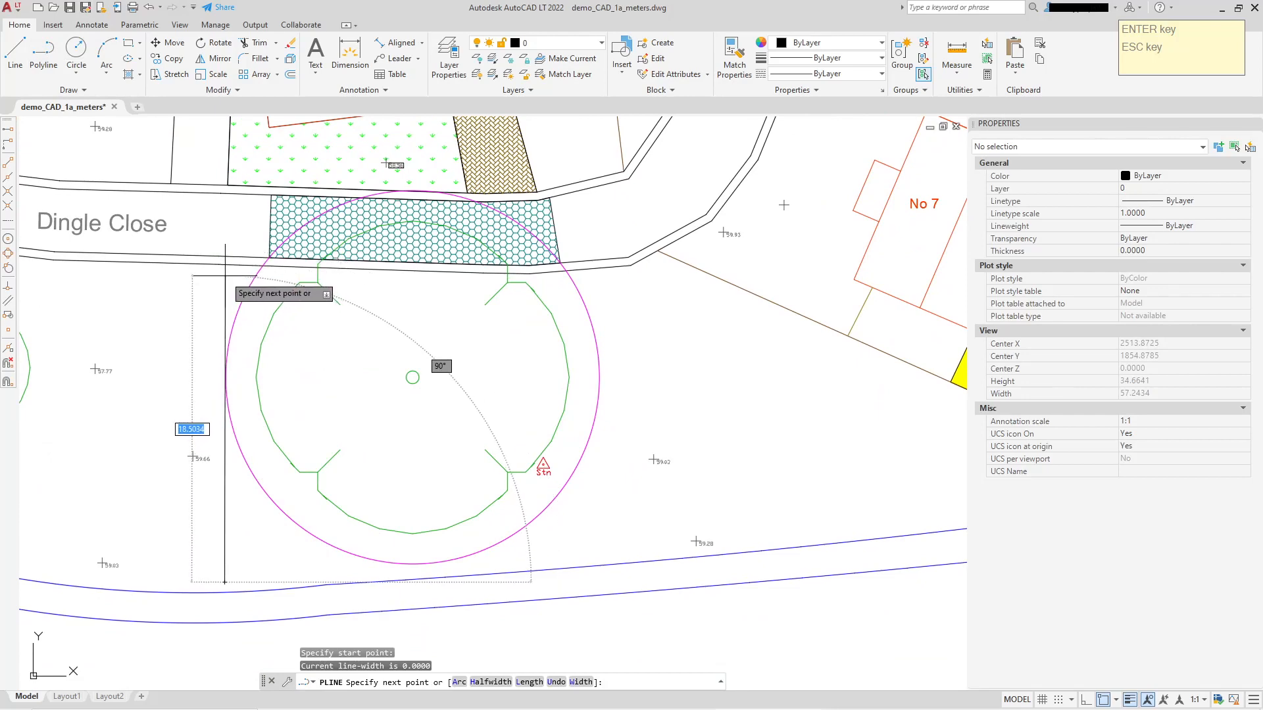
click(225, 275)
scroll(222, 258, up, 3)
click(299, 238)
scroll(394, 263, down, 1)
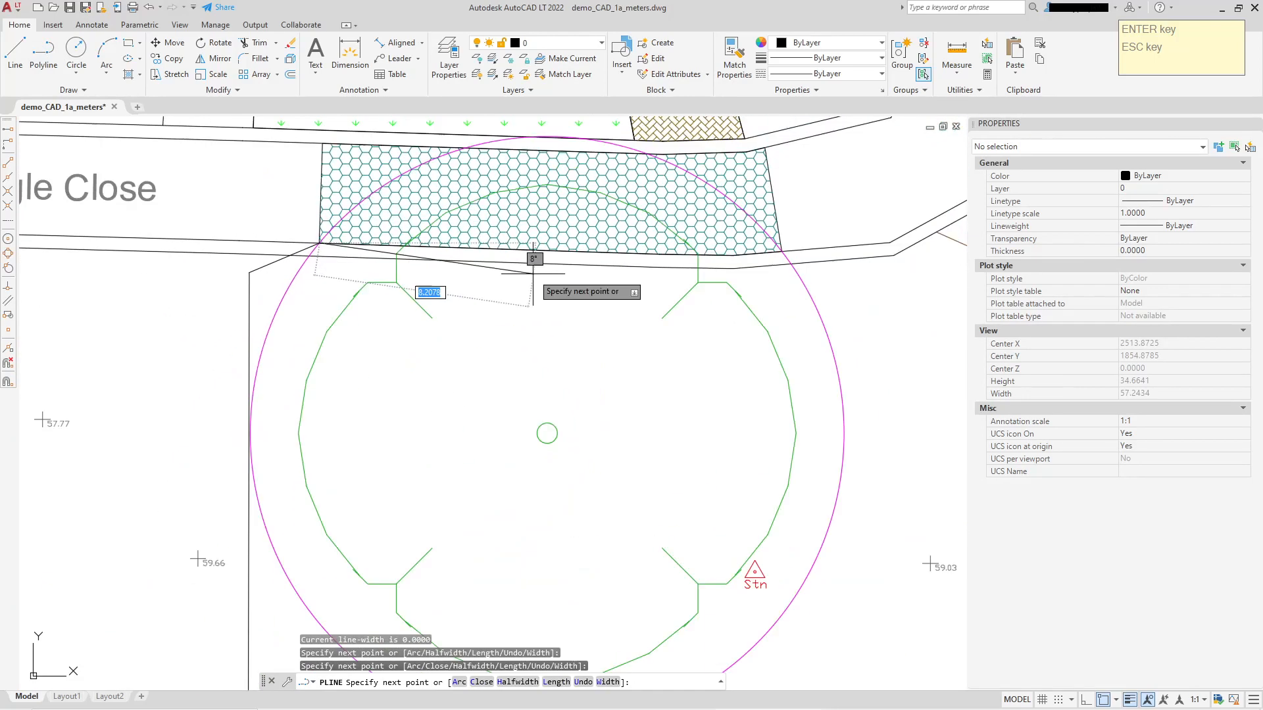
middle_drag(533, 273, 367, 298)
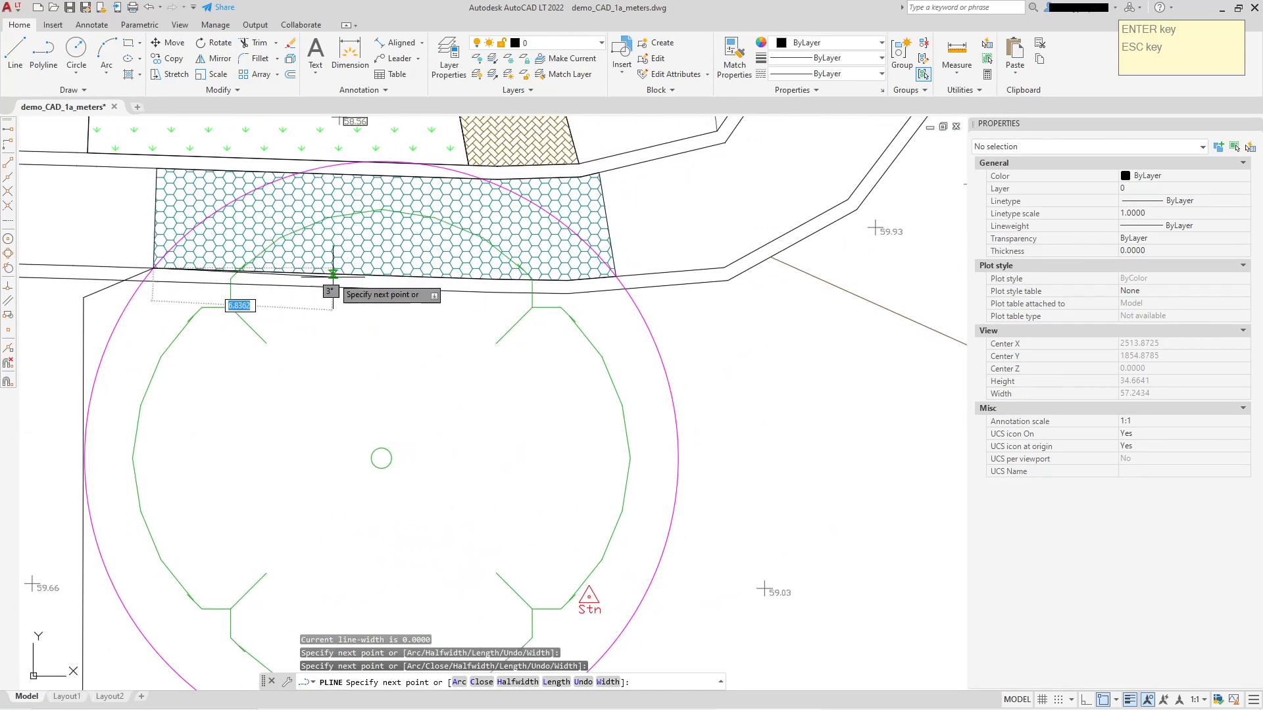
click(289, 272)
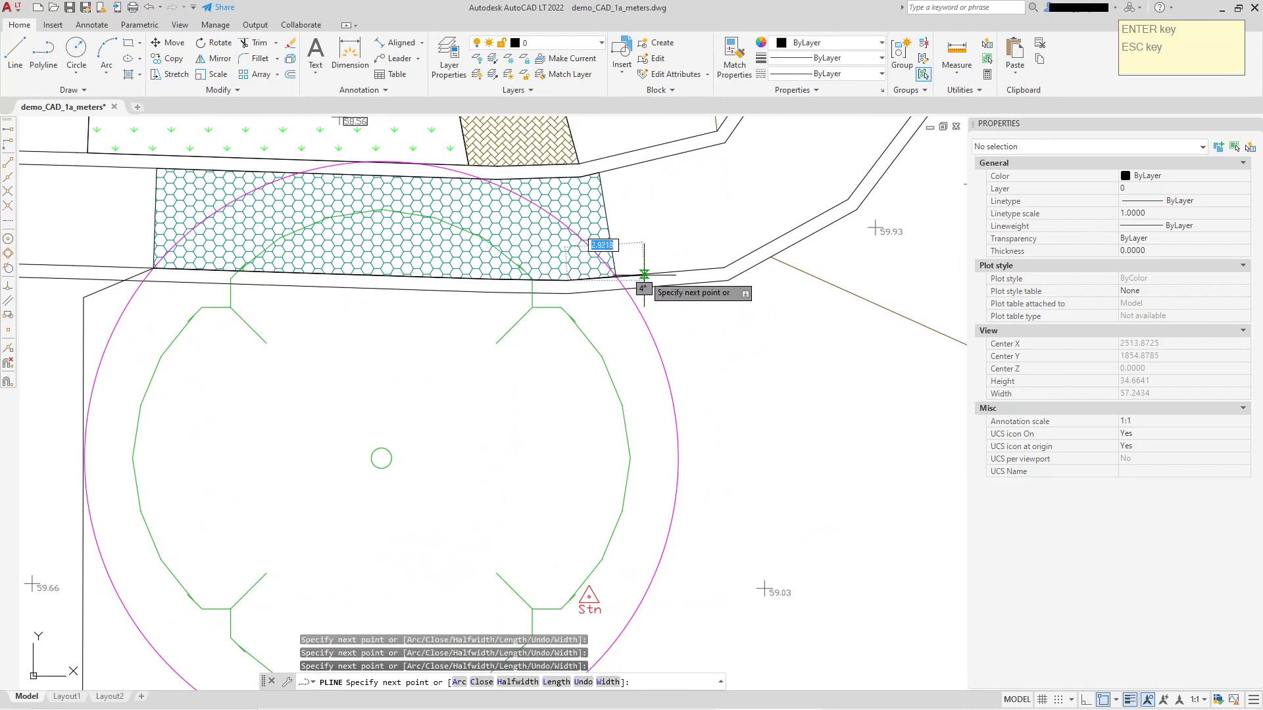
click(694, 538)
middle_drag(689, 543, 668, 406)
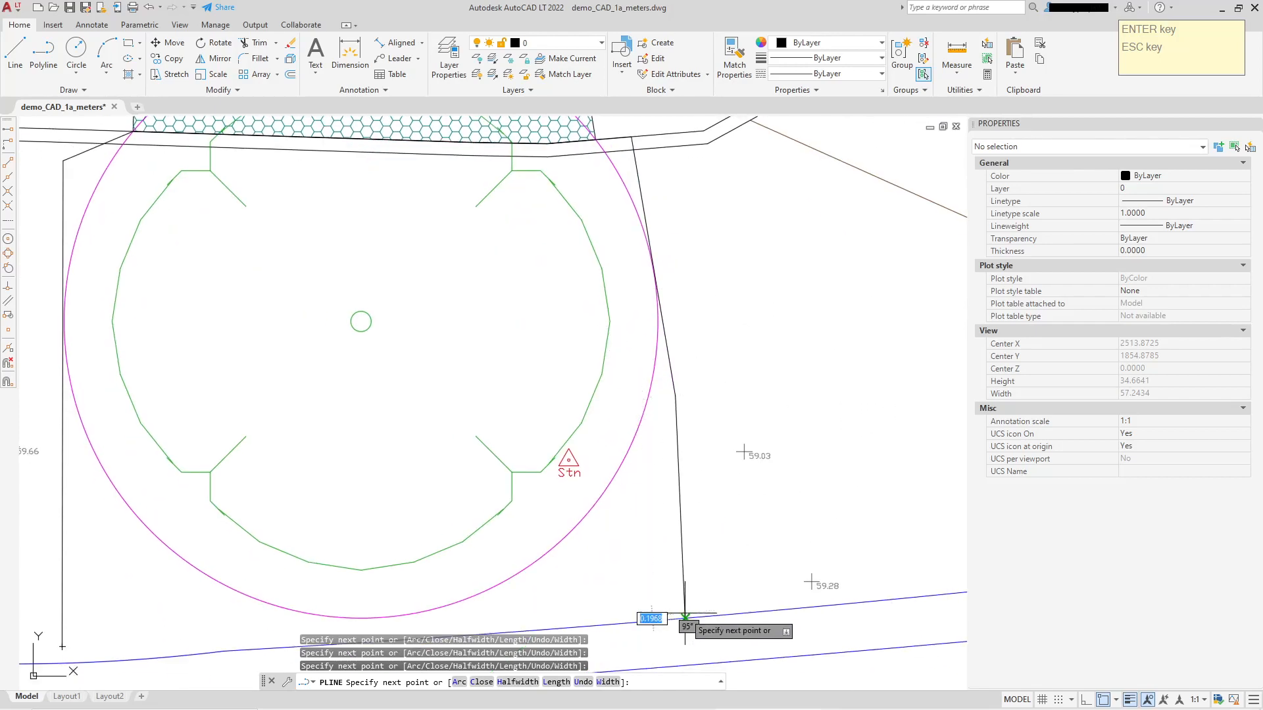
key(Escape)
Match the properties of the thick cyan line beside No 7 onto the new polyline around the tree.
click(727, 70)
scroll(792, 305, down, 4)
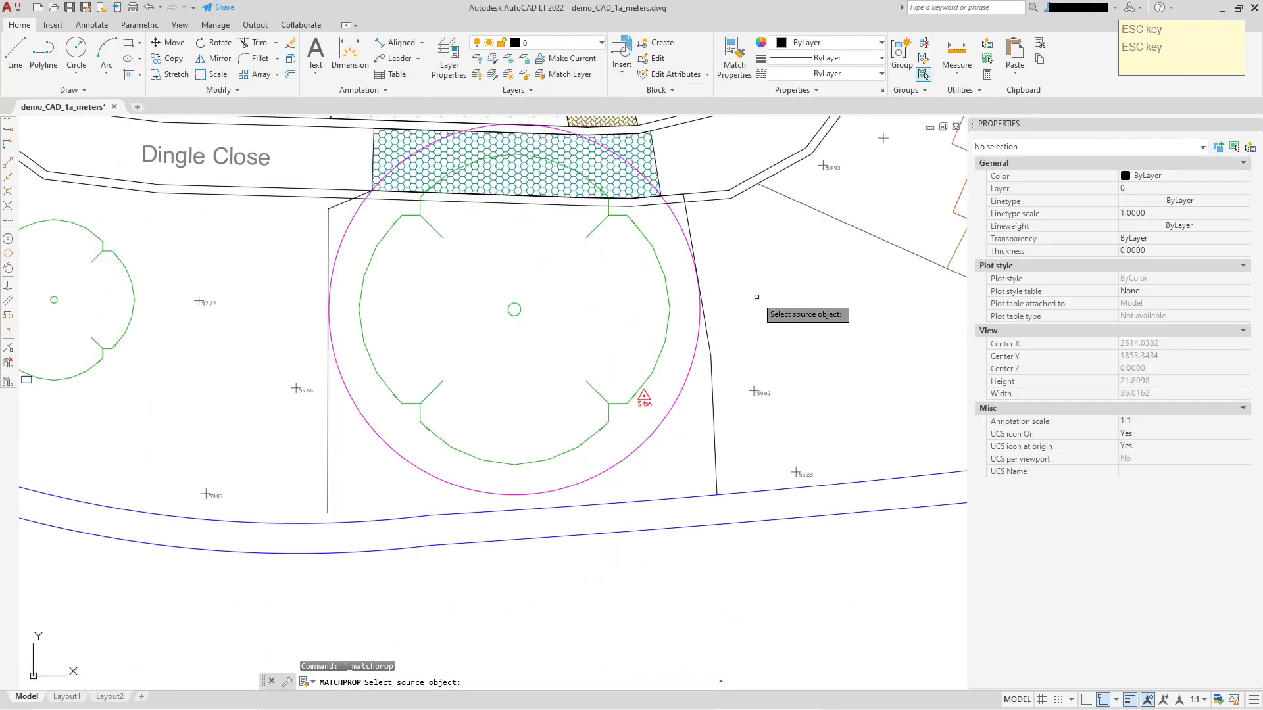
scroll(550, 400, up, 2)
click(749, 295)
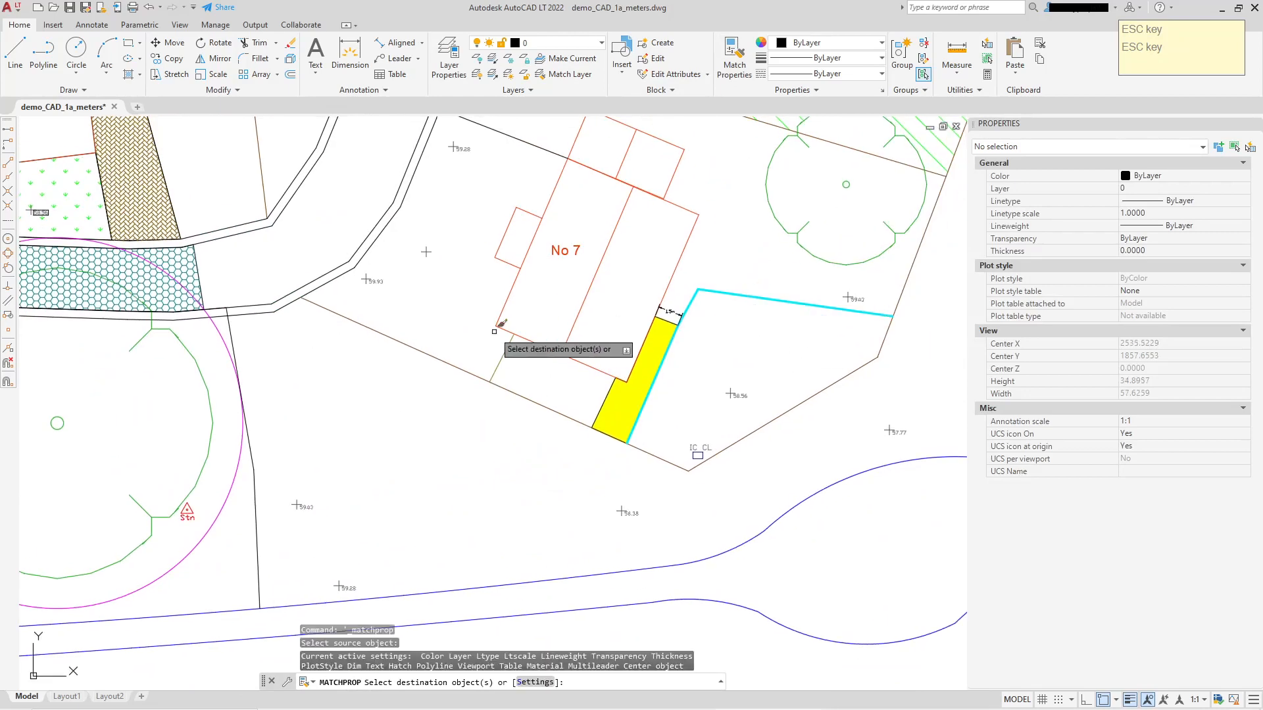
click(228, 331)
right_click(288, 346)
click(323, 359)
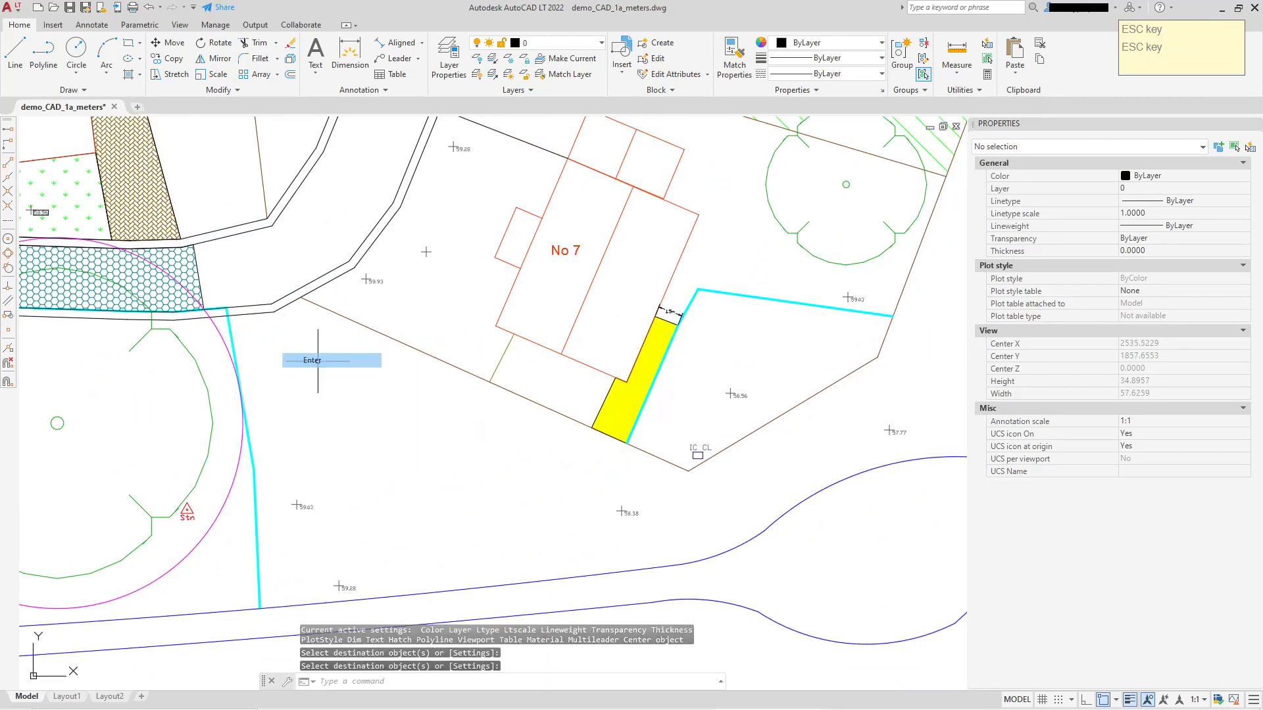
Draw a polyline across Dingle Close from the honeycomb hatch's southwest corner, over the north side of the magenta circle, to the cyan line's northeast corner.
middle_drag(302, 388, 682, 388)
middle_drag(405, 312, 454, 410)
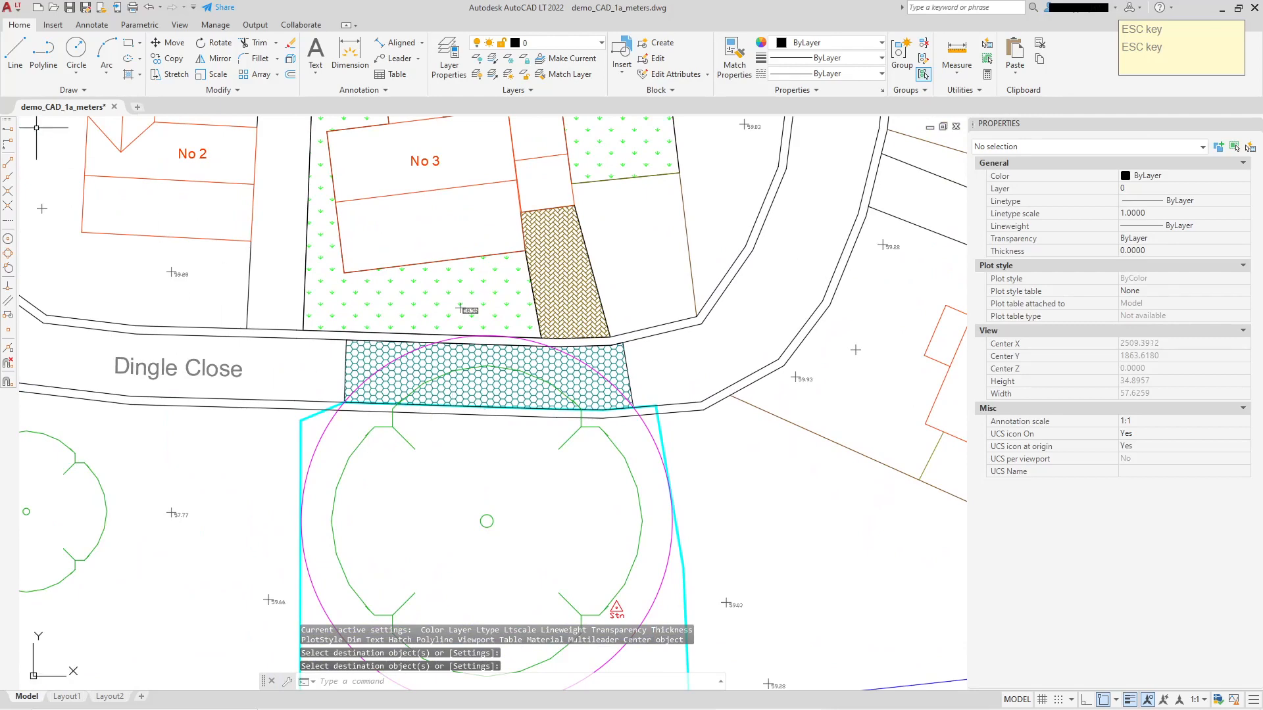
click(31, 57)
scroll(289, 391, up, 6)
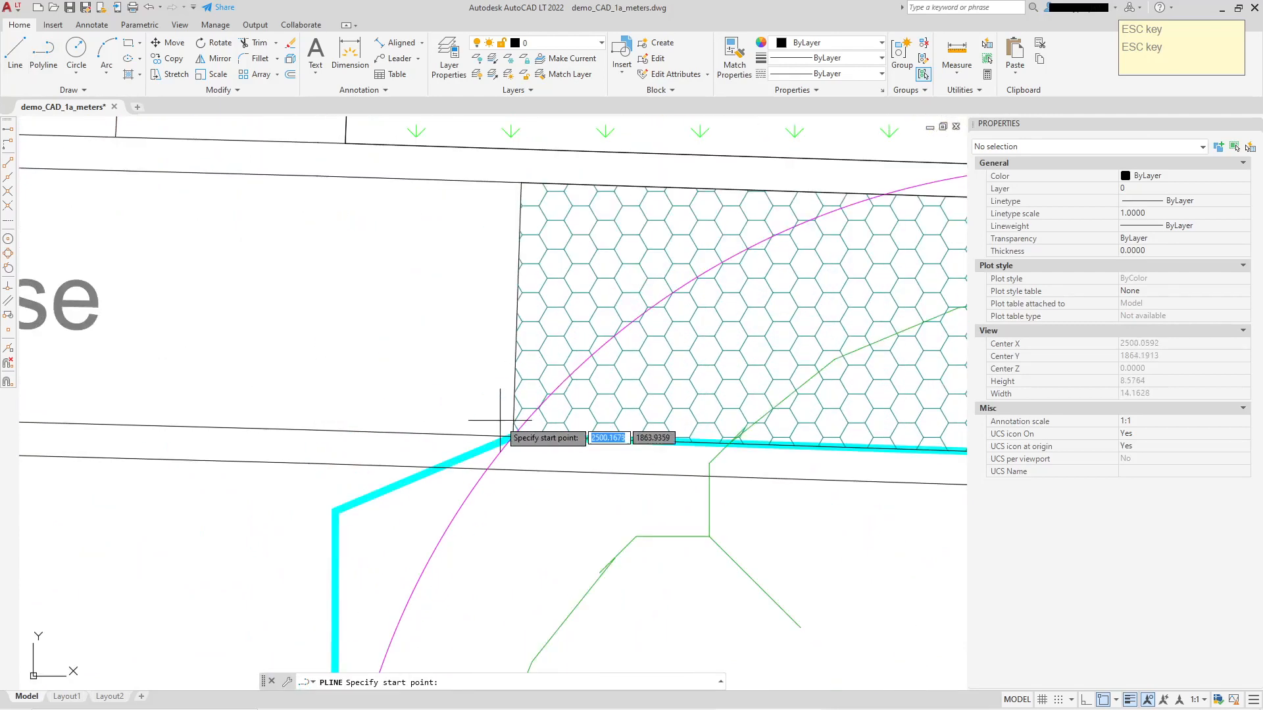
click(513, 436)
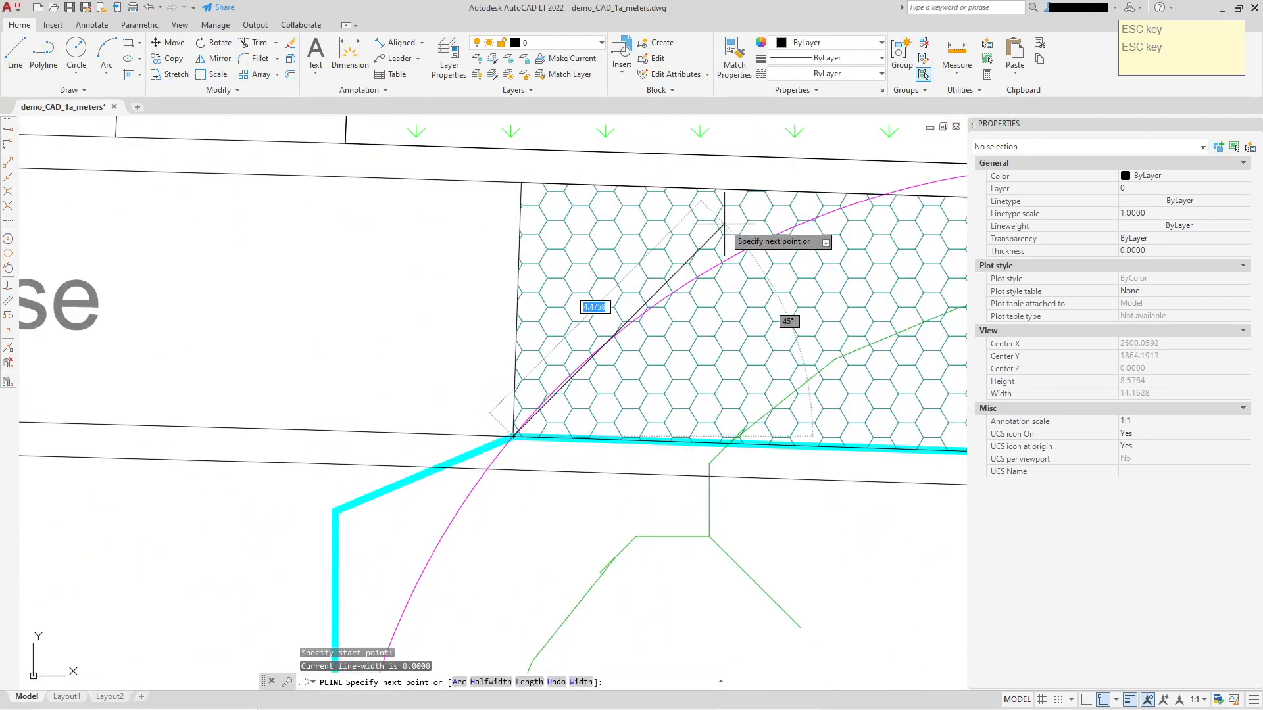
mouse_move(747, 197)
middle_down()
mouse_move(612, 280)
mouse_move(544, 262)
middle_up()
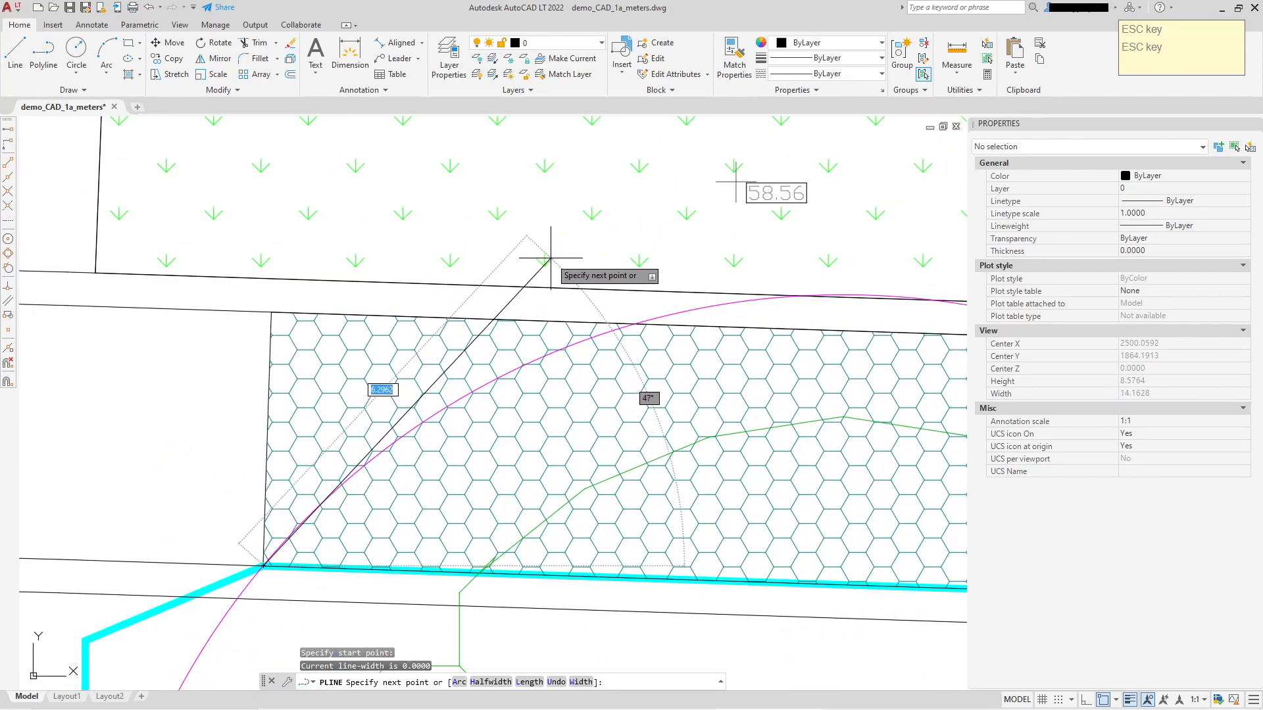
click(549, 280)
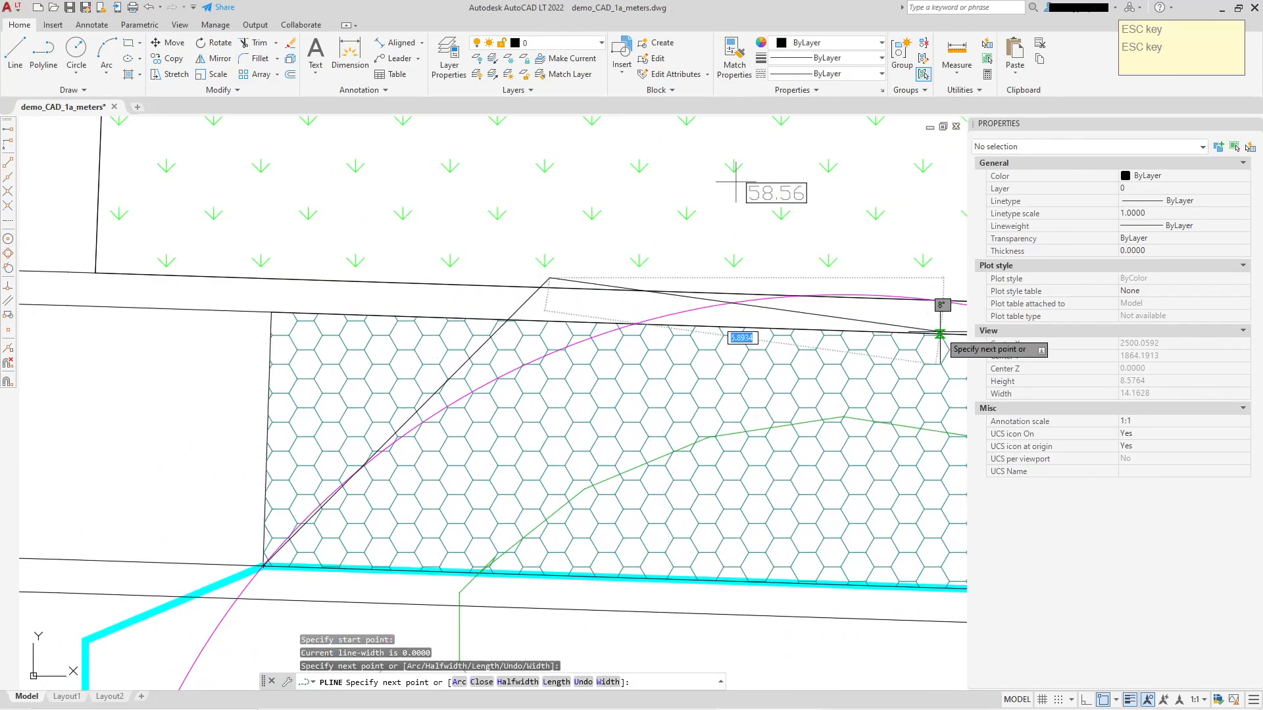
middle_drag(945, 333, 479, 275)
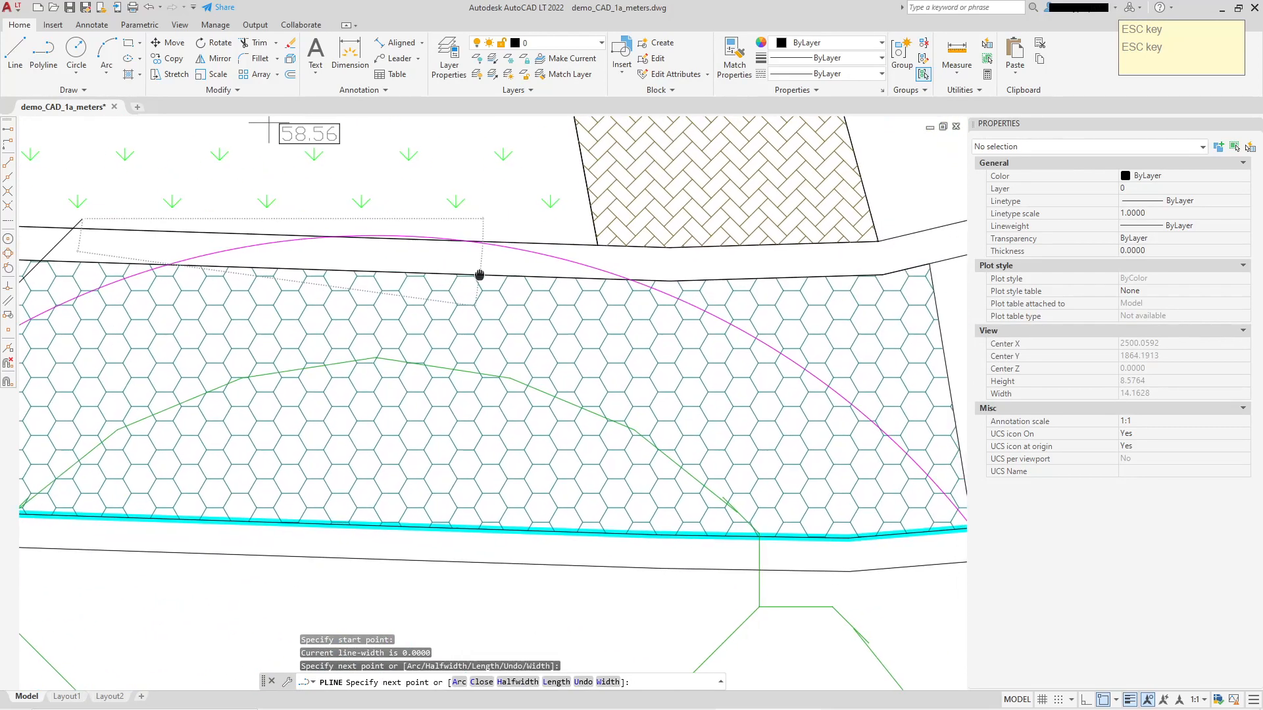
click(772, 254)
middle_drag(798, 386, 346, 200)
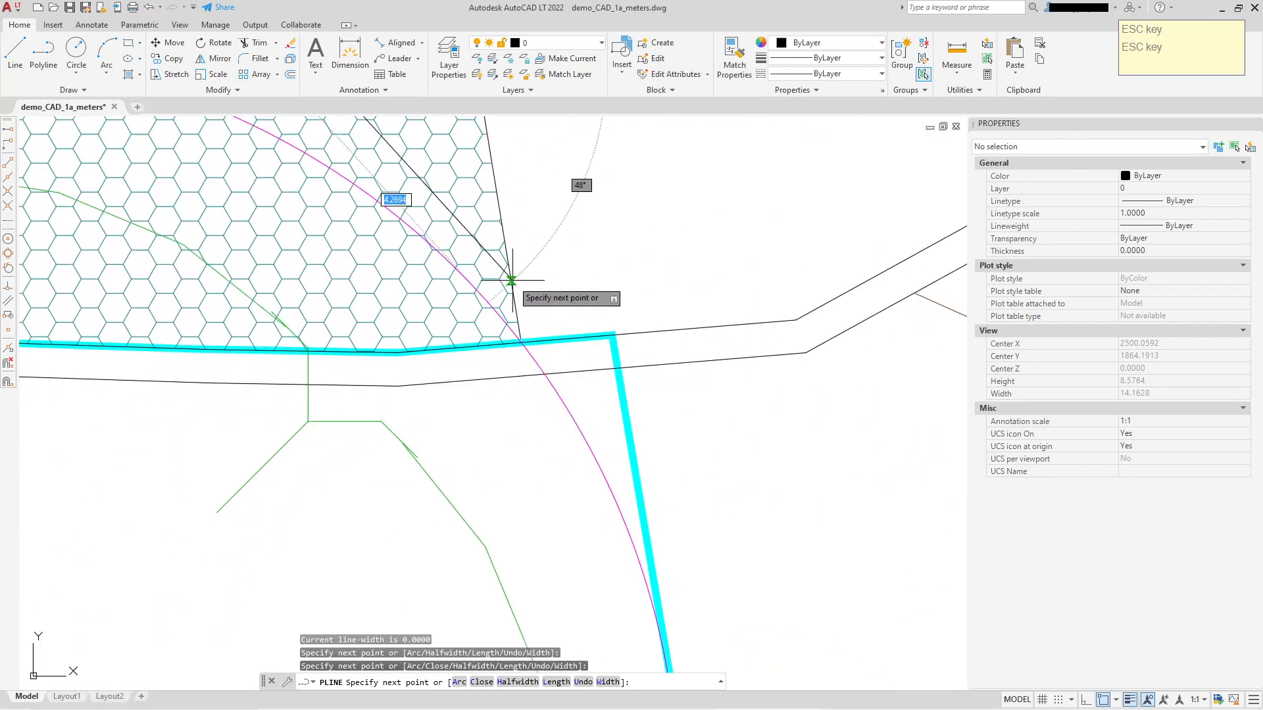
click(612, 334)
right_click(661, 238)
key(Escape)
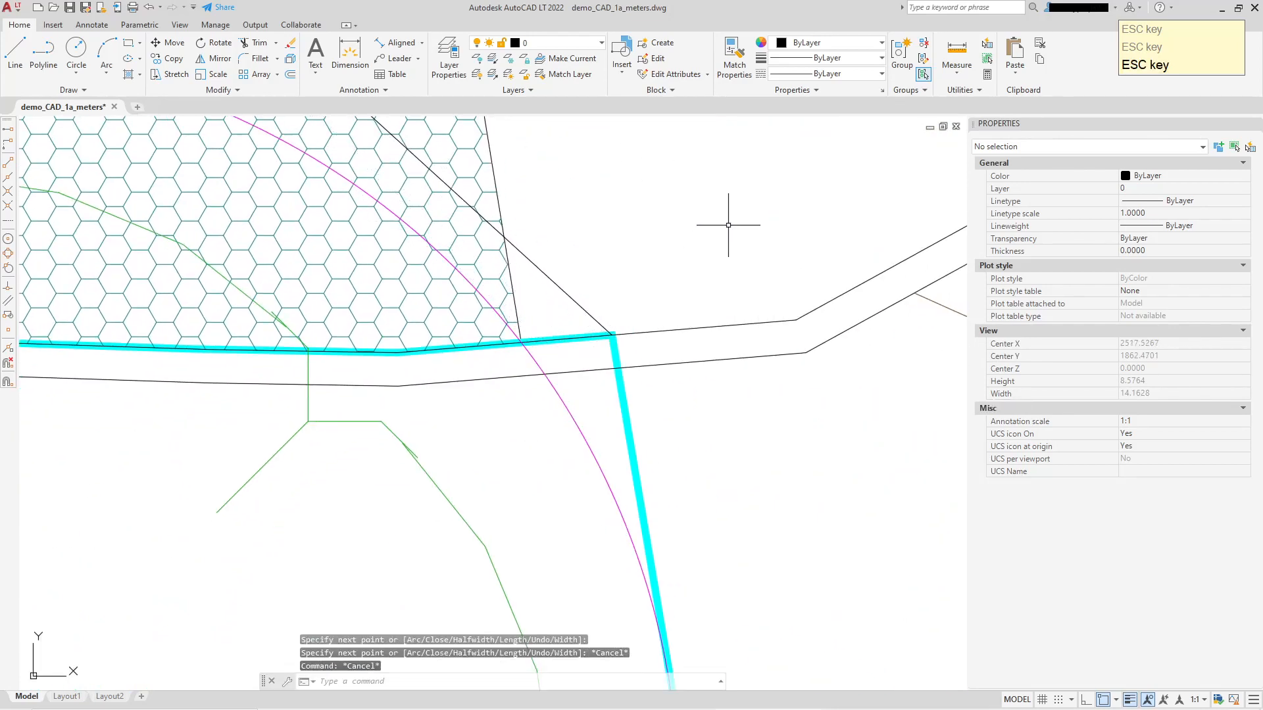
Match the cyan line's properties onto the new polyline crossing Dingle Close.
click(735, 58)
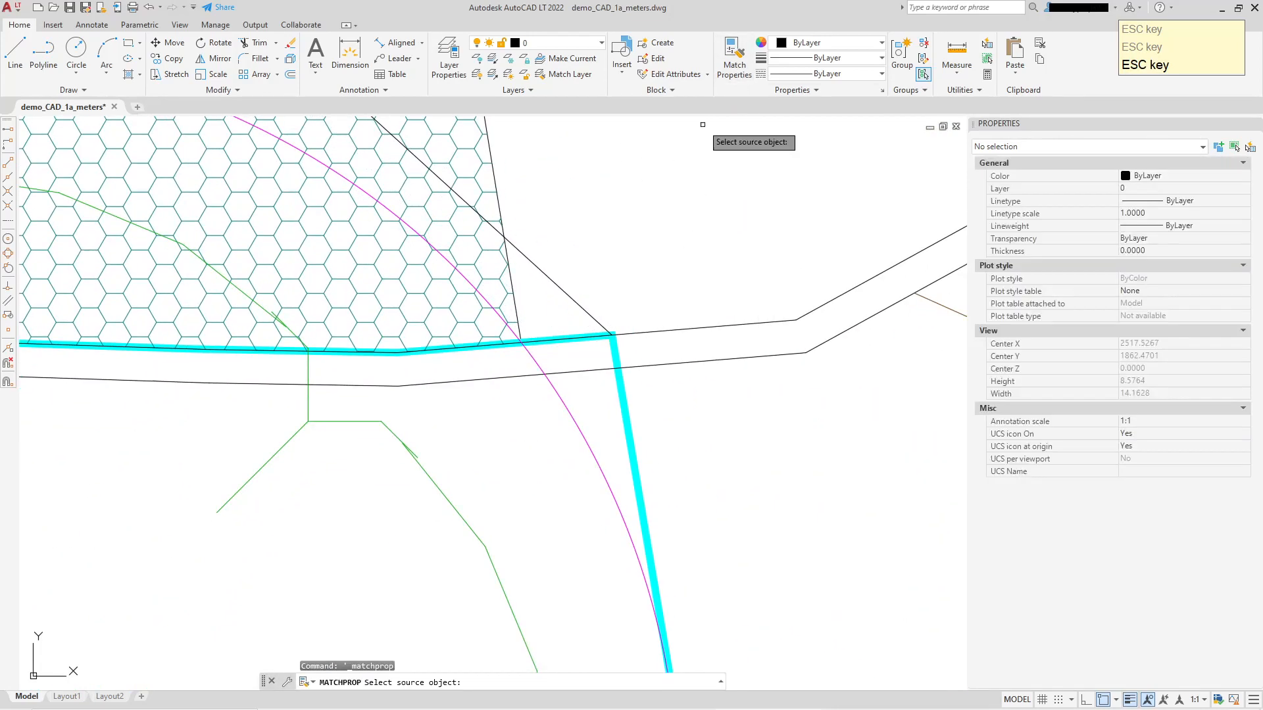
click(618, 398)
click(577, 301)
key(Escape)
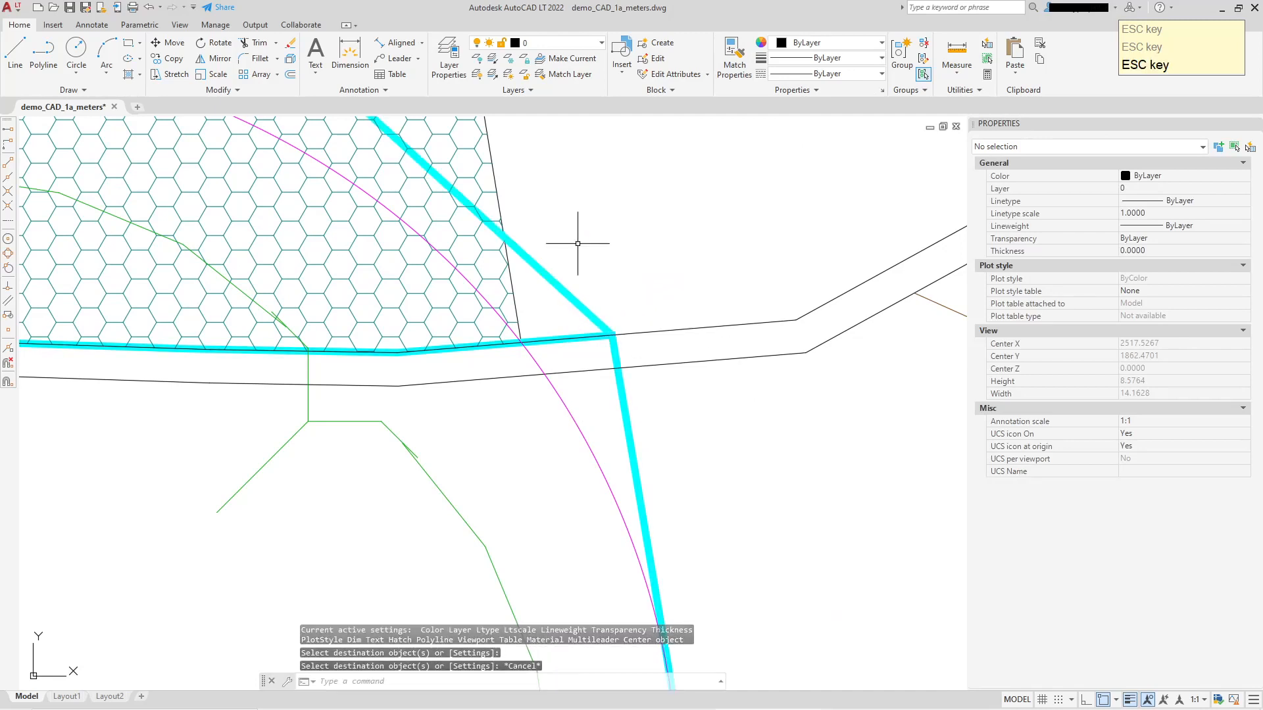
Set the color of the polyline crossing Dingle Close to Blue and deselect it.
click(557, 280)
click(1166, 183)
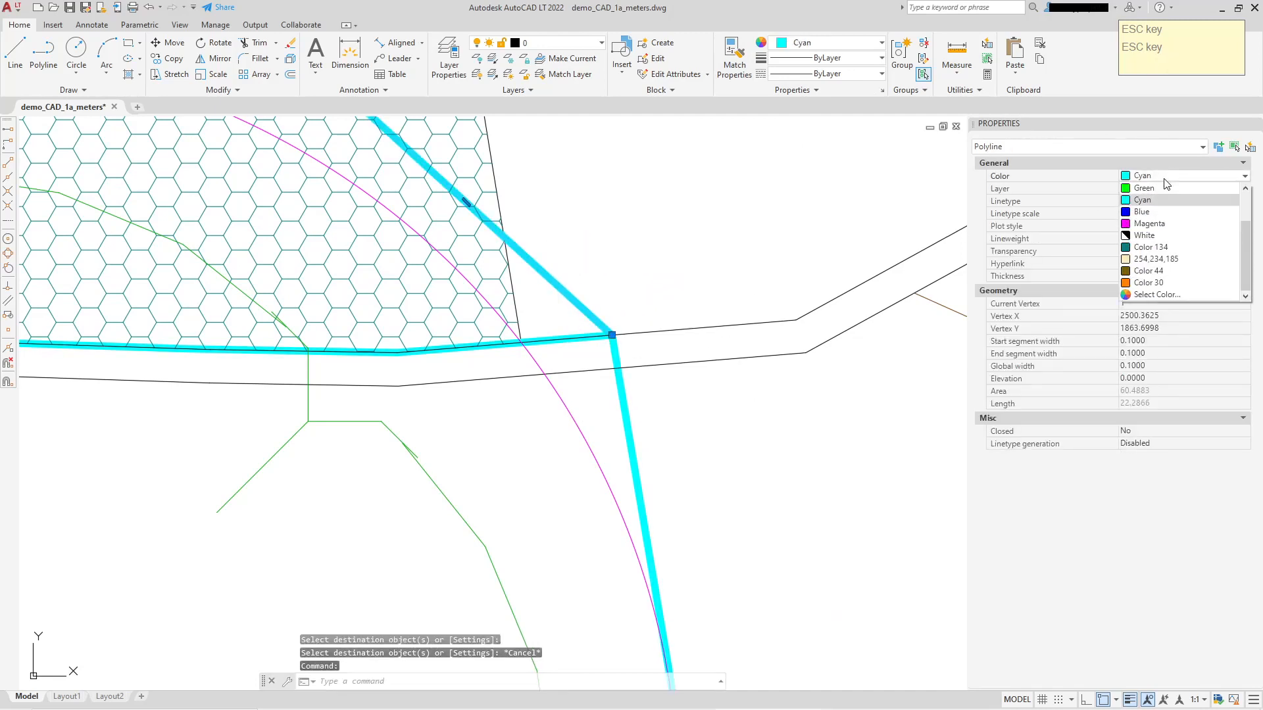
click(1159, 219)
scroll(727, 212, down, 5)
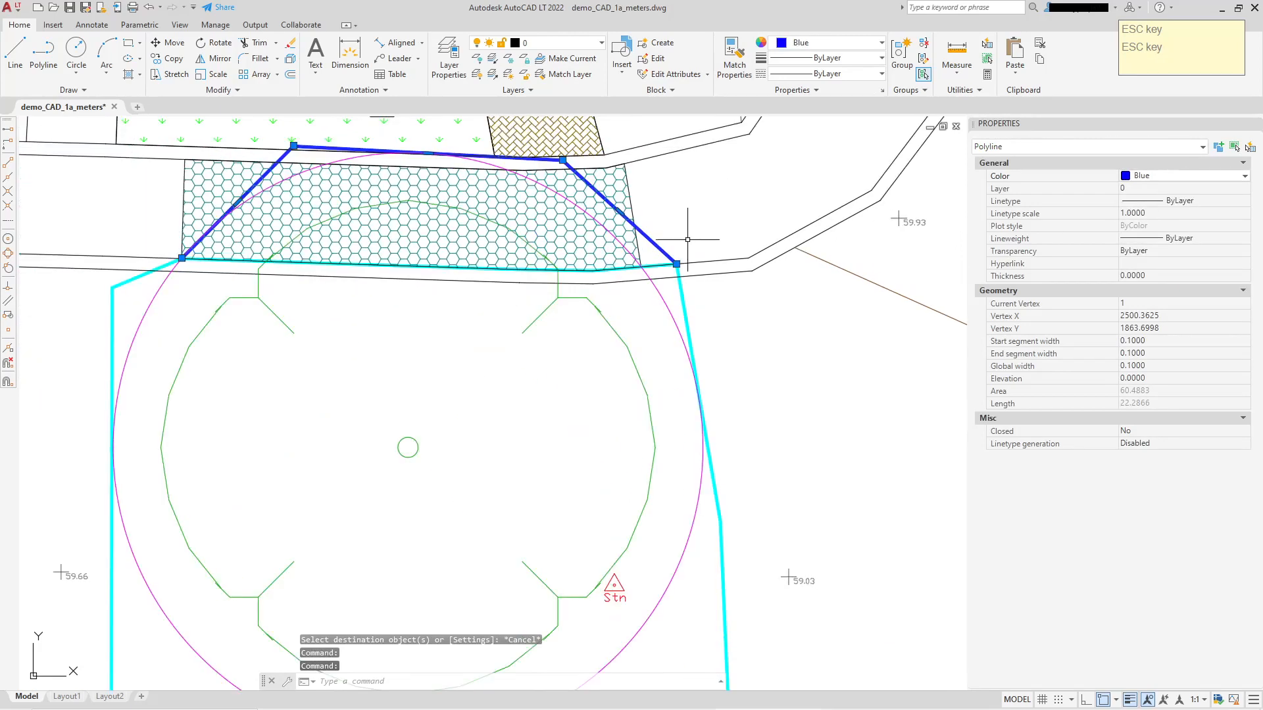
middle_drag(638, 262, 746, 395)
key(Escape)
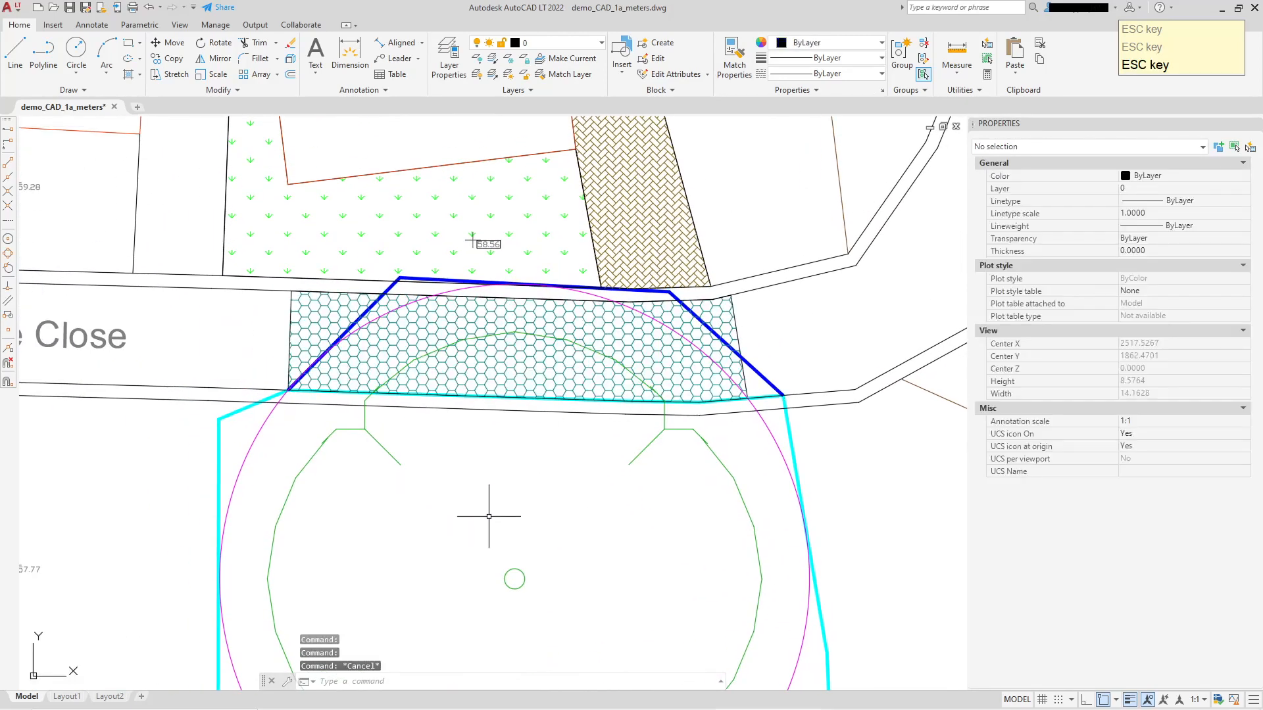
Stretch the blue polyline's northeast vertex west to the southwest corner of the herringbone driveway.
middle_drag(493, 507, 493, 386)
scroll(417, 485, down, 6)
scroll(409, 439, up, 6)
scroll(409, 438, down, 2)
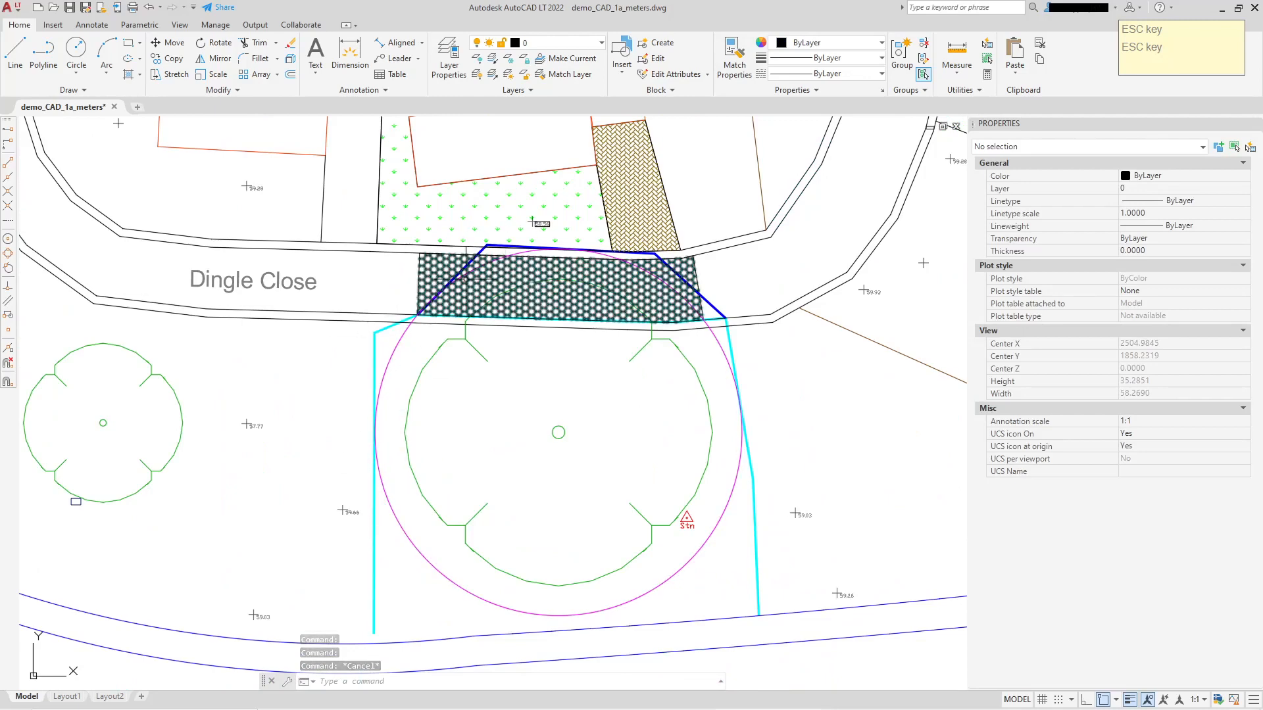
scroll(712, 298, up, 4)
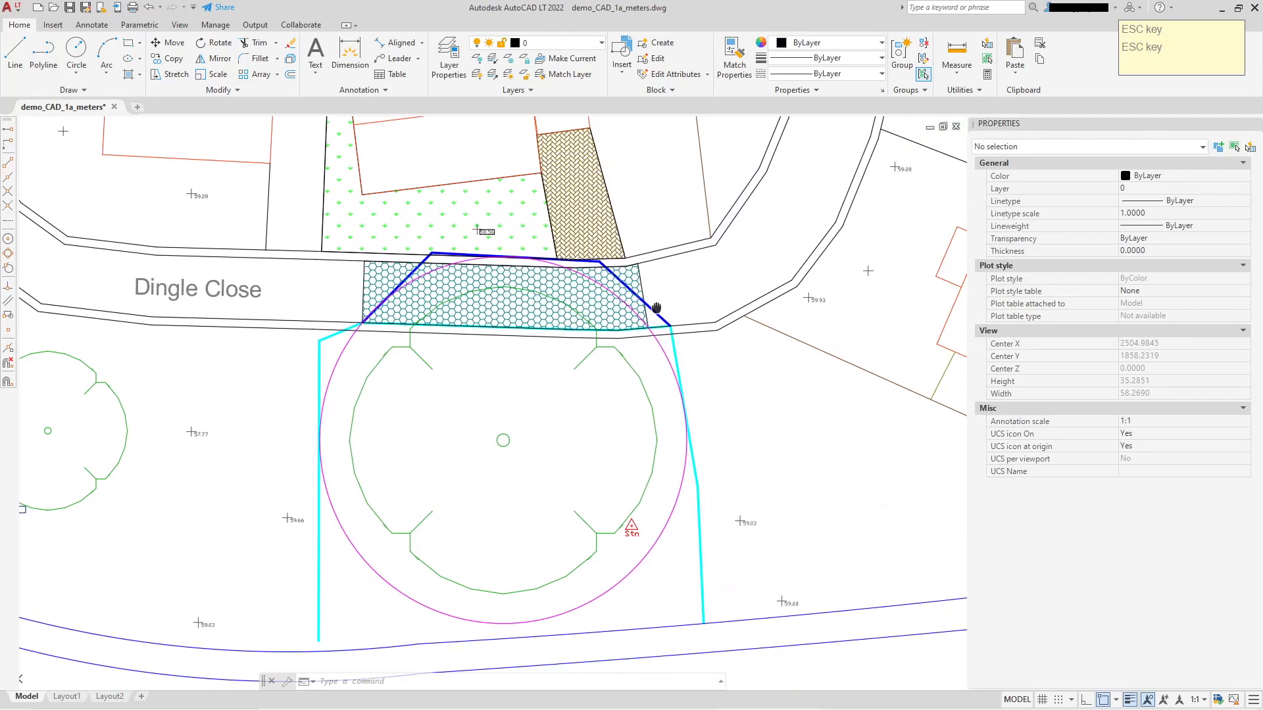
click(652, 318)
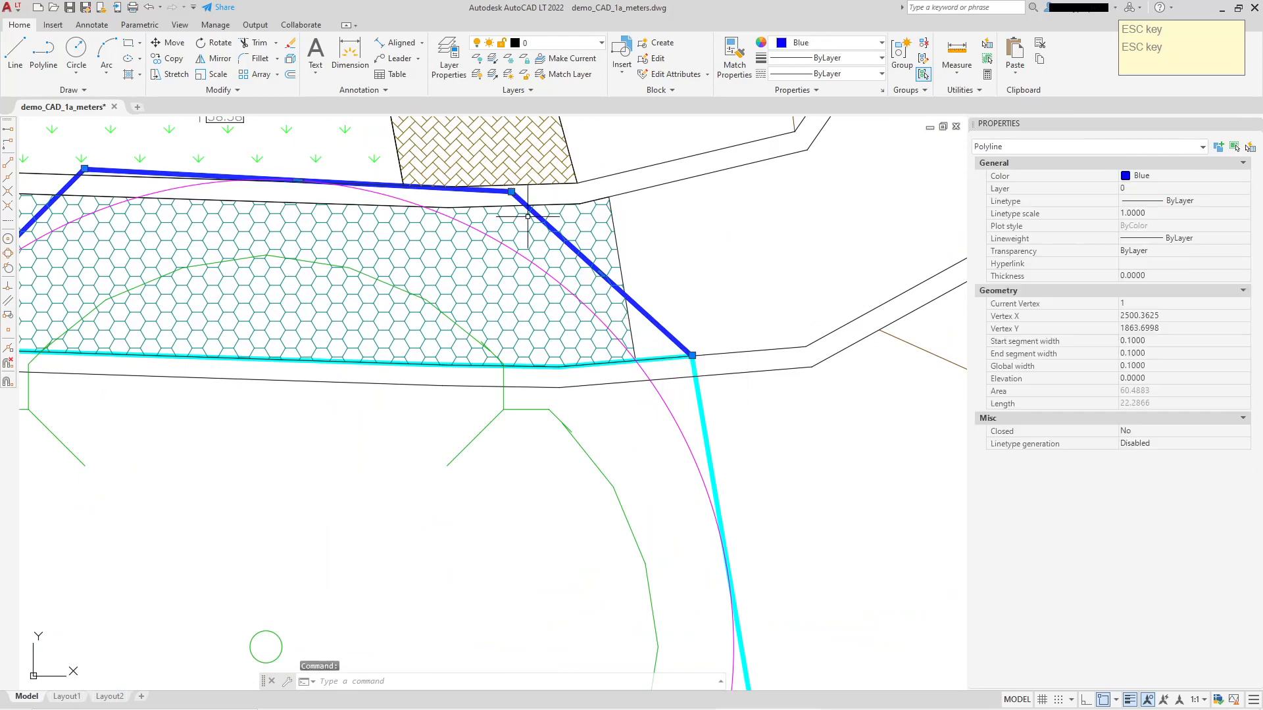
click(511, 191)
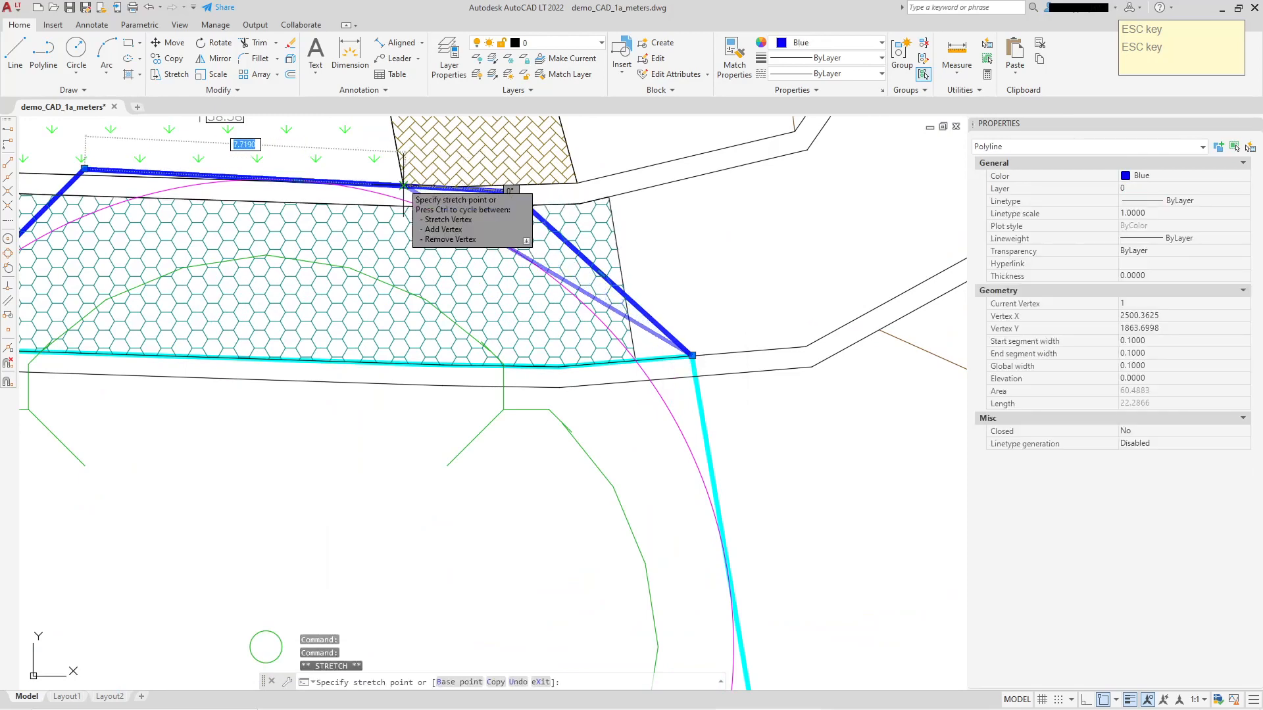
click(406, 186)
scroll(631, 298, down, 4)
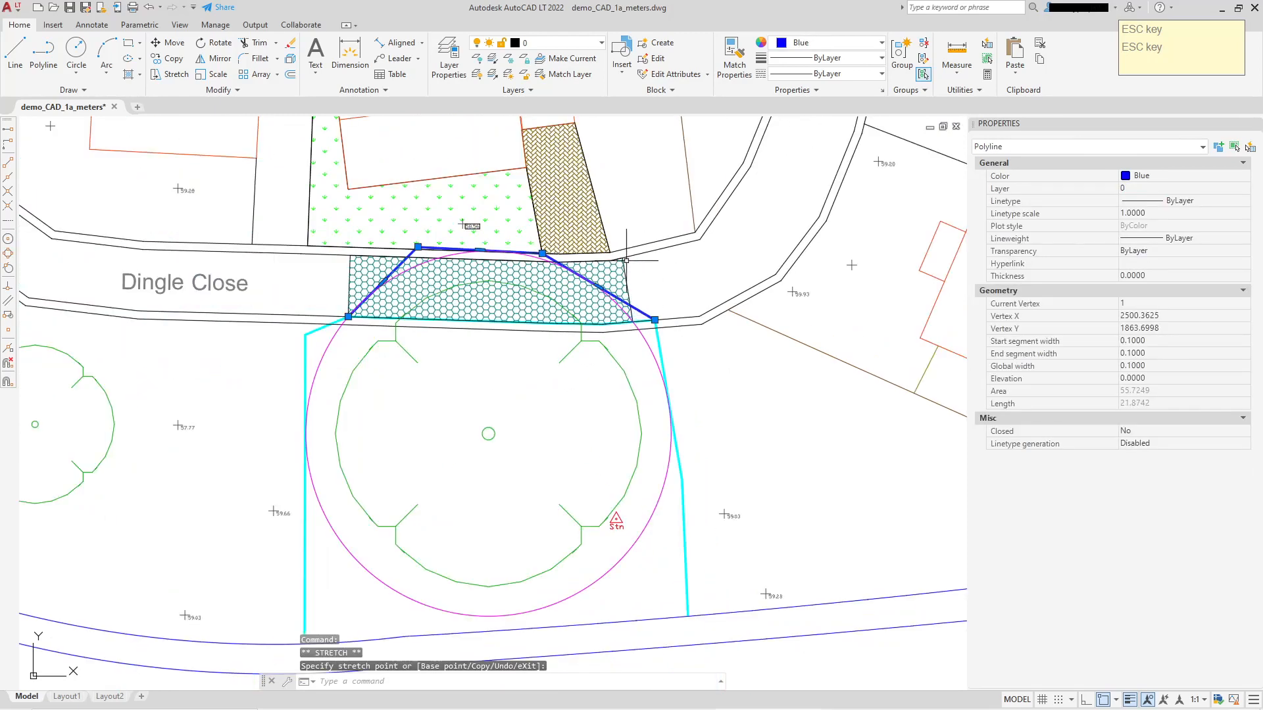
Deselect the blue polyline and examine how the cyan and blue lines enclose the tree and the honeycomb hatch on Dingle Close.
middle_drag(607, 298, 654, 269)
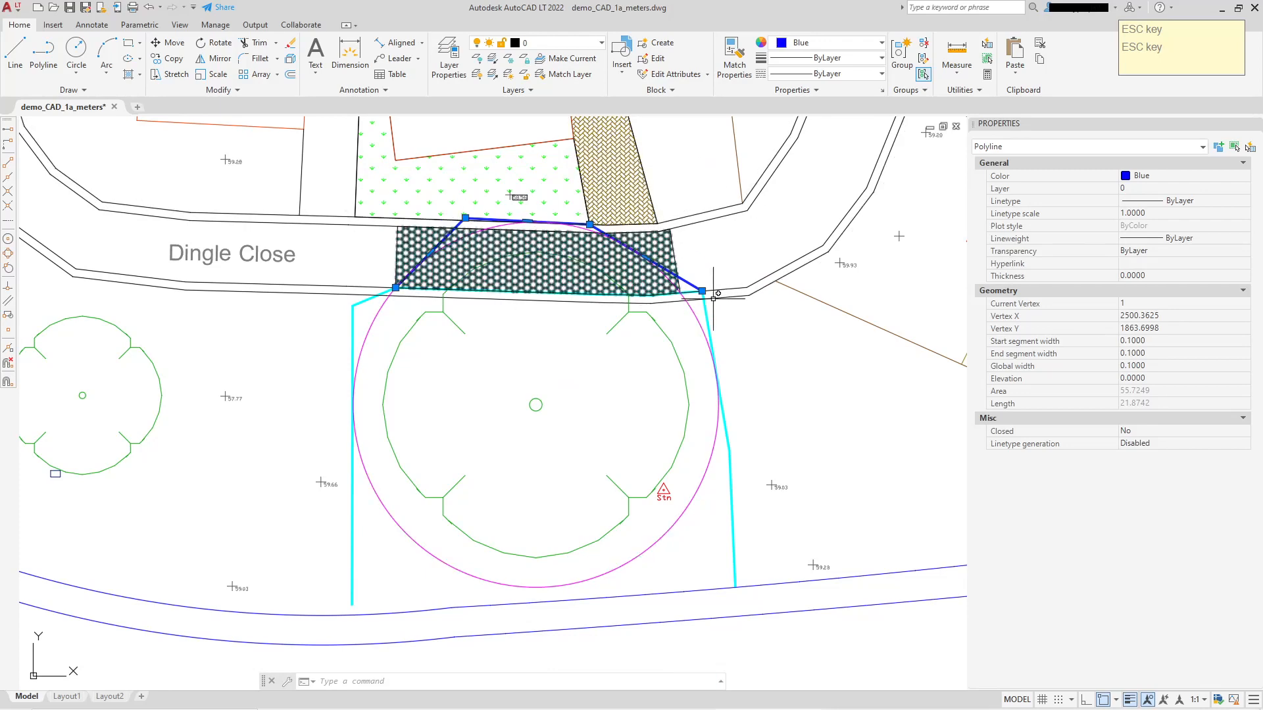
scroll(375, 295, up, 4)
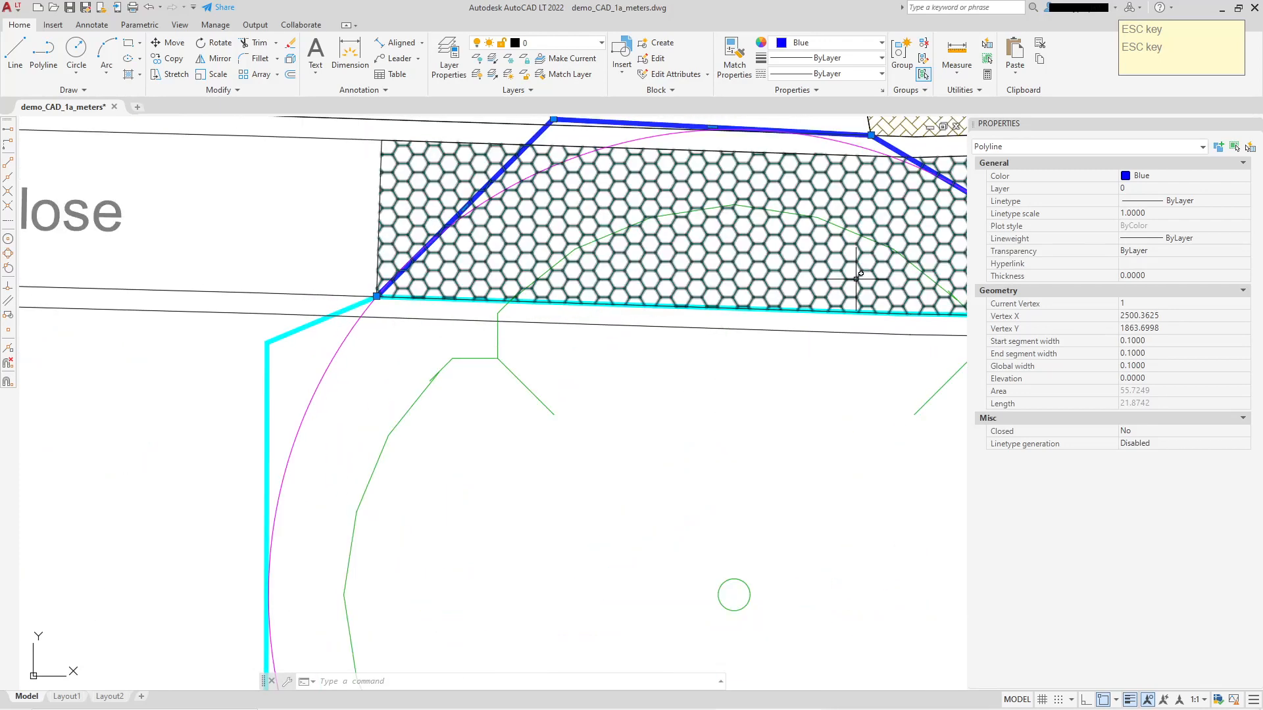
scroll(798, 296, down, 4)
scroll(668, 321, up, 2)
key(Escape)
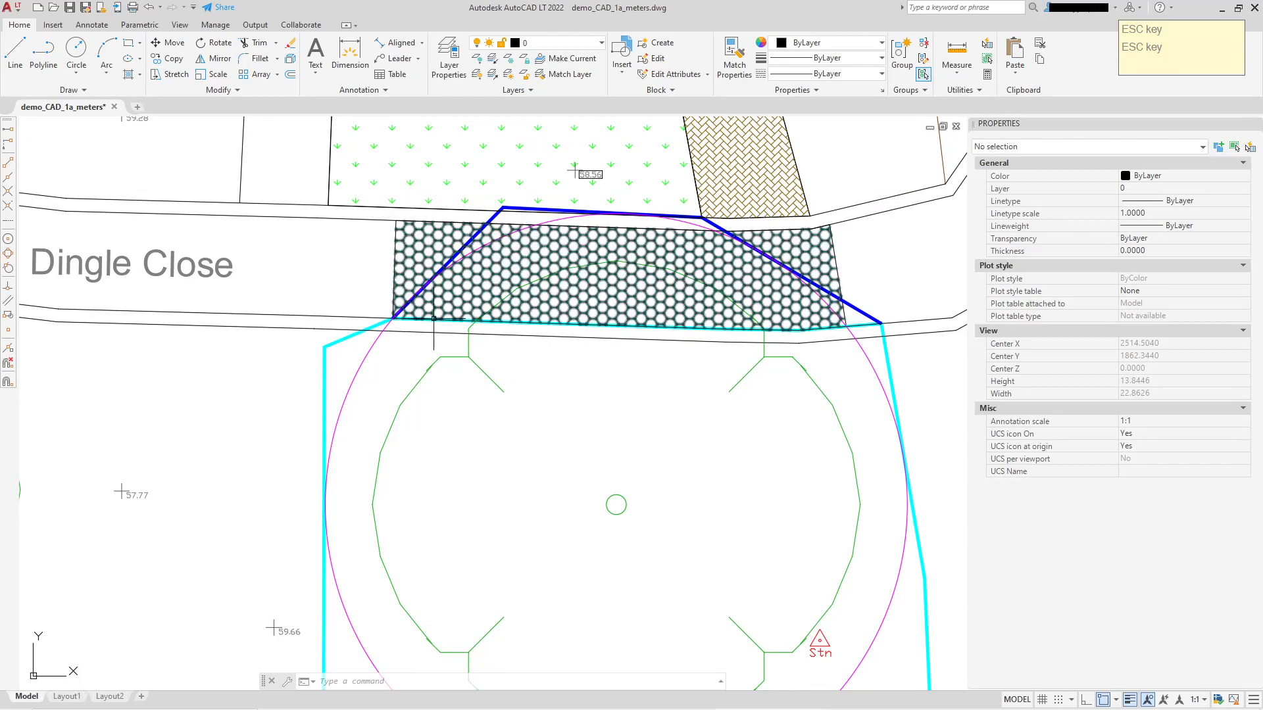
scroll(423, 327, up, 2)
mouse_move(553, 319)
middle_down()
mouse_move(356, 320)
mouse_move(399, 296)
middle_up()
scroll(381, 317, down, 2)
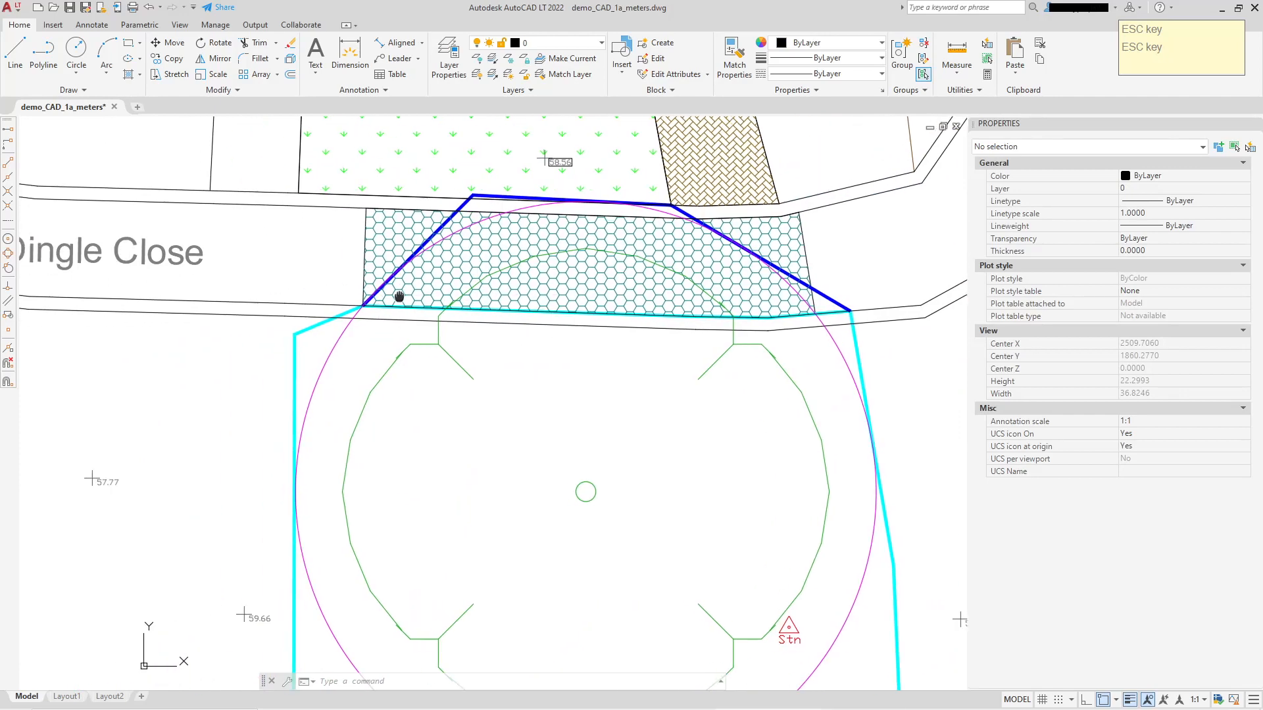
scroll(373, 334, up, 2)
scroll(363, 289, up, 2)
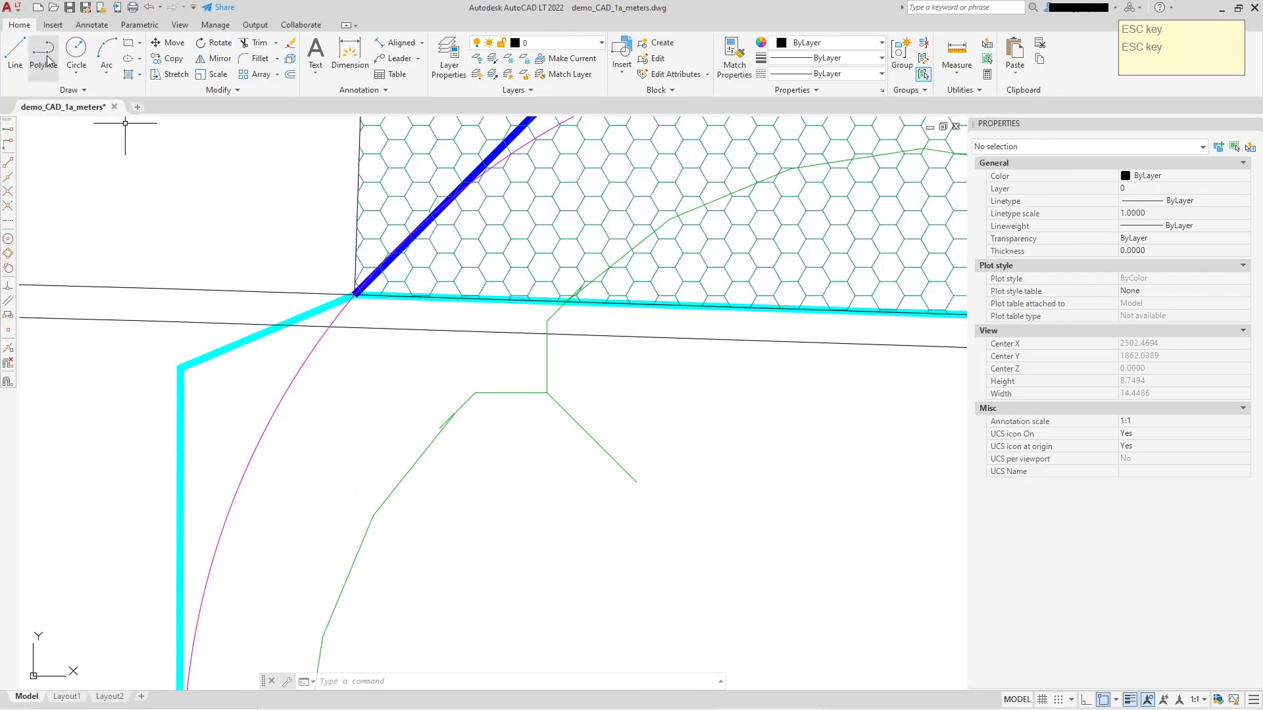
scroll(359, 308, down, 3)
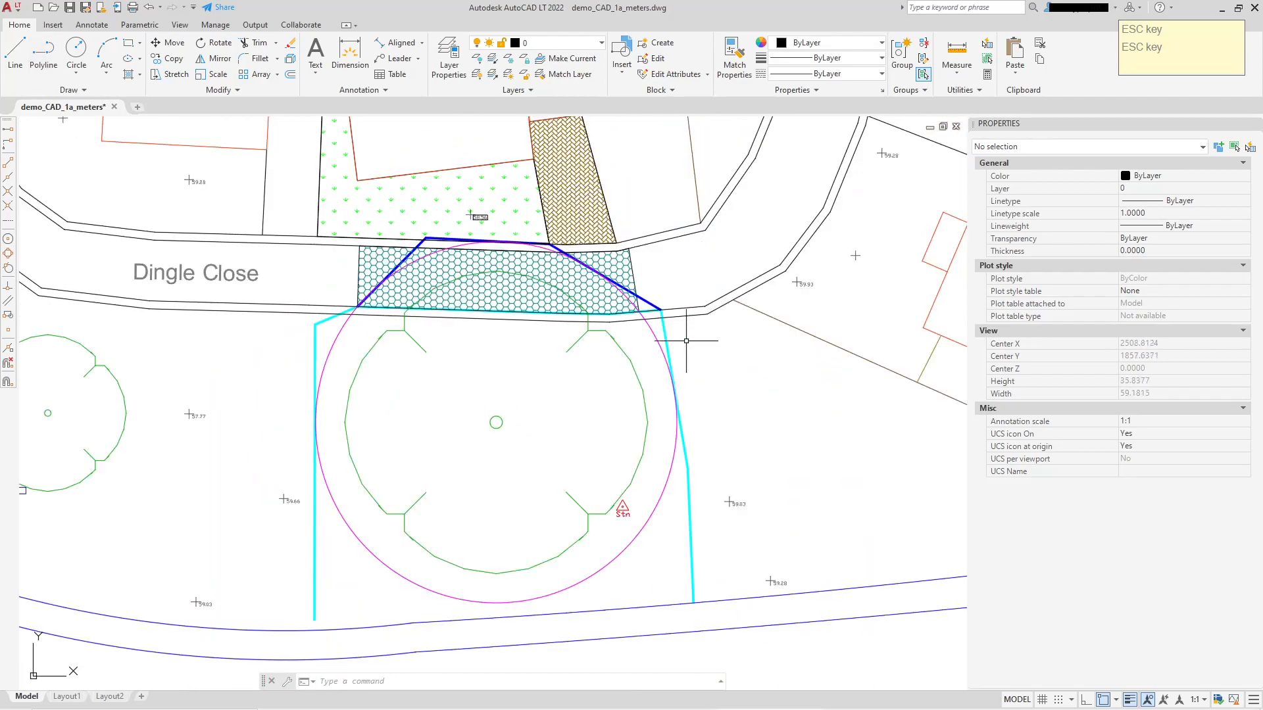
Examine where the magenta circle and the blue and cyan polylines cross the honeycomb hatch on Dingle Close.
middle_drag(947, 327, 737, 455)
middle_drag(230, 433, 501, 395)
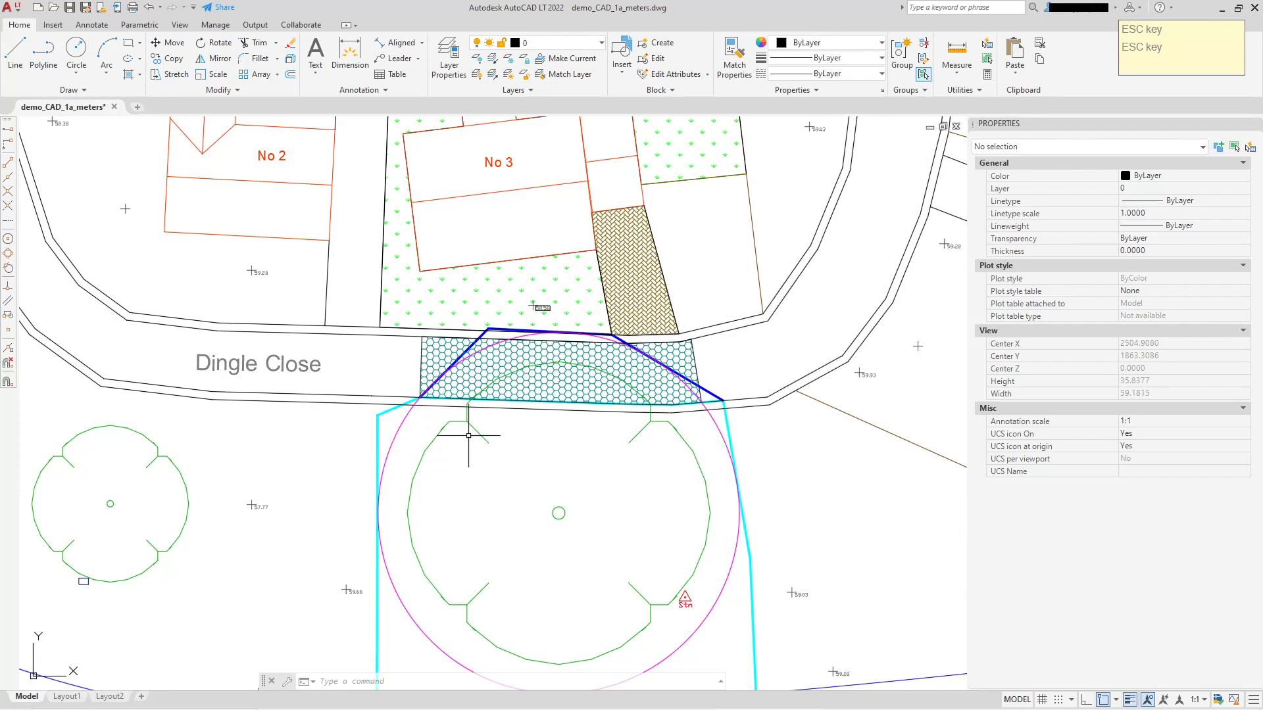
middle_drag(626, 407, 533, 348)
middle_drag(504, 279, 550, 301)
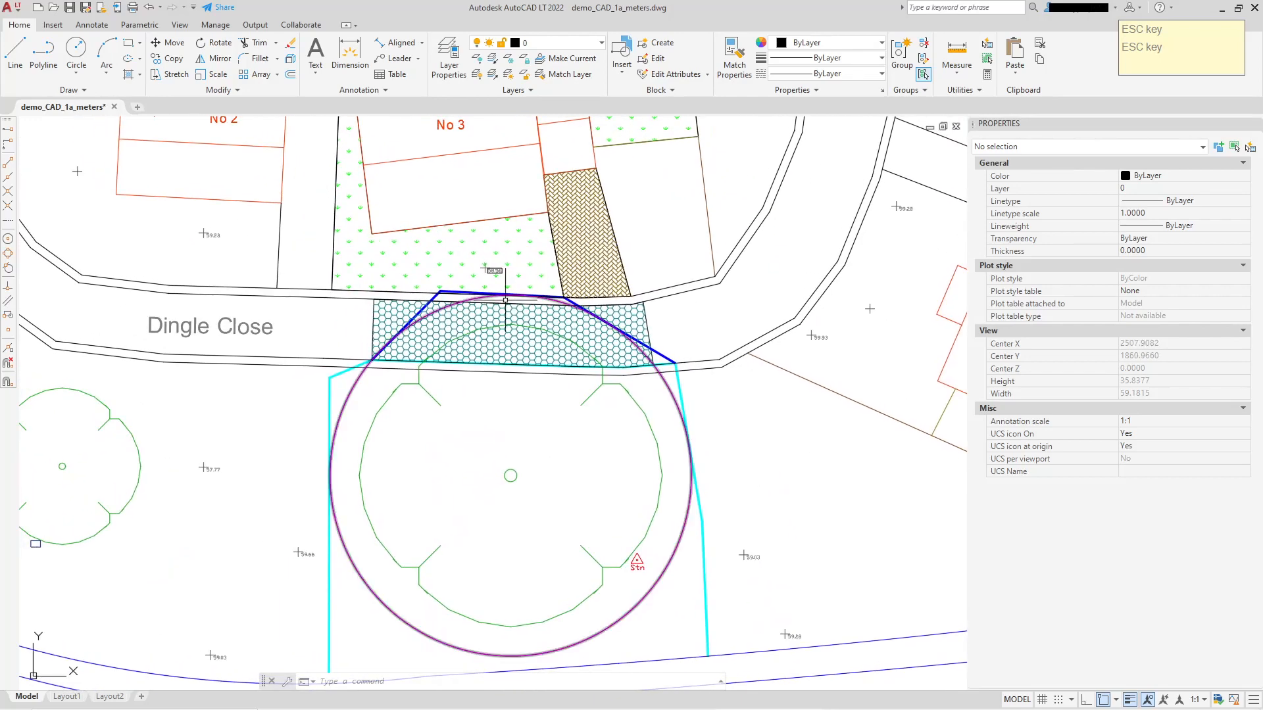
scroll(448, 300, up, 2)
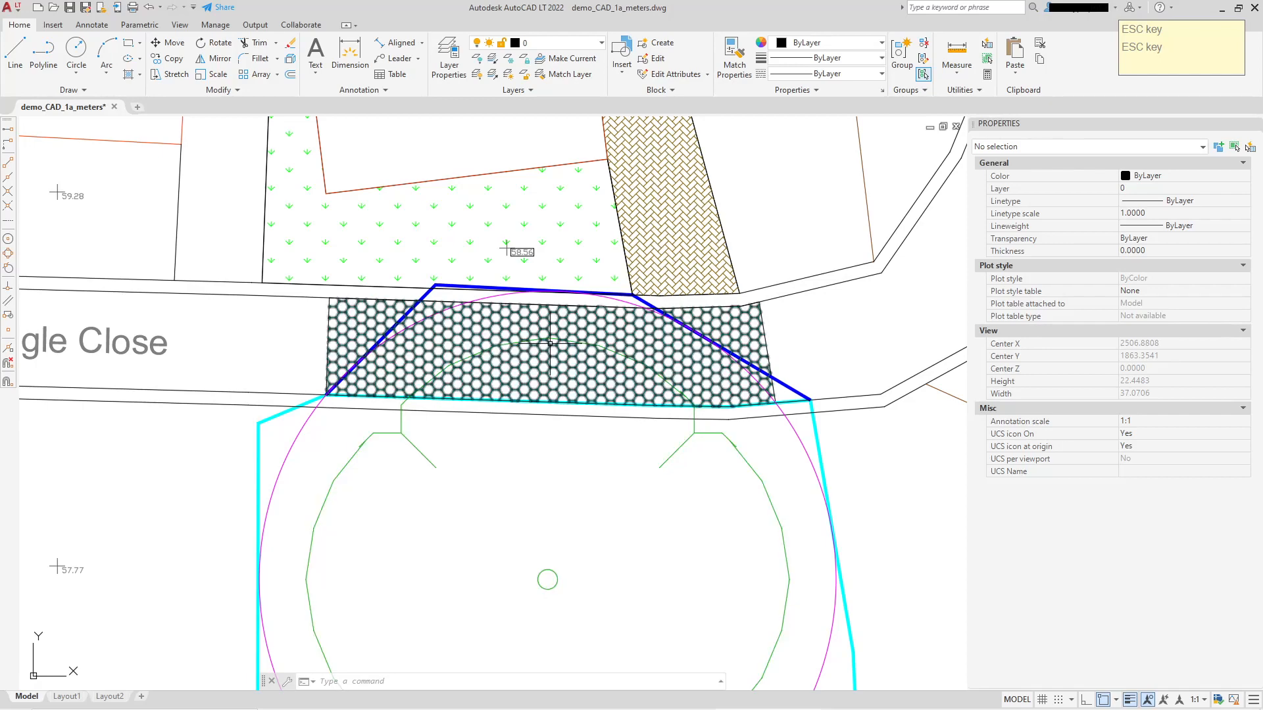
mouse_move(550, 343)
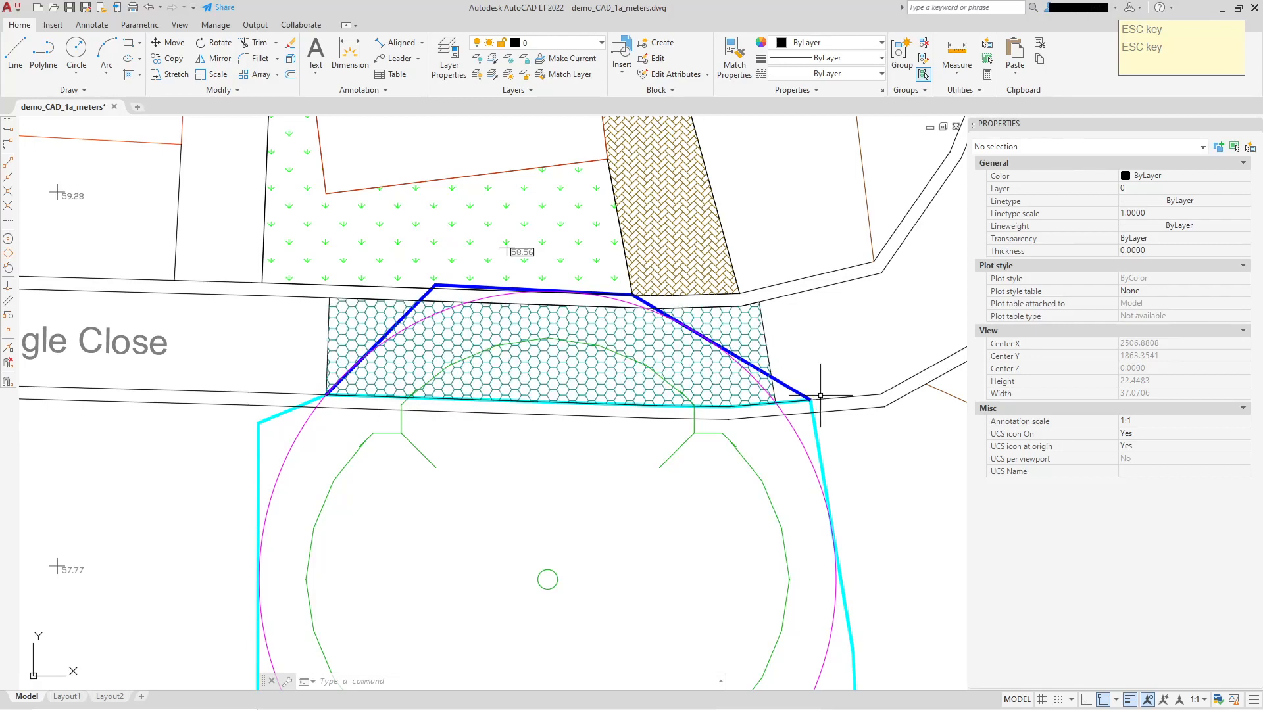
middle_drag(705, 330, 679, 271)
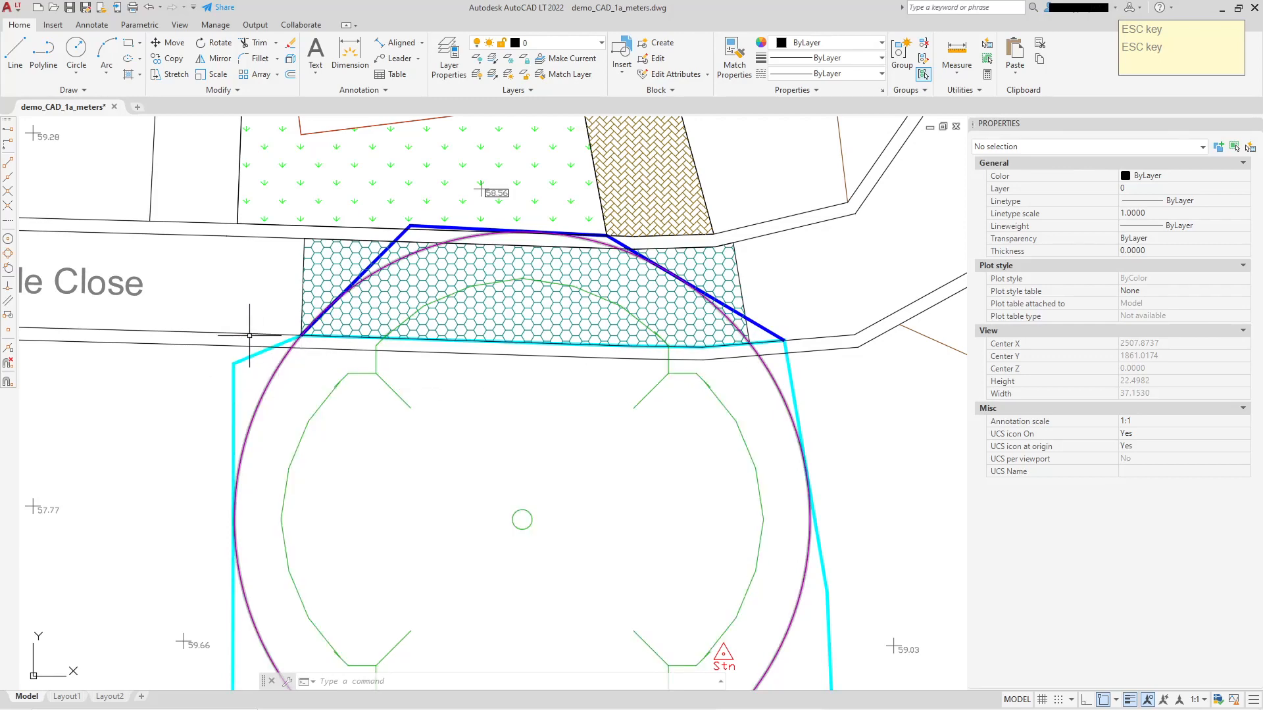
Undo the honeycomb hatch on Dingle Close and leave the active command.
key(ctrl+z)
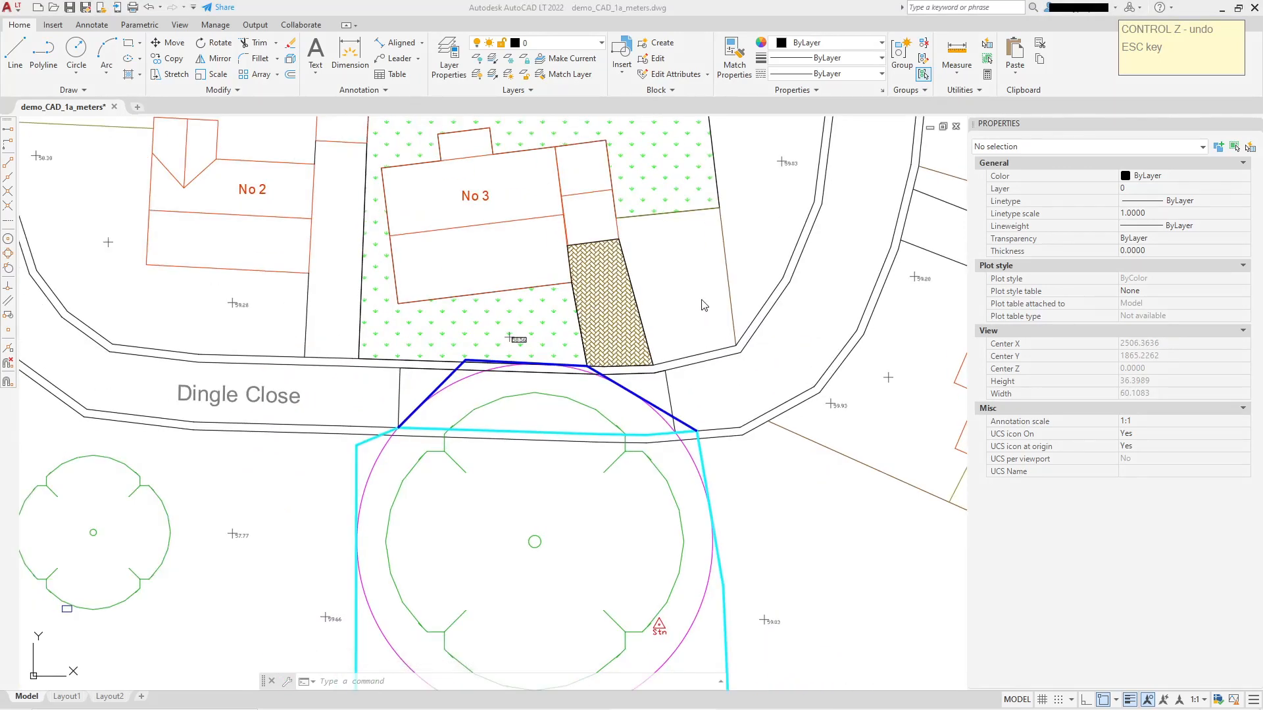
scroll(726, 339, down, 2)
key(Escape)
key(Escape)
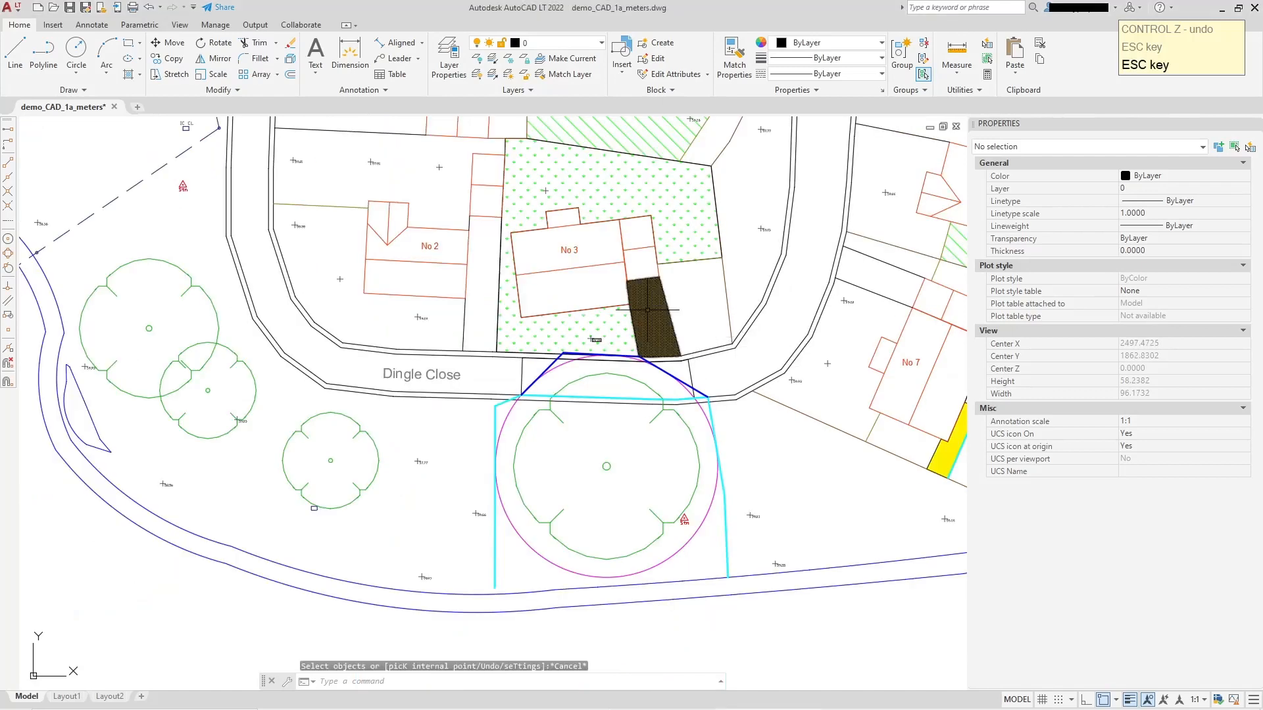
Hatch the garden area northeast of house No 1 with the ANSI31 pattern in Blue by picking an internal point.
click(128, 76)
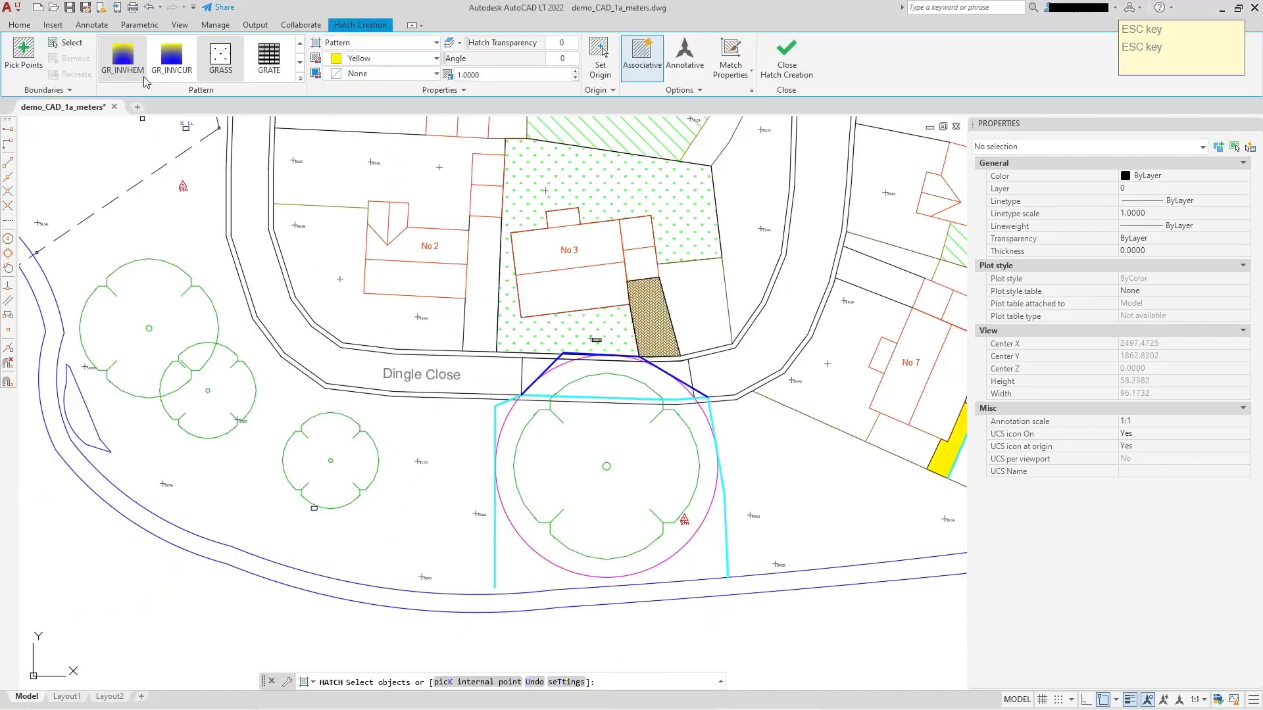
click(399, 60)
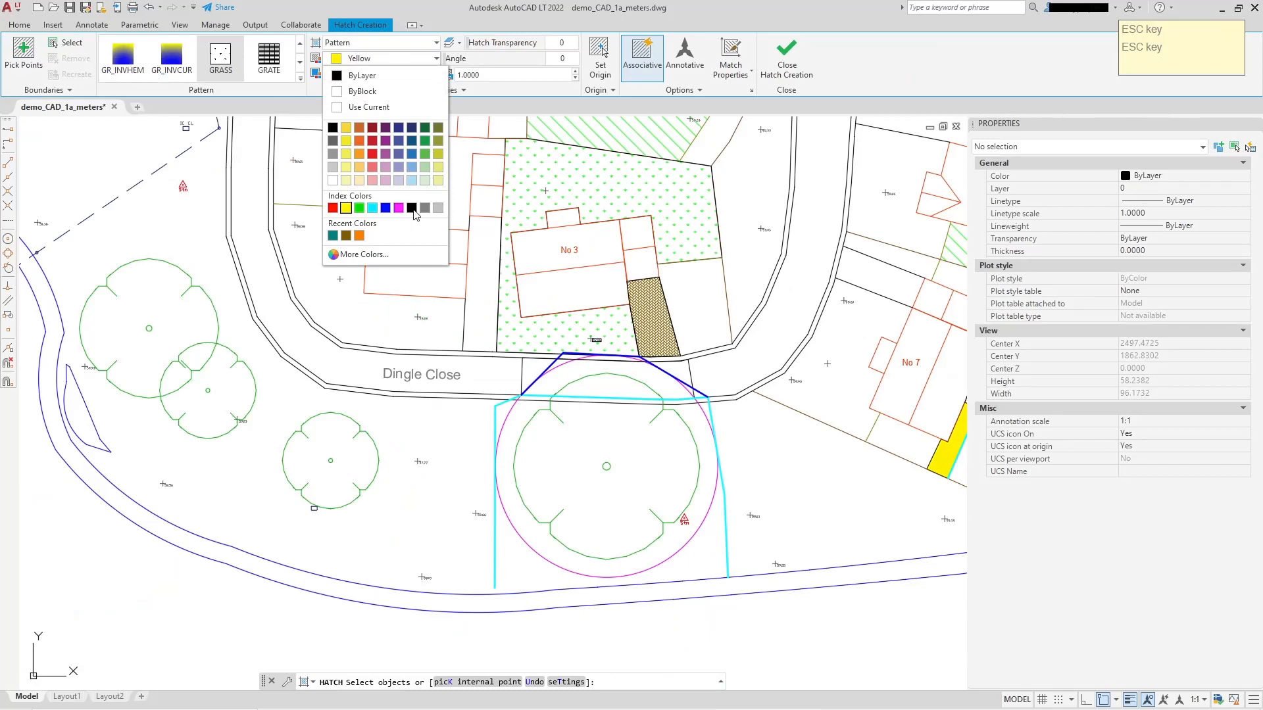
click(385, 208)
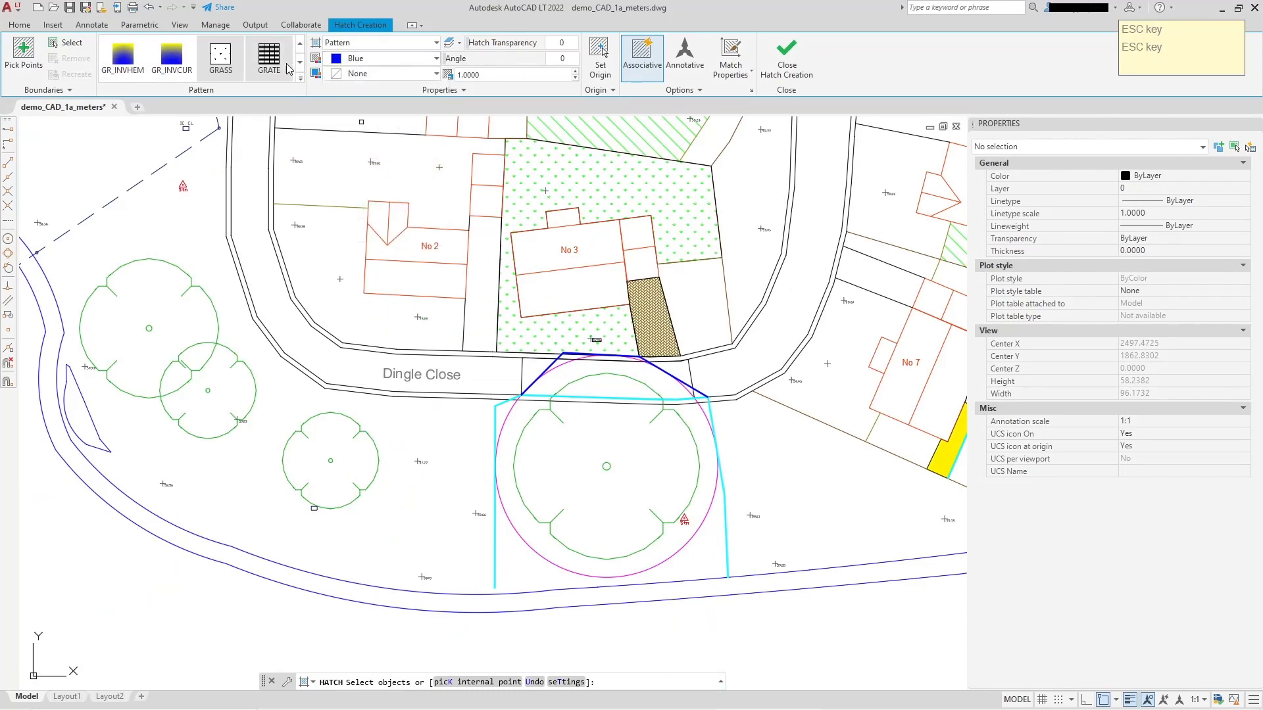
click(300, 43)
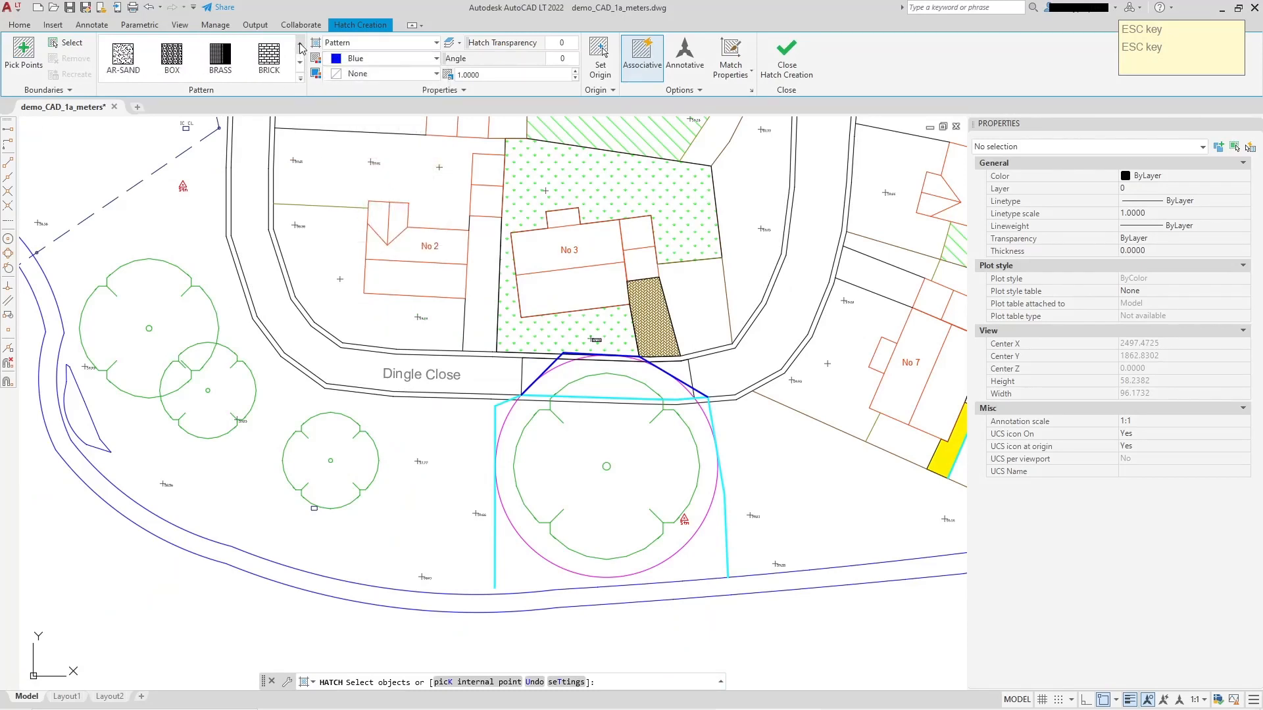
click(300, 43)
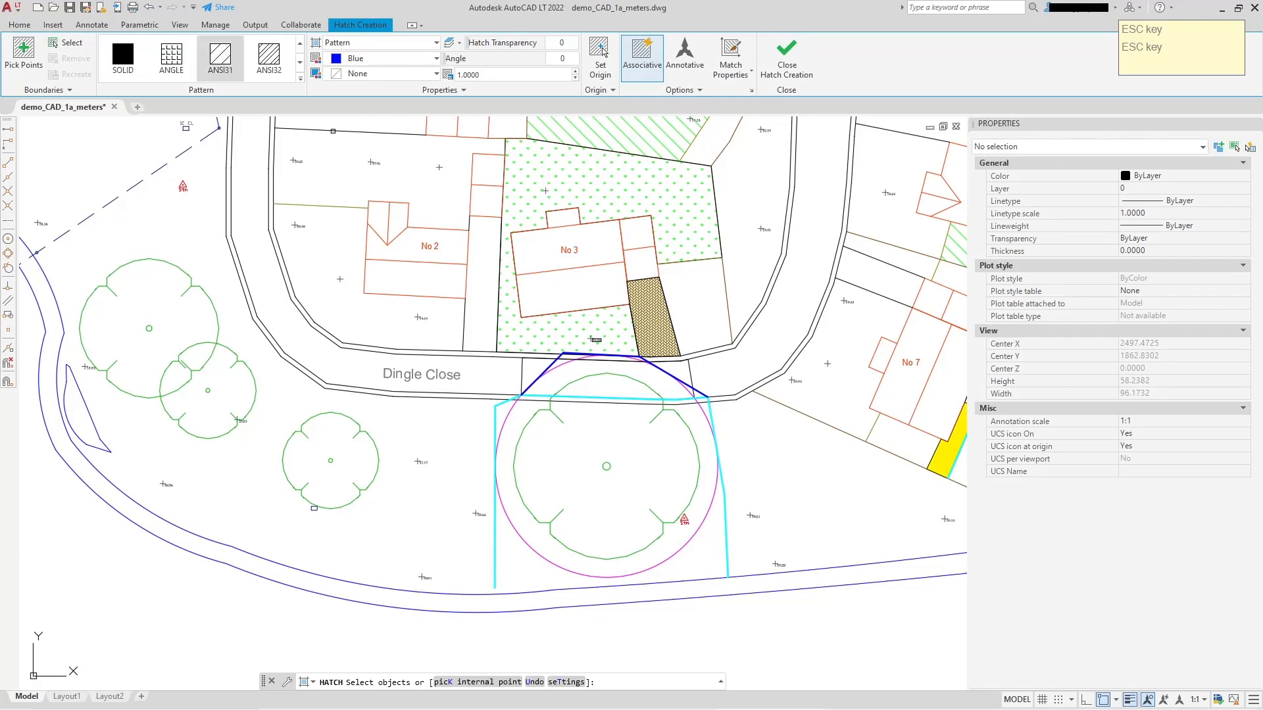
click(481, 682)
middle_drag(368, 397, 388, 519)
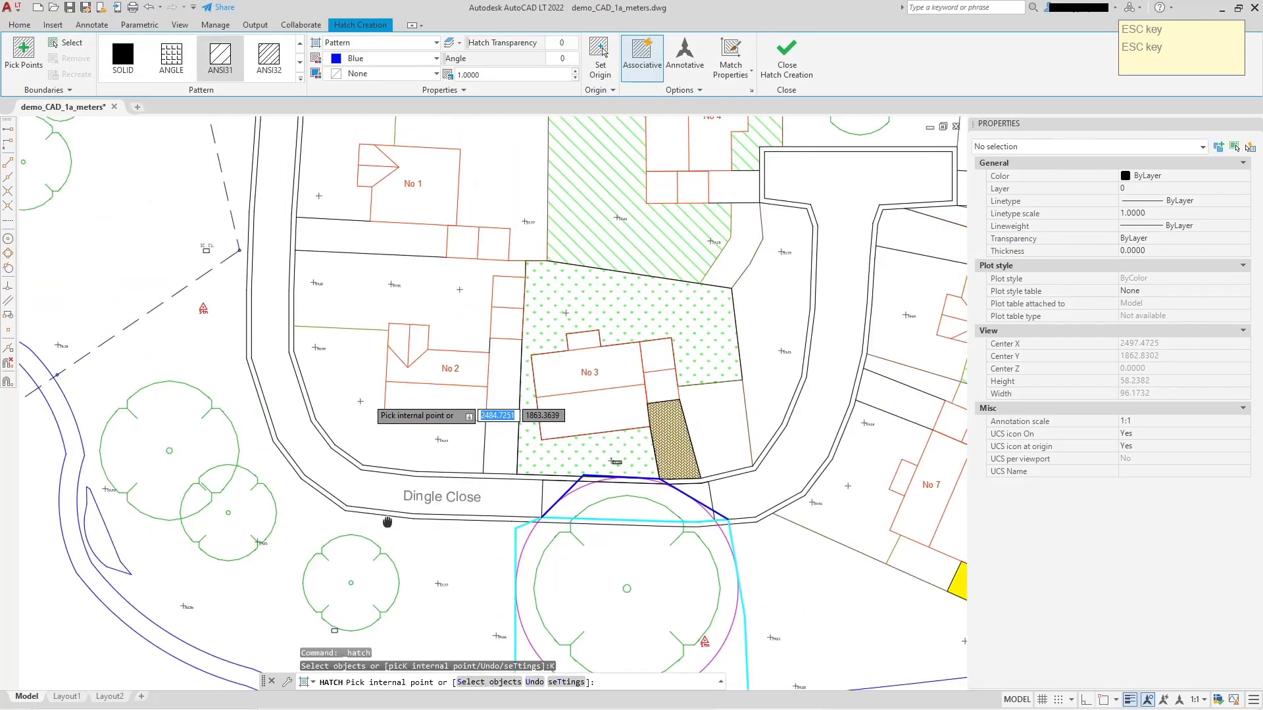
middle_drag(381, 318, 388, 500)
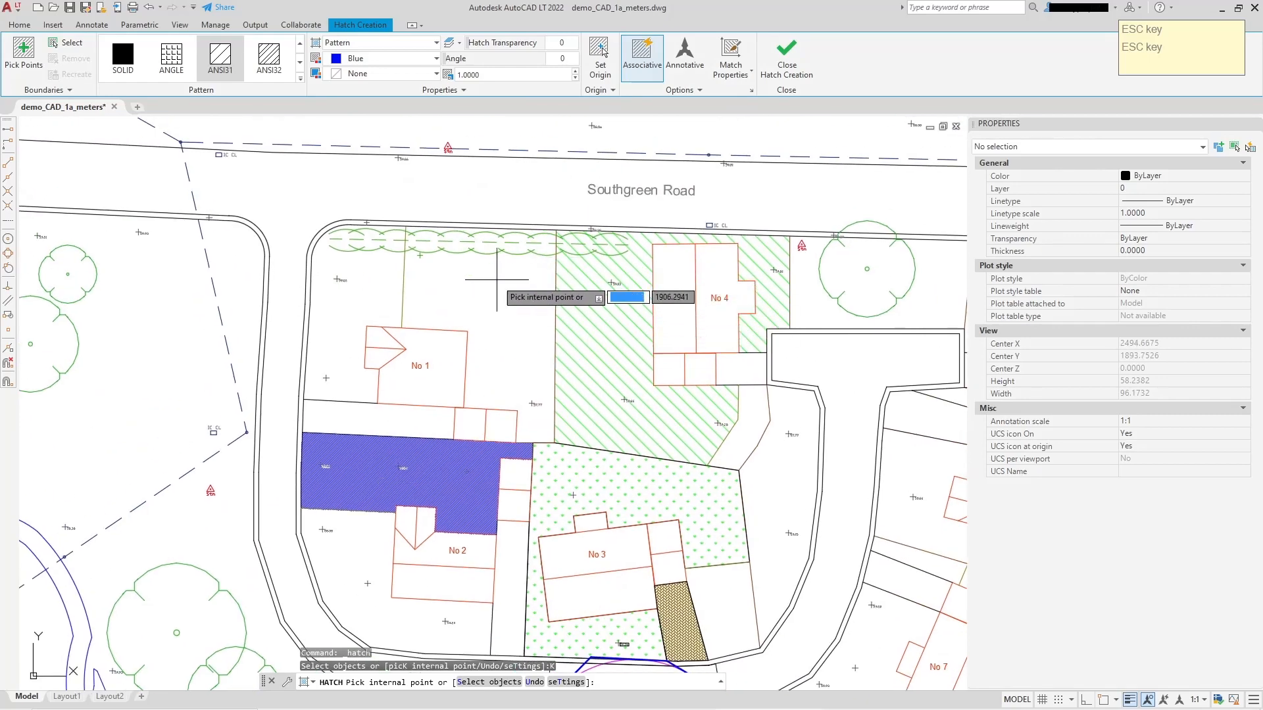
click(468, 278)
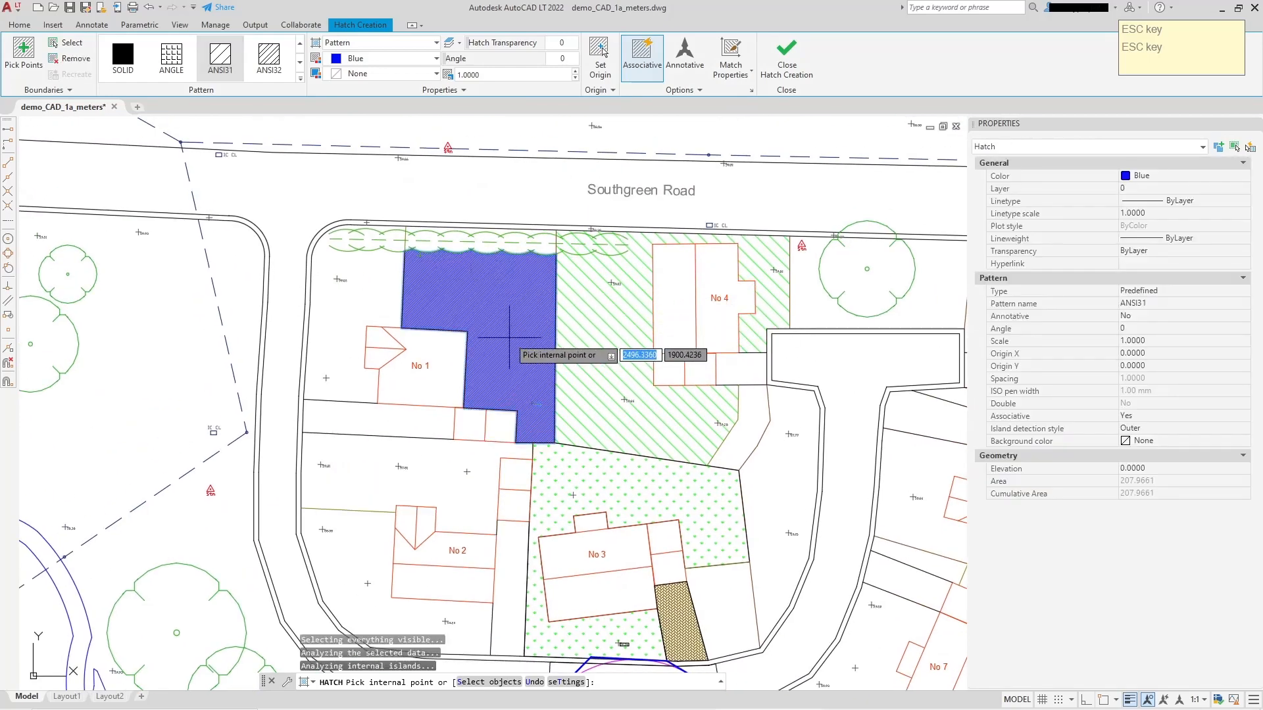
right_click(376, 190)
click(400, 200)
Repeat the hatch with Blue ANSI31 on house No 2, selecting the building's outline as the boundary object.
right_click(405, 191)
click(434, 202)
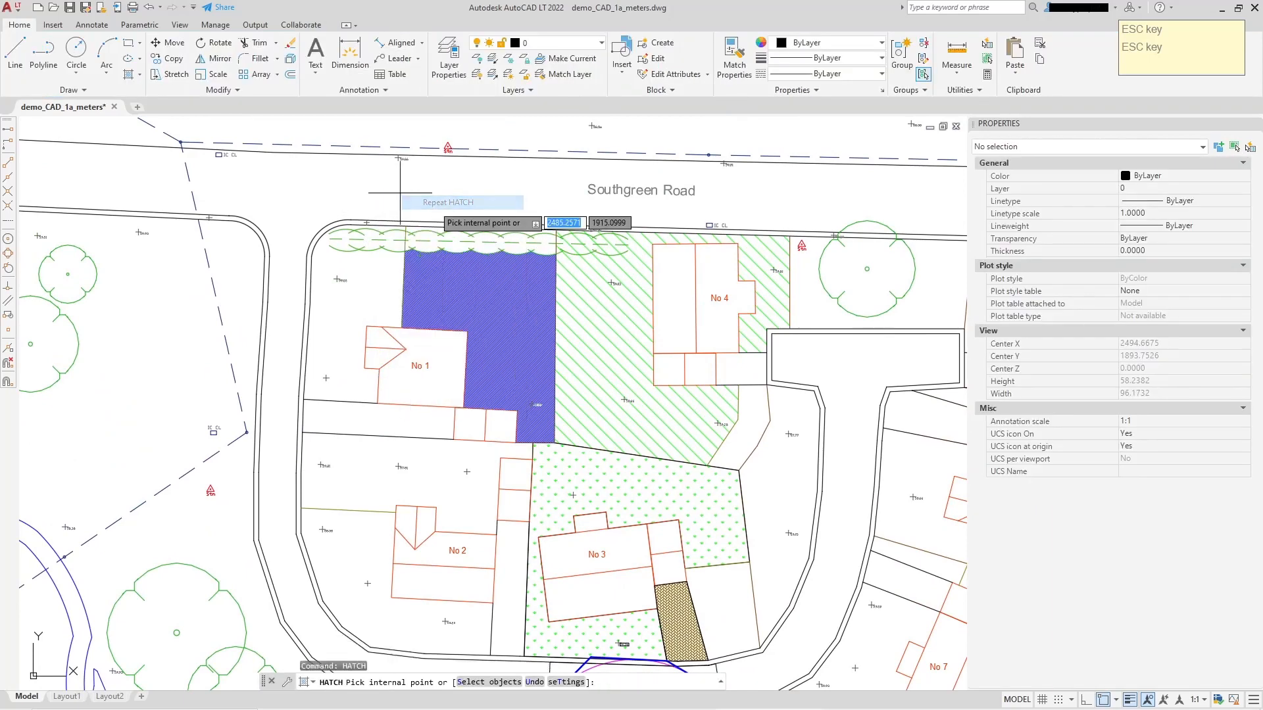
middle_drag(433, 452, 433, 347)
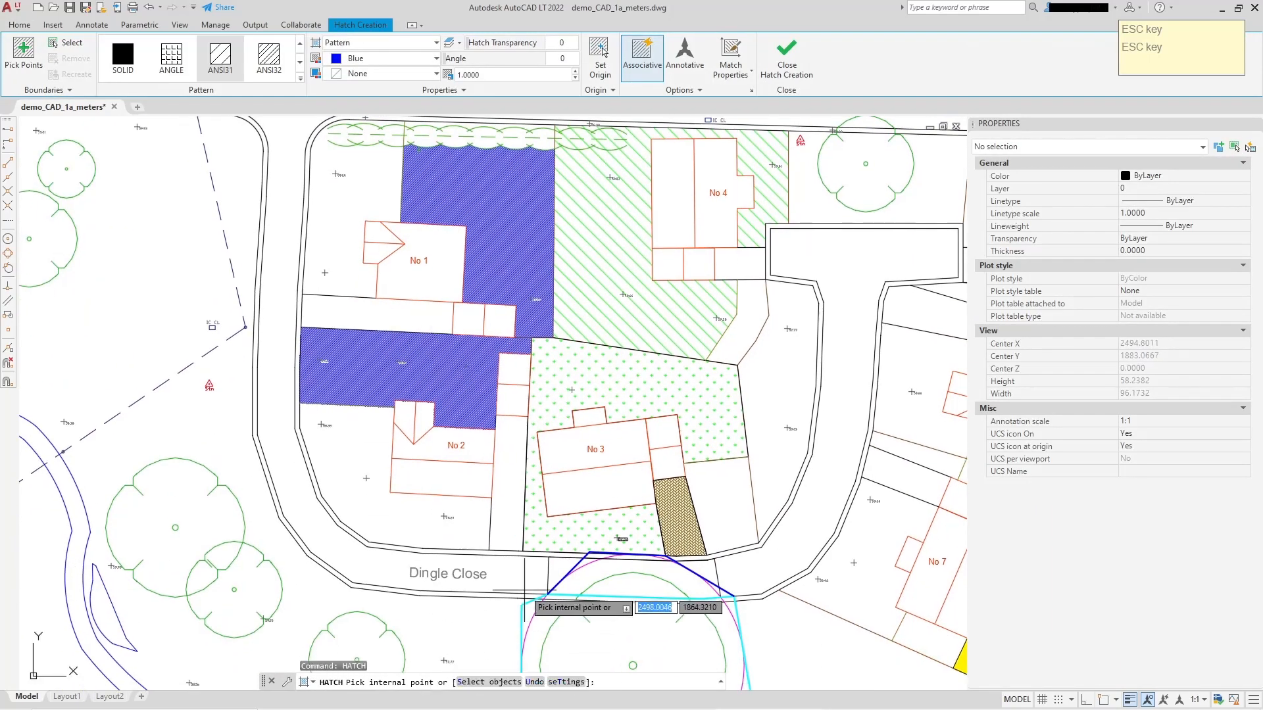
click(497, 682)
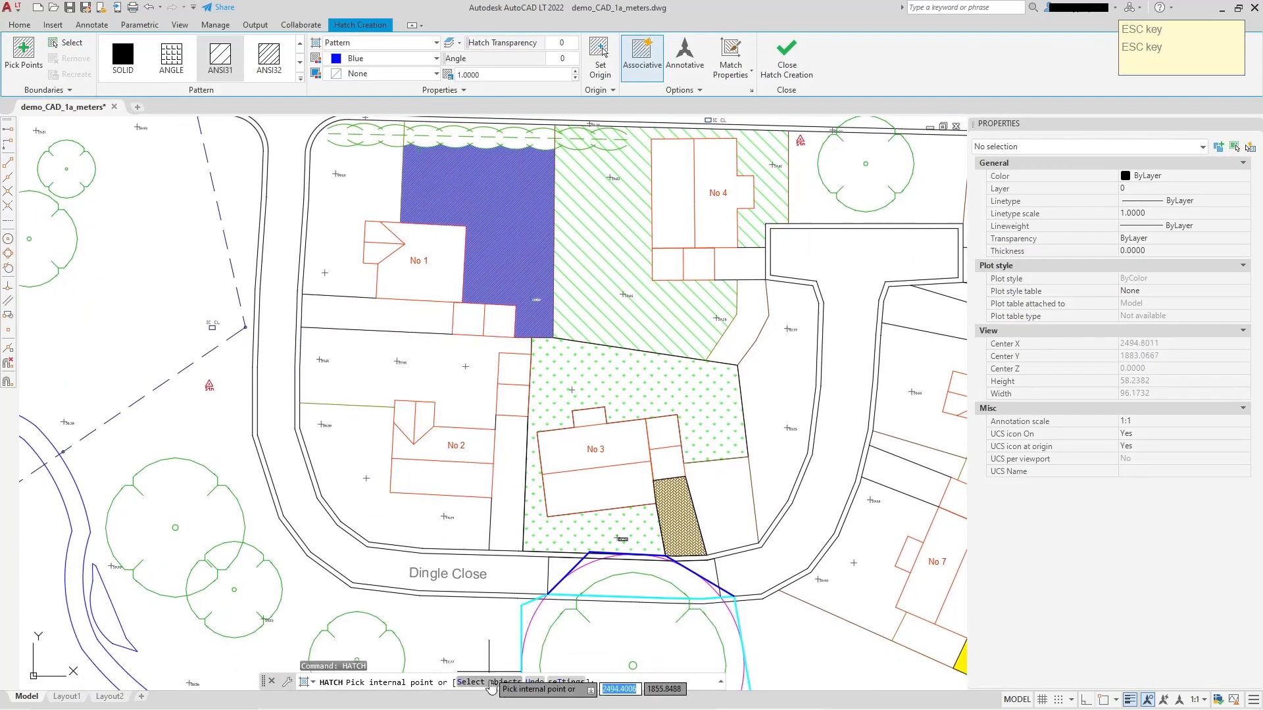
click(431, 401)
right_click(458, 339)
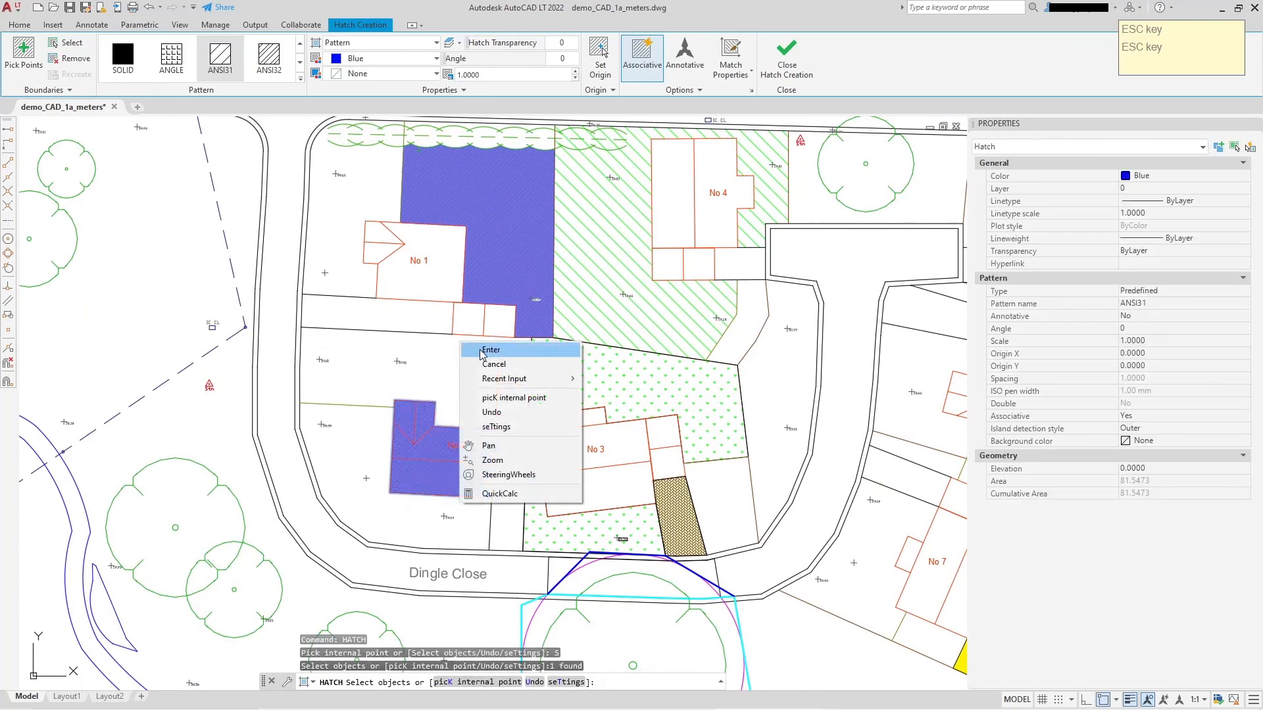
click(474, 346)
middle_drag(591, 415, 470, 406)
scroll(684, 487, down, 5)
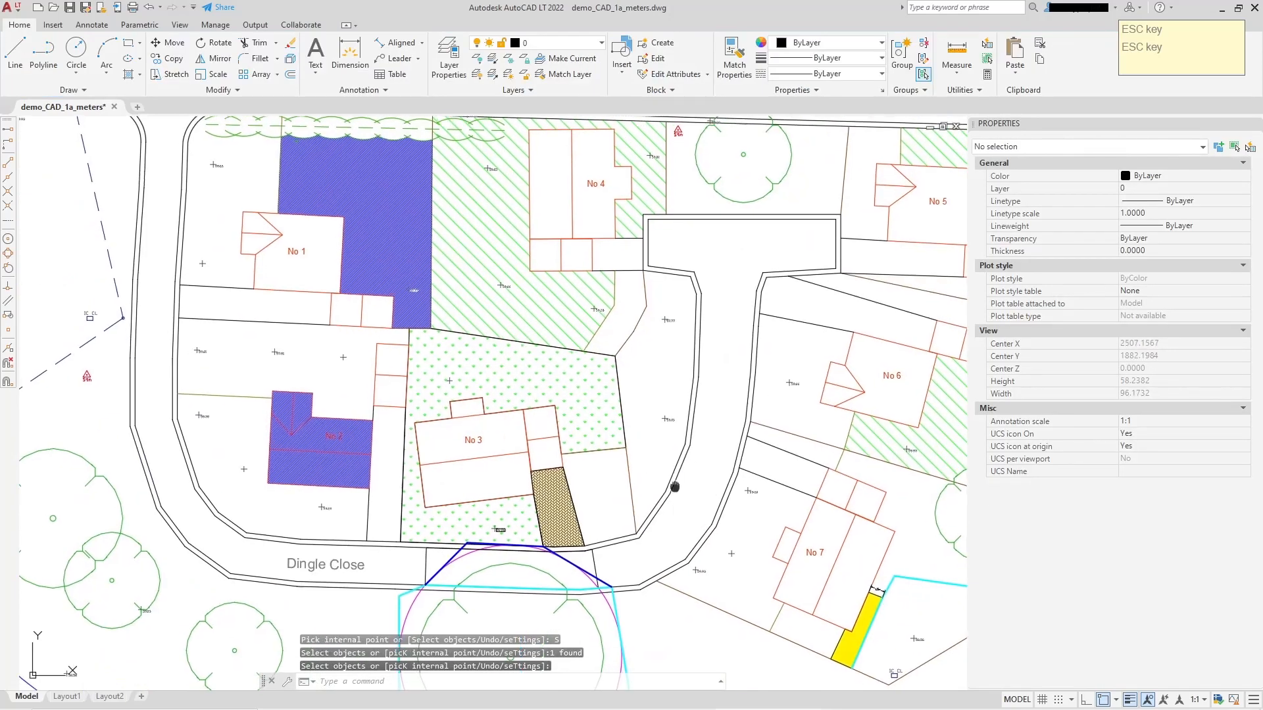
mouse_move(562, 374)
middle_down()
mouse_move(611, 404)
mouse_move(565, 438)
middle_up()
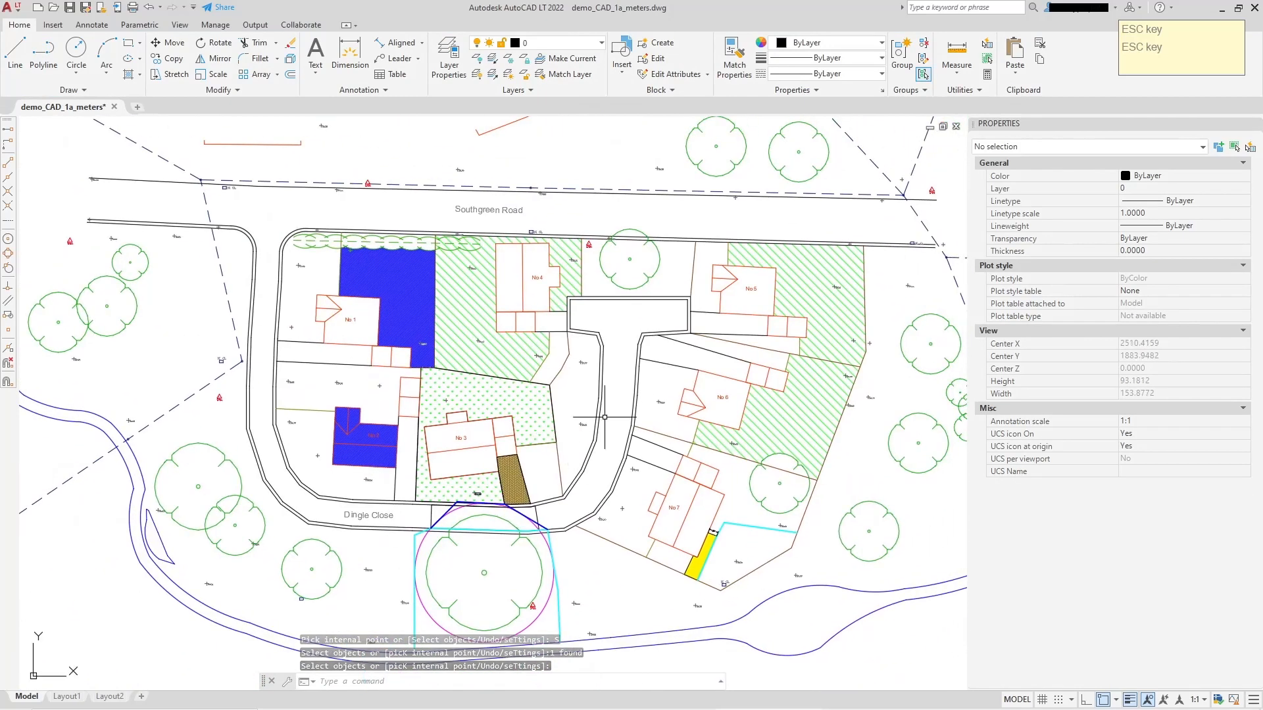